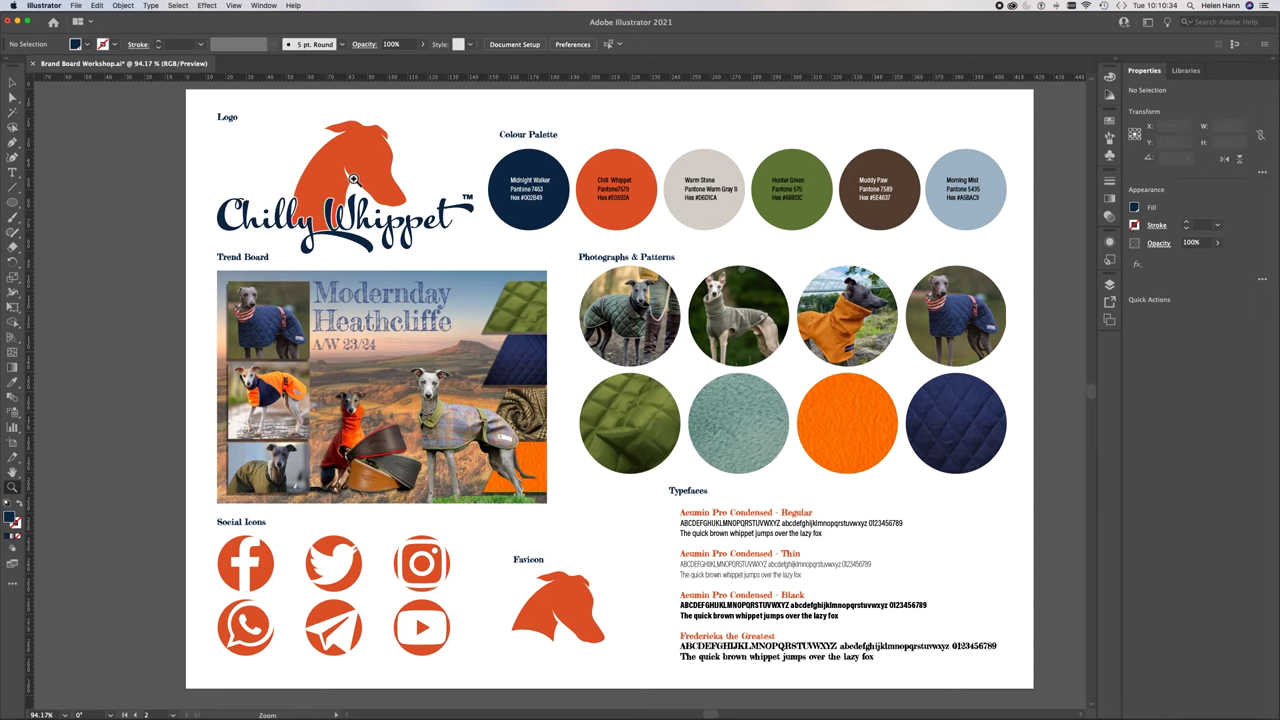
Close the Brand Board Workshop.ai document and save its changes
{"action": "scroll", "coordinate": [320, 333], "scroll_direction": "right", "scroll_amount": 1}
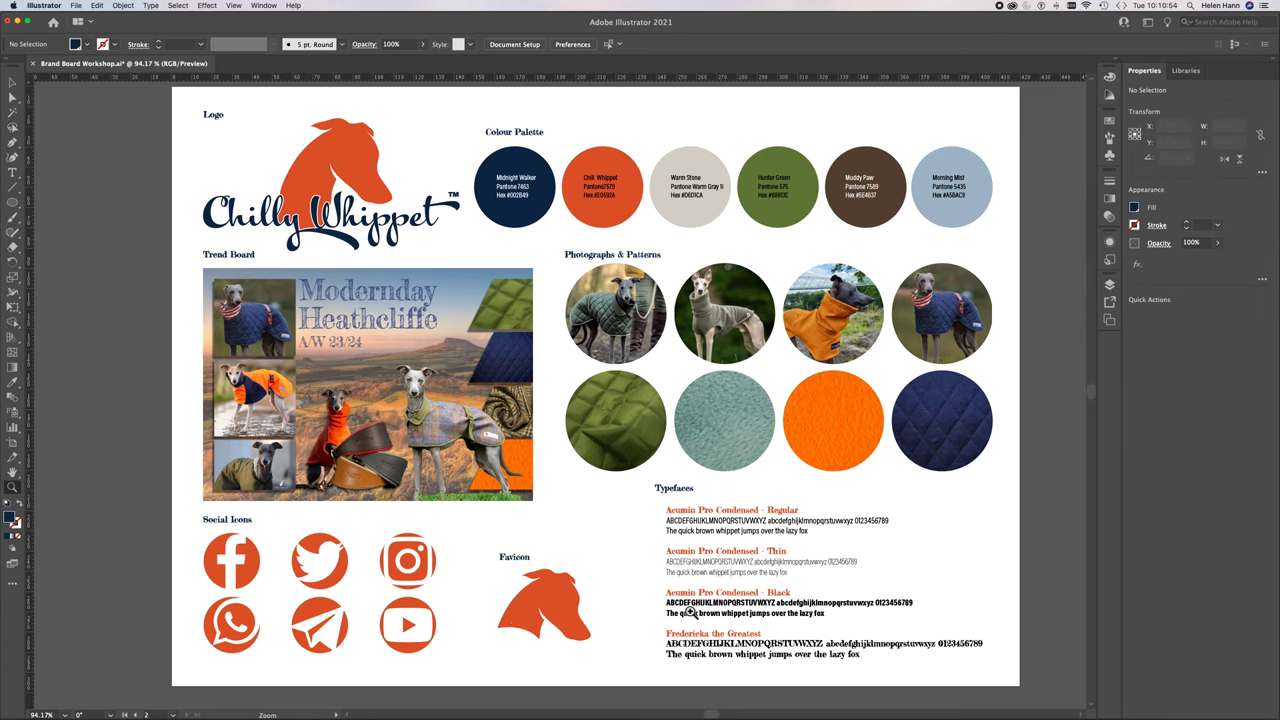
{"action": "left_click", "coordinate": [33, 63]}
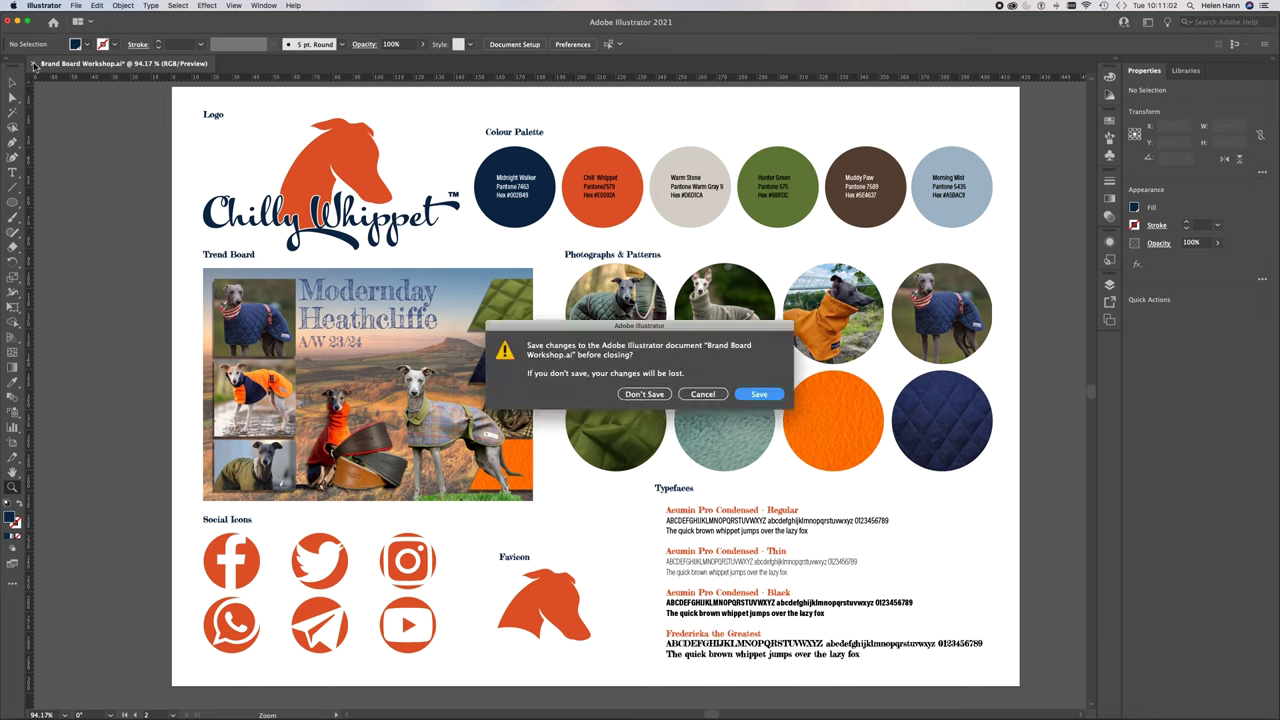
{"action": "left_click", "coordinate": [765, 394]}
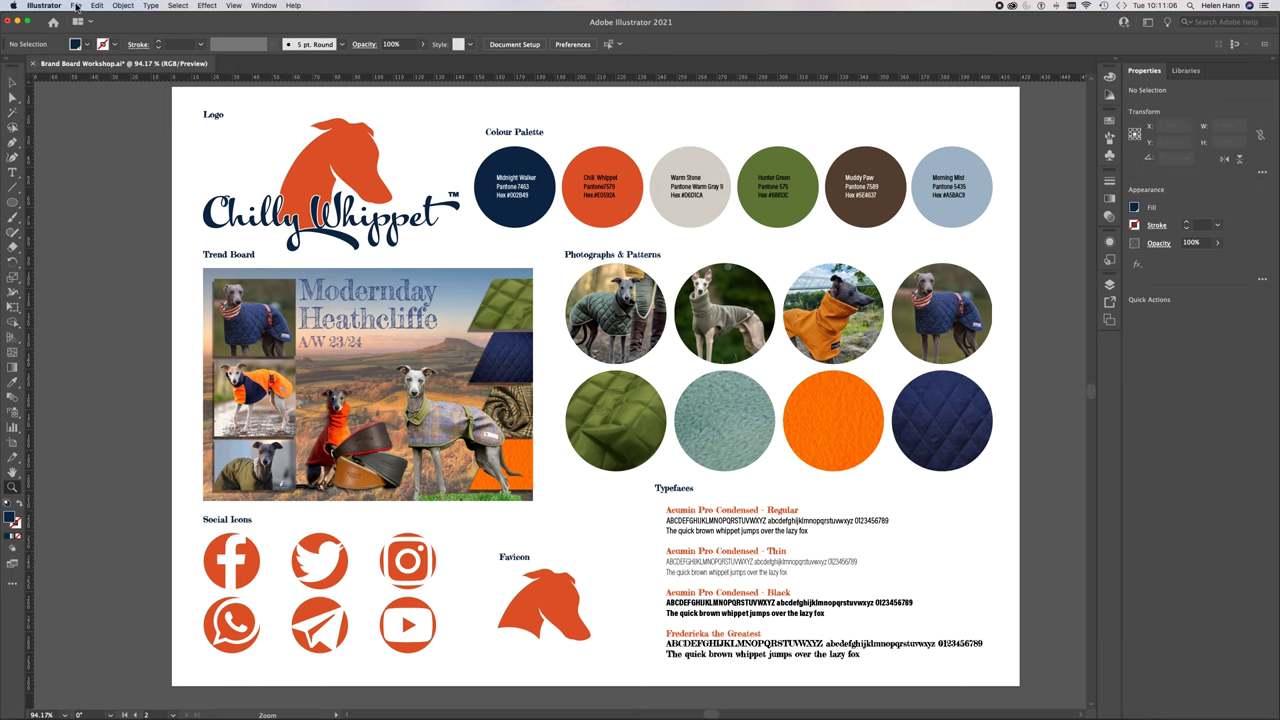
{"action": "key", "text": "super+s"}
Start a new print document and set its width to 420 mm and its height to 297 mm
{"action": "left_click", "coordinate": [76, 7]}
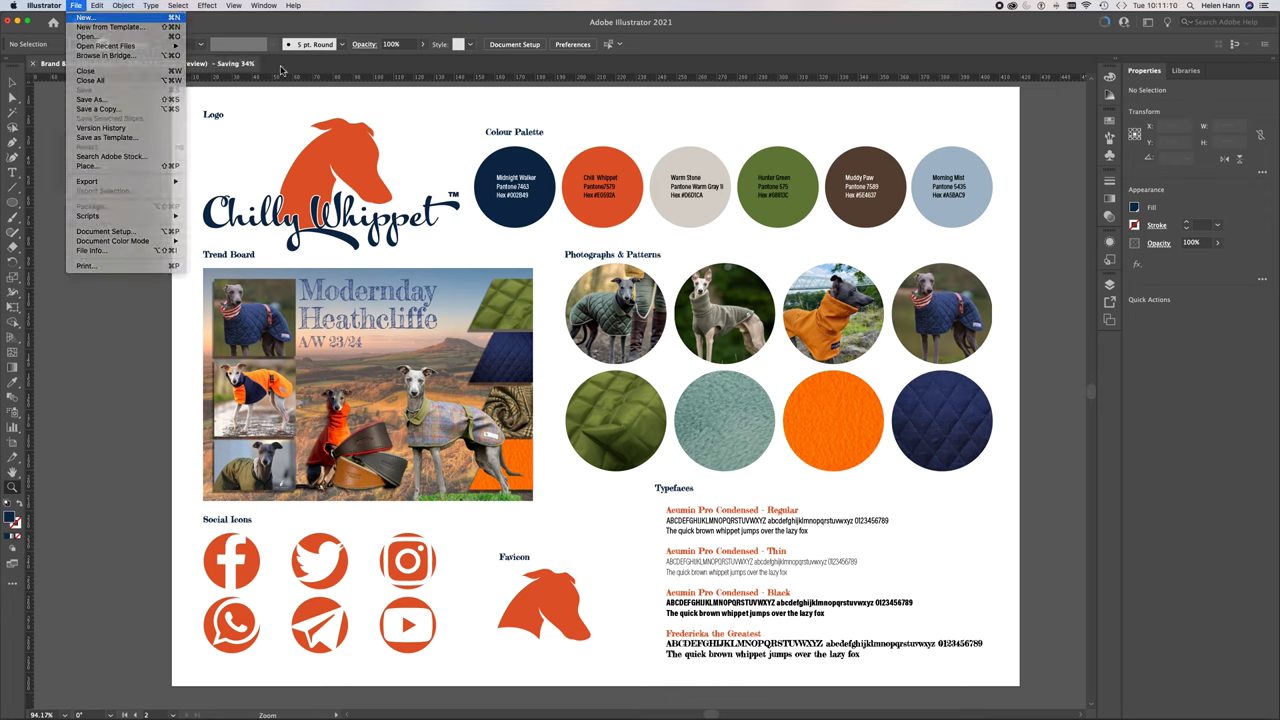
{"action": "key", "text": "Return"}
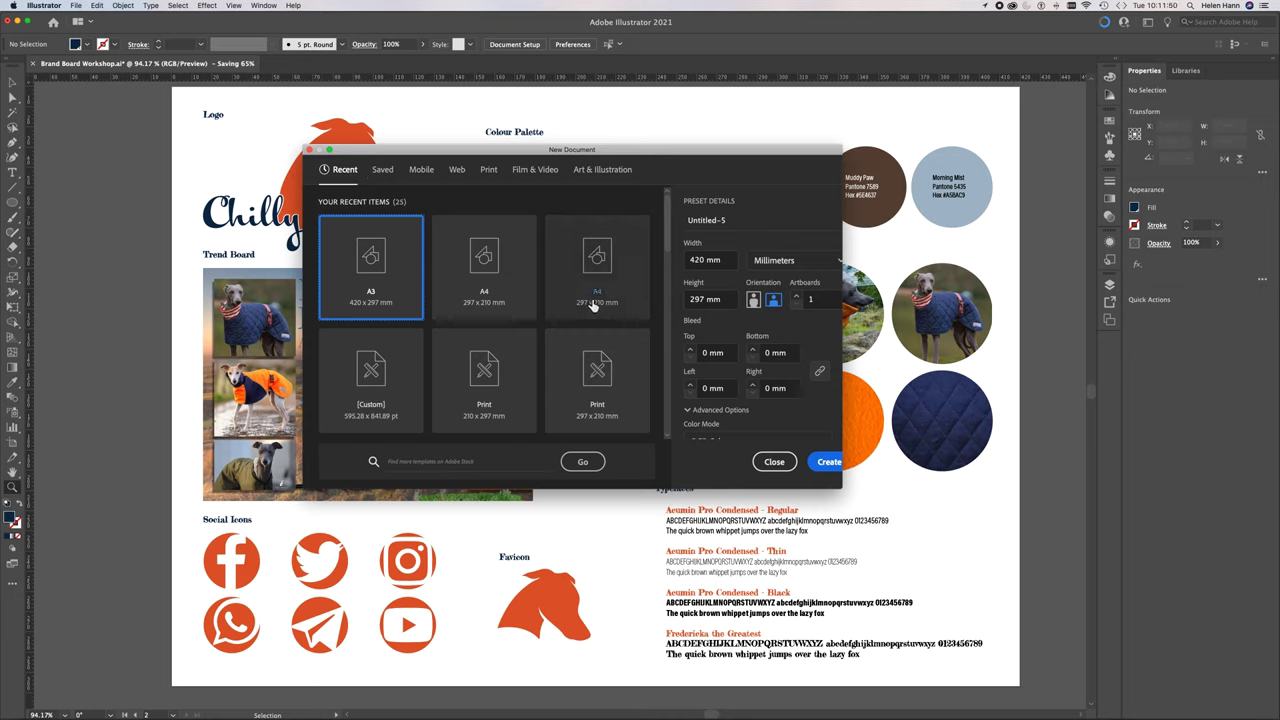
{"action": "left_click", "coordinate": [489, 172]}
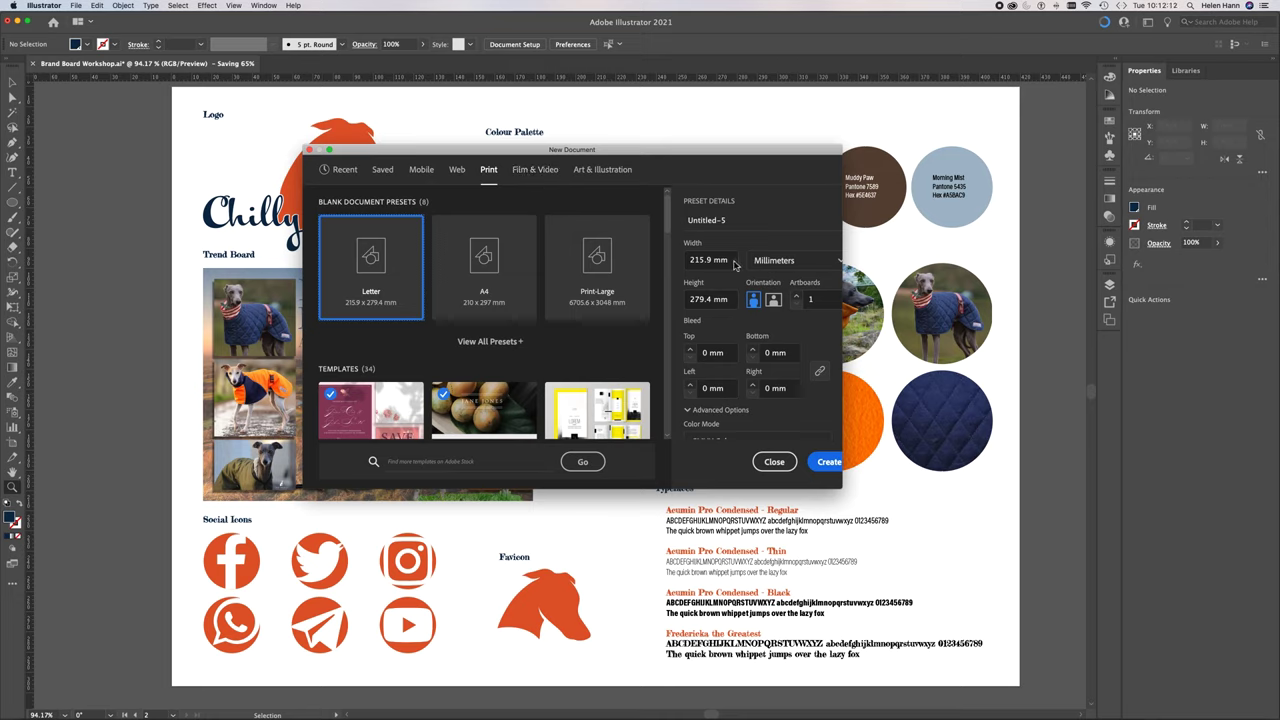
{"action": "left_click_drag", "start_coordinate": [740, 261], "coordinate": [648, 259]}
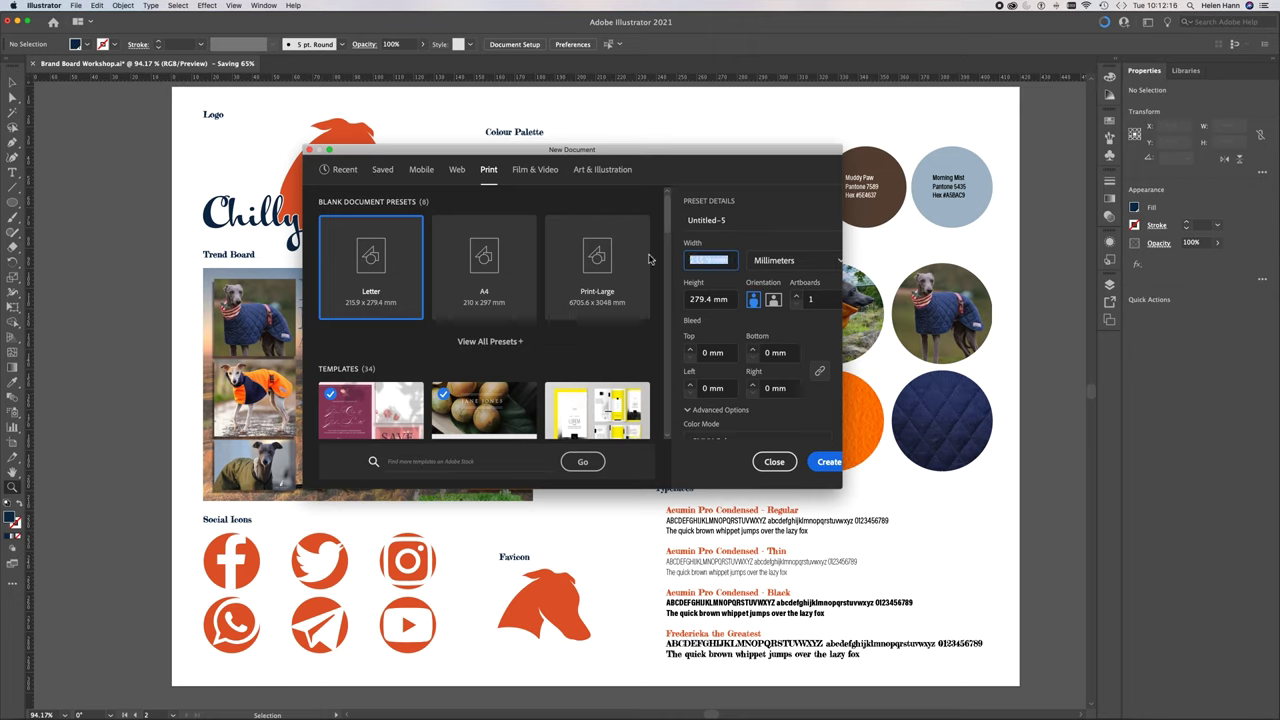
{"action": "type", "text": "420"}
{"action": "left_click", "coordinate": [731, 301]}
{"action": "left_click_drag", "start_coordinate": [731, 301], "coordinate": [660, 299]}
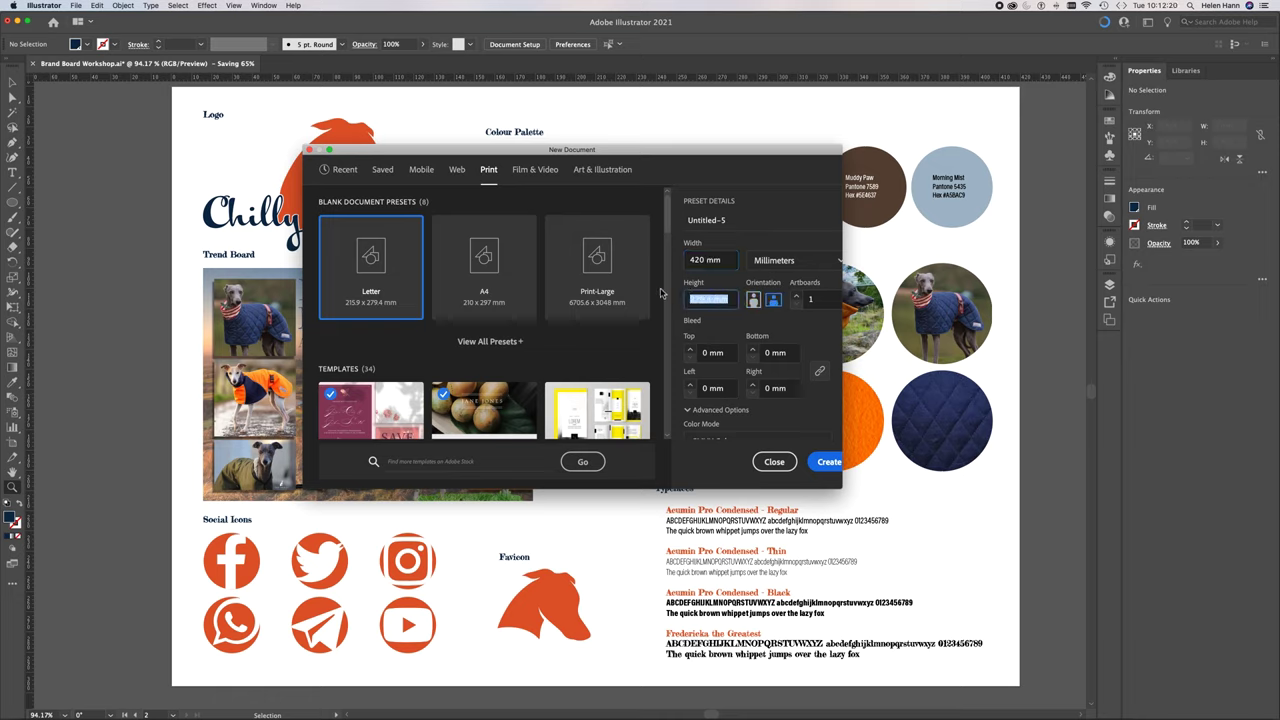
{"action": "type", "text": "297"}
{"action": "left_click_drag", "start_coordinate": [841, 488], "coordinate": [899, 517]}
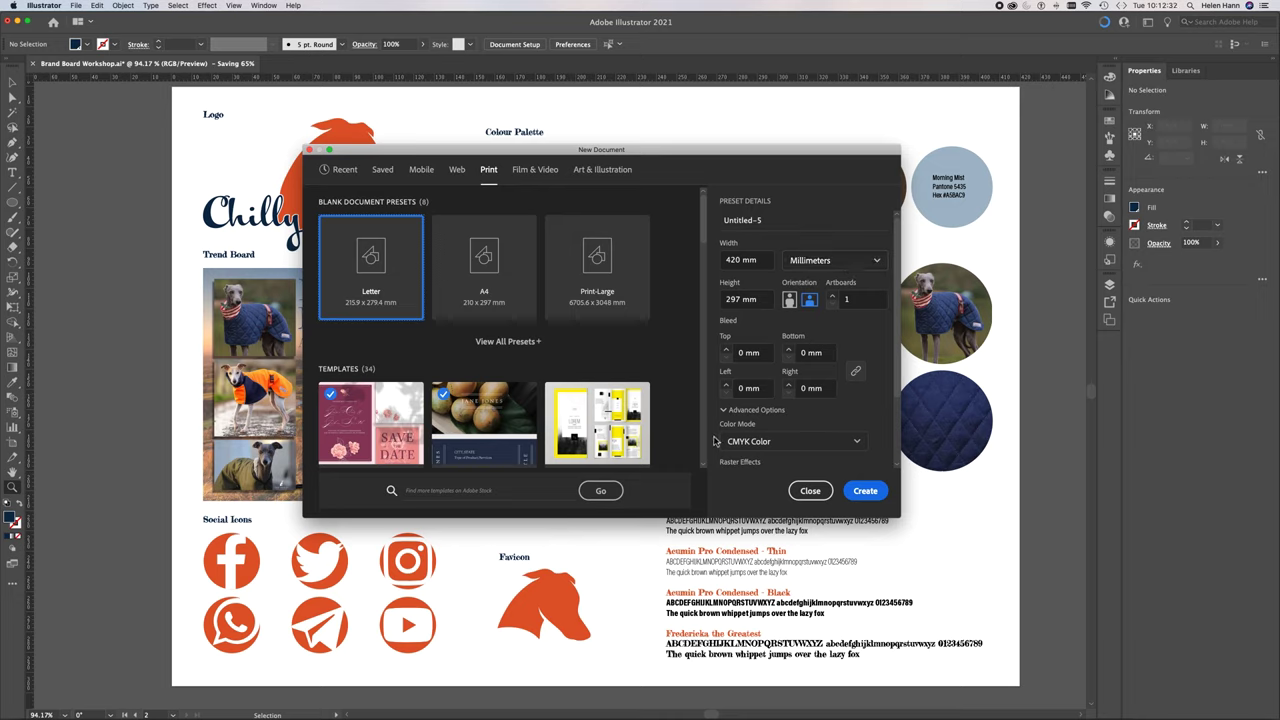
Set the new document's color mode to RGB Color and create it
{"action": "left_click", "coordinate": [857, 443]}
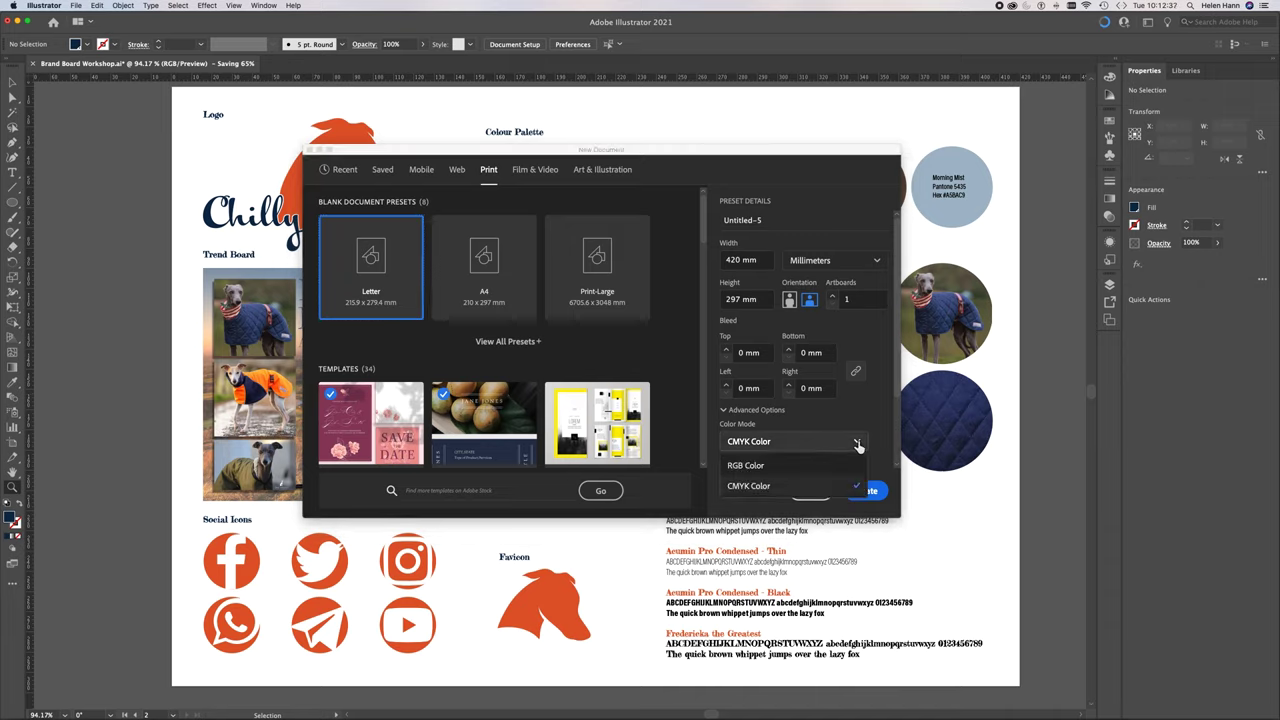
{"action": "left_click", "coordinate": [743, 467]}
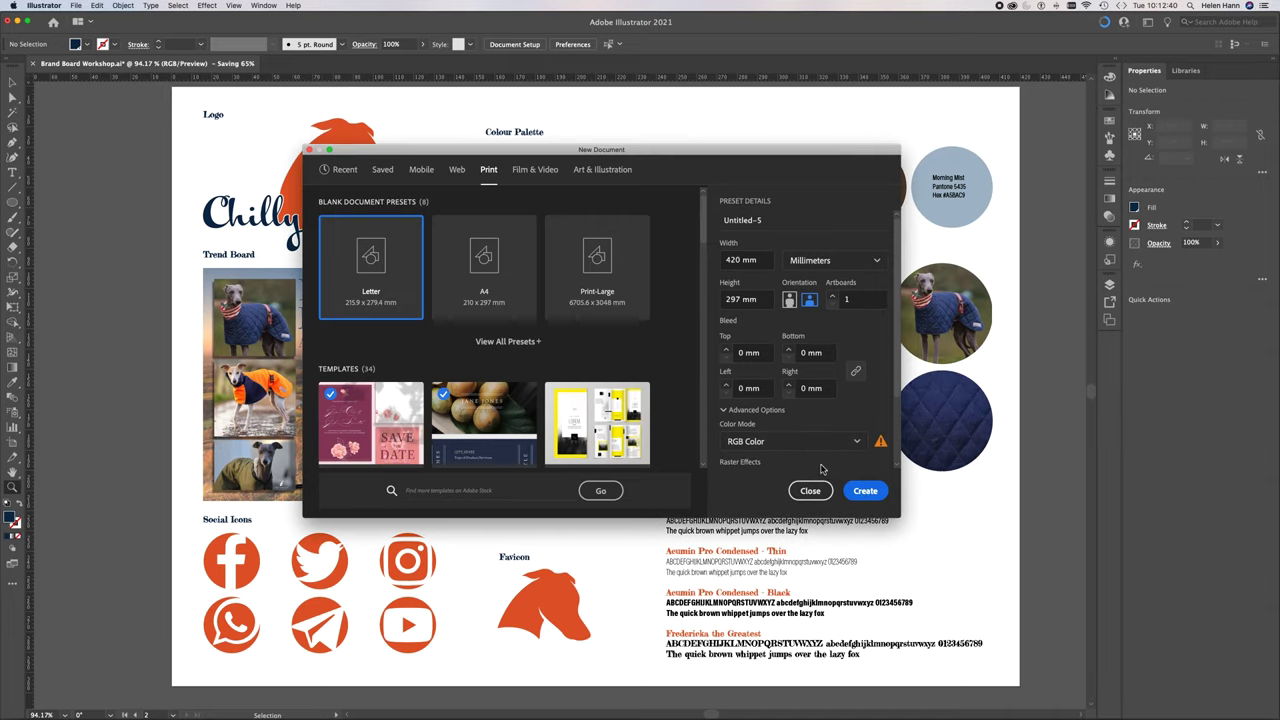
{"action": "scroll", "coordinate": [821, 468], "scroll_direction": "down", "scroll_amount": 3}
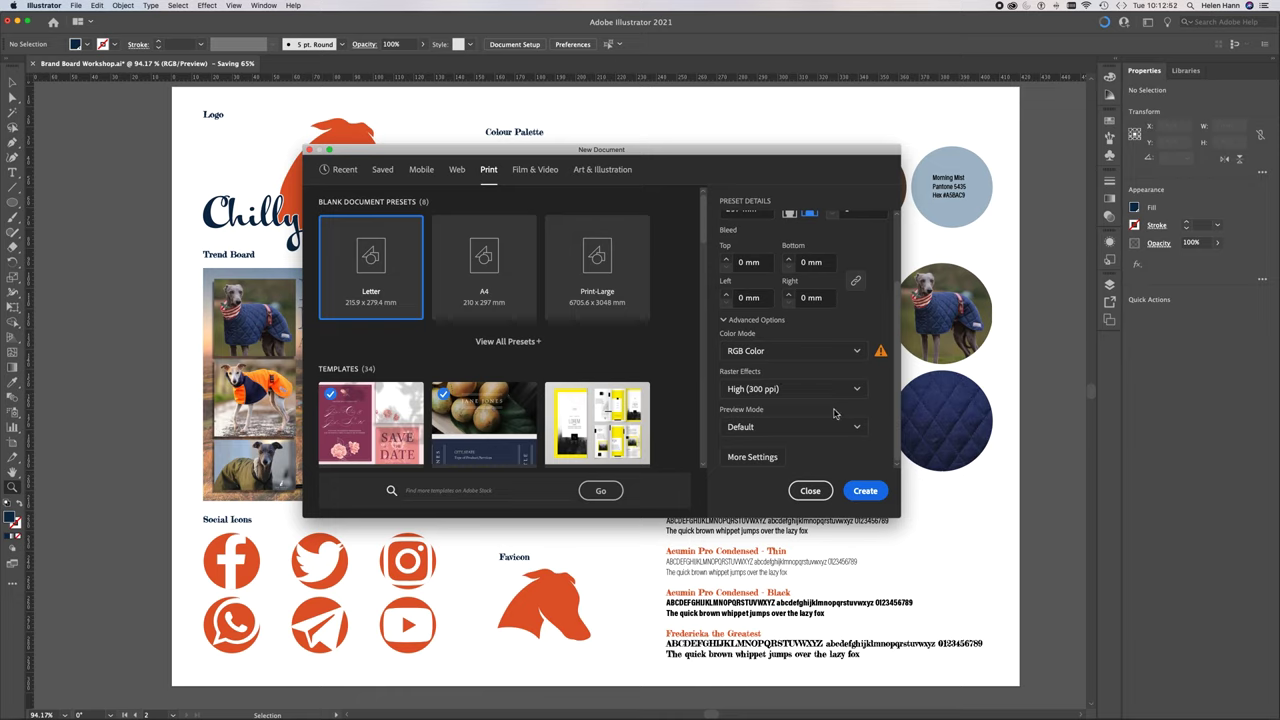
{"action": "left_click", "coordinate": [865, 491]}
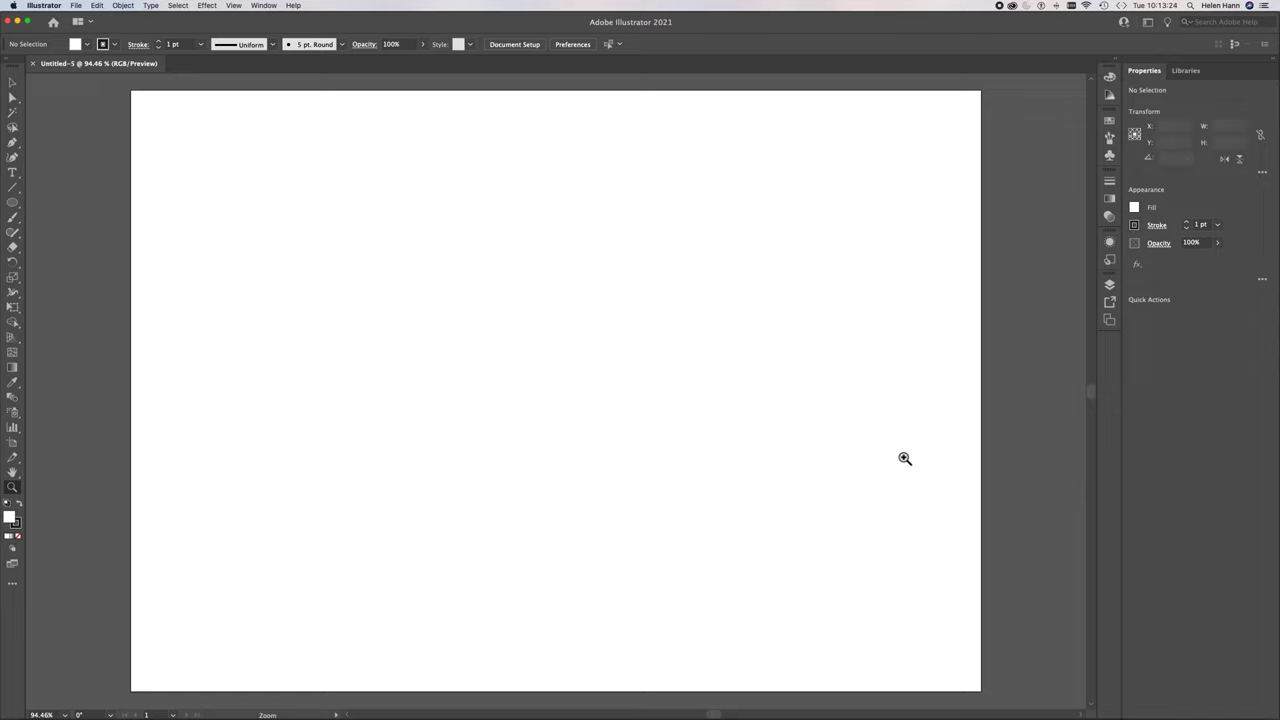
Open the file Chilly Whippet Logo Final.ai
{"action": "left_click", "coordinate": [75, 5]}
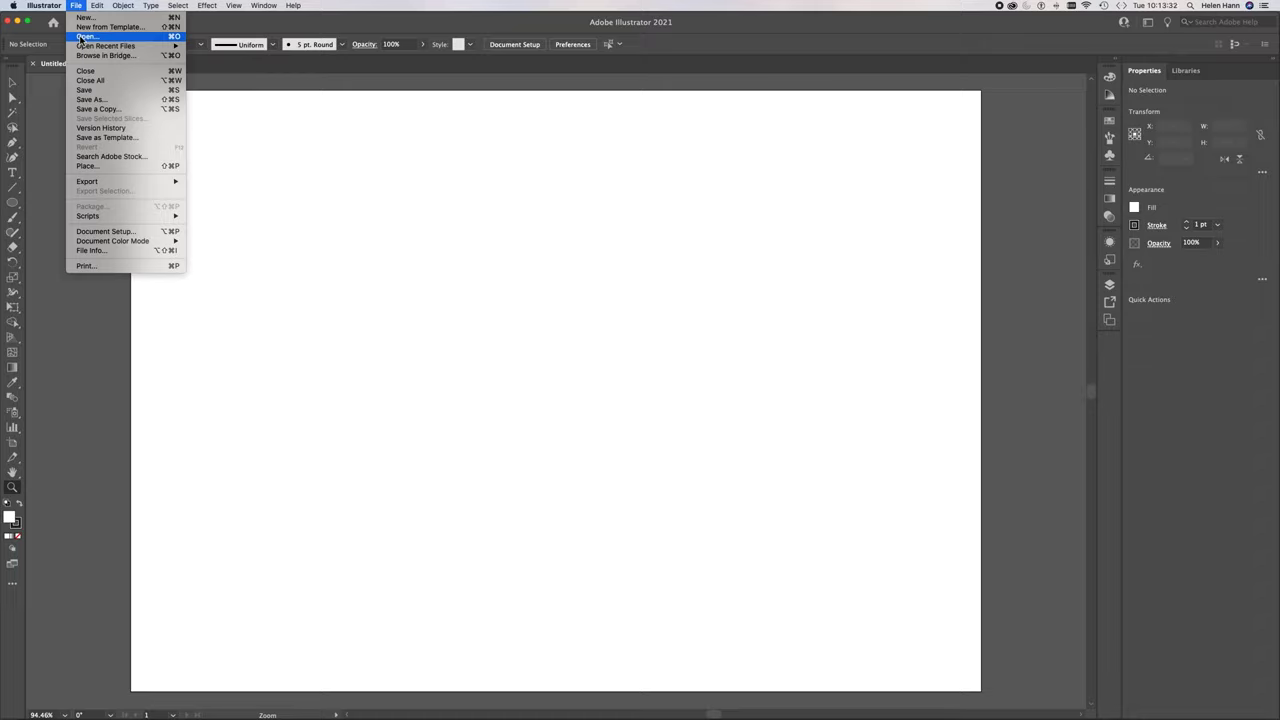
{"action": "left_click", "coordinate": [84, 36]}
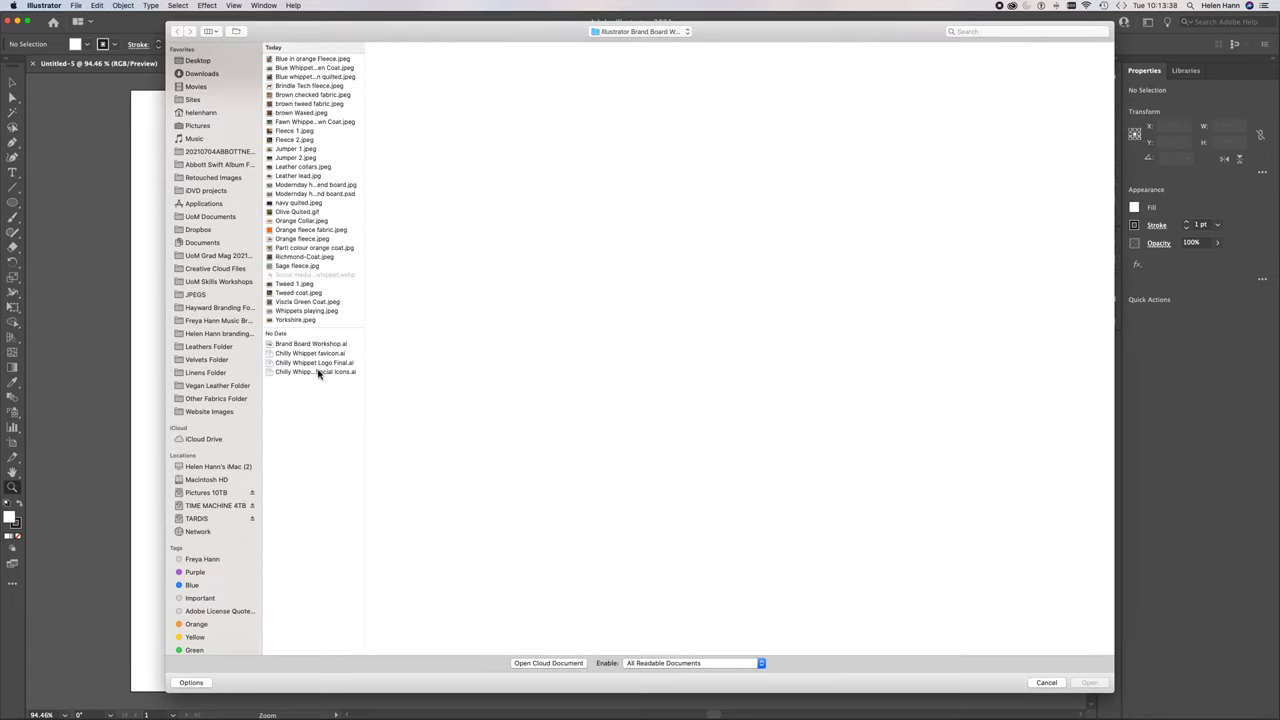
{"action": "left_click", "coordinate": [316, 362]}
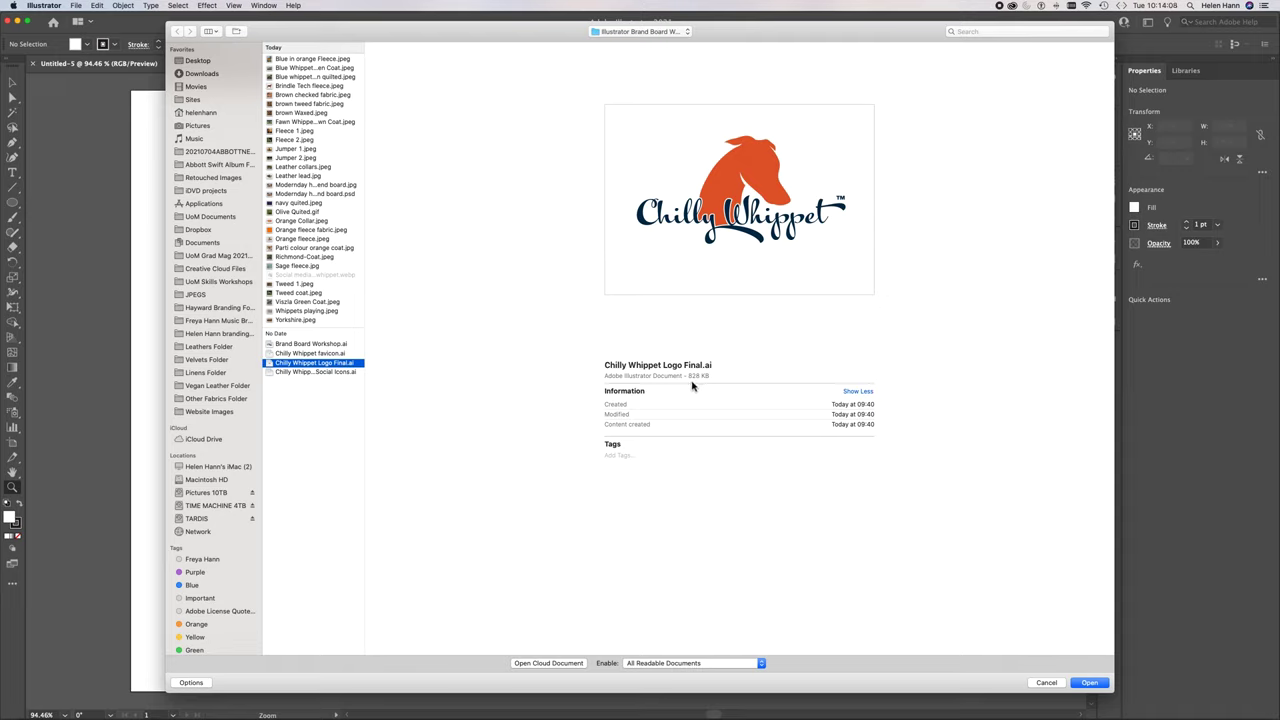
{"action": "left_click", "coordinate": [1093, 684]}
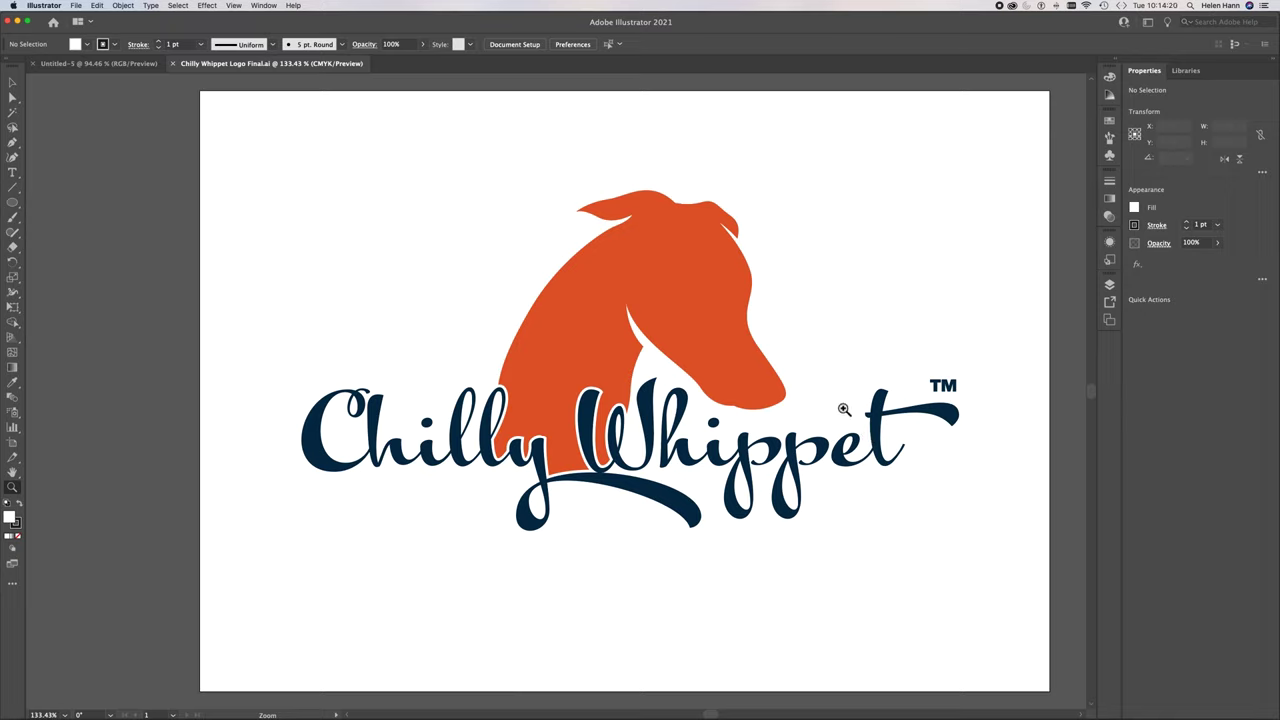
Copy all of the Chilly Whippet logo artwork and paste it into the blank untitled document
{"action": "left_click", "coordinate": [178, 6]}
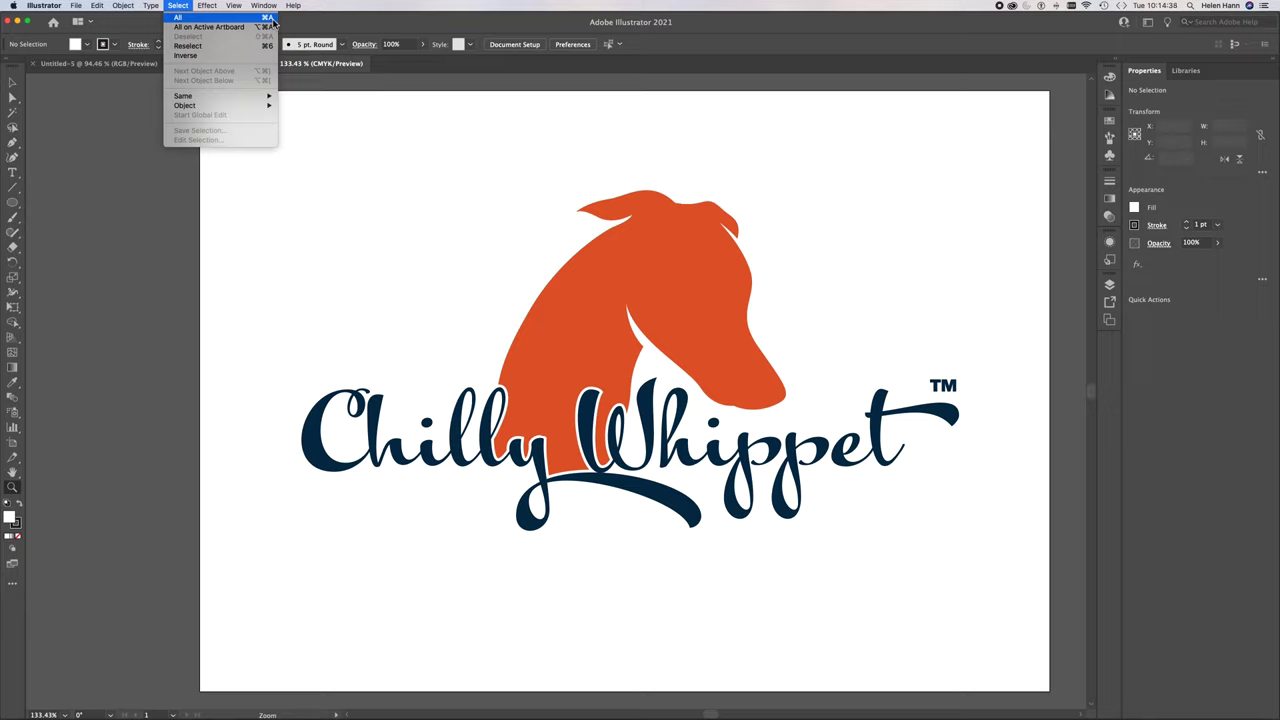
{"action": "left_click", "coordinate": [181, 7]}
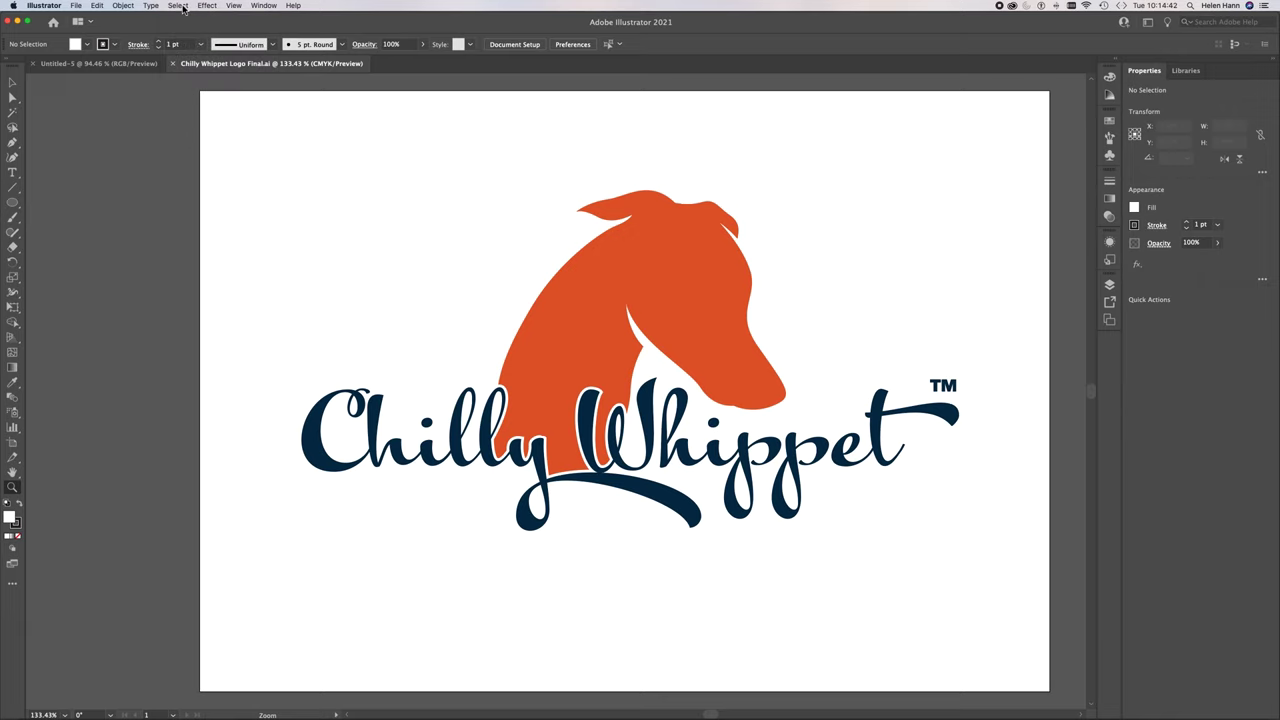
{"action": "key", "text": "super+a"}
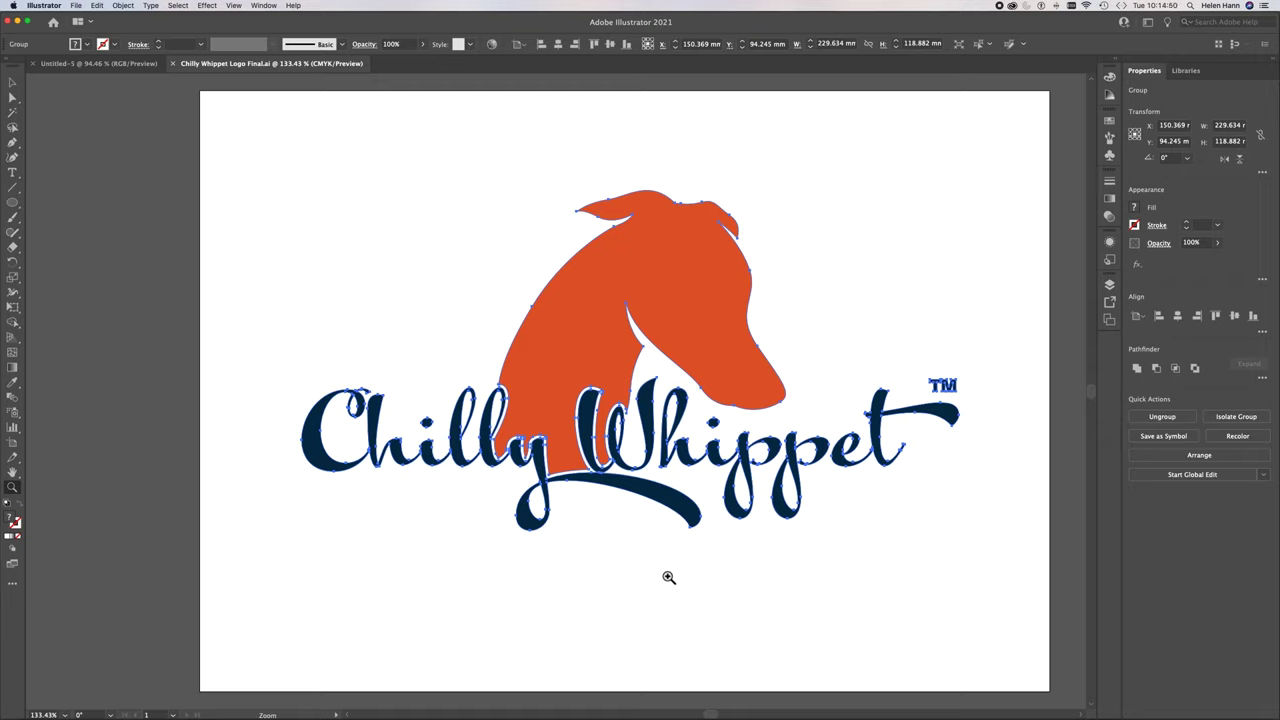
{"action": "left_click", "coordinate": [98, 5]}
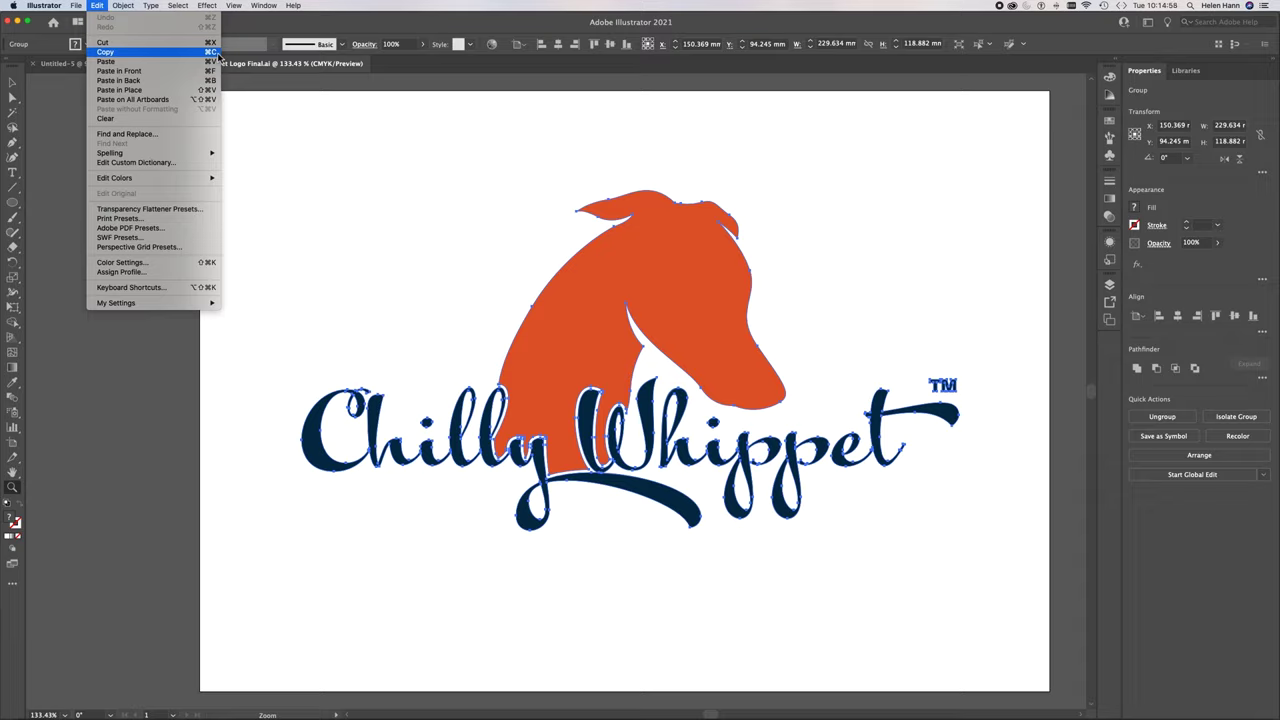
{"action": "left_click", "coordinate": [163, 55]}
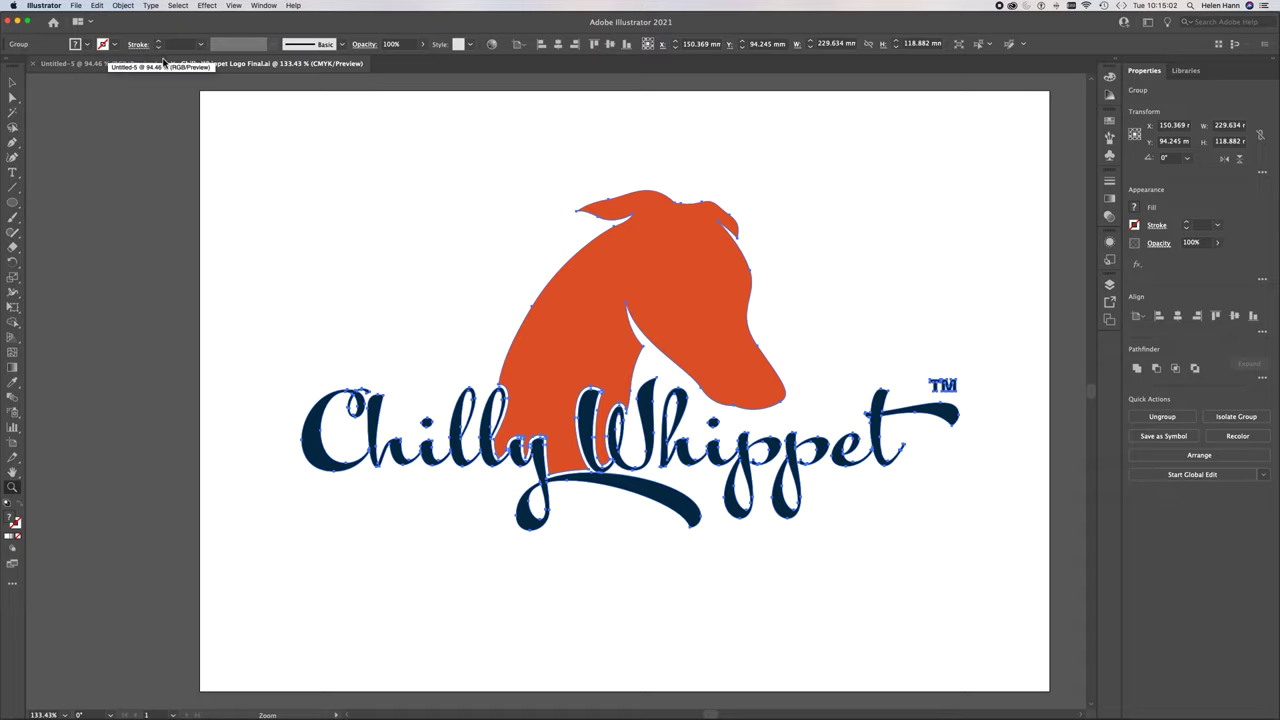
{"action": "left_click", "coordinate": [90, 64]}
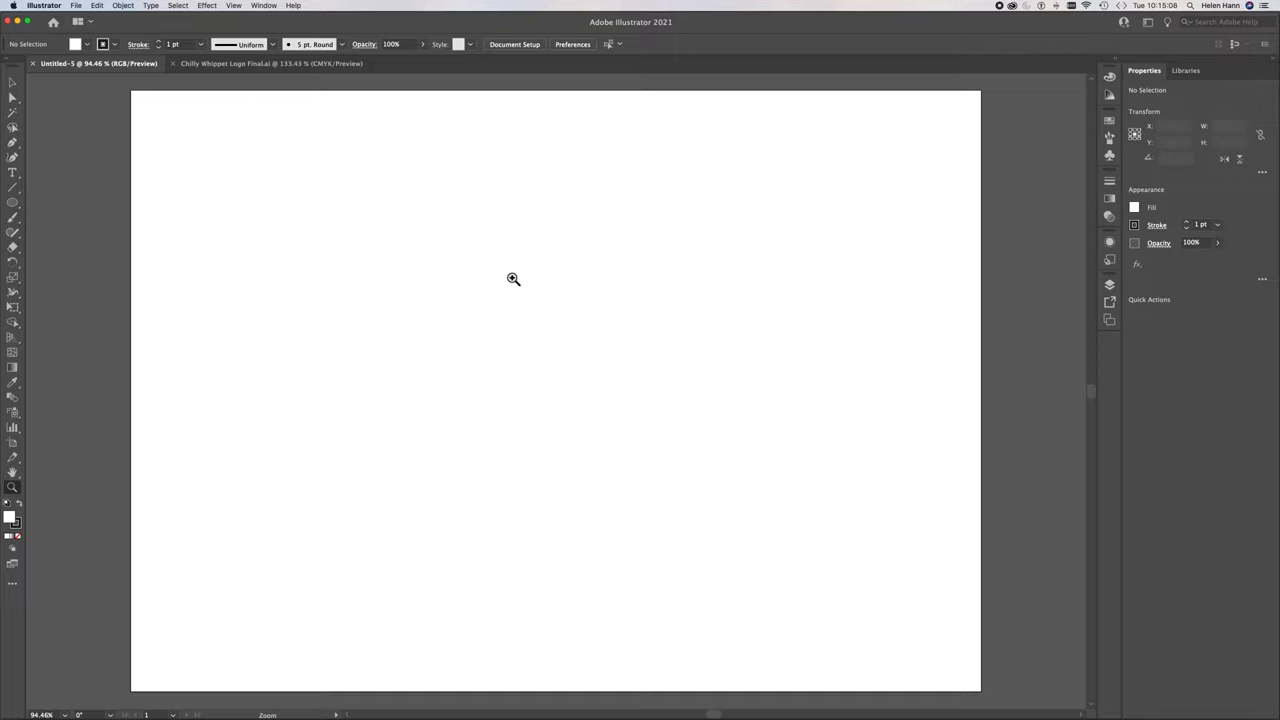
{"action": "key", "text": "super+v"}
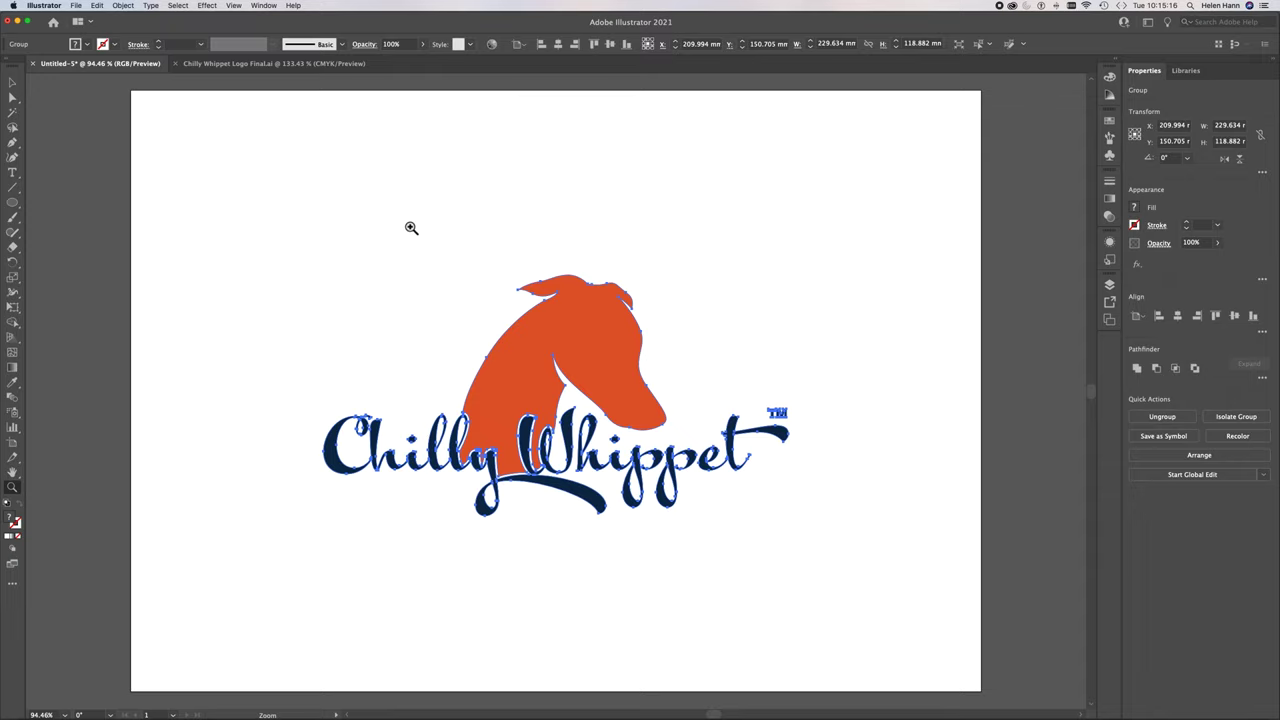
Move the pasted logo up near the artboard's upper edge and shrink it proportionally to about 222 mm wide
{"action": "left_click", "coordinate": [11, 84]}
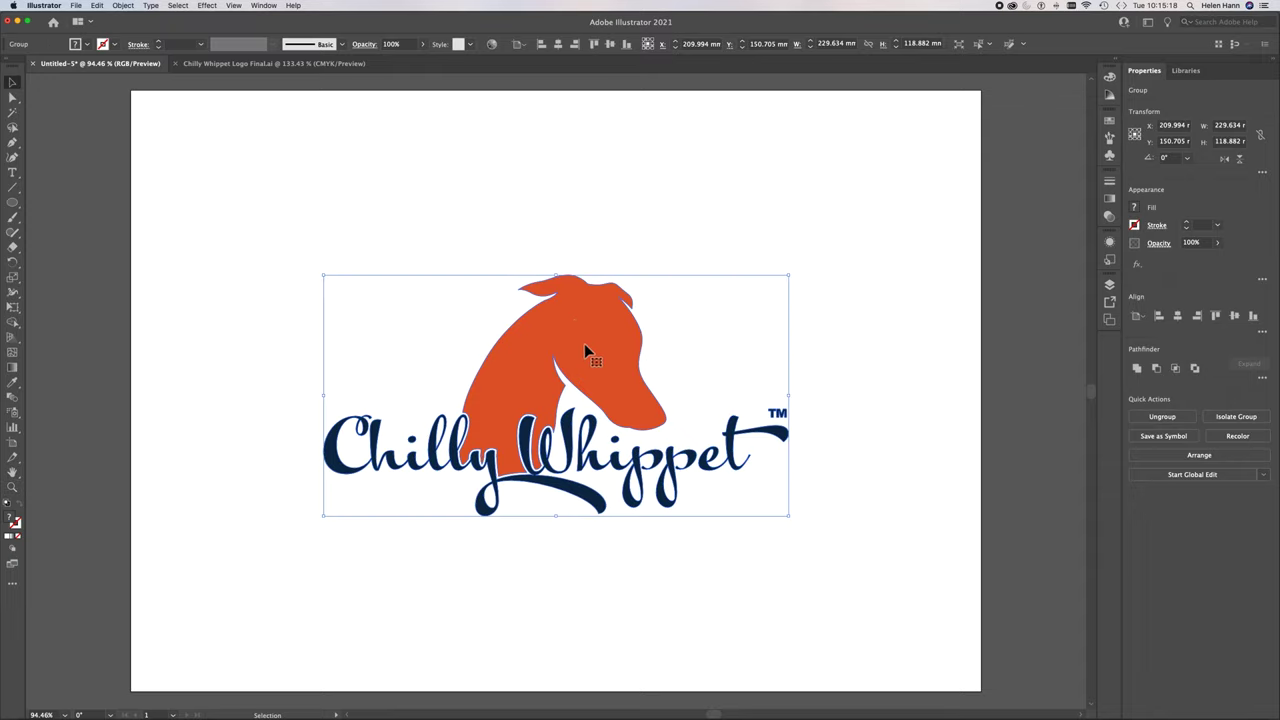
{"action": "left_click_drag", "start_coordinate": [586, 350], "coordinate": [570, 188]}
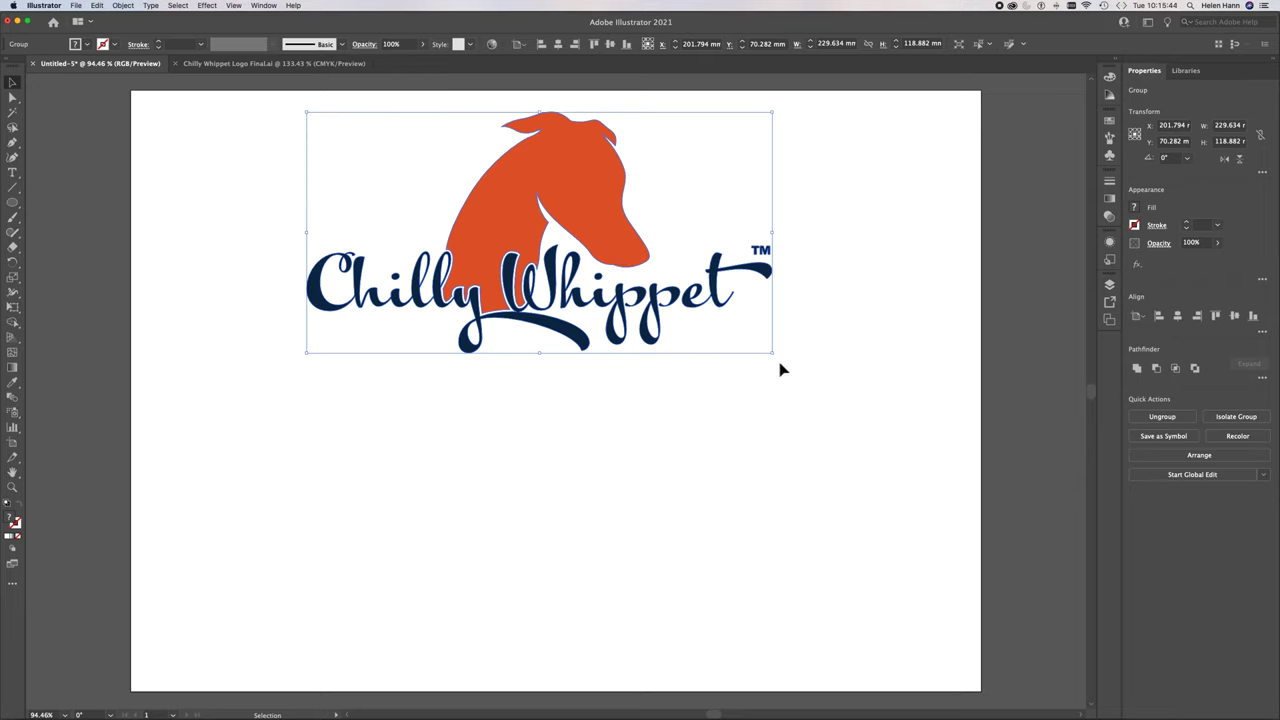
{"action": "left_click_drag", "start_coordinate": [776, 356], "coordinate": [817, 351]}
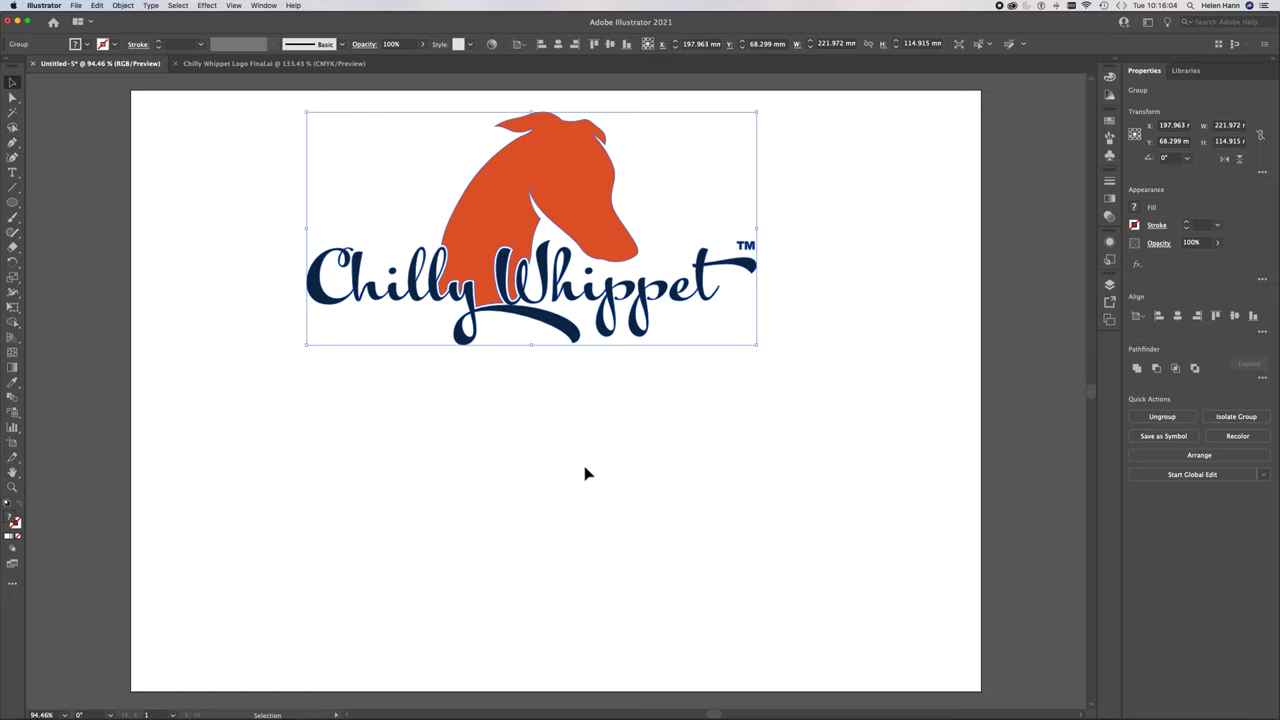
Try scaling the logo down freehand with the Scale tool to about 78 mm wide, and undo the scaling
{"action": "left_click", "coordinate": [13, 280]}
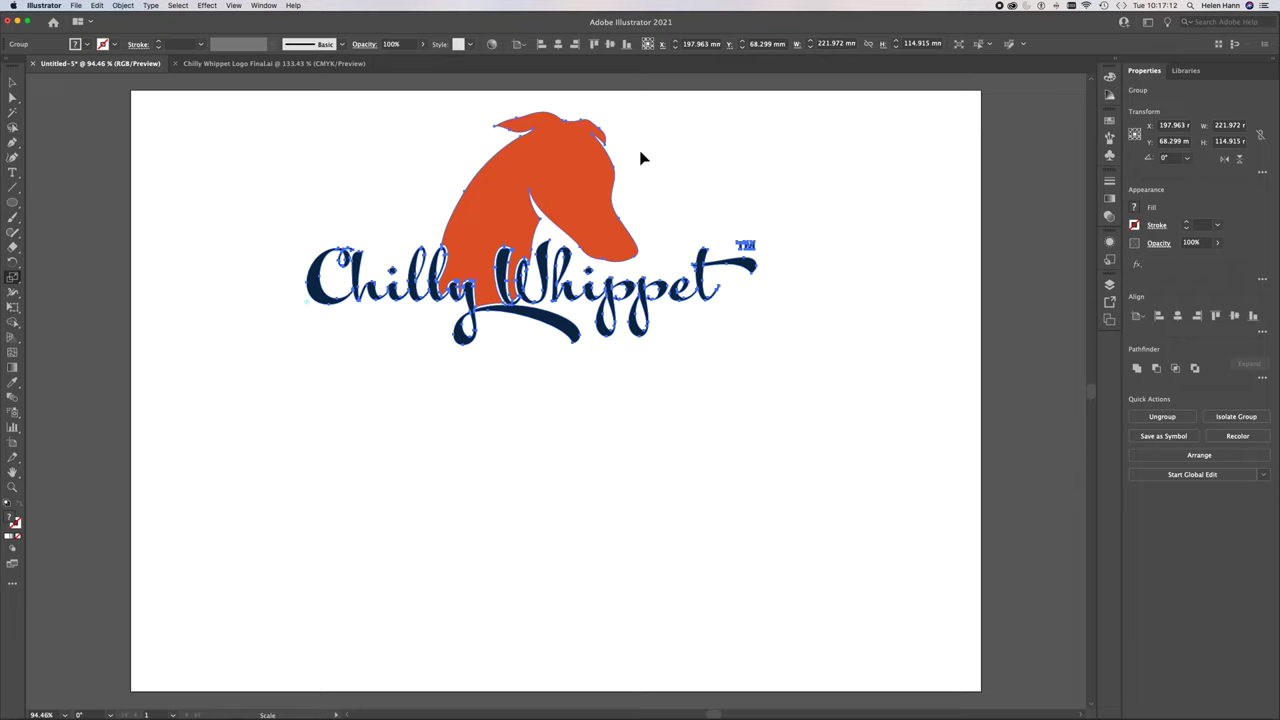
{"action": "left_click_drag", "start_coordinate": [600, 174], "coordinate": [423, 214]}
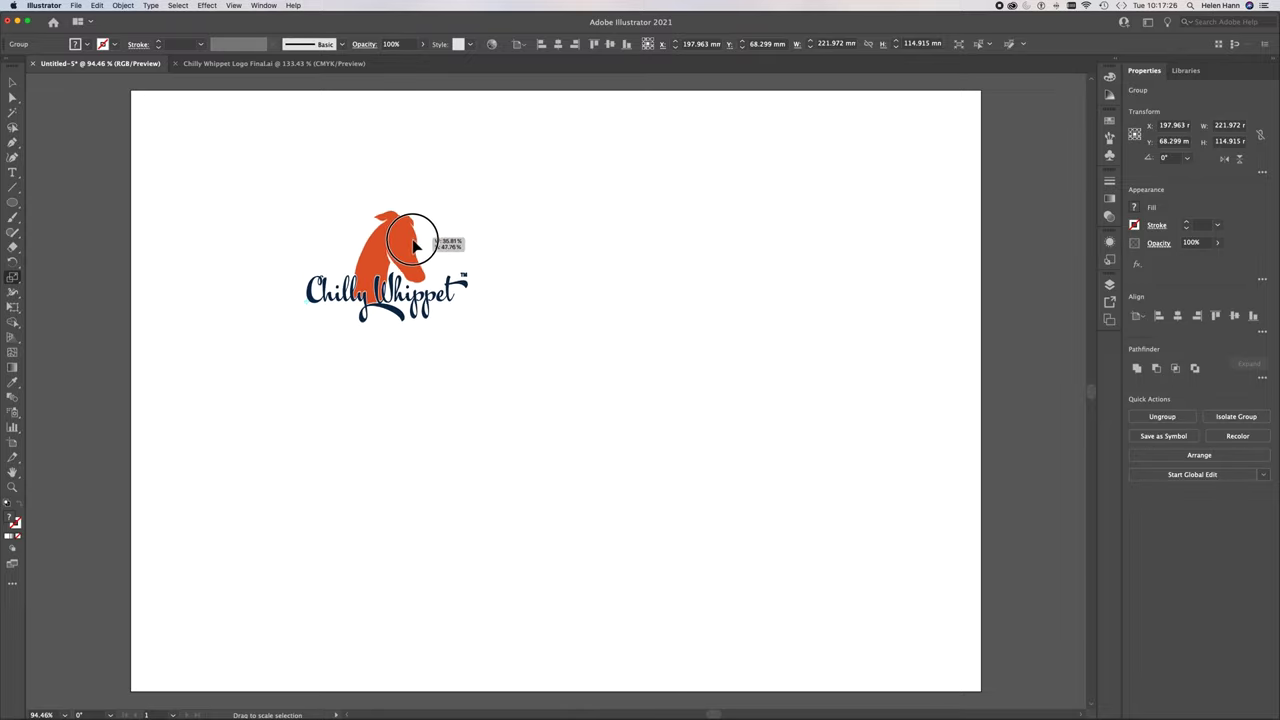
{"action": "mouse_move", "coordinate": [413, 270]}
{"action": "left_mouse_down"}
{"action": "mouse_move", "coordinate": [420, 217]}
{"action": "mouse_move", "coordinate": [486, 200]}
{"action": "mouse_move", "coordinate": [545, 214]}
{"action": "mouse_move", "coordinate": [512, 222]}
{"action": "mouse_move", "coordinate": [527, 222]}
{"action": "mouse_move", "coordinate": [465, 270]}
{"action": "mouse_move", "coordinate": [471, 243]}
{"action": "mouse_move", "coordinate": [449, 255]}
{"action": "mouse_move", "coordinate": [428, 188]}
{"action": "mouse_move", "coordinate": [471, 257]}
{"action": "mouse_move", "coordinate": [447, 234]}
{"action": "mouse_move", "coordinate": [352, 236]}
{"action": "mouse_move", "coordinate": [483, 231]}
{"action": "mouse_move", "coordinate": [500, 246]}
{"action": "mouse_move", "coordinate": [403, 251]}
{"action": "mouse_move", "coordinate": [433, 270]}
{"action": "left_mouse_up"}
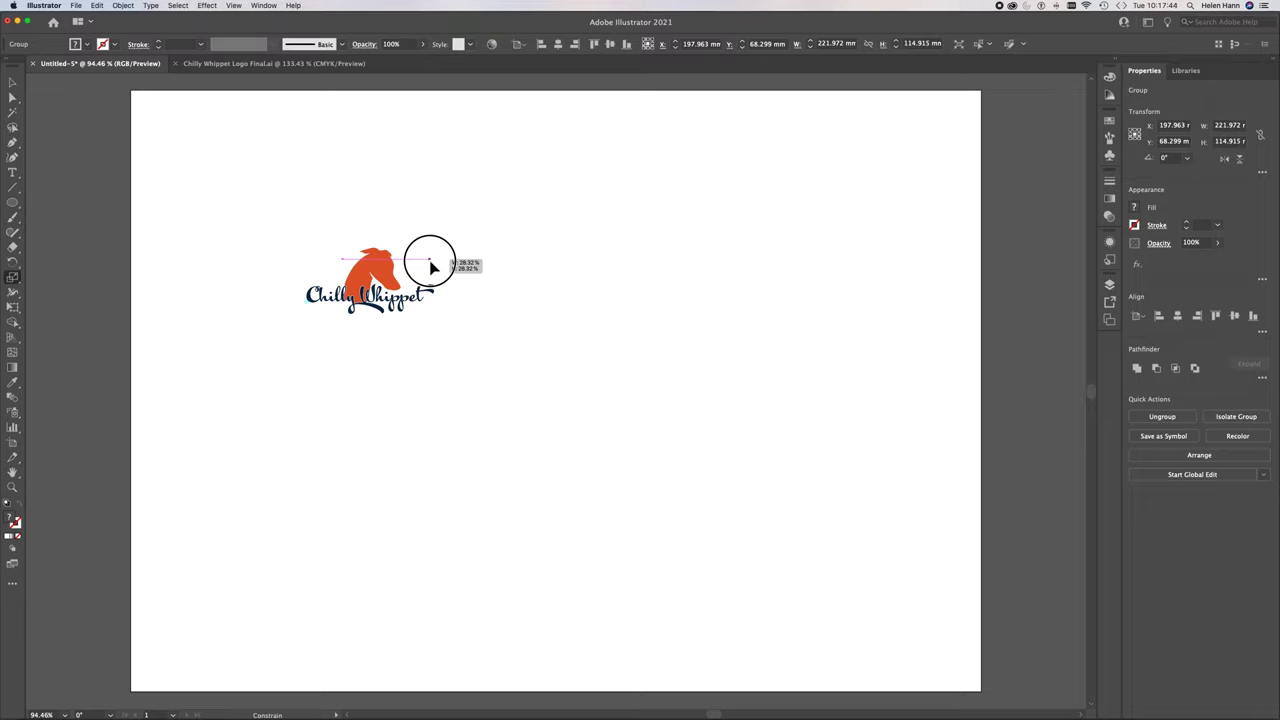
{"action": "mouse_move", "coordinate": [448, 262]}
{"action": "left_mouse_down"}
{"action": "mouse_move", "coordinate": [586, 194]}
{"action": "mouse_move", "coordinate": [621, 197]}
{"action": "mouse_move", "coordinate": [679, 234]}
{"action": "mouse_move", "coordinate": [684, 272]}
{"action": "mouse_move", "coordinate": [591, 297]}
{"action": "mouse_move", "coordinate": [557, 220]}
{"action": "mouse_move", "coordinate": [512, 214]}
{"action": "mouse_move", "coordinate": [429, 251]}
{"action": "mouse_move", "coordinate": [443, 250]}
{"action": "left_mouse_up"}
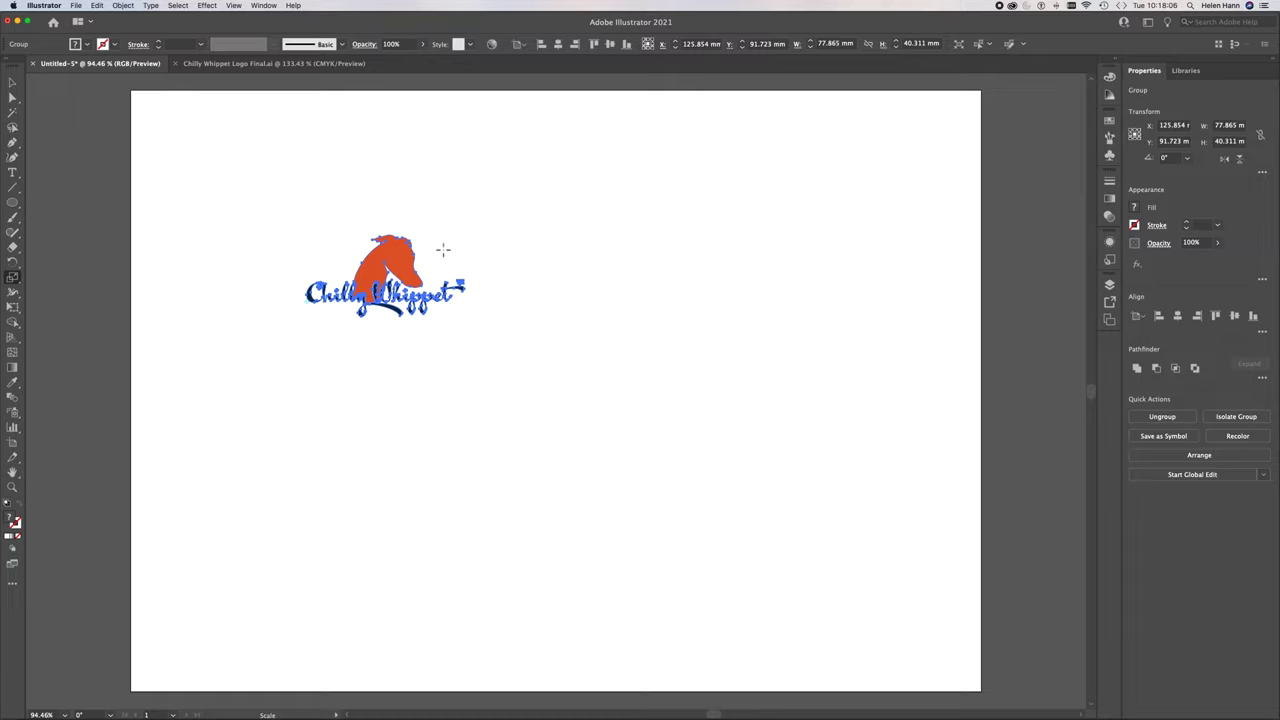
{"action": "key", "text": "cmd+z"}
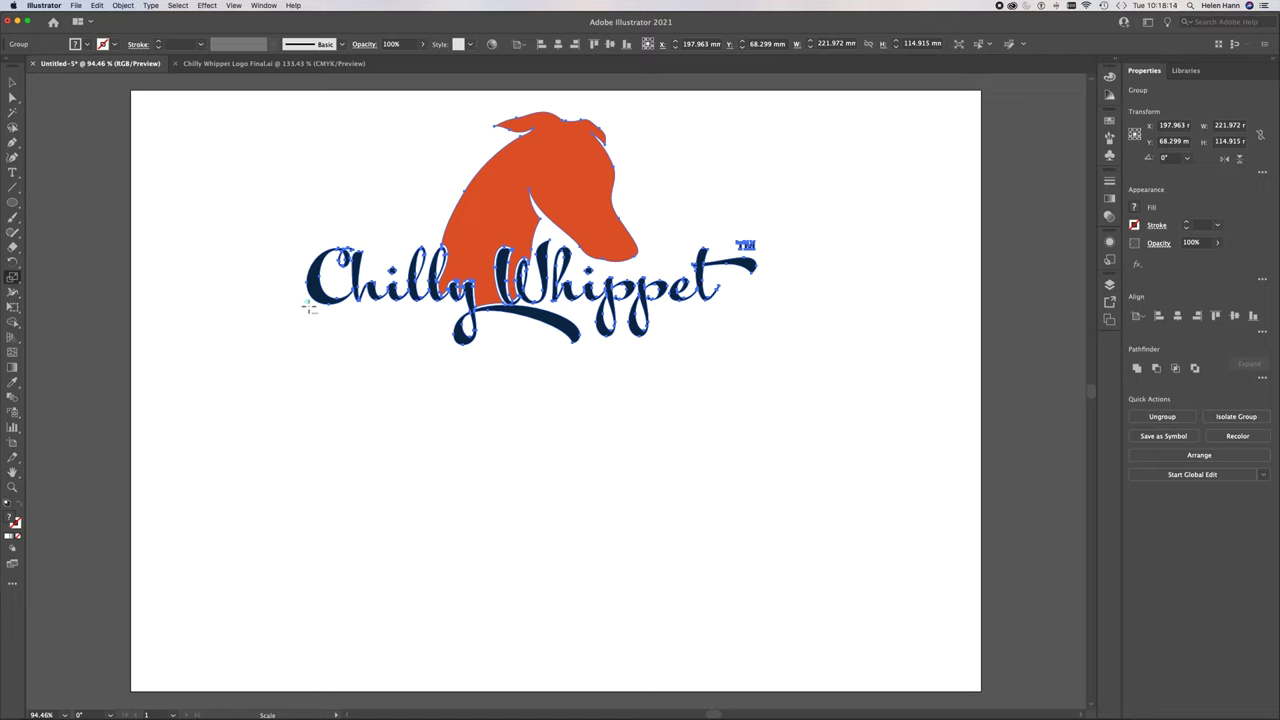
Scale the logo uniformly to 50%, using a point at the lower-left of its lettering as the scaling origin
{"action": "left_click", "coordinate": [308, 304]}
{"action": "left_click", "coordinate": [308, 312], "text": "alt"}
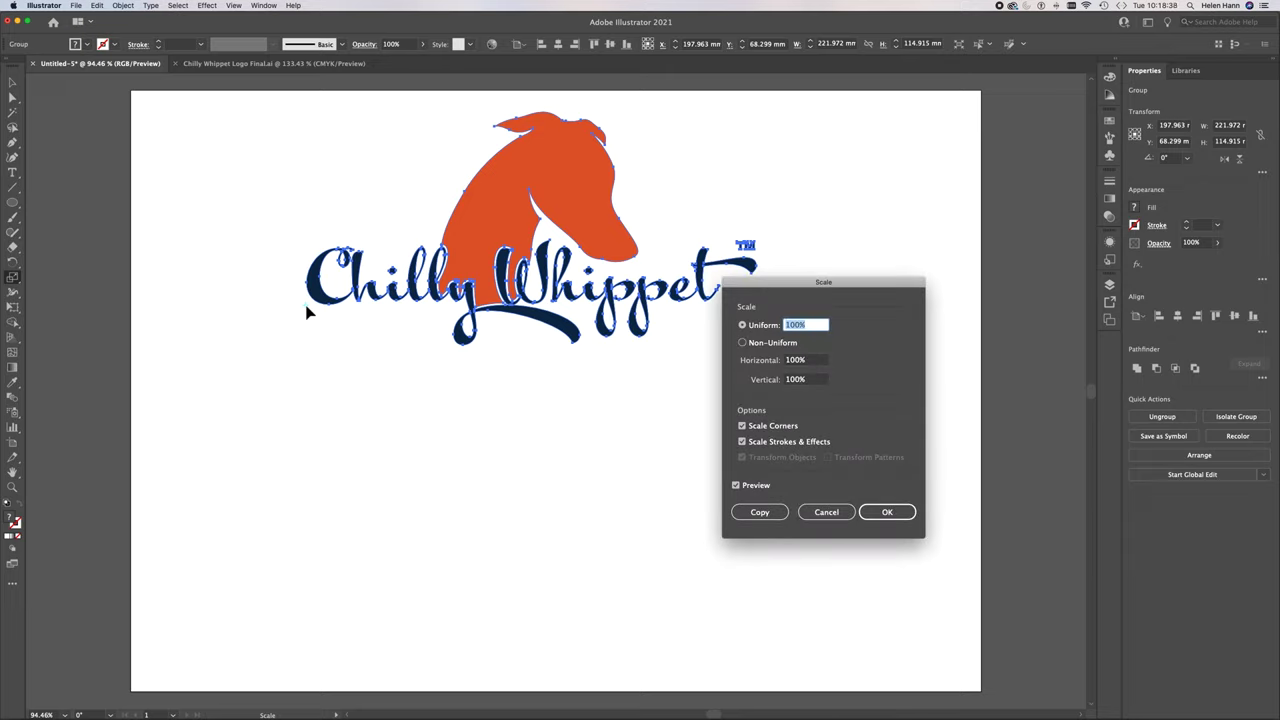
{"action": "left_click_drag", "start_coordinate": [854, 281], "coordinate": [608, 225]}
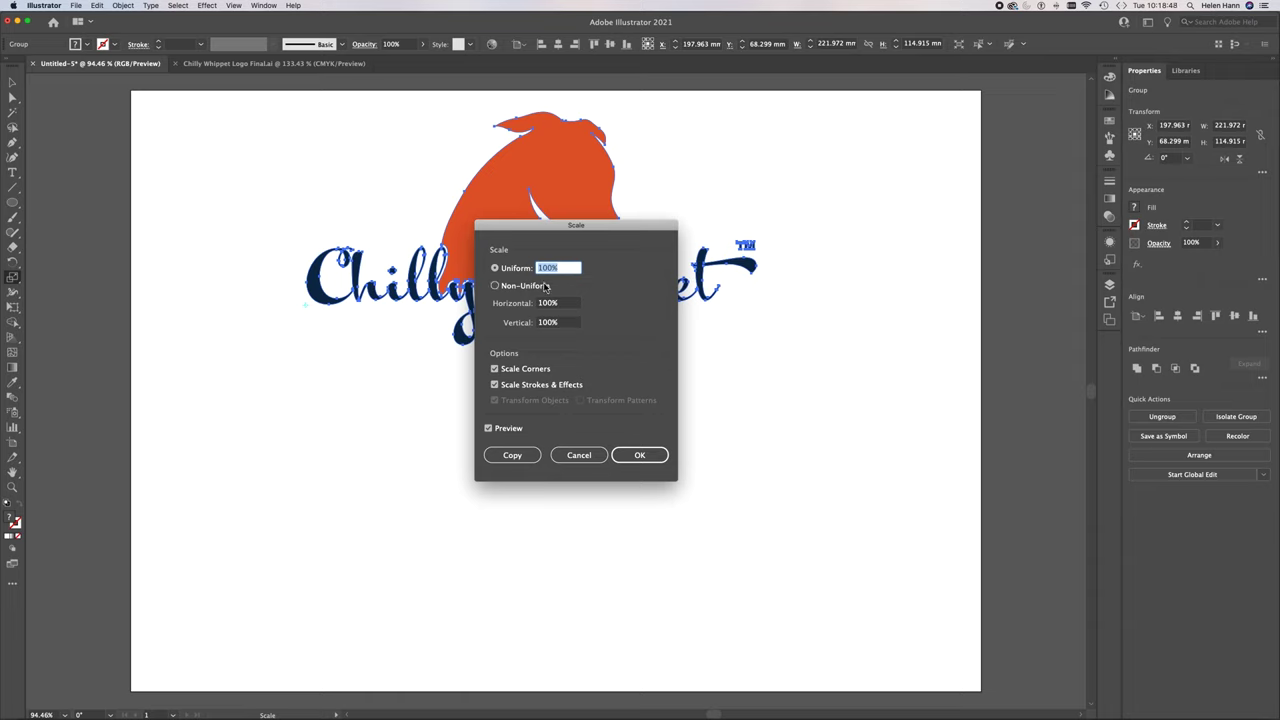
{"action": "left_click_drag", "start_coordinate": [525, 232], "coordinate": [626, 359]}
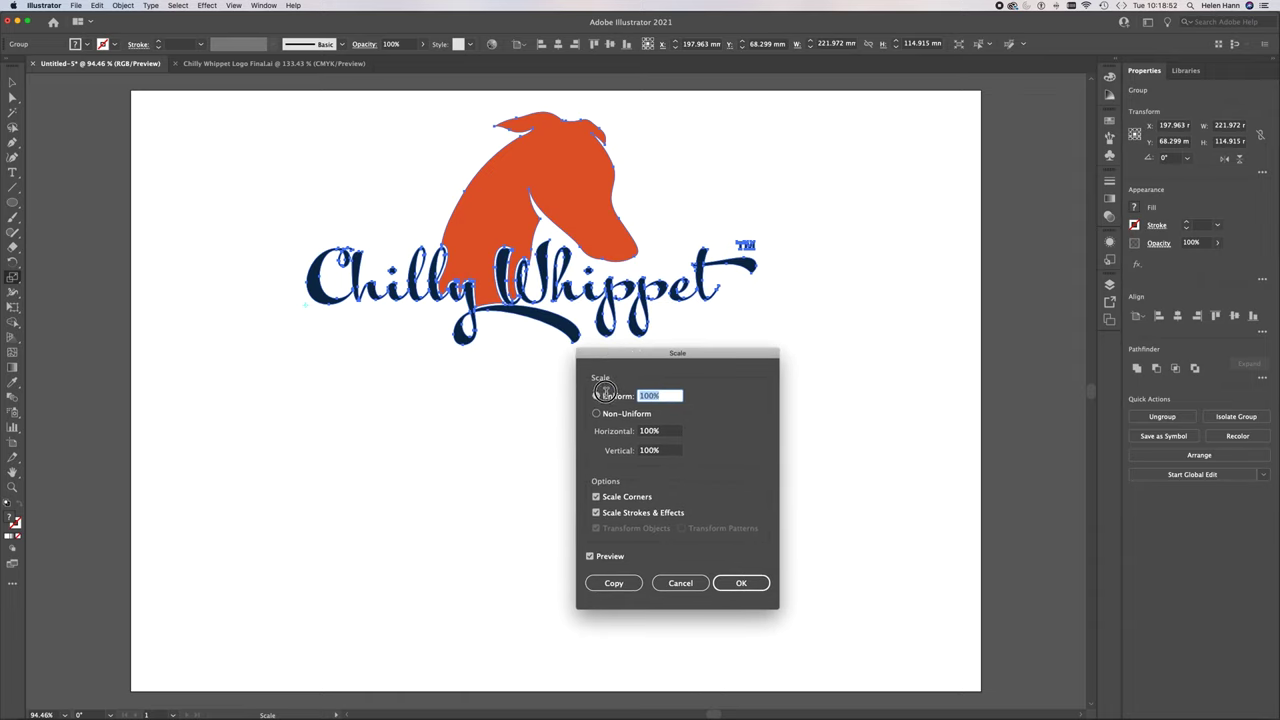
{"action": "type", "text": "50"}
{"action": "left_click", "coordinate": [741, 585]}
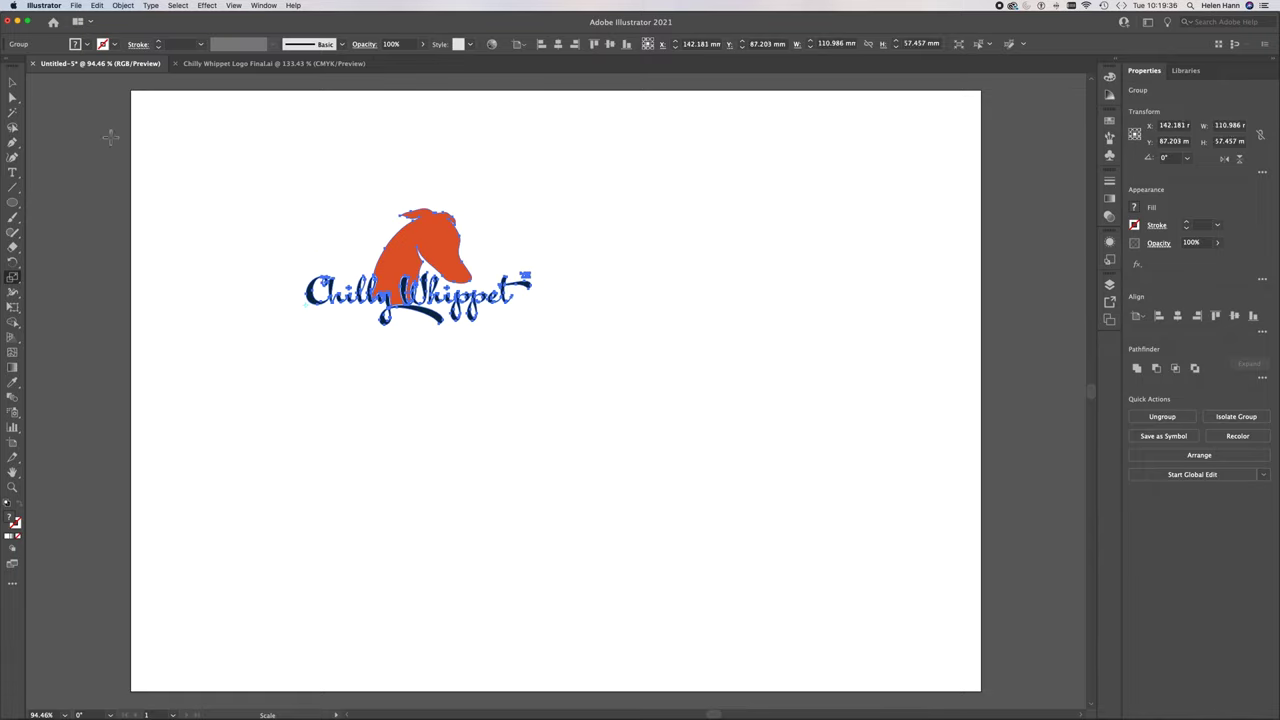
Move the logo into the artboard's upper-left corner, to about X 68 mm, Y 42 mm
{"action": "left_click", "coordinate": [12, 84]}
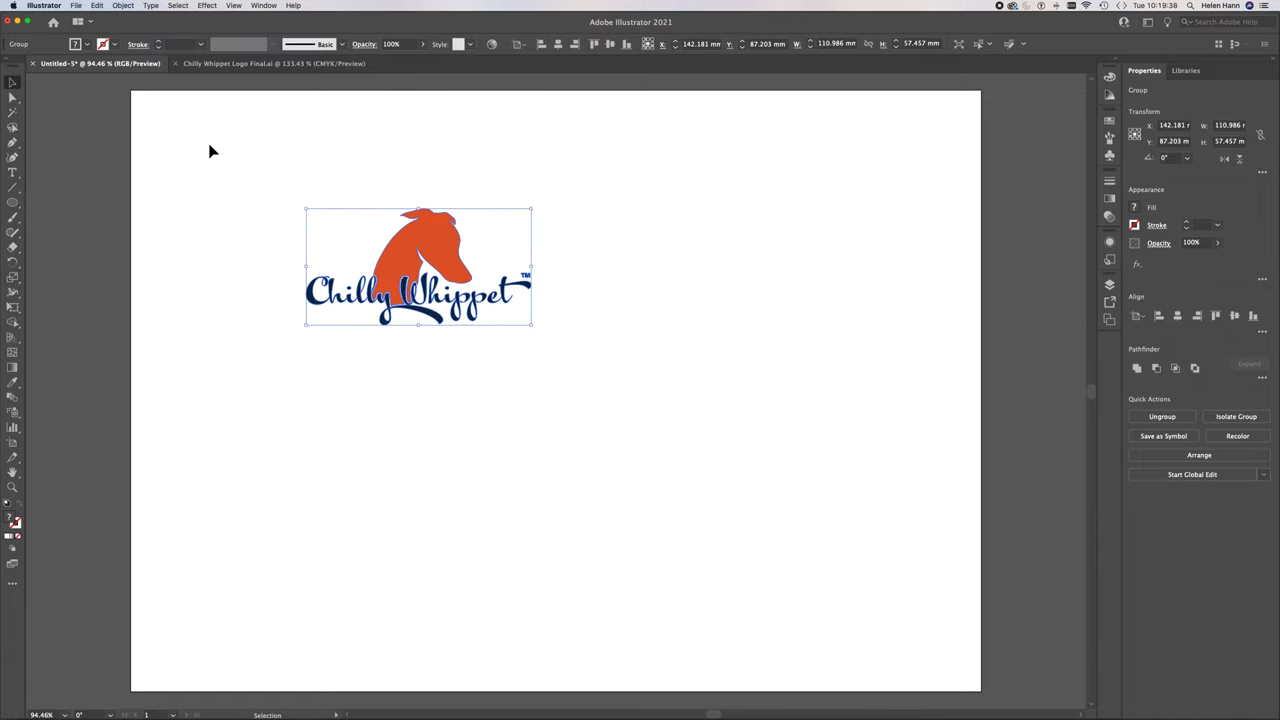
{"action": "left_click_drag", "start_coordinate": [406, 266], "coordinate": [259, 178]}
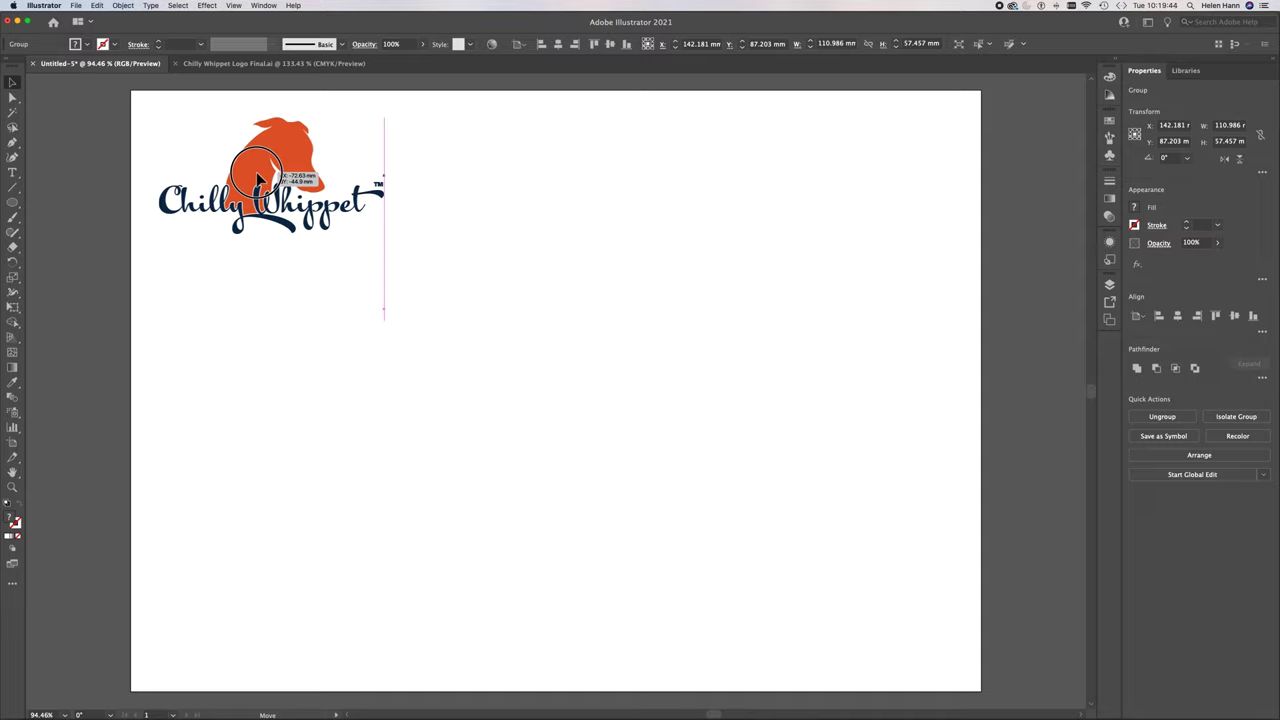
{"action": "left_click_drag", "start_coordinate": [257, 178], "coordinate": [257, 179]}
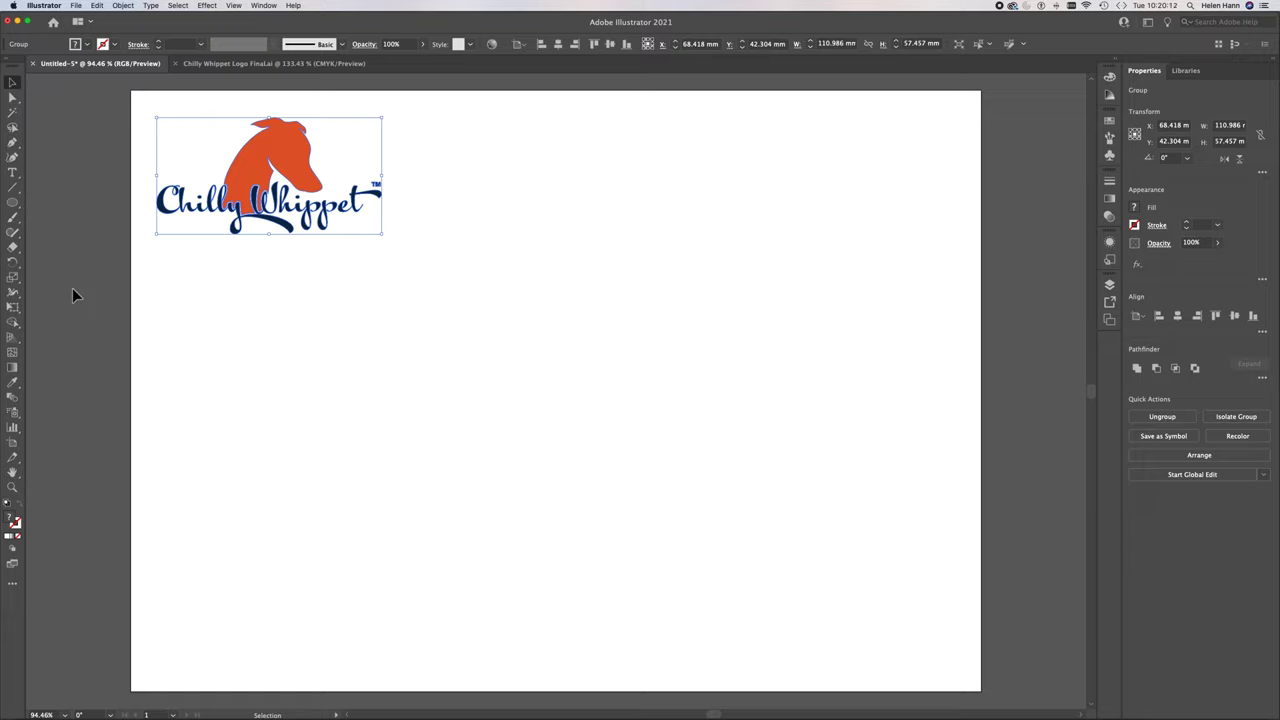
Show the rulers and place a vertical and a horizontal guide about 15 mm in from the artboard's left and top edges
{"action": "key", "text": "super+r"}
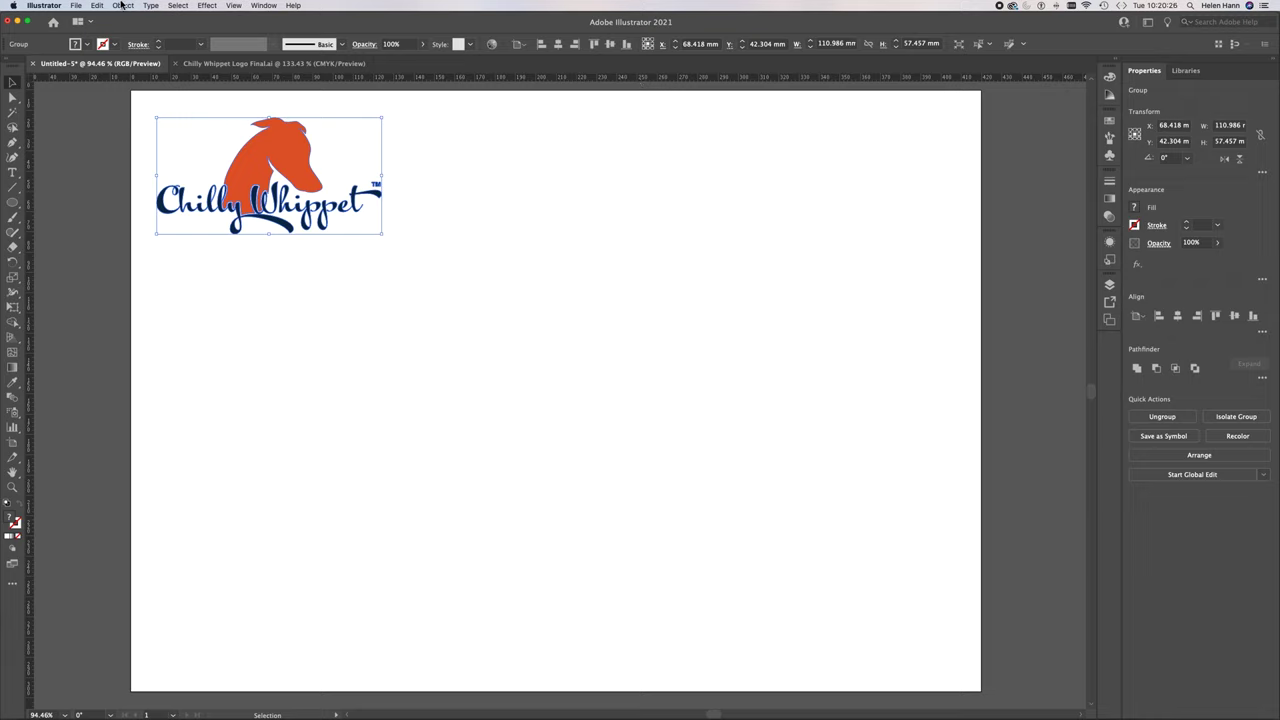
{"action": "left_click", "coordinate": [45, 6]}
{"action": "mouse_move", "coordinate": [52, 37]}
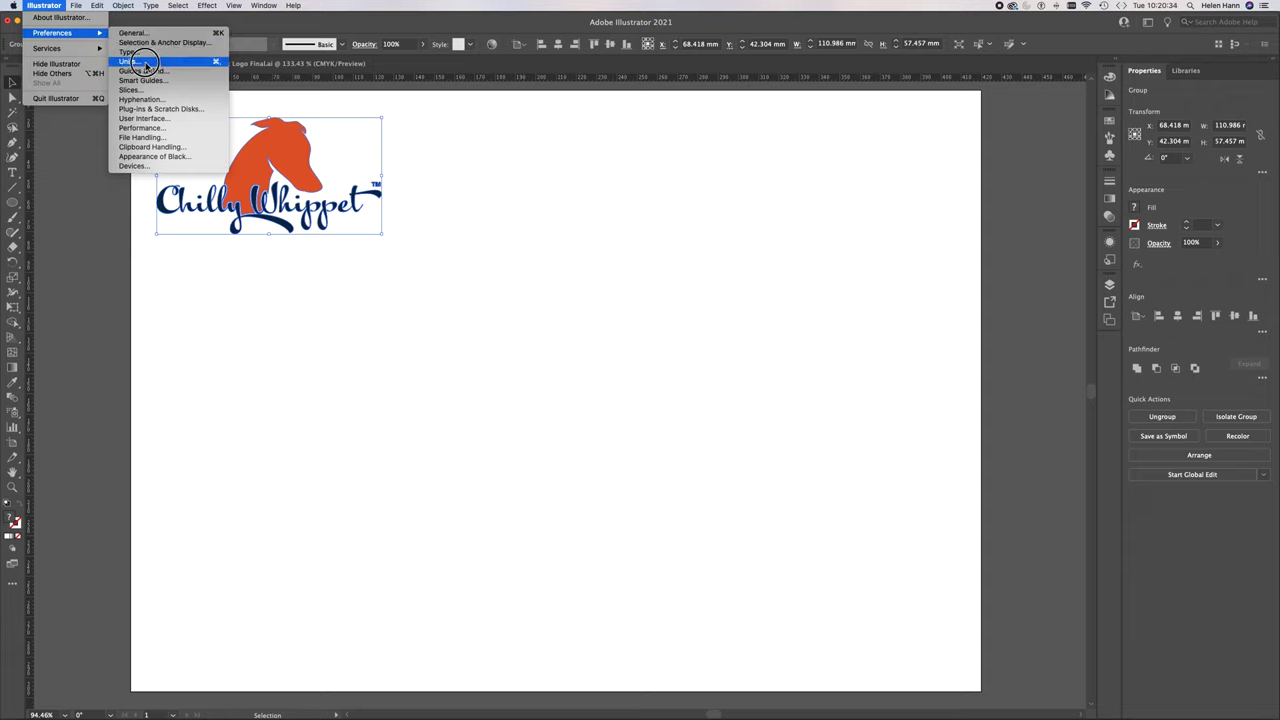
{"action": "left_click", "coordinate": [40, 6]}
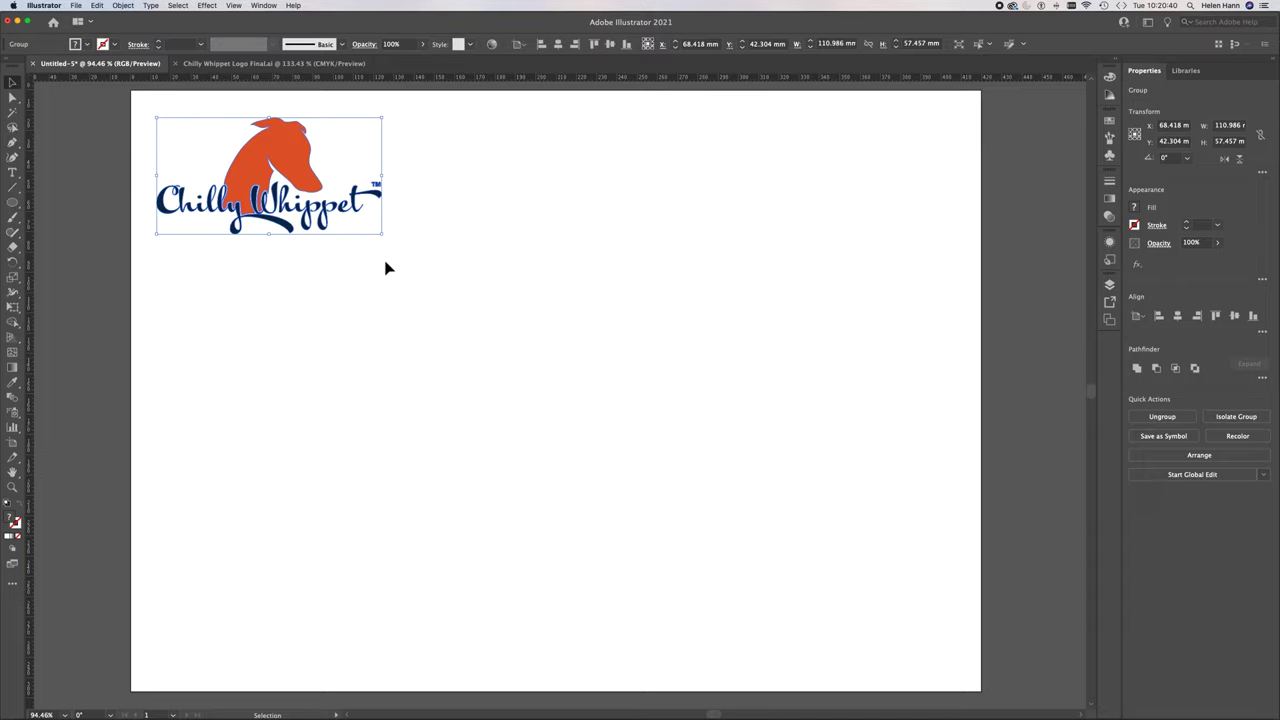
{"action": "left_click", "coordinate": [30, 241]}
{"action": "left_click_drag", "start_coordinate": [30, 241], "coordinate": [165, 252]}
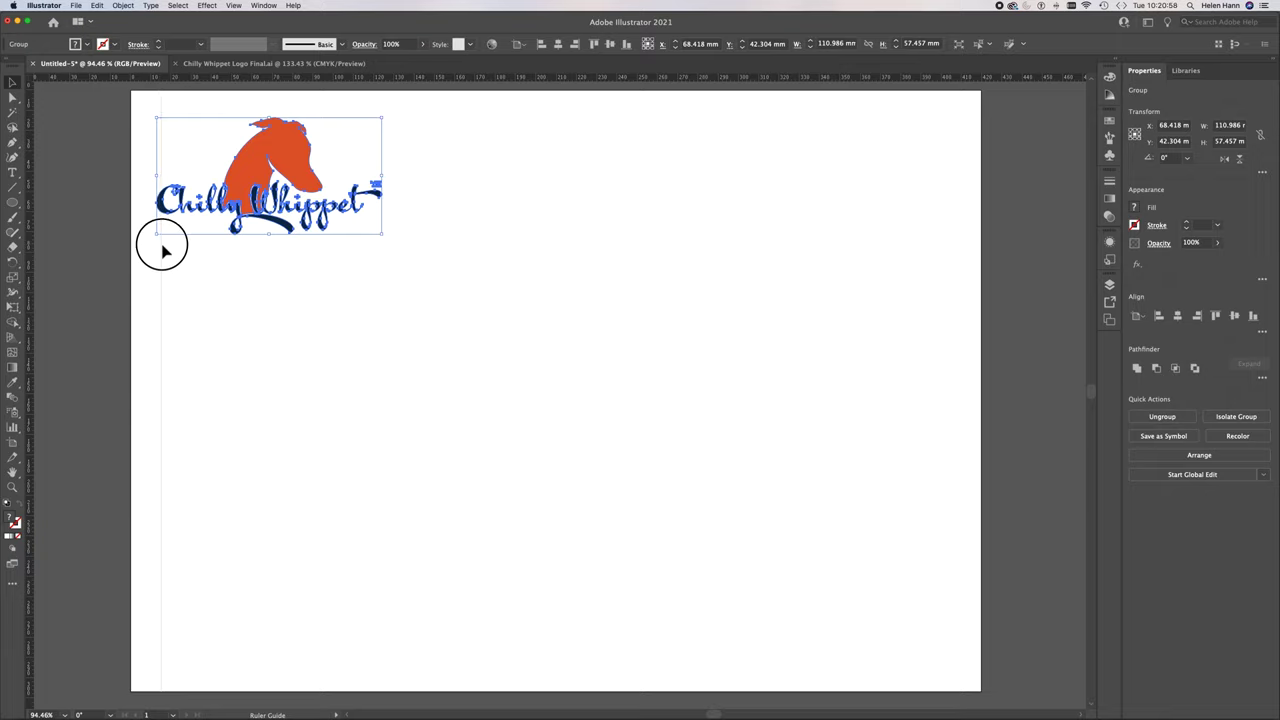
{"action": "left_click_drag", "start_coordinate": [165, 251], "coordinate": [164, 250]}
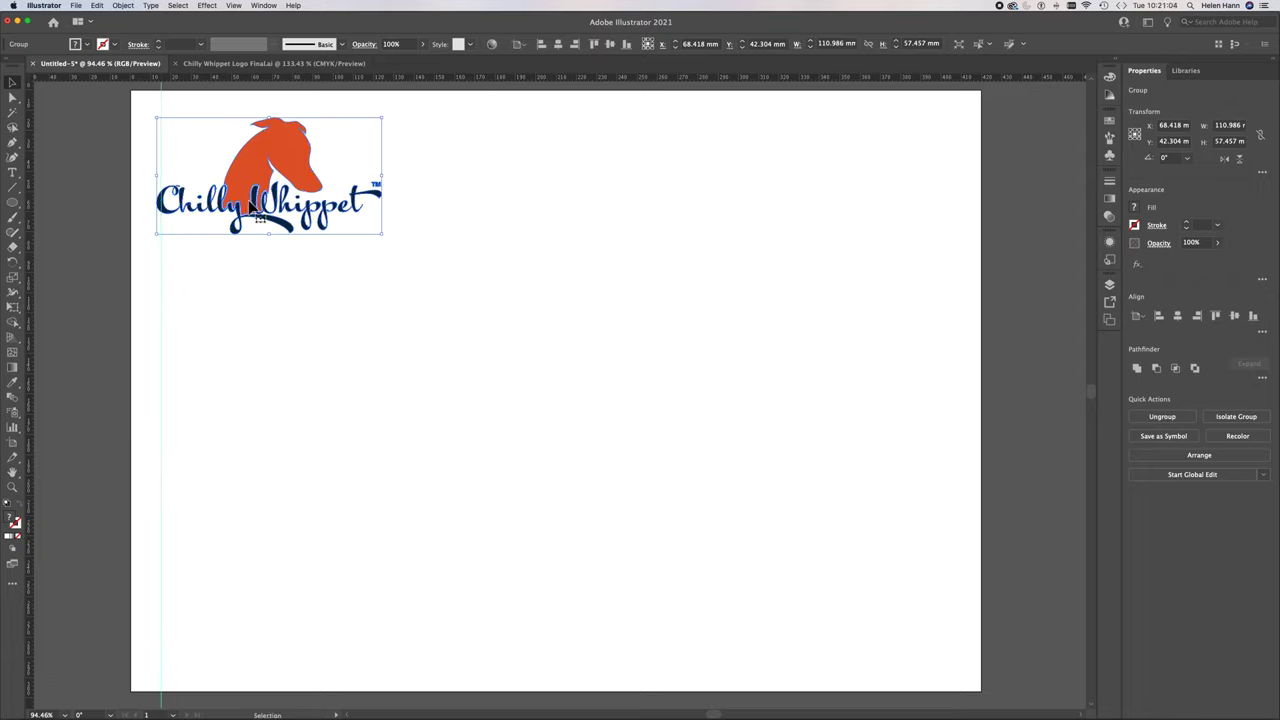
{"action": "left_click_drag", "start_coordinate": [278, 76], "coordinate": [276, 120]}
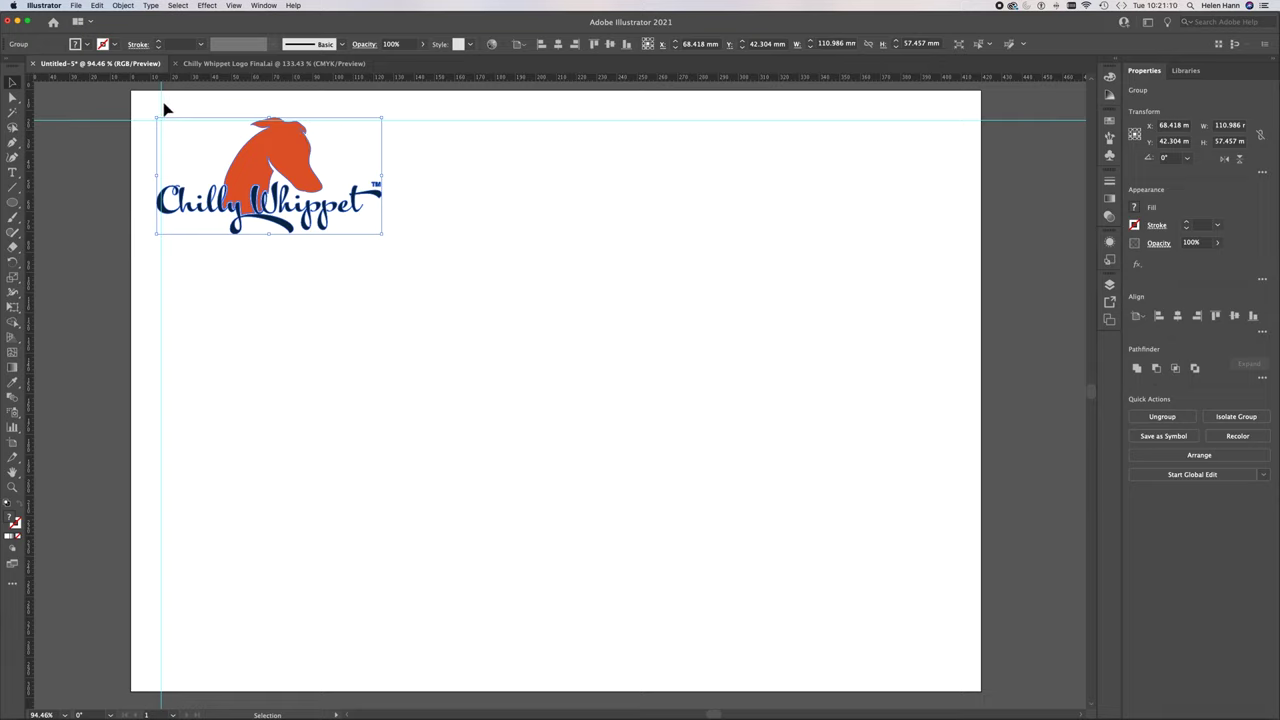
Snap the logo to the corner where the vertical and horizontal guides cross, and deselect it
{"action": "left_click", "coordinate": [97, 212]}
{"action": "left_click_drag", "start_coordinate": [253, 187], "coordinate": [255, 184]}
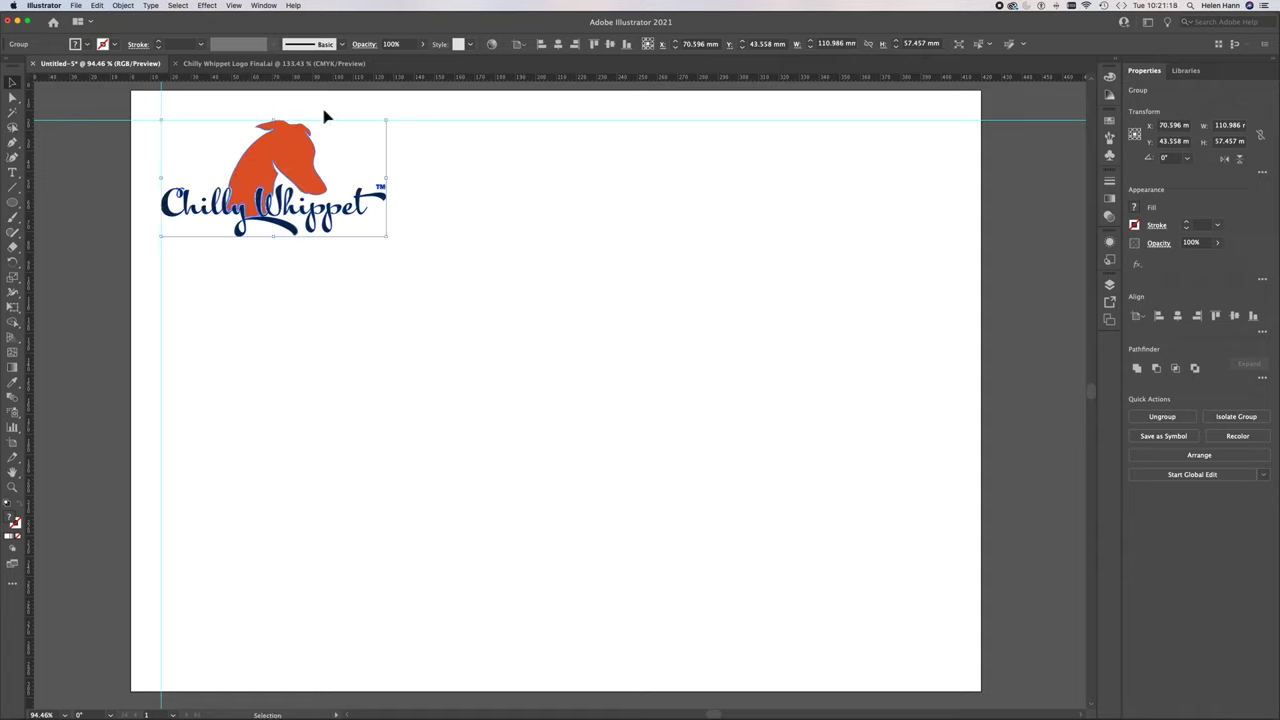
{"action": "left_click", "coordinate": [90, 227]}
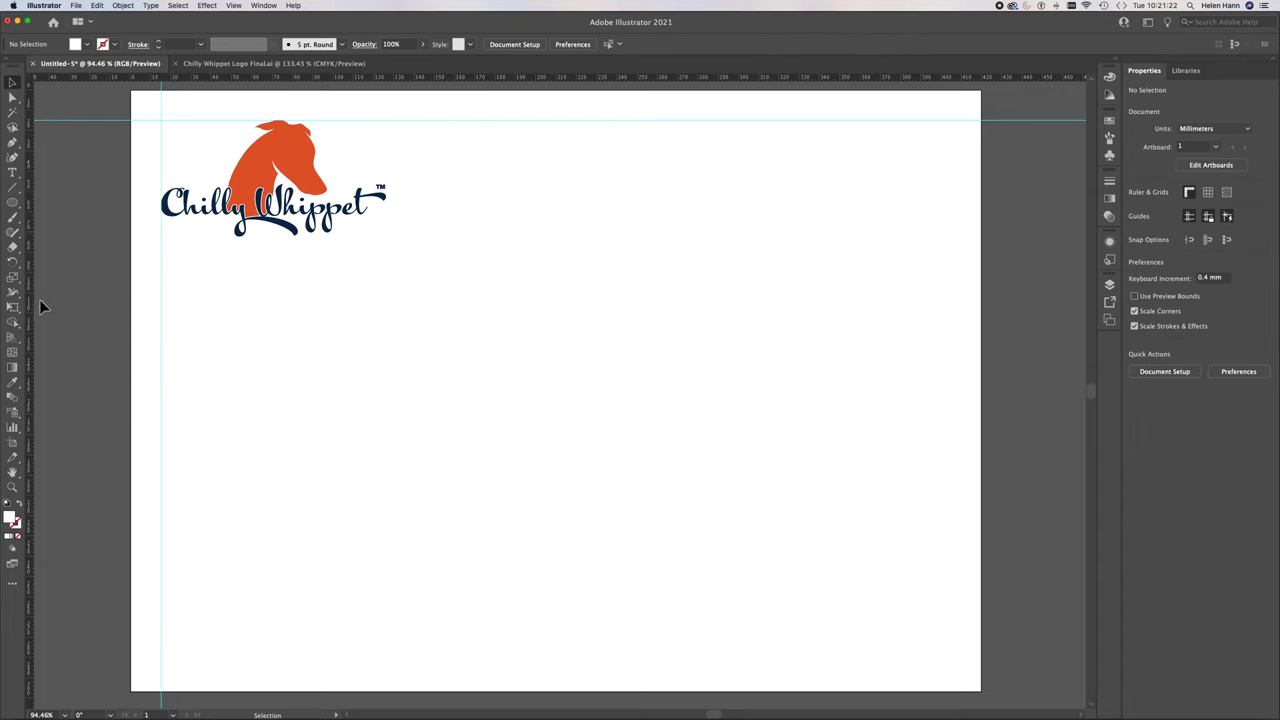
Add matching margin guides about 15 mm in from the artboard's right and bottom edges
{"action": "left_click_drag", "start_coordinate": [32, 309], "coordinate": [952, 293]}
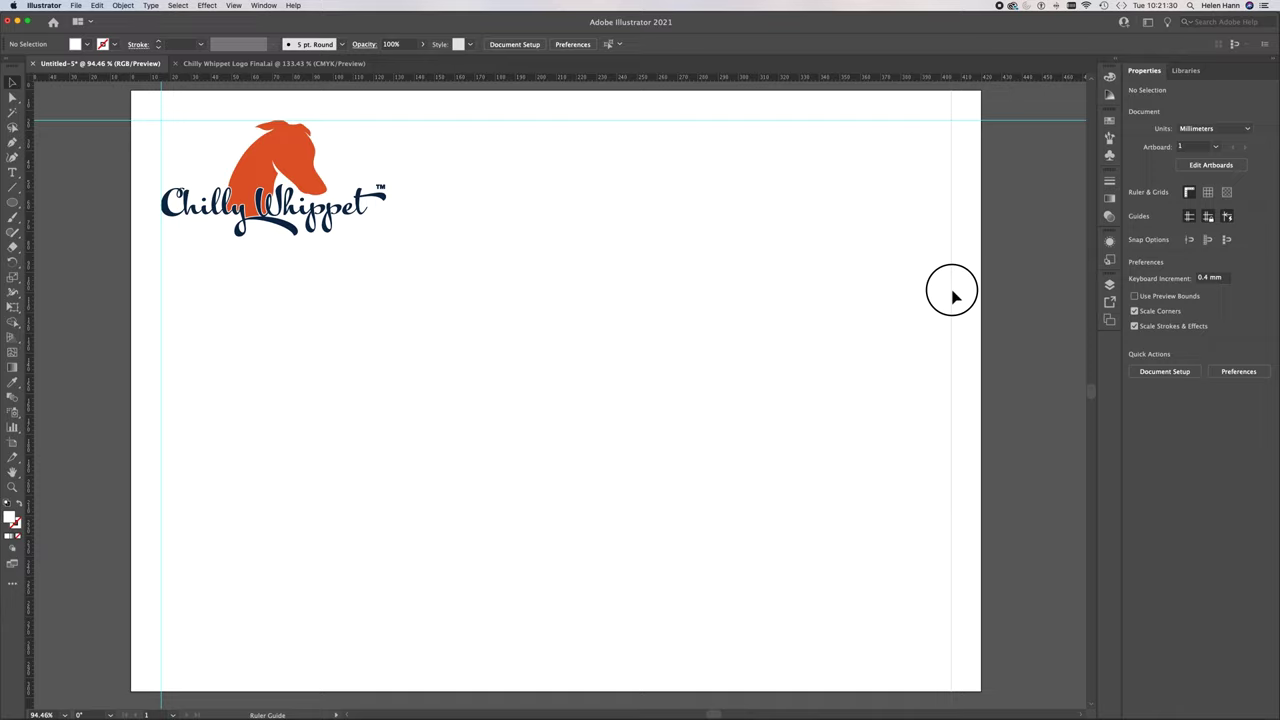
{"action": "left_click_drag", "start_coordinate": [836, 78], "coordinate": [796, 668]}
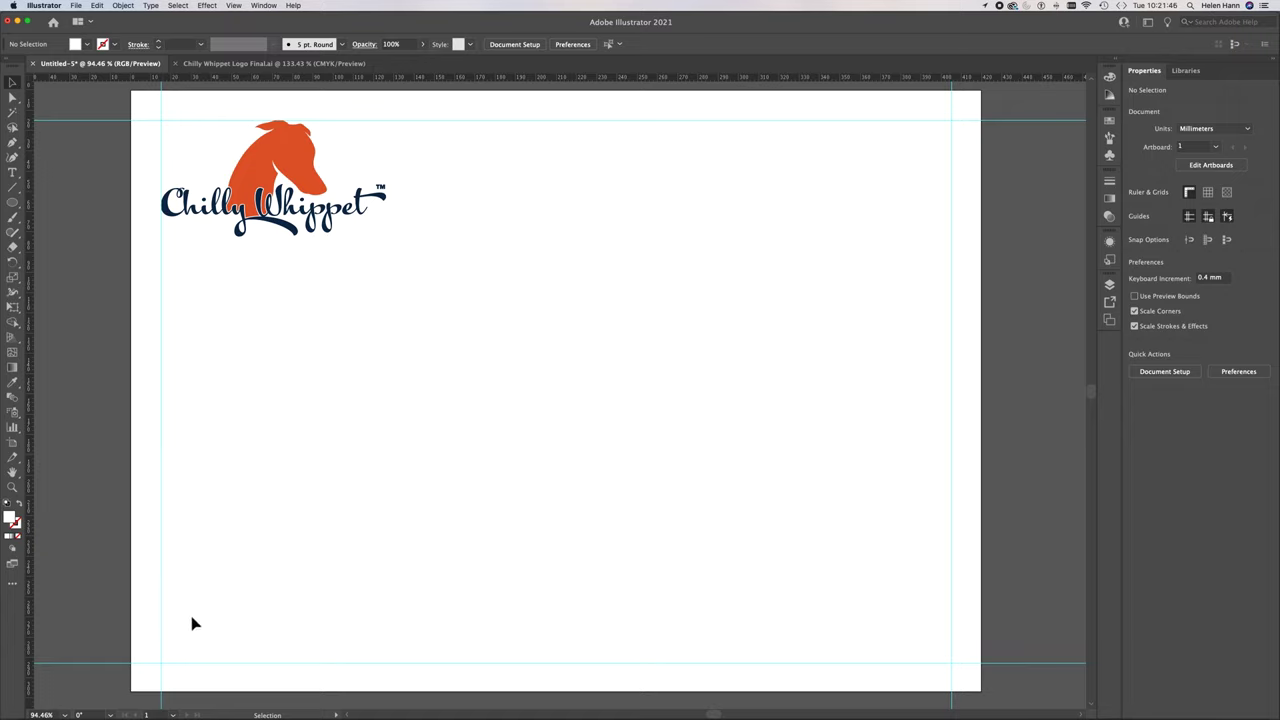
{"action": "left_click", "coordinate": [111, 120]}
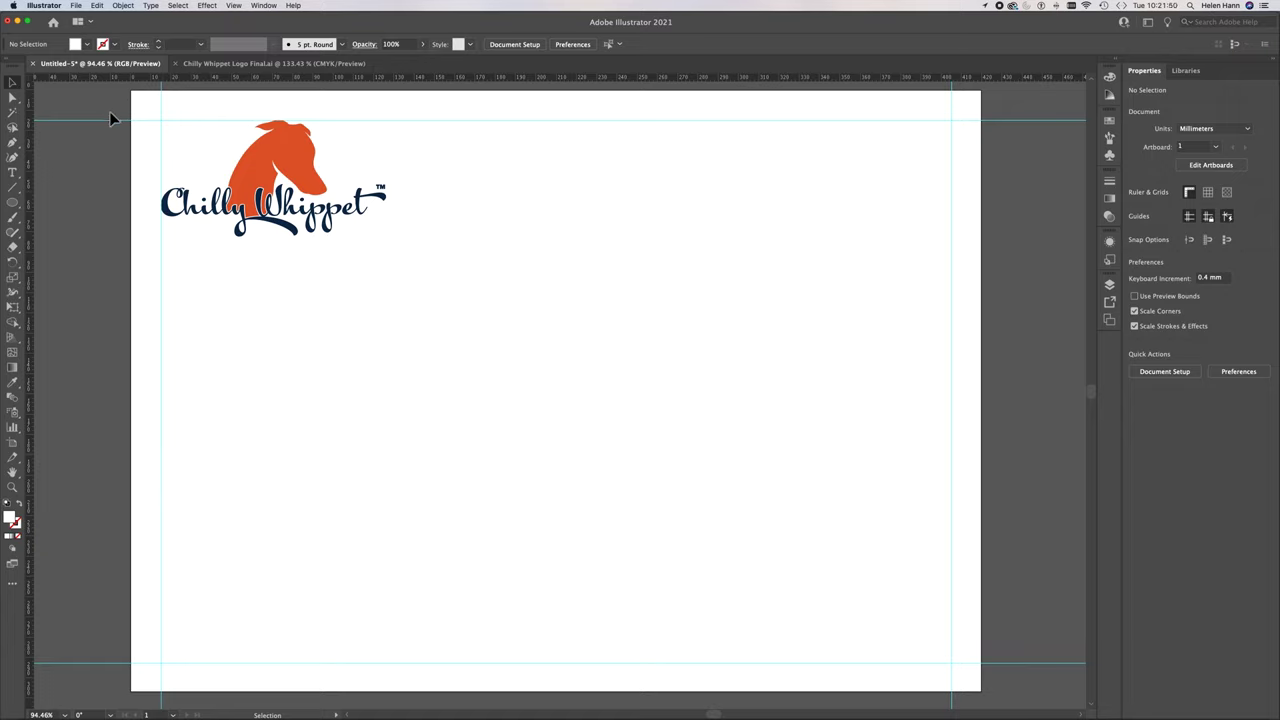
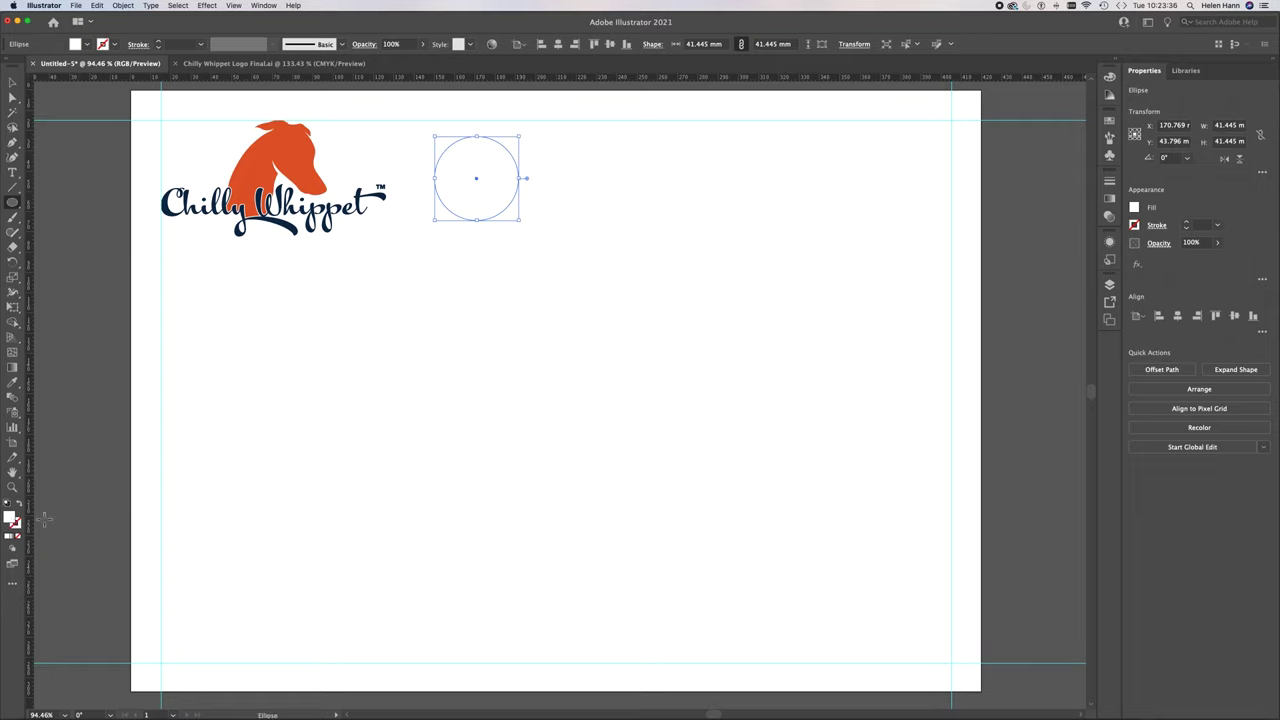
Move the circle slightly closer to the logo, to about X 165 mm, Y 45 mm
{"action": "left_click", "coordinate": [12, 82]}
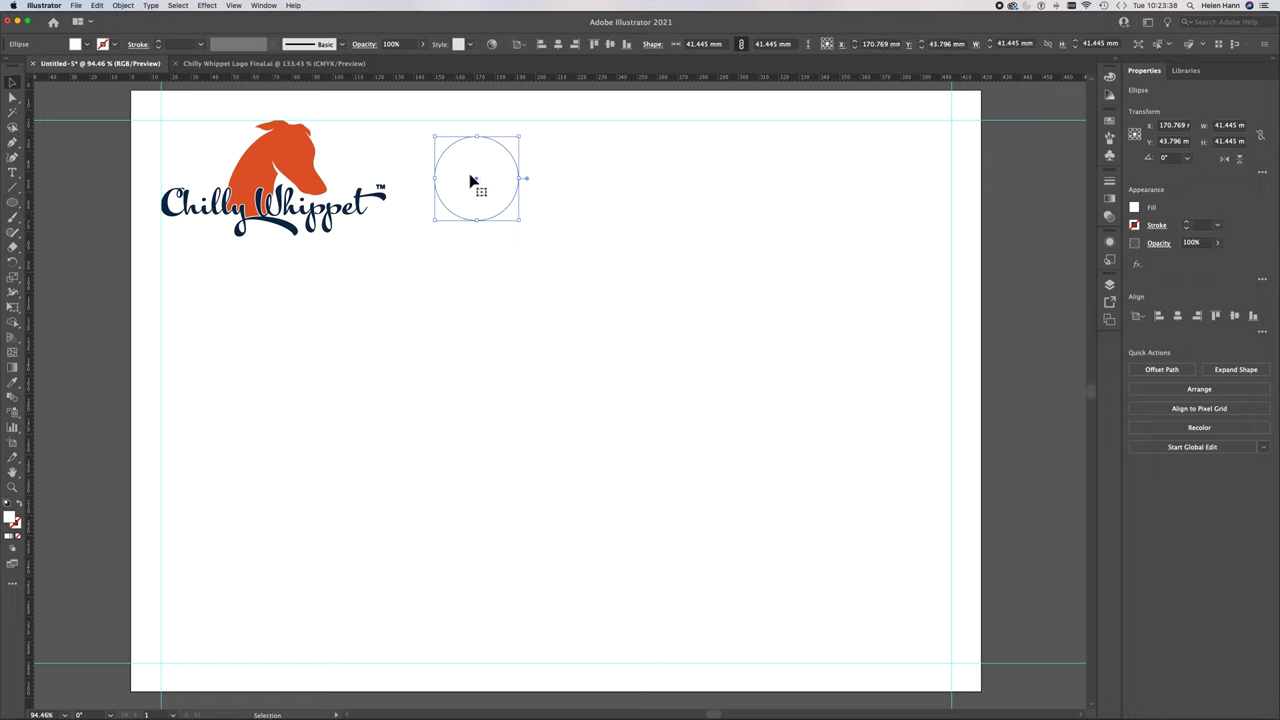
{"action": "left_click_drag", "start_coordinate": [478, 183], "coordinate": [466, 189]}
{"action": "key", "text": "Delete"}
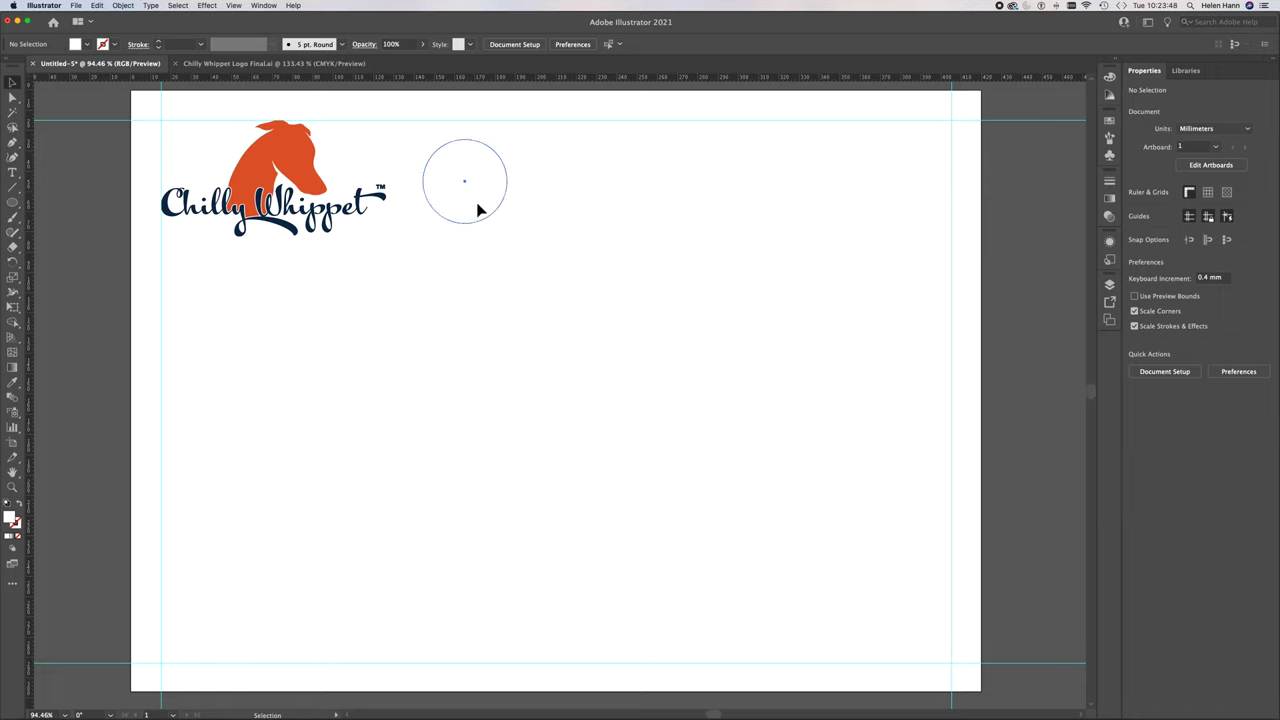
Give the circle the default white fill and 1 pt black stroke, and deselect it
{"action": "left_click", "coordinate": [480, 203]}
{"action": "left_click", "coordinate": [506, 285]}
{"action": "left_click", "coordinate": [487, 205]}
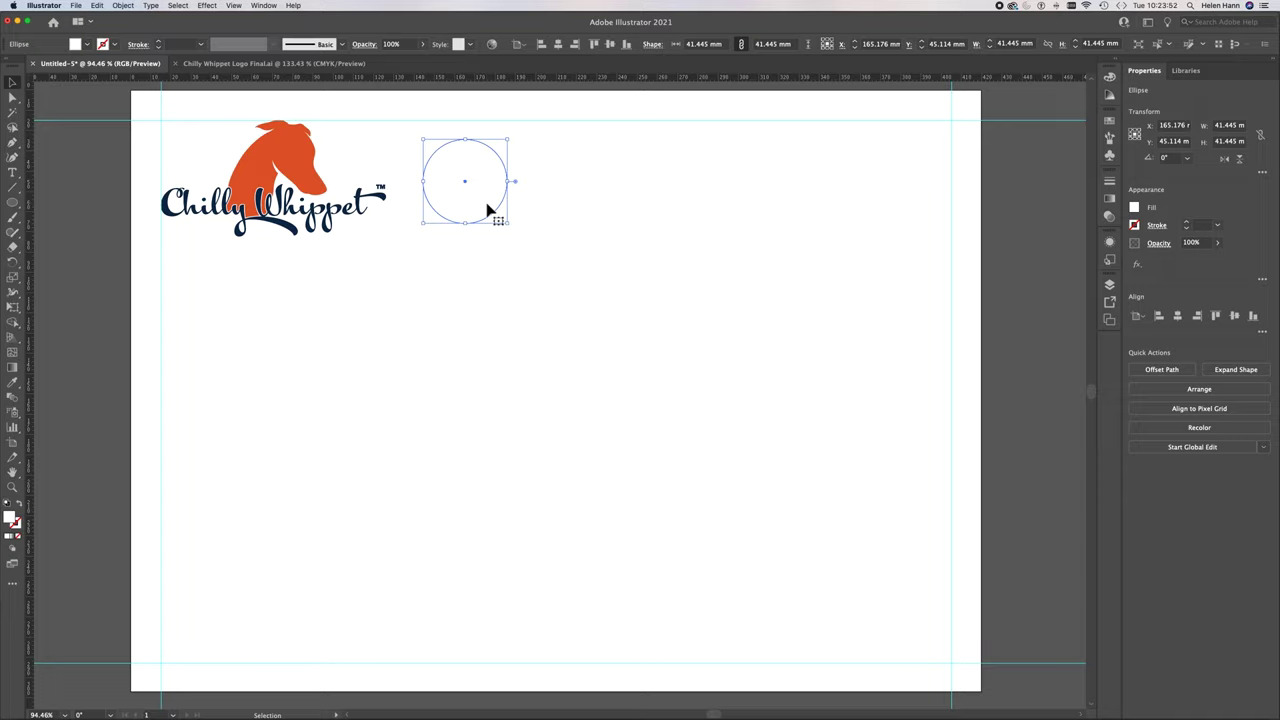
{"action": "left_click", "coordinate": [7, 506]}
{"action": "left_click", "coordinate": [237, 414]}
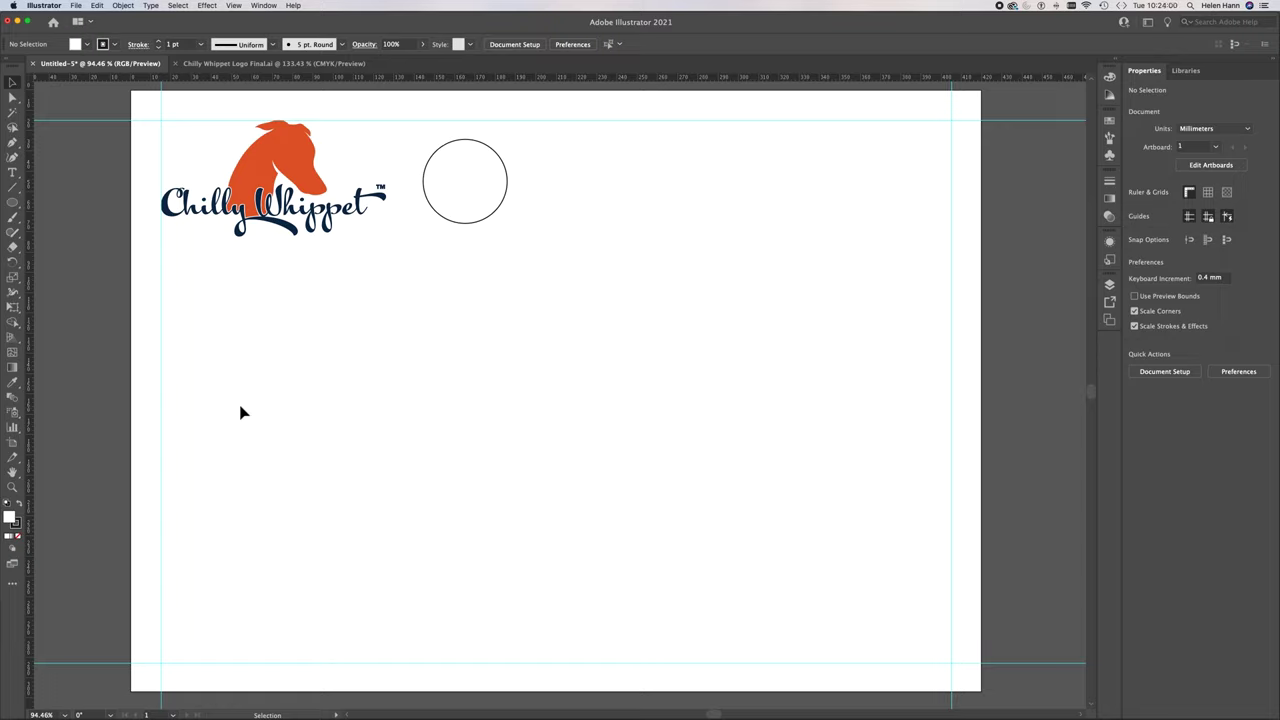
Duplicate the circle horizontally about 47 mm to the right, keeping the copy level with the original and leaving a small gap
{"action": "left_click", "coordinate": [475, 209]}
{"action": "left_click_drag", "start_coordinate": [475, 212], "coordinate": [567, 213]}
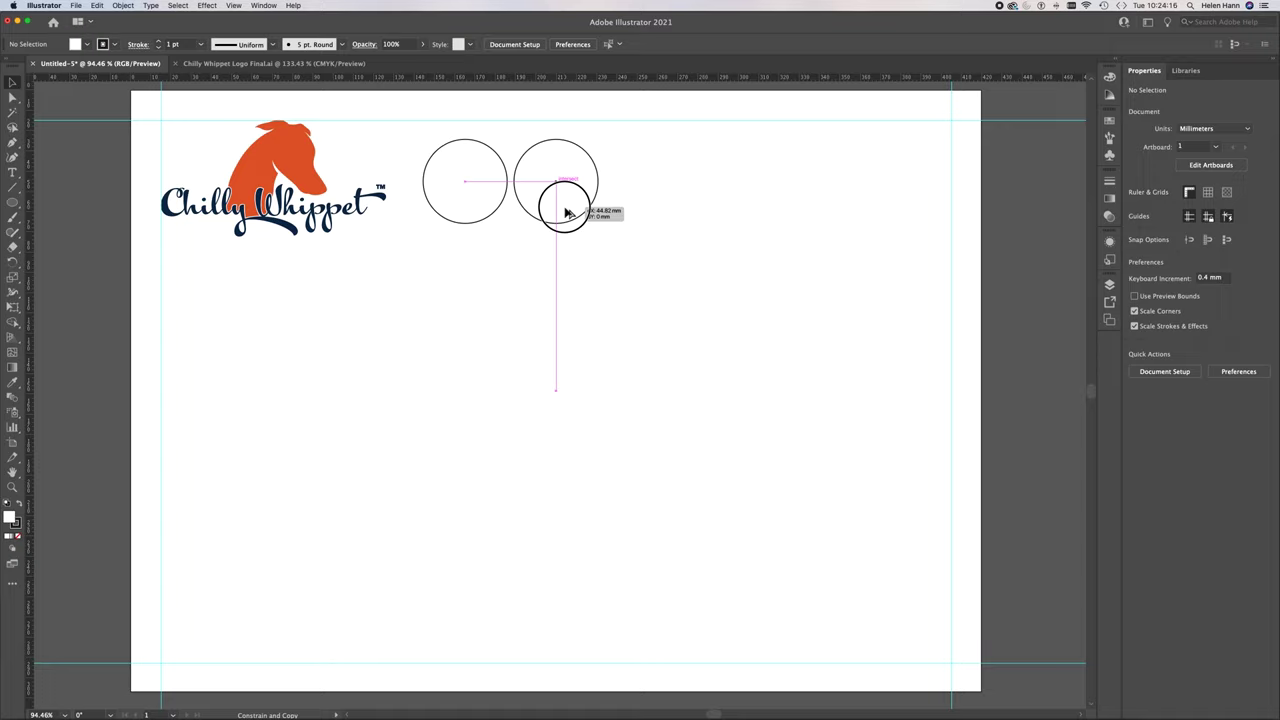
{"action": "mouse_move", "coordinate": [565, 213]}
{"action": "left_mouse_down"}
{"action": "mouse_move", "coordinate": [586, 205]}
{"action": "mouse_move", "coordinate": [569, 211]}
{"action": "left_mouse_up"}
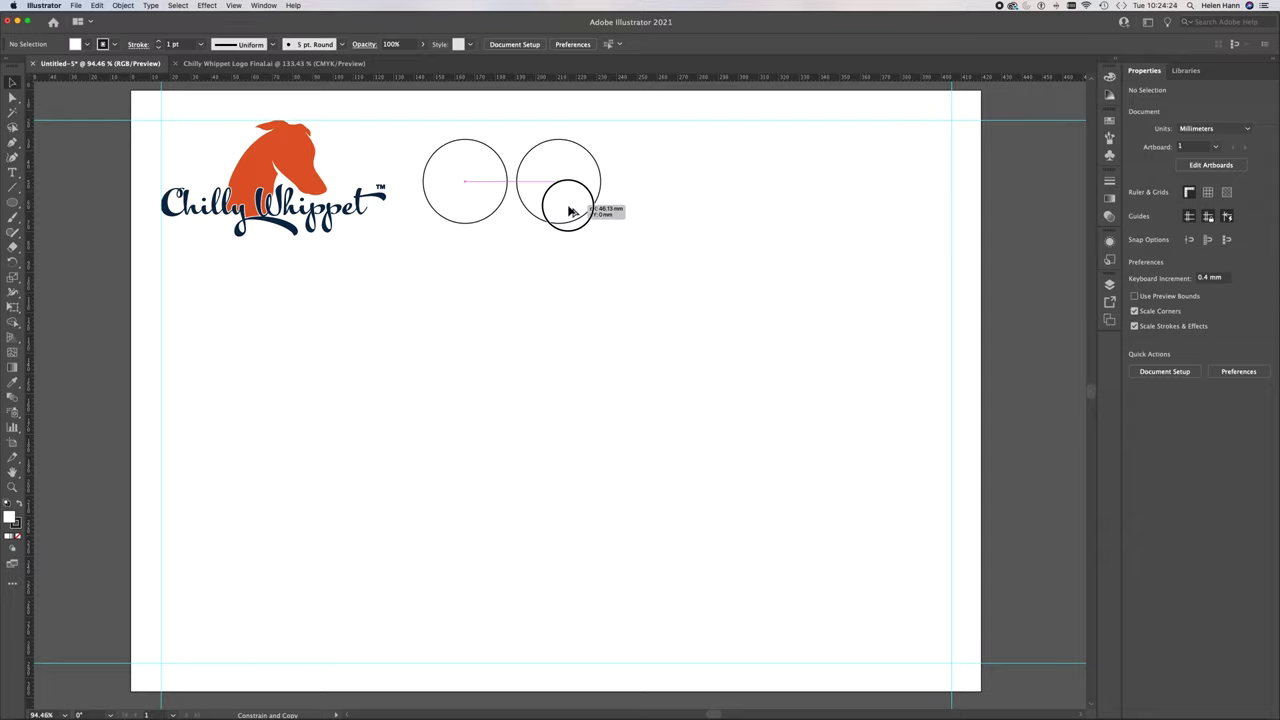
{"action": "mouse_move", "coordinate": [569, 211]}
{"action": "left_mouse_down"}
{"action": "mouse_move", "coordinate": [582, 211]}
{"action": "mouse_move", "coordinate": [525, 209]}
{"action": "mouse_move", "coordinate": [572, 213]}
{"action": "mouse_move", "coordinate": [551, 213]}
{"action": "left_mouse_up"}
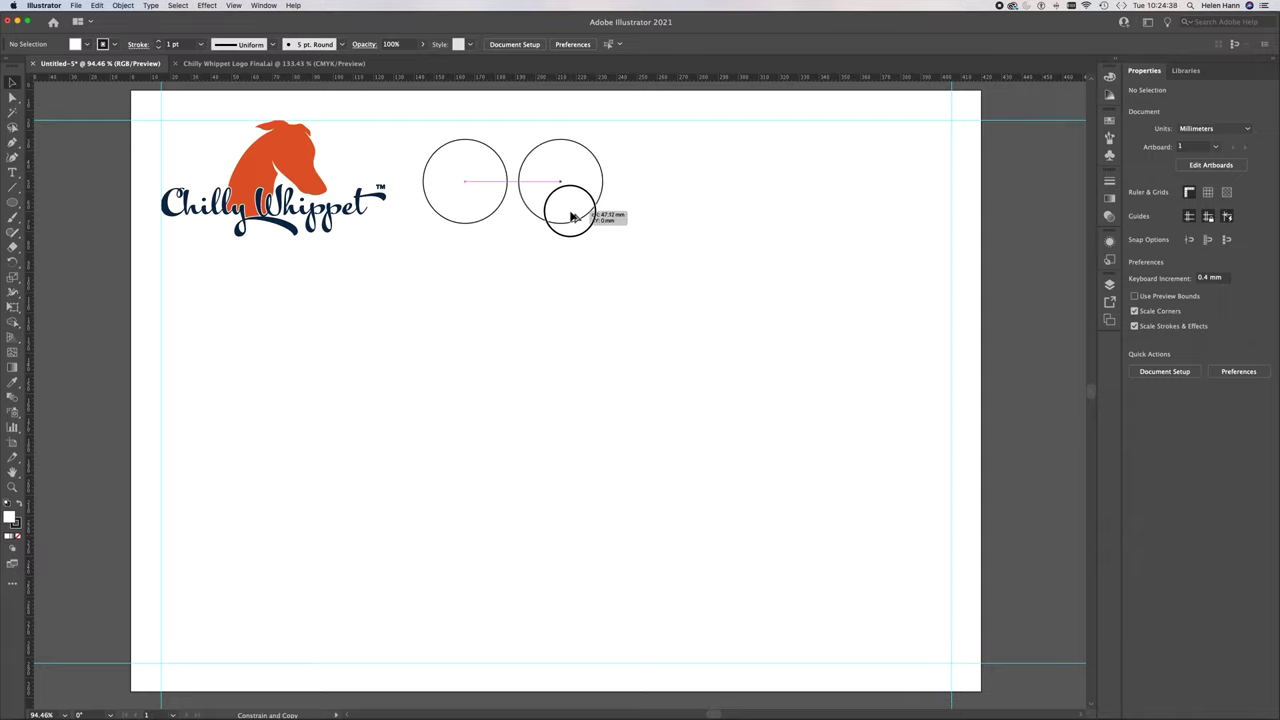
{"action": "left_click_drag", "start_coordinate": [563, 215], "coordinate": [565, 215]}
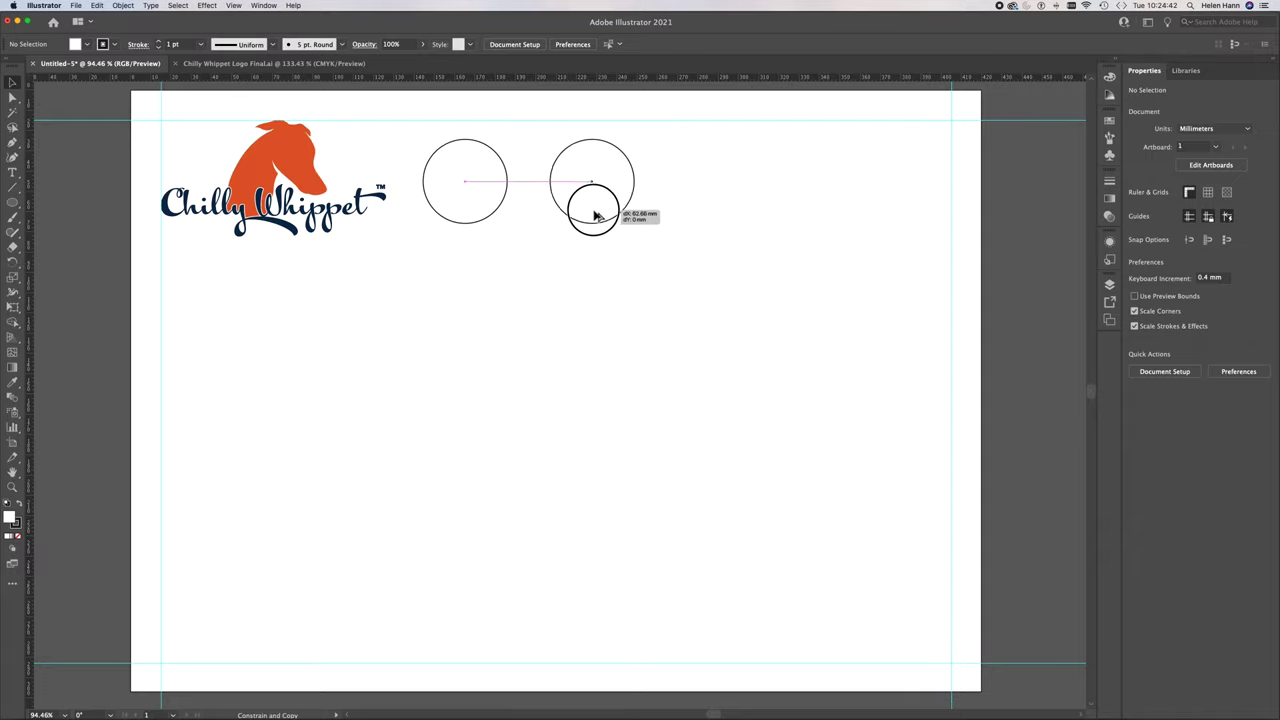
{"action": "left_click_drag", "start_coordinate": [535, 208], "coordinate": [570, 221]}
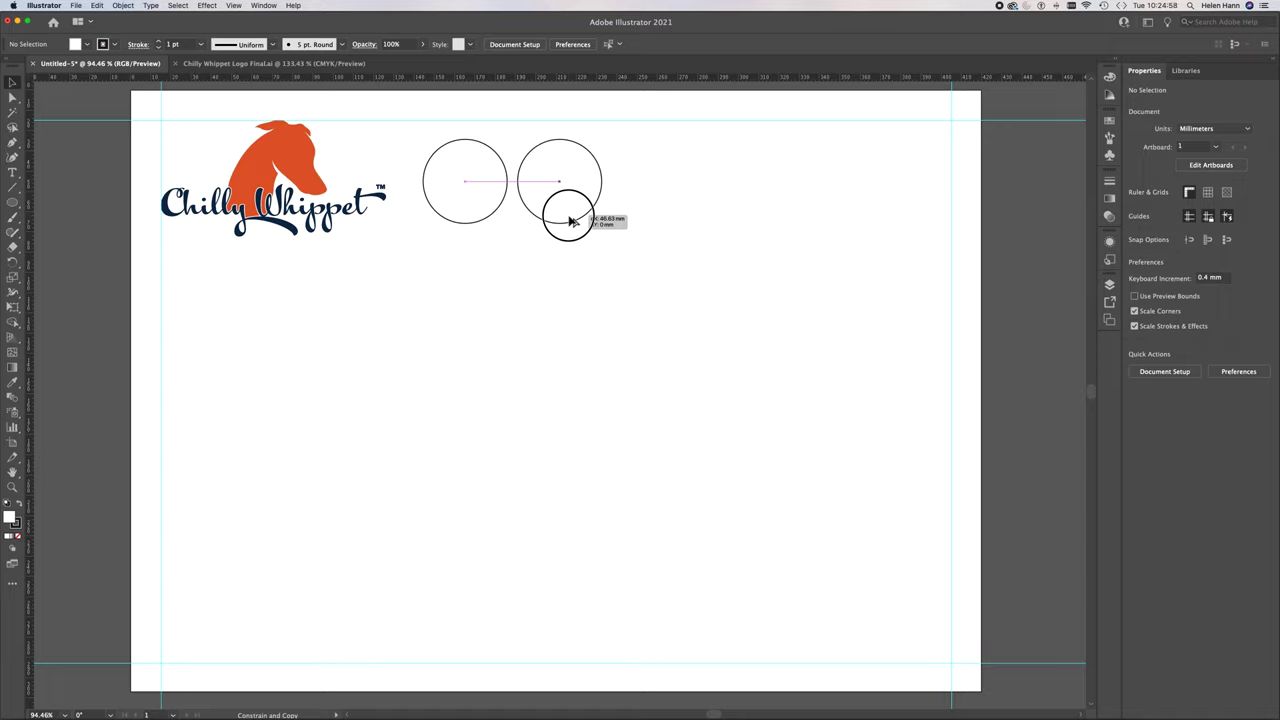
{"action": "left_click_drag", "start_coordinate": [570, 221], "coordinate": [570, 221]}
{"action": "left_click_drag", "start_coordinate": [570, 220], "coordinate": [570, 222]}
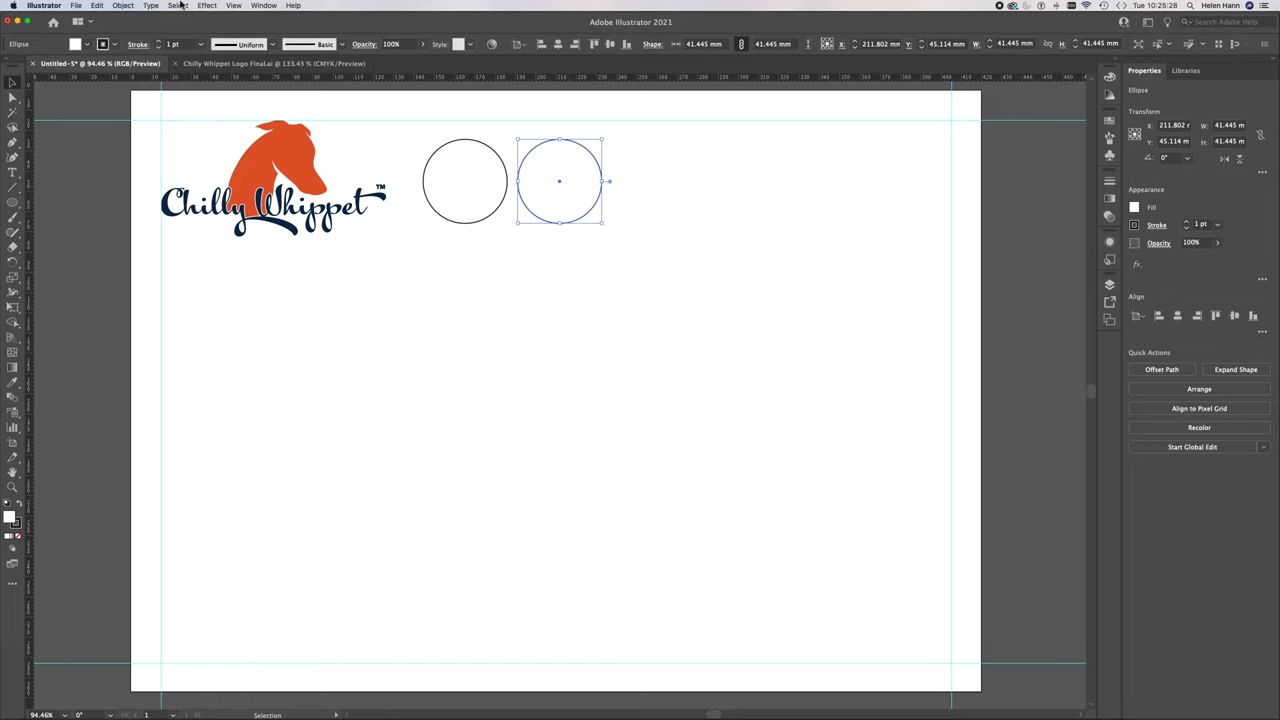
{"action": "left_click", "coordinate": [122, 6]}
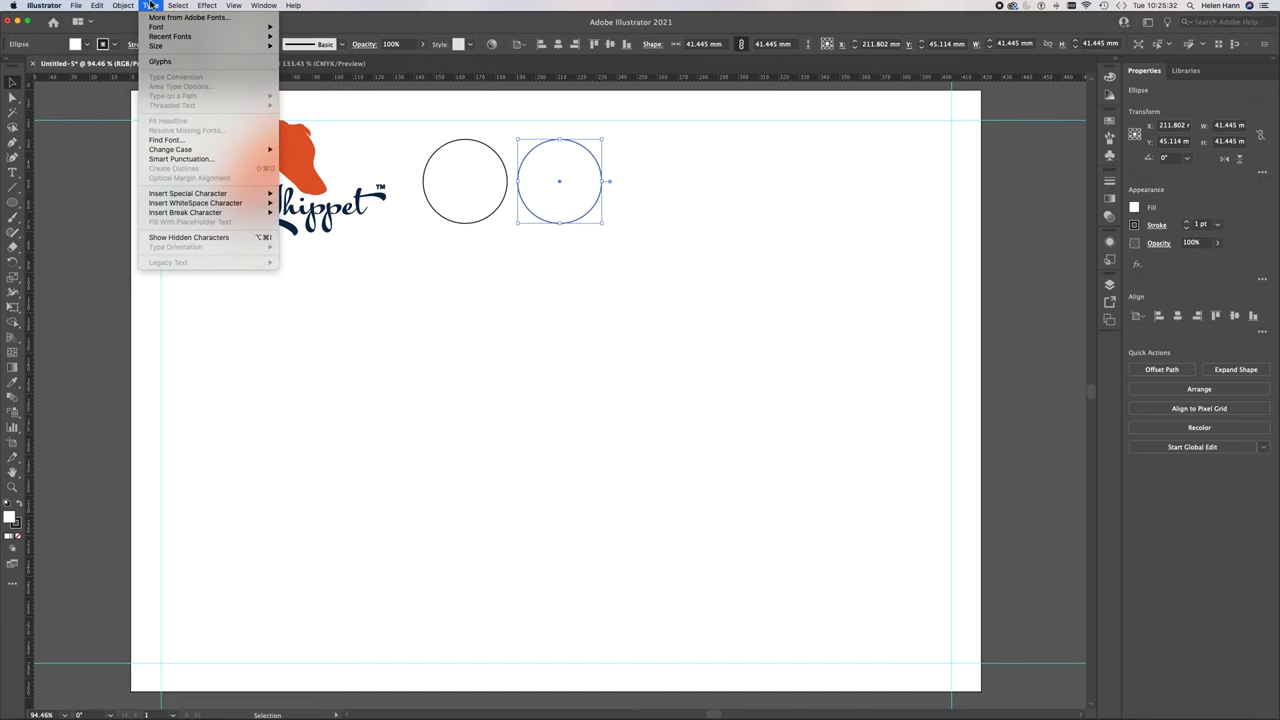
{"action": "mouse_move", "coordinate": [98, 6]}
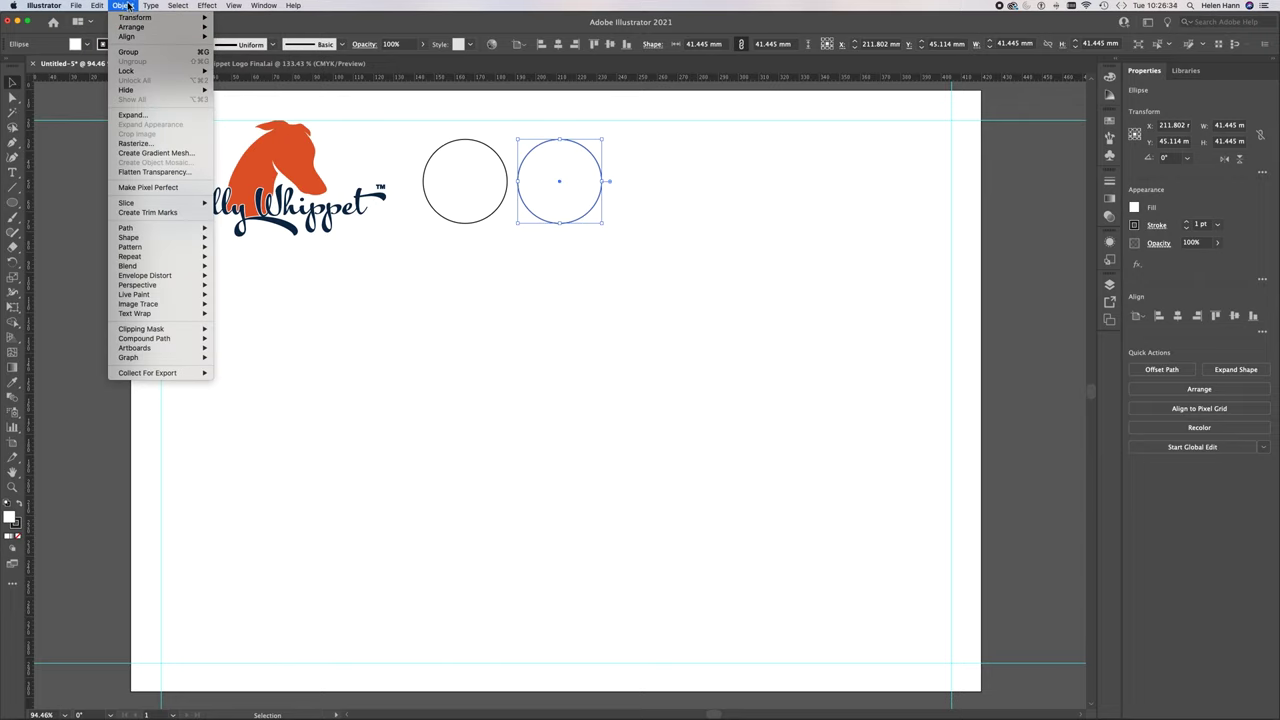
{"action": "left_click", "coordinate": [128, 5]}
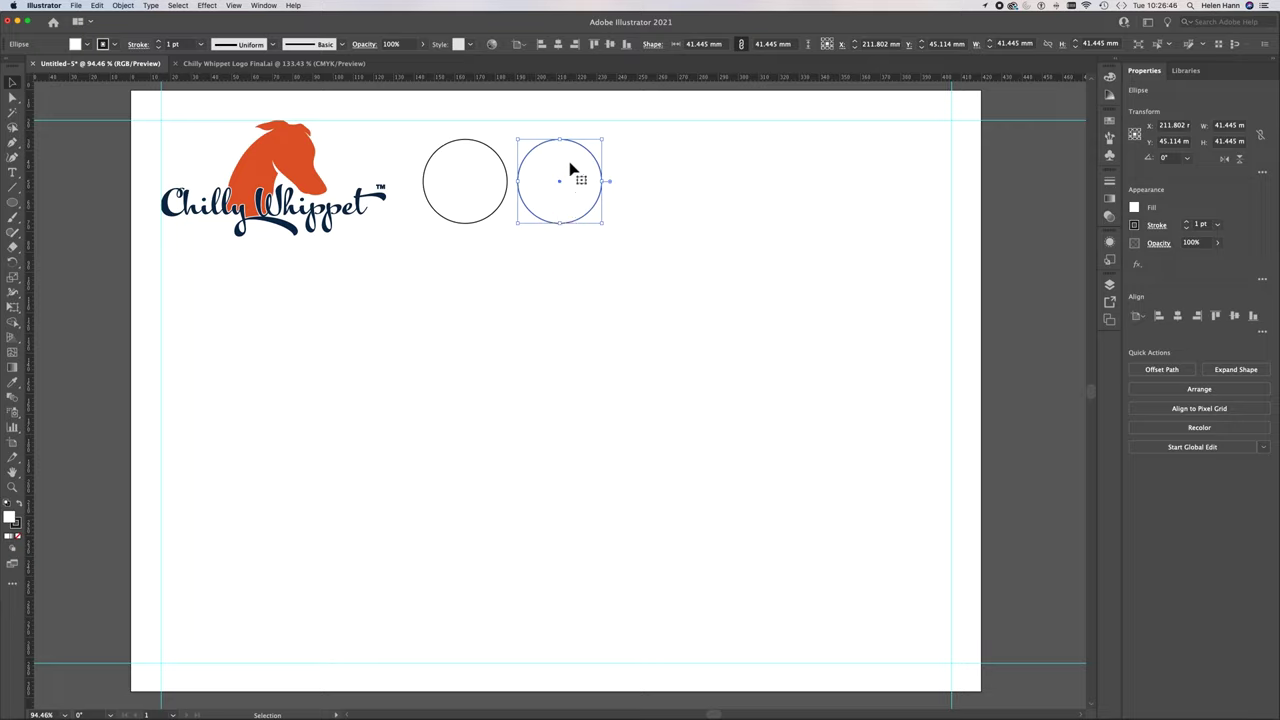
{"action": "left_click", "coordinate": [122, 6]}
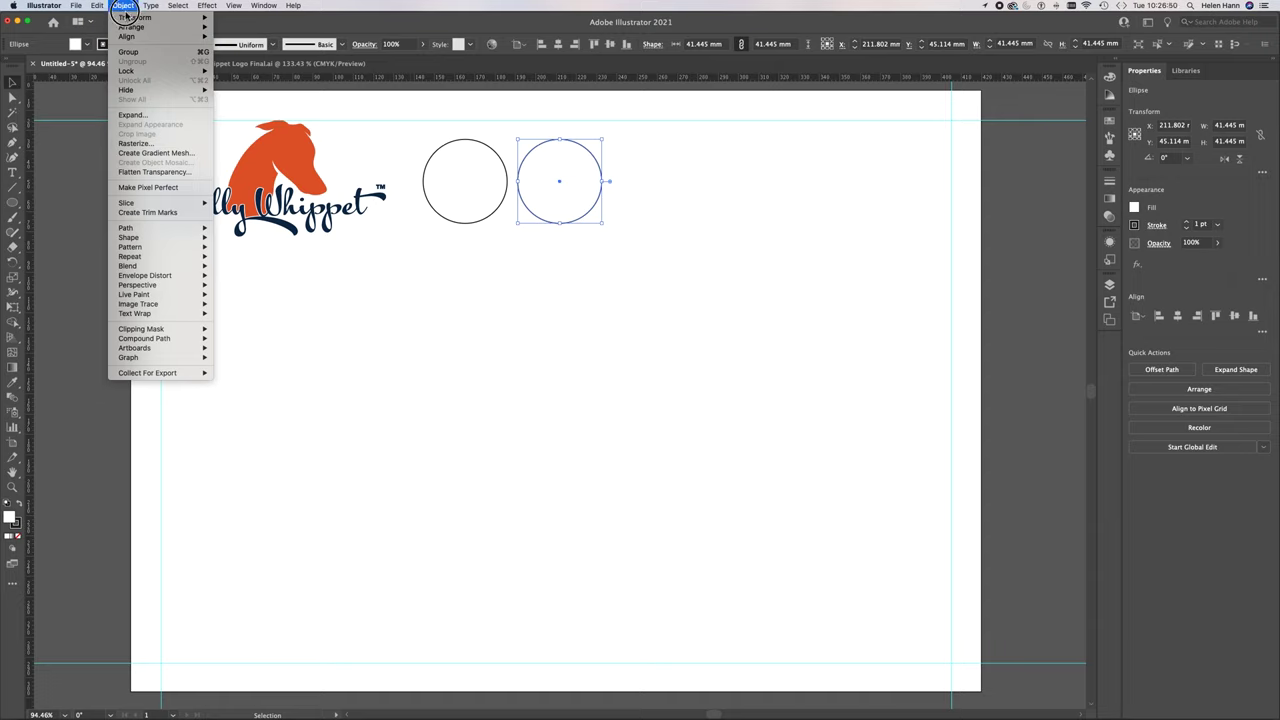
{"action": "mouse_move", "coordinate": [135, 17]}
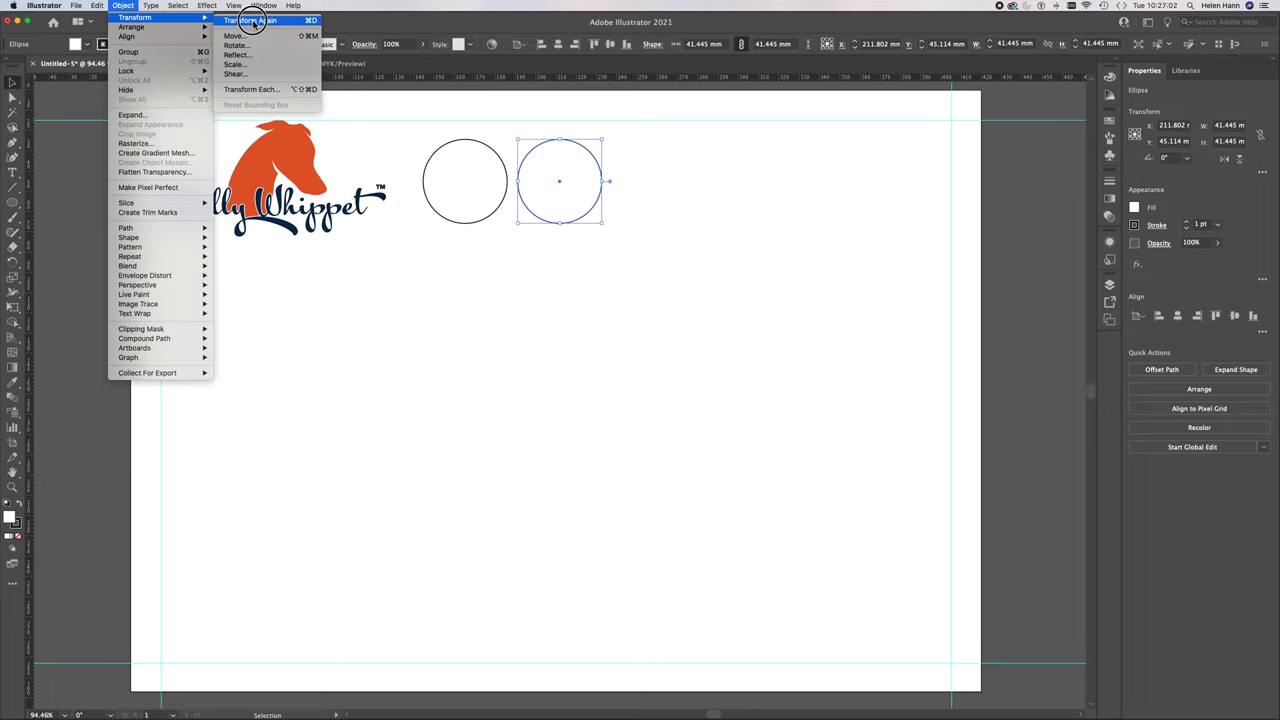
{"action": "left_click", "coordinate": [123, 5]}
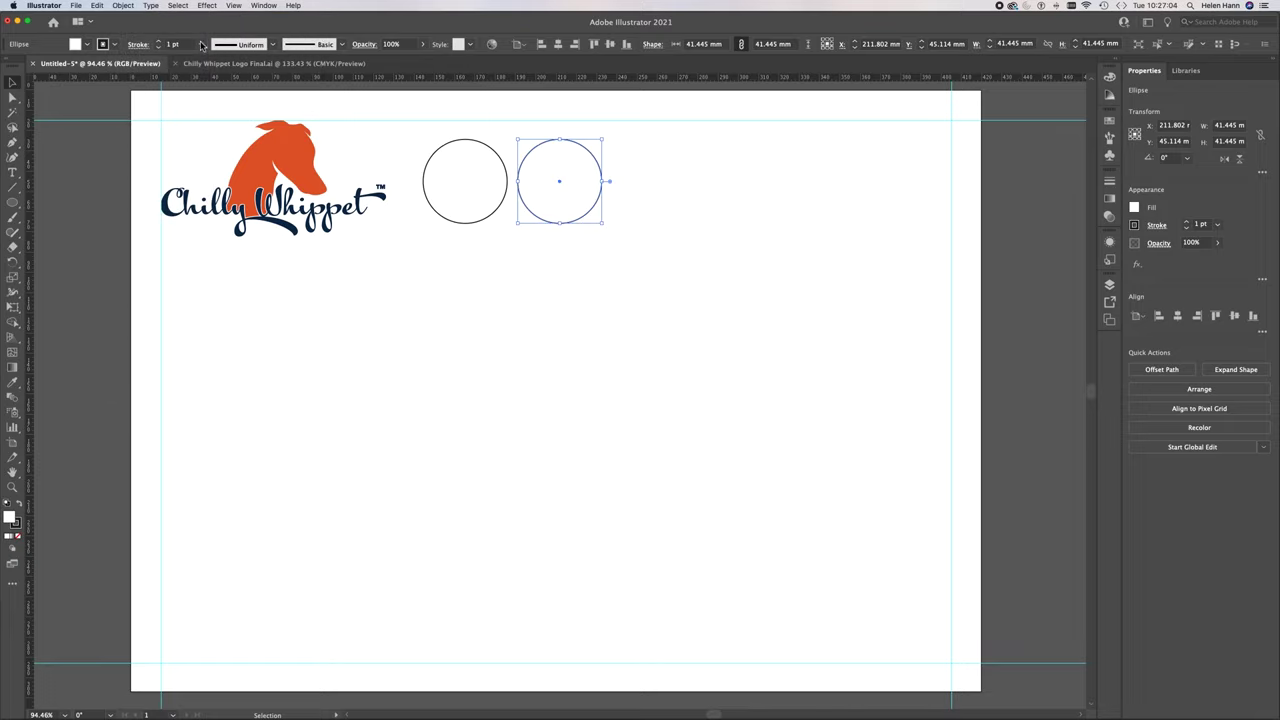
Repeat the horizontal circle duplication four more times to form an evenly spaced row of six circles
{"action": "key", "text": "a"}
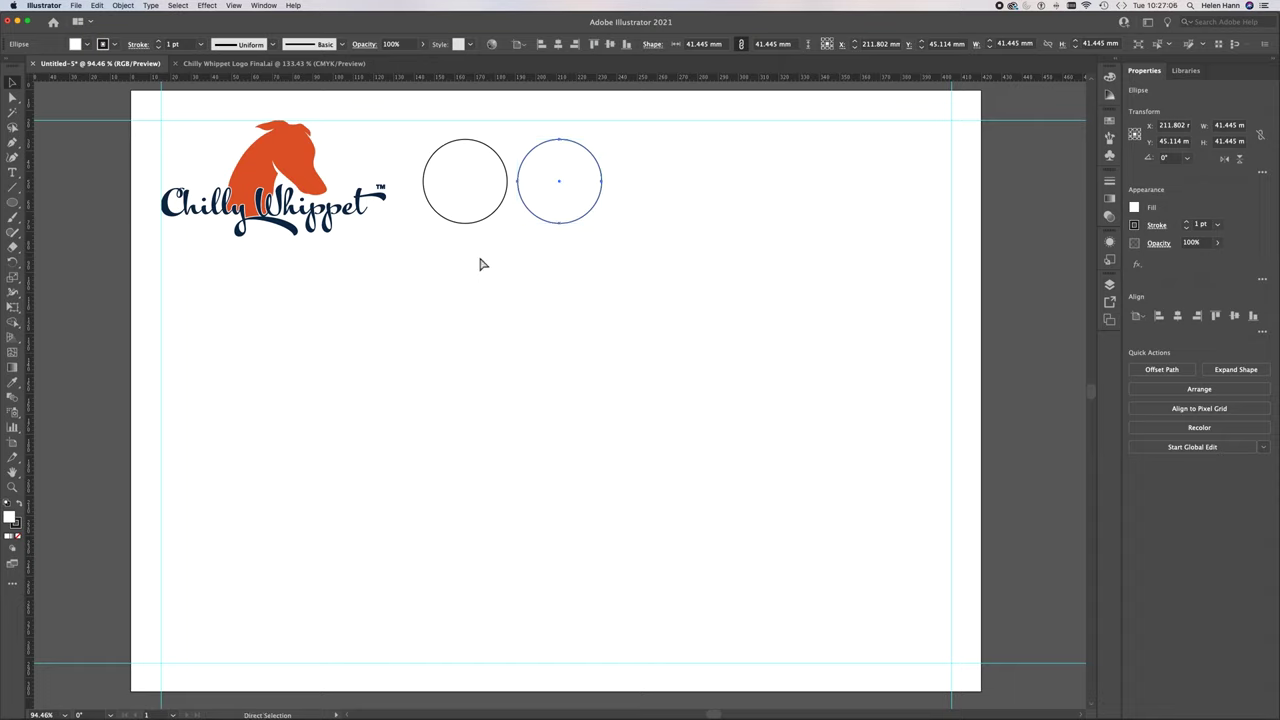
{"action": "key", "text": "super+d"}
{"action": "key", "text": "super+d"}
{"action": "key", "text": "super+d"}
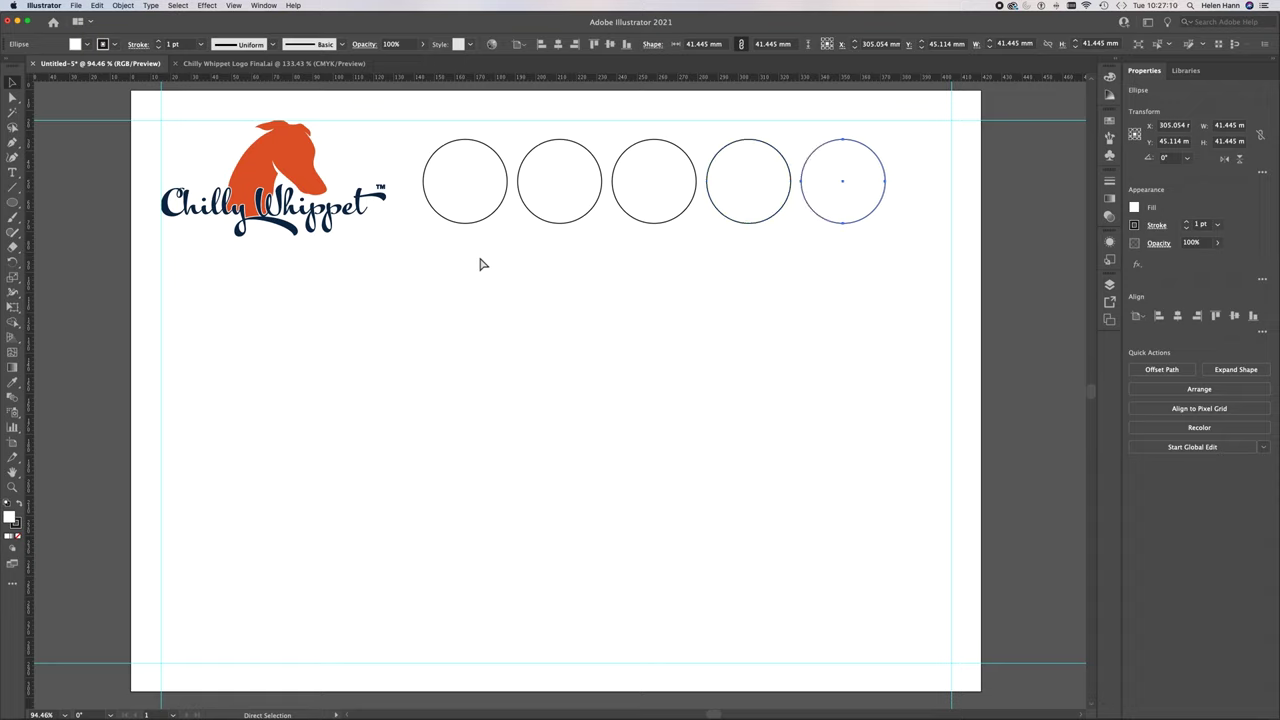
{"action": "key", "text": "super+d"}
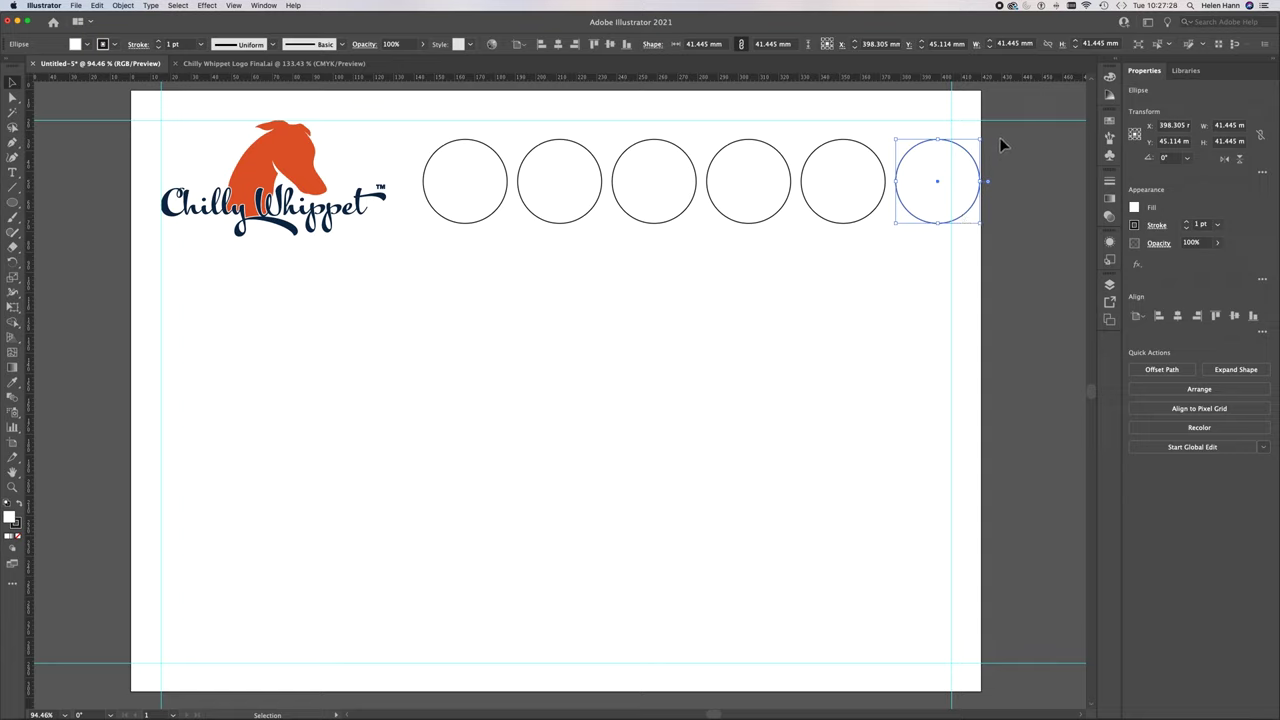
Select all six circles and scale the row down proportionally to about 255 mm wide, keeping it inside the artboard's right margin guide
{"action": "mouse_move", "coordinate": [1001, 135]}
{"action": "left_mouse_down"}
{"action": "mouse_move", "coordinate": [760, 216]}
{"action": "mouse_move", "coordinate": [418, 244]}
{"action": "left_mouse_up"}
{"action": "left_click", "coordinate": [560, 391]}
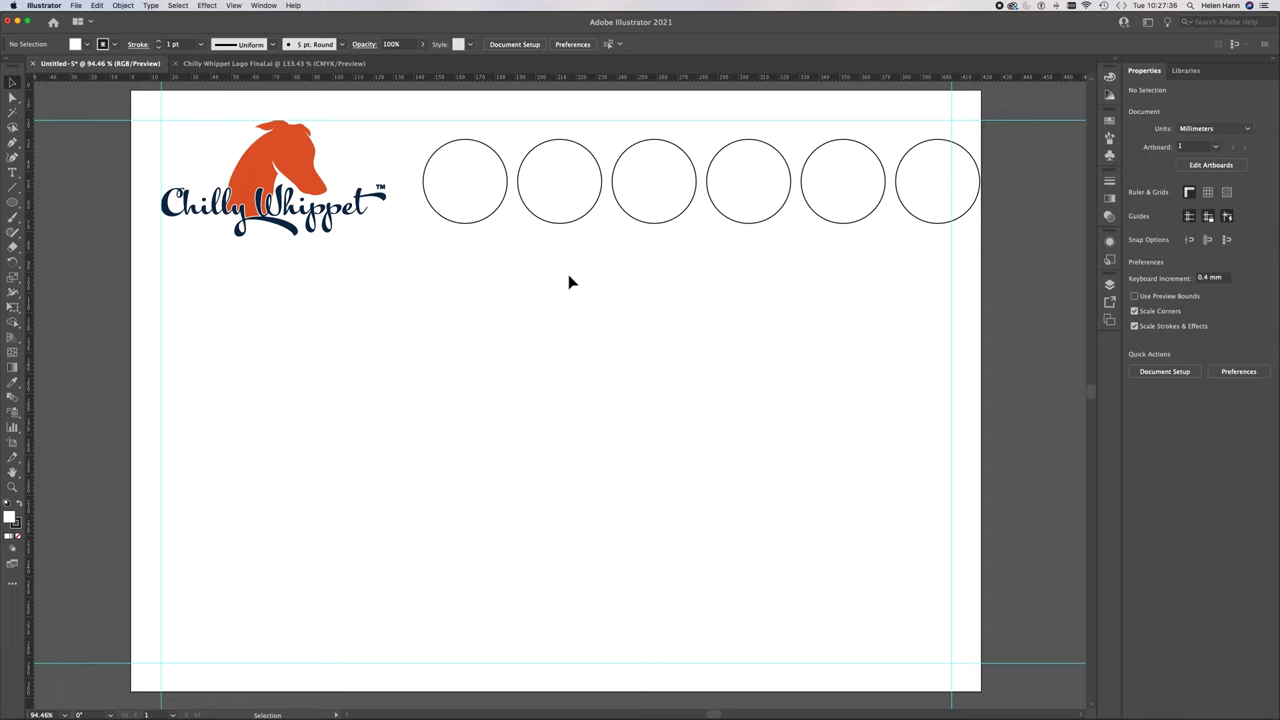
{"action": "left_click", "coordinate": [478, 184]}
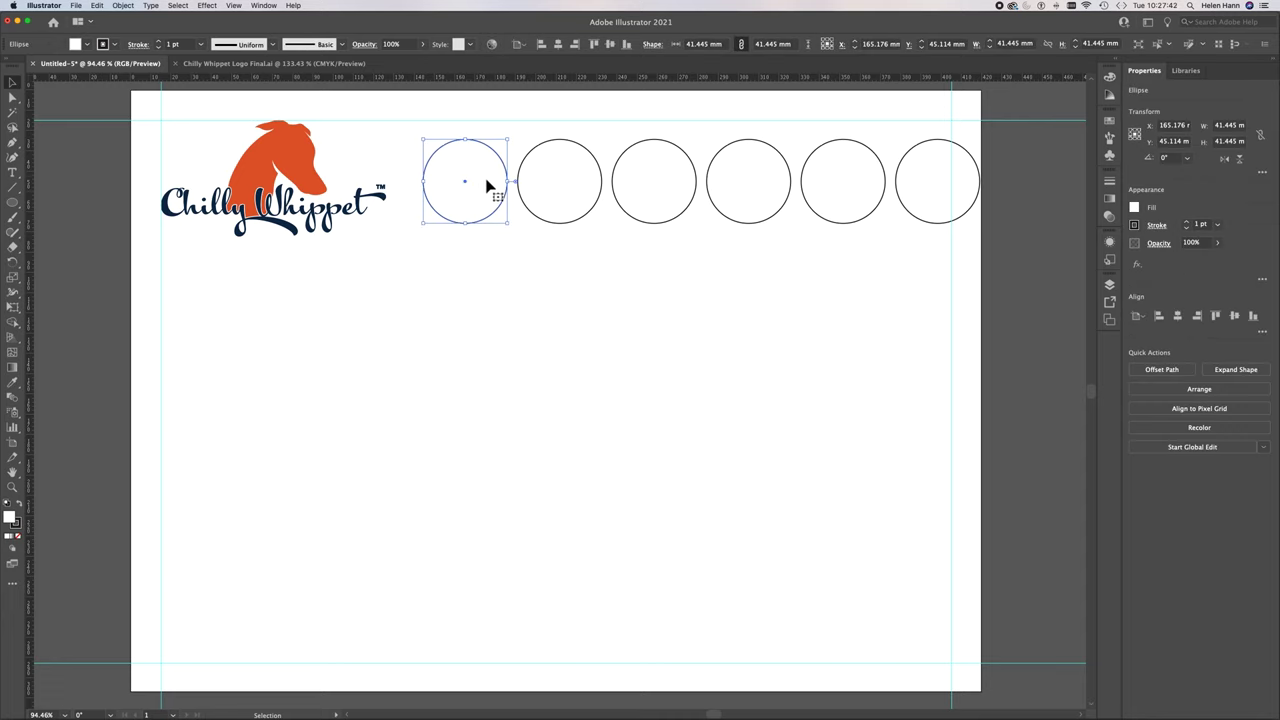
{"action": "left_click", "coordinate": [573, 180], "text": "shift"}
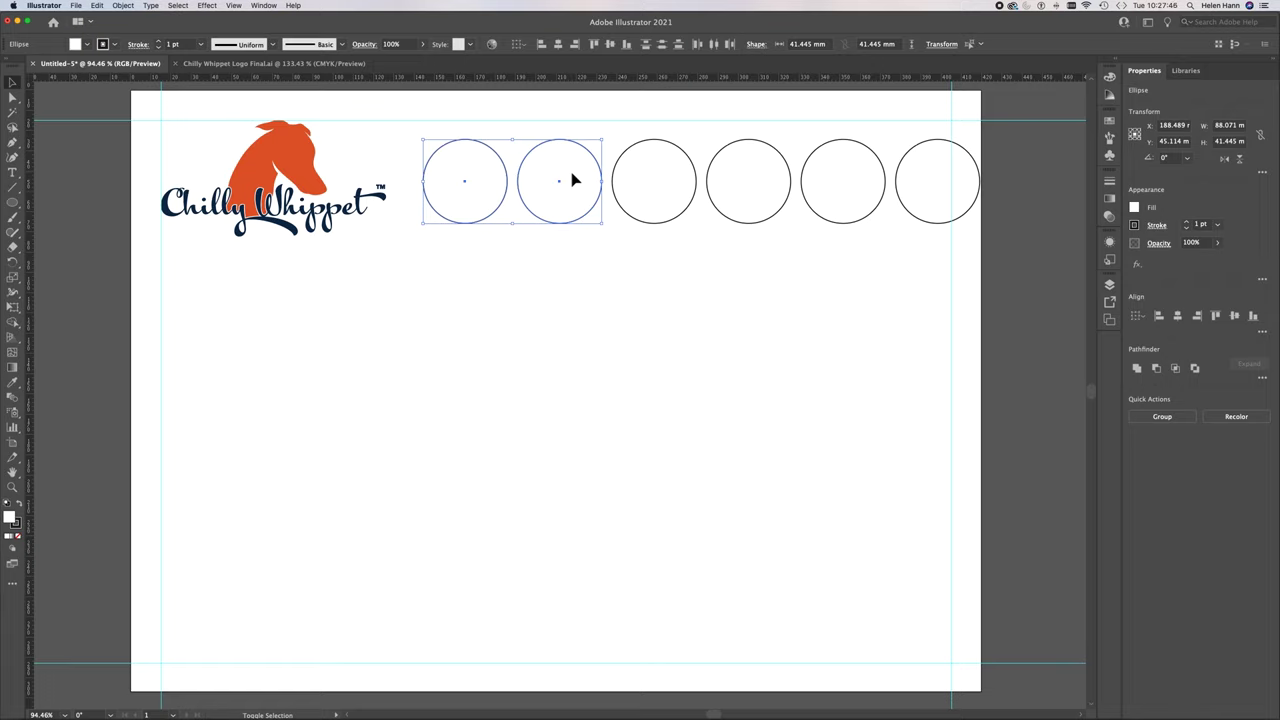
{"action": "left_click", "coordinate": [640, 170], "text": "shift"}
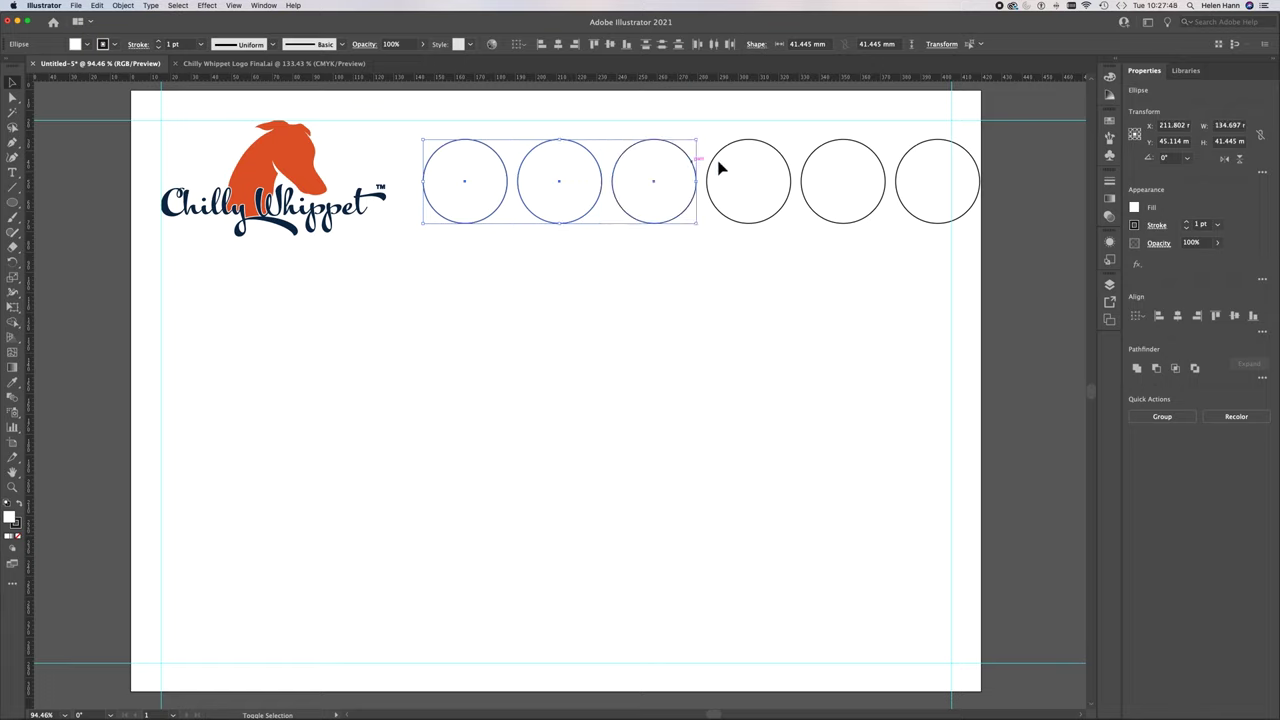
{"action": "left_click", "coordinate": [737, 170], "text": "shift"}
{"action": "left_click", "coordinate": [829, 171], "text": "shift"}
{"action": "left_click", "coordinate": [915, 177], "text": "shift"}
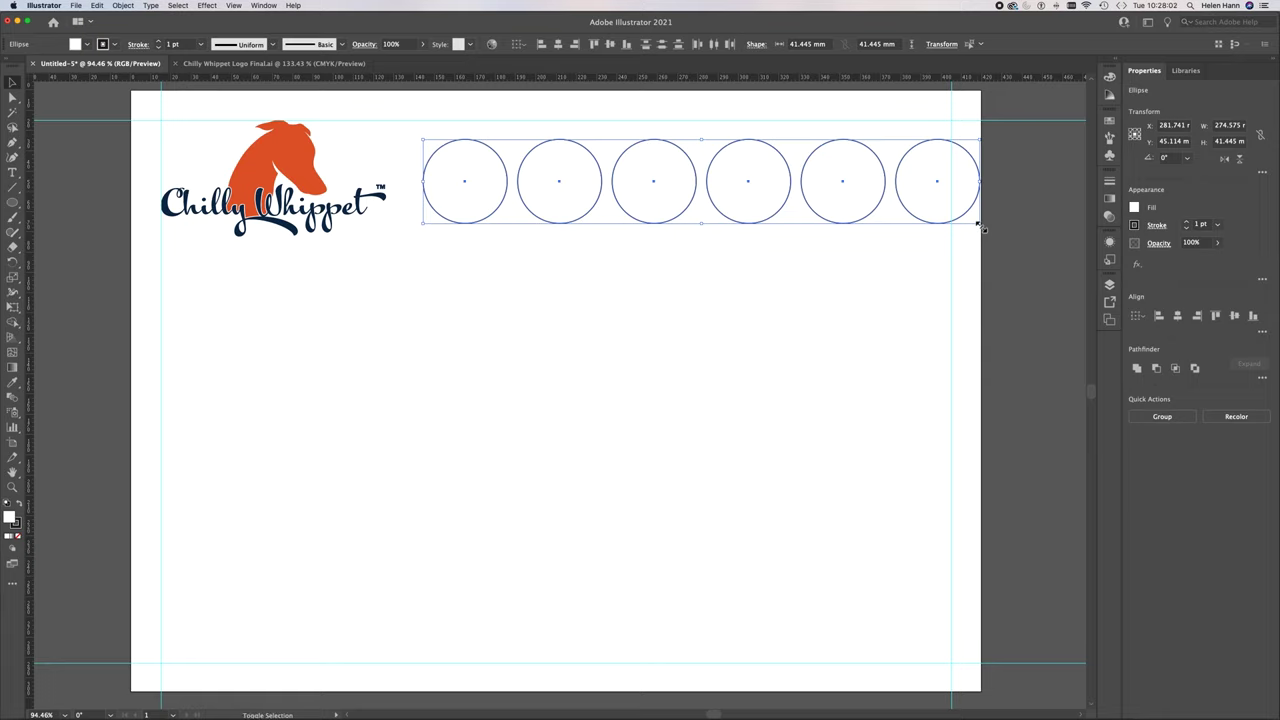
{"action": "left_click_drag", "start_coordinate": [982, 228], "coordinate": [967, 222]}
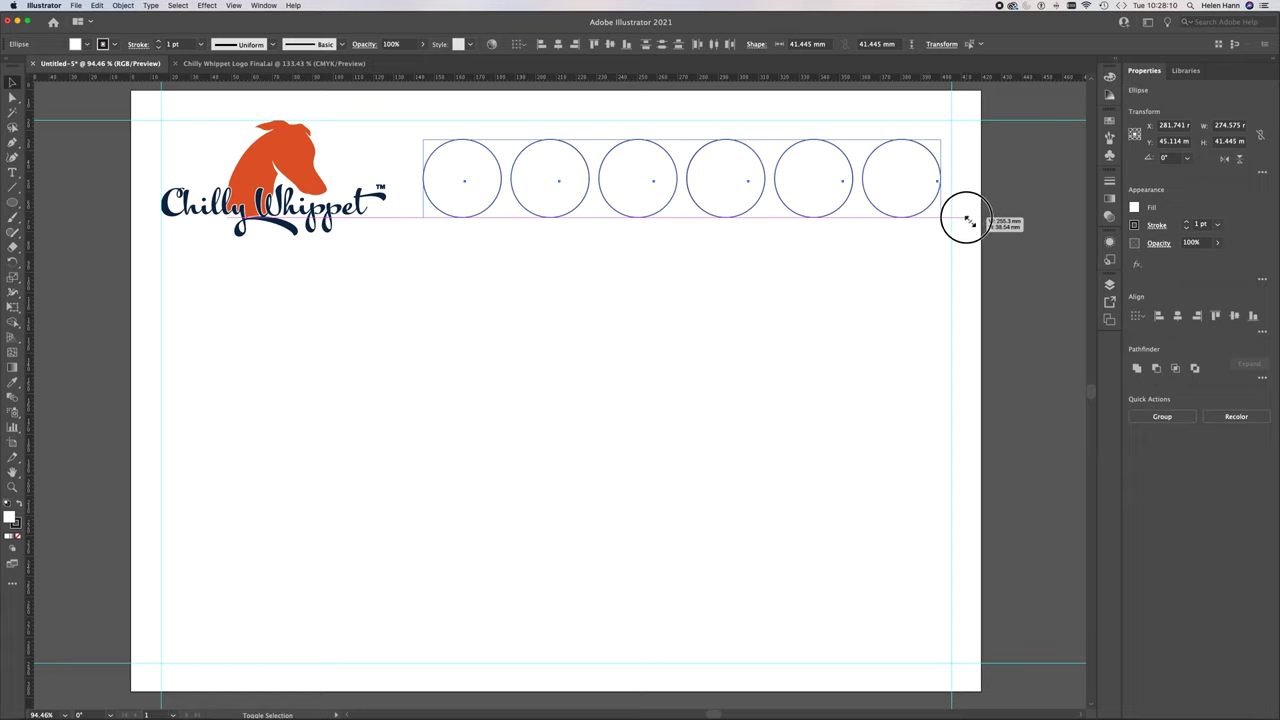
{"action": "left_click_drag", "start_coordinate": [967, 222], "coordinate": [968, 221]}
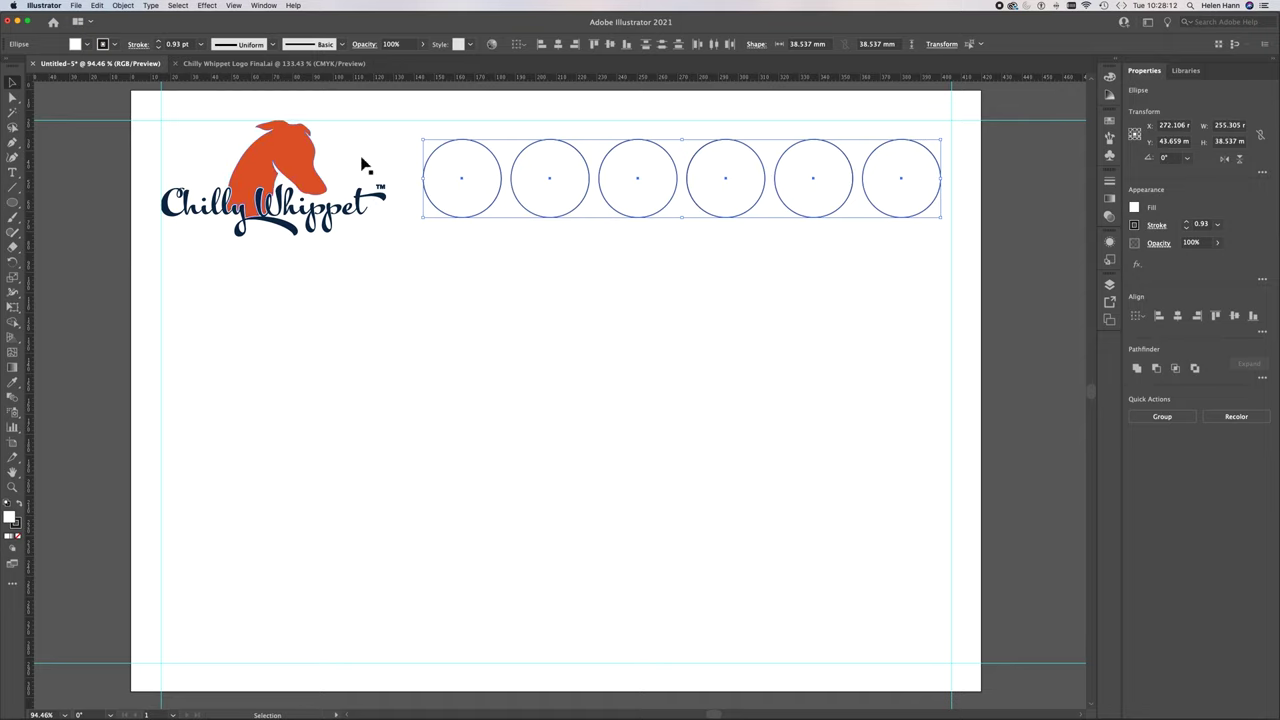
Move the row of circles about 1.5 mm right and 3 mm down beside the logo, and deselect it
{"action": "left_click_drag", "start_coordinate": [479, 205], "coordinate": [480, 210]}
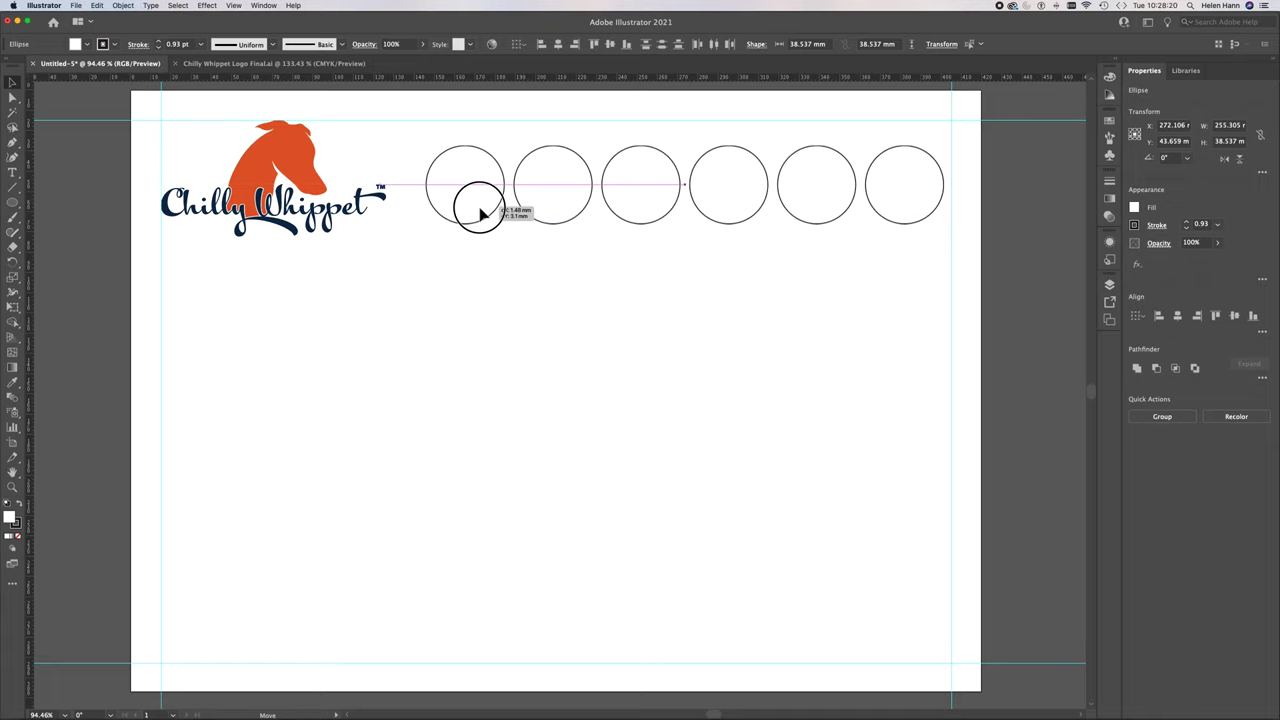
{"action": "left_click_drag", "start_coordinate": [480, 212], "coordinate": [480, 211]}
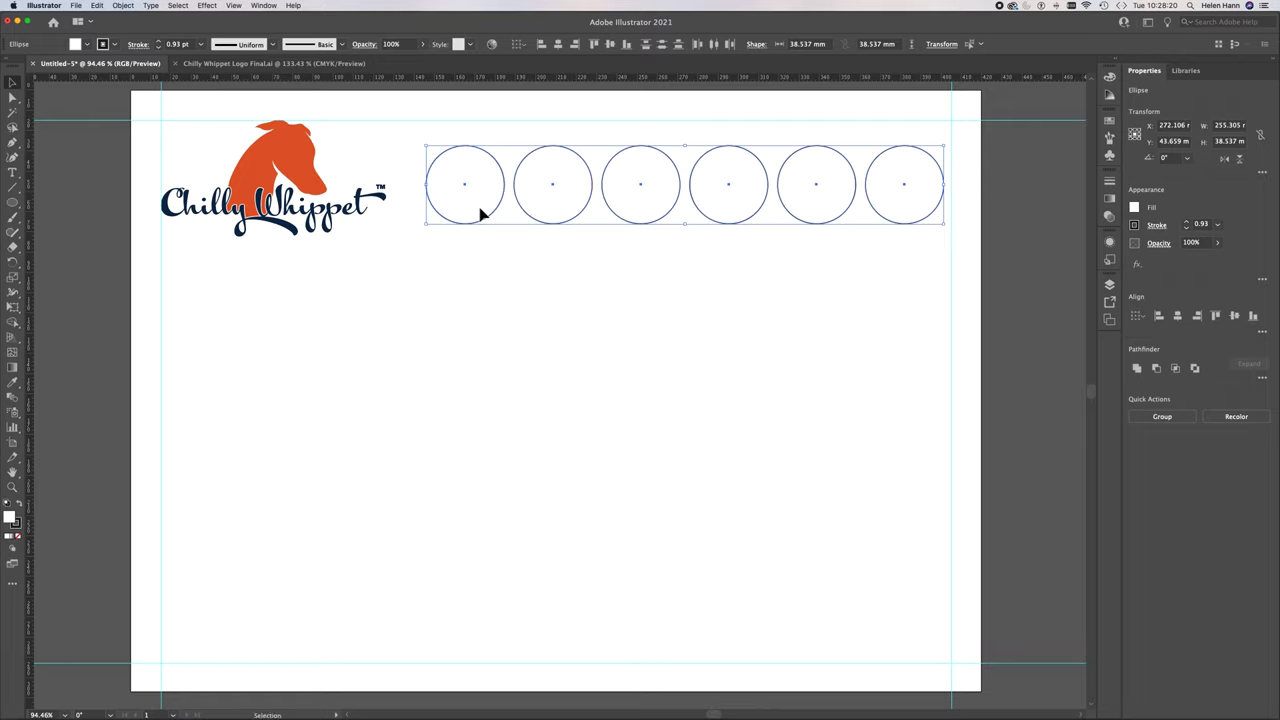
{"action": "left_click", "coordinate": [489, 294]}
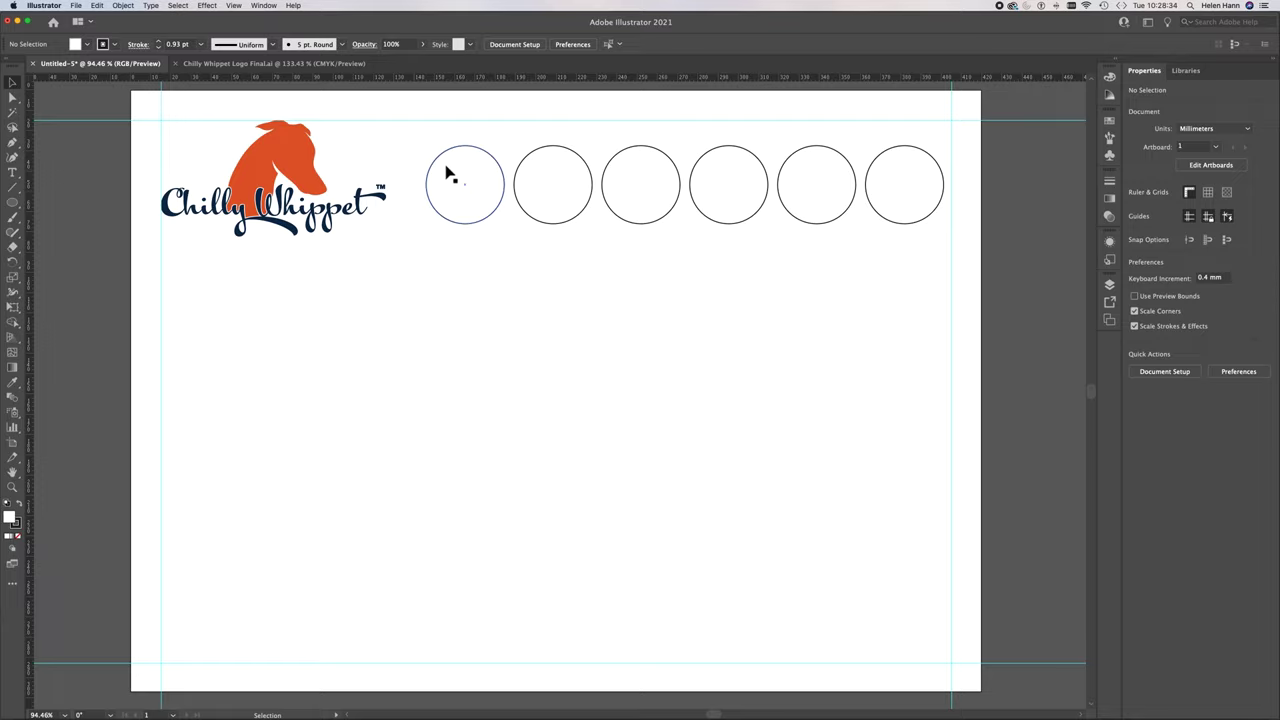
{"action": "scroll", "coordinate": [437, 177], "scroll_direction": "right", "scroll_amount": 3}
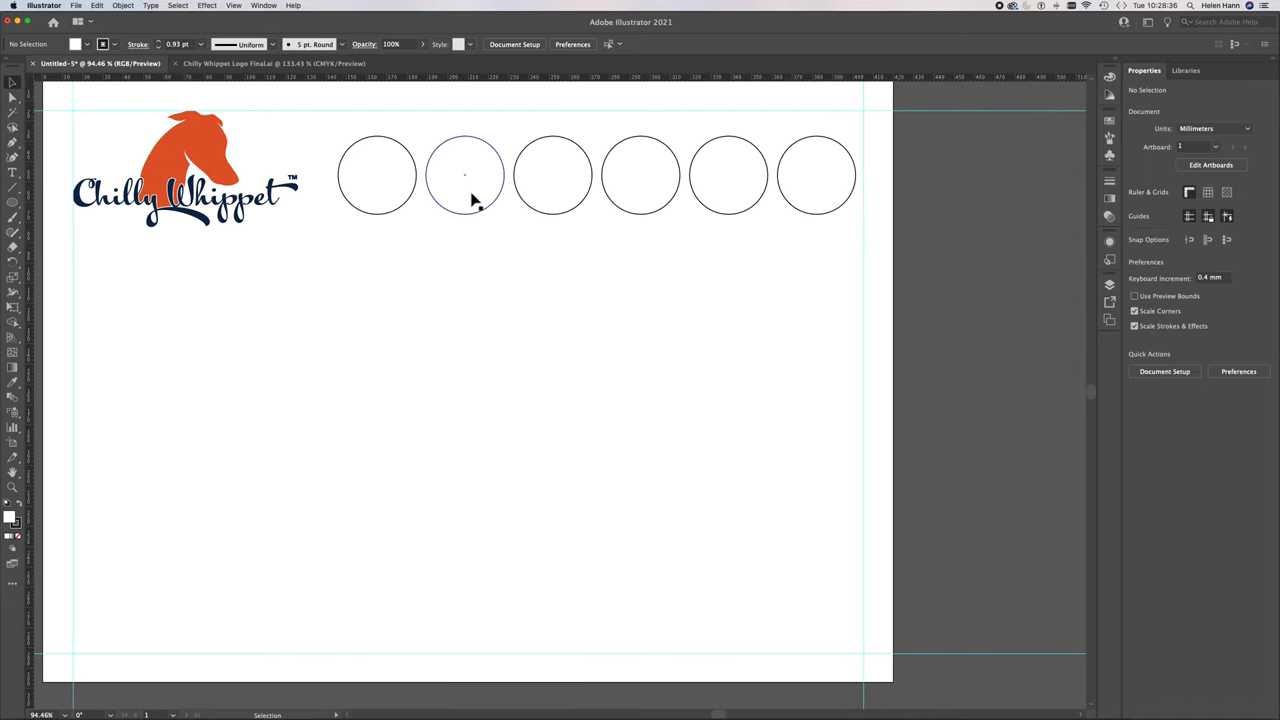
{"action": "scroll", "coordinate": [309, 311], "scroll_direction": "left", "scroll_amount": 2}
{"action": "scroll", "coordinate": [309, 311], "scroll_direction": "up", "scroll_amount": 1}
{"action": "scroll", "coordinate": [309, 314], "scroll_direction": "left", "scroll_amount": 3}
{"action": "scroll", "coordinate": [309, 314], "scroll_direction": "up", "scroll_amount": 1}
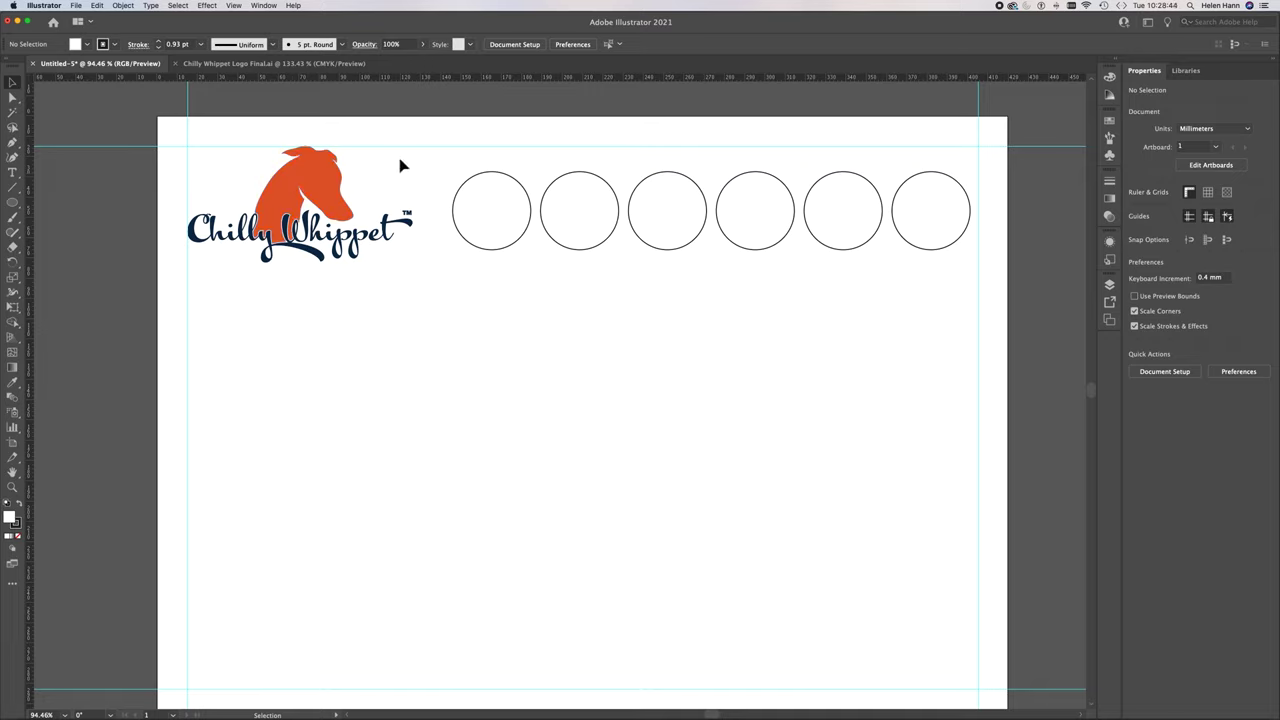
Select the logo and examine the document's full swatch list, including the logo's PANTONE colours, in an enlarged Swatches view
{"action": "left_click", "coordinate": [326, 183]}
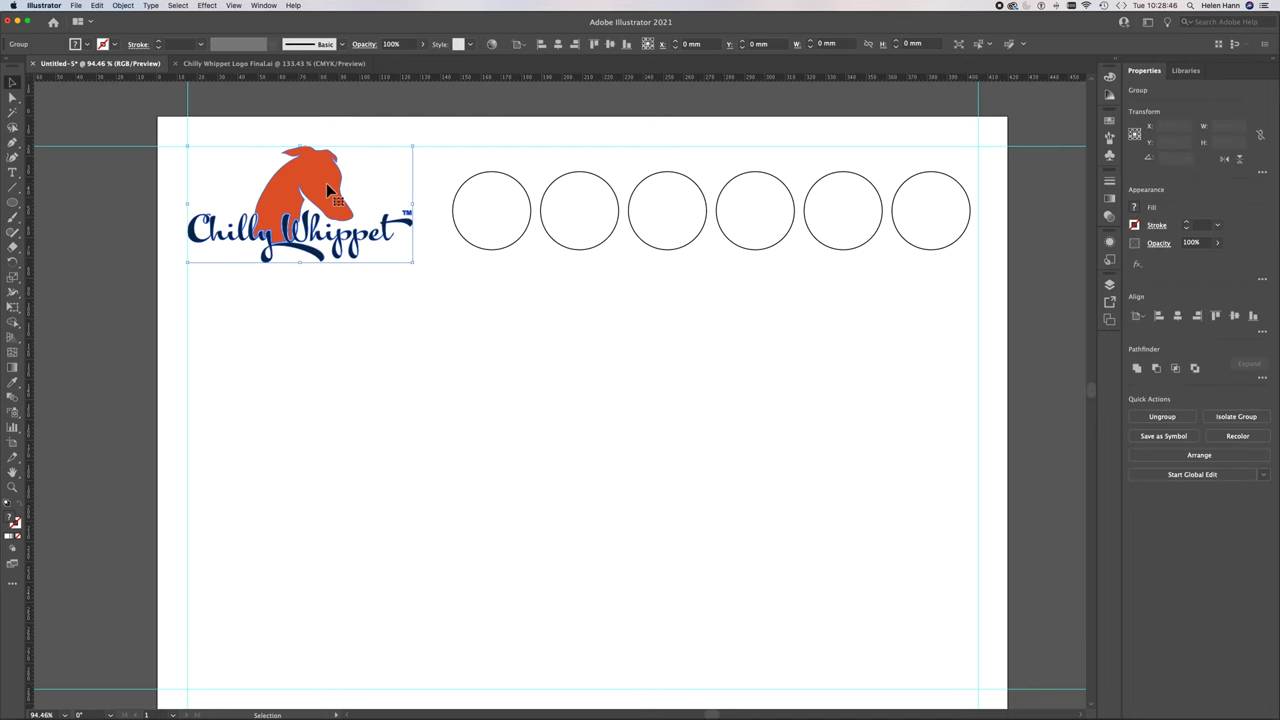
{"action": "left_click", "coordinate": [1108, 122]}
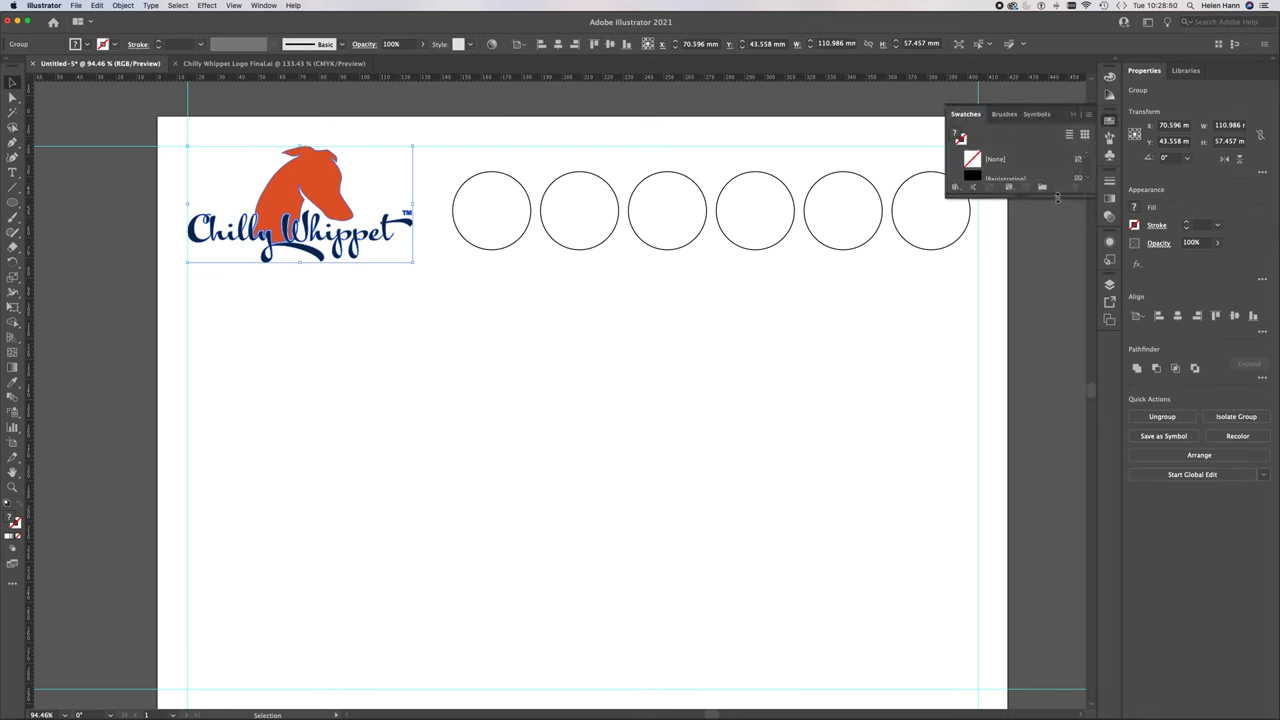
{"action": "left_click_drag", "start_coordinate": [1057, 197], "coordinate": [1058, 440]}
{"action": "scroll", "coordinate": [1046, 350], "scroll_direction": "down", "scroll_amount": 15}
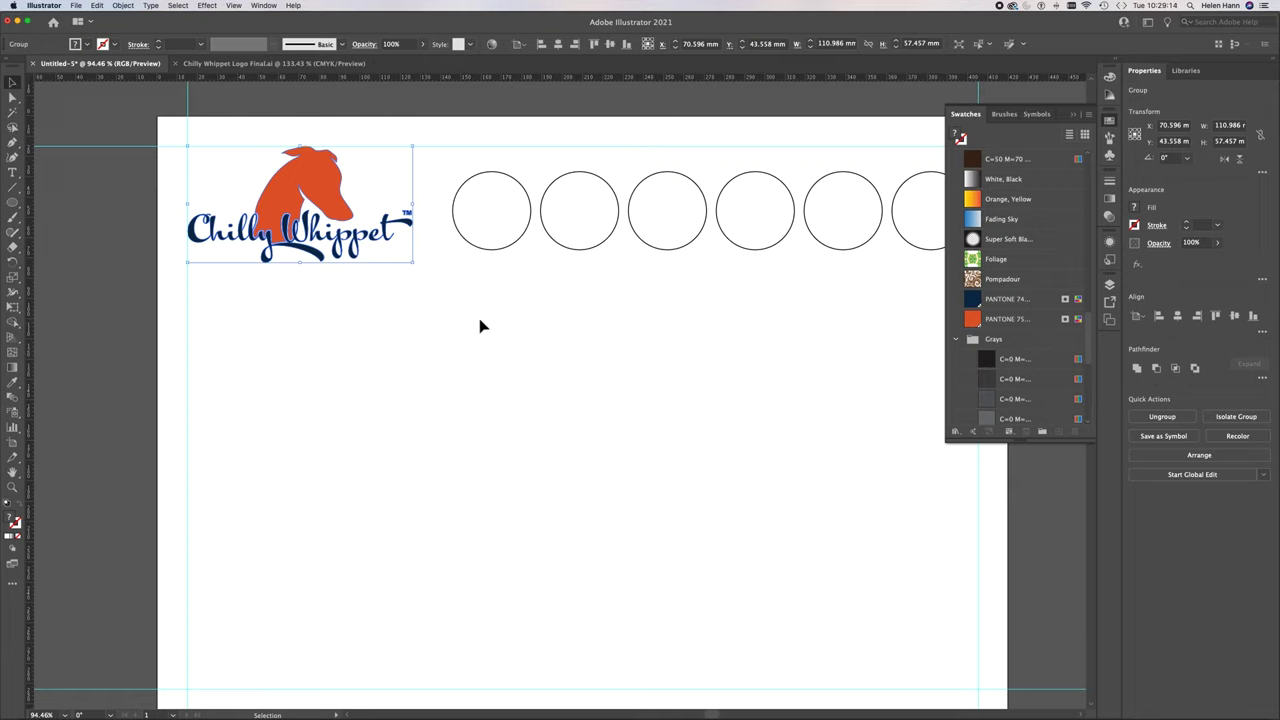
{"action": "scroll", "coordinate": [1037, 220], "scroll_direction": "down", "scroll_amount": 5}
{"action": "scroll", "coordinate": [1037, 220], "scroll_direction": "up", "scroll_amount": 8}
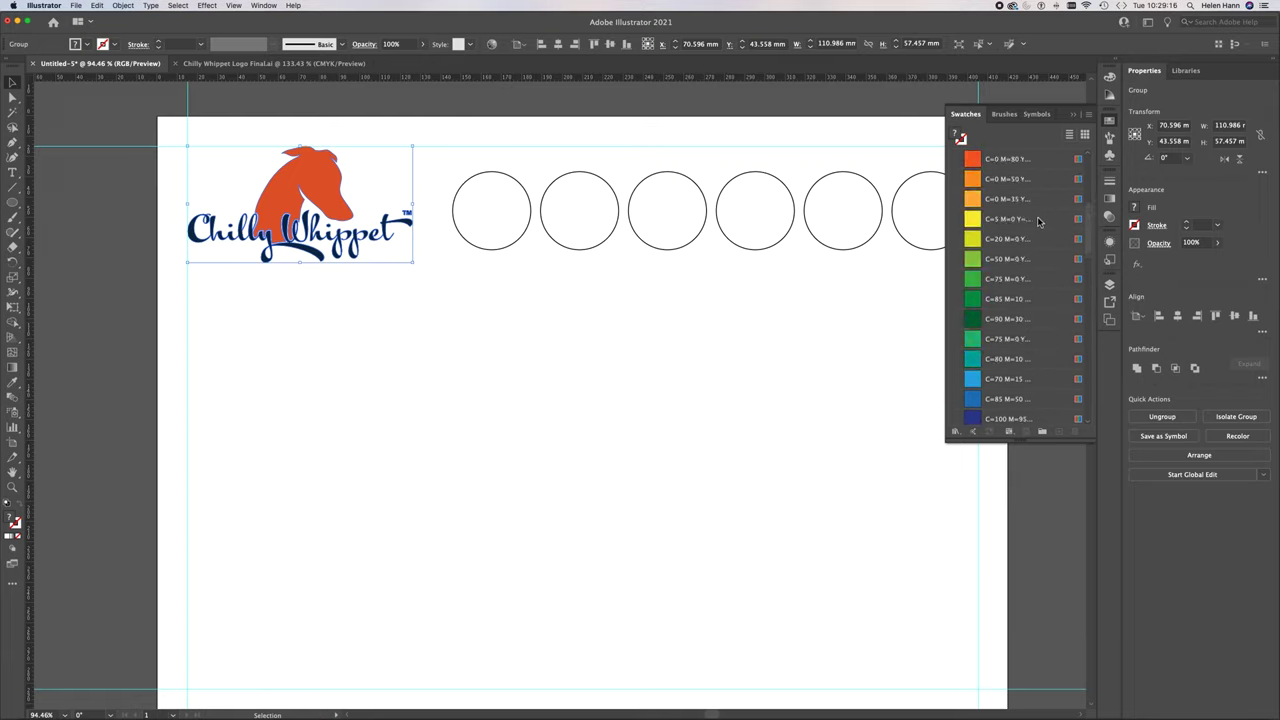
{"action": "scroll", "coordinate": [1037, 220], "scroll_direction": "down", "scroll_amount": 6}
{"action": "scroll", "coordinate": [1037, 220], "scroll_direction": "down", "scroll_amount": 1}
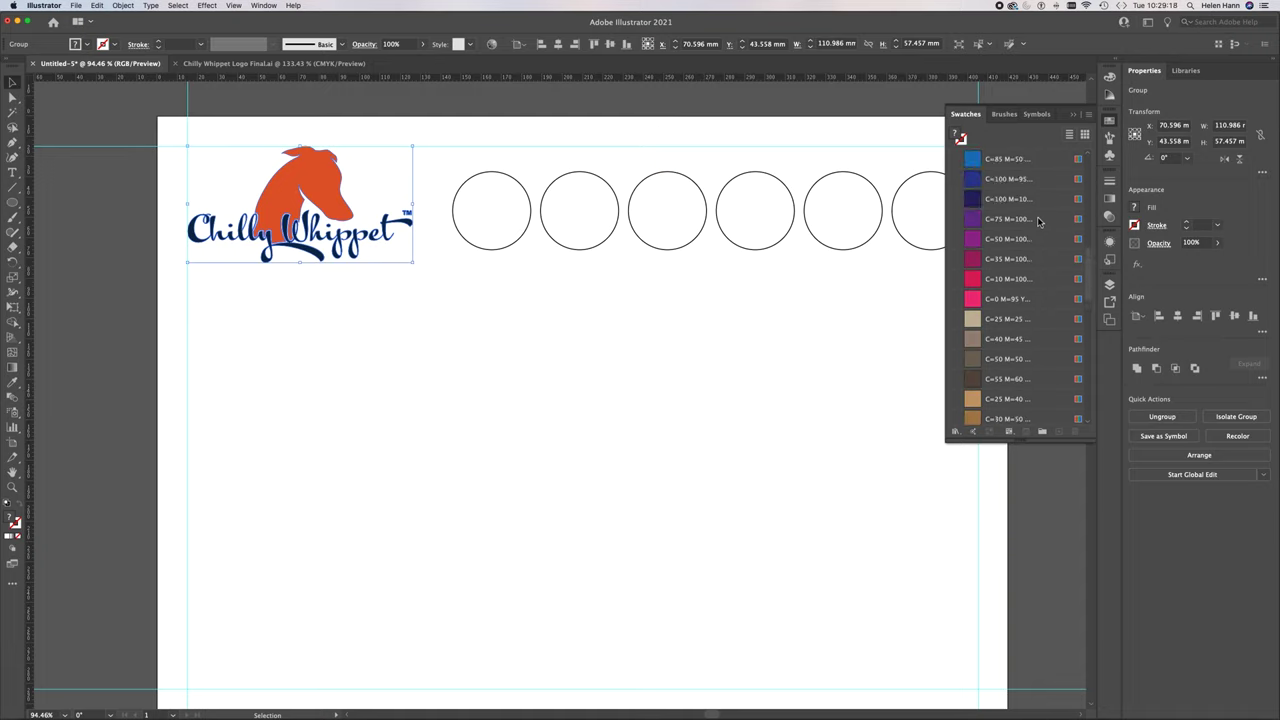
Select all unused swatches and delete them from the document
{"action": "left_click", "coordinate": [1088, 115]}
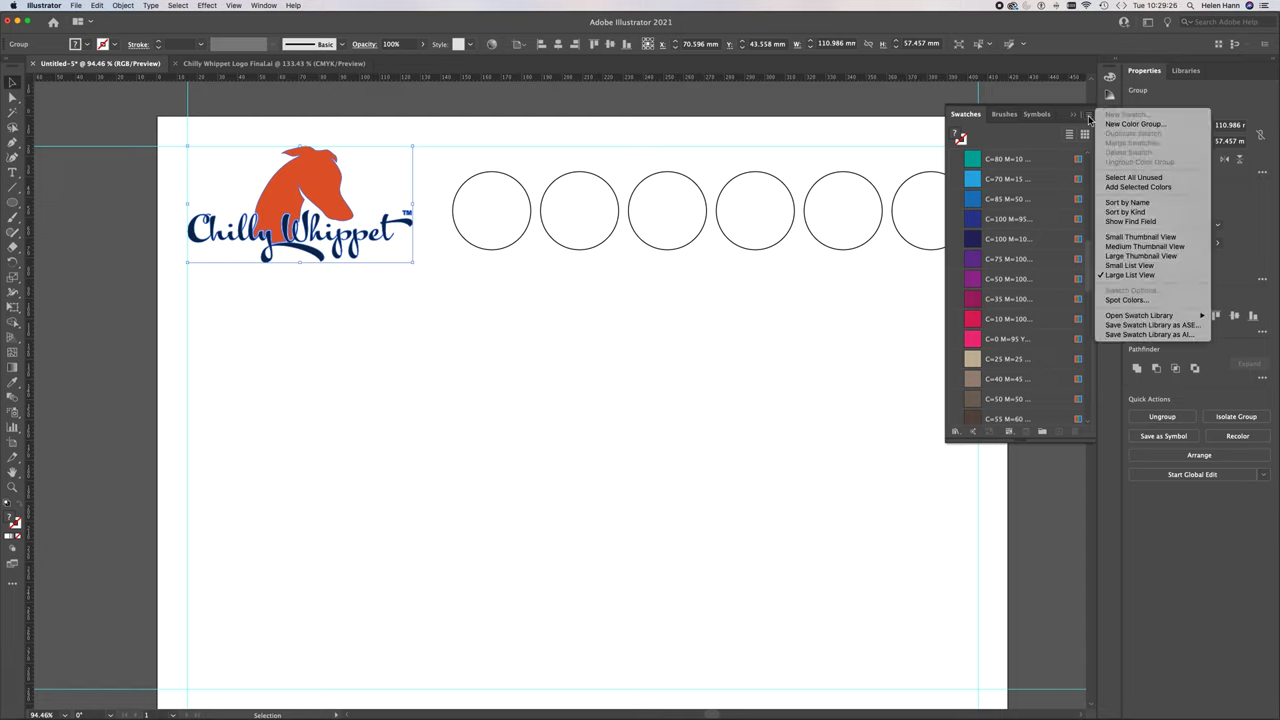
{"action": "left_click", "coordinate": [1120, 180]}
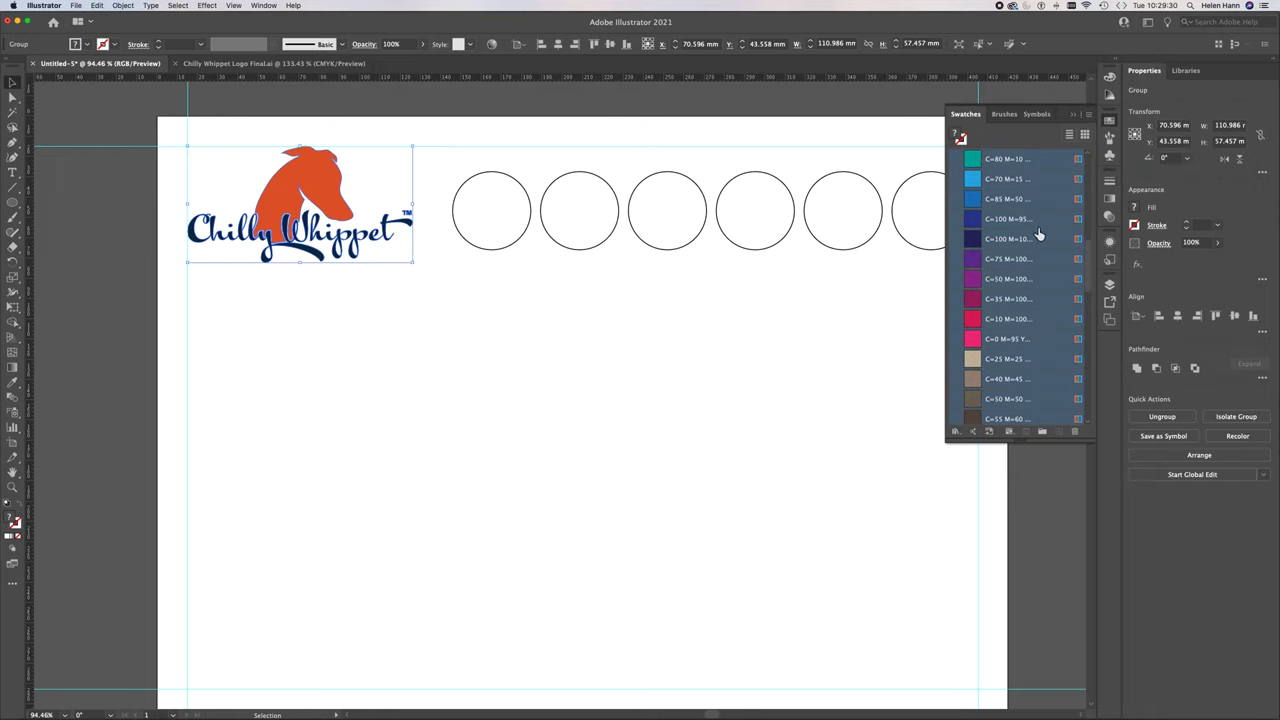
{"action": "left_click", "coordinate": [1075, 432]}
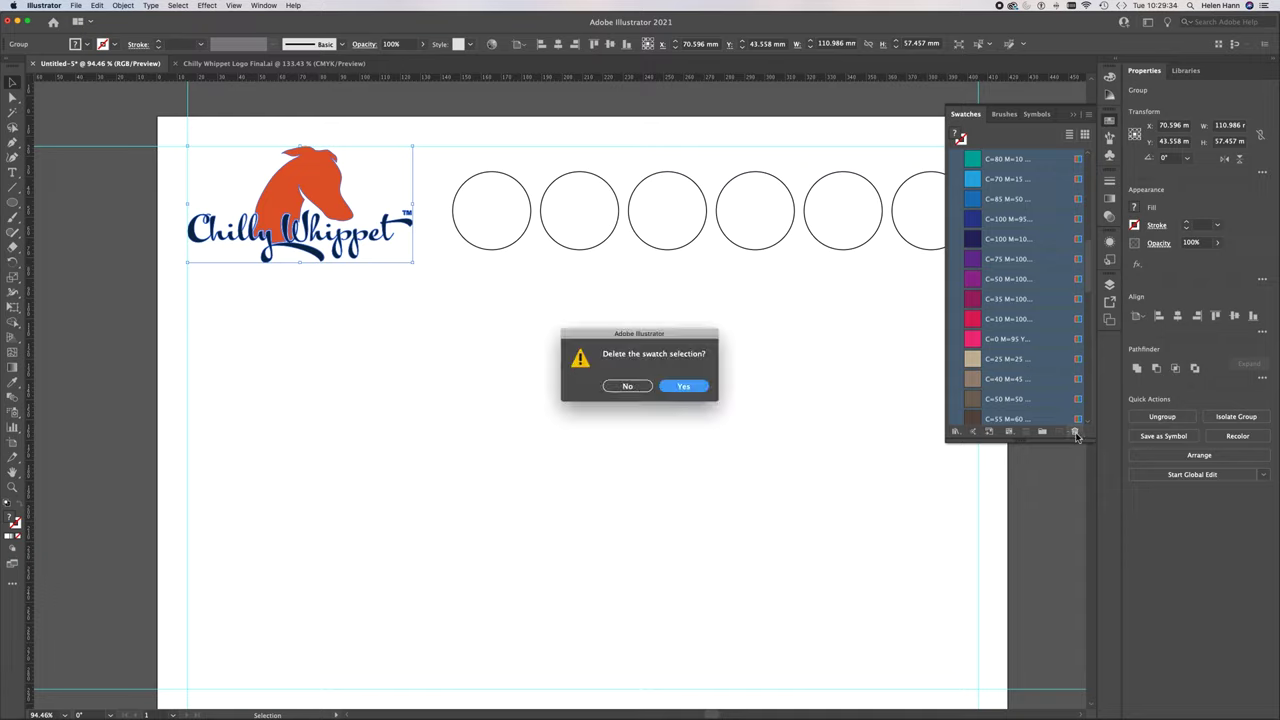
{"action": "left_click", "coordinate": [684, 387]}
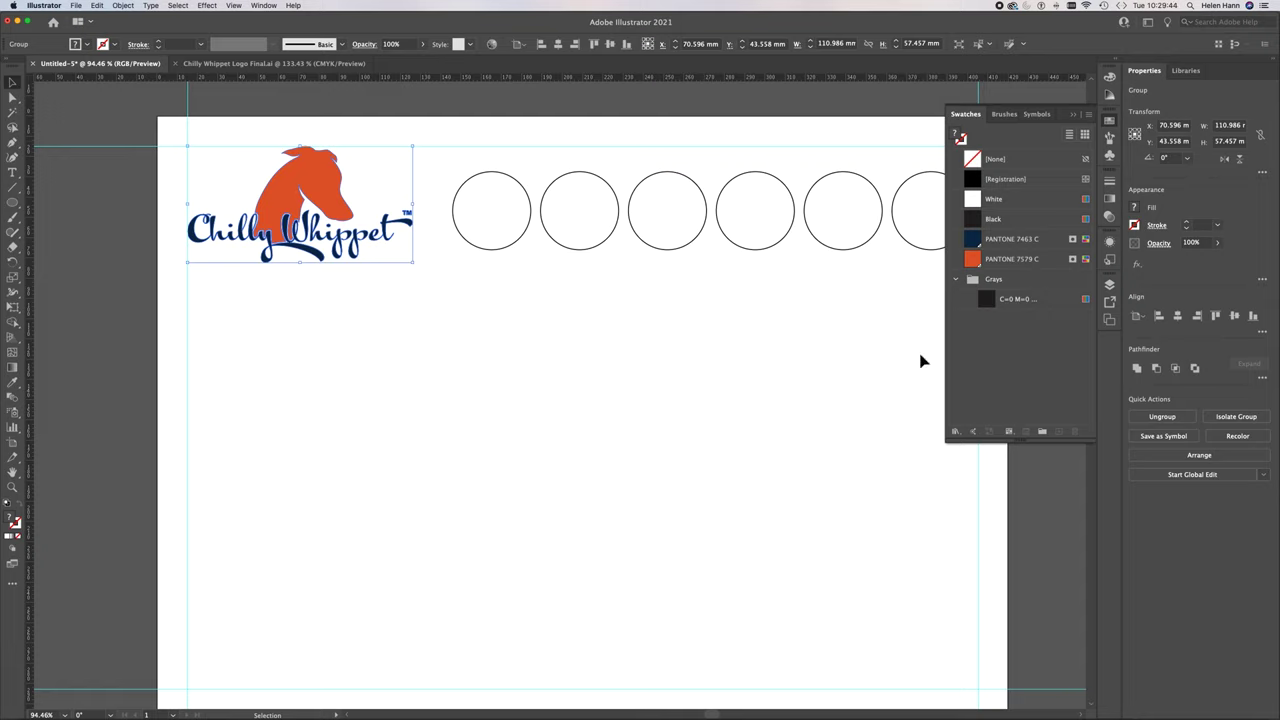
Fill the first circle in the row with PANTONE 7463 C and remove its stroke
{"action": "left_click", "coordinate": [505, 236]}
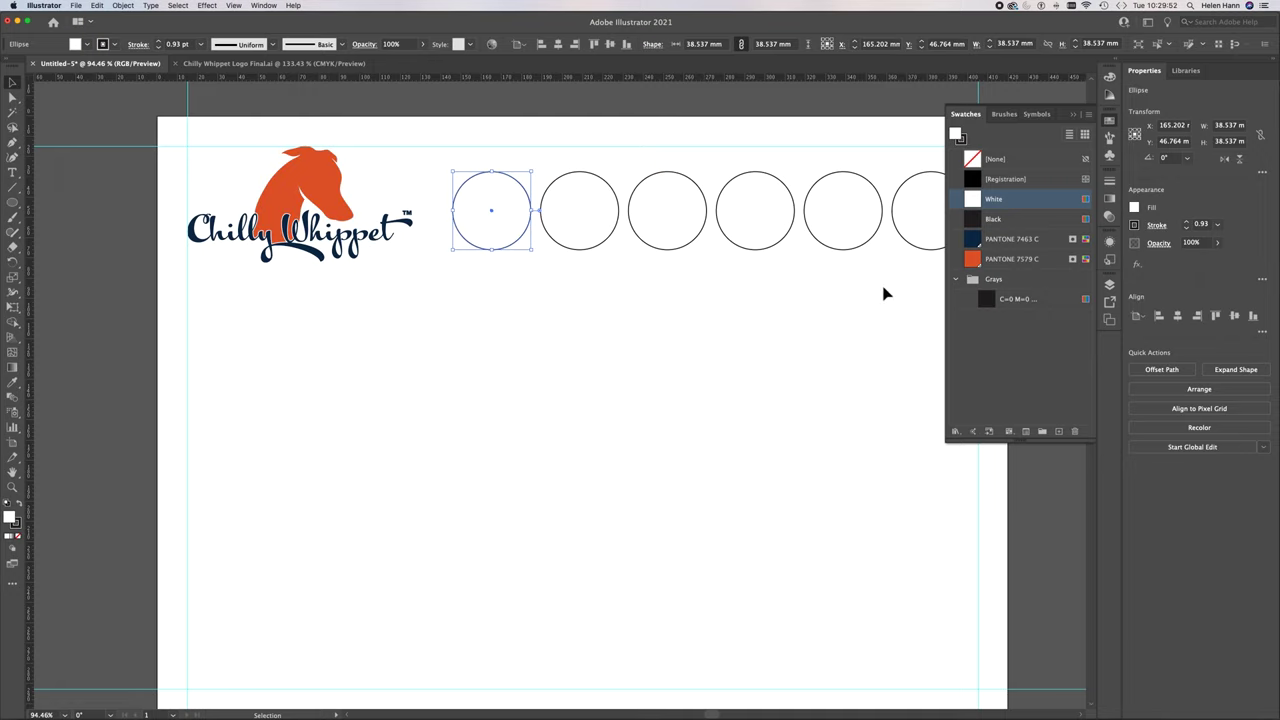
{"action": "left_click", "coordinate": [975, 243]}
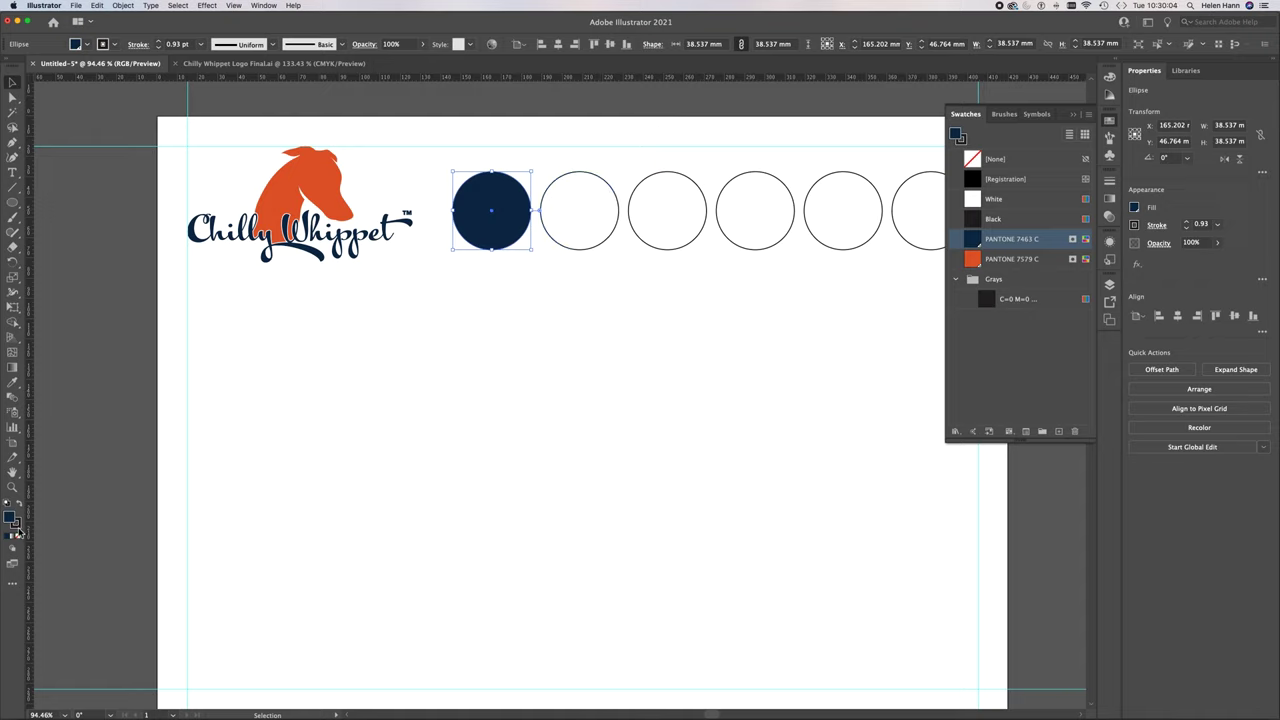
{"action": "left_click", "coordinate": [16, 531]}
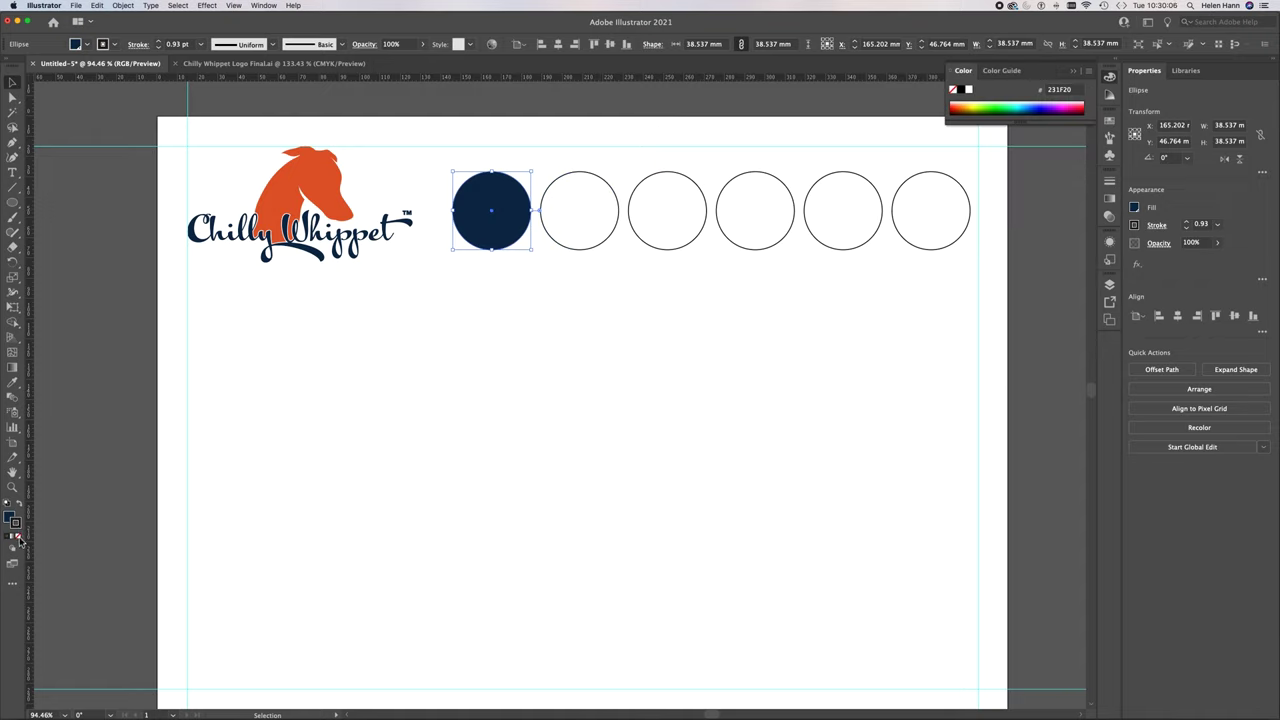
{"action": "left_click", "coordinate": [18, 538]}
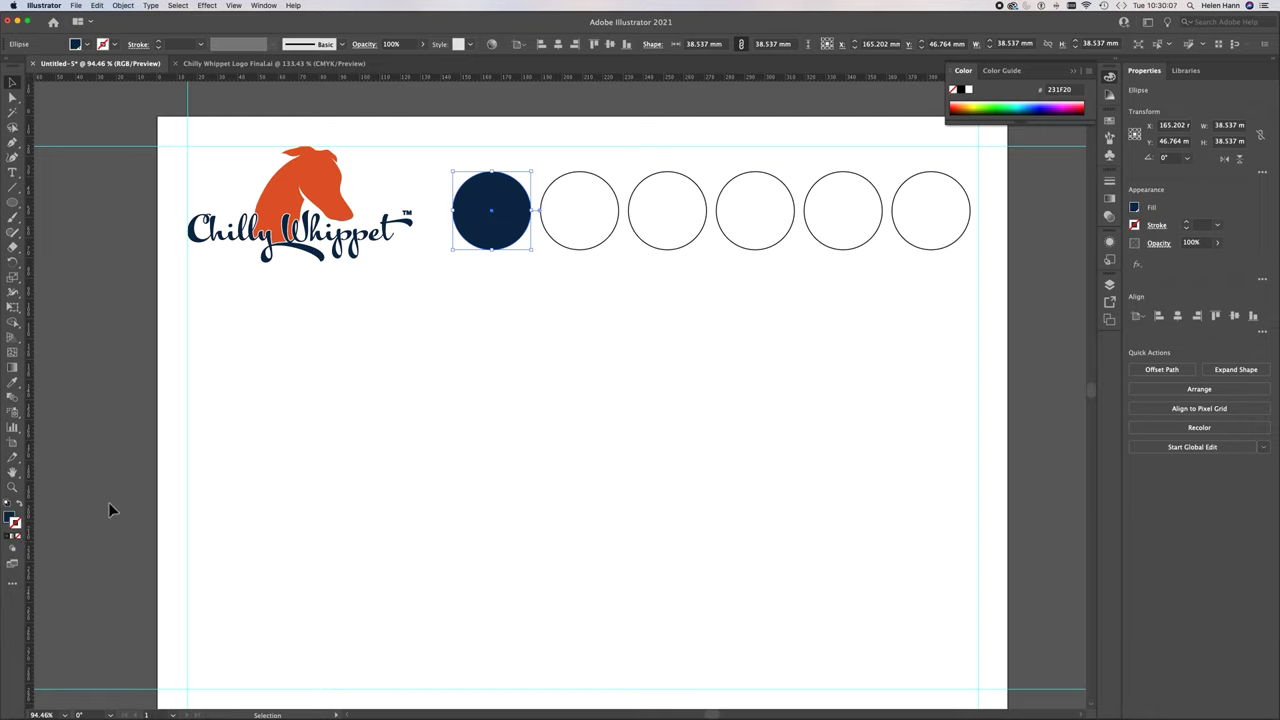
Fill the second circle in the row with PANTONE 7579 C and remove its stroke
{"action": "left_click", "coordinate": [590, 236]}
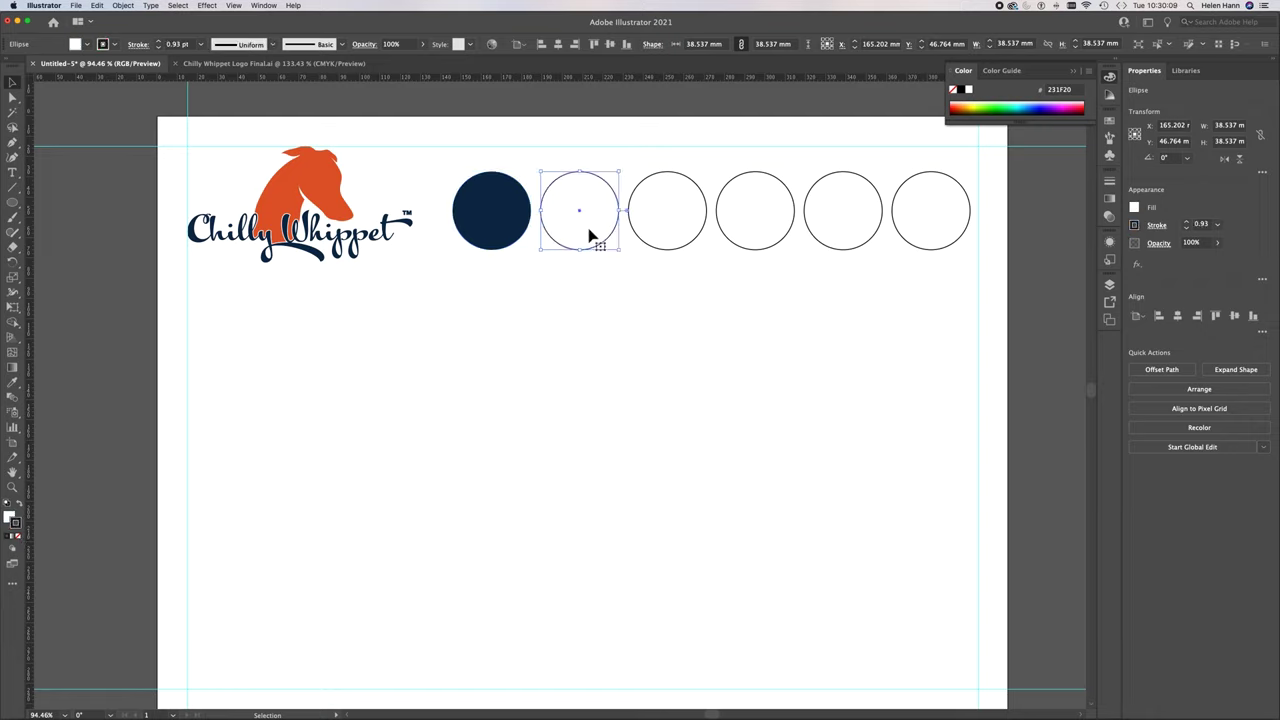
{"action": "left_click", "coordinate": [1109, 120]}
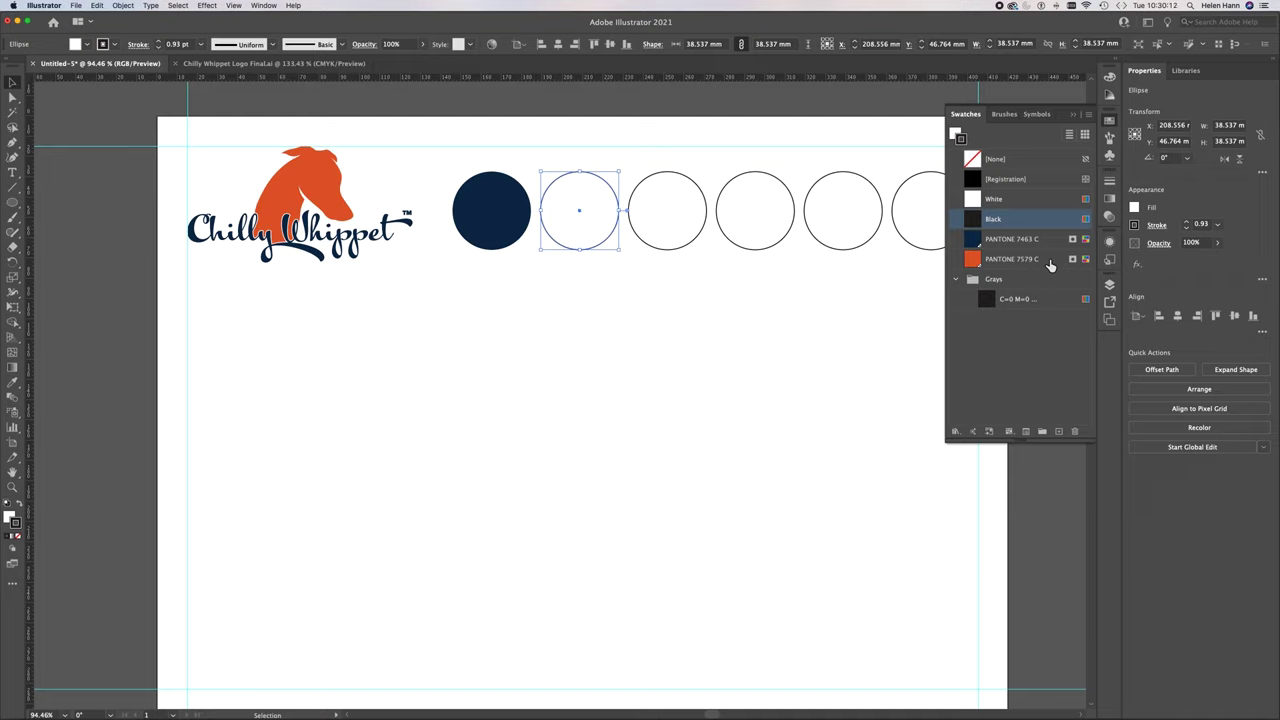
{"action": "left_click", "coordinate": [1050, 262]}
{"action": "left_click", "coordinate": [1015, 200]}
{"action": "left_click", "coordinate": [1026, 262]}
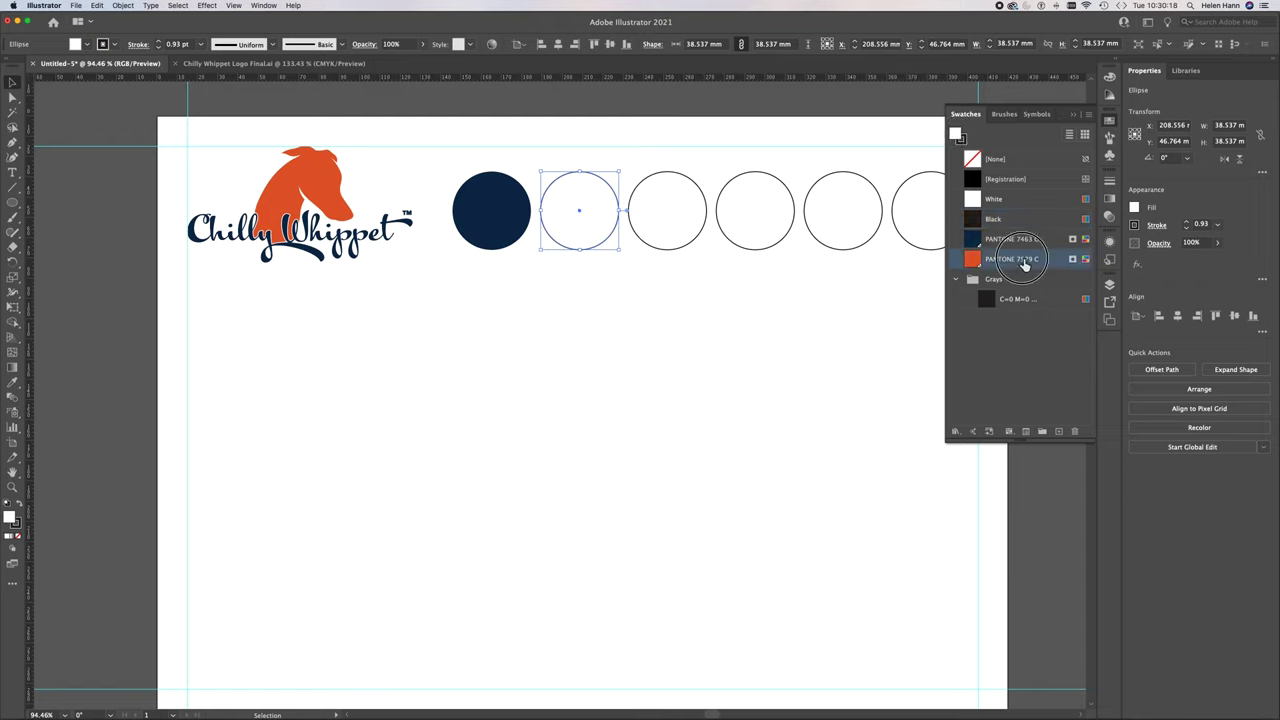
{"action": "left_click", "coordinate": [963, 141]}
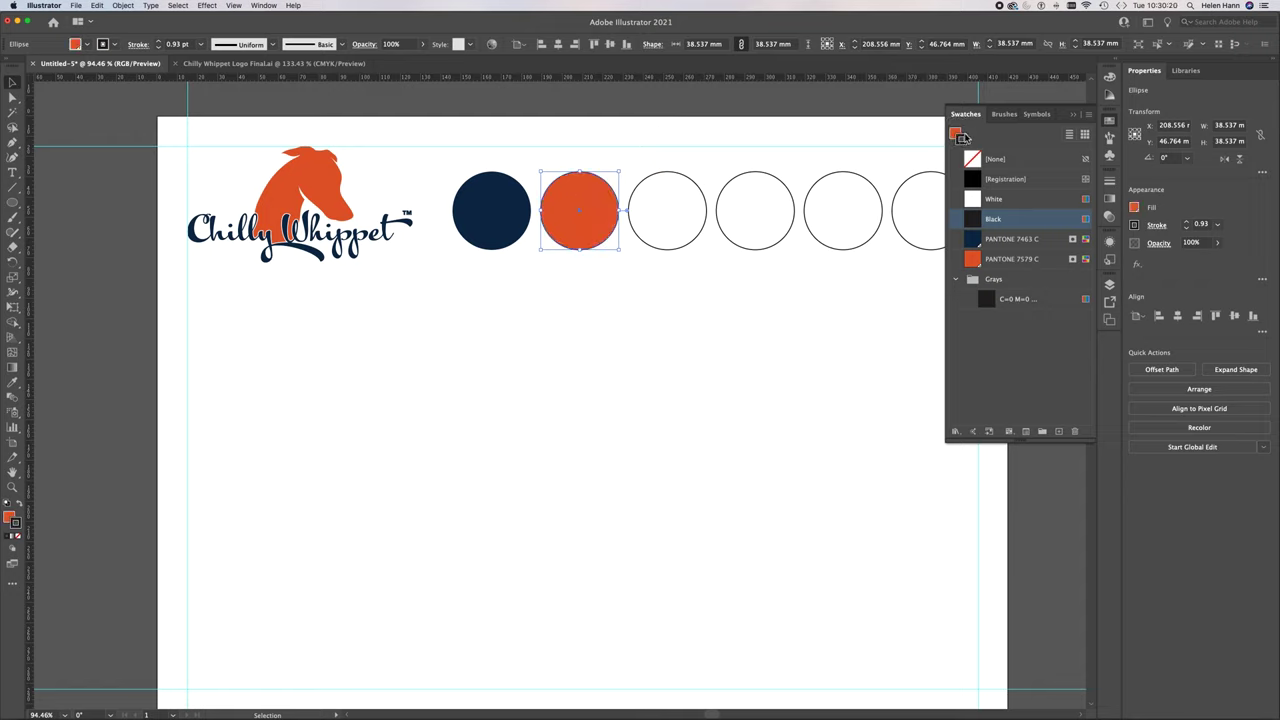
{"action": "left_click", "coordinate": [975, 163]}
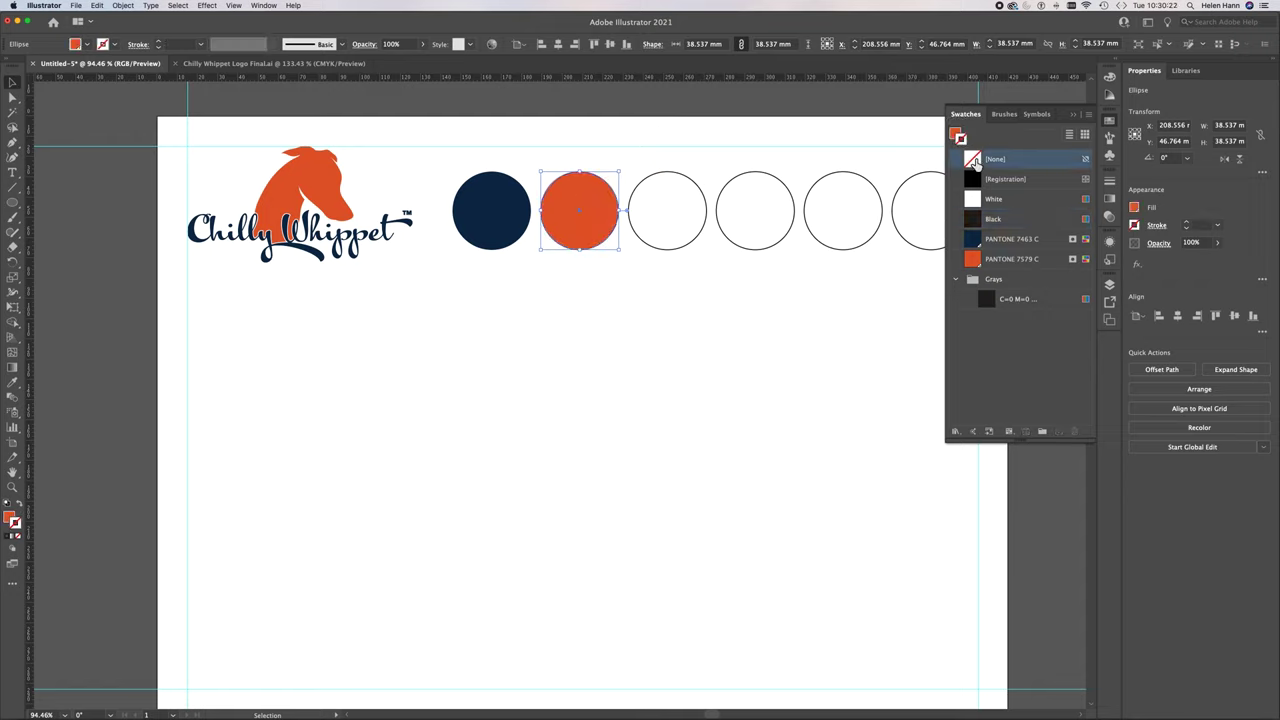
Select the third circle in the row and open the PANTONE+ Solid Coated swatch library
{"action": "left_click", "coordinate": [956, 134]}
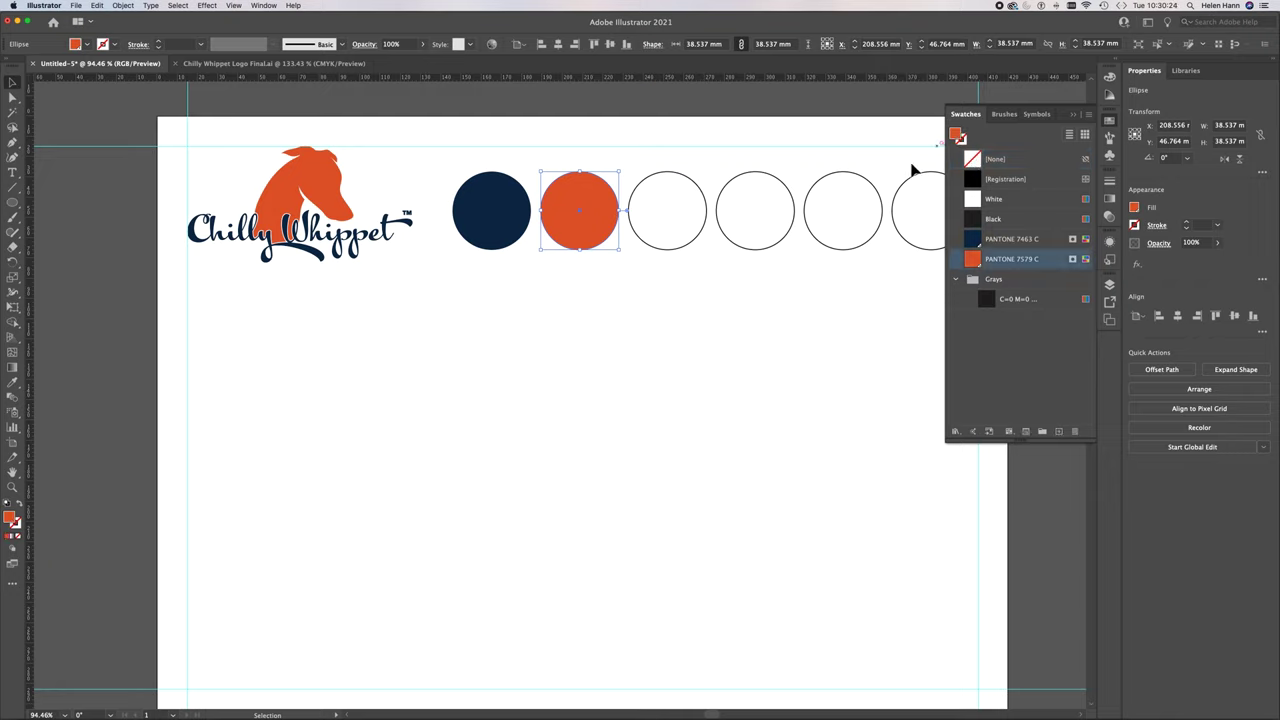
{"action": "left_click", "coordinate": [692, 232]}
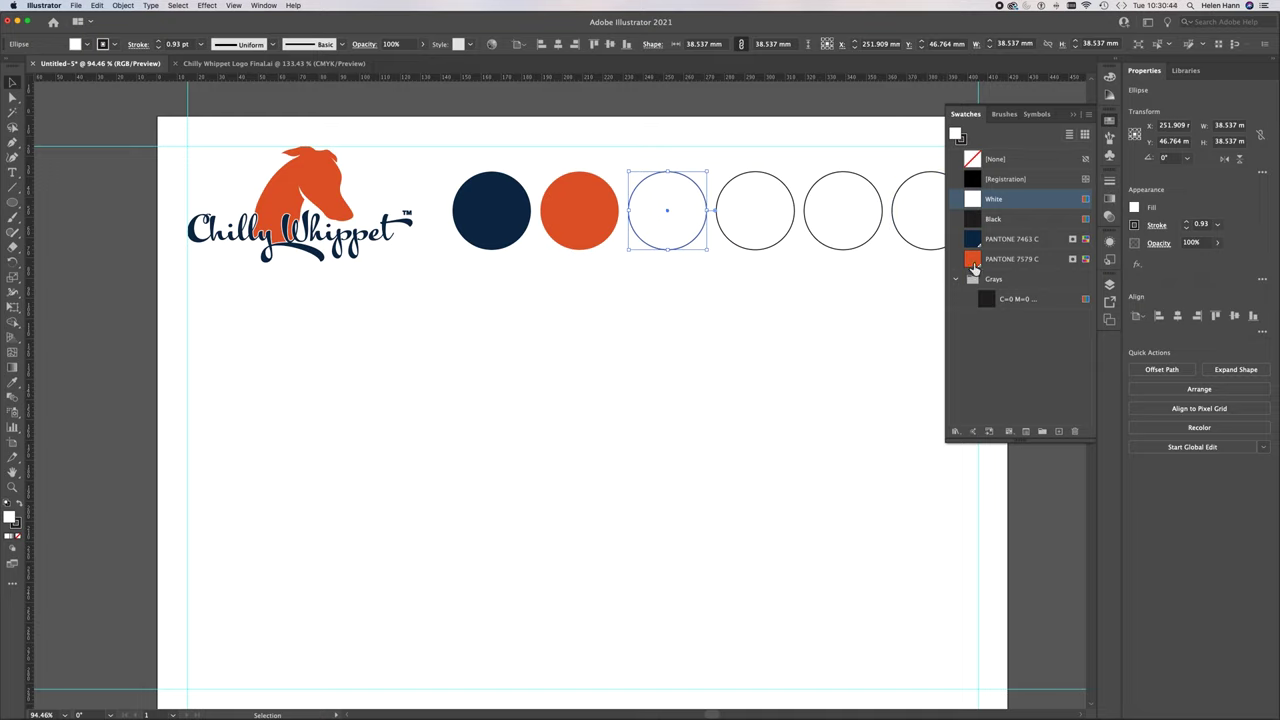
{"action": "left_click", "coordinate": [1089, 115]}
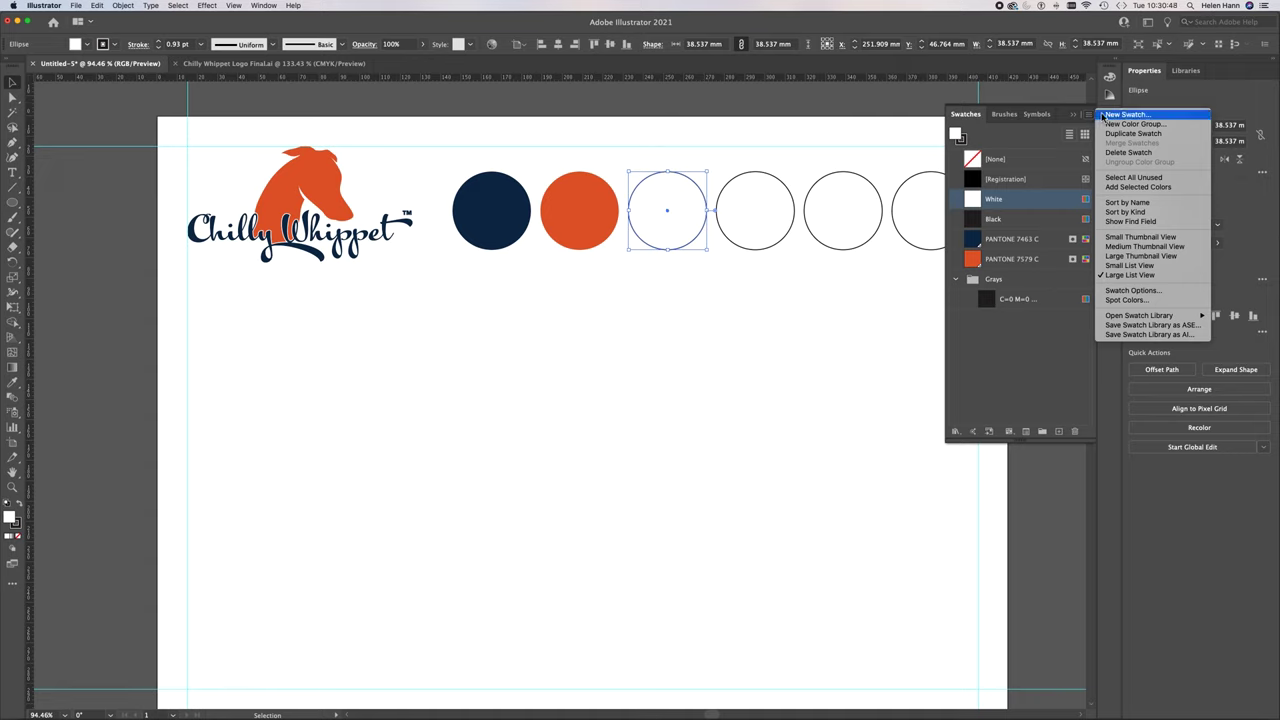
{"action": "mouse_move", "coordinate": [1163, 319]}
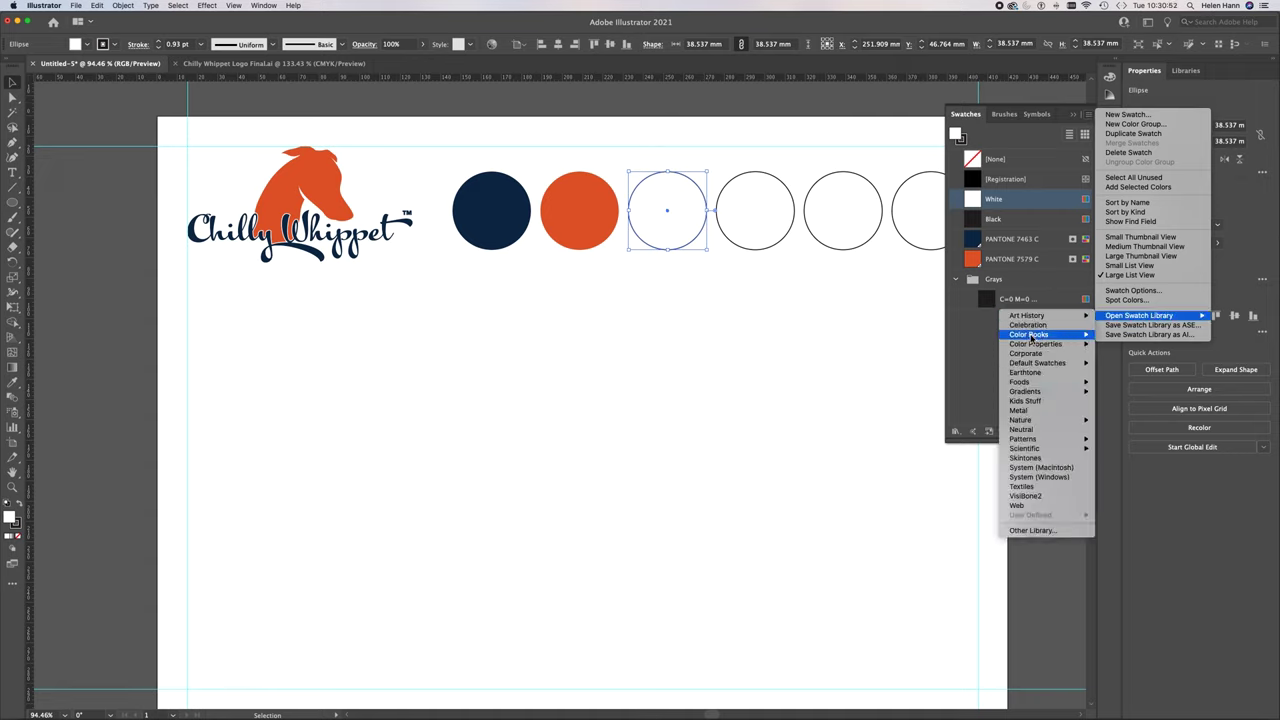
{"action": "mouse_move", "coordinate": [1032, 338]}
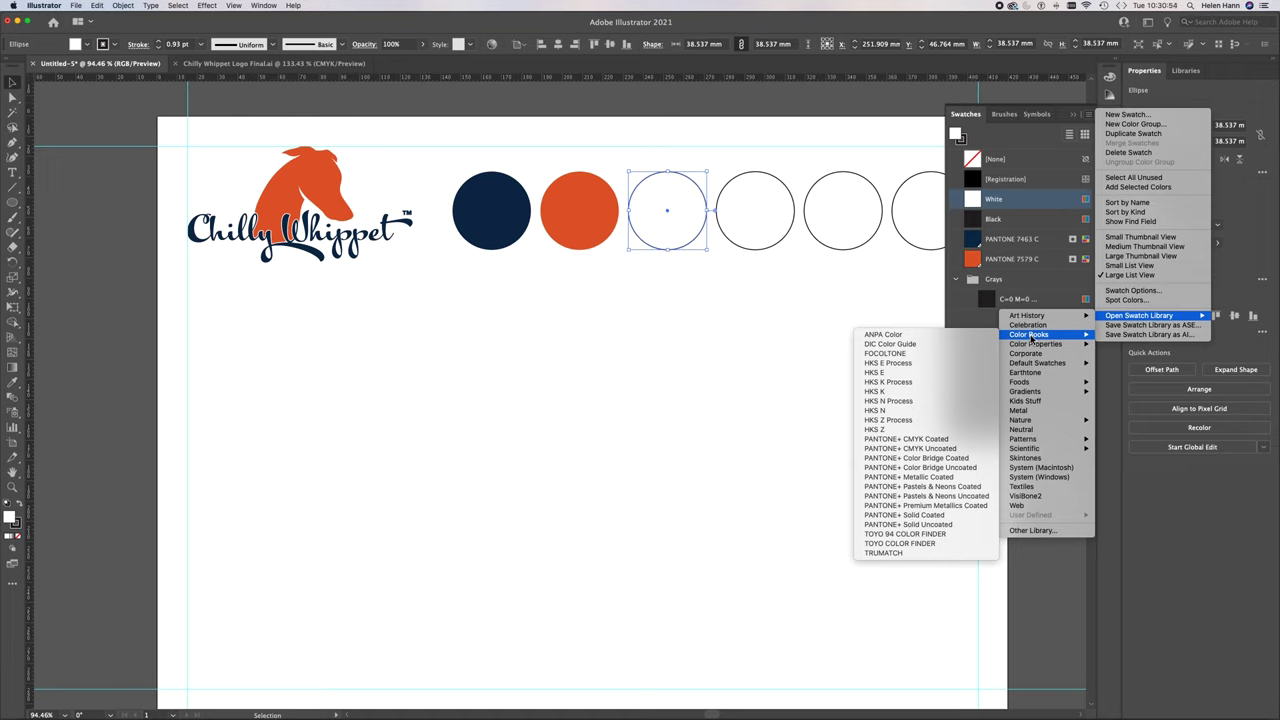
{"action": "left_click", "coordinate": [914, 520]}
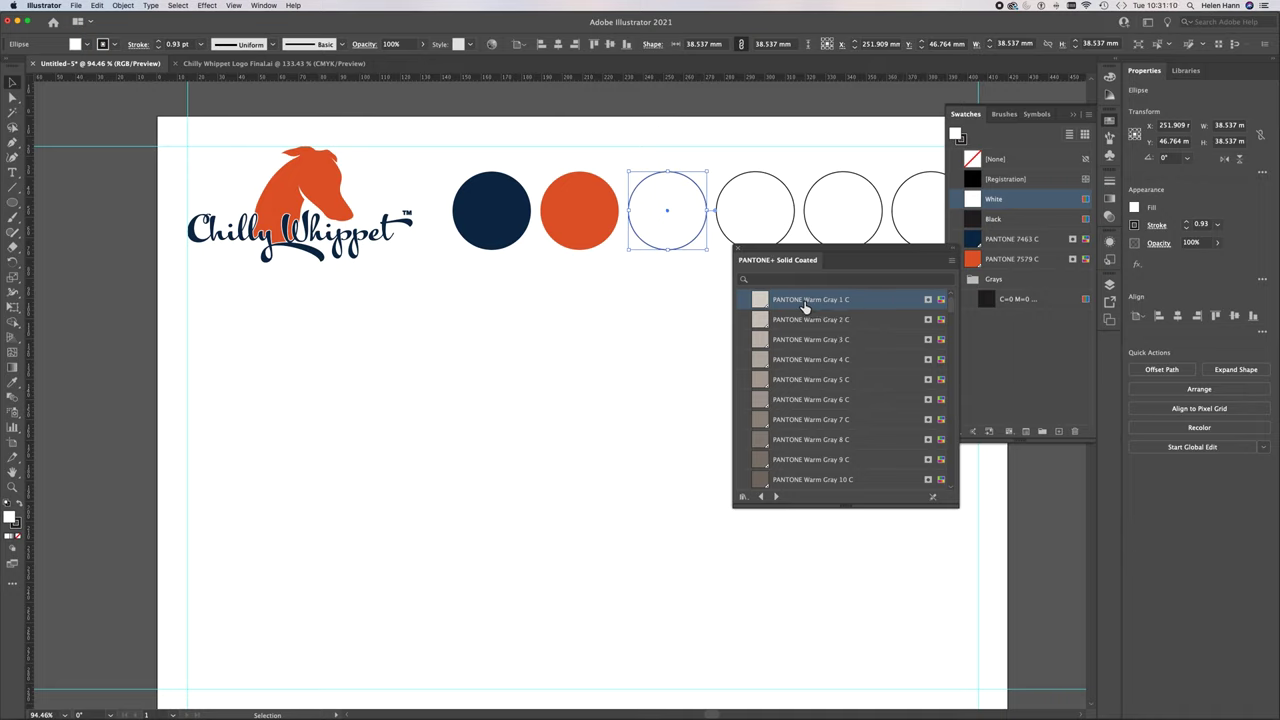
Fill the third circle with PANTONE Warm Gray 1 C and remove its stroke
{"action": "left_click", "coordinate": [805, 300]}
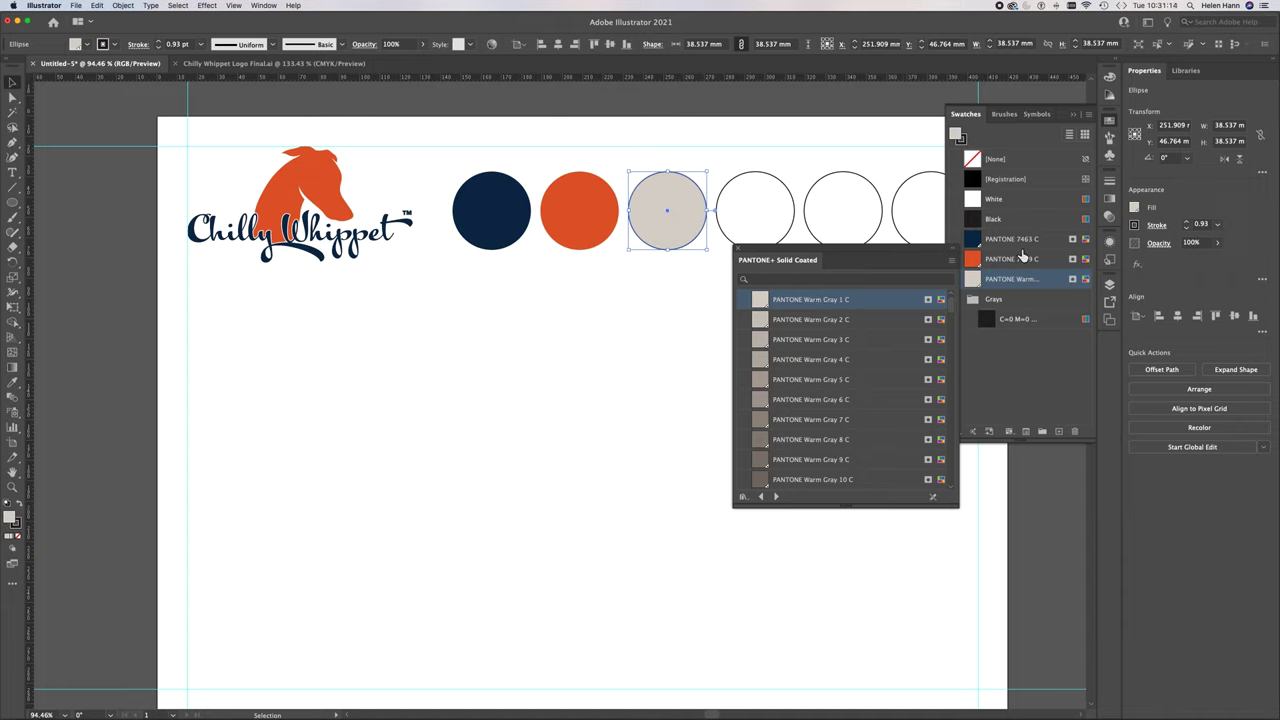
{"action": "left_click", "coordinate": [1010, 160]}
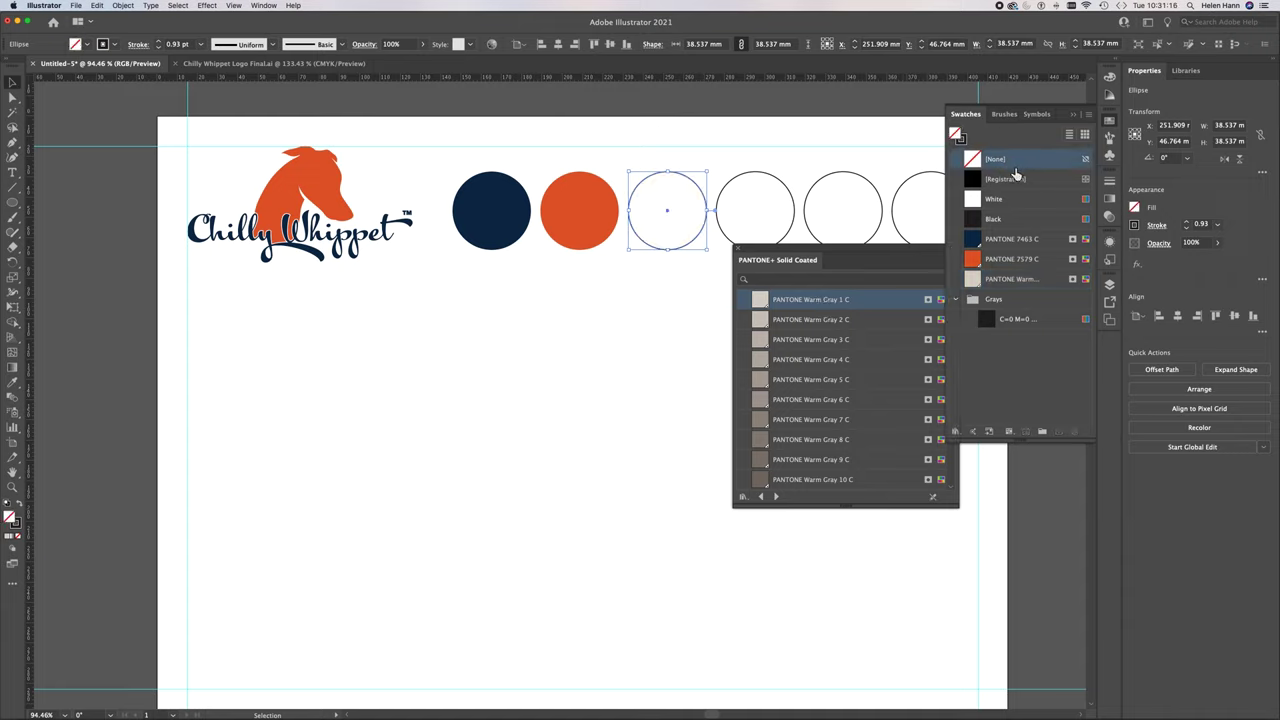
{"action": "left_click", "coordinate": [1015, 280]}
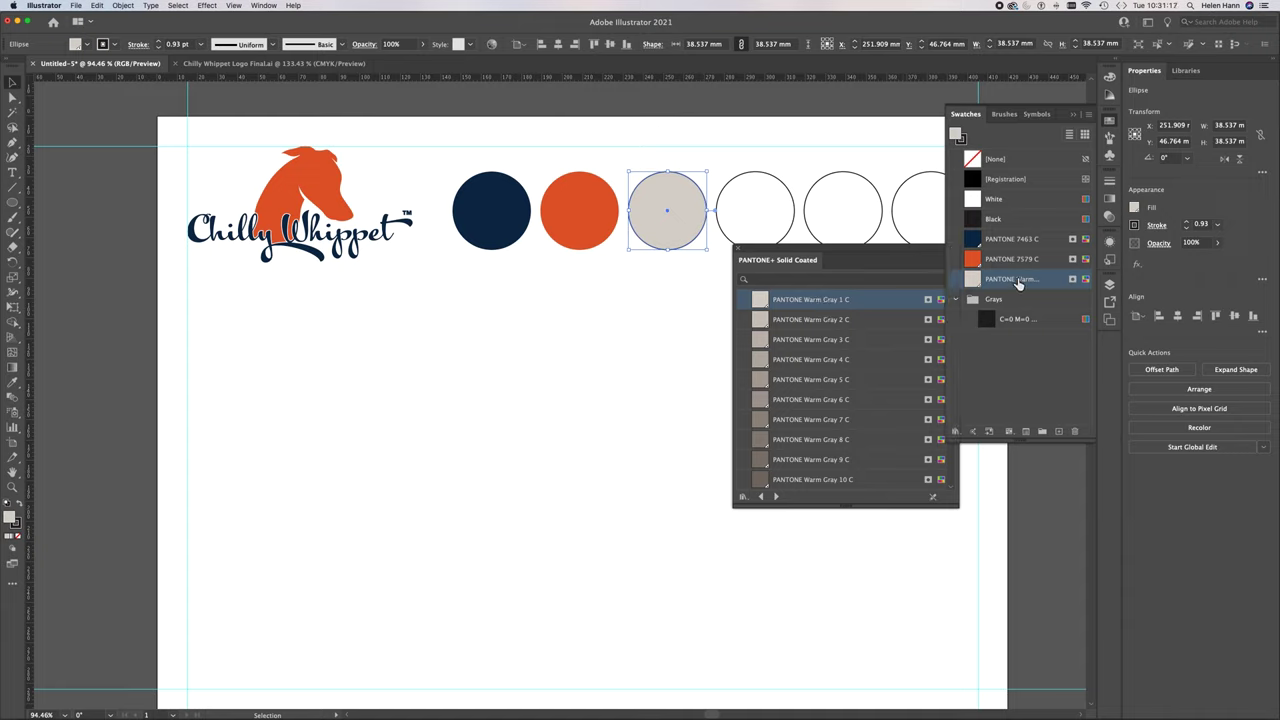
{"action": "left_click", "coordinate": [963, 142]}
{"action": "left_click", "coordinate": [1024, 165]}
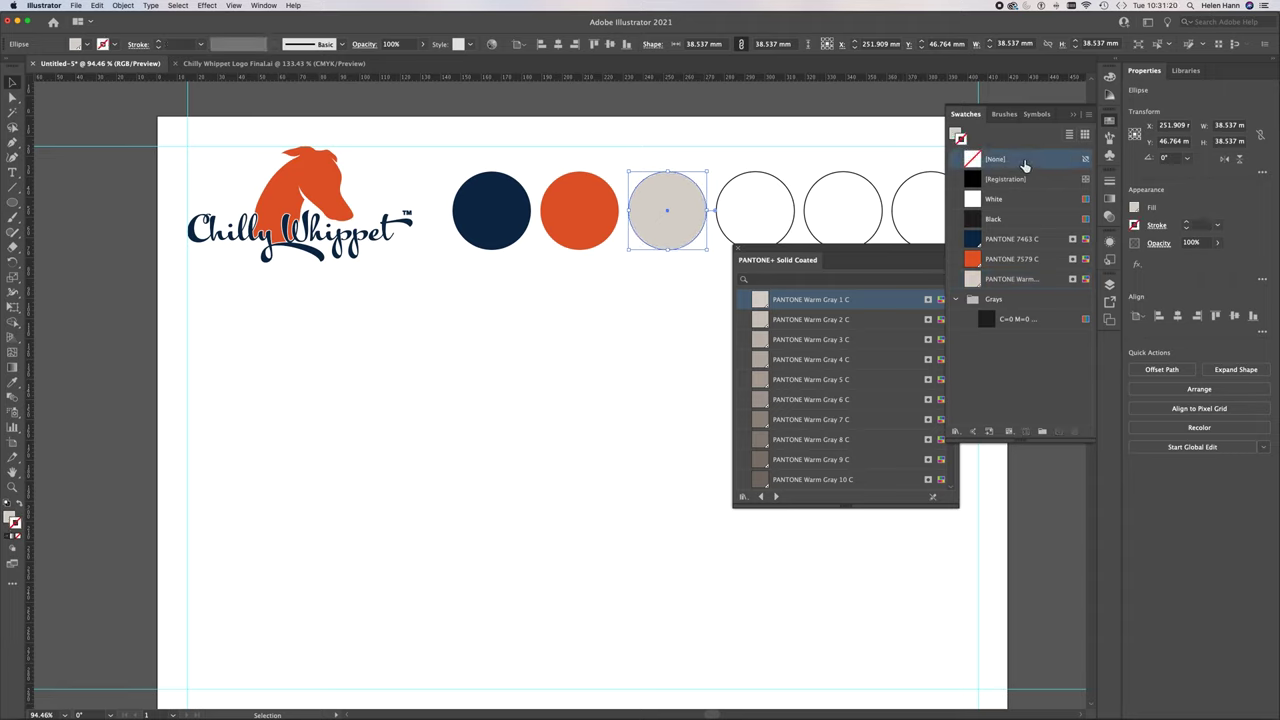
Find PANTONE 575 C in the Solid Coated library, fill the fourth circle with it and remove the circle's stroke
{"action": "left_click", "coordinate": [758, 196]}
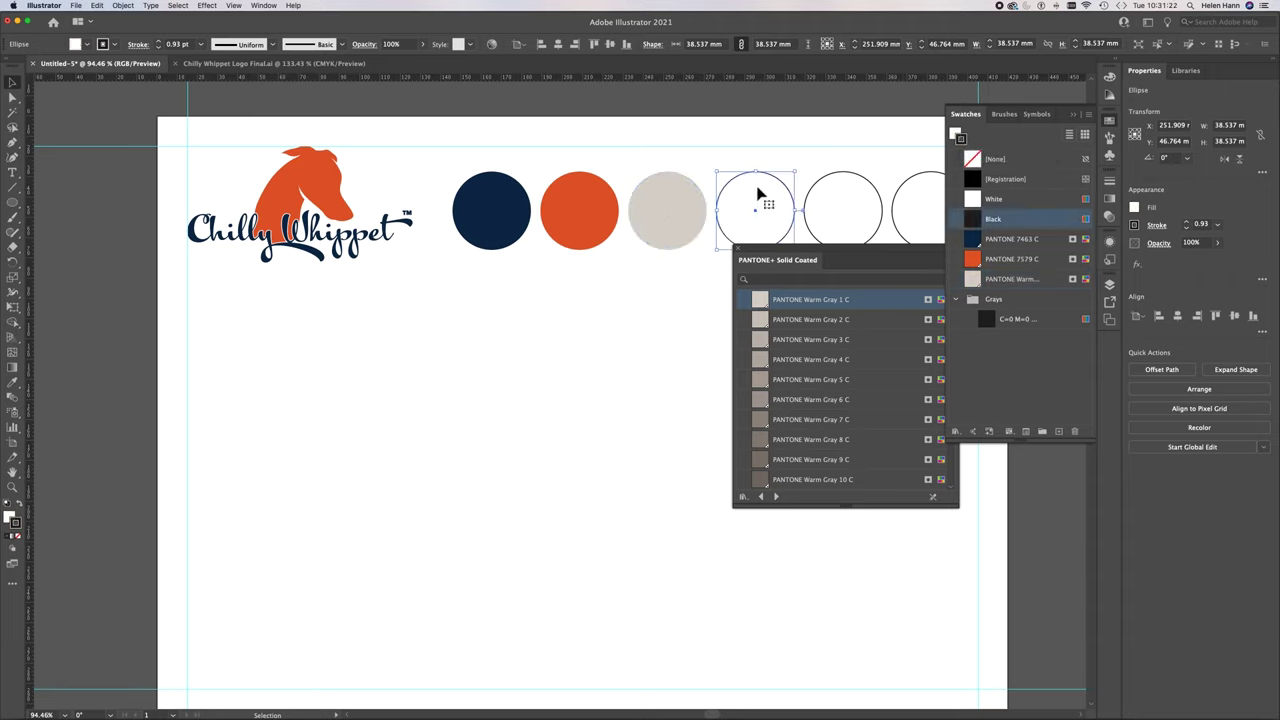
{"action": "left_click", "coordinate": [834, 279]}
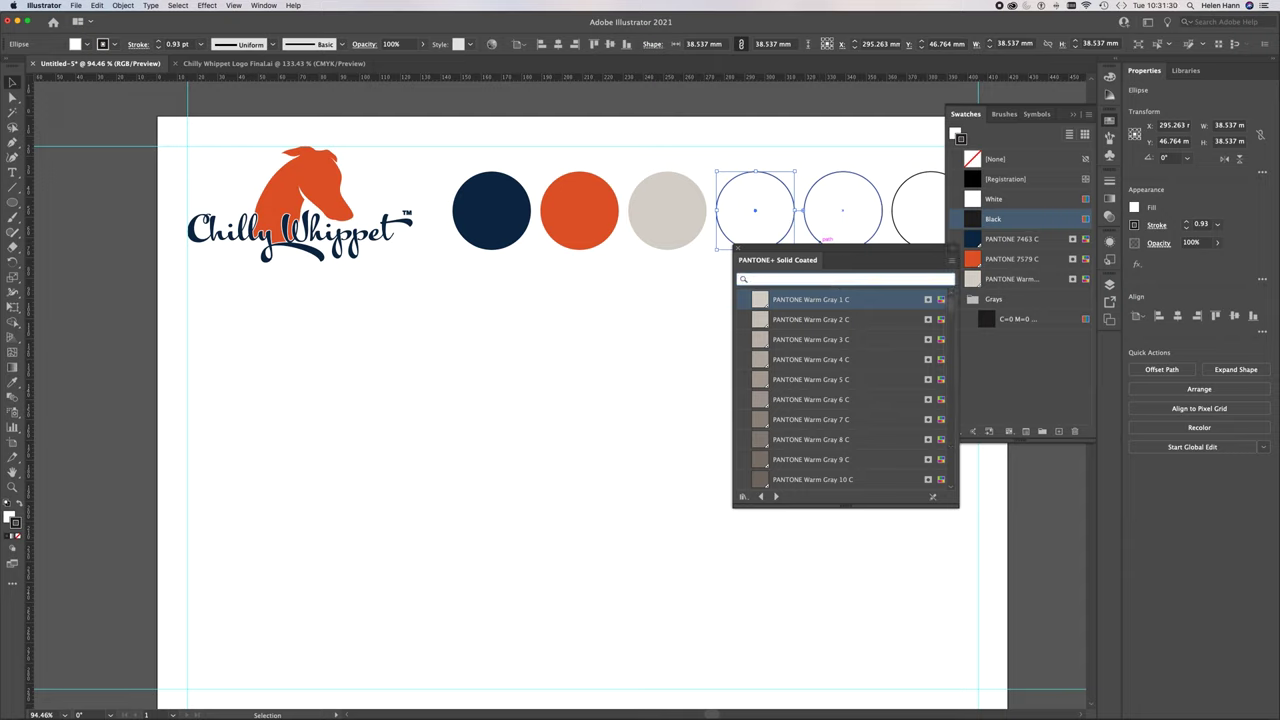
{"action": "type", "text": "575"}
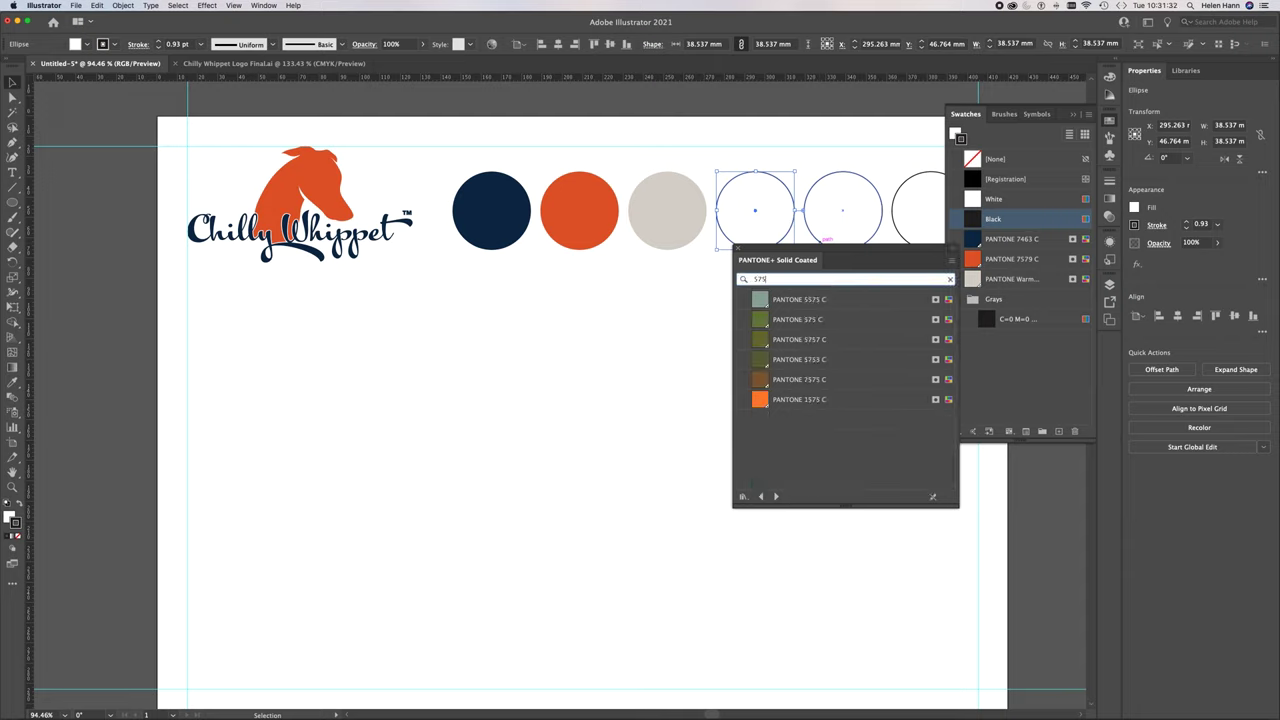
{"action": "left_click", "coordinate": [766, 323]}
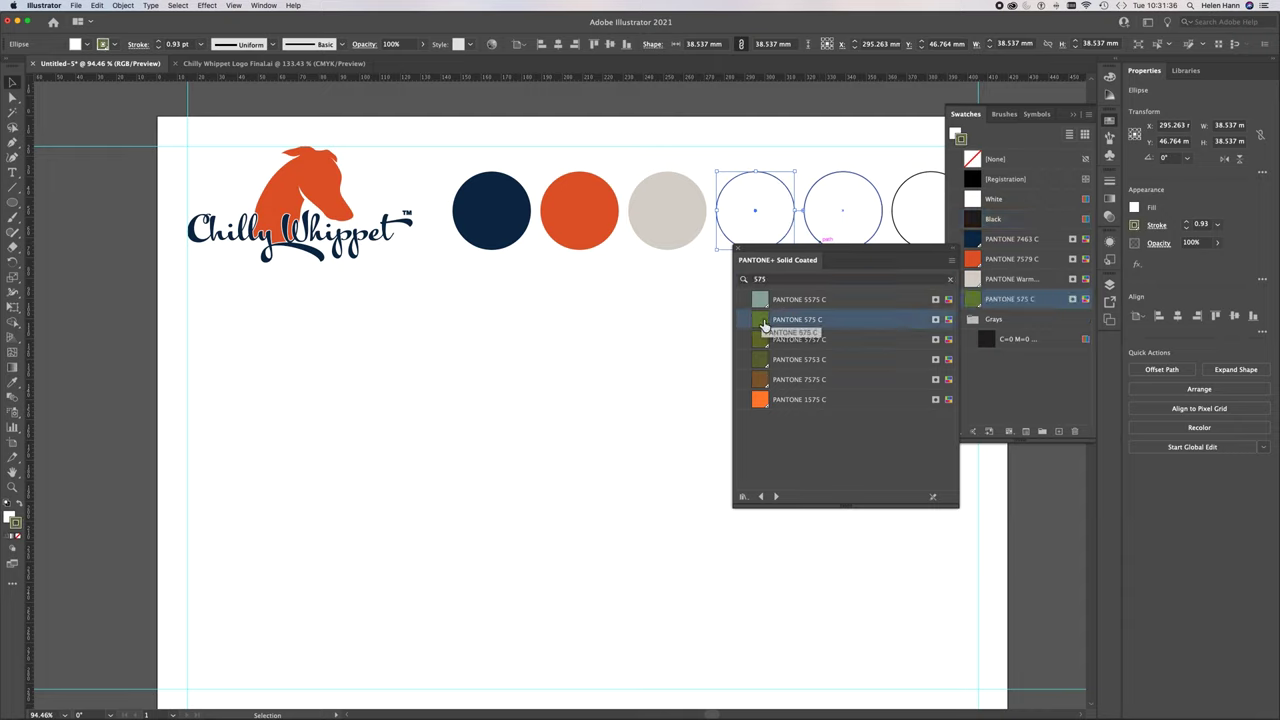
{"action": "left_click", "coordinate": [956, 134]}
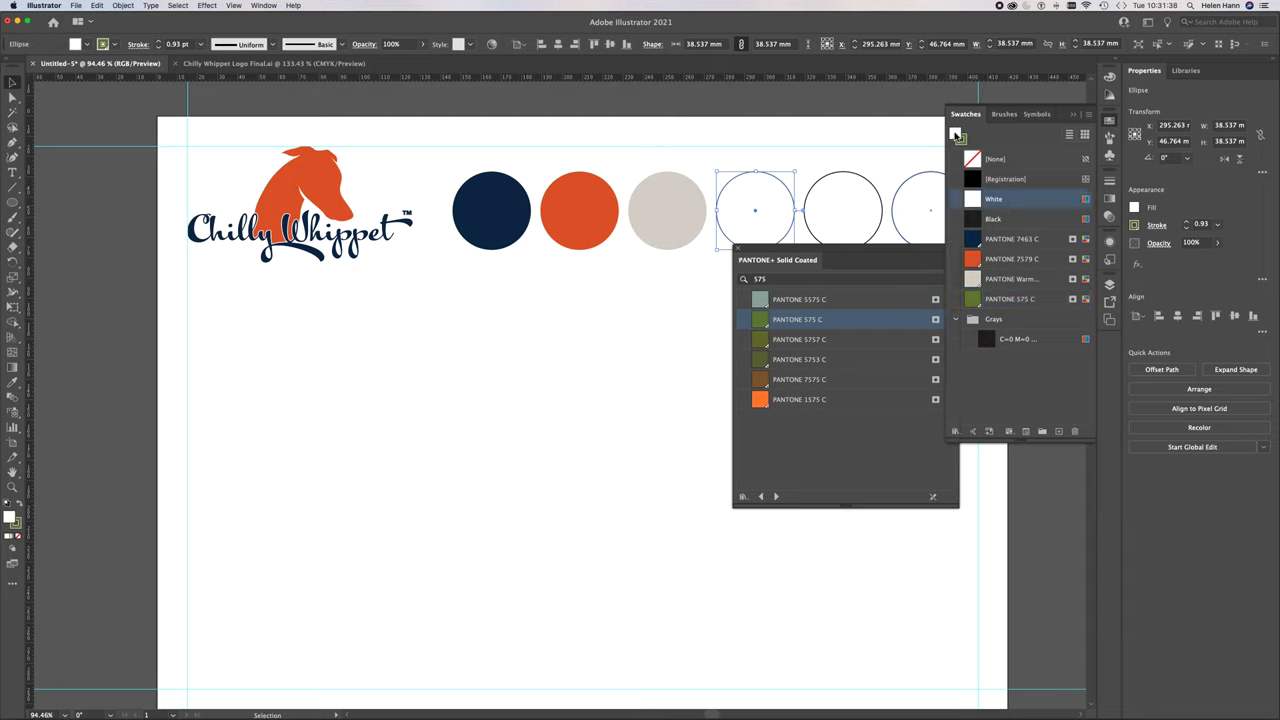
{"action": "left_click", "coordinate": [766, 320]}
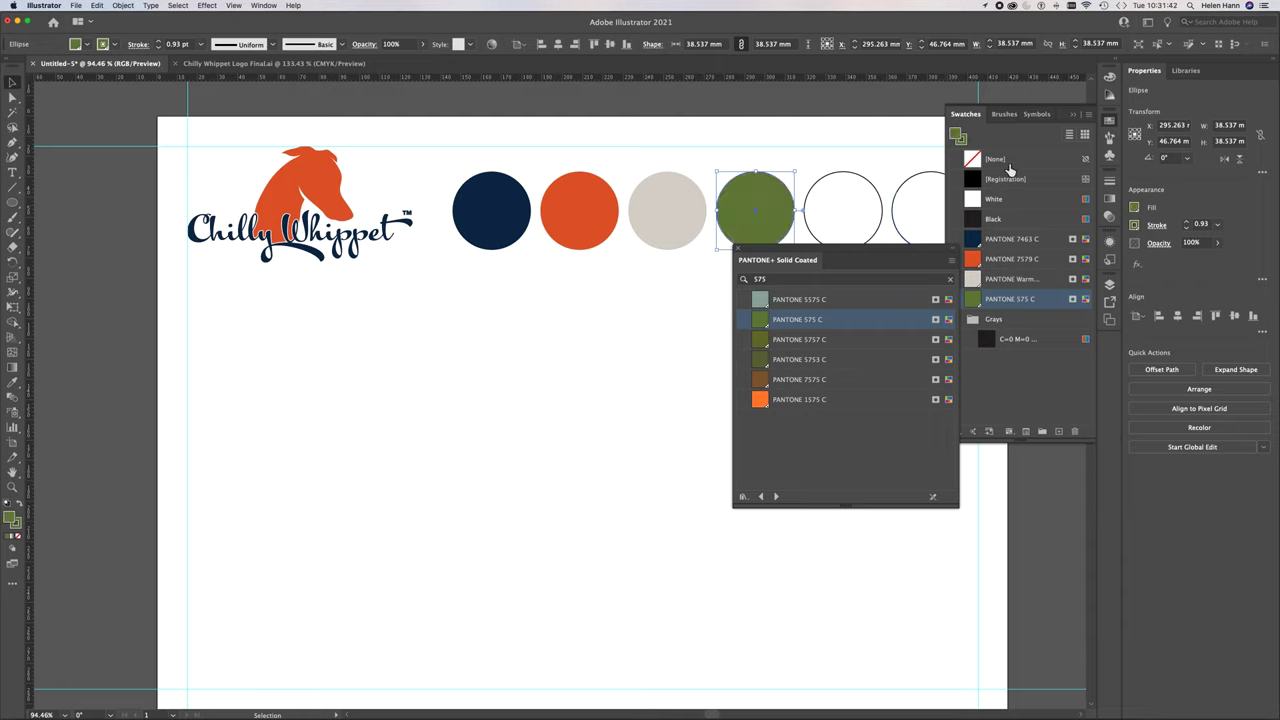
{"action": "left_click", "coordinate": [963, 145]}
{"action": "left_click", "coordinate": [976, 158]}
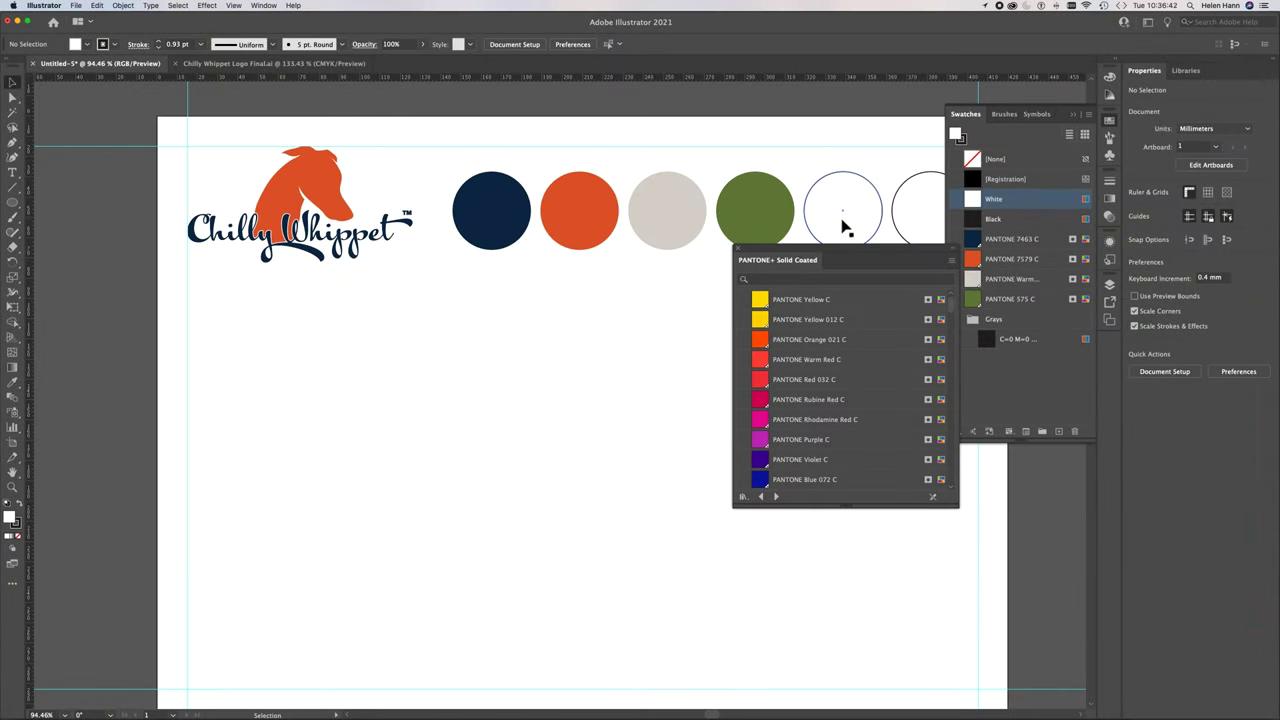
Find PANTONE 7589 C in the Solid Coated library, fill the fifth circle with it and remove the circle's stroke
{"action": "left_click", "coordinate": [797, 279]}
{"action": "type", "text": "7"}
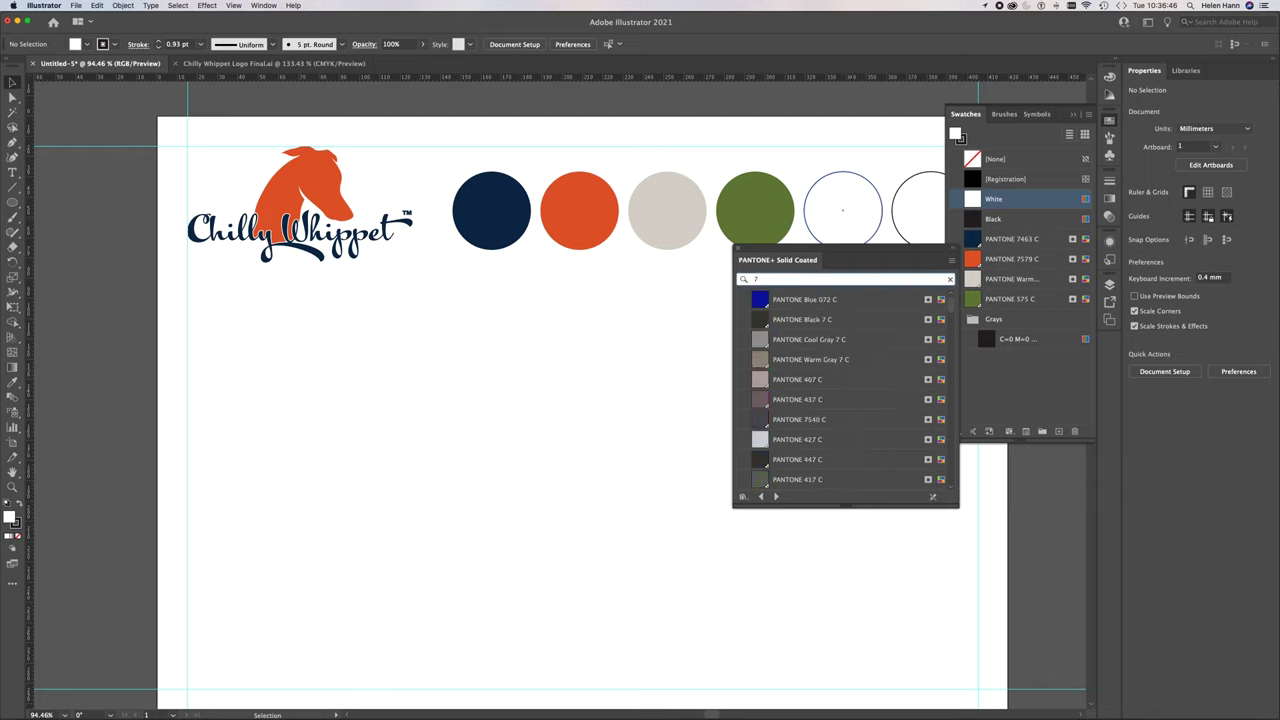
{"action": "type", "text": "589"}
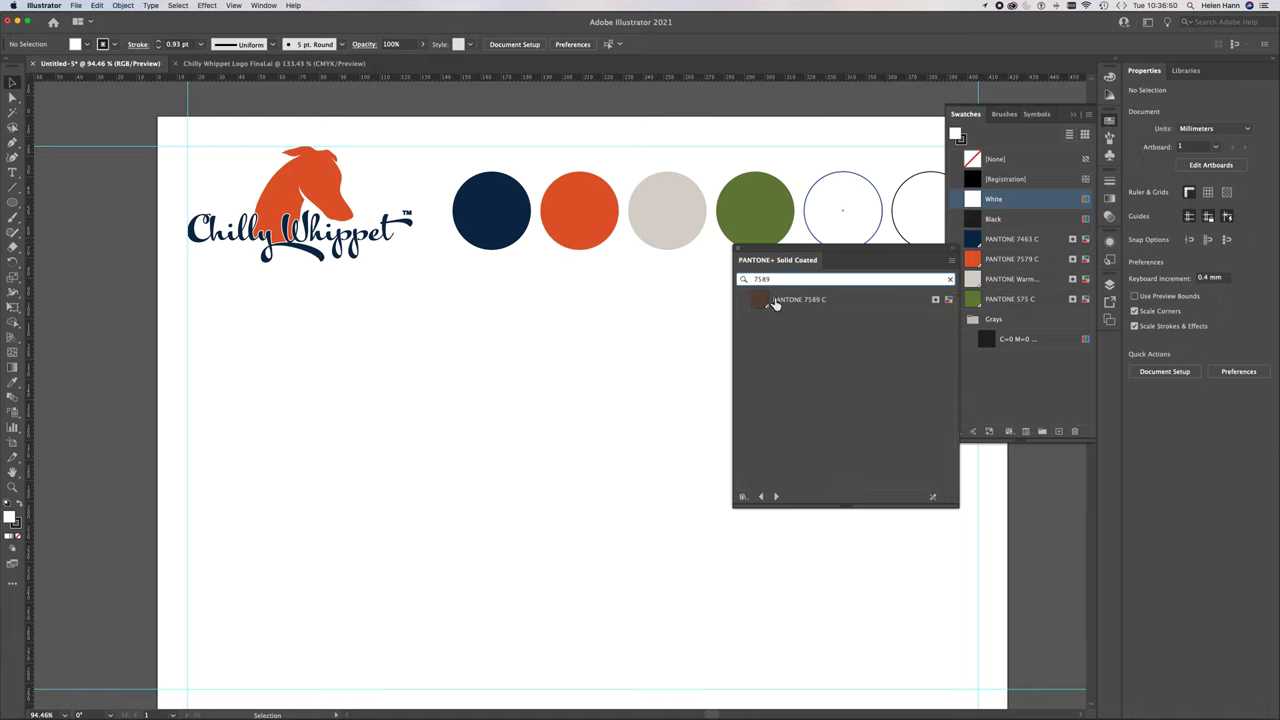
{"action": "left_click", "coordinate": [764, 302]}
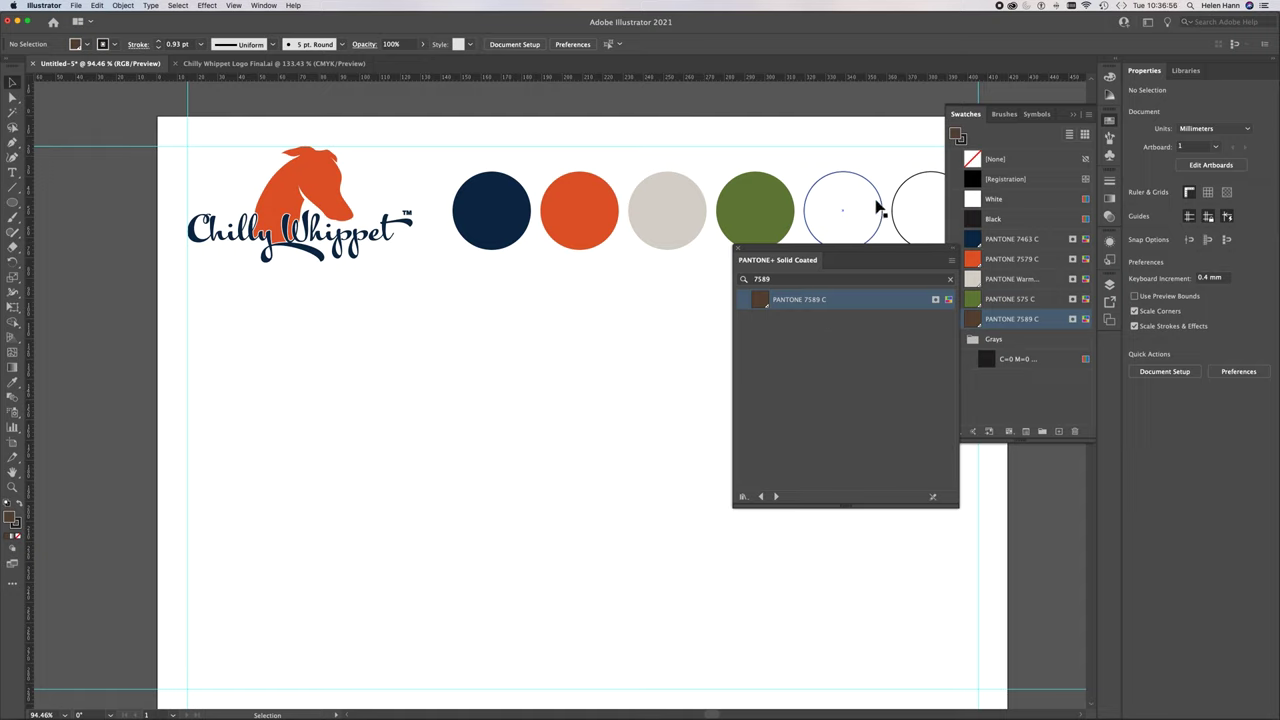
{"action": "left_click", "coordinate": [879, 208]}
{"action": "left_click", "coordinate": [970, 318]}
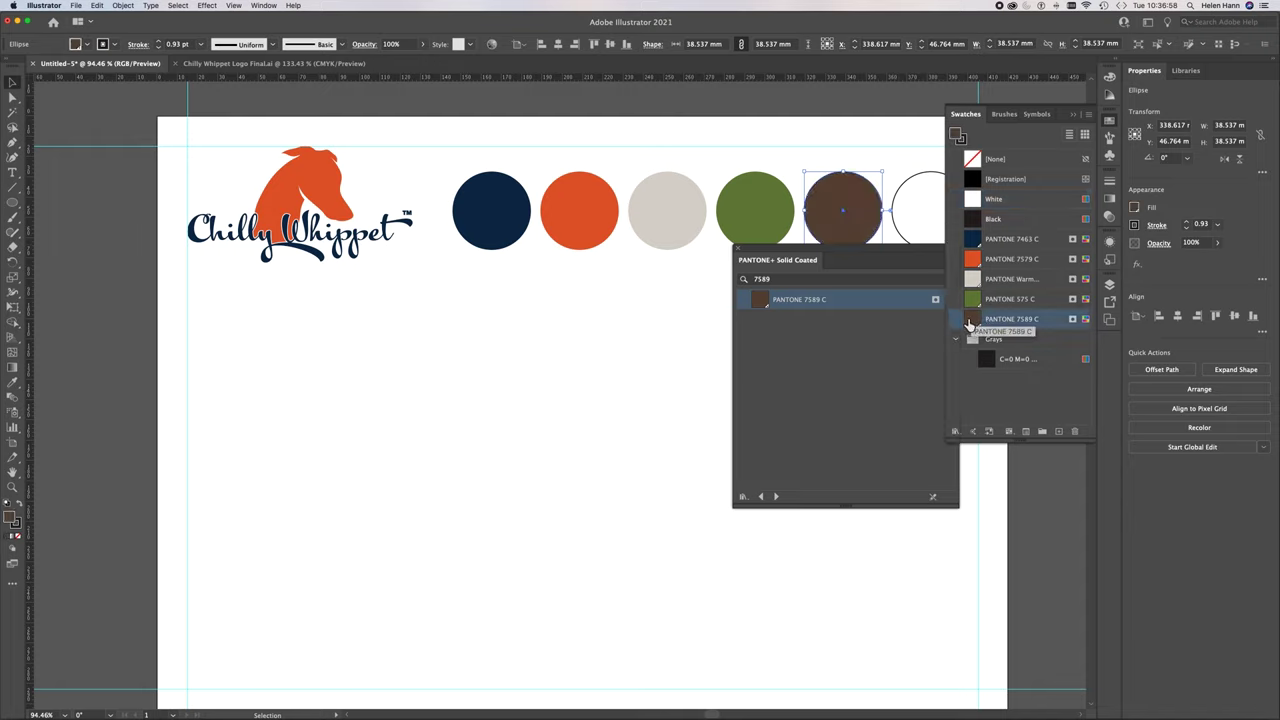
{"action": "left_click", "coordinate": [963, 143]}
{"action": "left_click", "coordinate": [974, 162]}
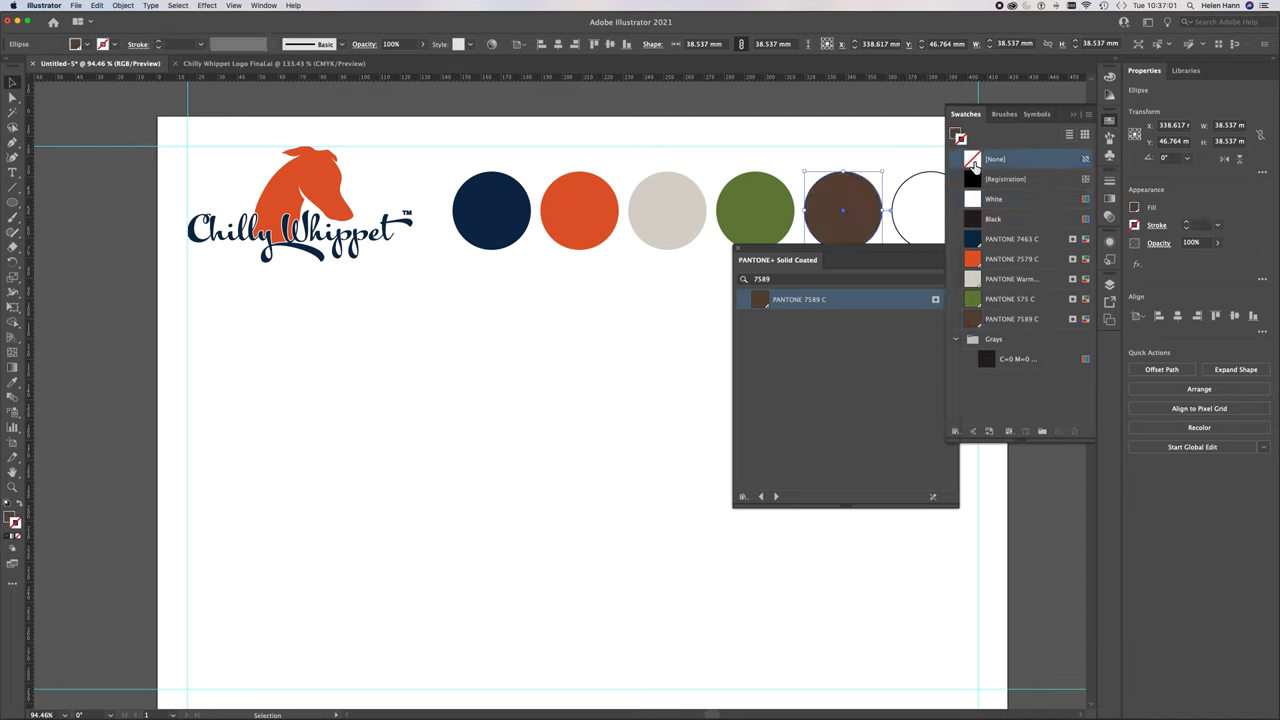
Find PANTONE 5435 C in the Solid Coated library, fill the sixth circle with it and remove the circle's stroke
{"action": "left_click", "coordinate": [916, 202]}
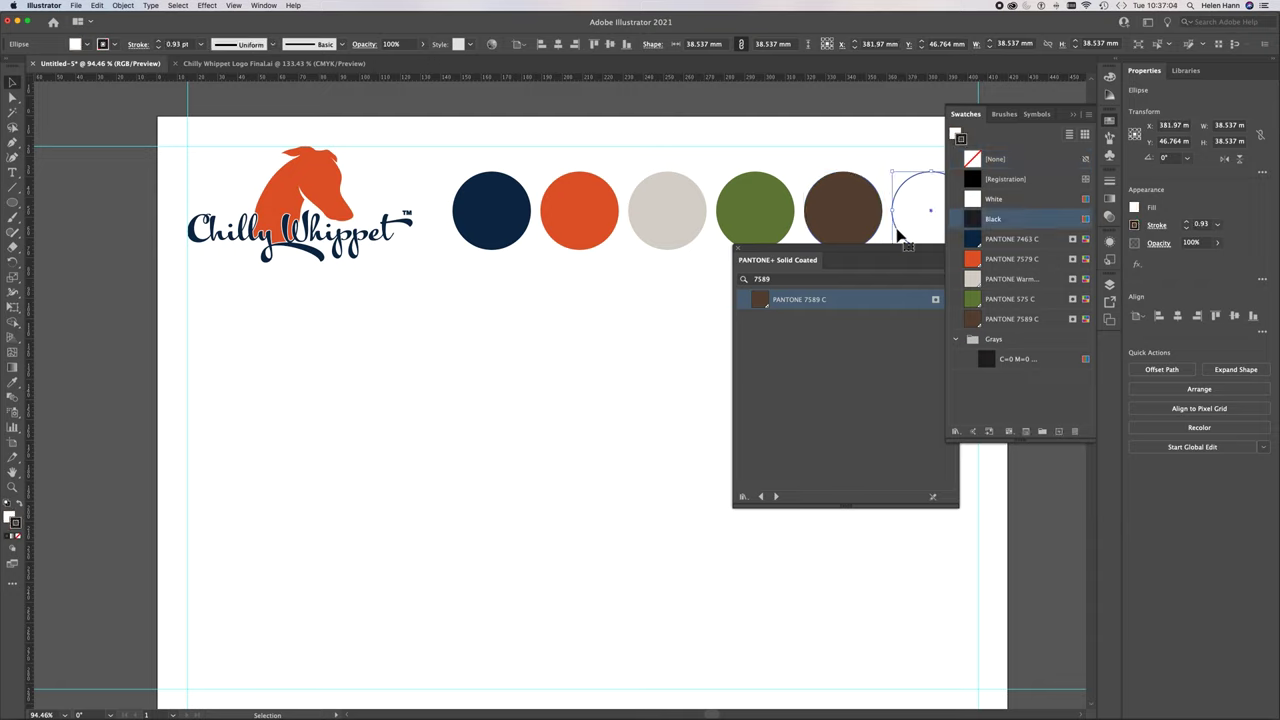
{"action": "left_click", "coordinate": [806, 278]}
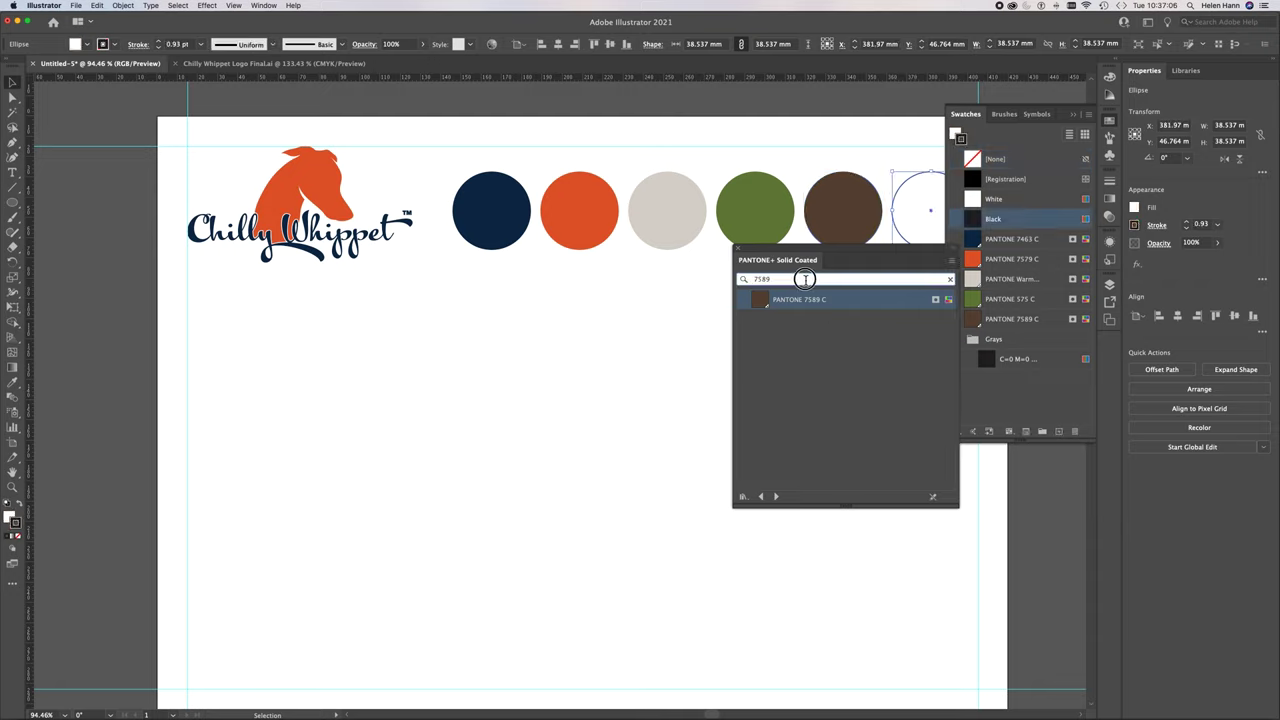
{"action": "type", "text": "54"}
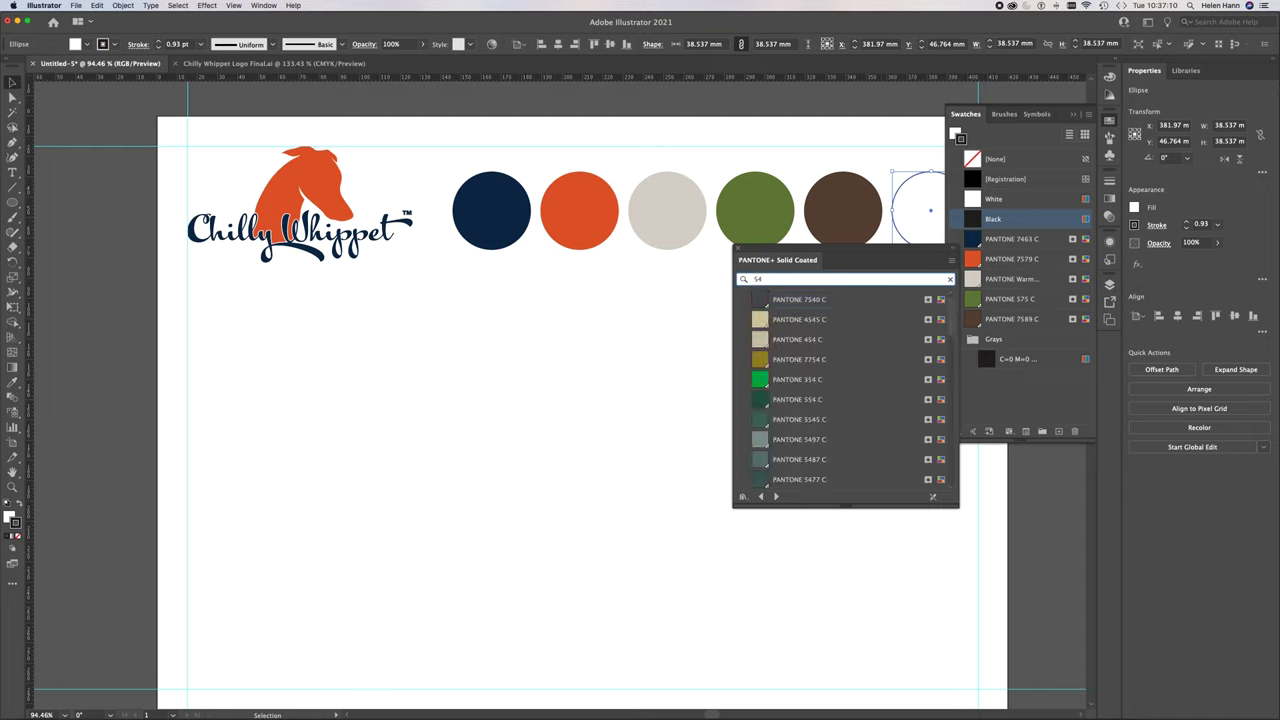
{"action": "type", "text": "35"}
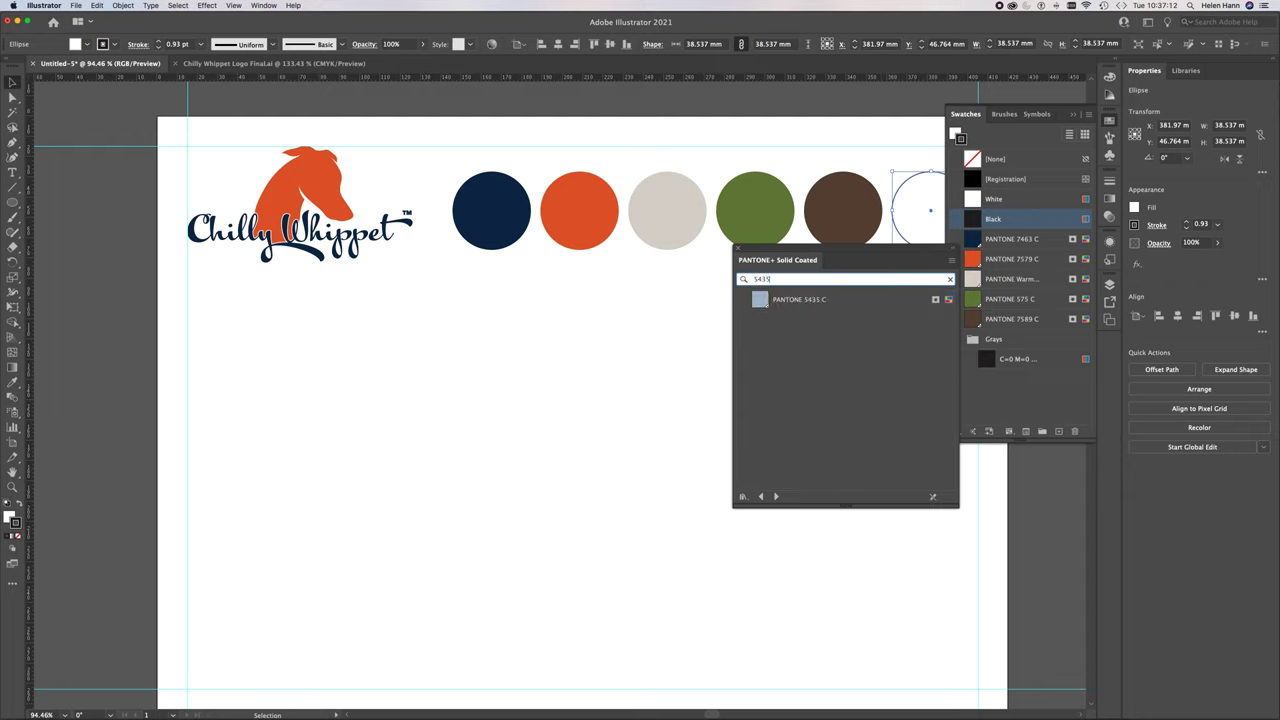
{"action": "left_click", "coordinate": [765, 303]}
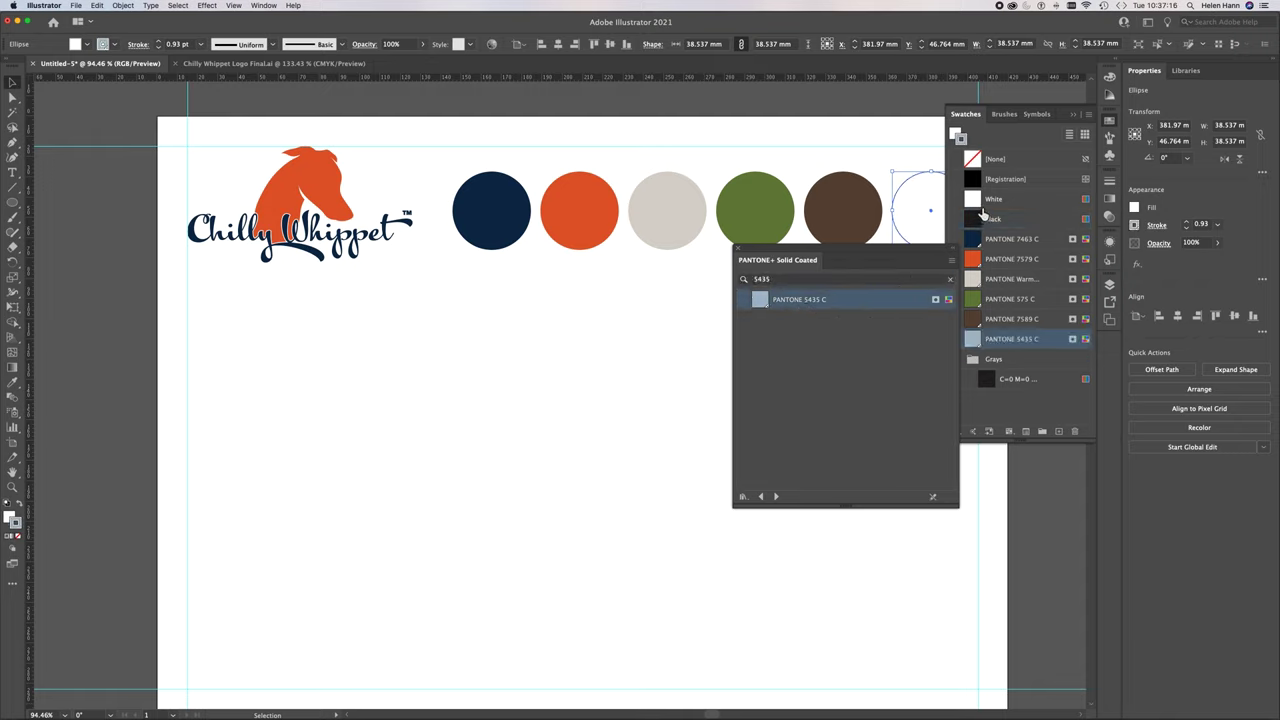
{"action": "key", "text": "x"}
{"action": "left_click", "coordinate": [974, 339]}
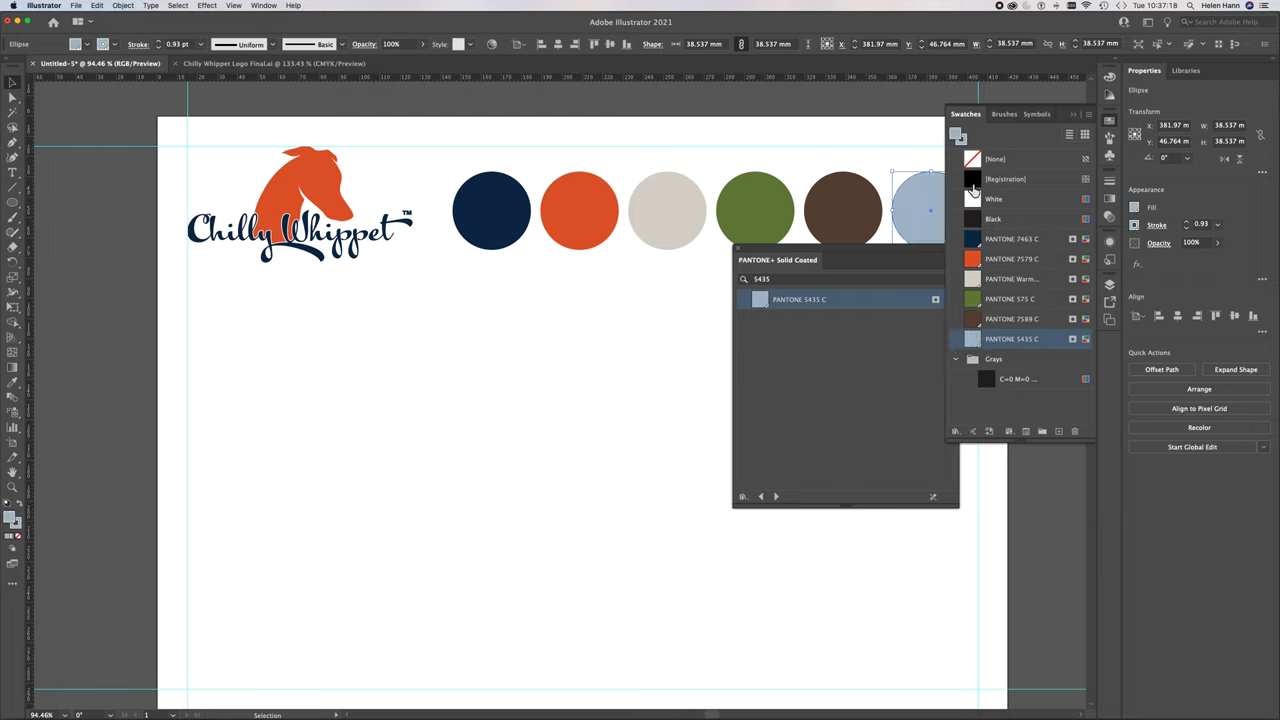
{"action": "left_click", "coordinate": [962, 140]}
{"action": "left_click", "coordinate": [1000, 162]}
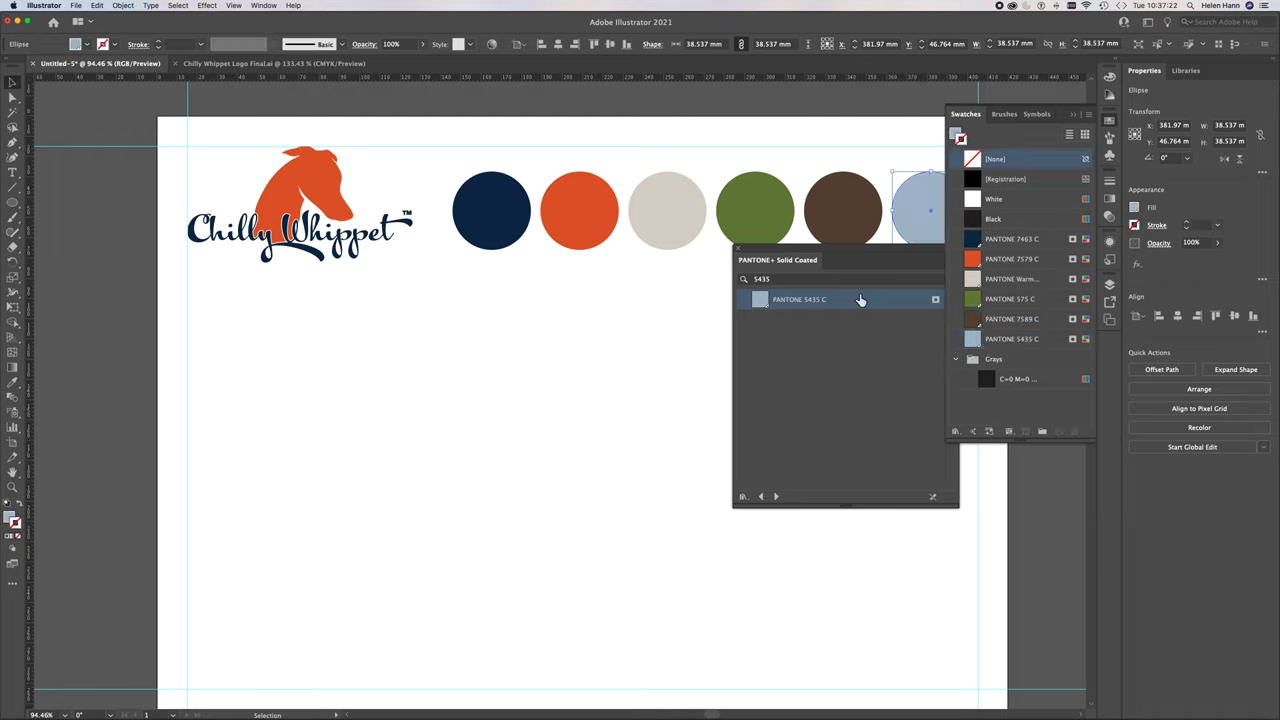
Close the PANTONE+ Solid Coated library, deselect the sixth circle and collapse the Swatches view
{"action": "left_click", "coordinate": [741, 255]}
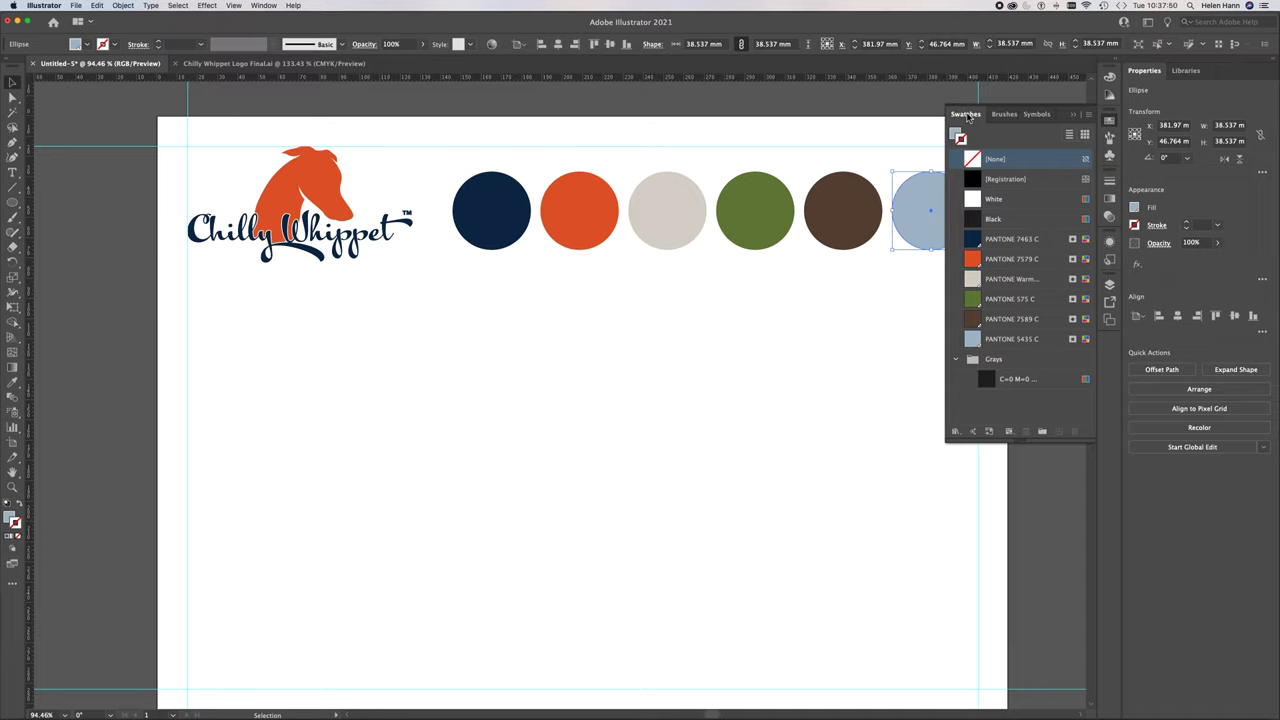
{"action": "left_click", "coordinate": [912, 134]}
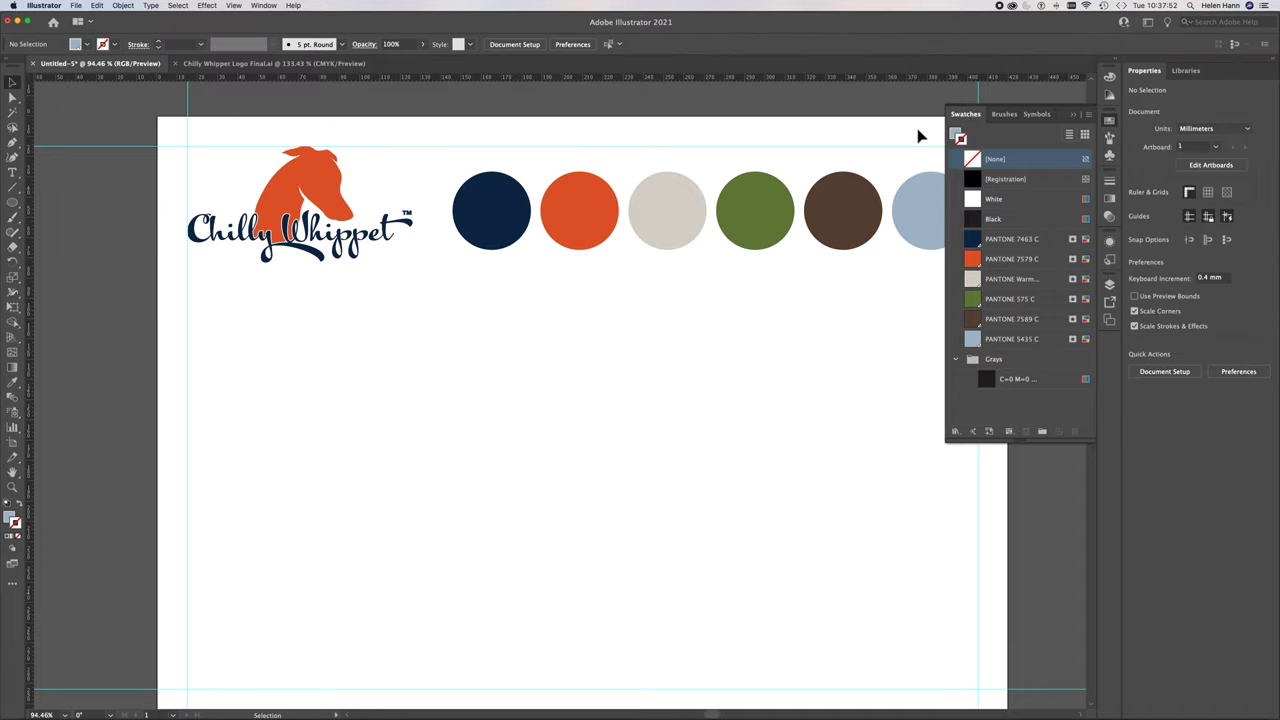
{"action": "left_click", "coordinate": [963, 116]}
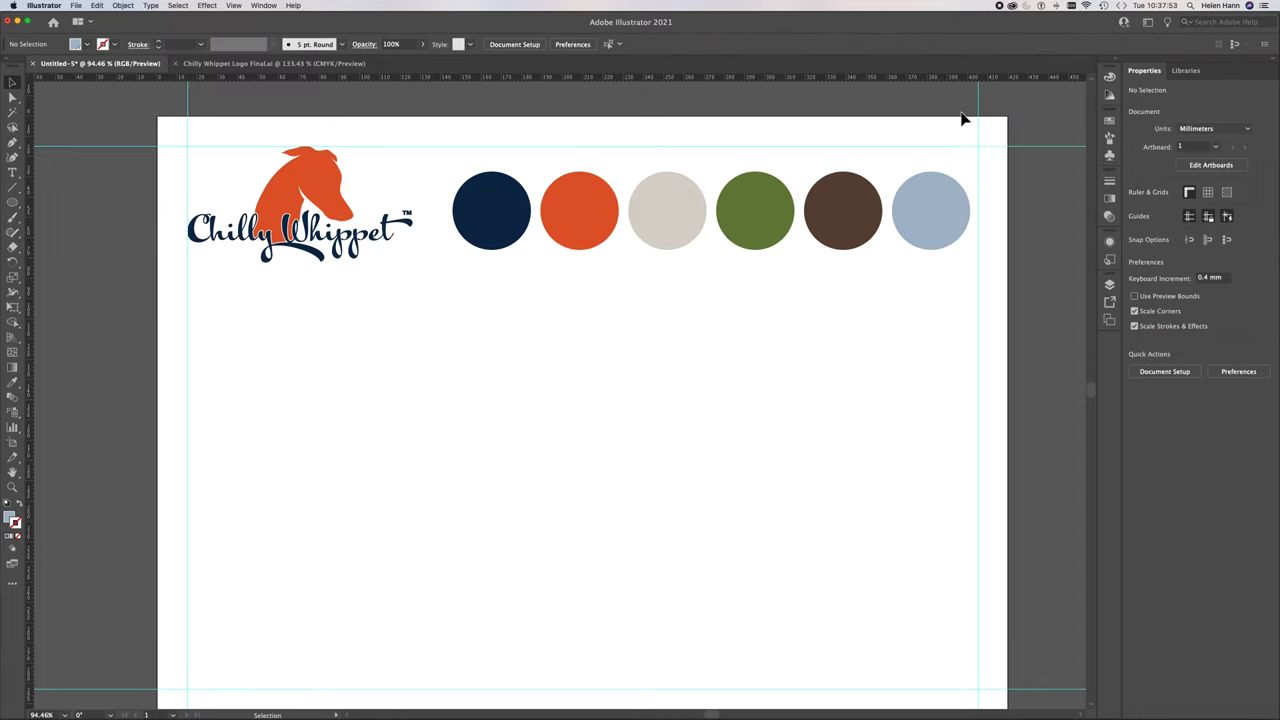
Check the sixth circle's fill colour values in the Color Picker and keep the existing colour
{"action": "left_click", "coordinate": [921, 232]}
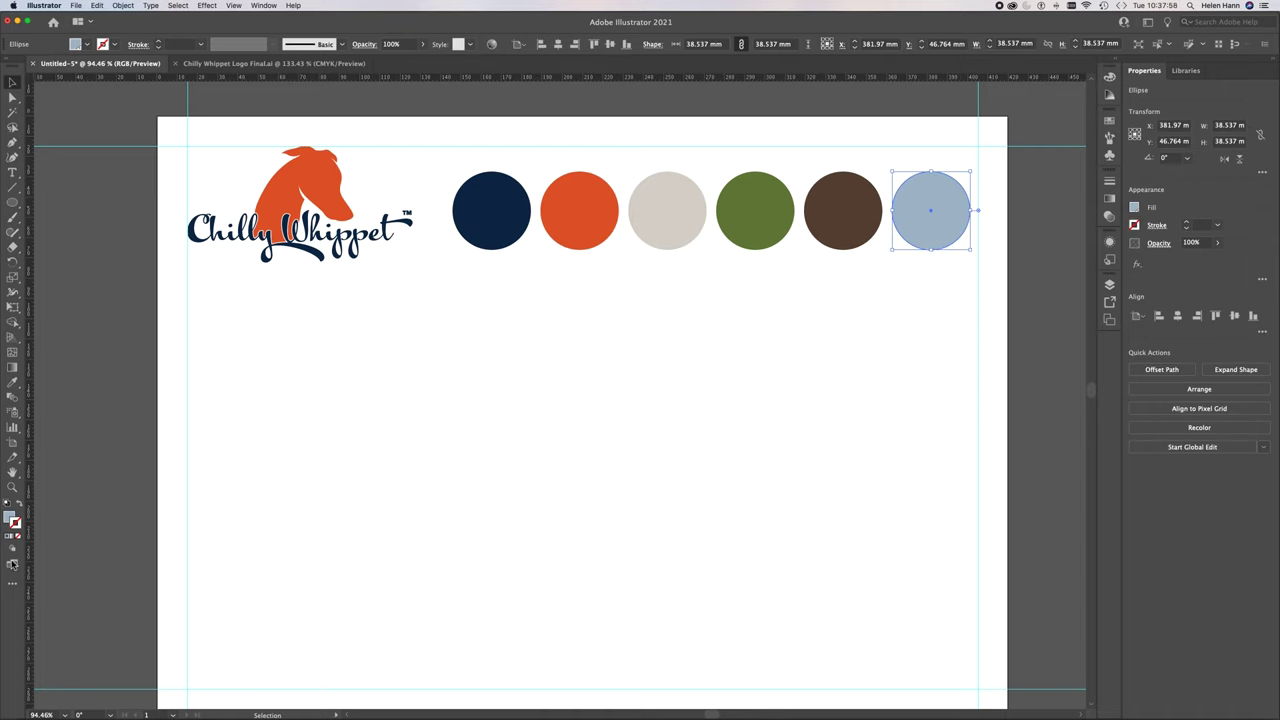
{"action": "left_click", "coordinate": [11, 517]}
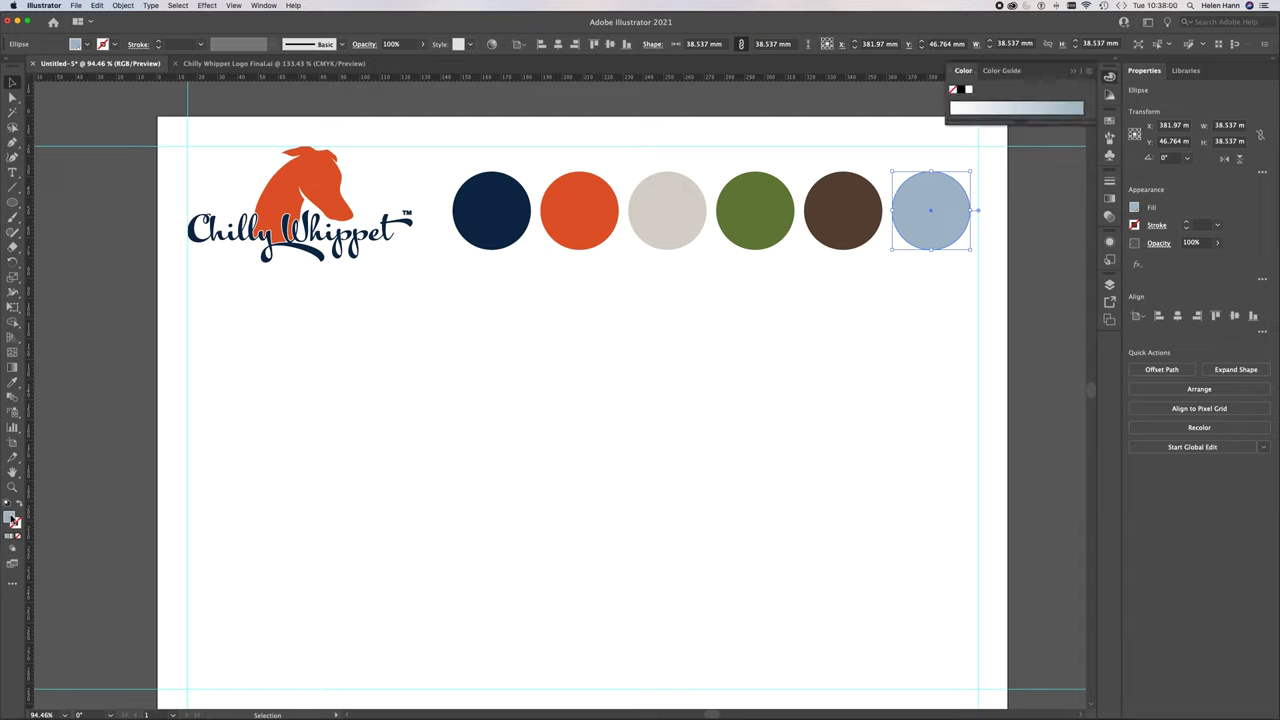
{"action": "double_click", "coordinate": [11, 518]}
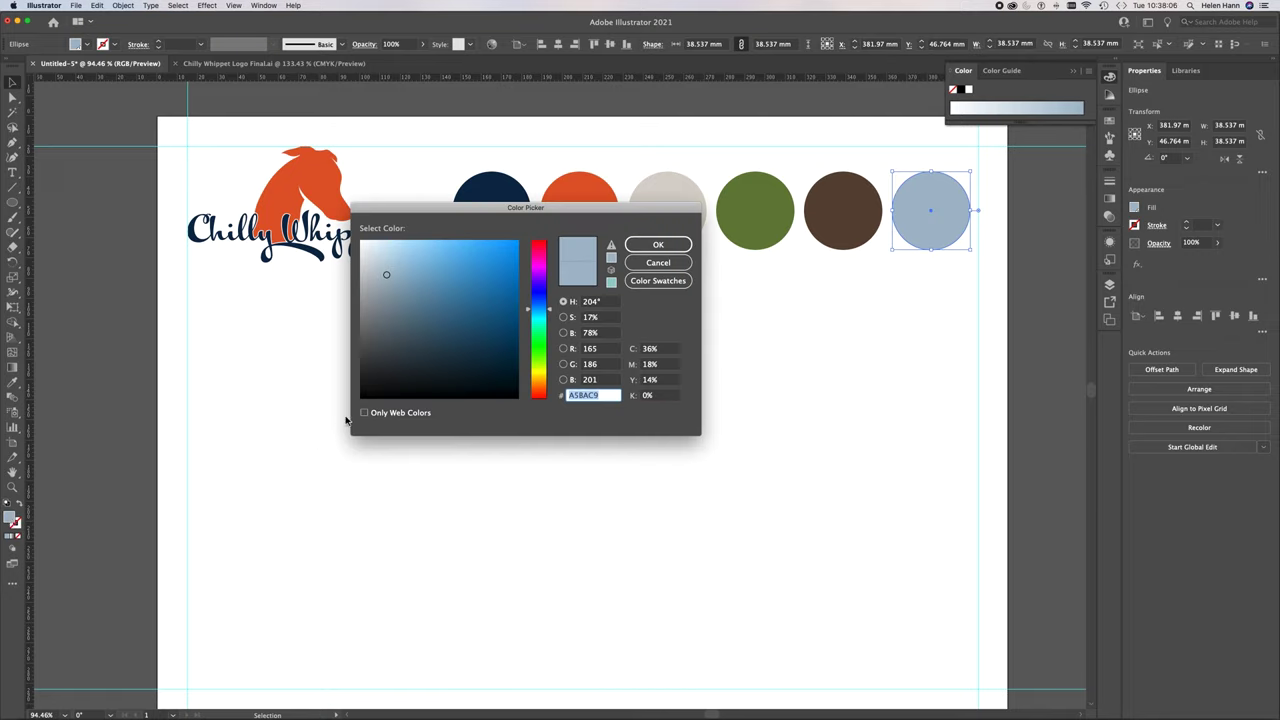
{"action": "left_click", "coordinate": [386, 275]}
{"action": "key", "text": "Return"}
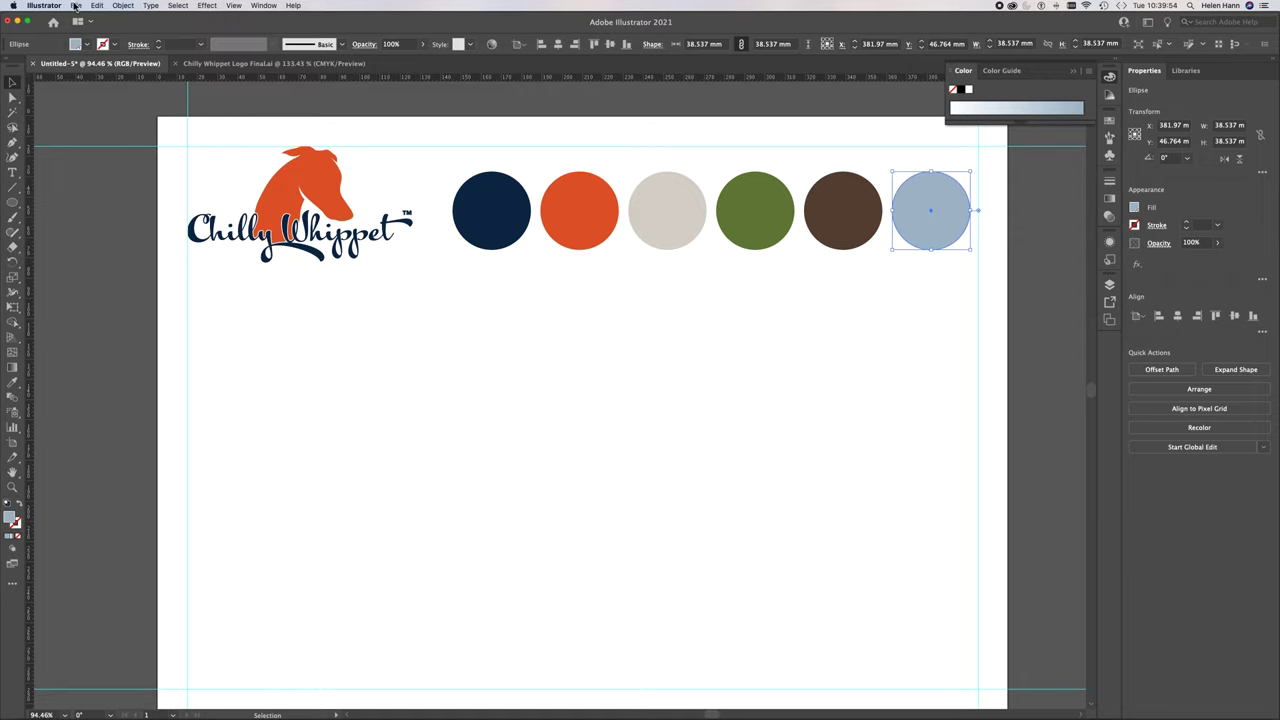
Place Modernday heathcliffe trend board.jpg below the logo at the left guide, about 166 x 117 mm
{"action": "left_click", "coordinate": [76, 6]}
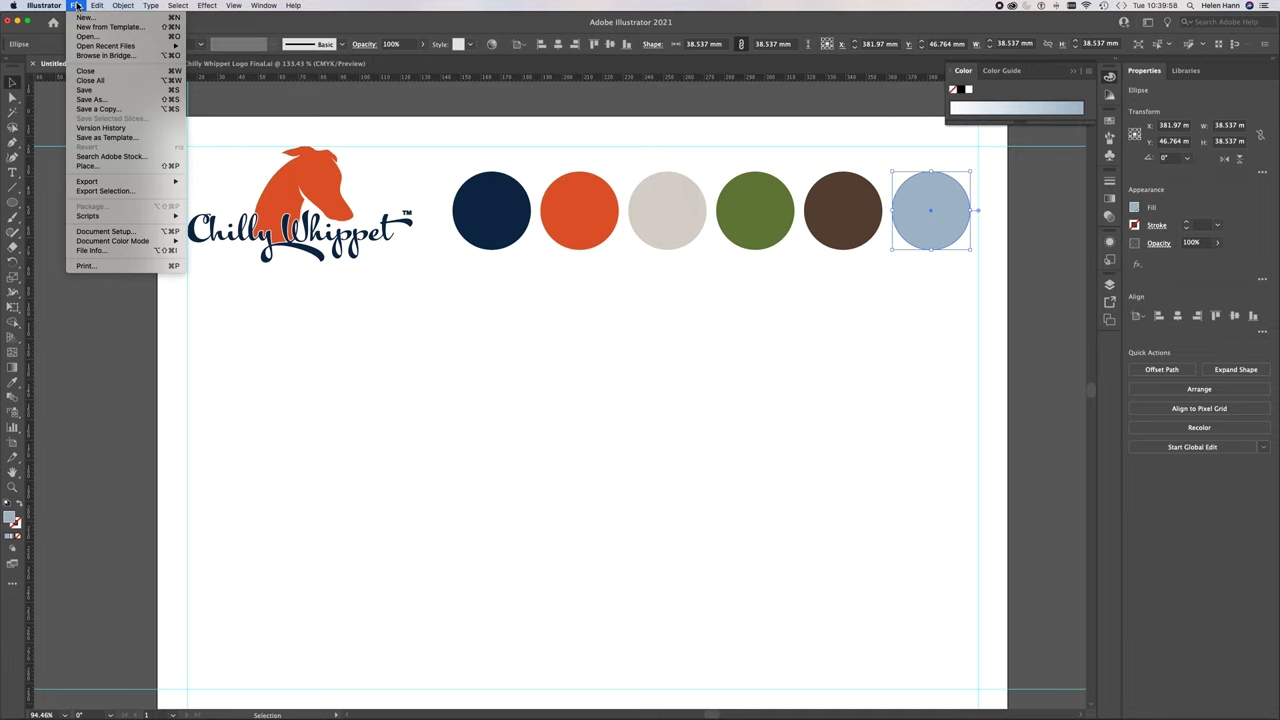
{"action": "left_click", "coordinate": [96, 167]}
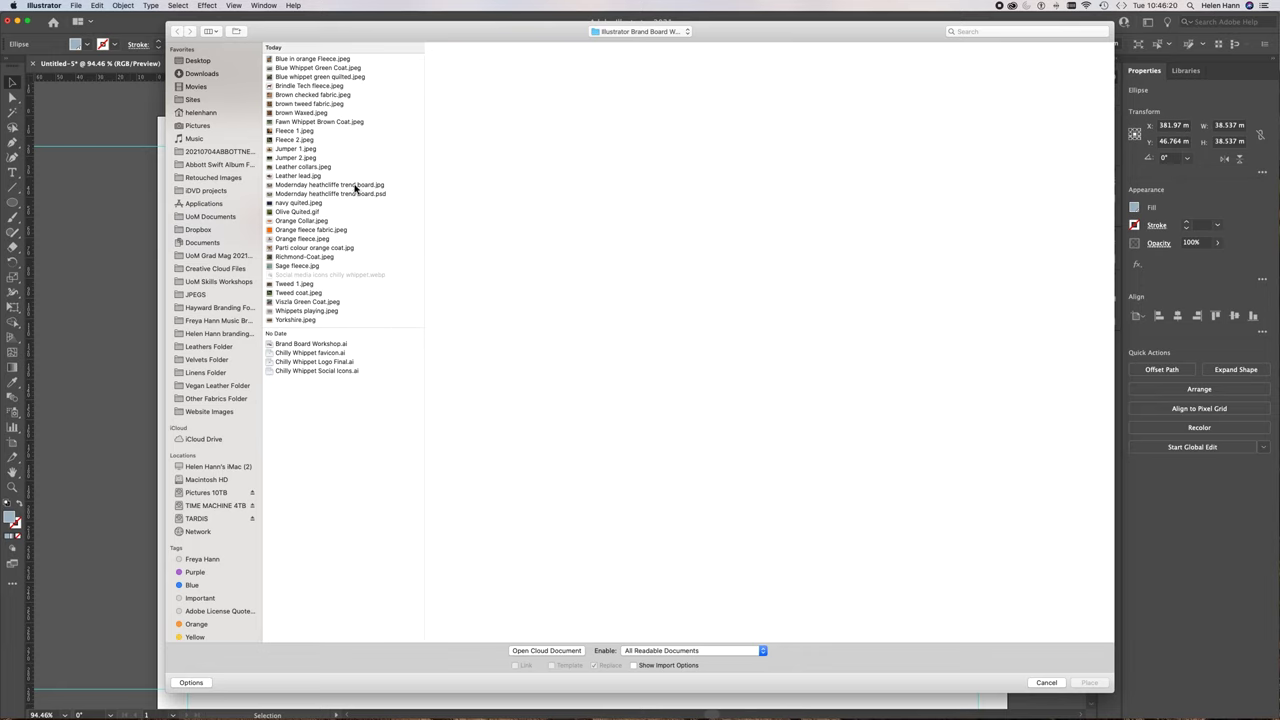
{"action": "left_click", "coordinate": [355, 185]}
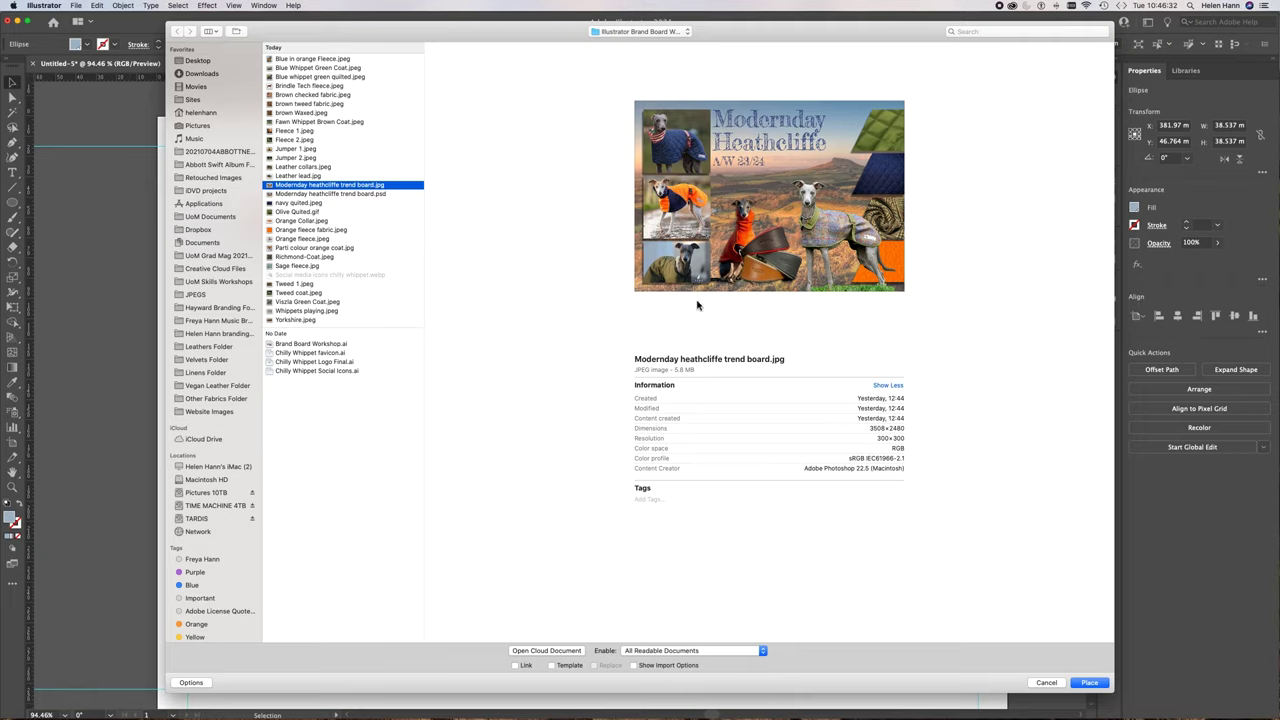
{"action": "left_click", "coordinate": [1089, 682]}
{"action": "left_click_drag", "start_coordinate": [616, 506], "coordinate": [642, 527]}
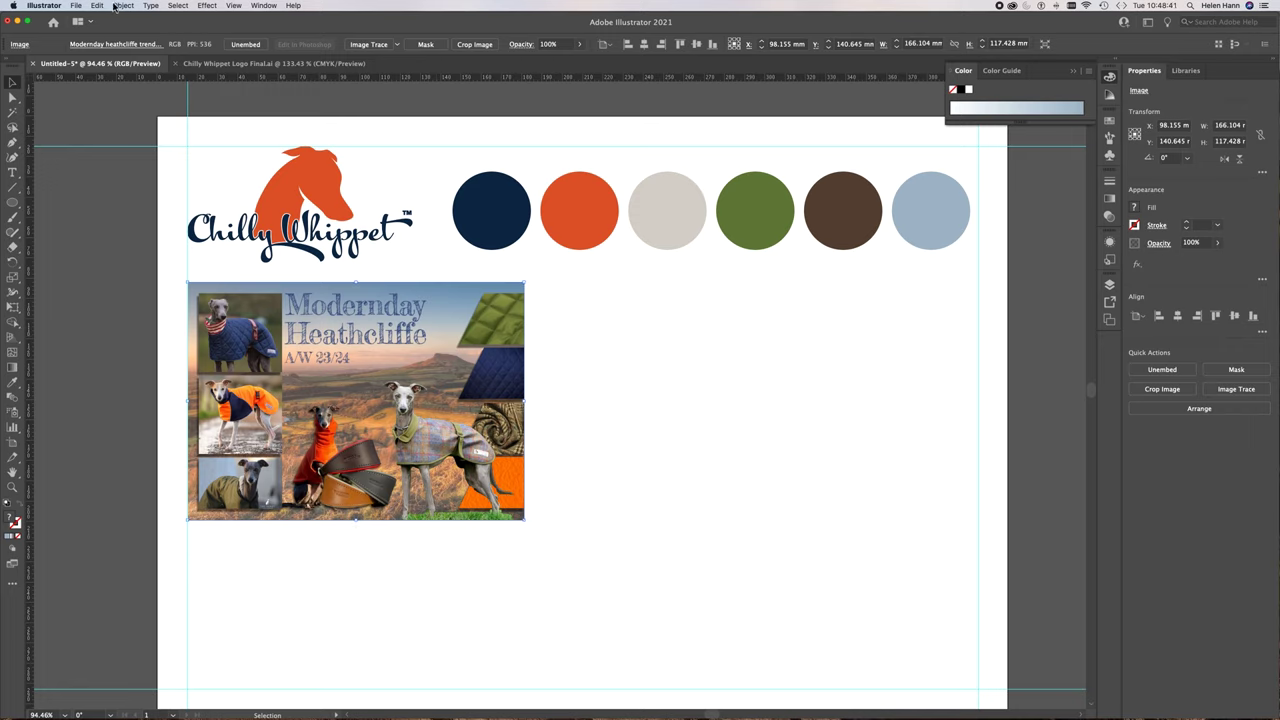
Place Blue whippet green quilted.jpg beside the trend board, top-aligned with it and about 68 mm square
{"action": "left_click", "coordinate": [77, 5]}
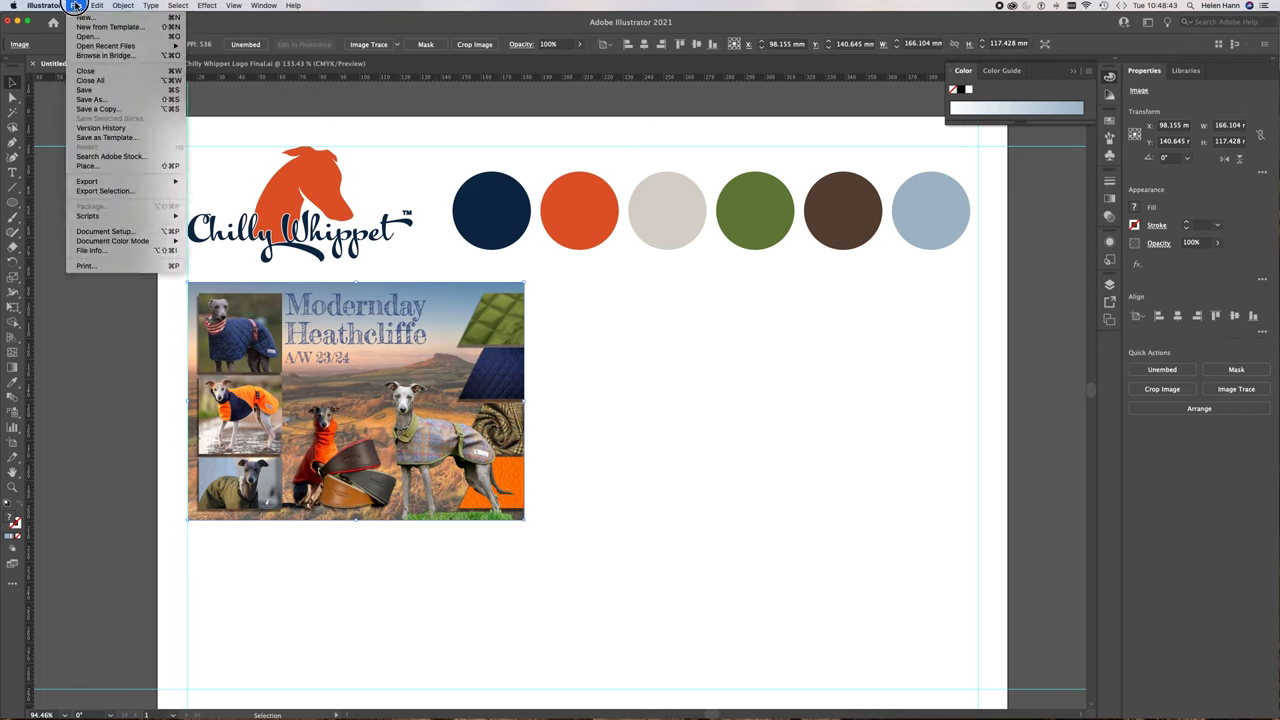
{"action": "left_click", "coordinate": [91, 167]}
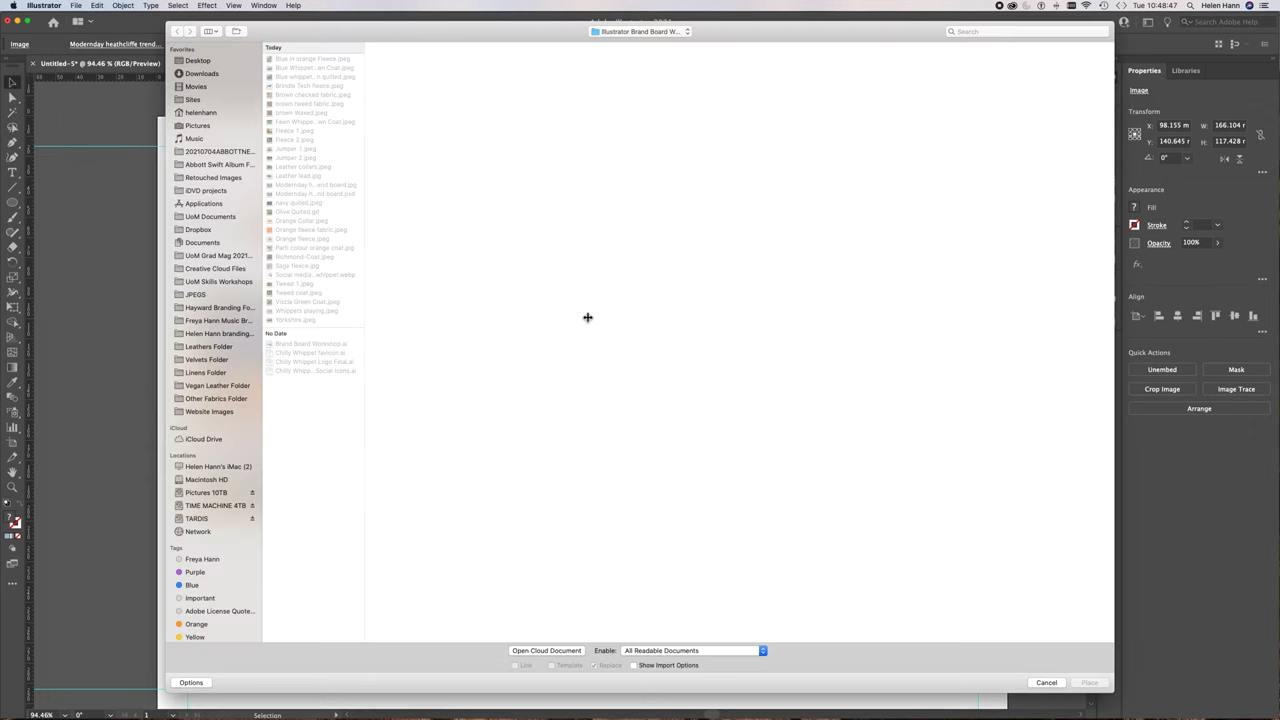
{"action": "left_click", "coordinate": [309, 61]}
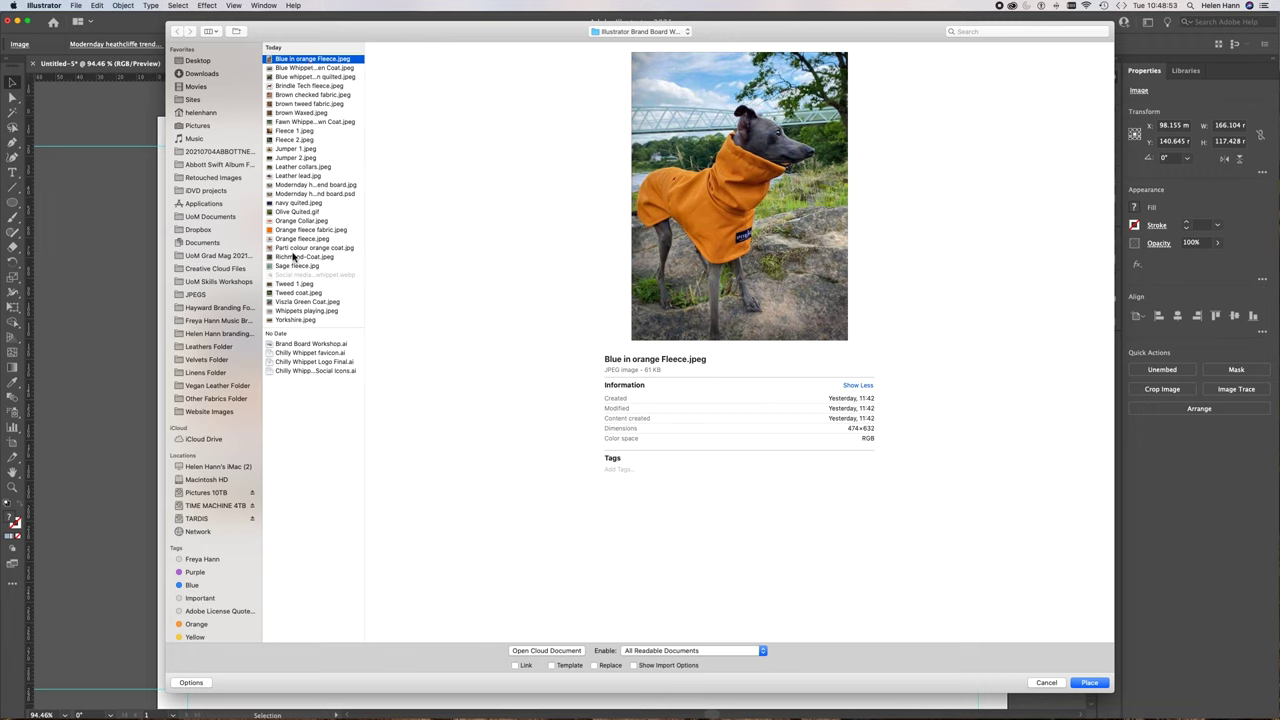
{"action": "left_click", "coordinate": [299, 77]}
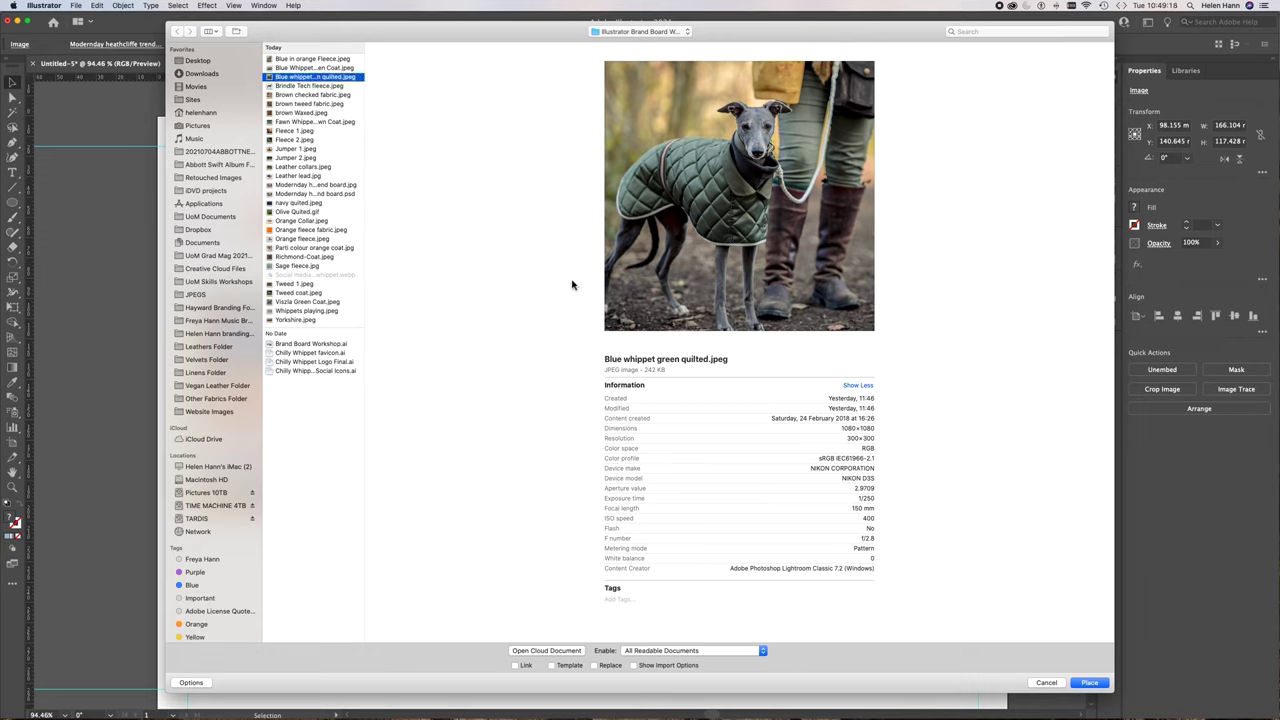
{"action": "left_click", "coordinate": [1090, 683]}
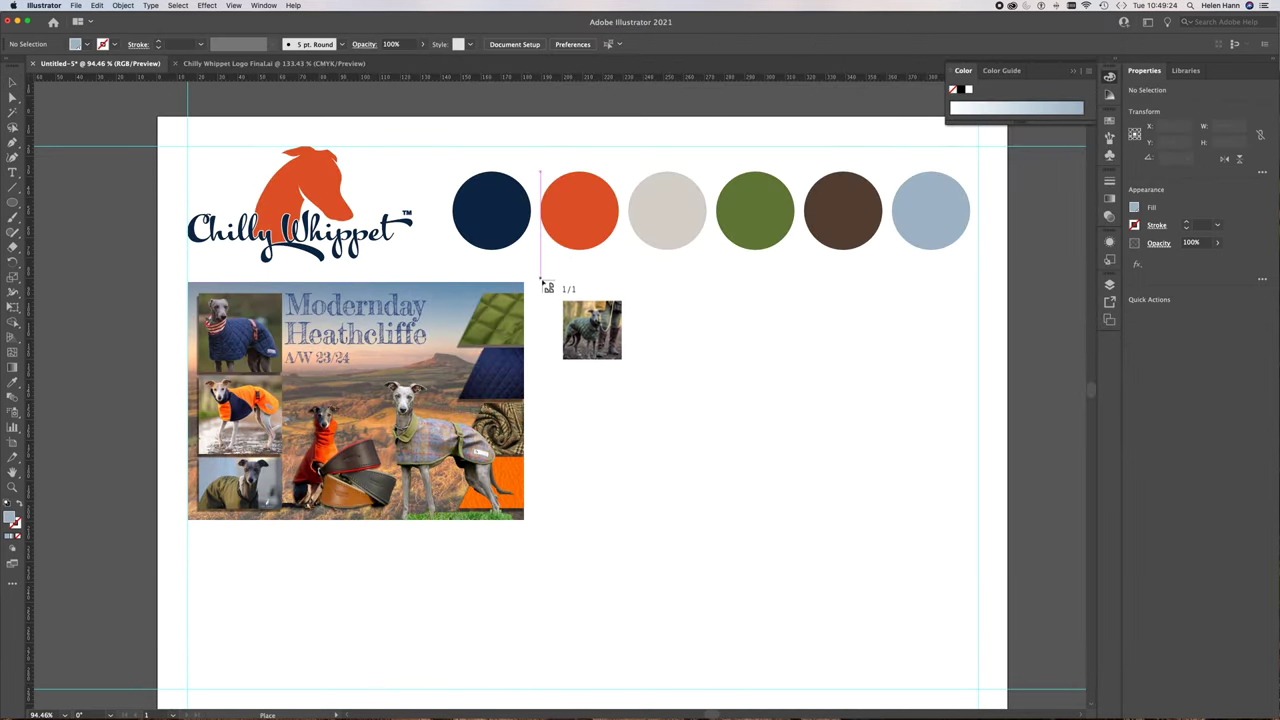
{"action": "left_click_drag", "start_coordinate": [545, 286], "coordinate": [714, 428]}
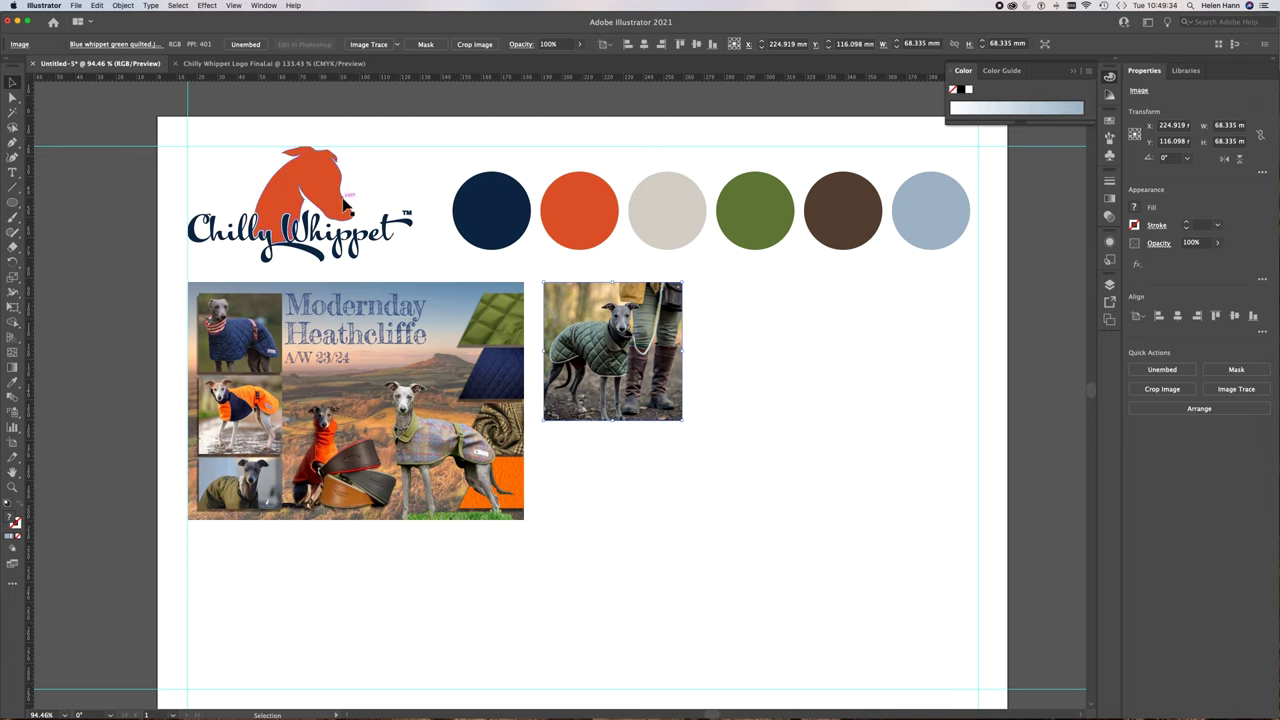
Draw a circle about 61 mm in diameter over the green quilted whippet photo and position it near the photo's left edge
{"action": "left_click", "coordinate": [12, 205]}
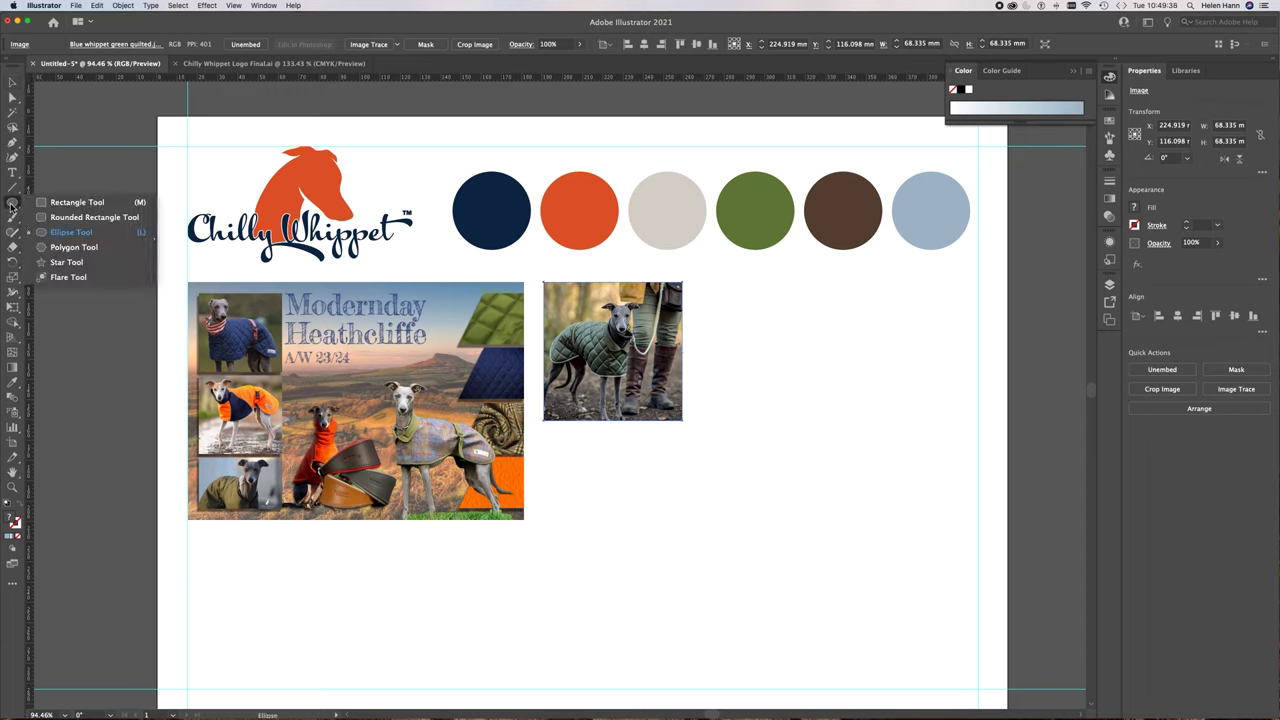
{"action": "left_click", "coordinate": [72, 233]}
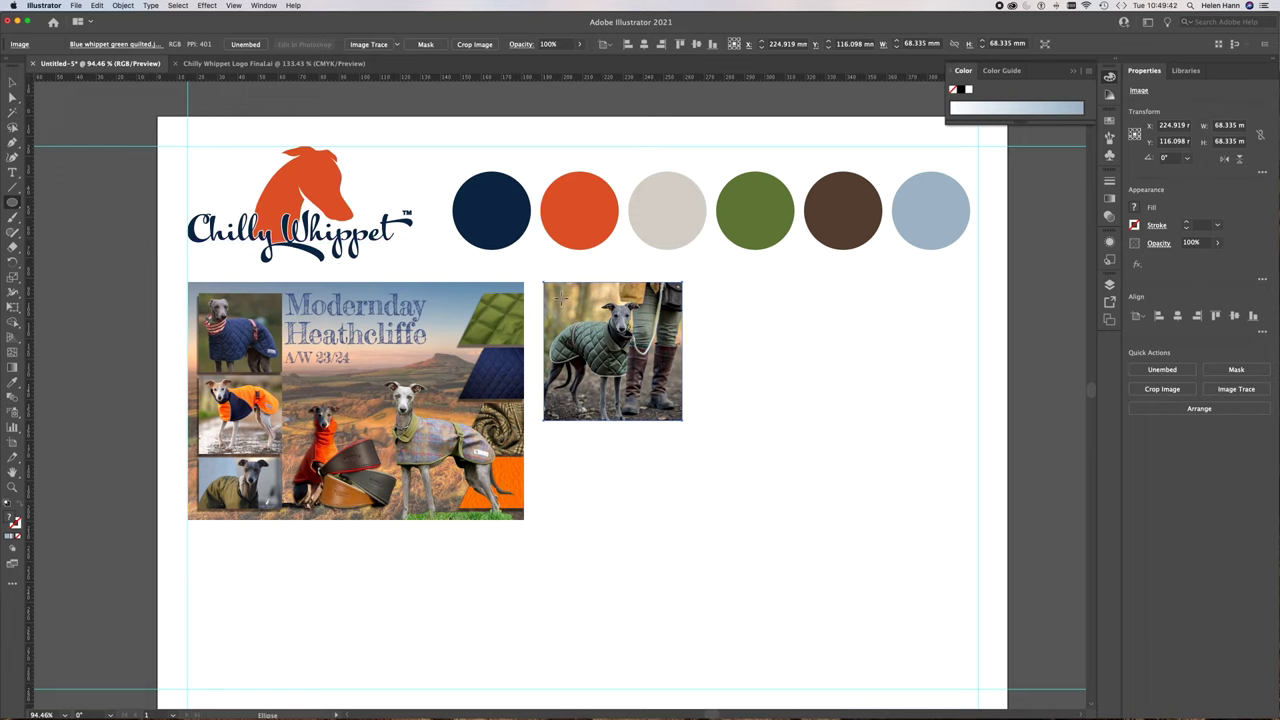
{"action": "left_click_drag", "start_coordinate": [561, 296], "coordinate": [686, 398]}
{"action": "left_click", "coordinate": [12, 82]}
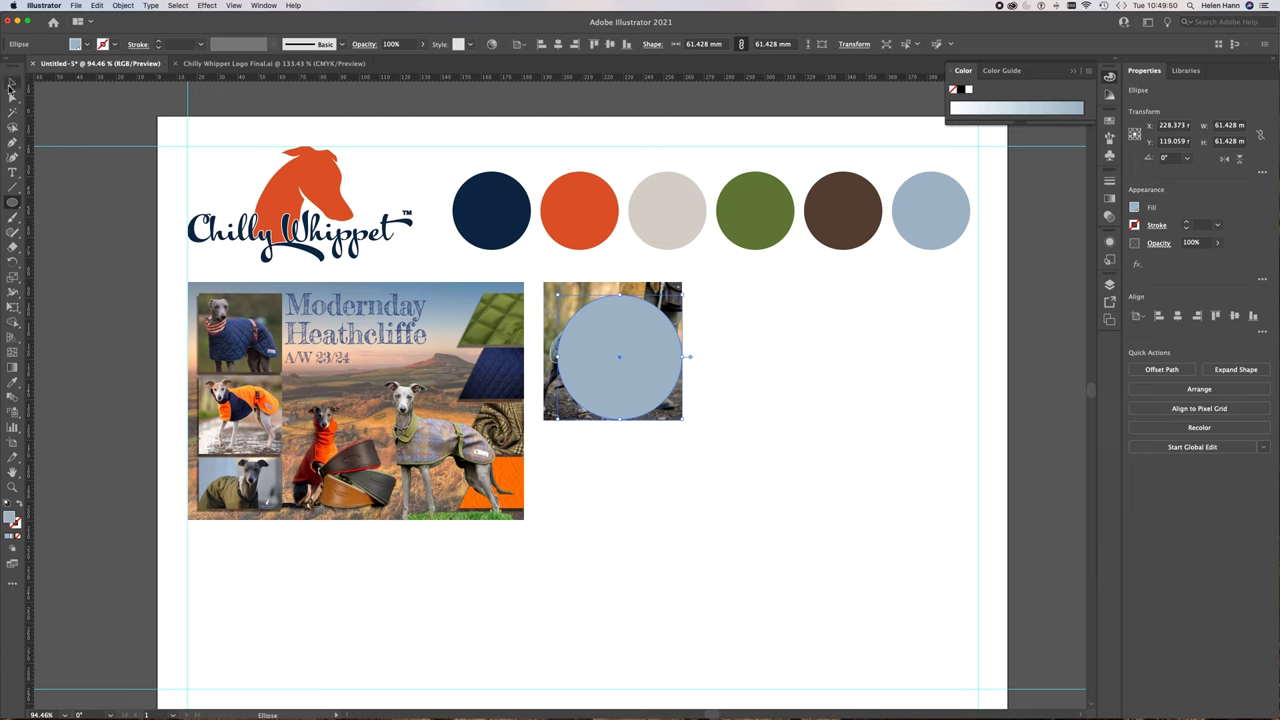
{"action": "mouse_move", "coordinate": [590, 381]}
{"action": "left_mouse_down"}
{"action": "mouse_move", "coordinate": [663, 380]}
{"action": "mouse_move", "coordinate": [574, 349]}
{"action": "mouse_move", "coordinate": [580, 400]}
{"action": "mouse_move", "coordinate": [636, 352]}
{"action": "mouse_move", "coordinate": [800, 365]}
{"action": "mouse_move", "coordinate": [620, 352]}
{"action": "mouse_move", "coordinate": [586, 378]}
{"action": "left_mouse_up"}
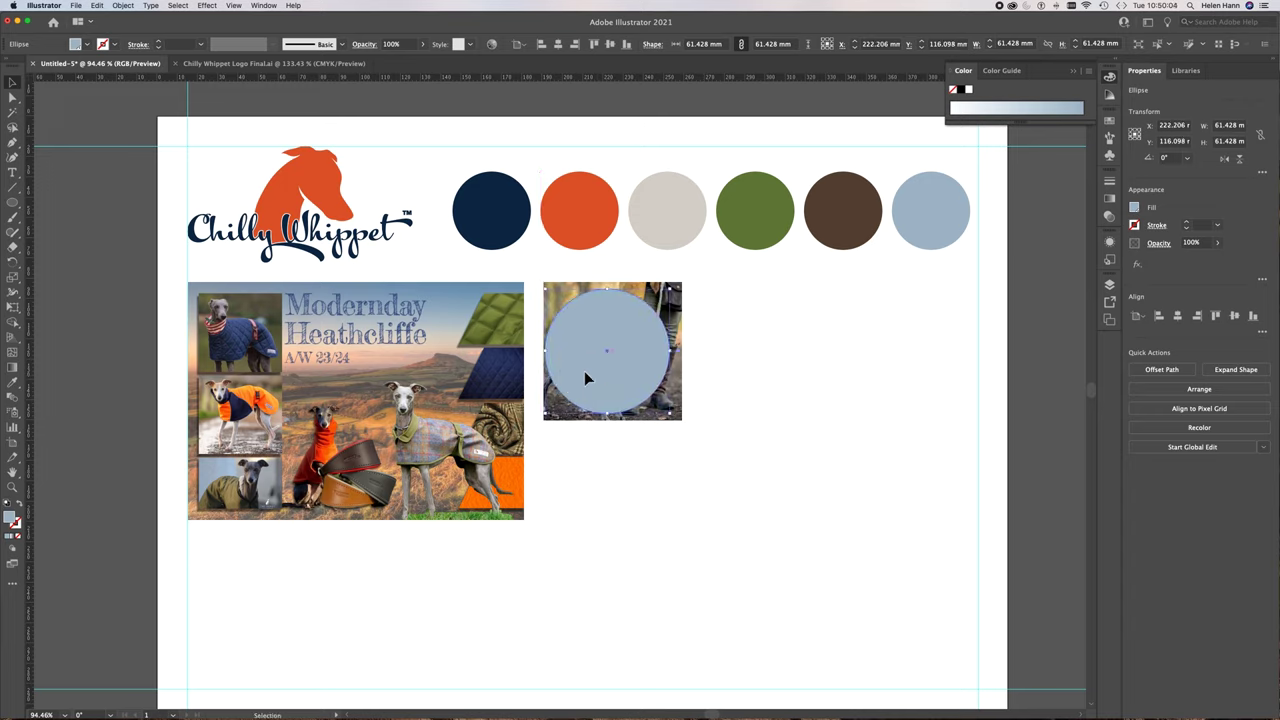
Make a clipping mask from the circle and the green quilted whippet photo
{"action": "left_click", "coordinate": [670, 336], "text": "shift"}
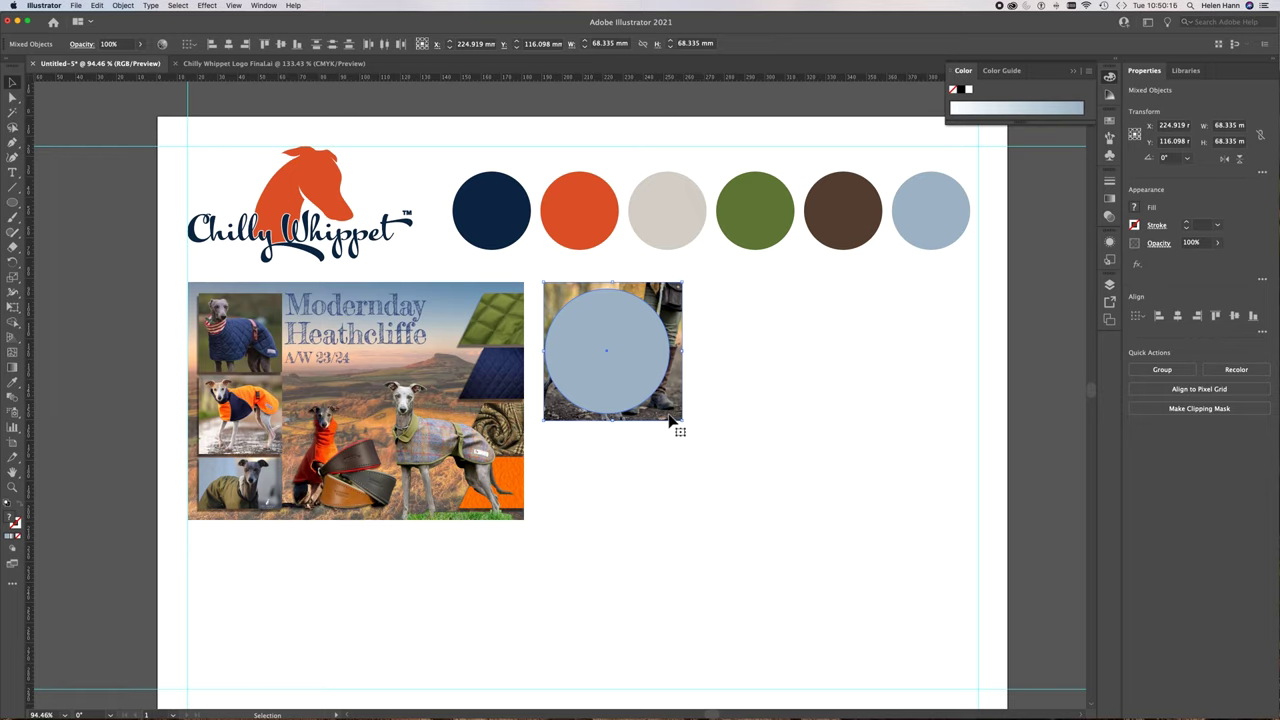
{"action": "left_click", "coordinate": [121, 6]}
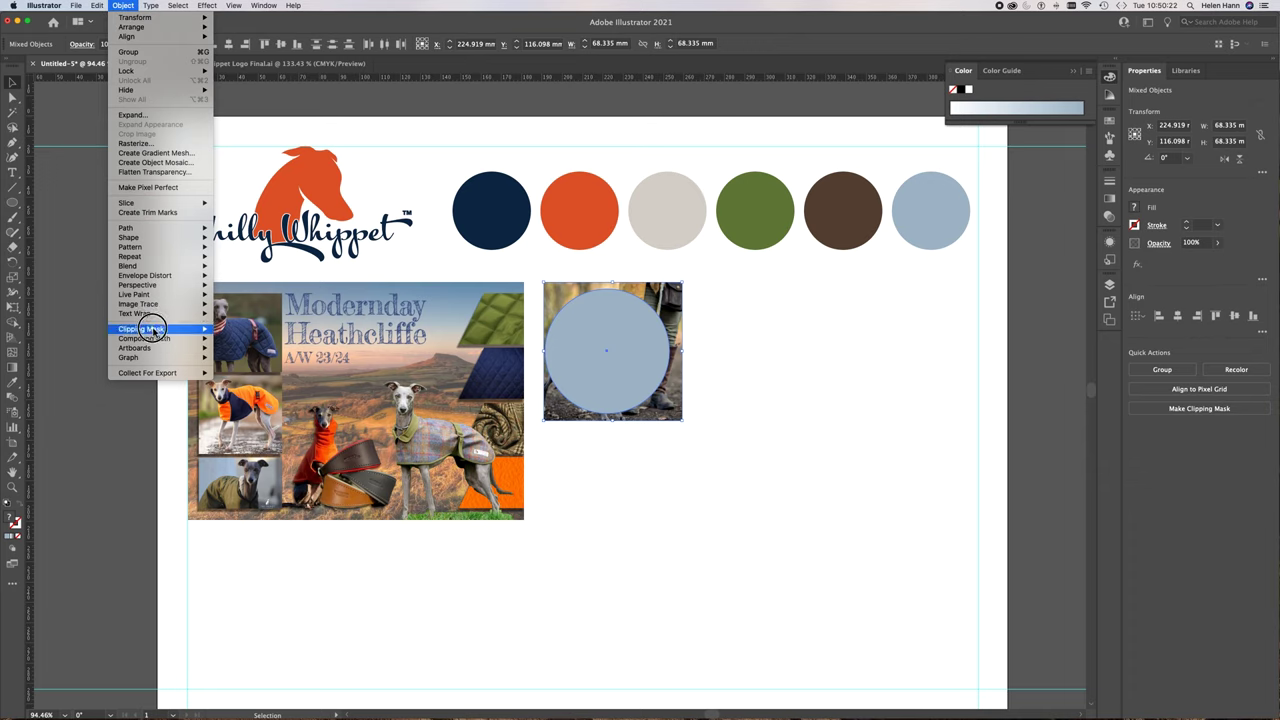
{"action": "mouse_move", "coordinate": [155, 330]}
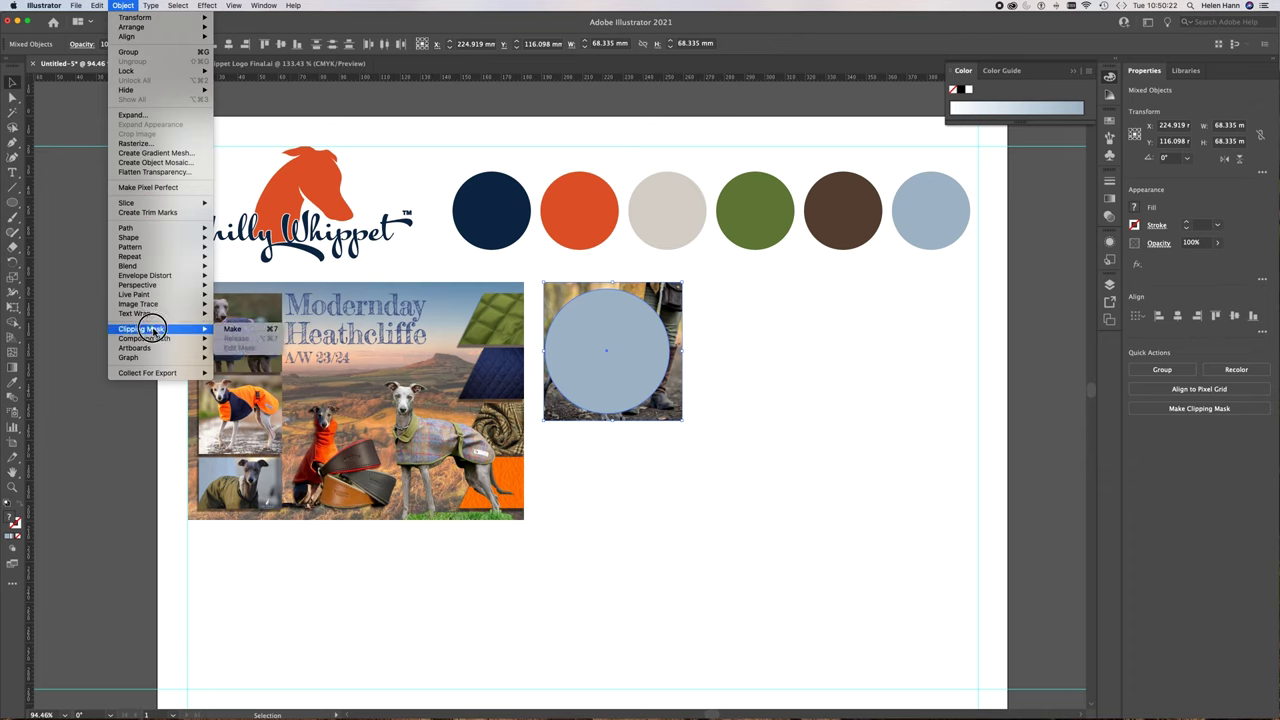
{"action": "left_click", "coordinate": [231, 331]}
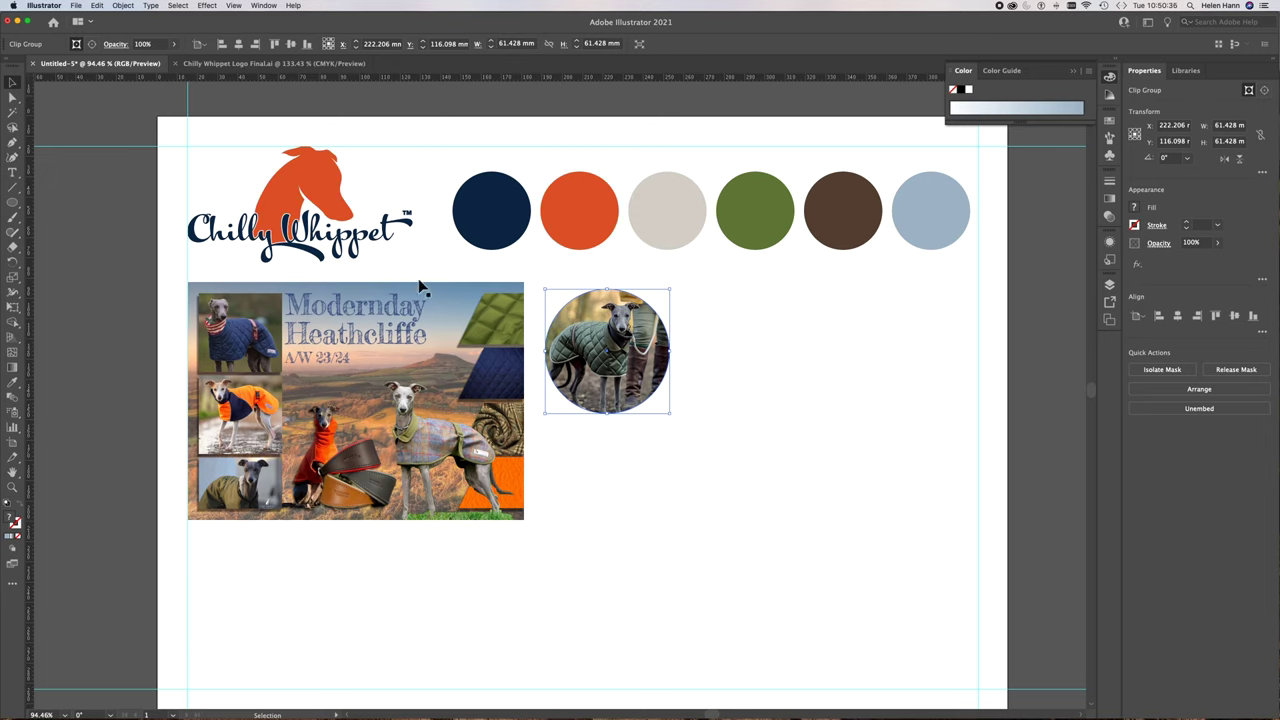
Undo a trial move of the clipped photo and shift only the image slightly down inside its circular mask
{"action": "mouse_move", "coordinate": [611, 360]}
{"action": "left_mouse_down"}
{"action": "mouse_move", "coordinate": [578, 455]}
{"action": "mouse_move", "coordinate": [631, 347]}
{"action": "left_mouse_up"}
{"action": "key", "text": "super+z"}
{"action": "left_click", "coordinate": [12, 97]}
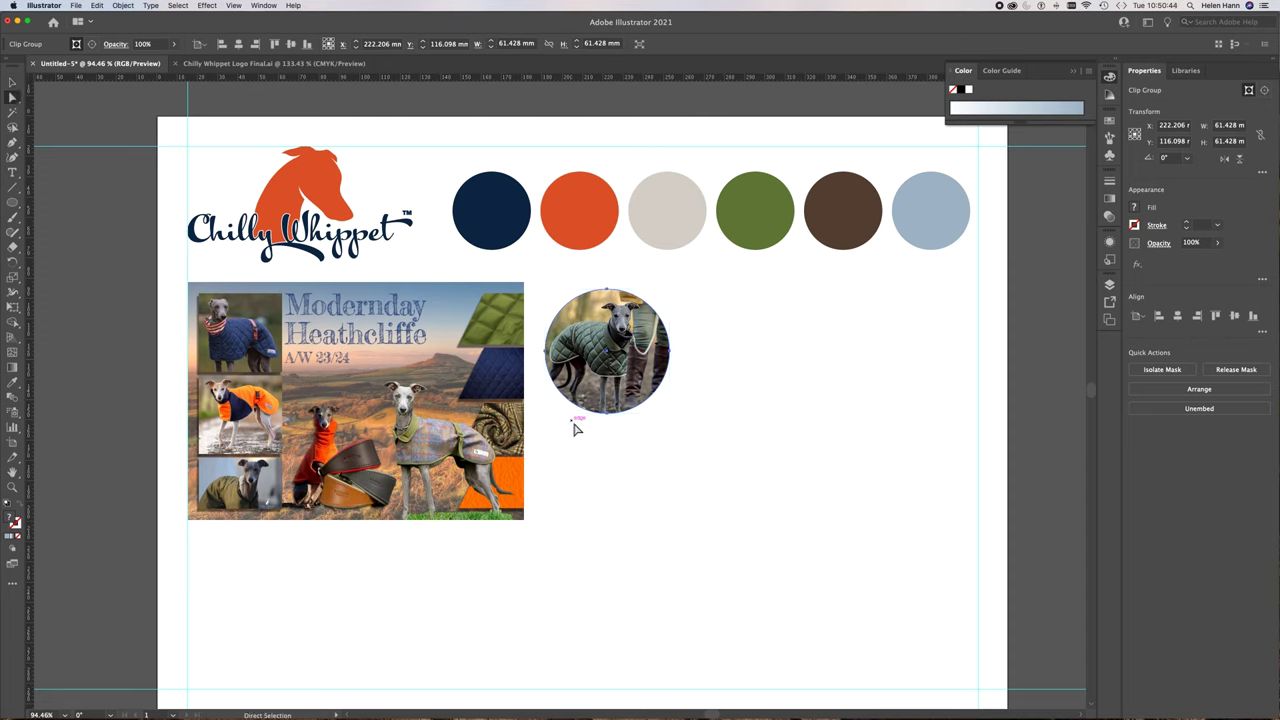
{"action": "left_click", "coordinate": [648, 388]}
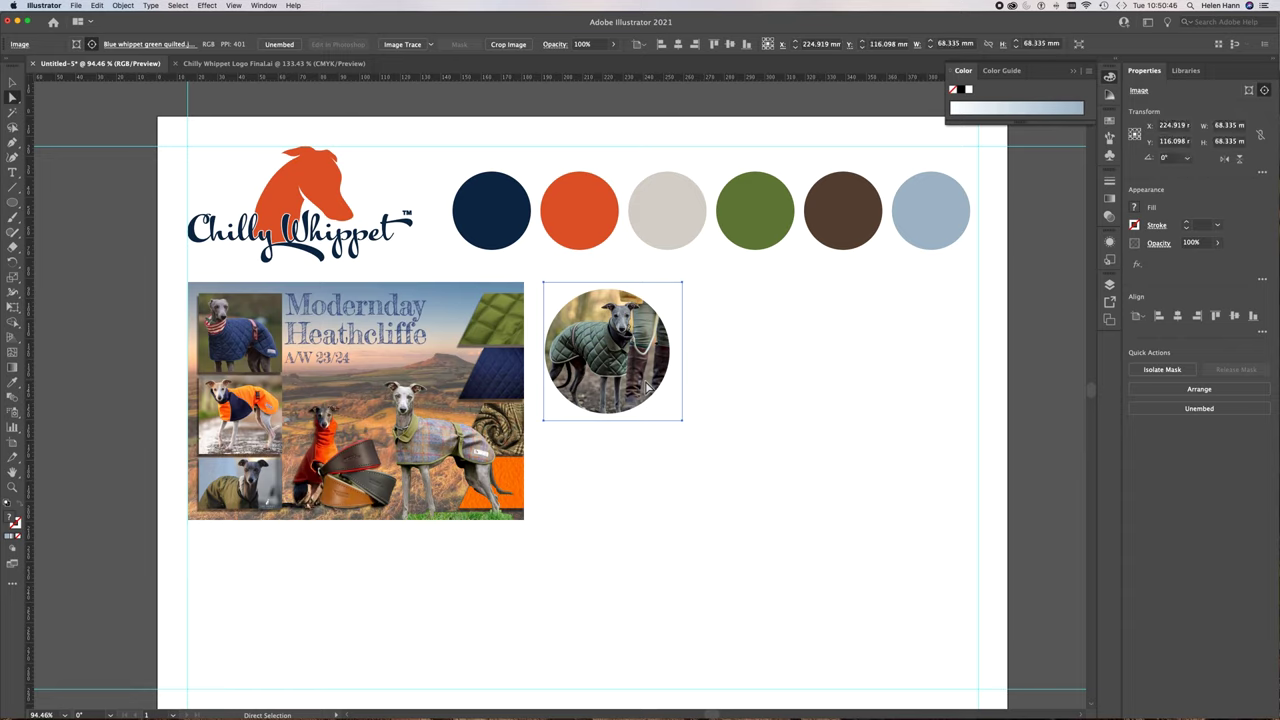
{"action": "mouse_move", "coordinate": [648, 388]}
{"action": "left_mouse_down"}
{"action": "mouse_move", "coordinate": [655, 375]}
{"action": "mouse_move", "coordinate": [648, 394]}
{"action": "mouse_move", "coordinate": [626, 397]}
{"action": "mouse_move", "coordinate": [628, 366]}
{"action": "mouse_move", "coordinate": [655, 372]}
{"action": "mouse_move", "coordinate": [623, 400]}
{"action": "mouse_move", "coordinate": [623, 380]}
{"action": "mouse_move", "coordinate": [648, 392]}
{"action": "left_mouse_up"}
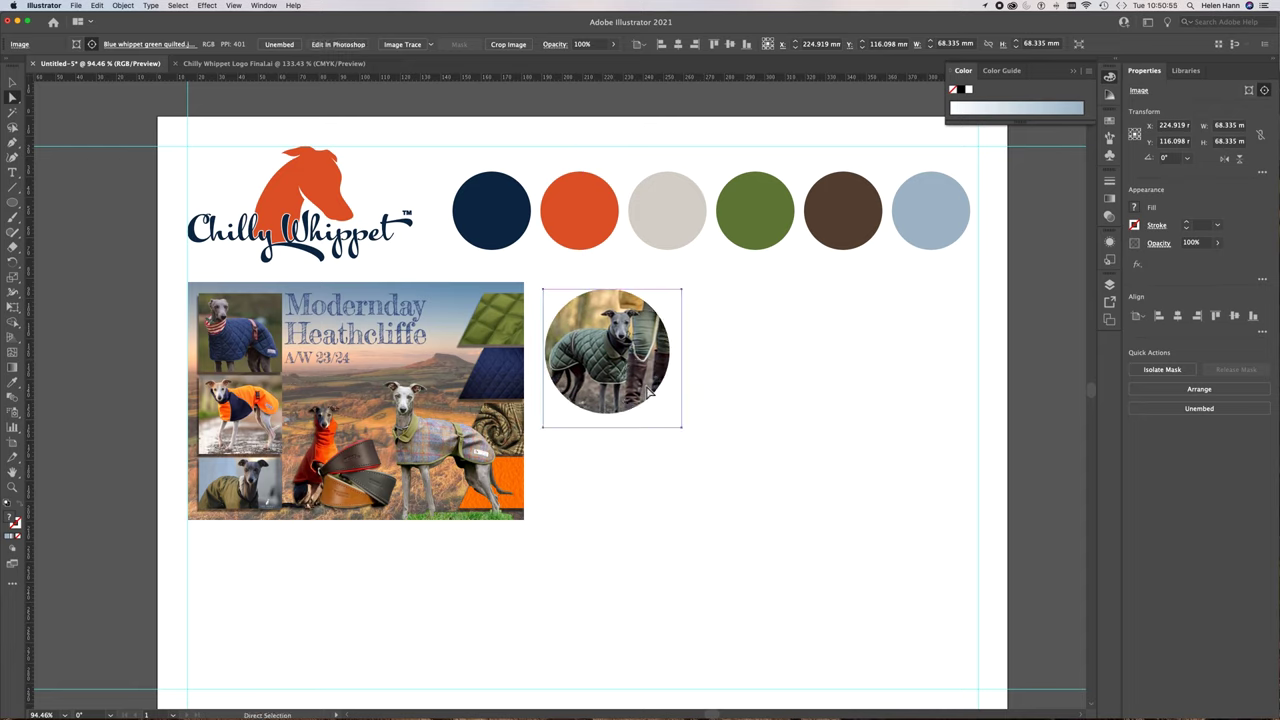
{"action": "left_click", "coordinate": [675, 488]}
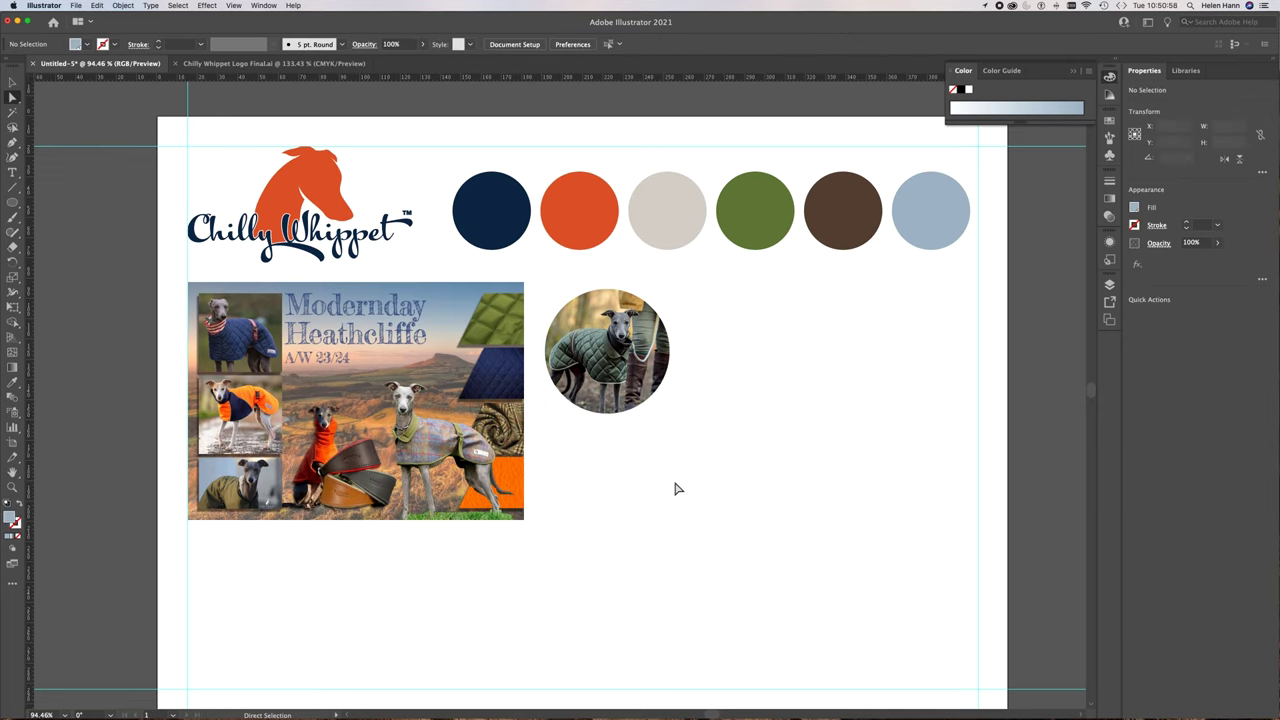
{"action": "left_click", "coordinate": [651, 406]}
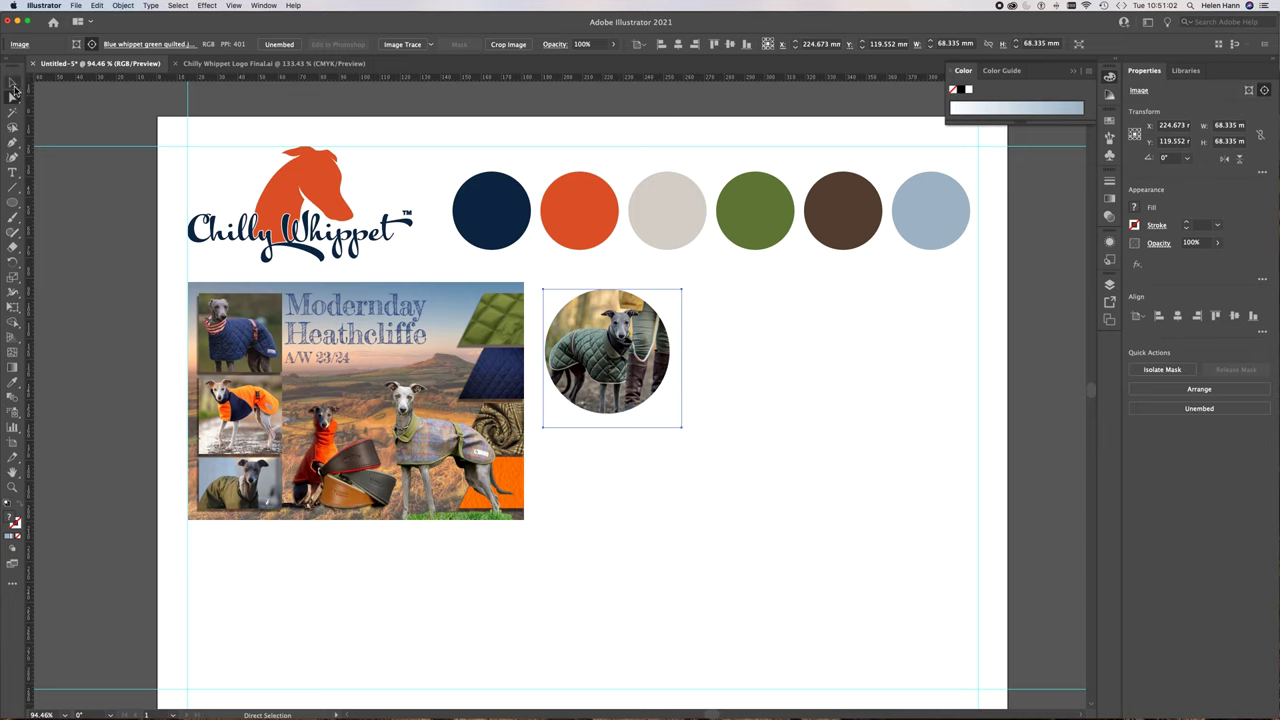
{"action": "left_click", "coordinate": [12, 83]}
{"action": "left_click", "coordinate": [12, 97]}
{"action": "left_click", "coordinate": [637, 477]}
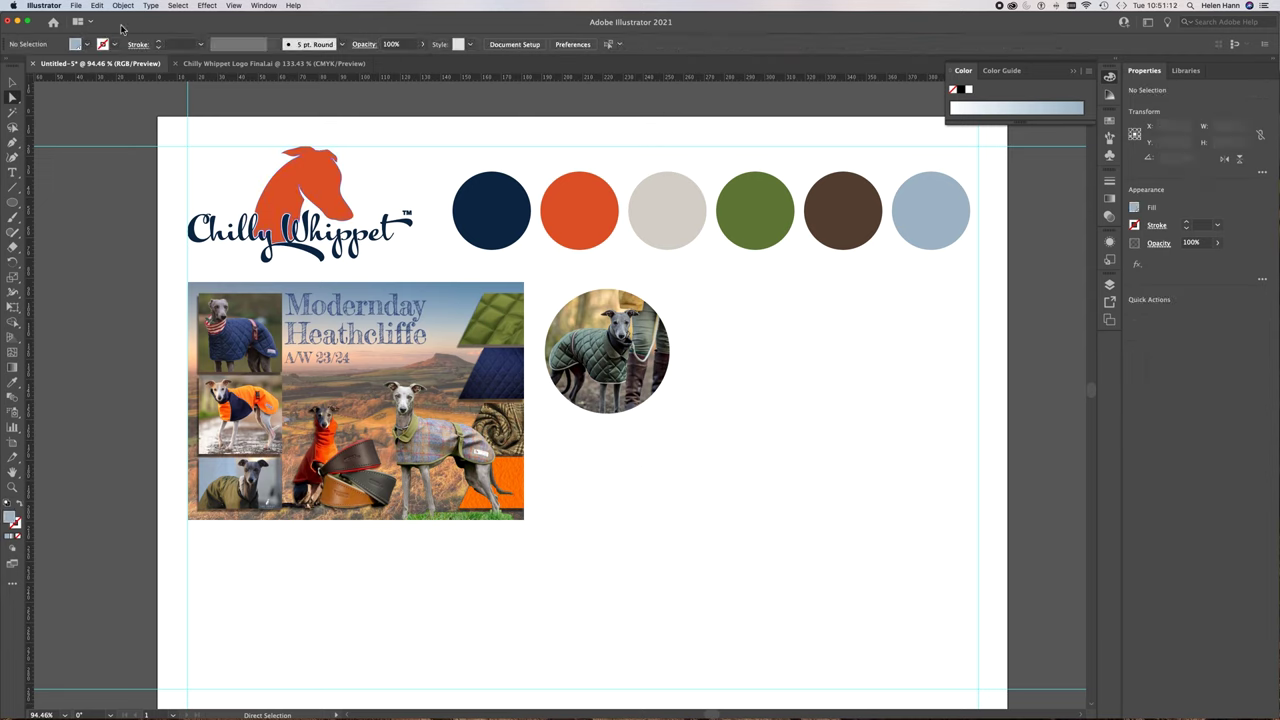
{"action": "left_click", "coordinate": [98, 5]}
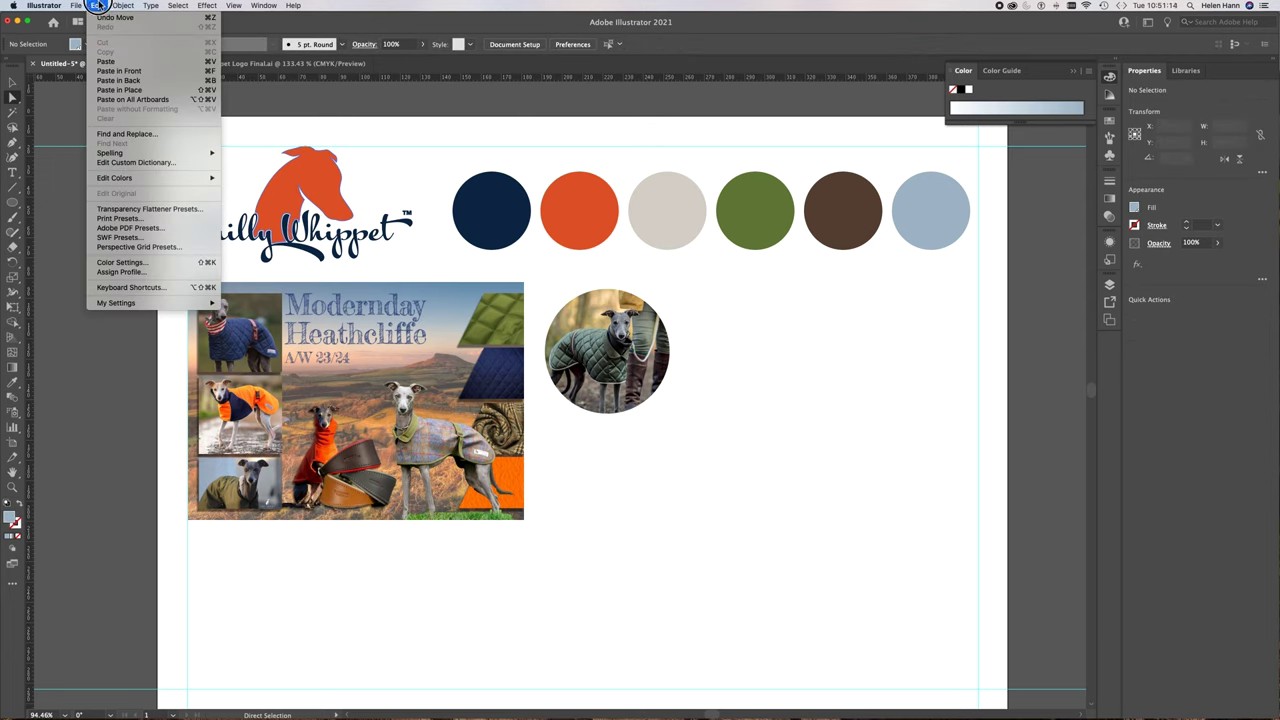
{"action": "mouse_move", "coordinate": [123, 5]}
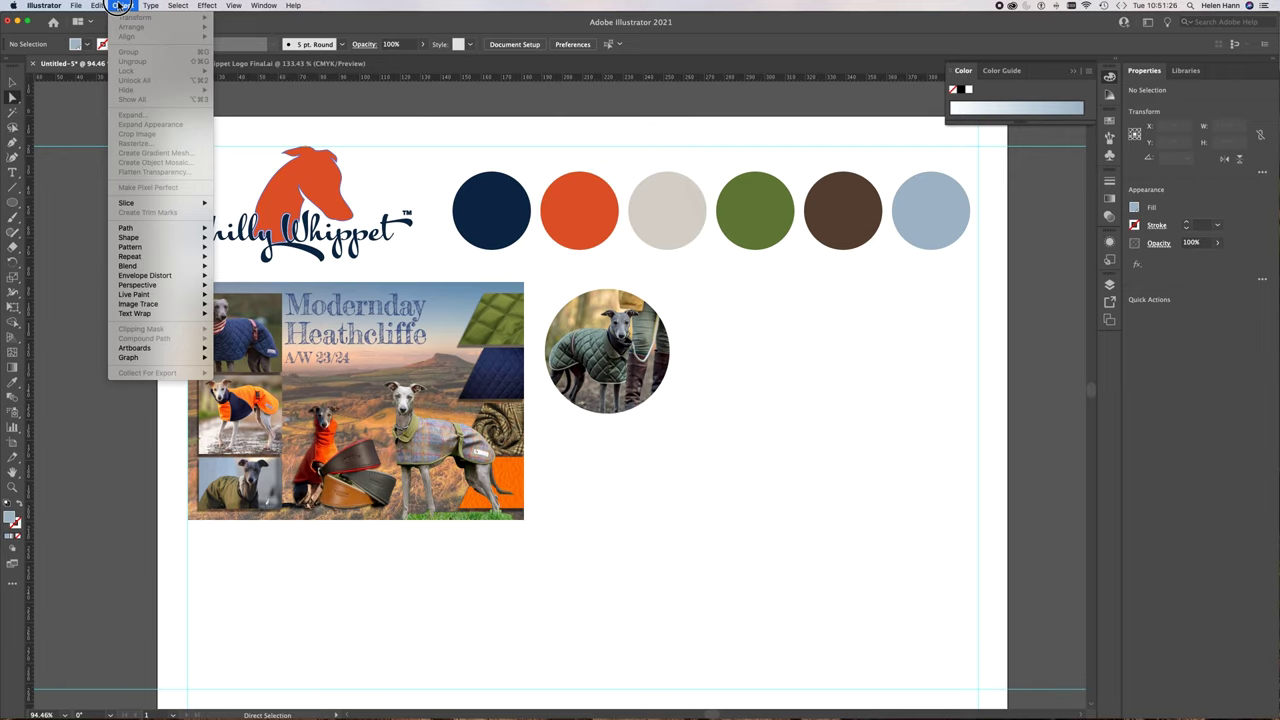
{"action": "left_click", "coordinate": [378, 276]}
Release the whippet photo's circular clipping mask and select the photo and the unfilled circle separately
{"action": "left_click", "coordinate": [584, 365]}
{"action": "left_click", "coordinate": [12, 82]}
{"action": "left_click", "coordinate": [698, 371]}
{"action": "left_click", "coordinate": [622, 370]}
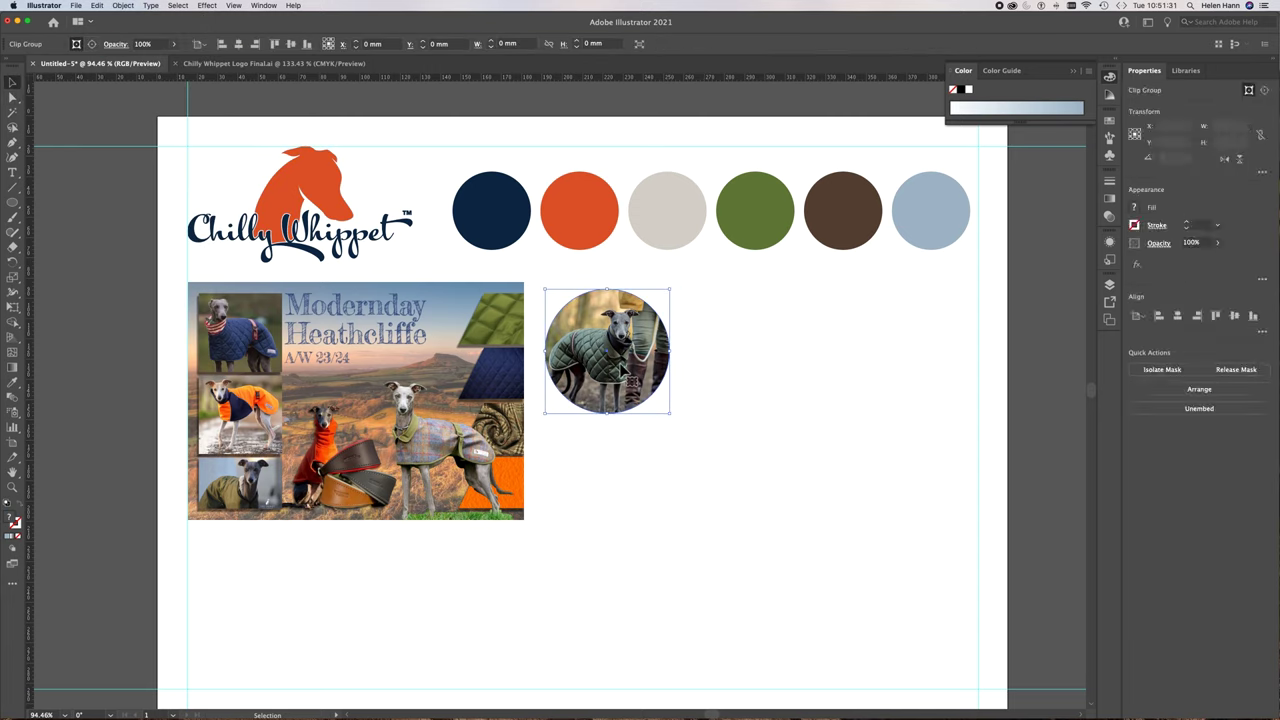
{"action": "left_click", "coordinate": [121, 6]}
{"action": "mouse_move", "coordinate": [150, 330]}
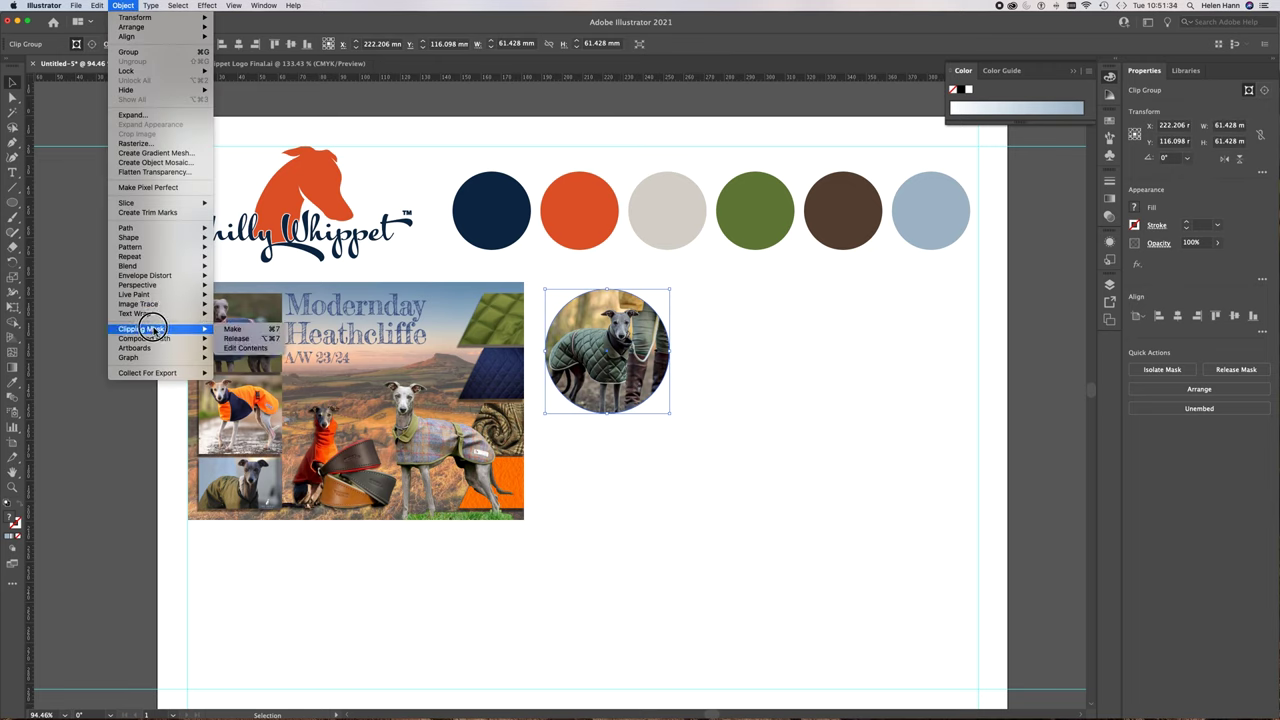
{"action": "left_click", "coordinate": [240, 339]}
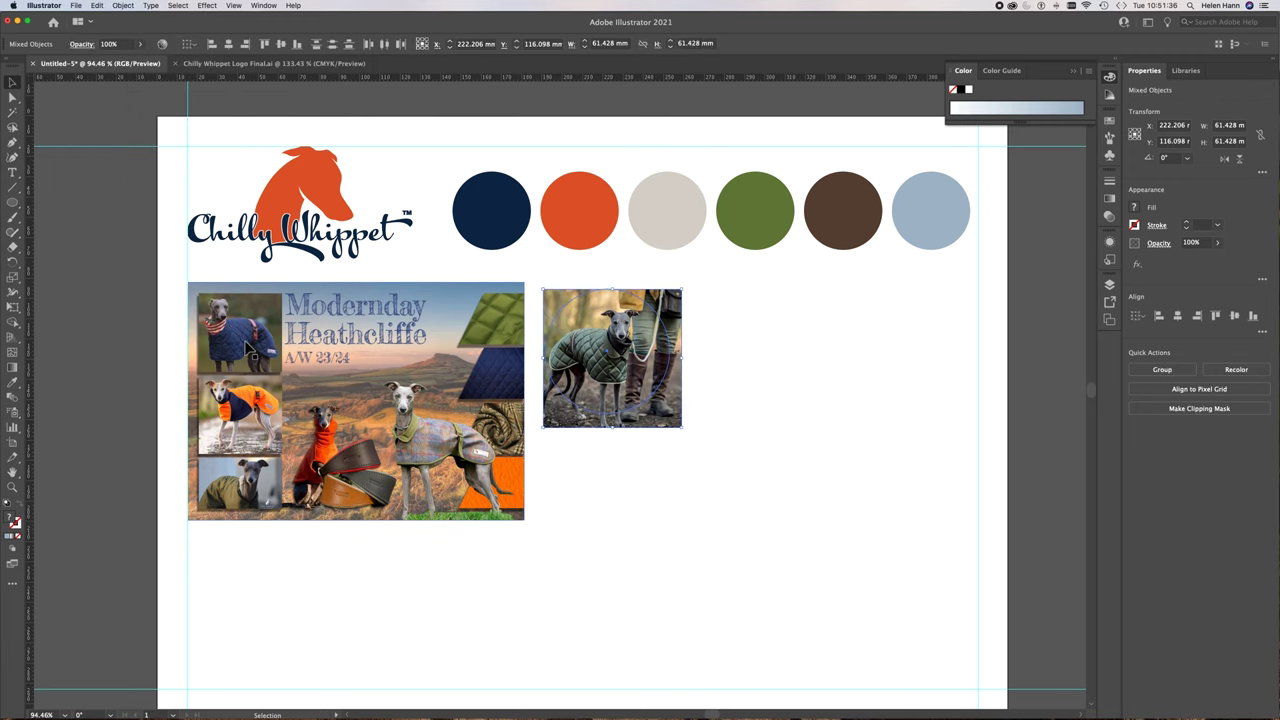
{"action": "left_click", "coordinate": [731, 503]}
{"action": "left_click", "coordinate": [645, 385]}
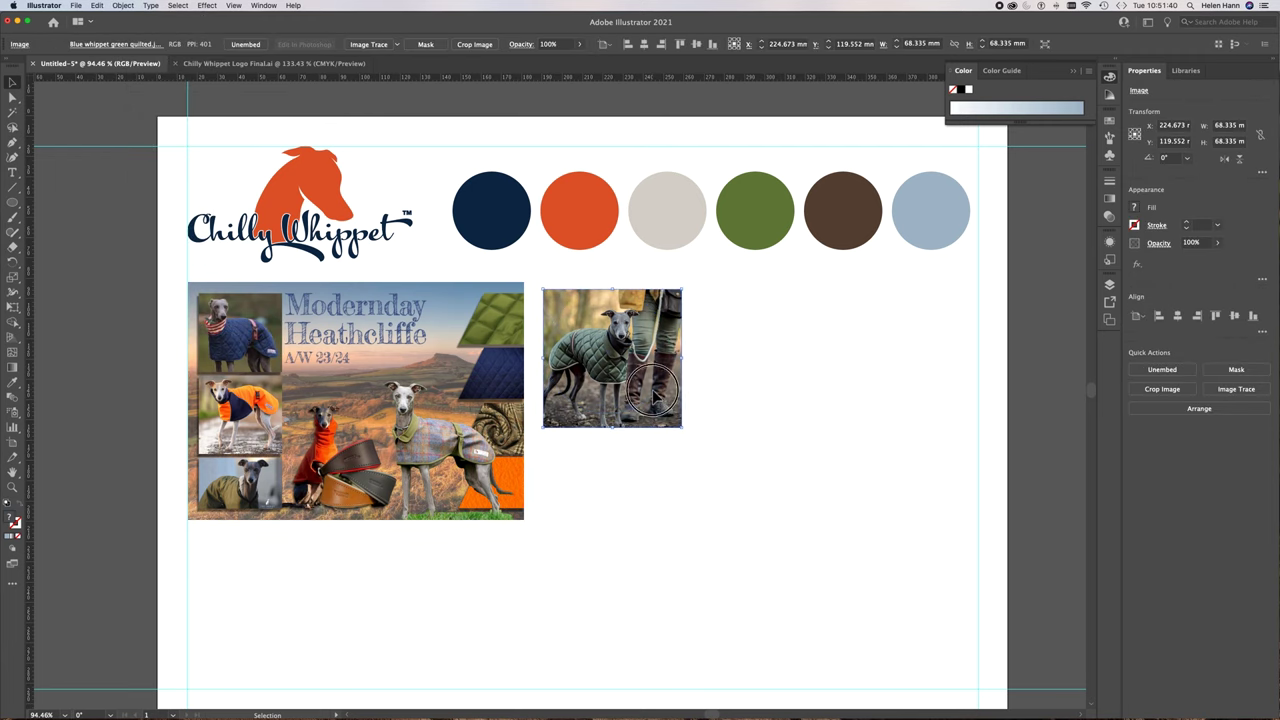
{"action": "left_click", "coordinate": [660, 393]}
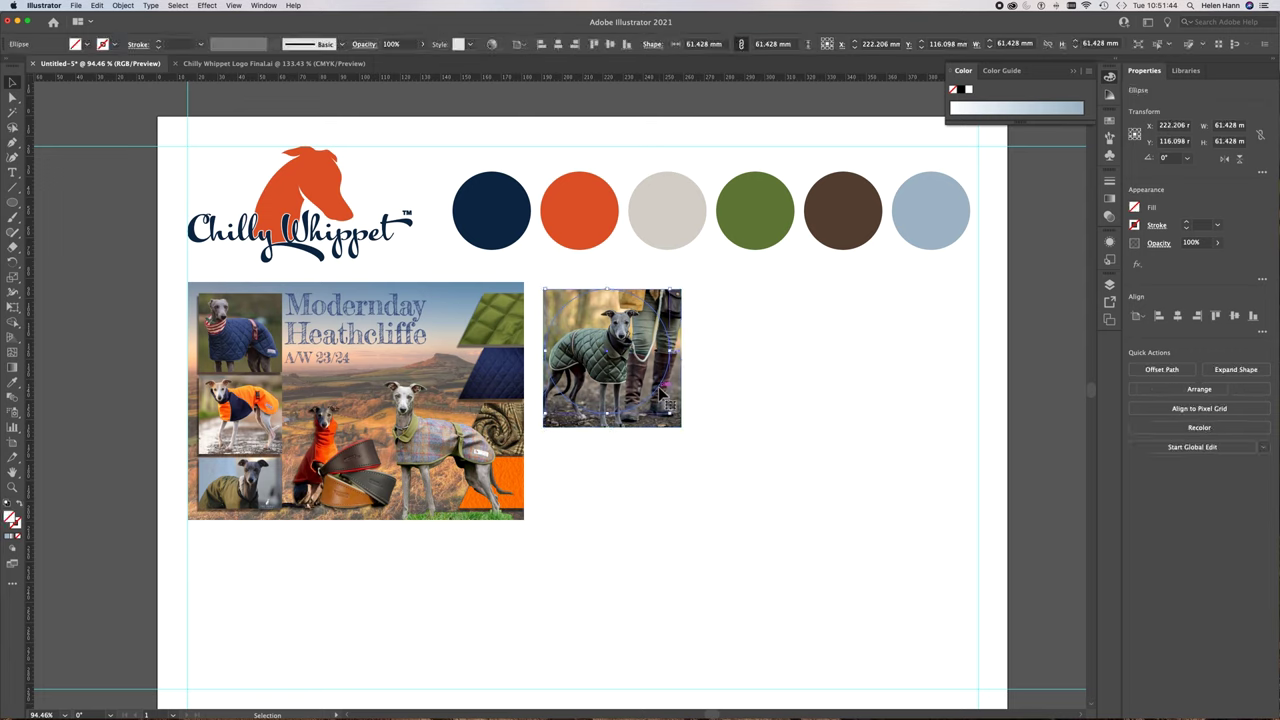
Copy the unfilled circle from the whippet photo horizontally twice to form an evenly spaced row of three
{"action": "left_click_drag", "start_coordinate": [660, 393], "coordinate": [694, 397]}
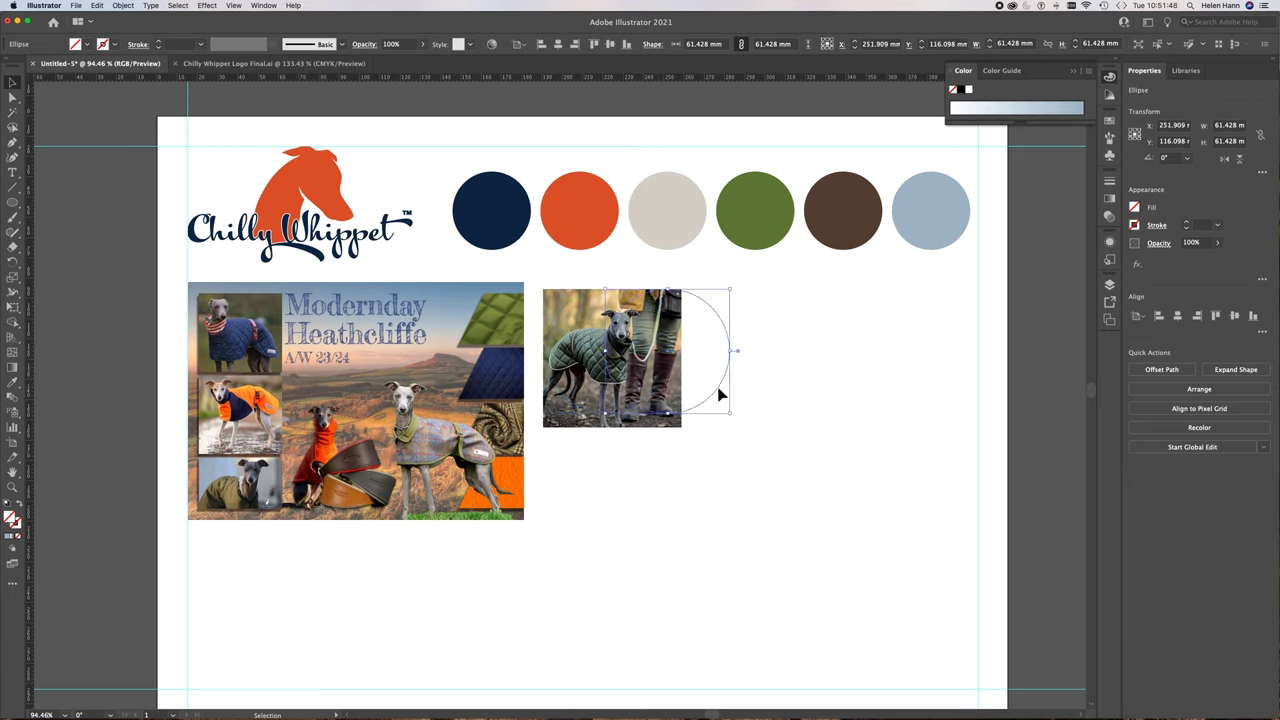
{"action": "key", "text": "cmd+z"}
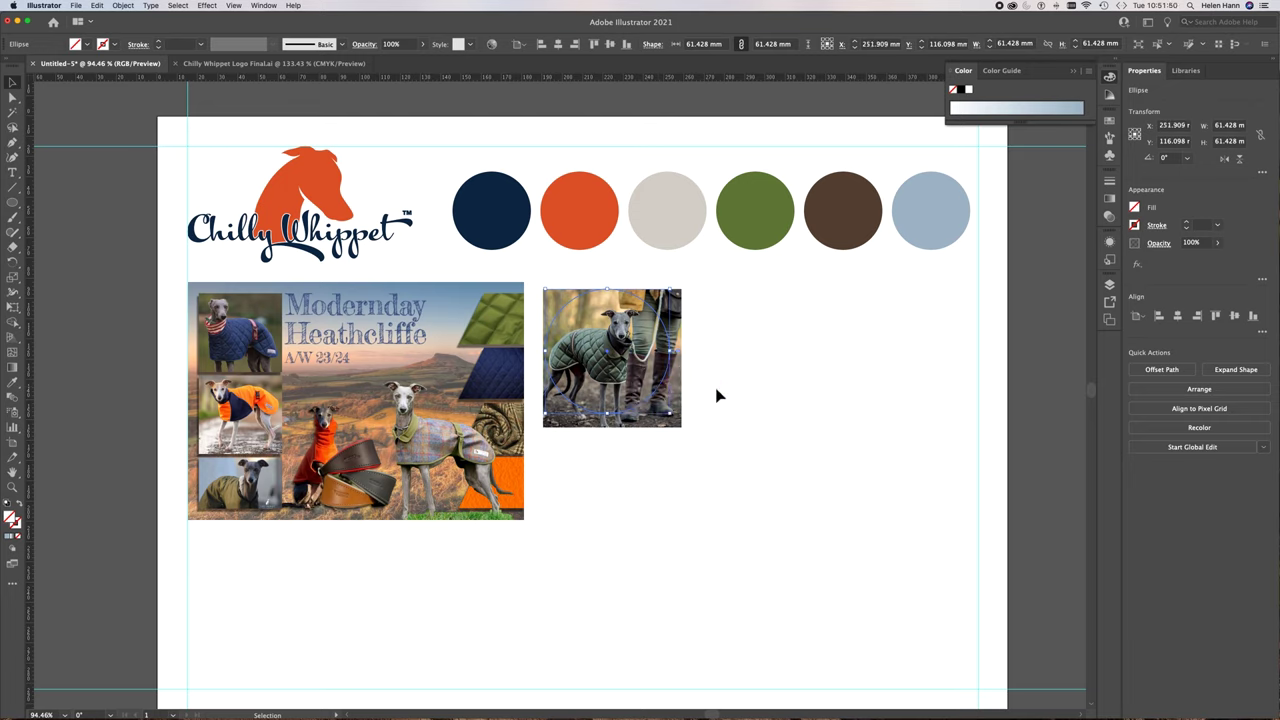
{"action": "left_click_drag", "start_coordinate": [651, 388], "coordinate": [805, 392]}
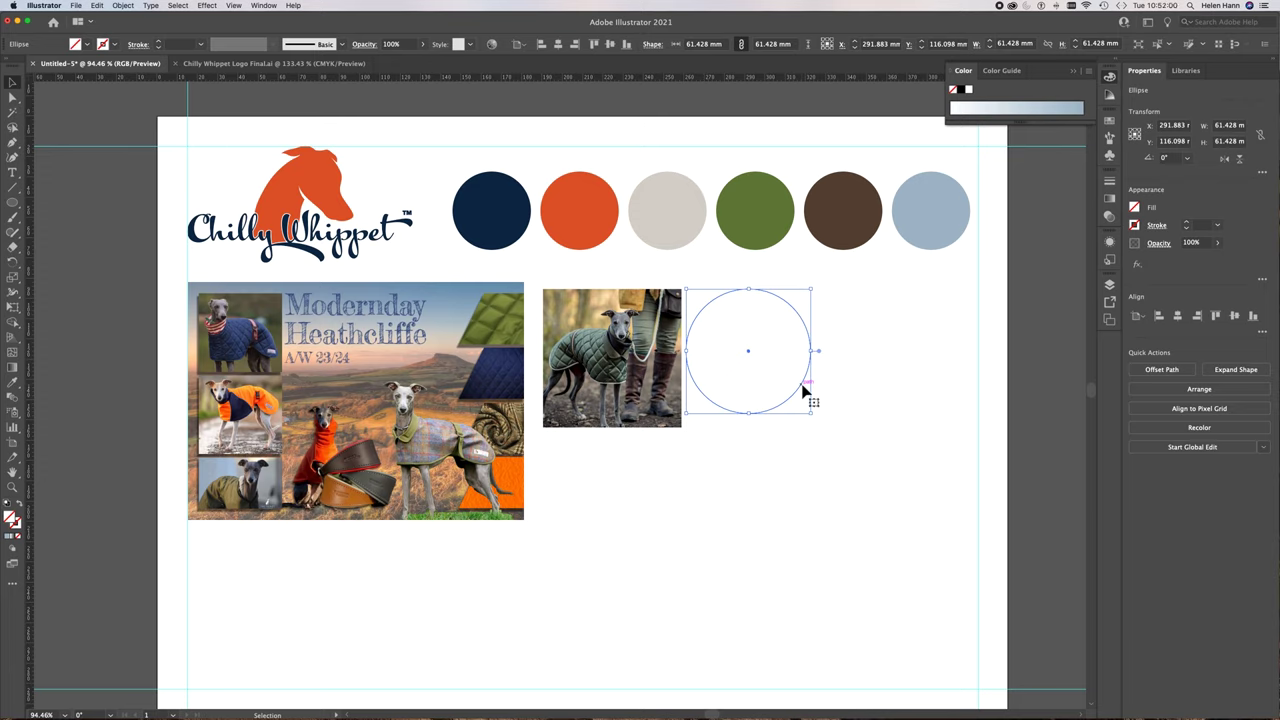
{"action": "key", "text": "a"}
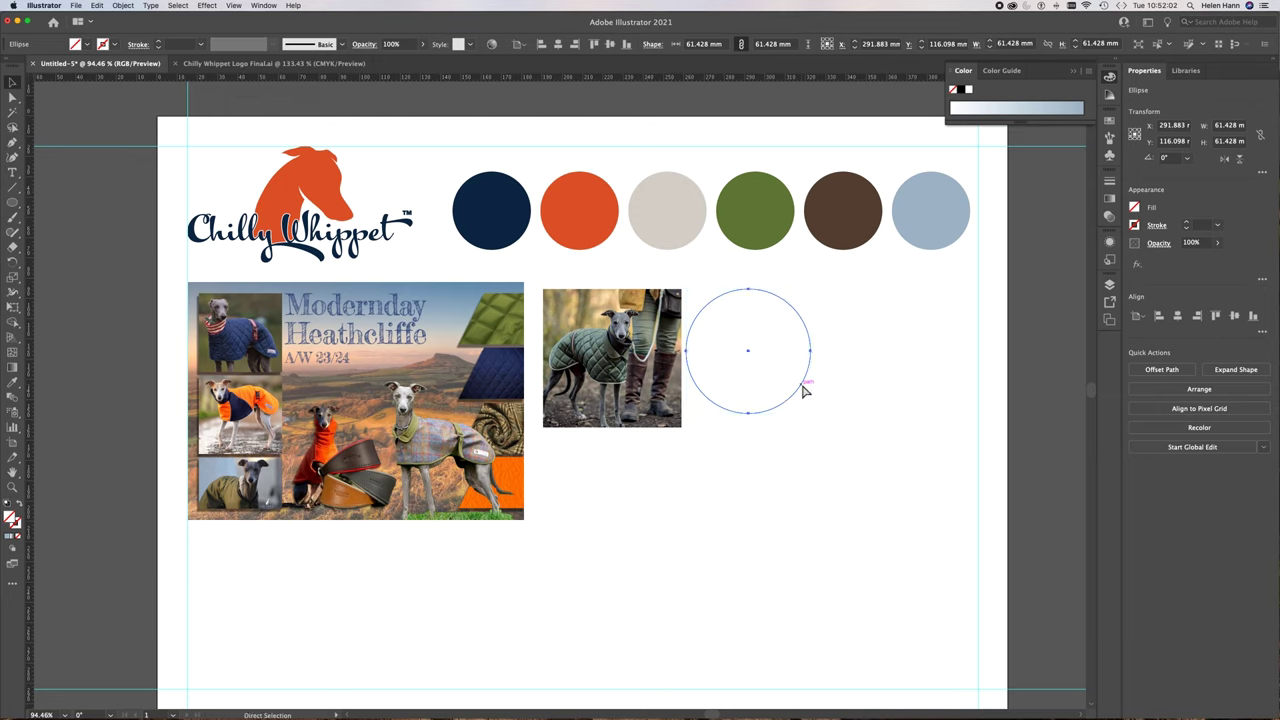
{"action": "key", "text": "v"}
{"action": "key", "text": "super+d"}
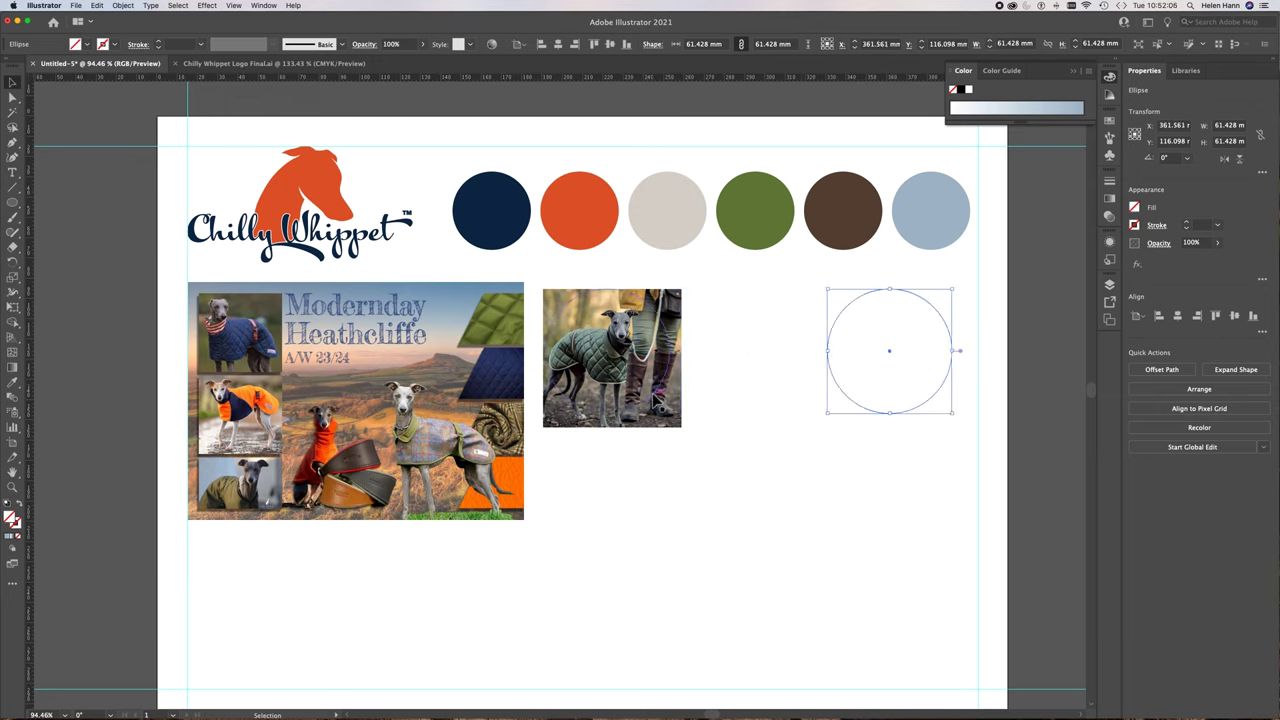
Select all three circles in the row and copy them straight down to make a second row beneath the whippet photo
{"action": "left_click", "coordinate": [655, 398]}
{"action": "left_click_drag", "start_coordinate": [655, 398], "coordinate": [660, 400]}
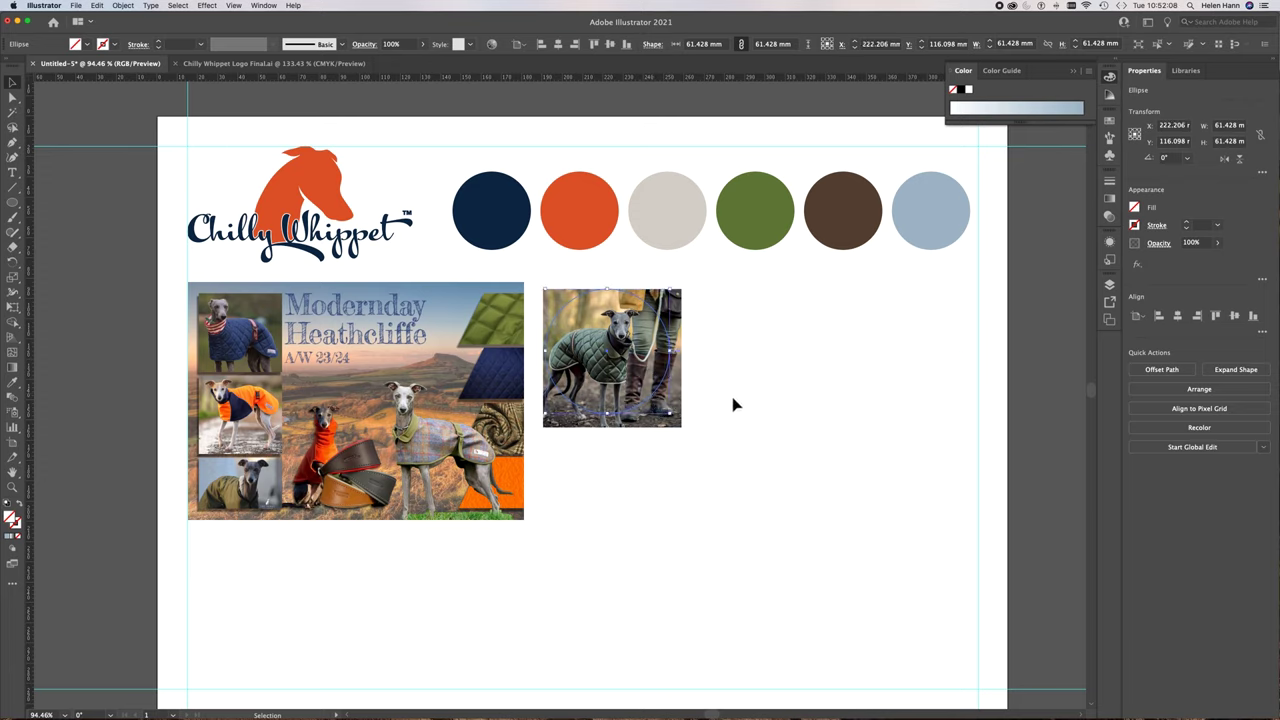
{"action": "left_click_drag", "start_coordinate": [750, 428], "coordinate": [917, 347]}
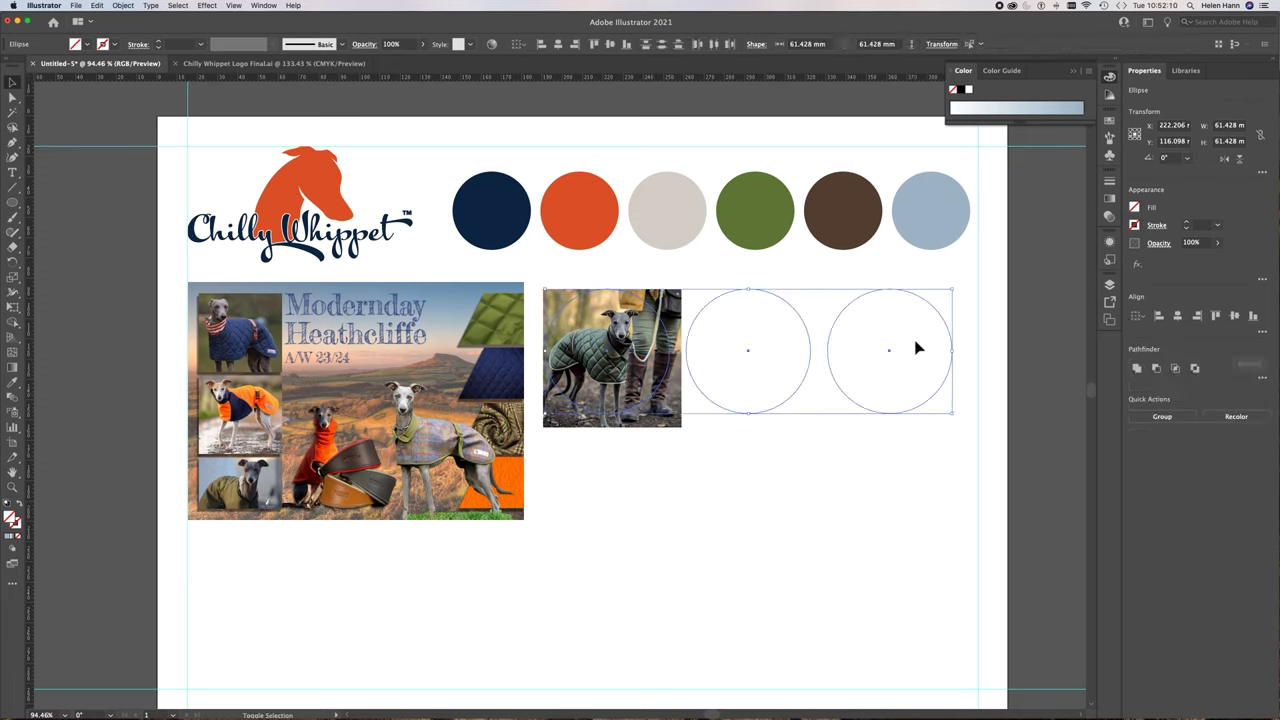
{"action": "left_click", "coordinate": [853, 405]}
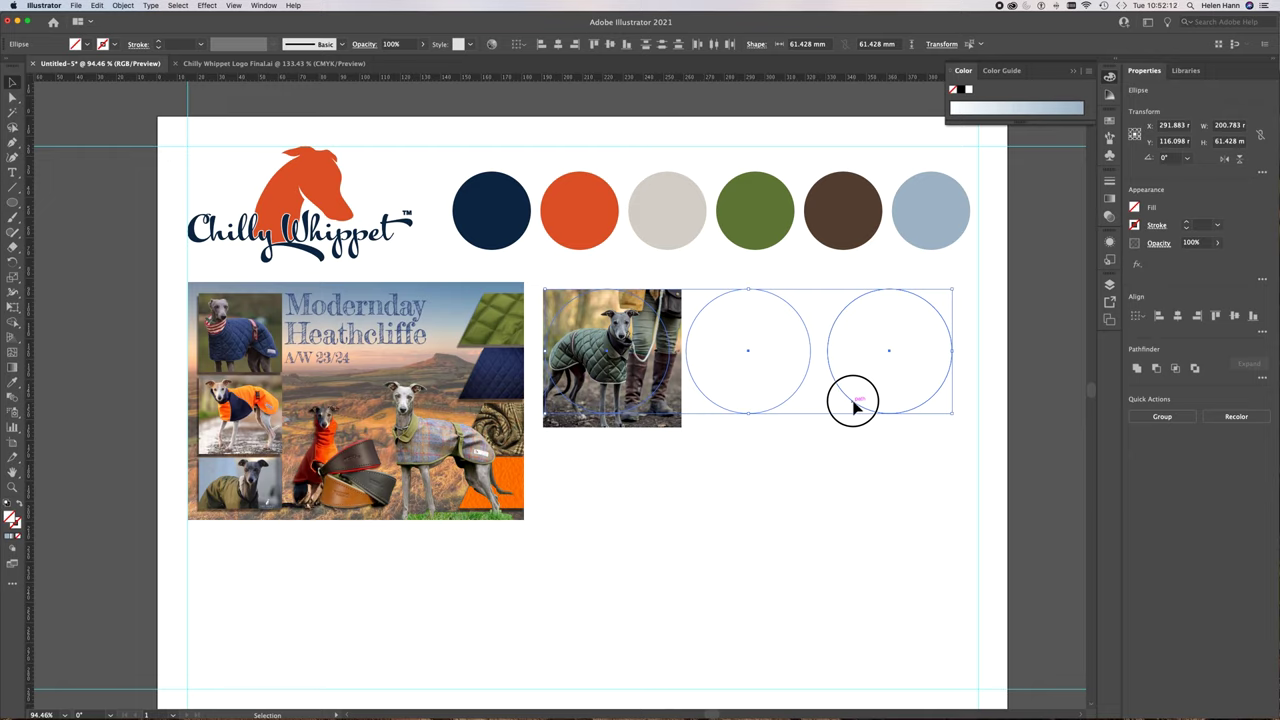
{"action": "left_click_drag", "start_coordinate": [853, 405], "coordinate": [848, 455]}
{"action": "left_click_drag", "start_coordinate": [849, 465], "coordinate": [846, 557]}
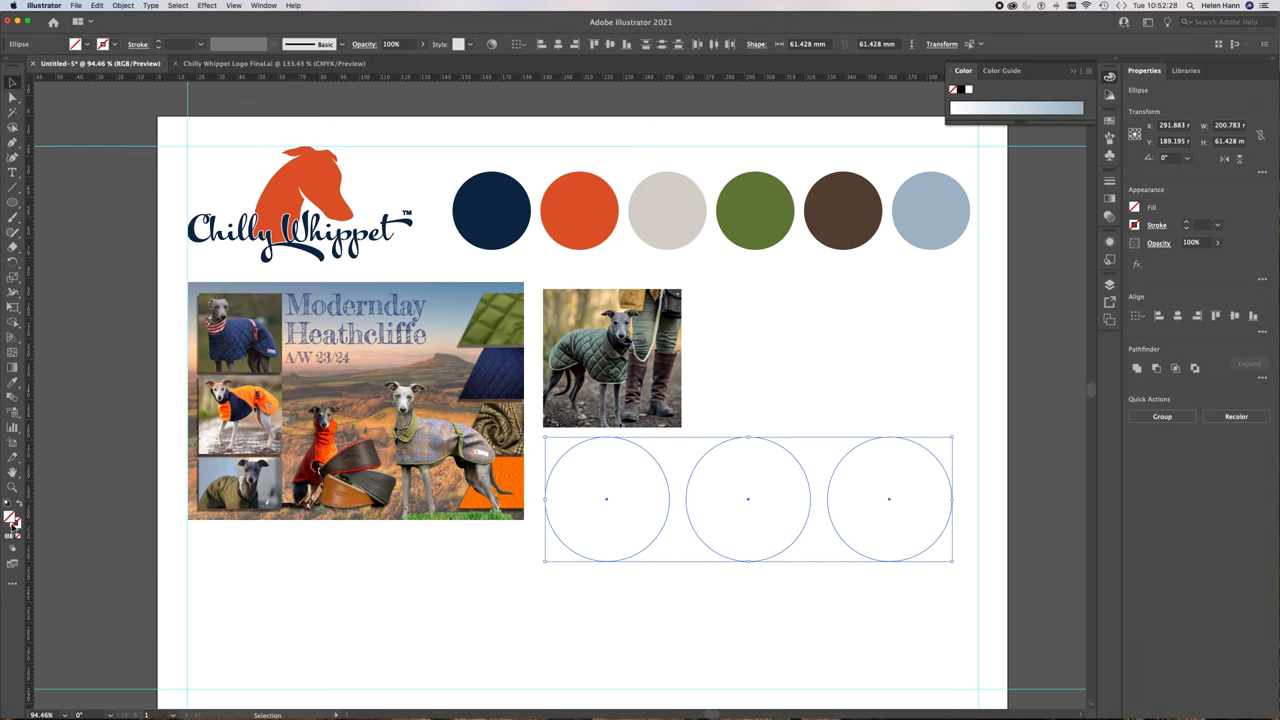
Apply the default white fill and 1 pt black stroke to the circles in both rows
{"action": "key", "text": "d"}
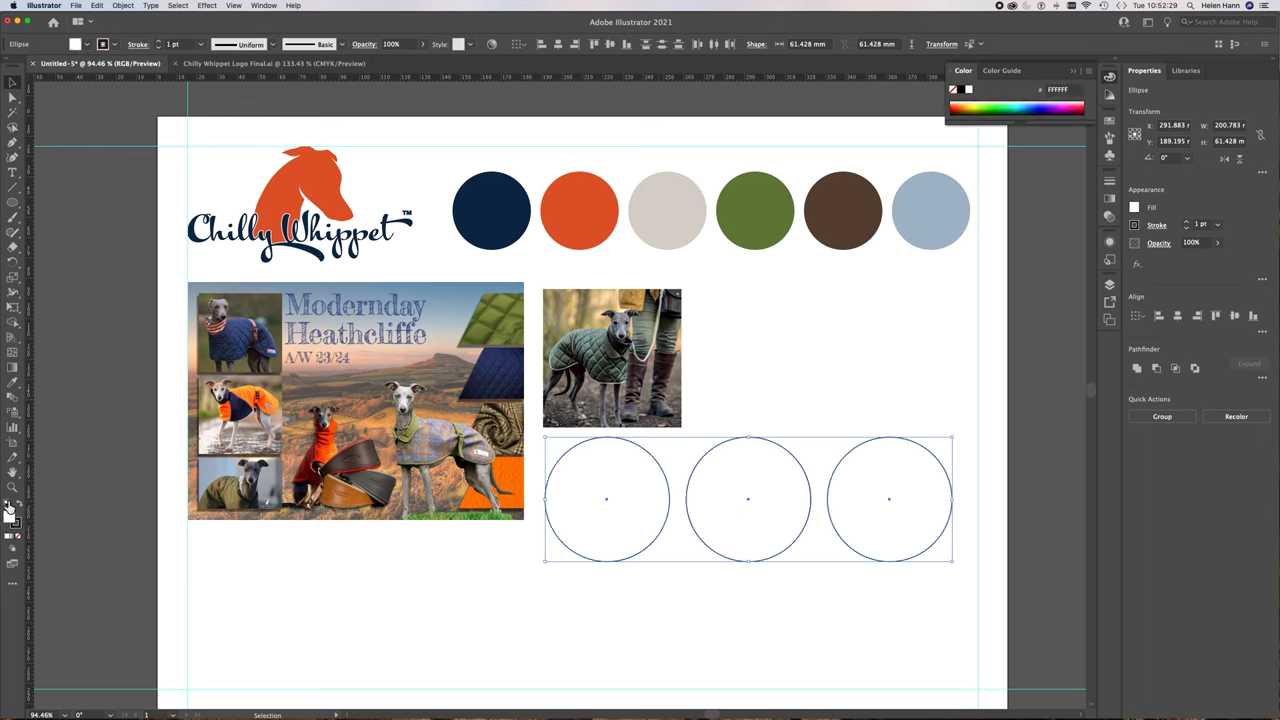
{"action": "left_click", "coordinate": [674, 367]}
{"action": "left_click", "coordinate": [674, 367]}
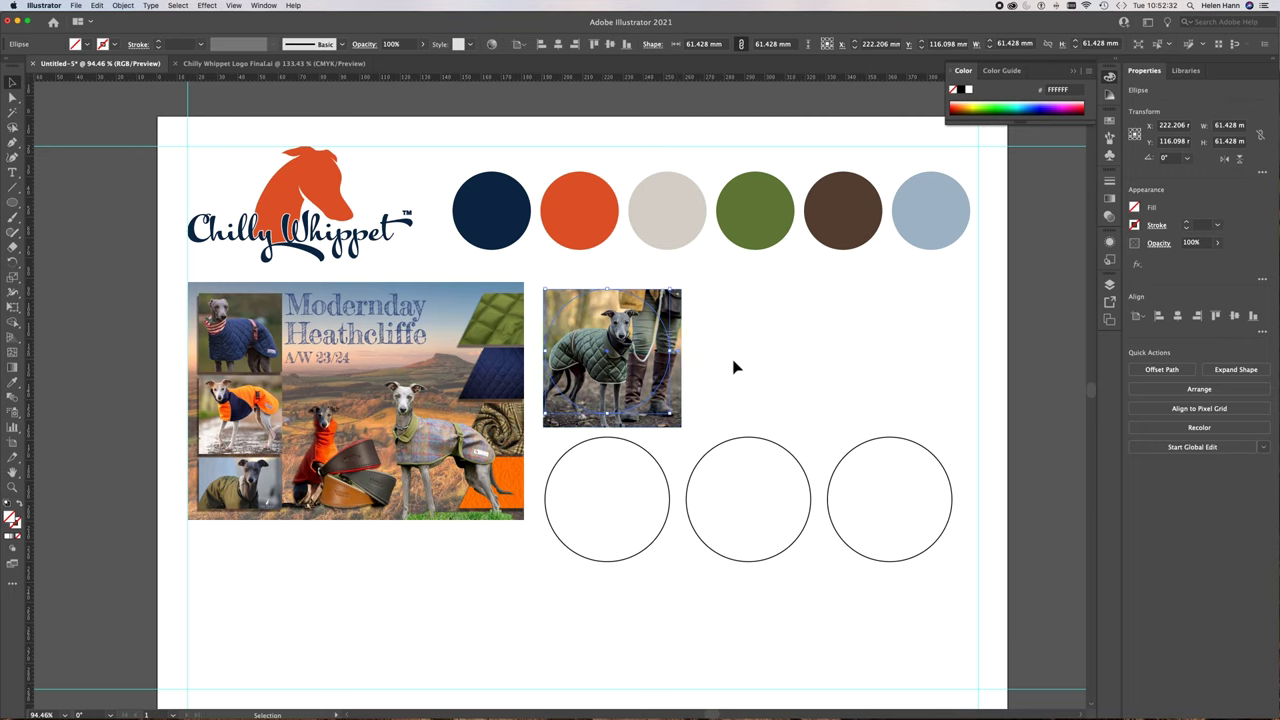
{"action": "left_click_drag", "start_coordinate": [730, 294], "coordinate": [957, 348]}
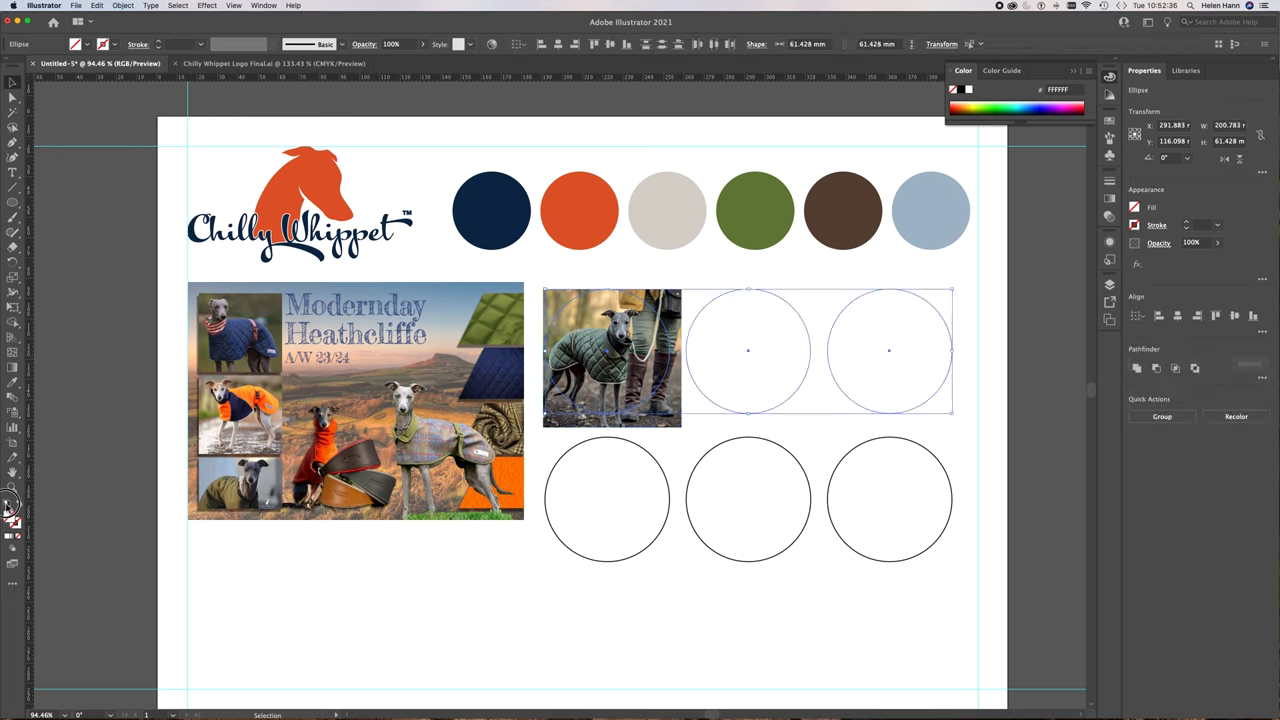
{"action": "key", "text": "d"}
{"action": "left_click", "coordinate": [643, 657]}
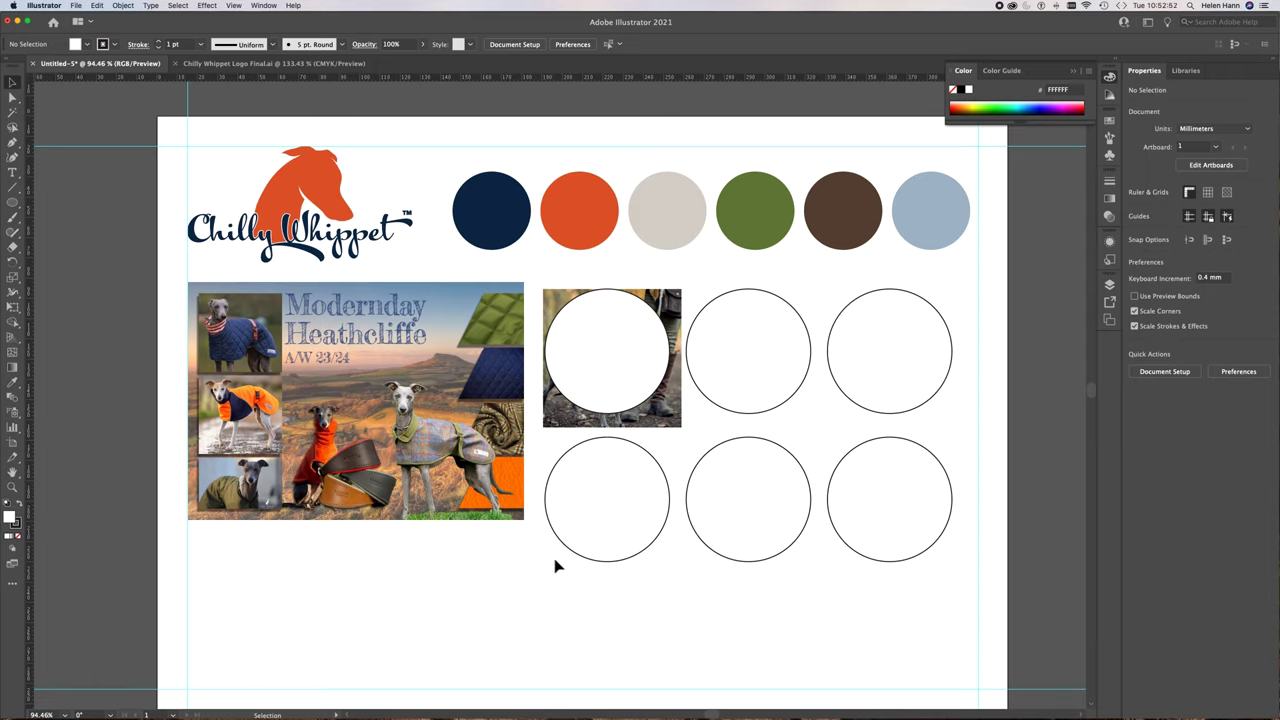
Delete all six circles one by one, keeping the green quilted whippet photo
{"action": "left_click", "coordinate": [605, 498]}
{"action": "key", "text": "Delete"}
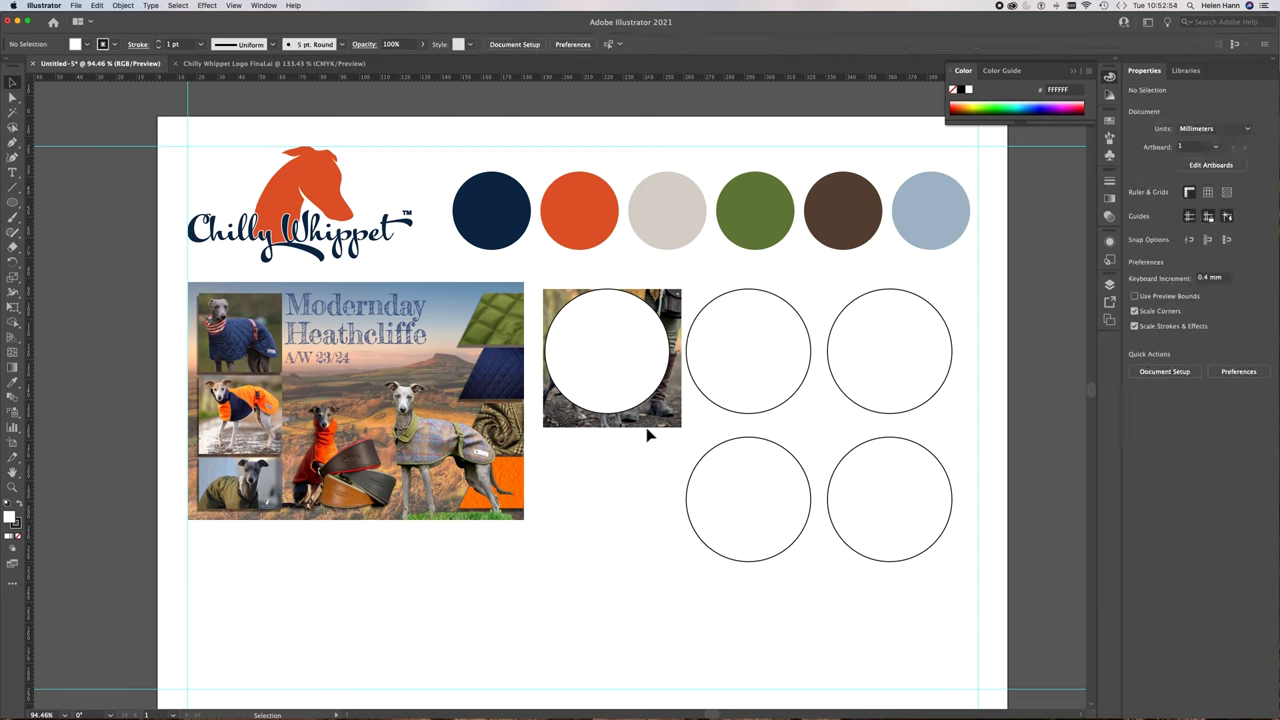
{"action": "left_click", "coordinate": [630, 372]}
{"action": "key", "text": "Delete"}
{"action": "left_click", "coordinate": [751, 347]}
{"action": "key", "text": "Delete"}
{"action": "left_click", "coordinate": [843, 349]}
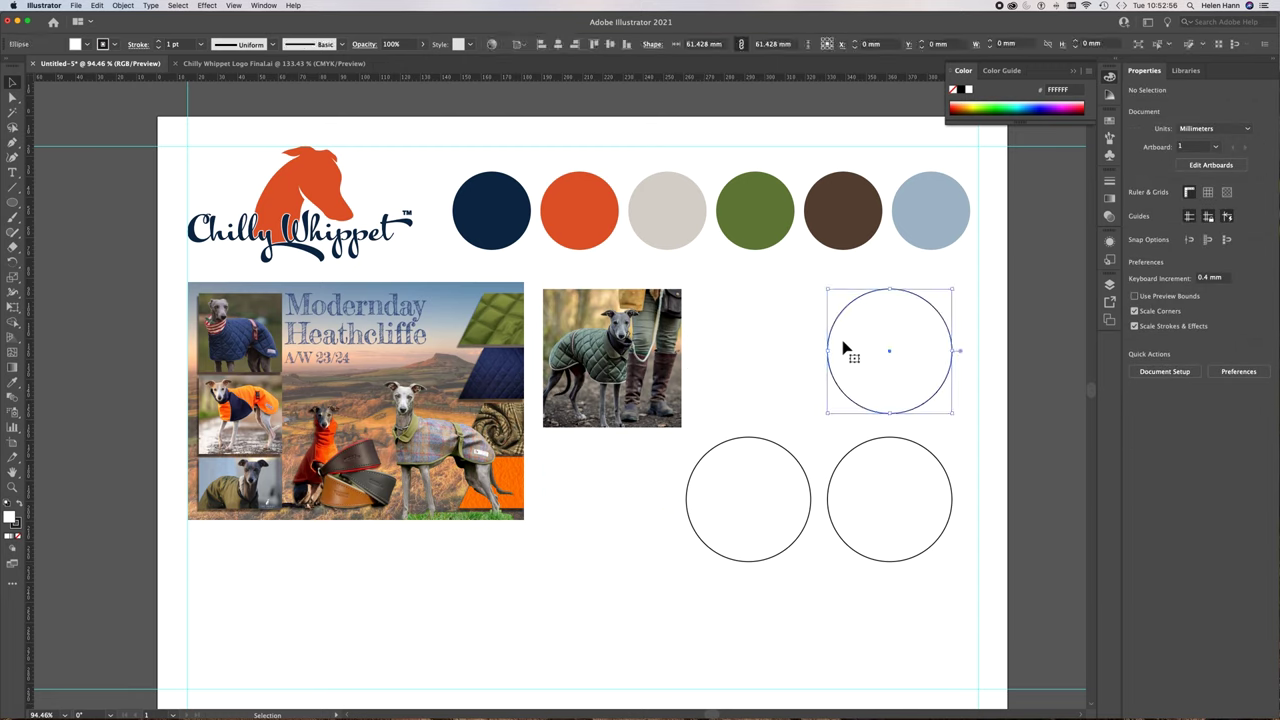
{"action": "key", "text": "Delete"}
{"action": "left_click", "coordinate": [894, 534]}
{"action": "key", "text": "Delete"}
{"action": "left_click", "coordinate": [782, 512]}
{"action": "key", "text": "Delete"}
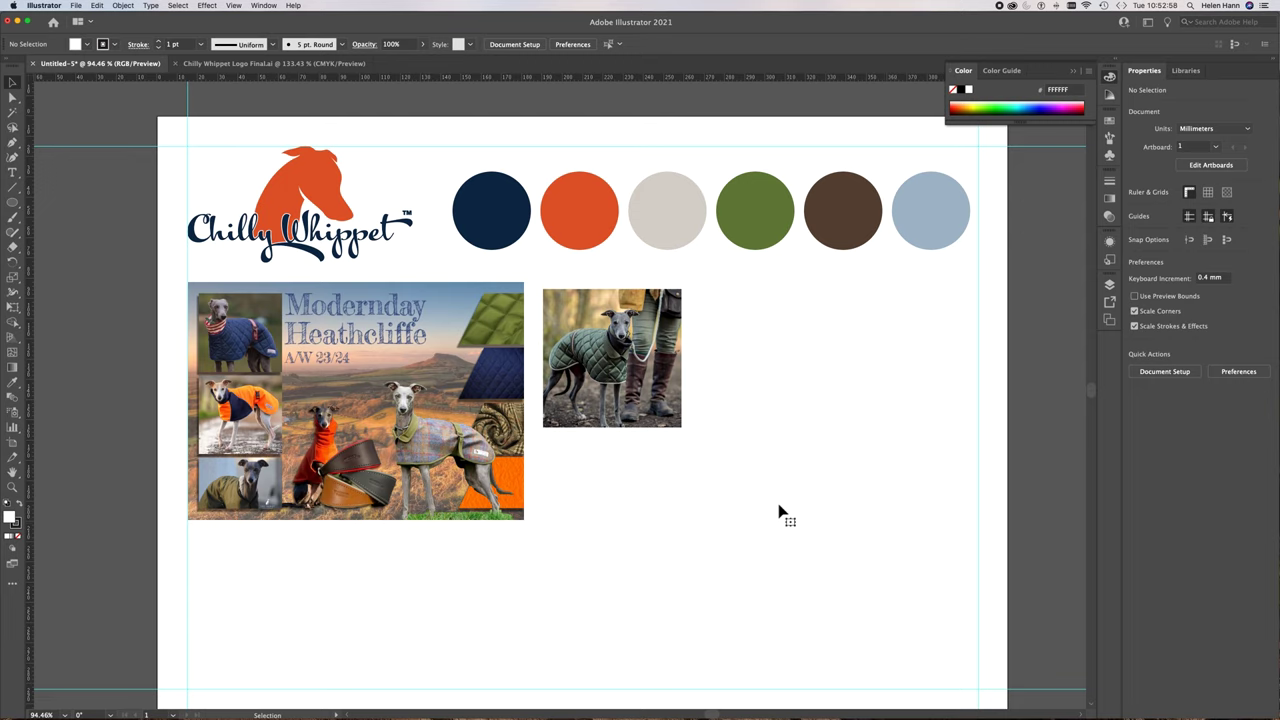
Draw a new white circle about 53 mm in diameter over the green quilted whippet photo
{"action": "left_click", "coordinate": [12, 203]}
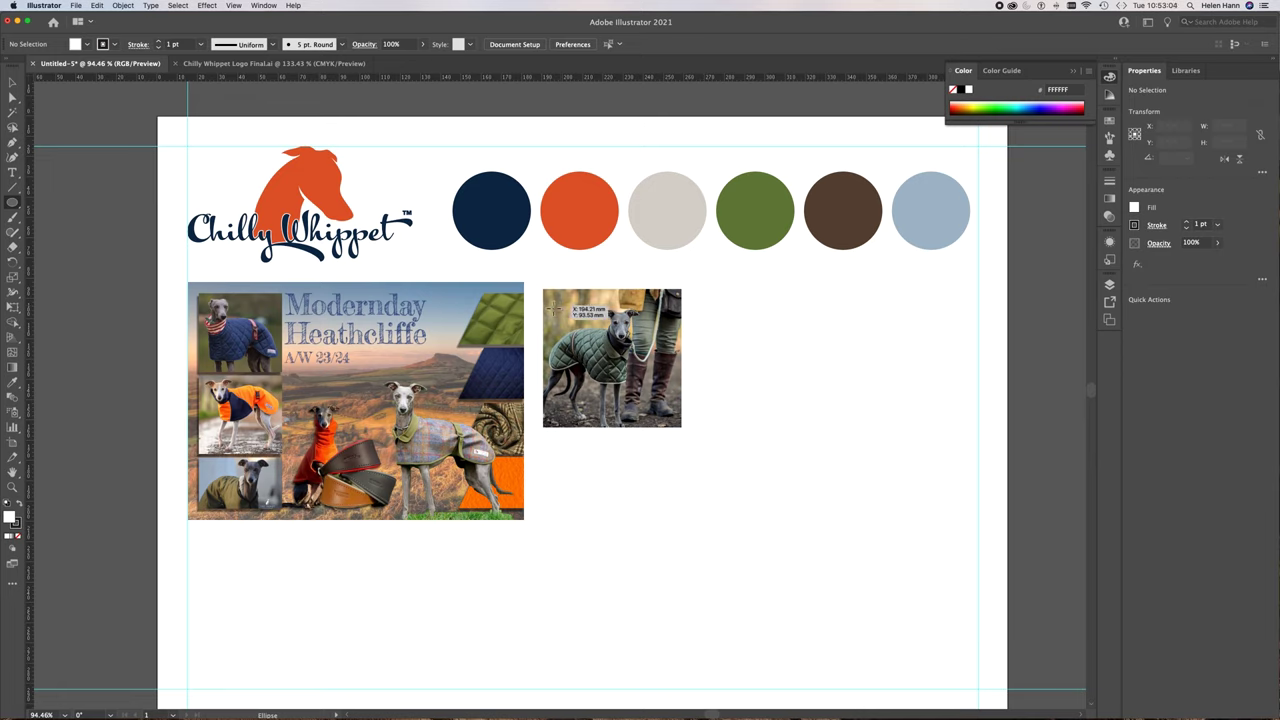
{"action": "left_click_drag", "start_coordinate": [553, 309], "coordinate": [657, 396]}
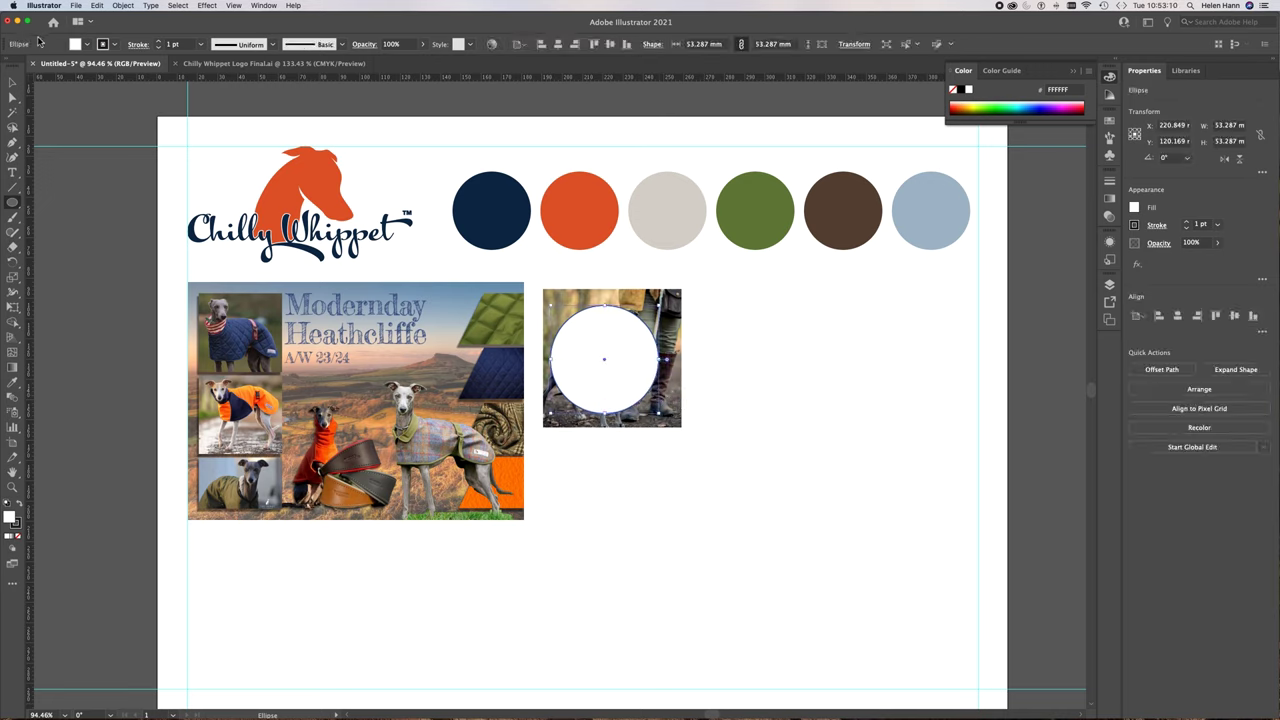
{"action": "left_click", "coordinate": [12, 82]}
{"action": "left_click", "coordinate": [606, 389]}
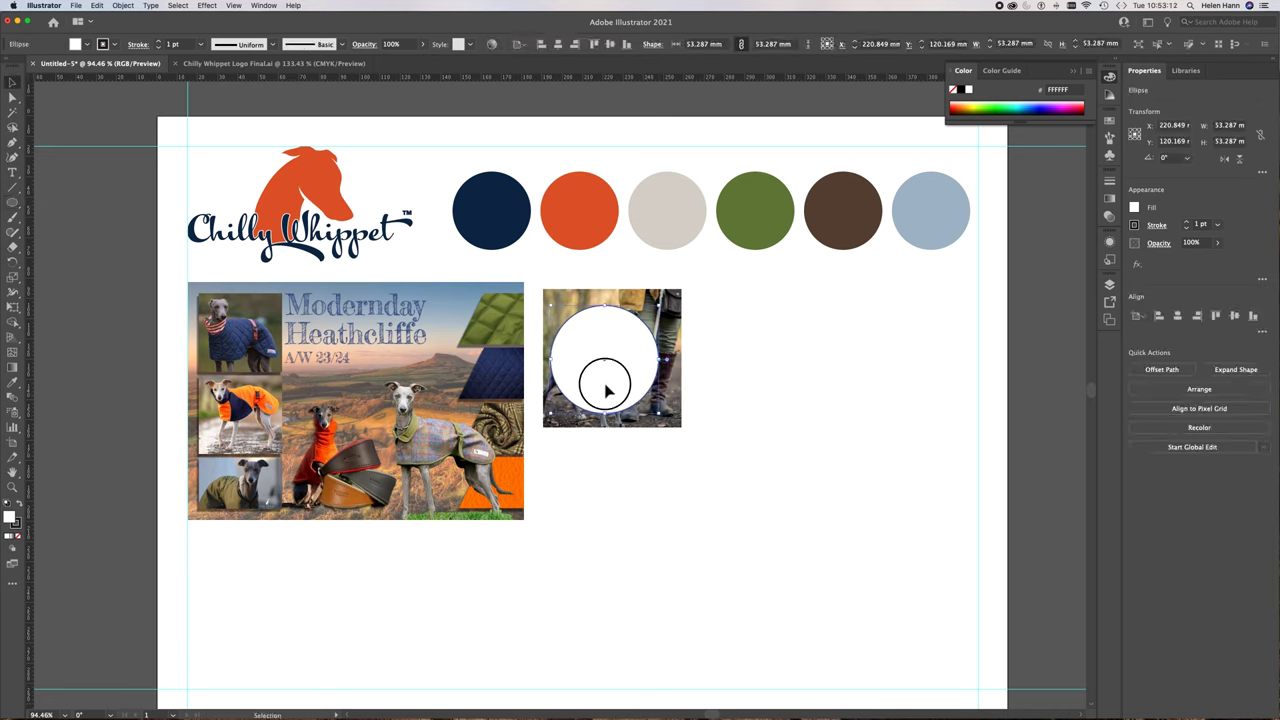
Copy the circle horizontally by about 56 mm and repeat the copy twice to form a row of four
{"action": "left_click_drag", "start_coordinate": [606, 388], "coordinate": [723, 410]}
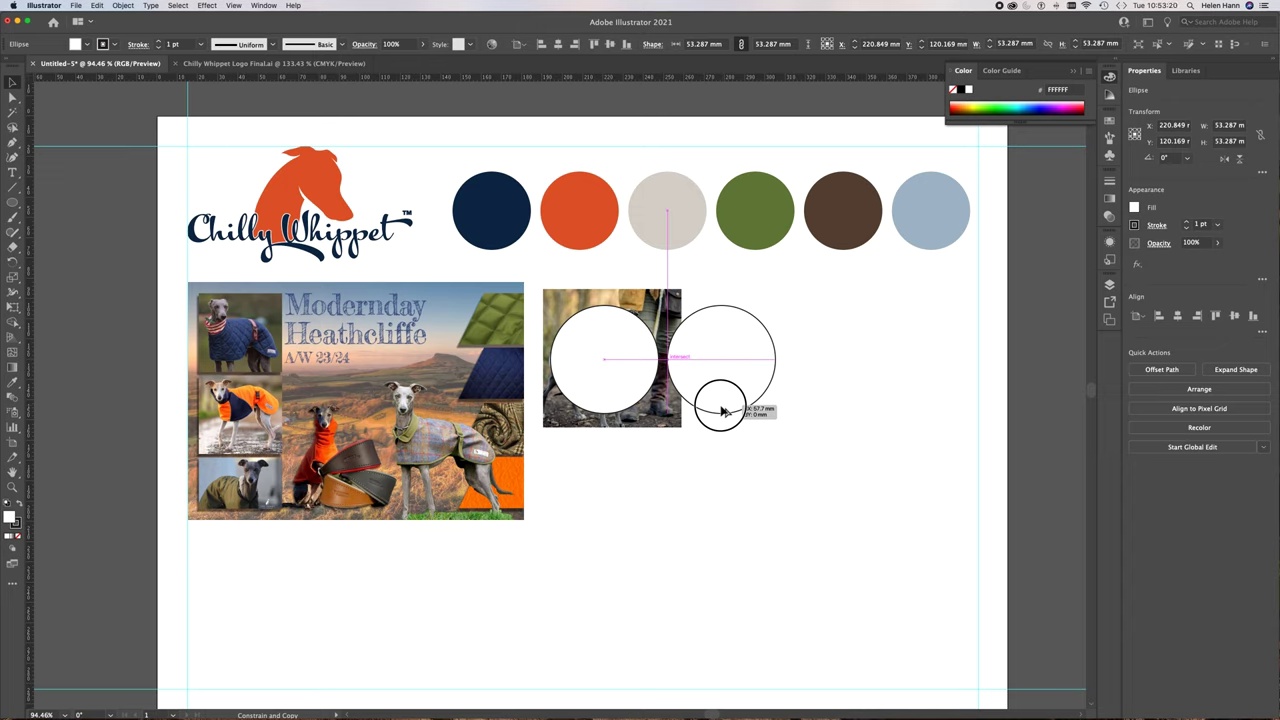
{"action": "left_click_drag", "start_coordinate": [723, 410], "coordinate": [720, 410]}
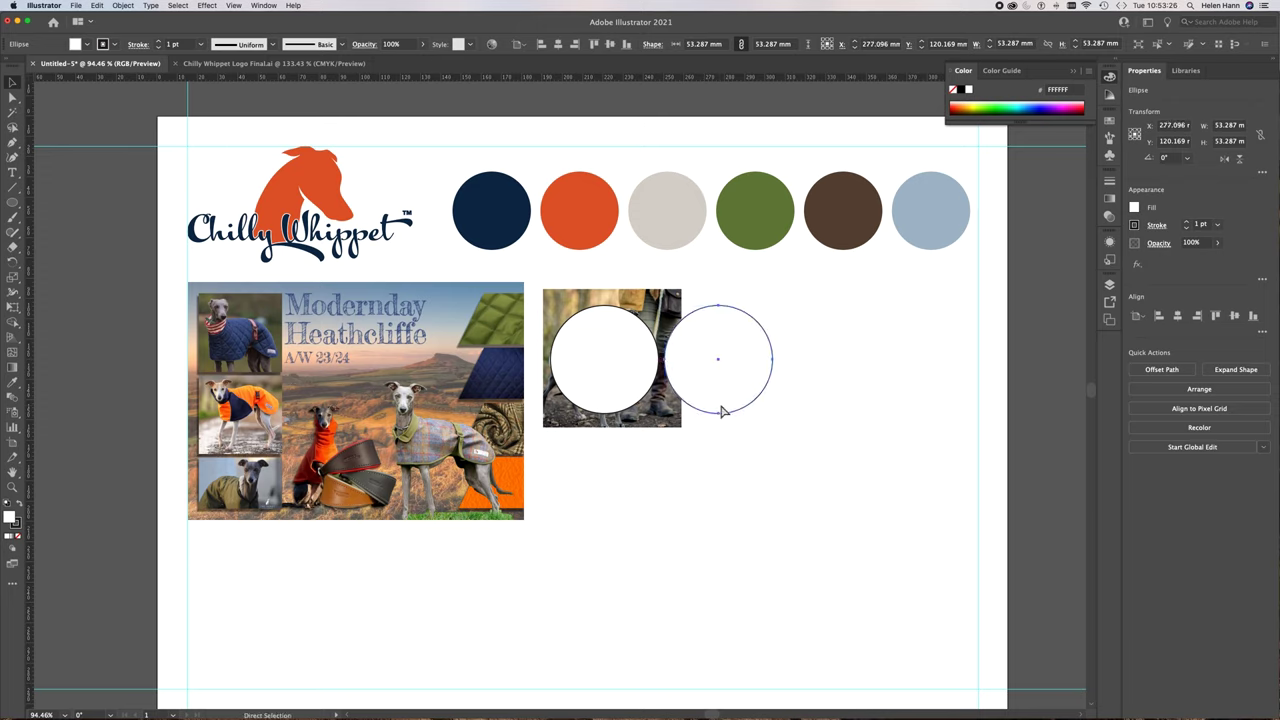
{"action": "key", "text": "super+d"}
{"action": "key", "text": "super+d"}
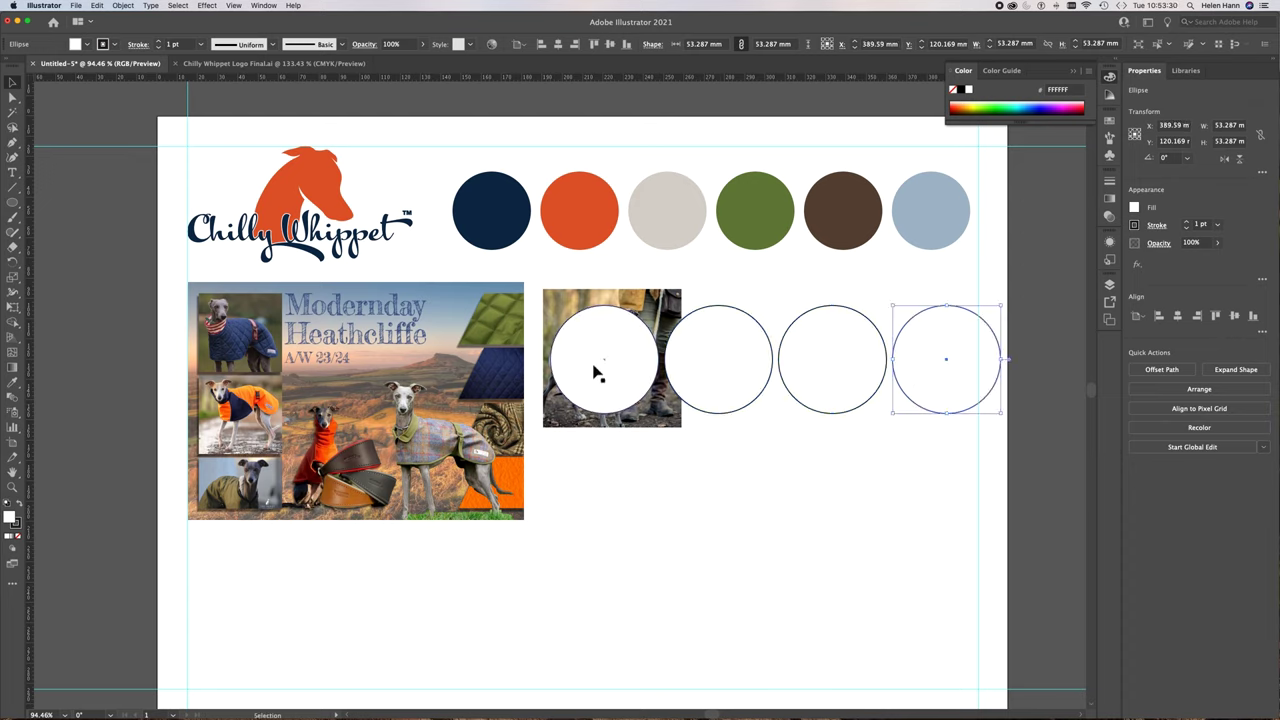
Select all four circles in the row and copy them straight down by about 56 mm to make a second row
{"action": "left_click", "coordinate": [634, 398]}
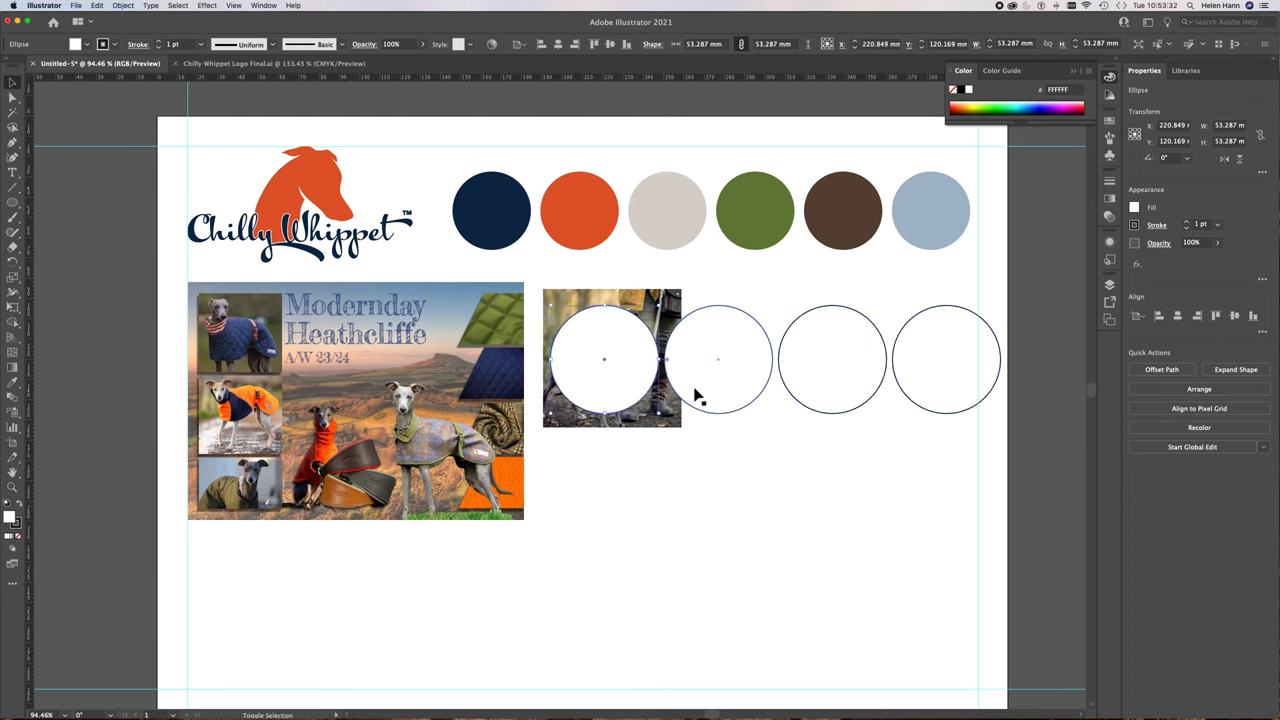
{"action": "left_click", "coordinate": [718, 394], "text": "shift"}
{"action": "left_click", "coordinate": [826, 397], "text": "shift"}
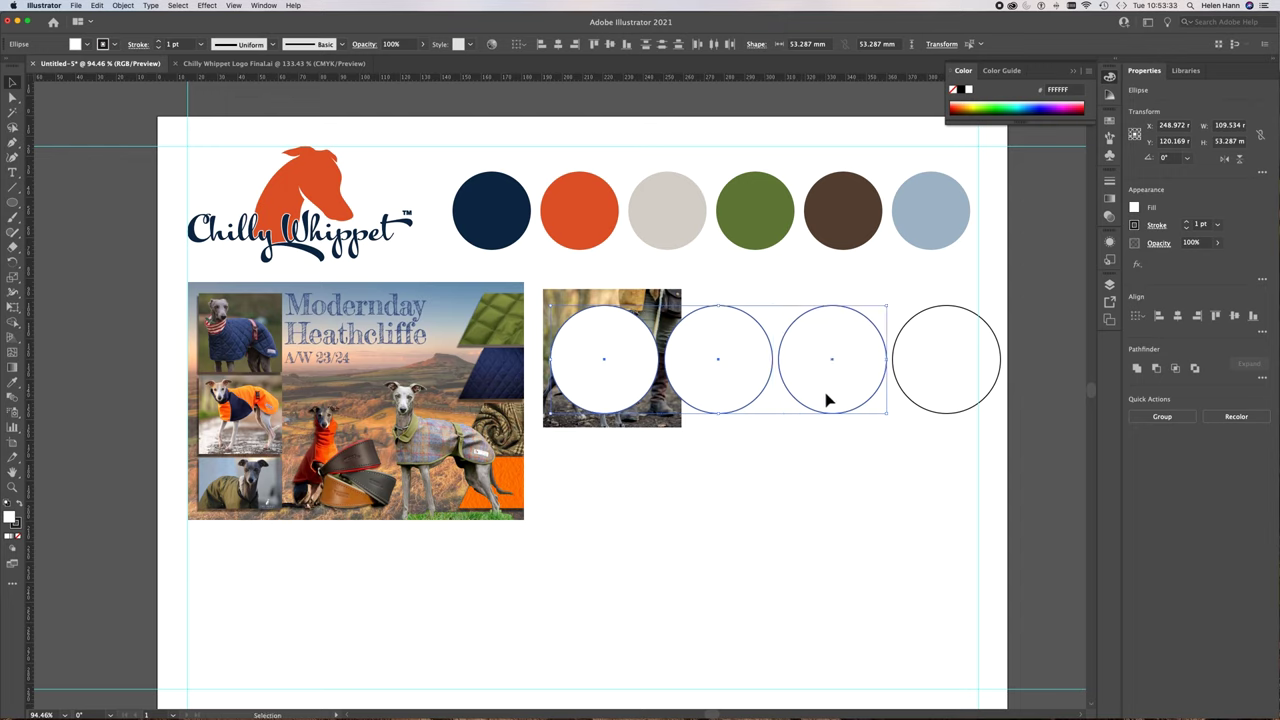
{"action": "left_click", "coordinate": [931, 397], "text": "shift"}
{"action": "left_click_drag", "start_coordinate": [931, 397], "coordinate": [923, 509]}
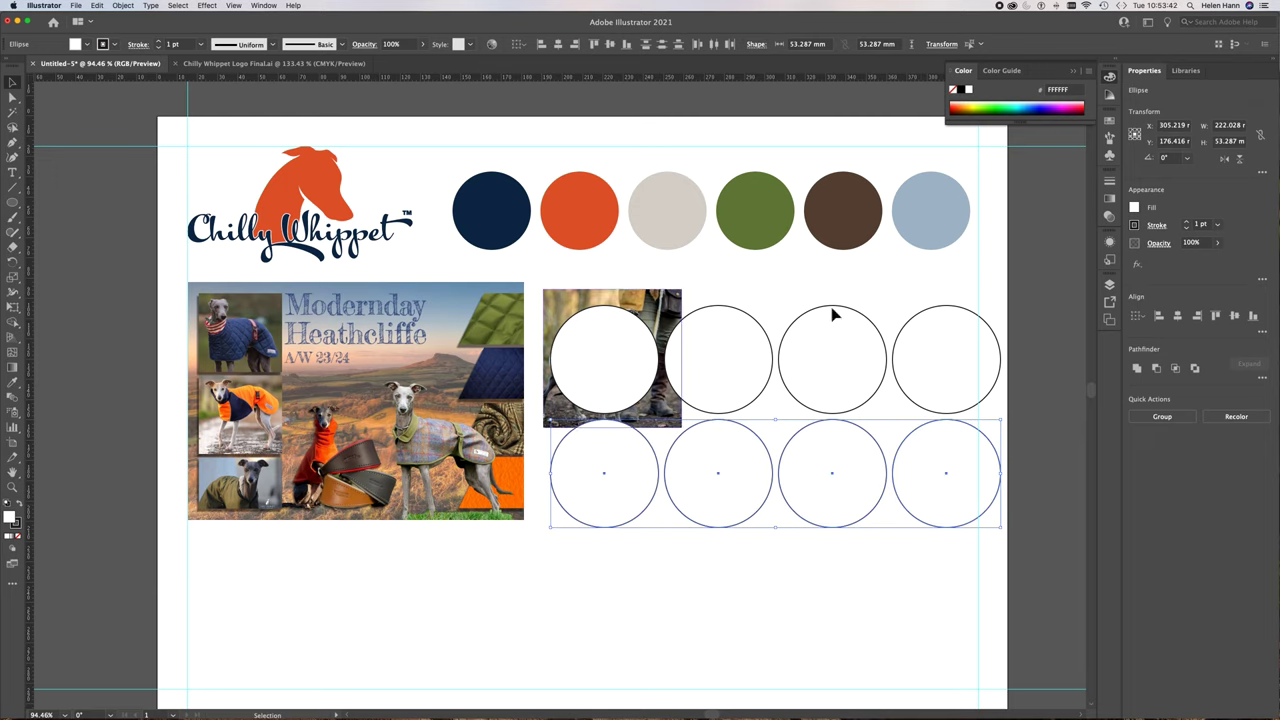
Select all eight circles and scale them down proportionally to about 211 mm overall width, ending at the artboard's right margin guide
{"action": "left_click", "coordinate": [614, 366], "text": "shift"}
{"action": "left_click", "coordinate": [720, 372], "text": "shift"}
{"action": "left_click", "coordinate": [831, 372], "text": "shift"}
{"action": "left_click", "coordinate": [909, 384], "text": "shift"}
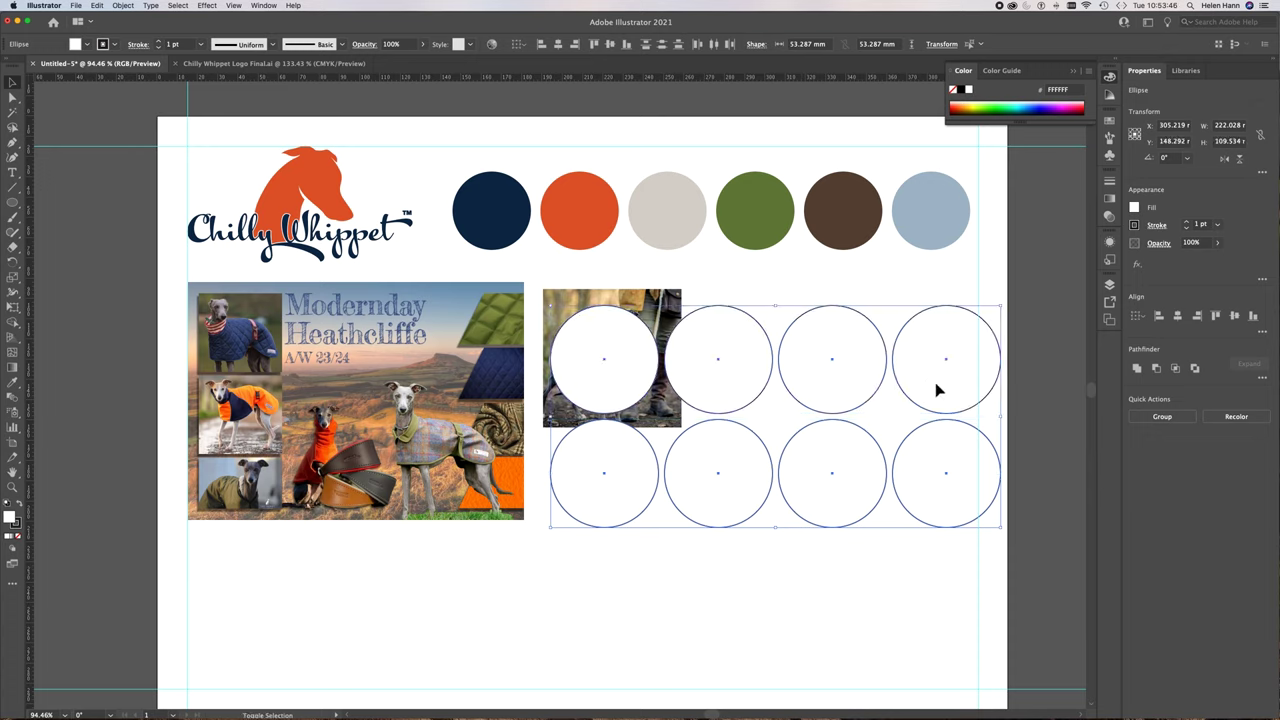
{"action": "mouse_move", "coordinate": [999, 527]}
{"action": "left_mouse_down"}
{"action": "mouse_move", "coordinate": [970, 514]}
{"action": "mouse_move", "coordinate": [983, 520]}
{"action": "left_mouse_up"}
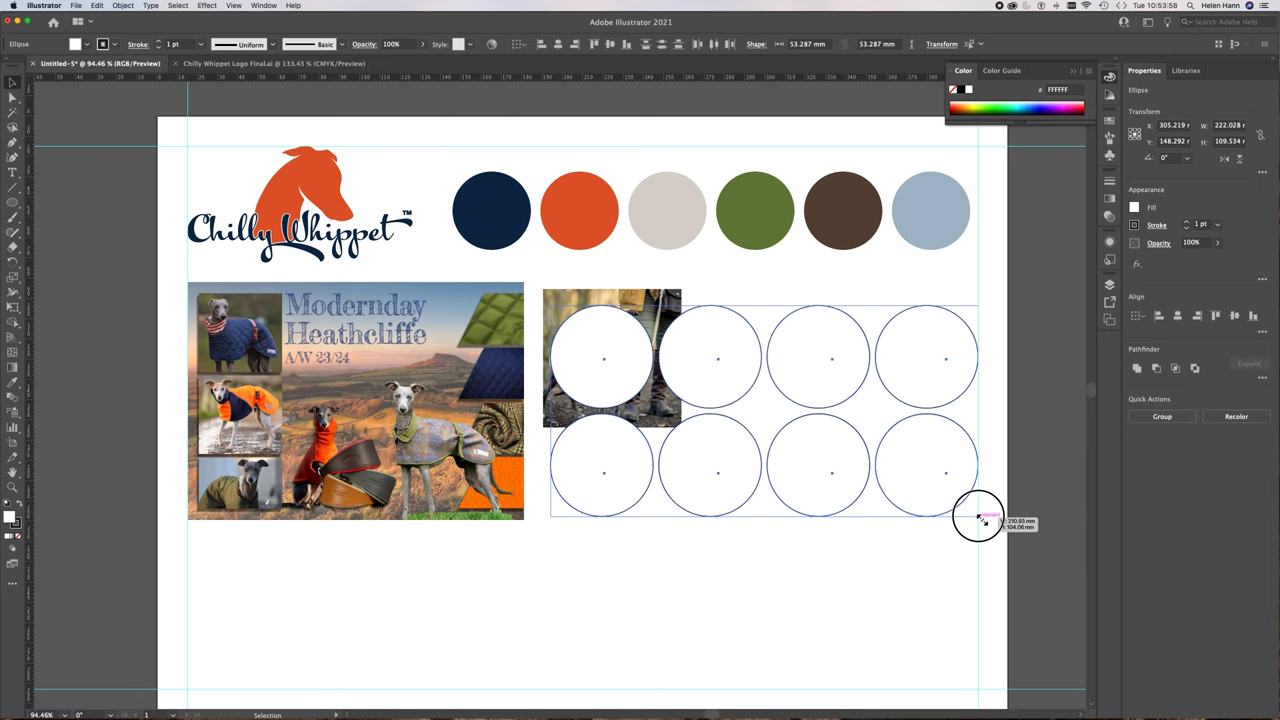
{"action": "left_click_drag", "start_coordinate": [983, 520], "coordinate": [983, 520]}
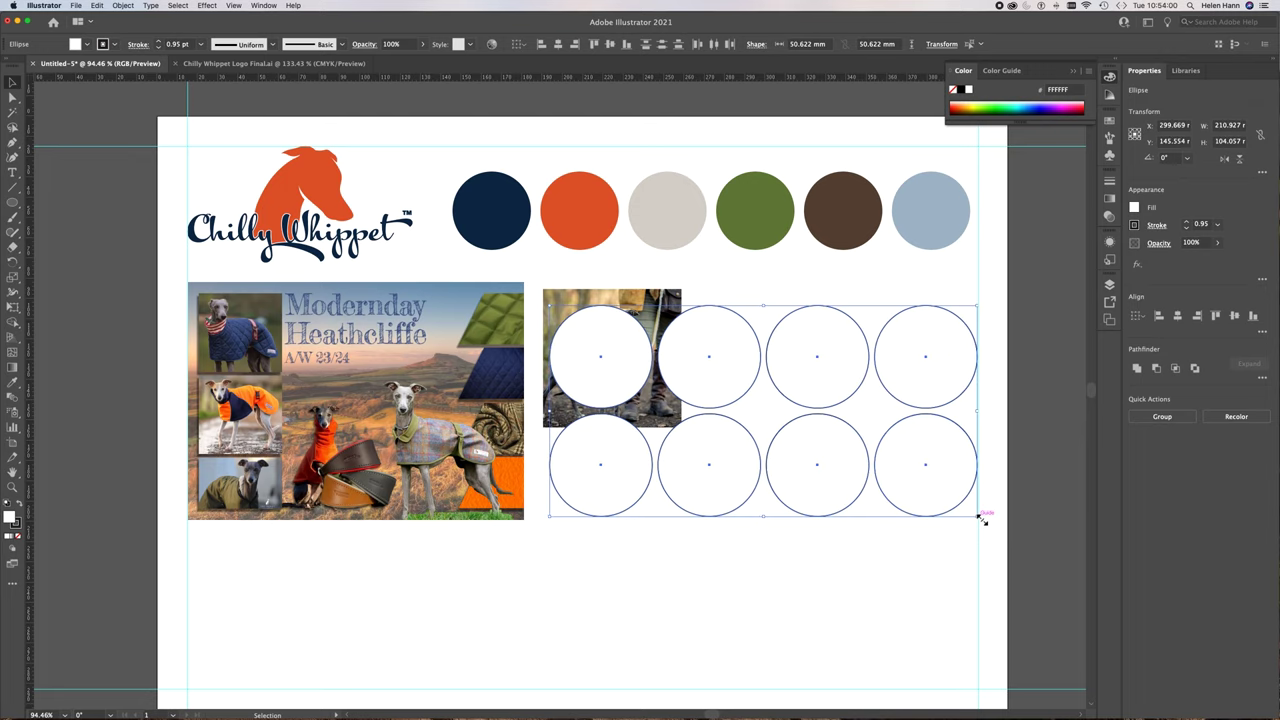
Move the eight-circle grid left to the whippet photo's left edge and up to about the trend board's top edge
{"action": "key", "text": "Left"}
{"action": "key", "text": "Left"}
{"action": "key", "text": "Left"}
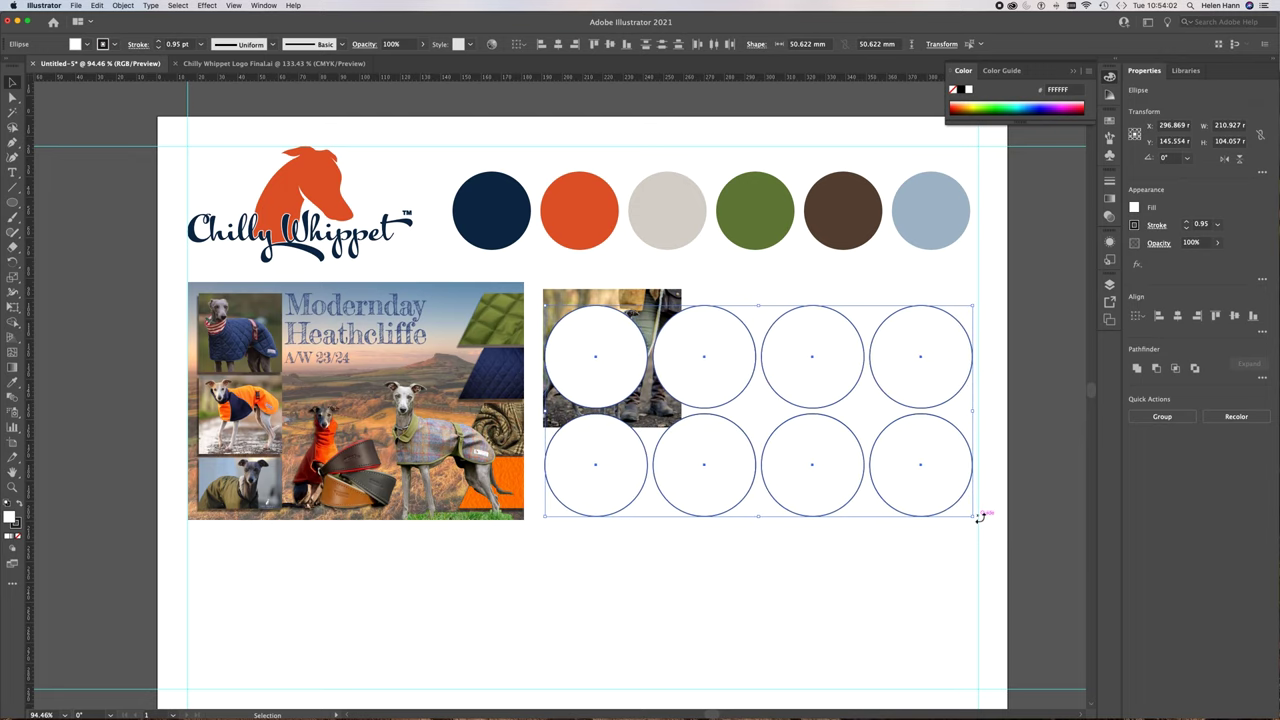
{"action": "key", "text": "Left"}
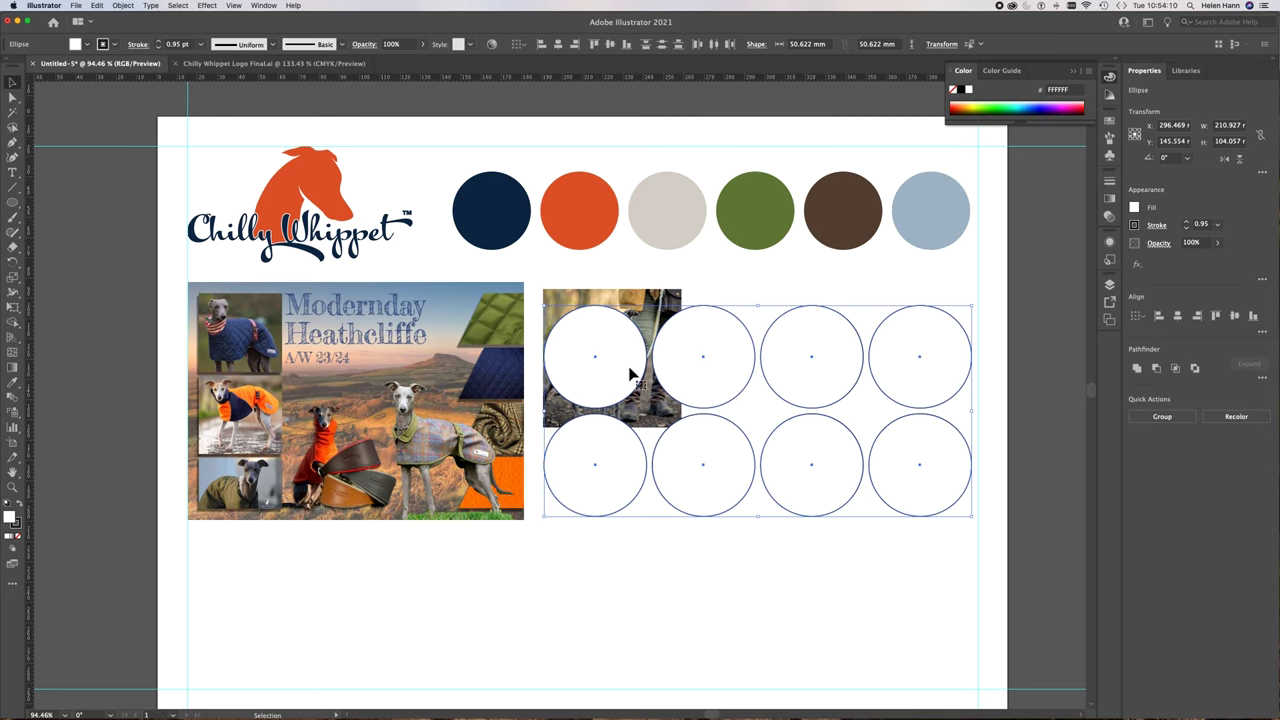
{"action": "left_click_drag", "start_coordinate": [623, 342], "coordinate": [624, 318]}
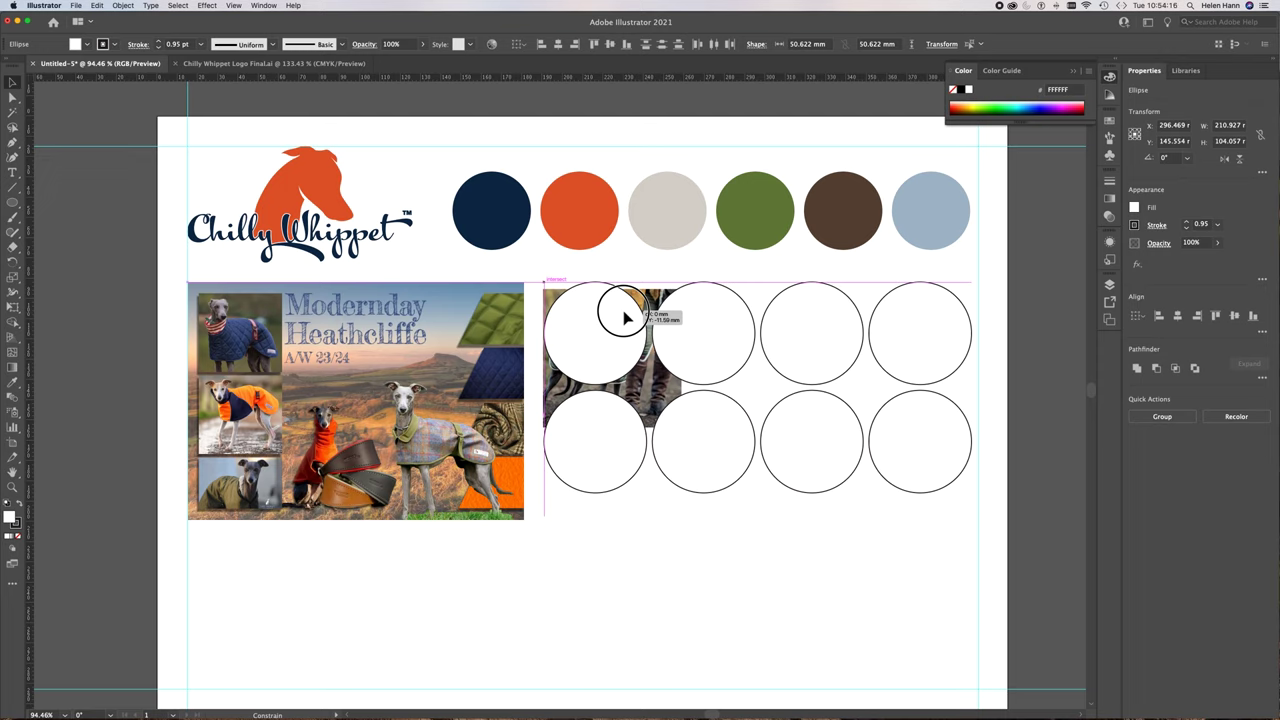
{"action": "left_click_drag", "start_coordinate": [624, 318], "coordinate": [623, 315]}
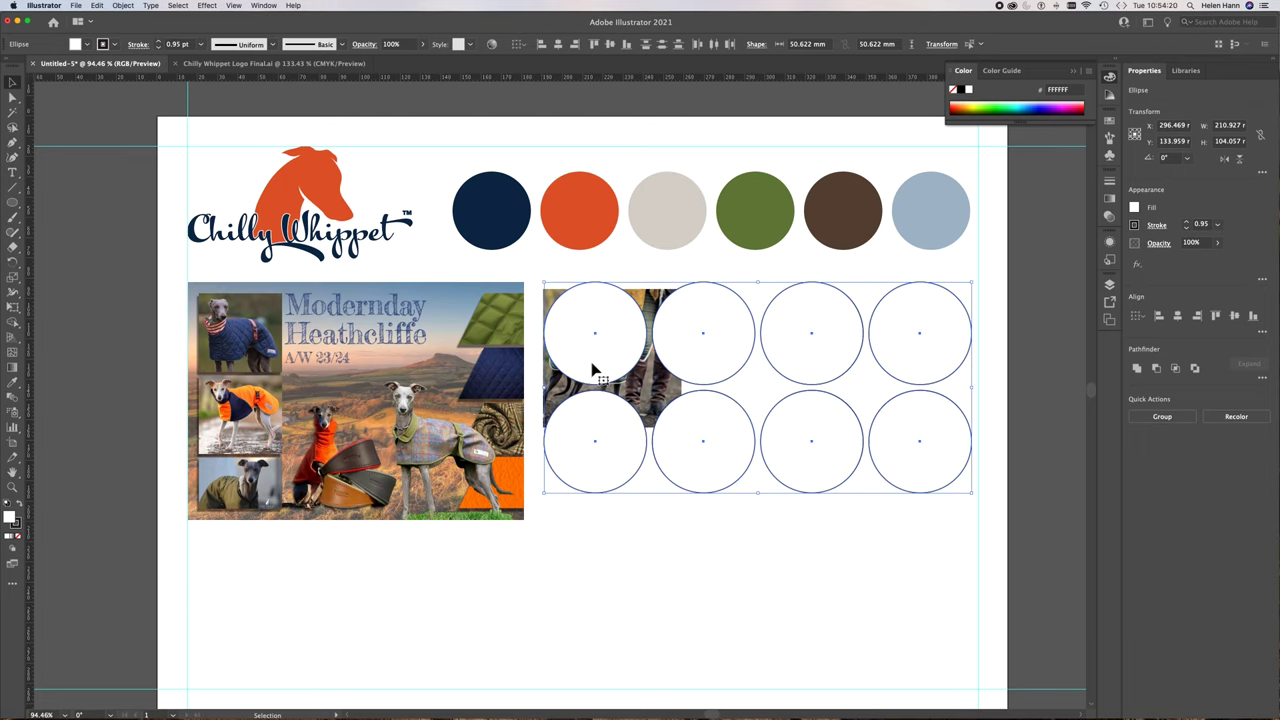
{"action": "left_click_drag", "start_coordinate": [624, 318], "coordinate": [624, 317]}
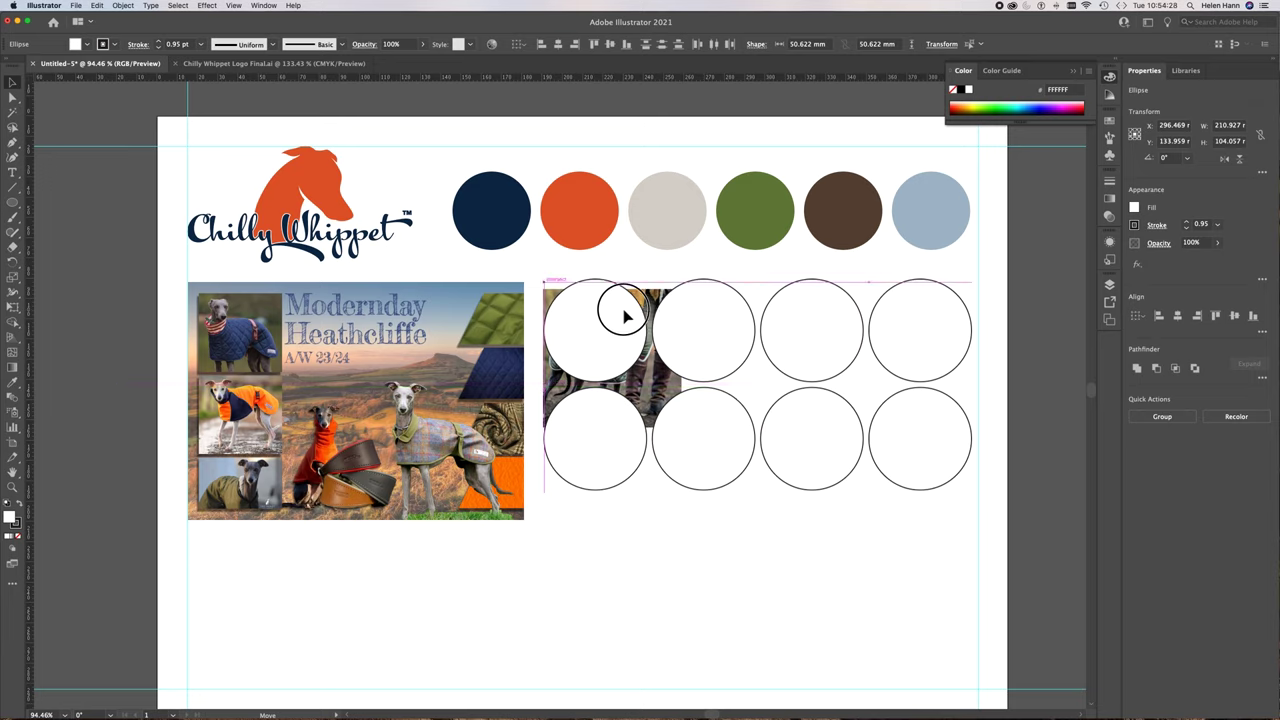
{"action": "left_click_drag", "start_coordinate": [624, 317], "coordinate": [624, 315]}
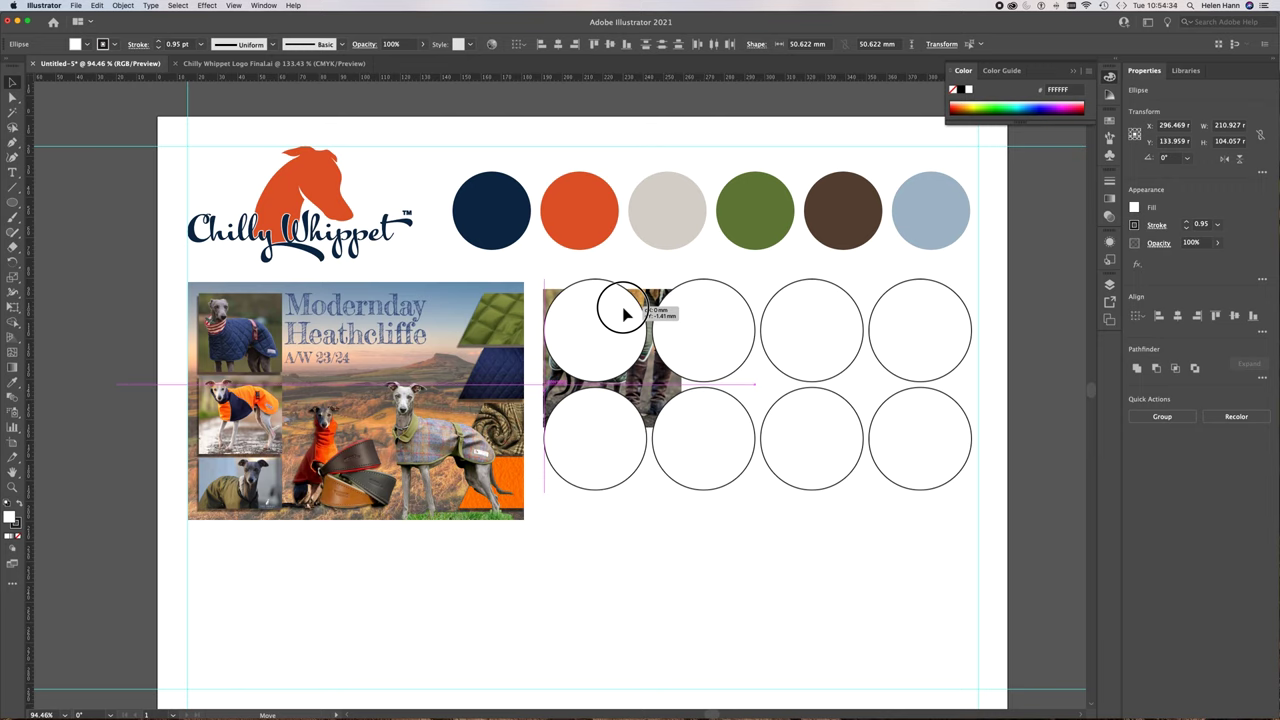
{"action": "left_click_drag", "start_coordinate": [624, 315], "coordinate": [626, 314]}
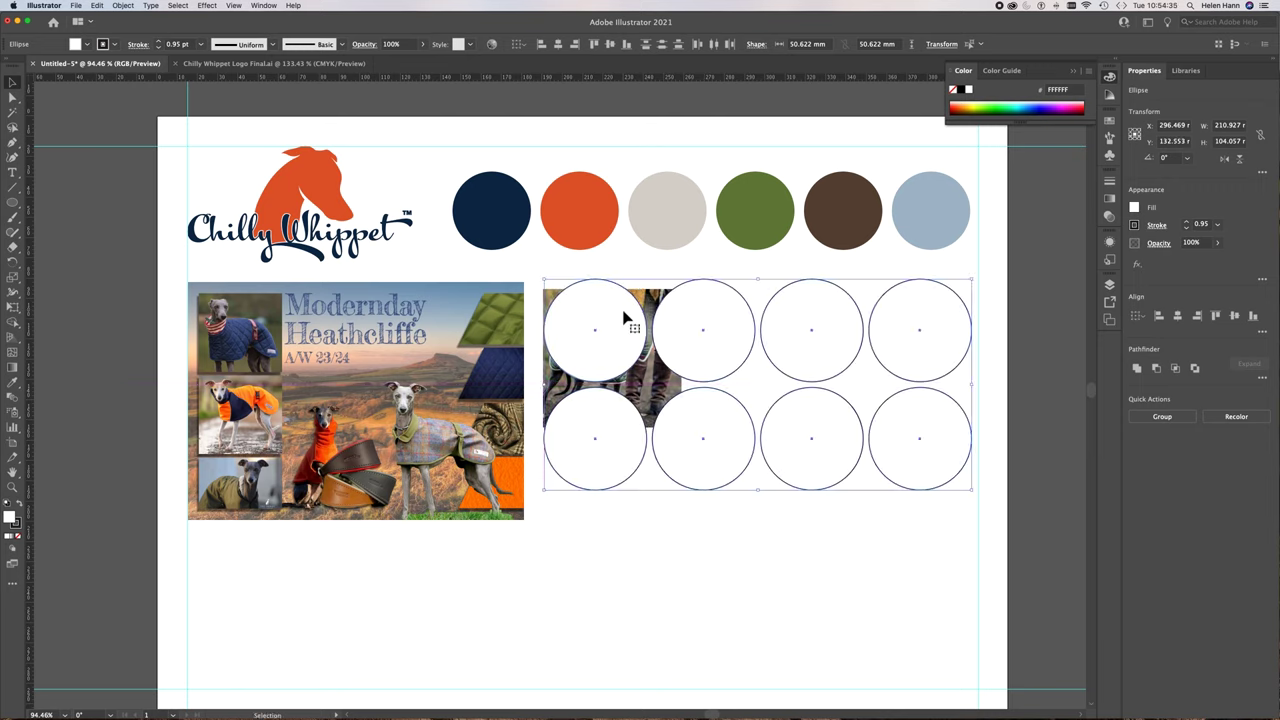
Scale the whippet photo down to about 56 mm square and position it behind the first circle of the upper row
{"action": "left_click", "coordinate": [660, 534]}
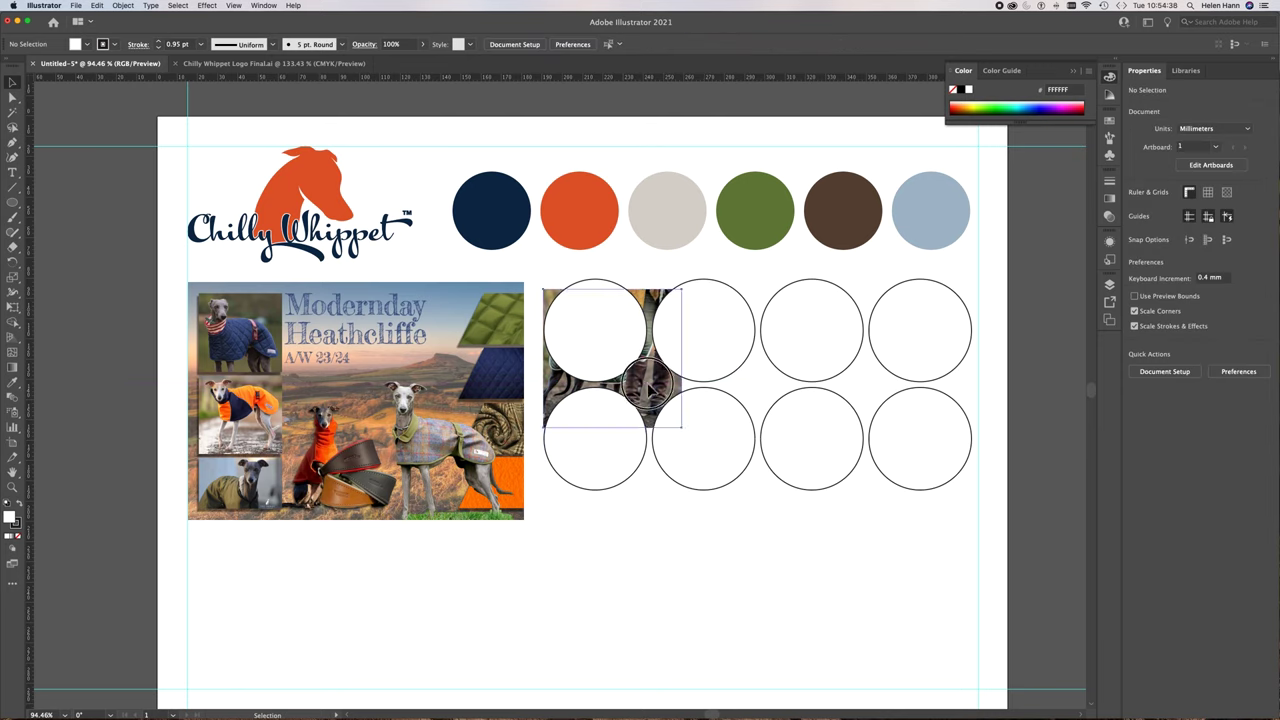
{"action": "left_click_drag", "start_coordinate": [648, 388], "coordinate": [651, 357]}
{"action": "left_click_drag", "start_coordinate": [682, 258], "coordinate": [671, 271]}
{"action": "left_click_drag", "start_coordinate": [673, 400], "coordinate": [662, 390]}
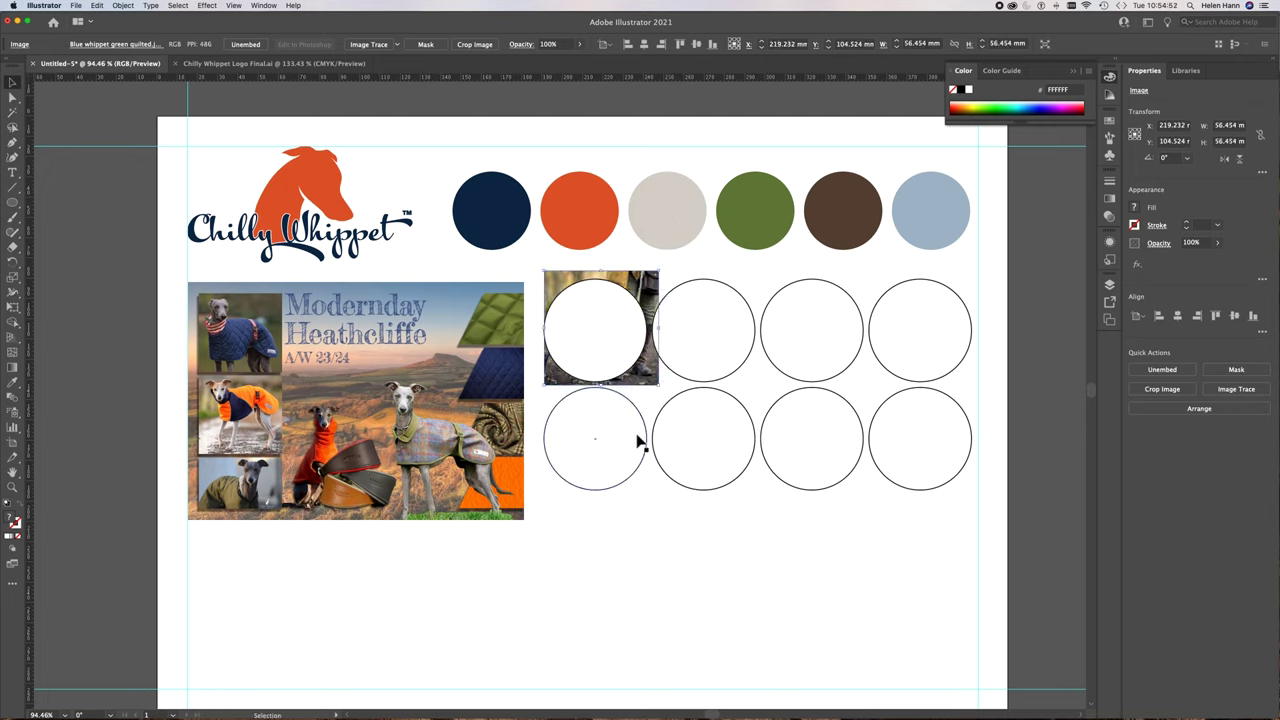
Clip the whippet photo to the upper row's first circle with a clipping mask
{"action": "left_click", "coordinate": [617, 305]}
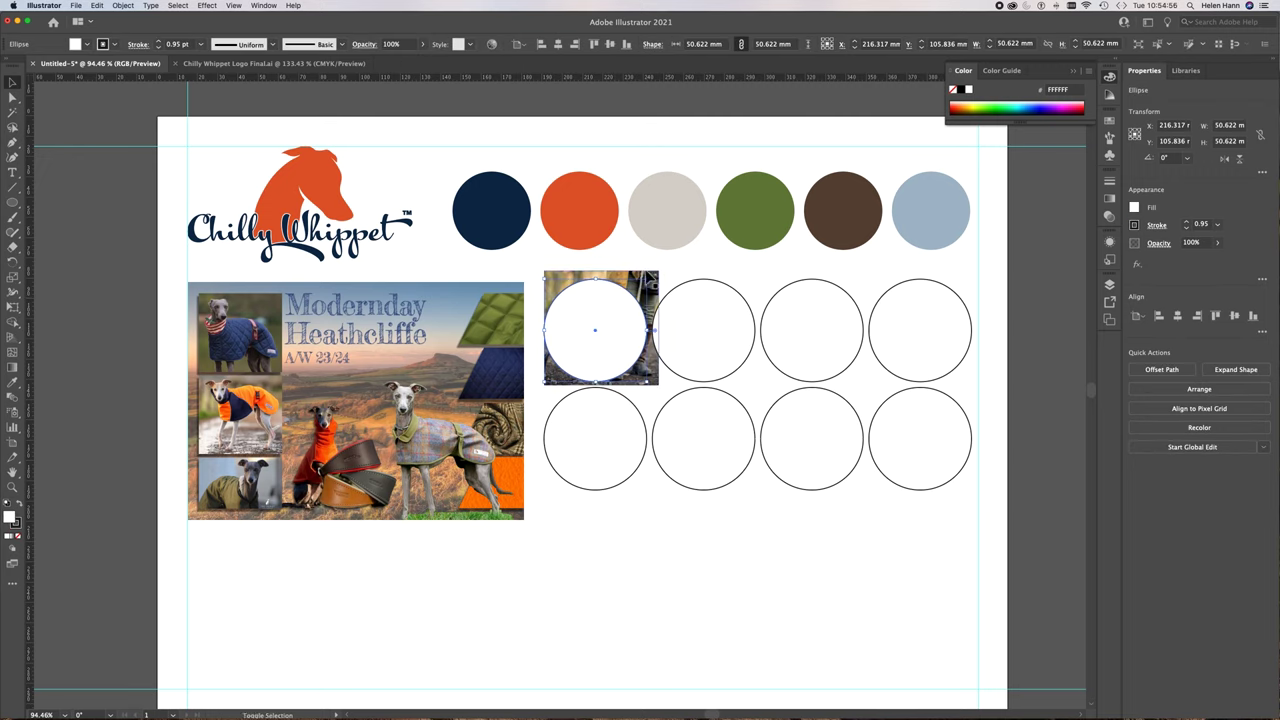
{"action": "left_click", "coordinate": [653, 284], "text": "shift"}
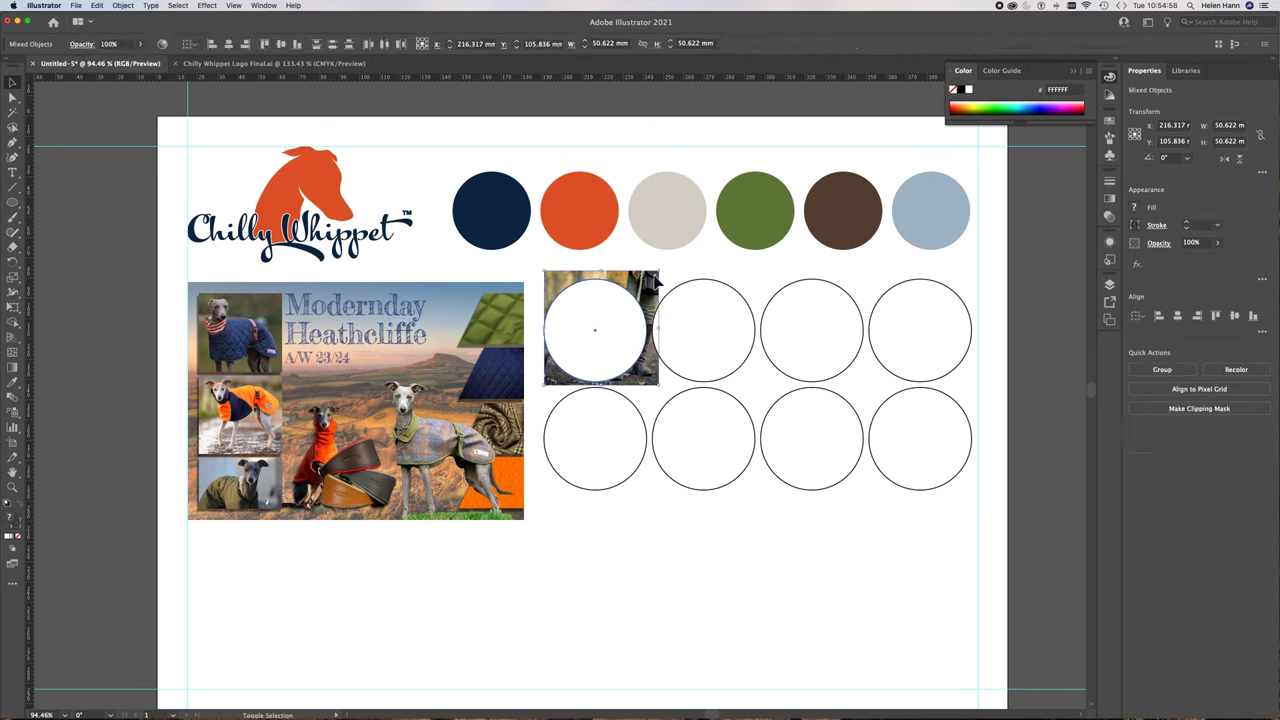
{"action": "left_click", "coordinate": [121, 6]}
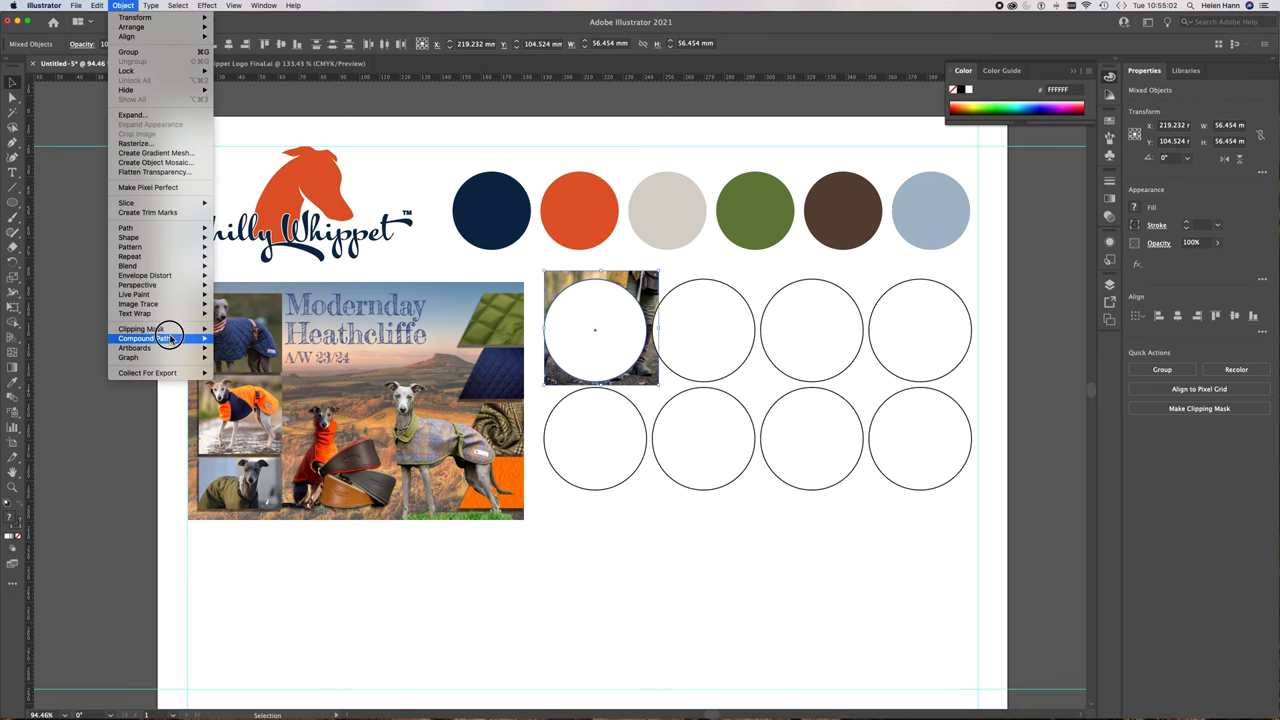
{"action": "mouse_move", "coordinate": [171, 331]}
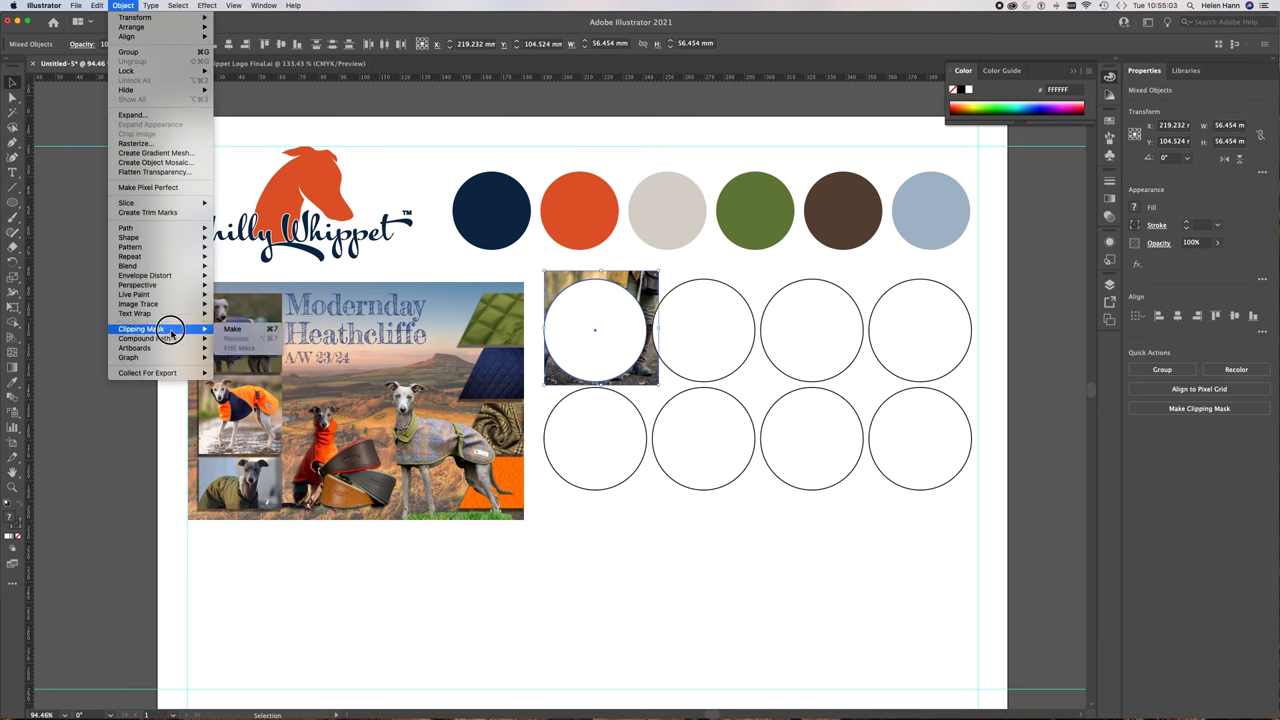
{"action": "left_click", "coordinate": [234, 329]}
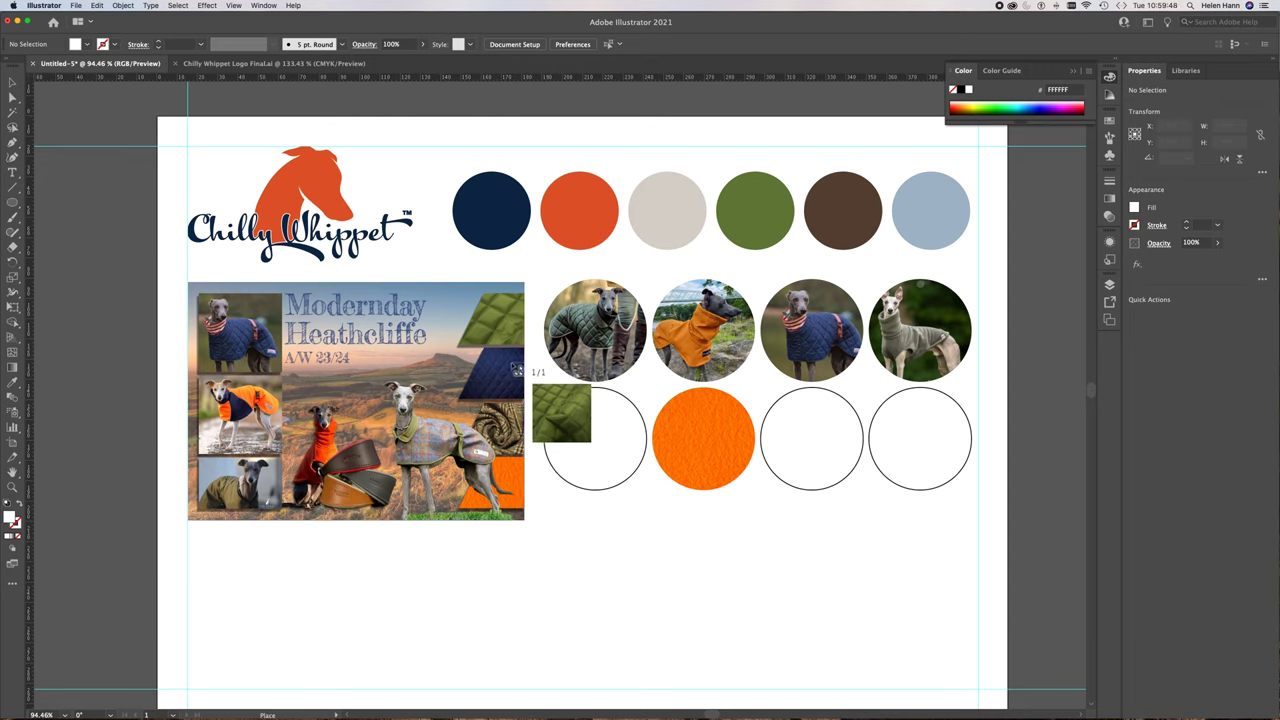
Place the olive quilted fabric image about 58 mm square over the lower row's first circle and send it to the back
{"action": "left_click_drag", "start_coordinate": [514, 364], "coordinate": [641, 484]}
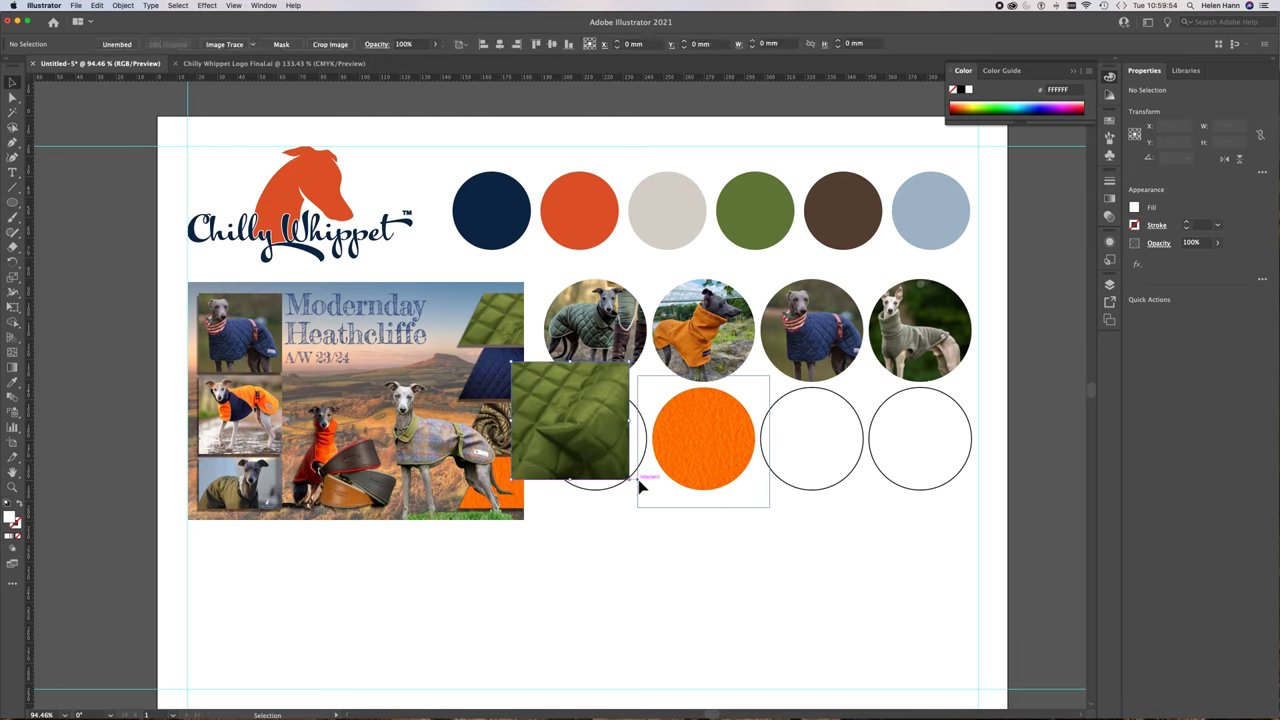
{"action": "left_click_drag", "start_coordinate": [549, 401], "coordinate": [573, 422]}
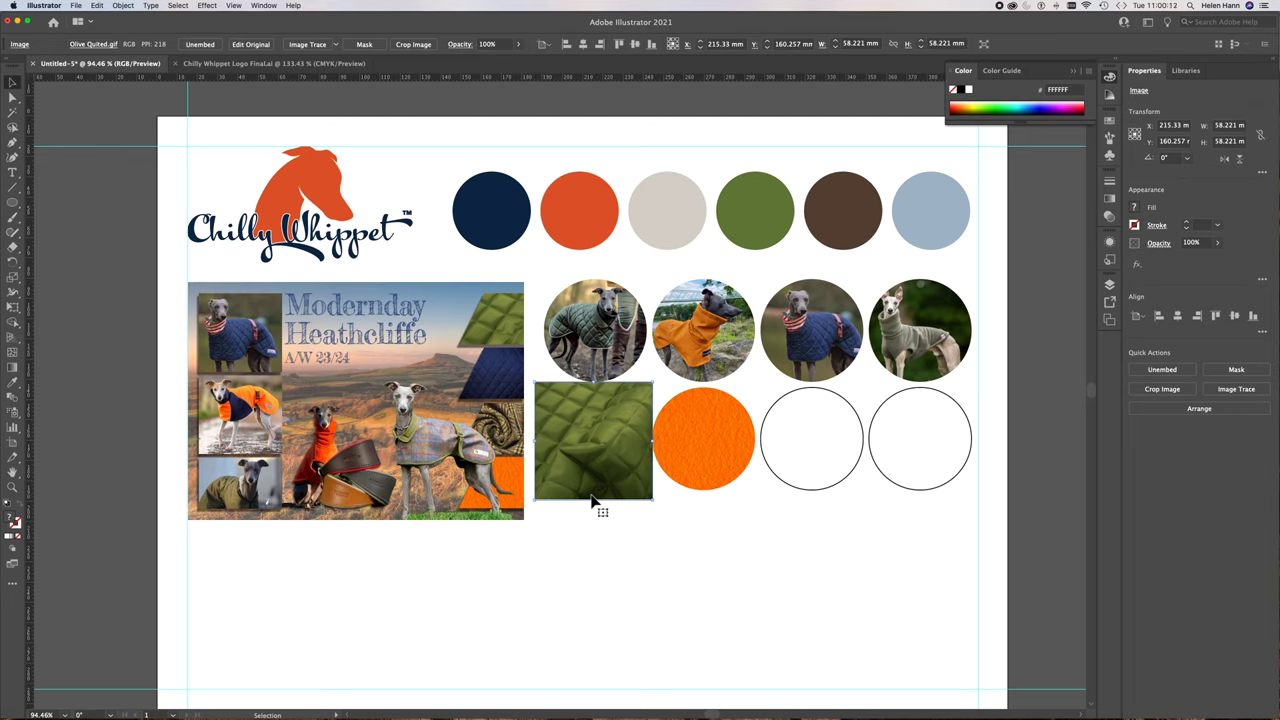
{"action": "right_click", "coordinate": [584, 434]}
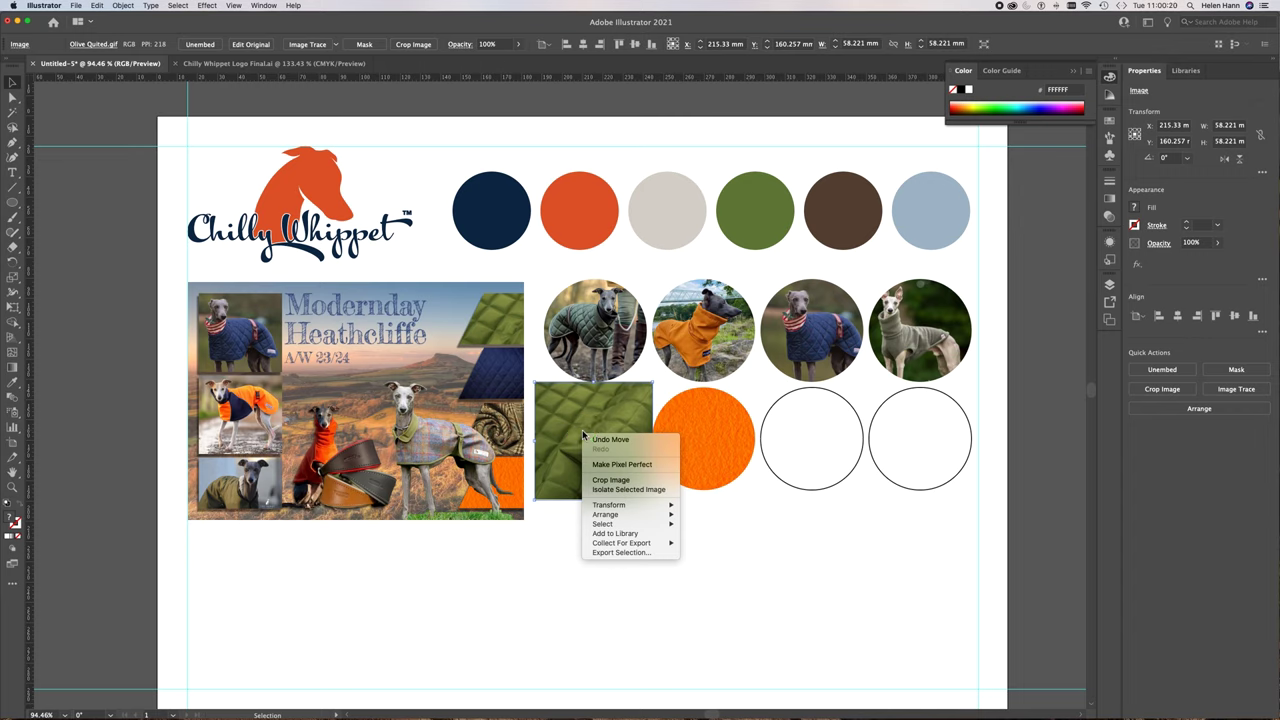
{"action": "mouse_move", "coordinate": [613, 516]}
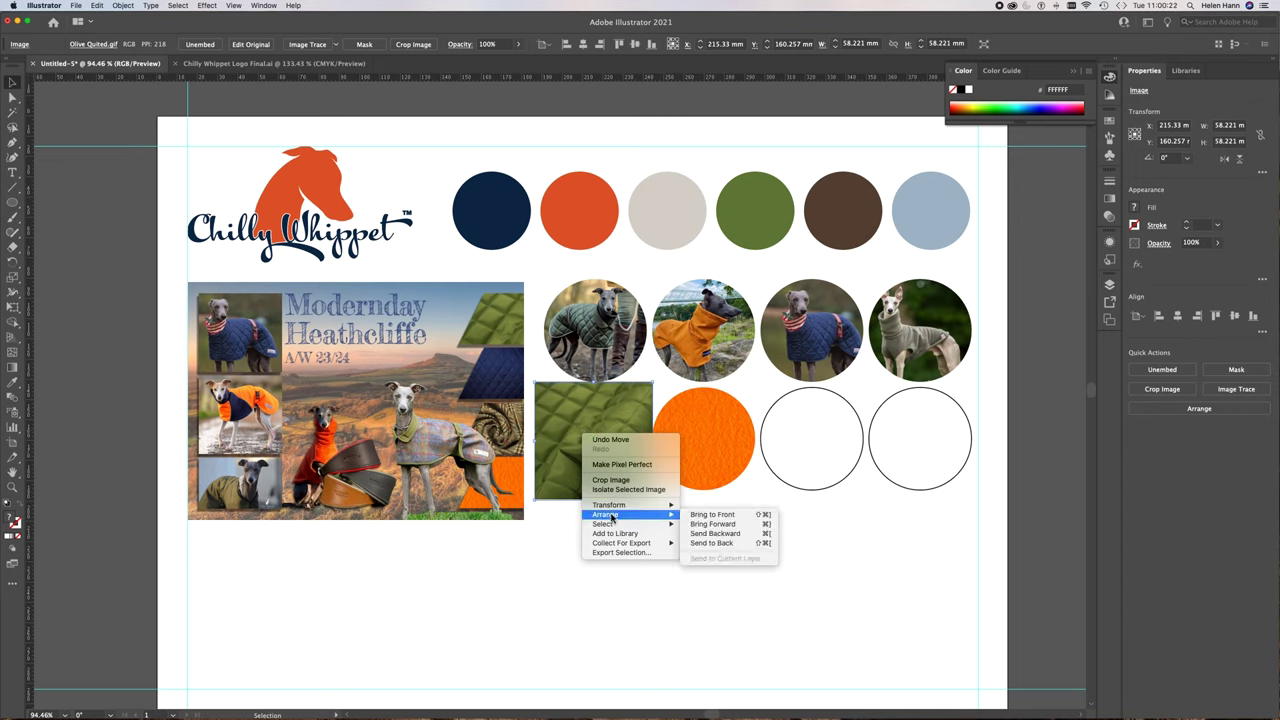
{"action": "left_click", "coordinate": [726, 544]}
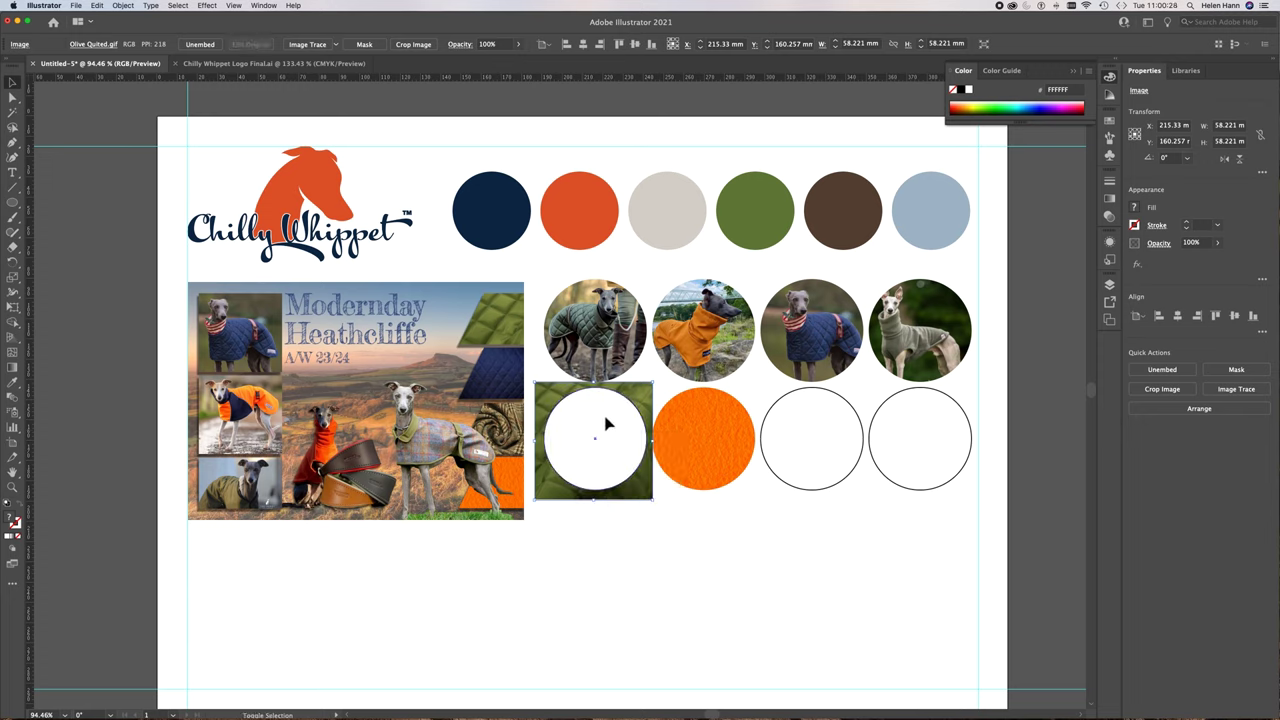
Clip the olive quilted fabric to the lower row's first circle with a clipping mask
{"action": "left_click", "coordinate": [605, 424], "text": "shift"}
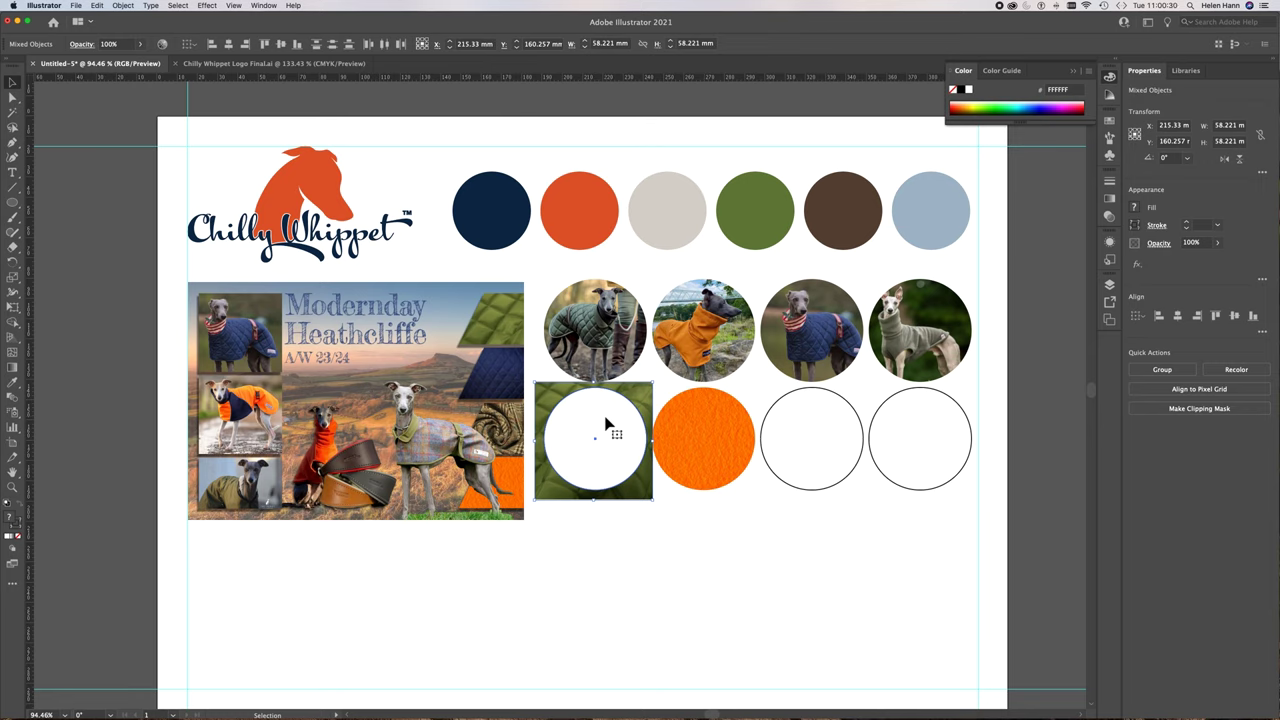
{"action": "left_click", "coordinate": [677, 574]}
{"action": "left_click", "coordinate": [630, 455]}
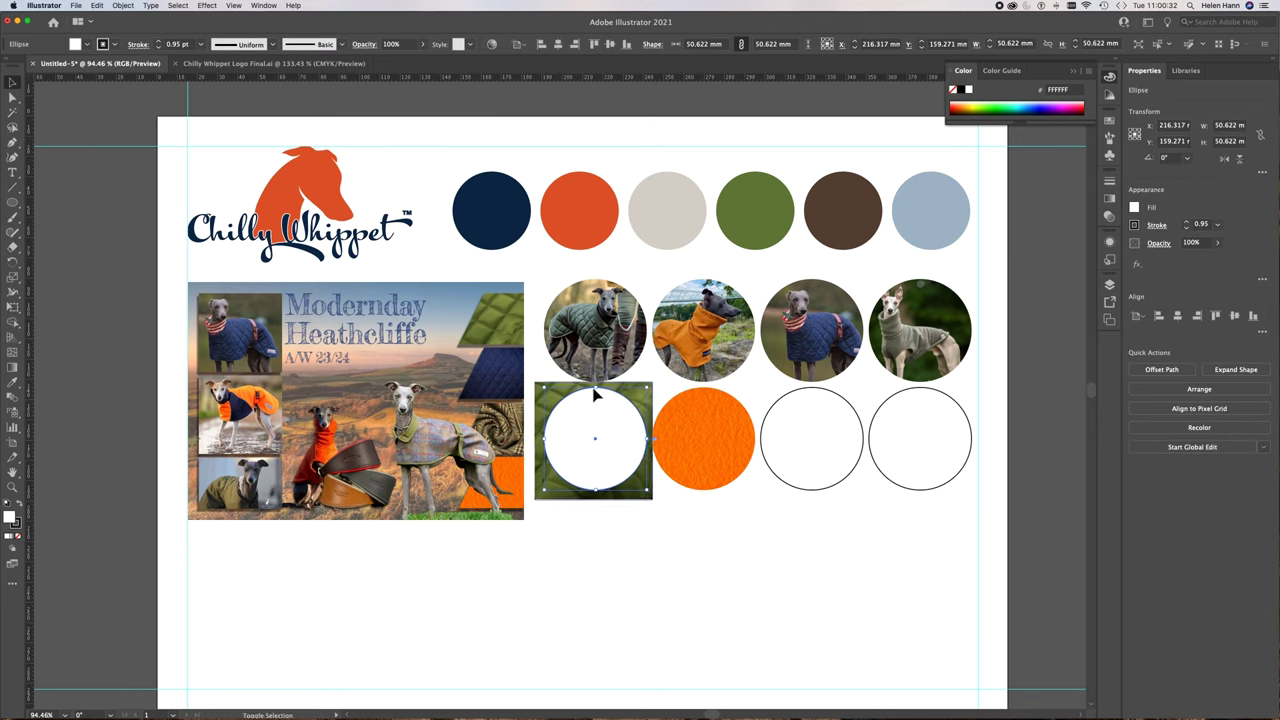
{"action": "left_click", "coordinate": [541, 410], "text": "shift"}
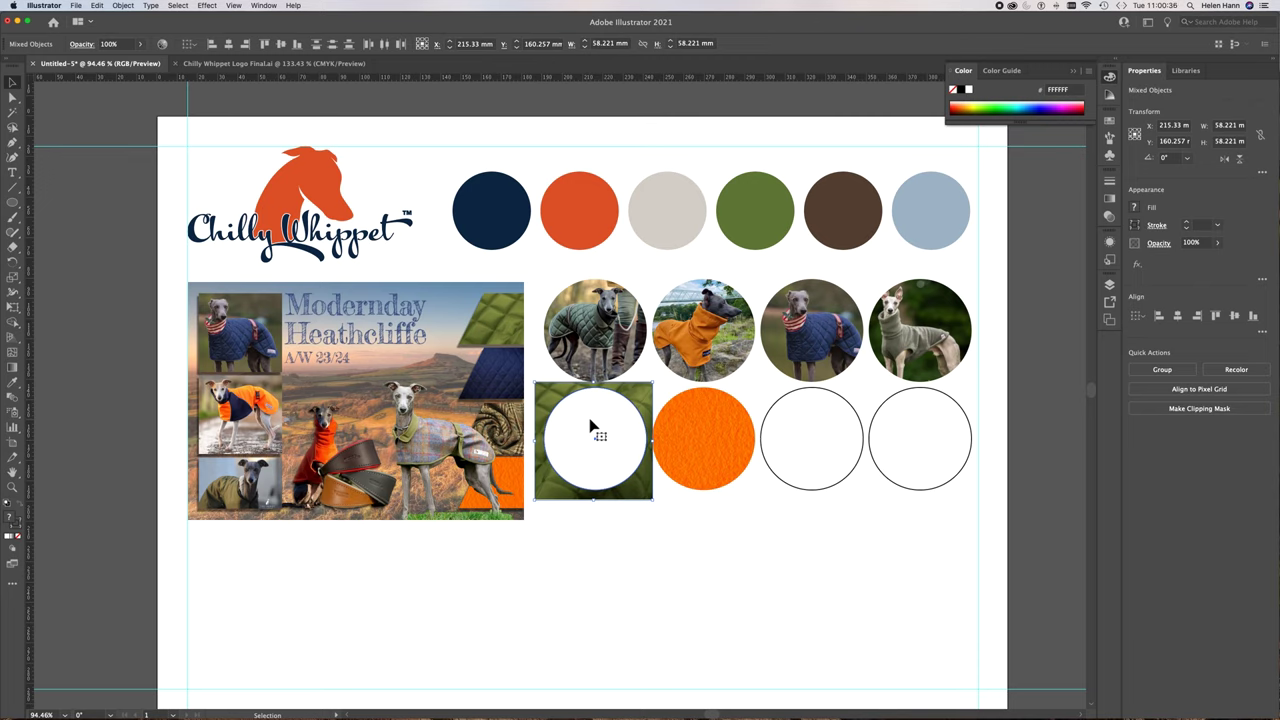
{"action": "key", "text": "a"}
{"action": "key", "text": "super+7"}
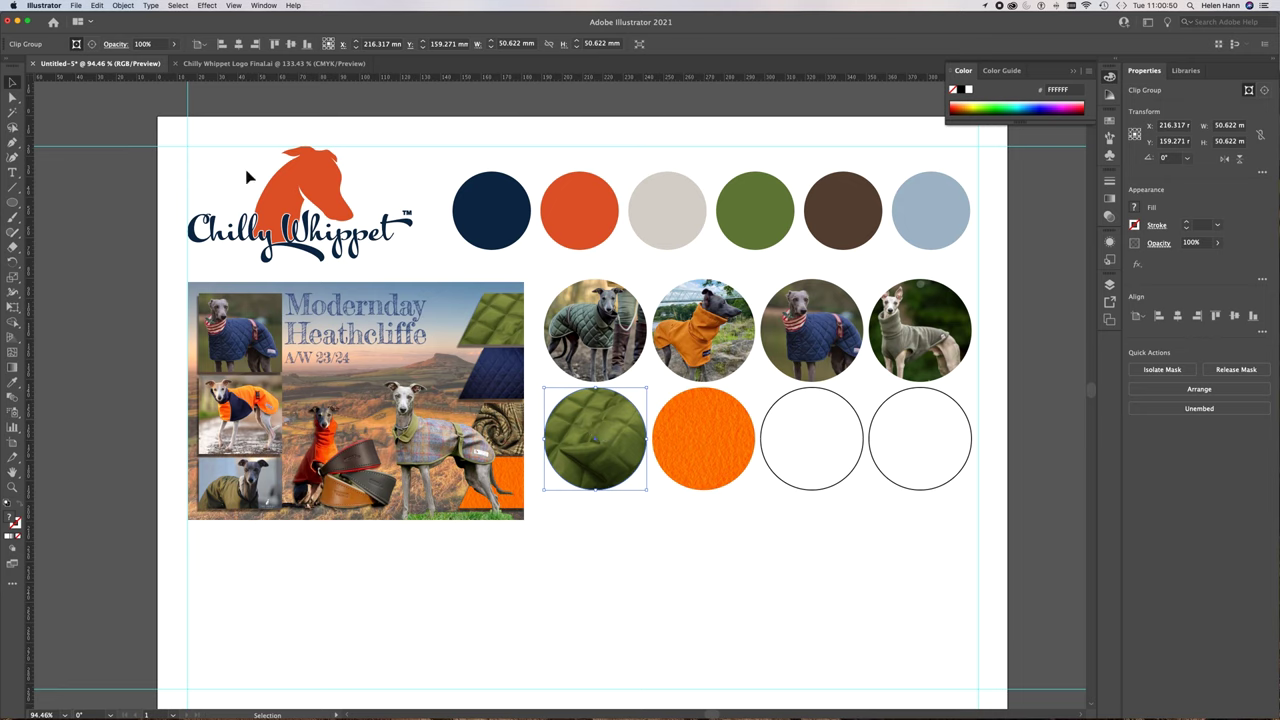
Place navy quited.jpeg over the lower row's third circle and enlarge it to about 67 x 53 mm so it covers the circle
{"action": "left_click", "coordinate": [79, 6]}
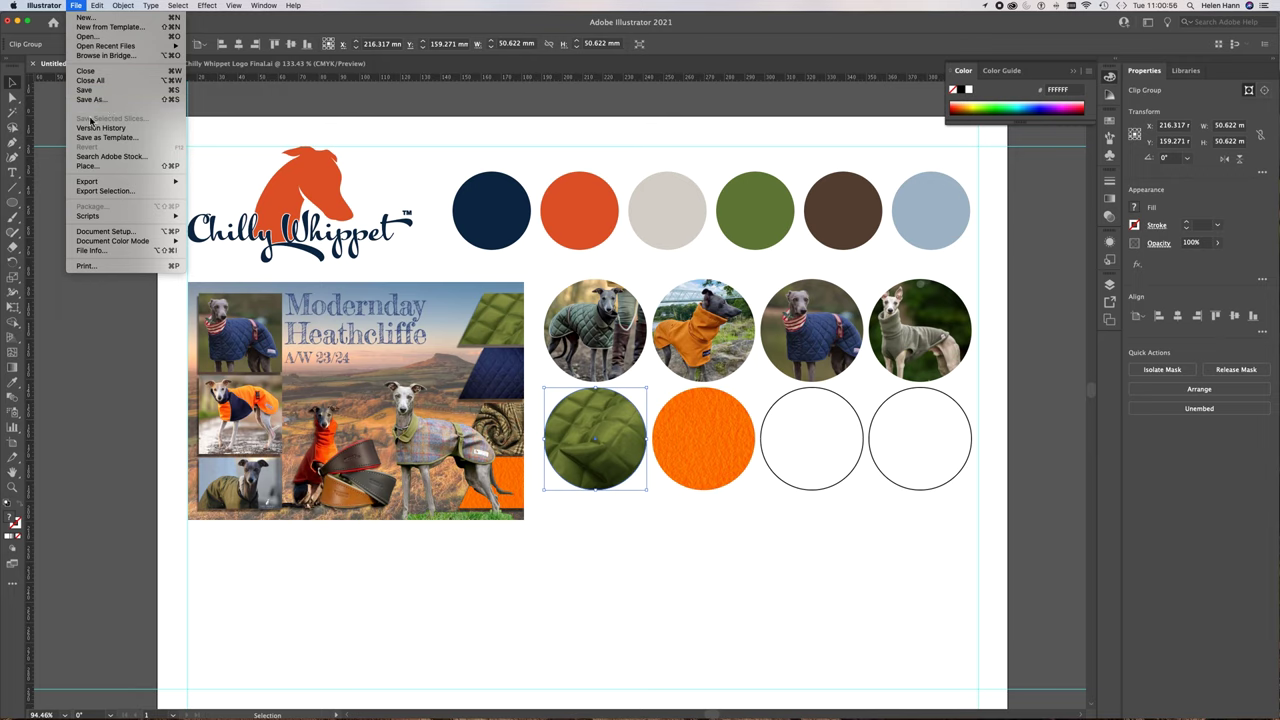
{"action": "left_click", "coordinate": [100, 166]}
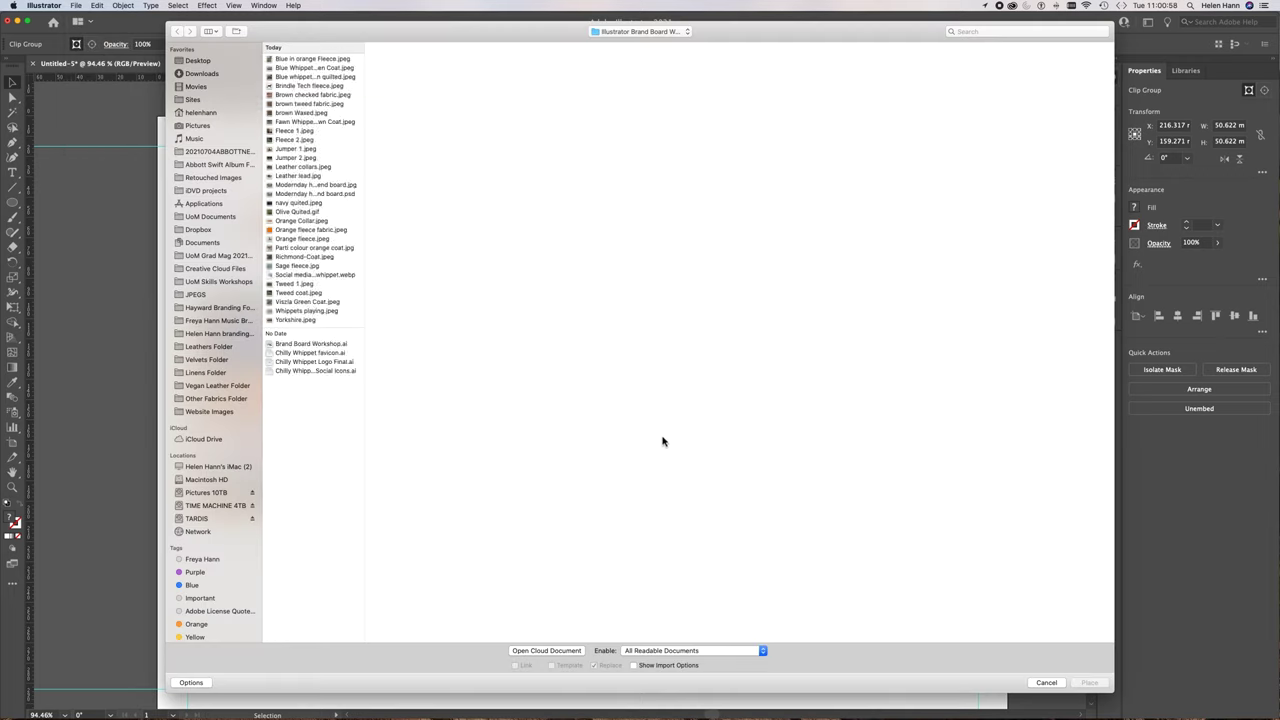
{"action": "left_click", "coordinate": [303, 213]}
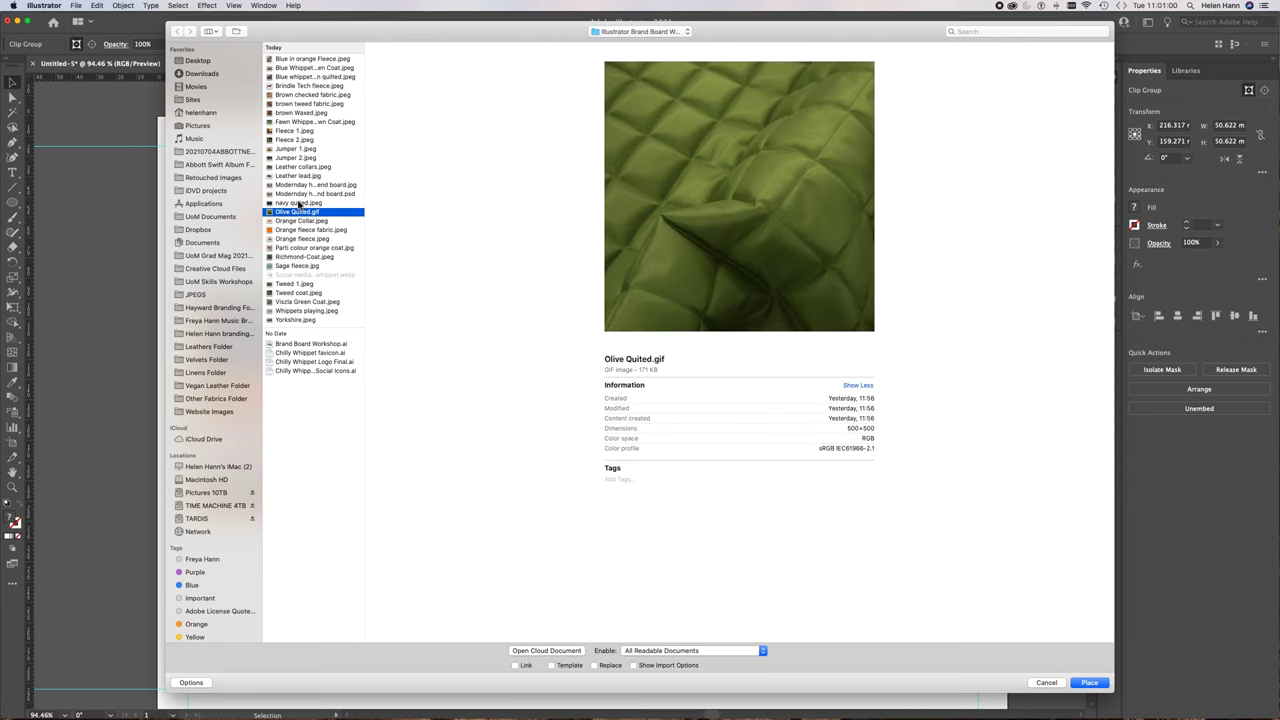
{"action": "left_click", "coordinate": [302, 204]}
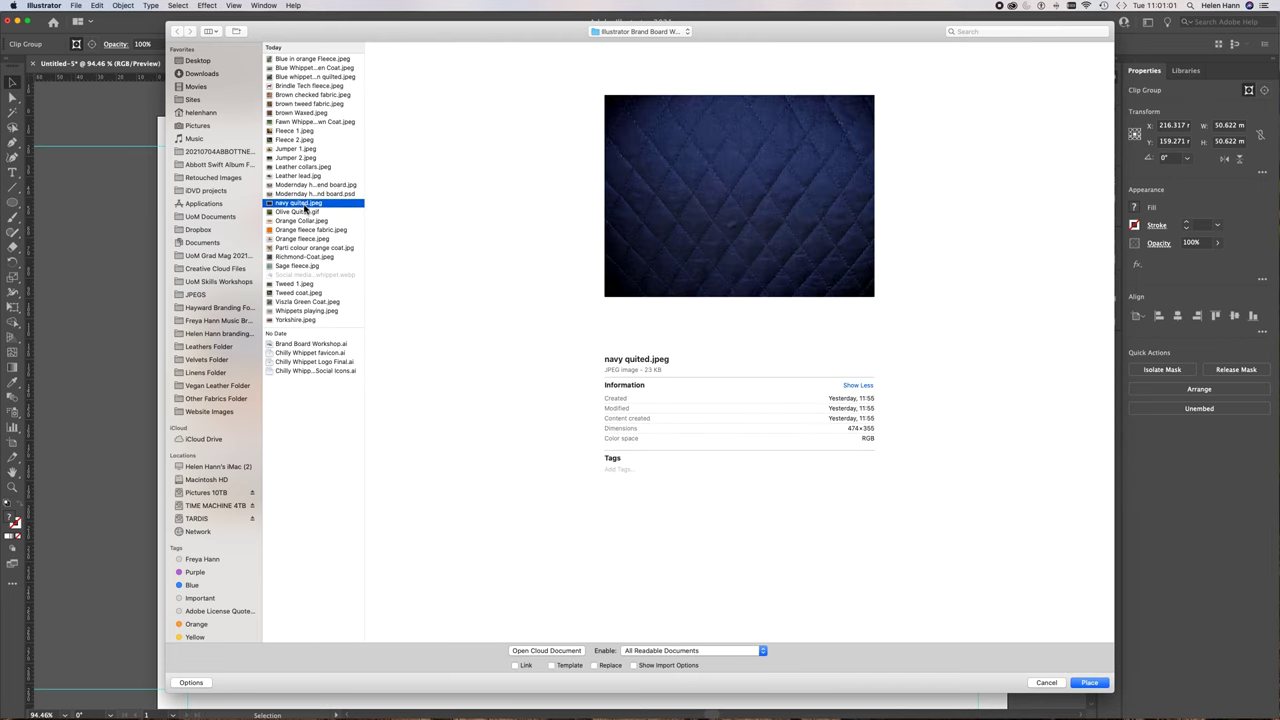
{"action": "left_click", "coordinate": [1089, 682]}
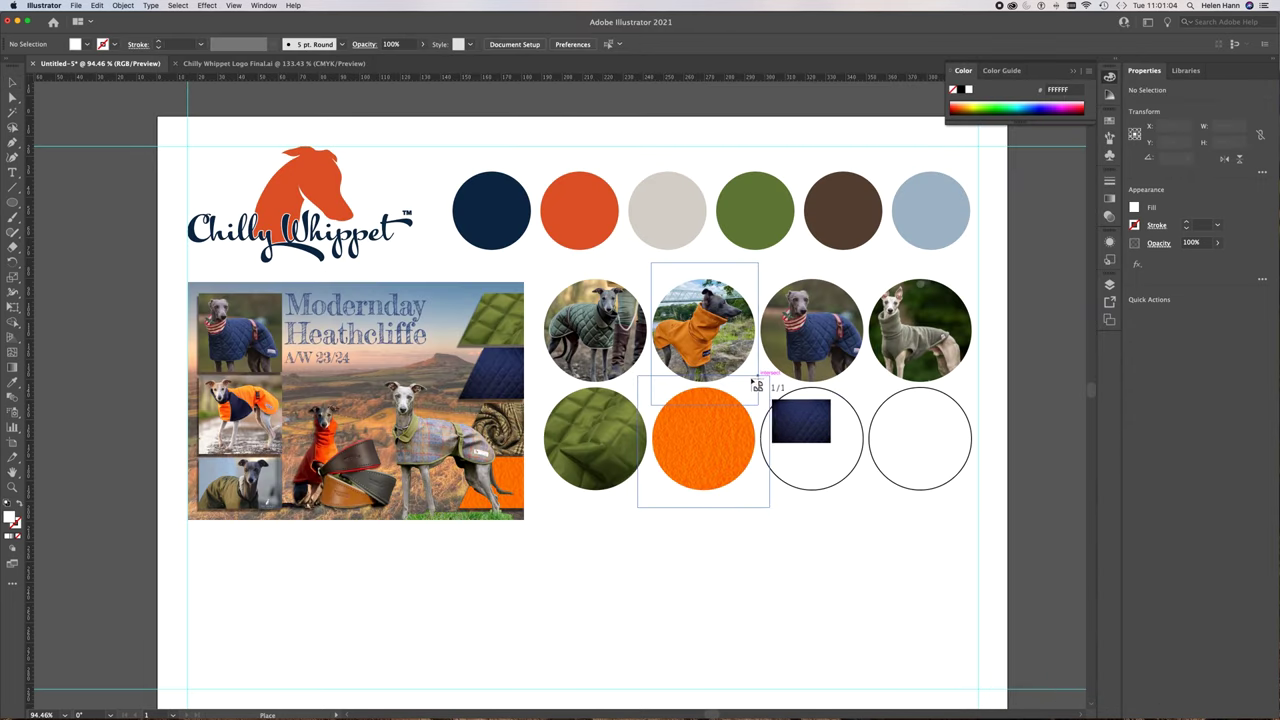
{"action": "left_click_drag", "start_coordinate": [731, 362], "coordinate": [860, 494]}
{"action": "mouse_move", "coordinate": [810, 403]}
{"action": "left_mouse_down"}
{"action": "mouse_move", "coordinate": [809, 434]}
{"action": "mouse_move", "coordinate": [825, 423]}
{"action": "left_mouse_up"}
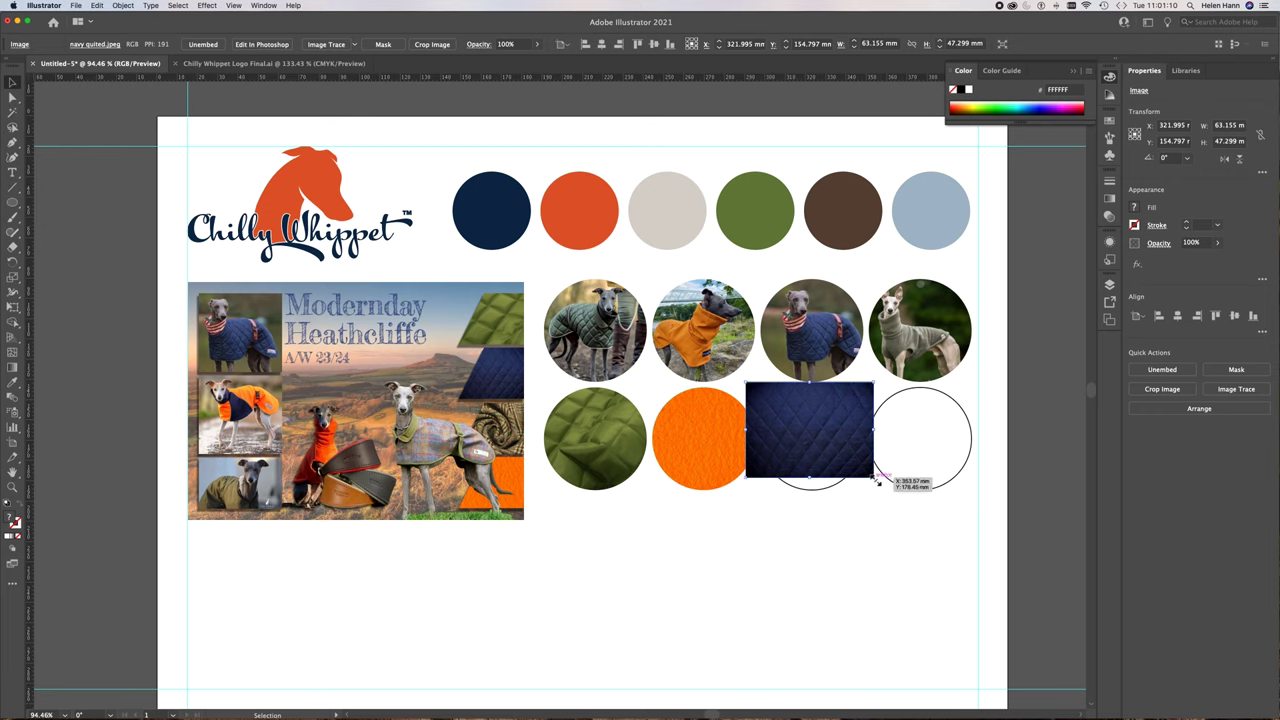
{"action": "left_click_drag", "start_coordinate": [873, 478], "coordinate": [882, 490]}
{"action": "mouse_move", "coordinate": [826, 447]}
{"action": "left_mouse_down"}
{"action": "mouse_move", "coordinate": [814, 429]}
{"action": "mouse_move", "coordinate": [812, 441]}
{"action": "left_mouse_up"}
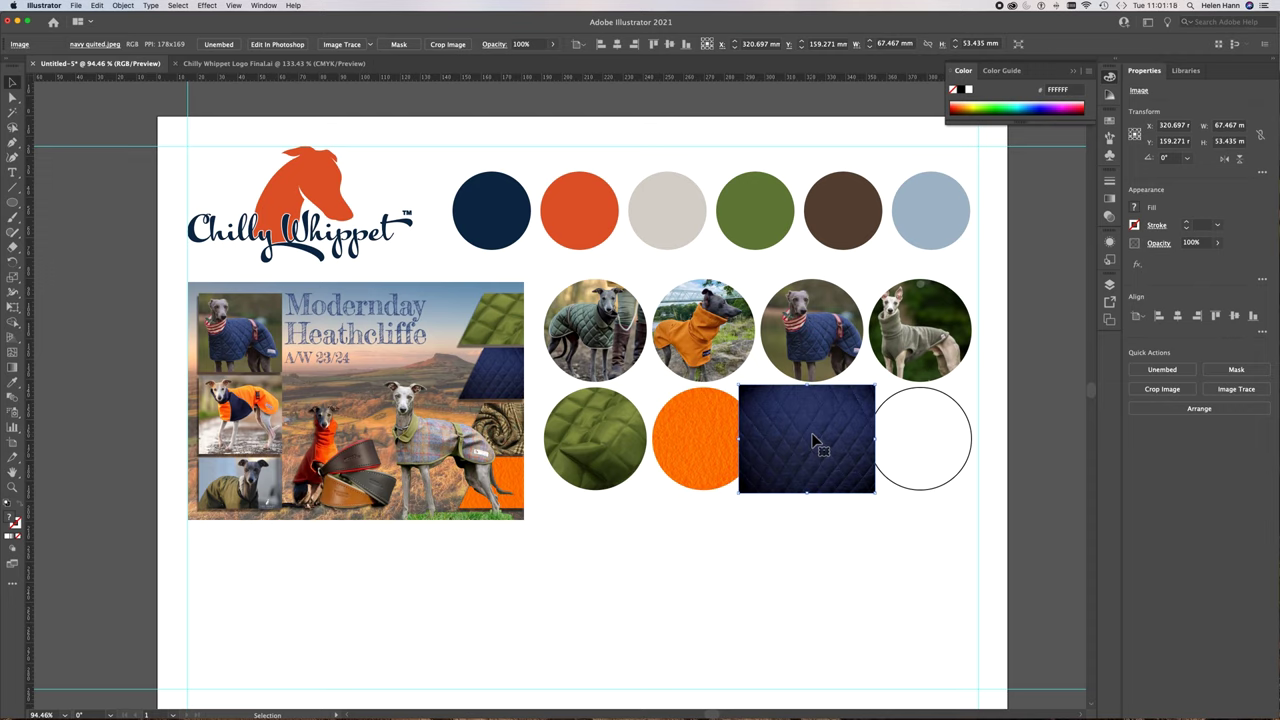
{"action": "key", "text": "a"}
{"action": "key", "text": "Delete"}
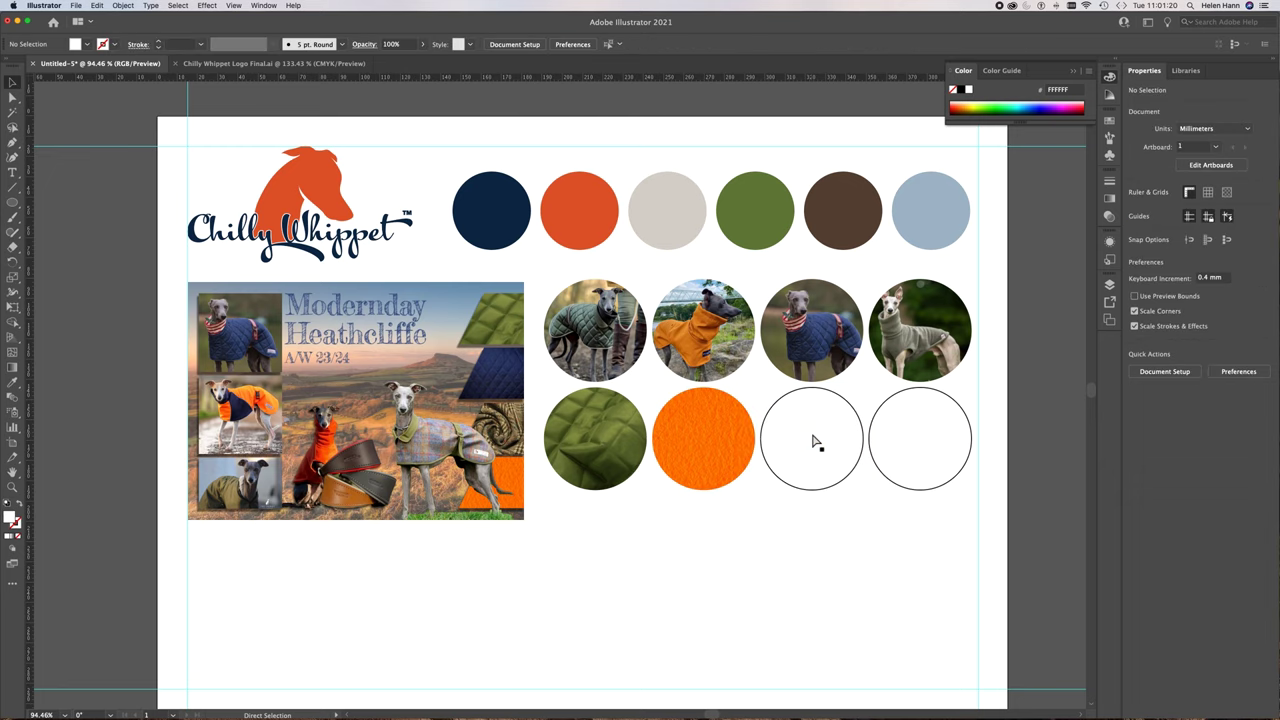
{"action": "key", "text": "super+z"}
Send the navy quilted image to the back and clip it to the lower row's third circle with a clipping mask
{"action": "key", "text": "super+z"}
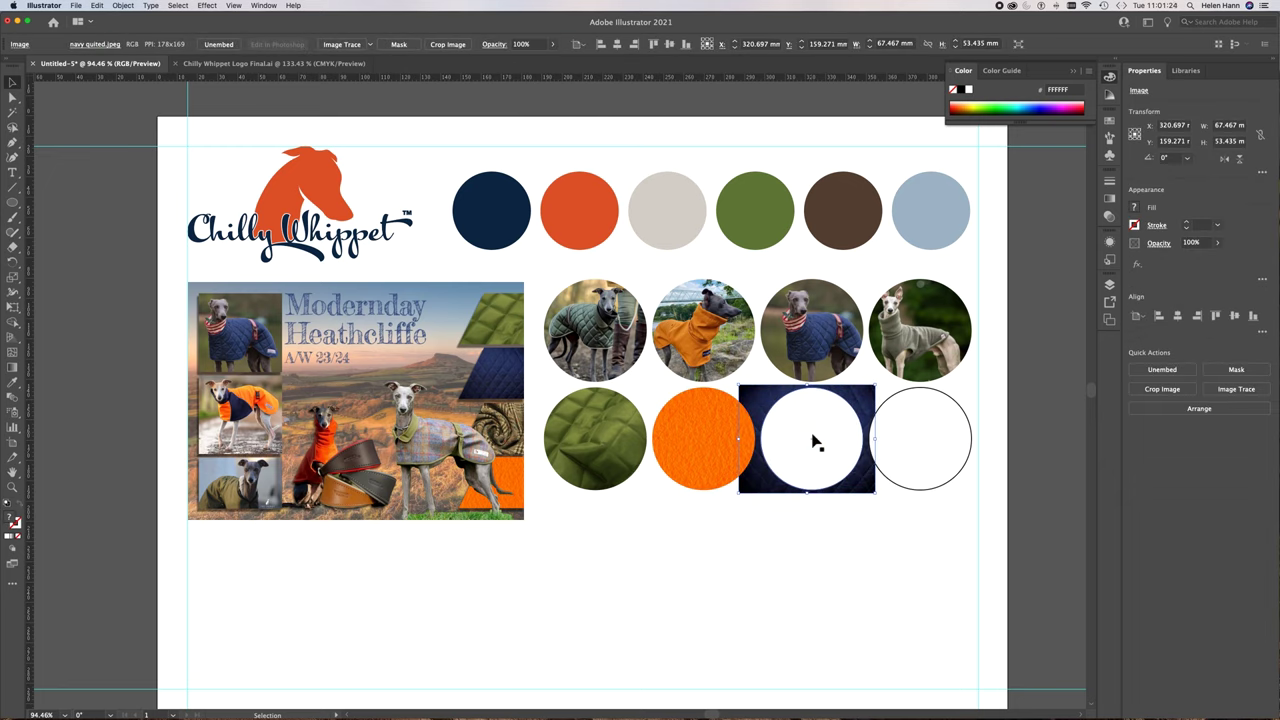
{"action": "key", "text": "shift"}
{"action": "left_click", "coordinate": [812, 441], "text": "shift"}
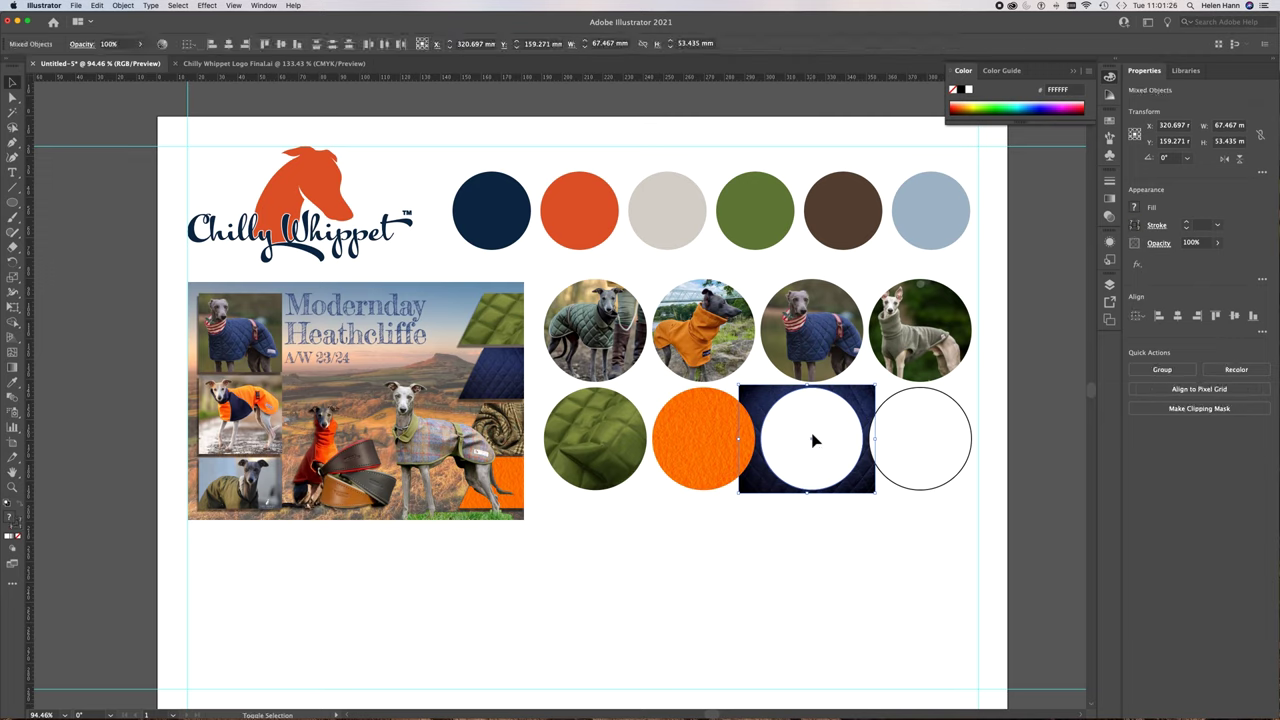
{"action": "key", "text": "a"}
{"action": "key", "text": "super+7"}
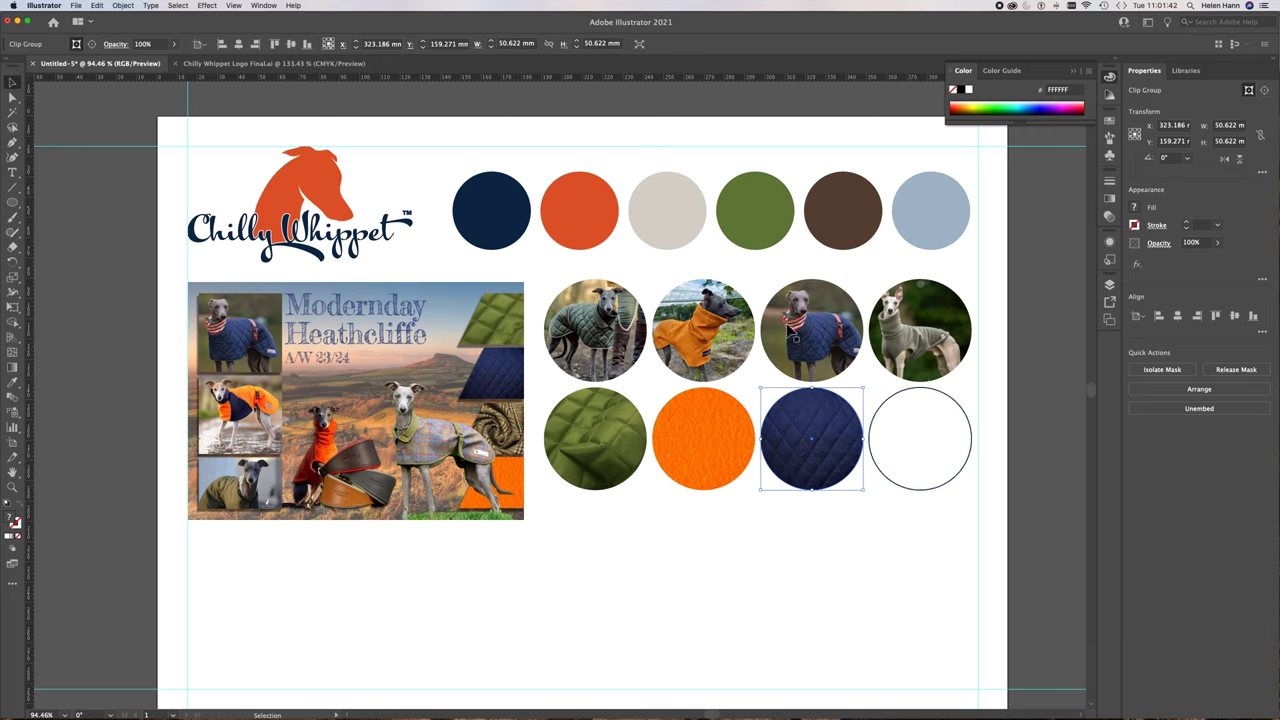
{"action": "left_click", "coordinate": [77, 5]}
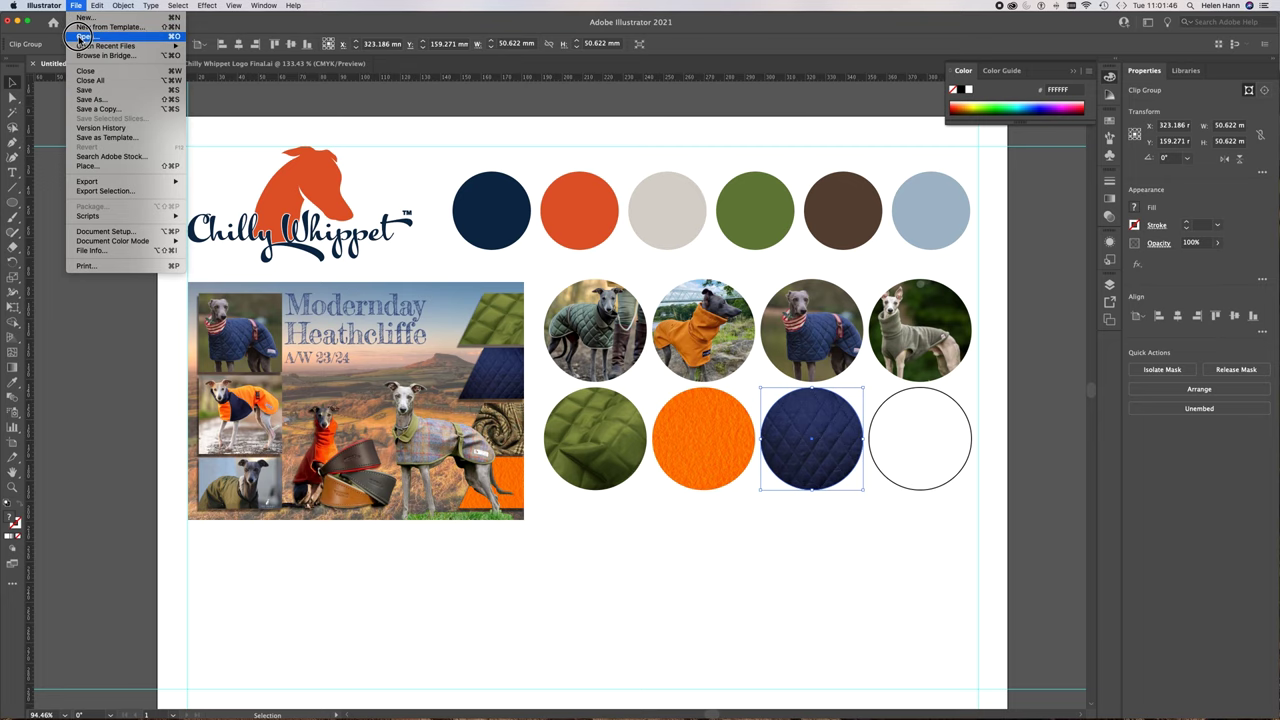
{"action": "left_click", "coordinate": [80, 37]}
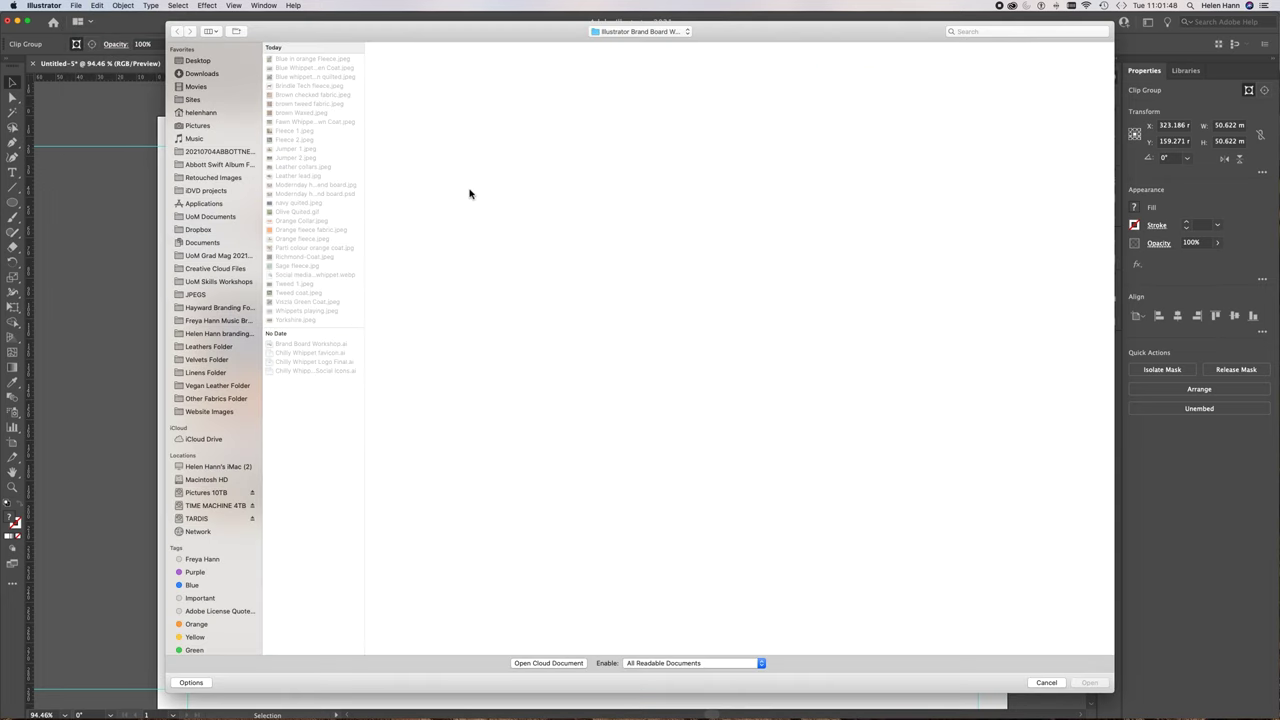
{"action": "left_click", "coordinate": [297, 266]}
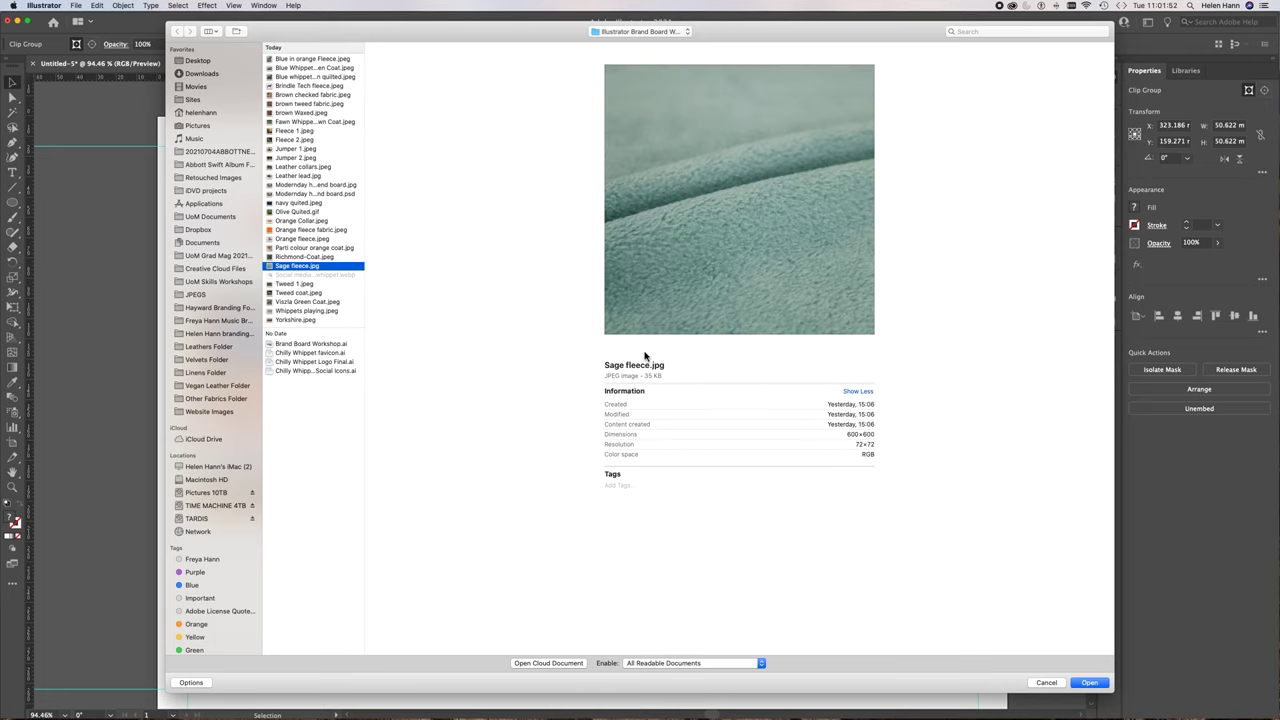
{"action": "left_click", "coordinate": [1089, 682]}
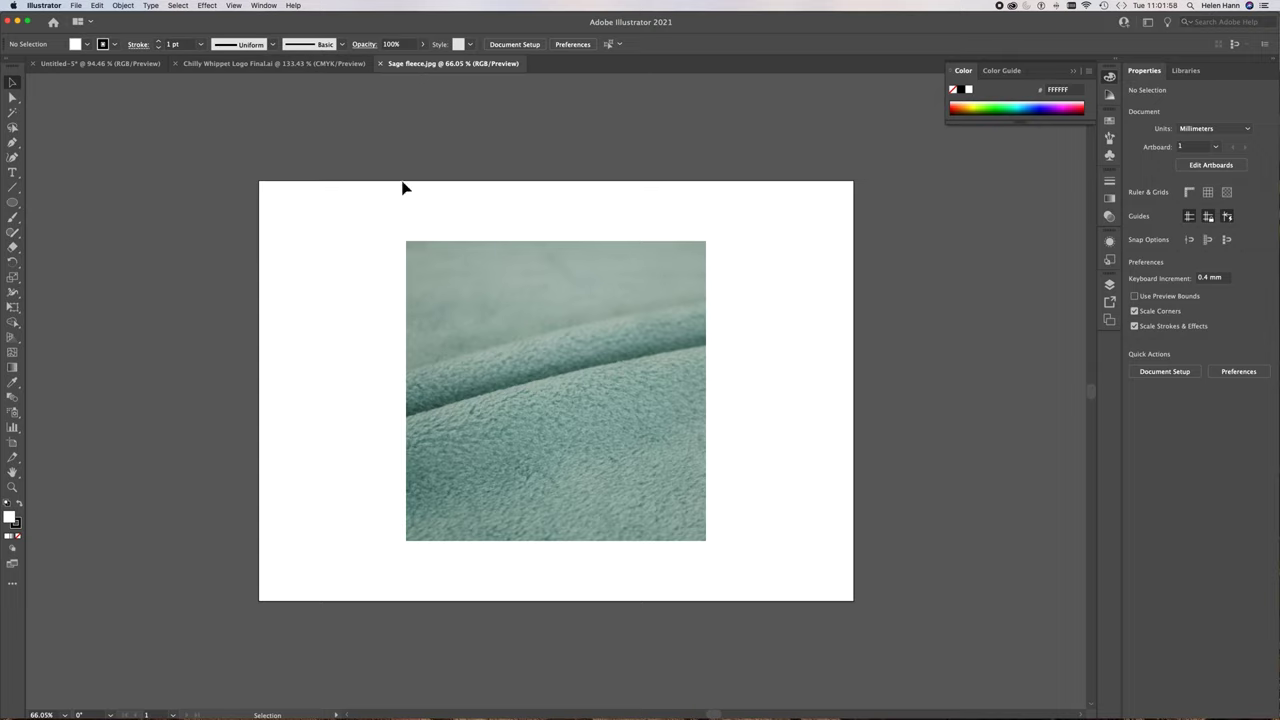
{"action": "left_click", "coordinate": [274, 63]}
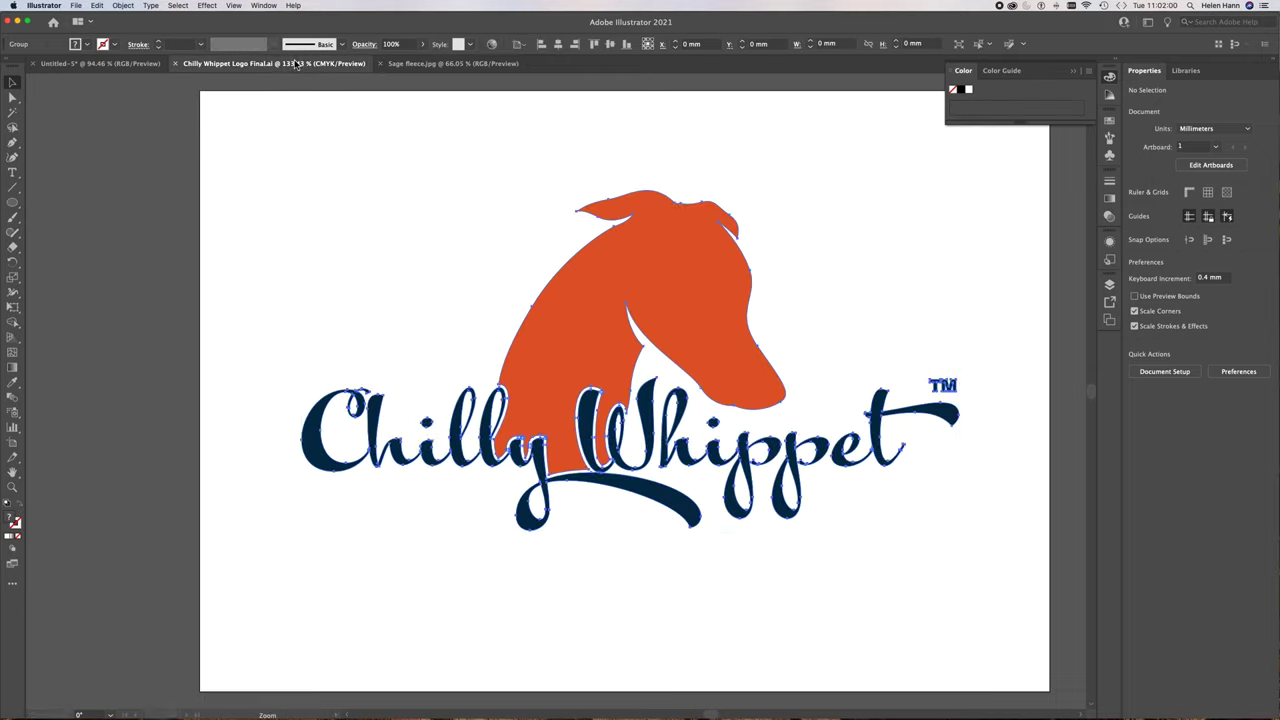
{"action": "left_click", "coordinate": [101, 64]}
Place Sage fleece.jpg over the lower row's fourth circle at about 54 mm square
{"action": "left_click", "coordinate": [76, 5]}
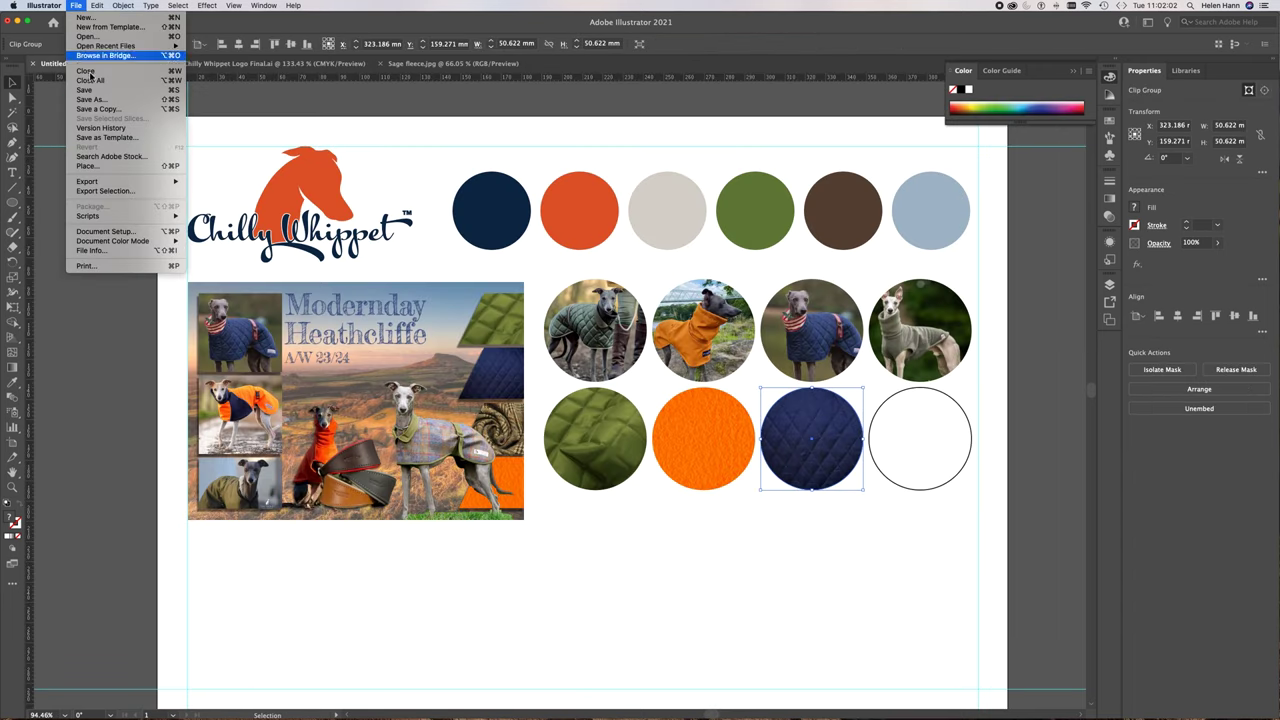
{"action": "left_click", "coordinate": [124, 168]}
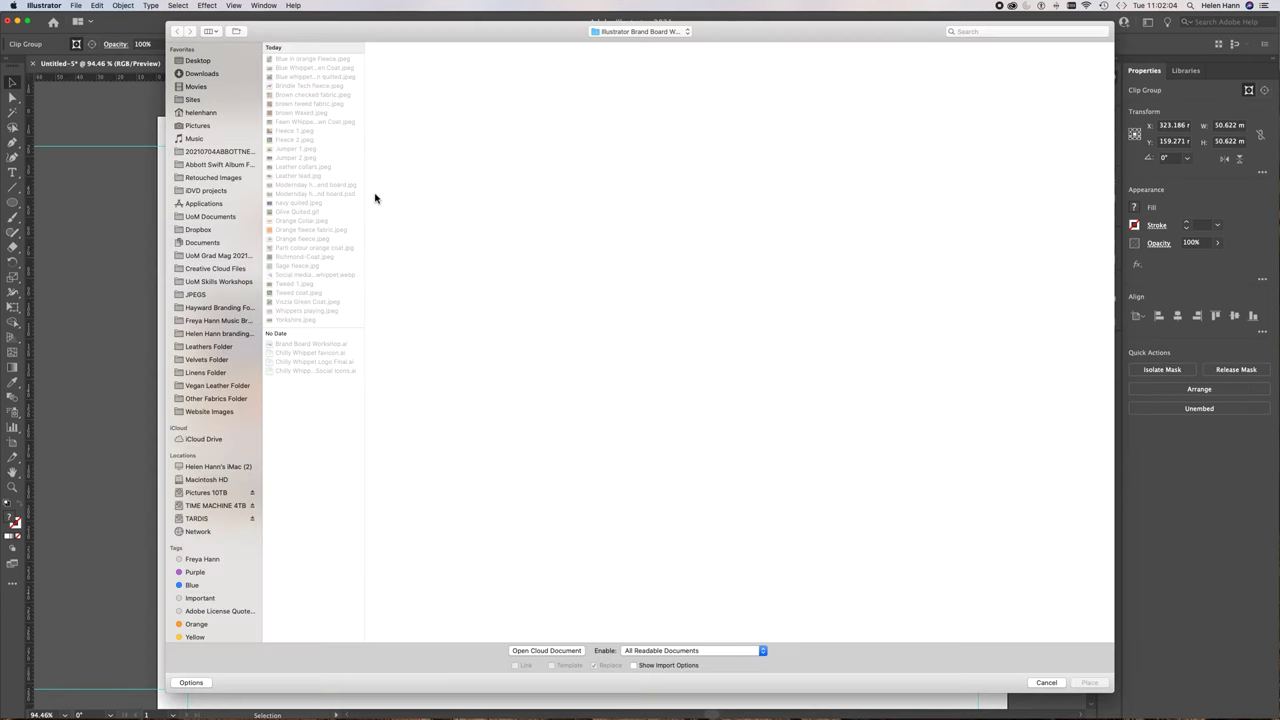
{"action": "left_click", "coordinate": [303, 267]}
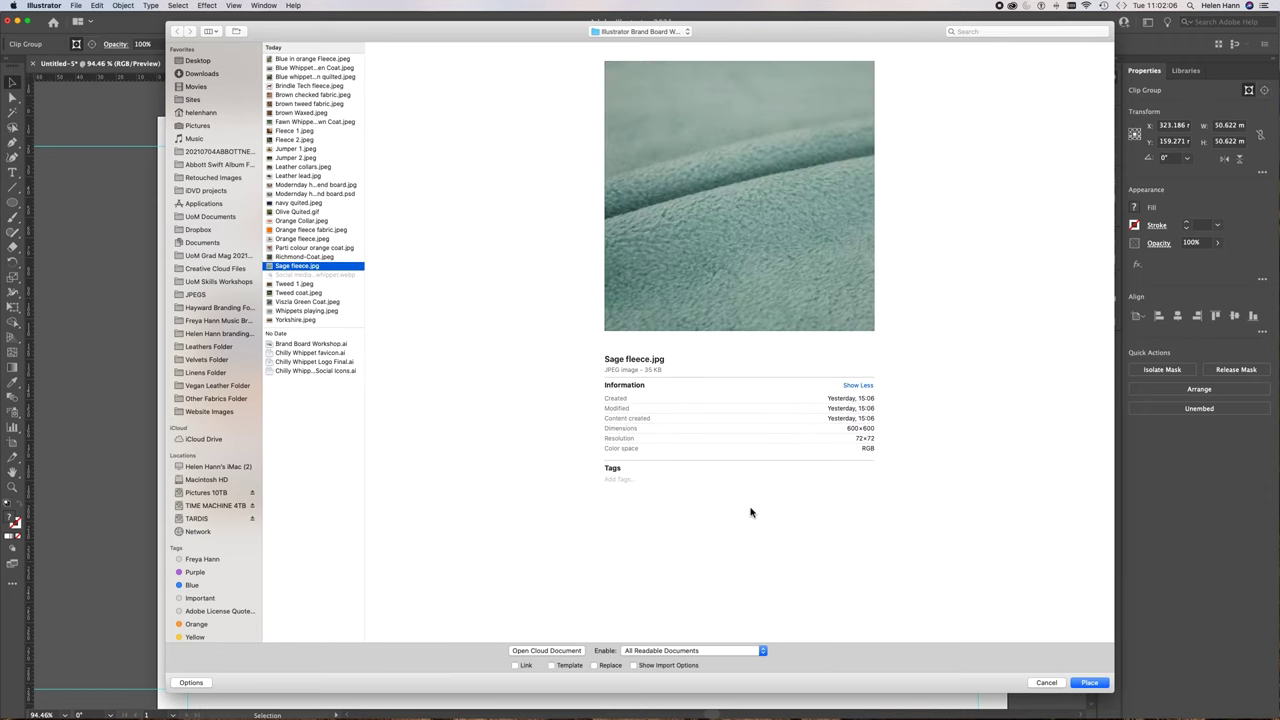
{"action": "left_click", "coordinate": [1095, 683]}
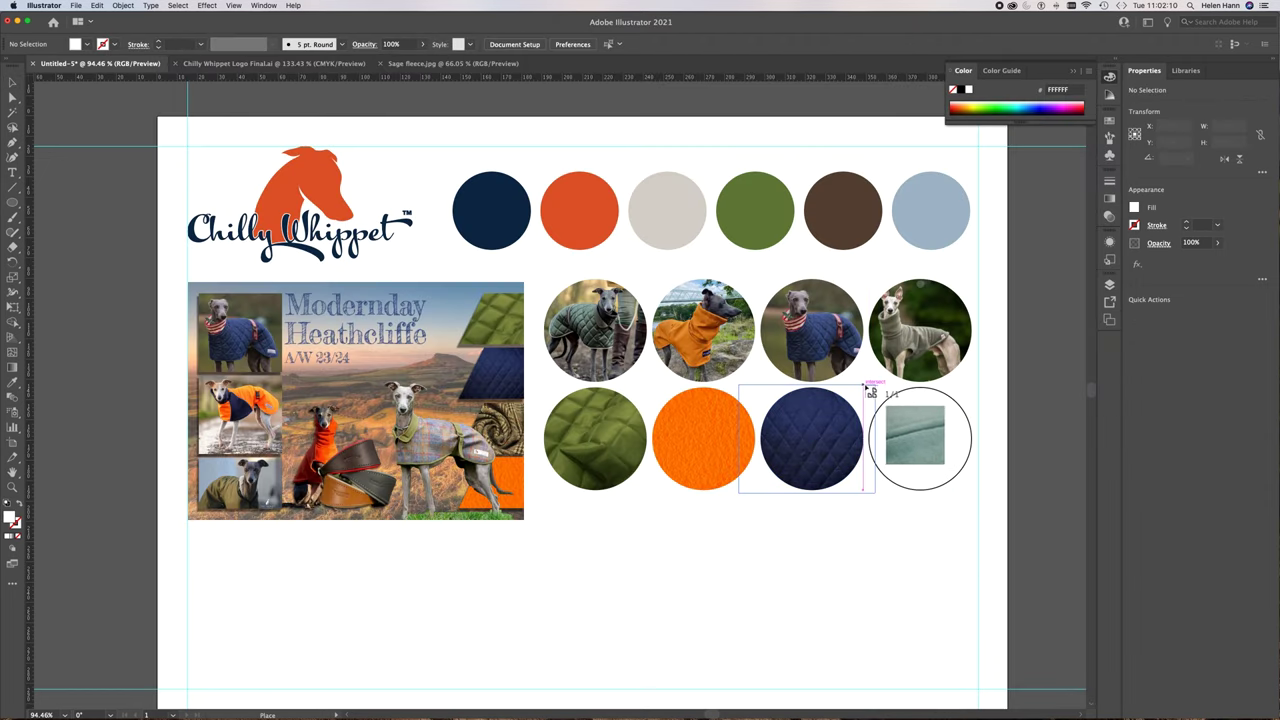
{"action": "left_click_drag", "start_coordinate": [866, 386], "coordinate": [1005, 502]}
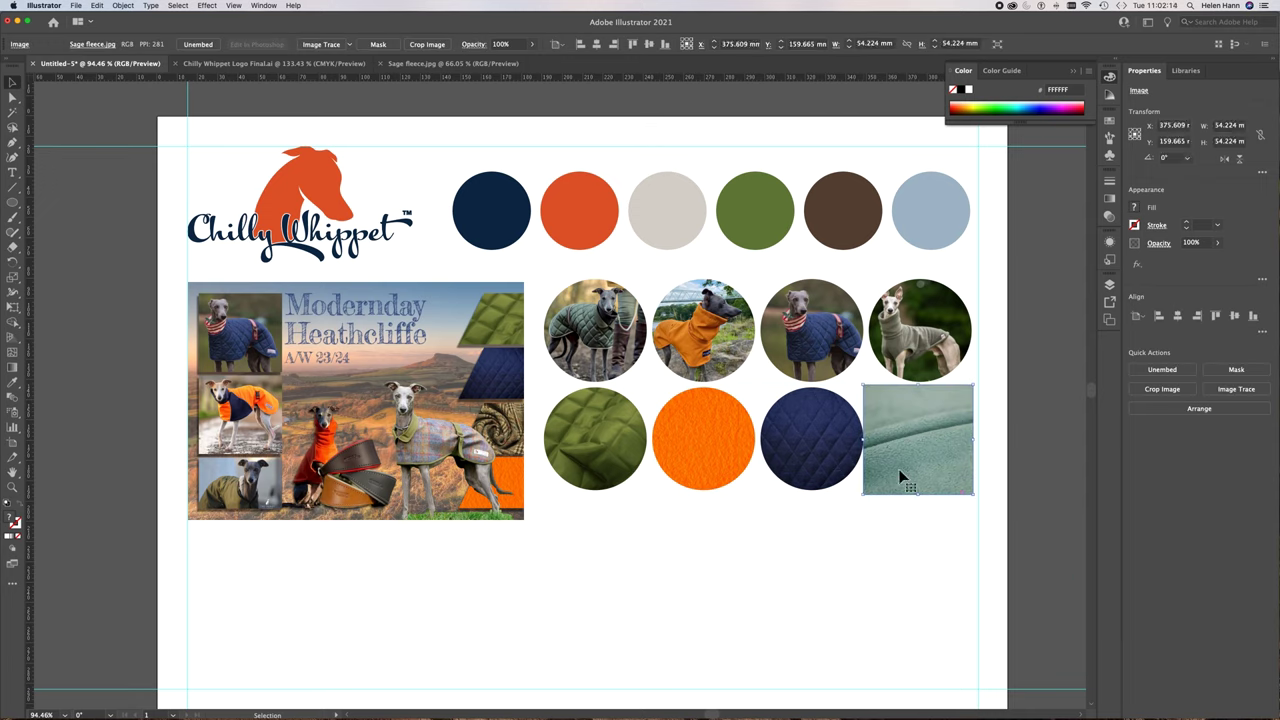
Send the sage fleece image to the back and clip it to the lower row's fourth circle with a clipping mask
{"action": "key", "text": "a"}
{"action": "key", "text": "super+shift+bracketleft"}
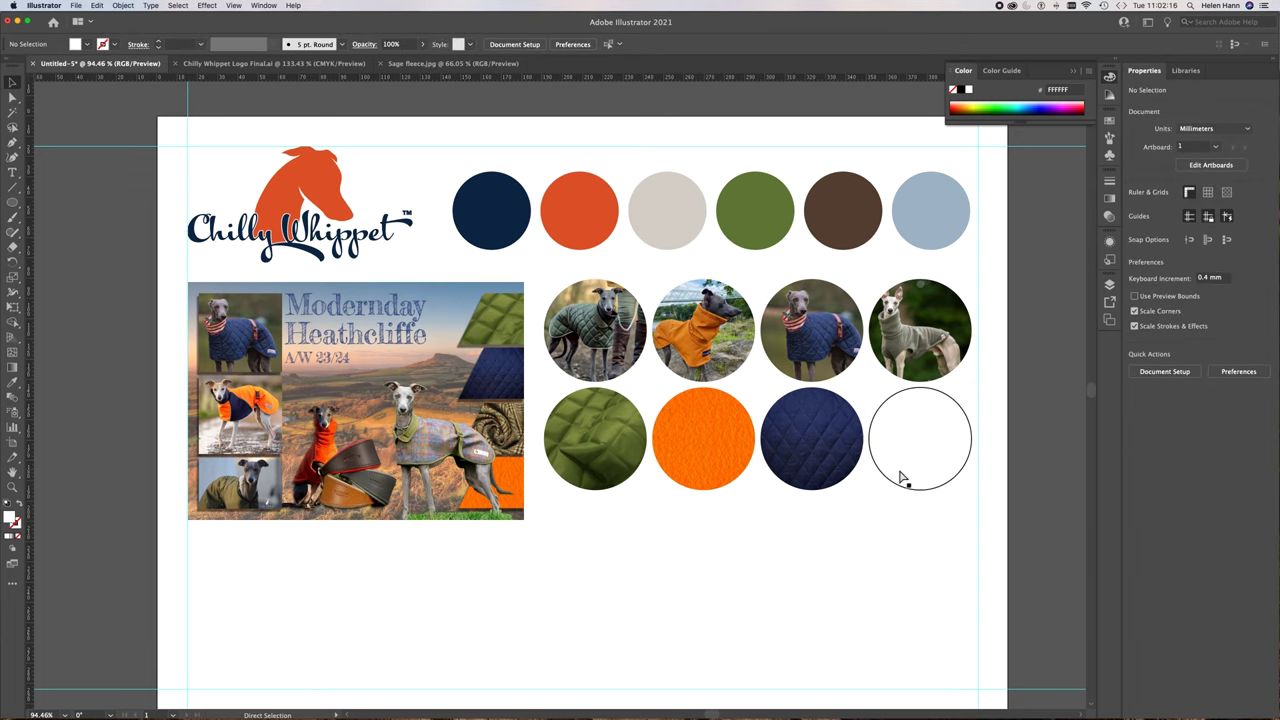
{"action": "key", "text": "super+bracketright"}
{"action": "left_click", "coordinate": [900, 478], "text": "shift"}
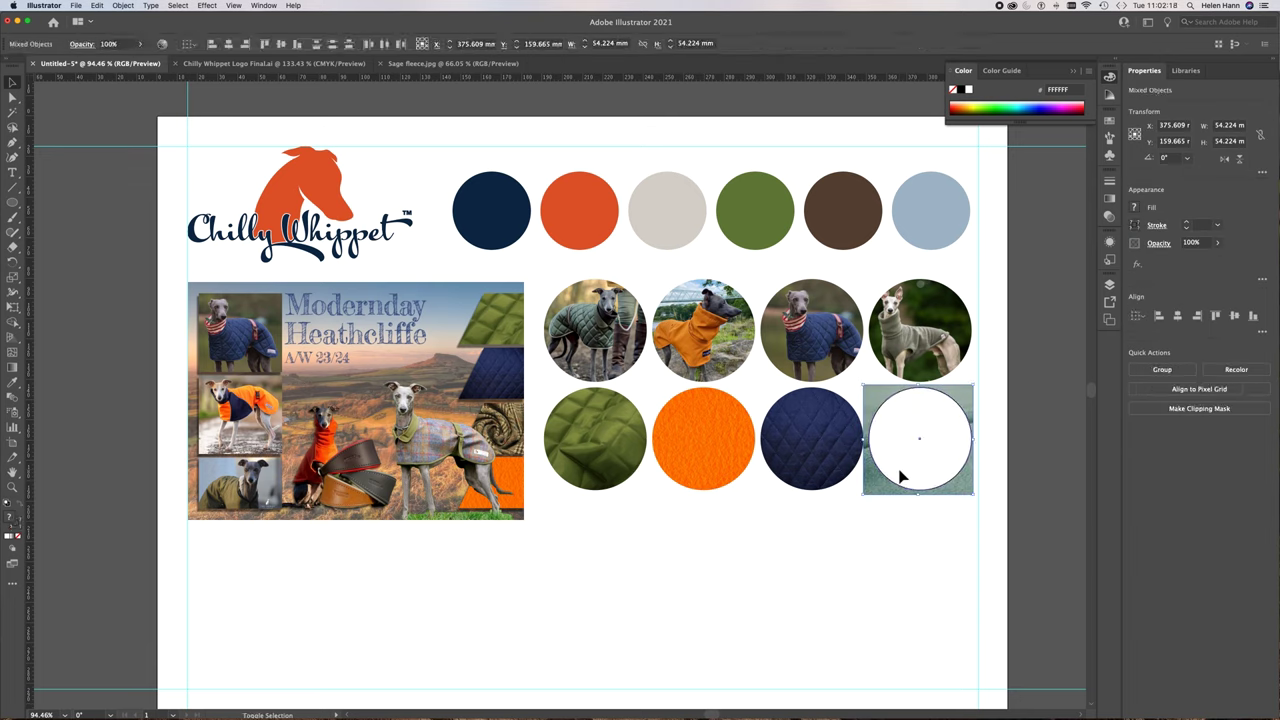
{"action": "right_click", "coordinate": [900, 476]}
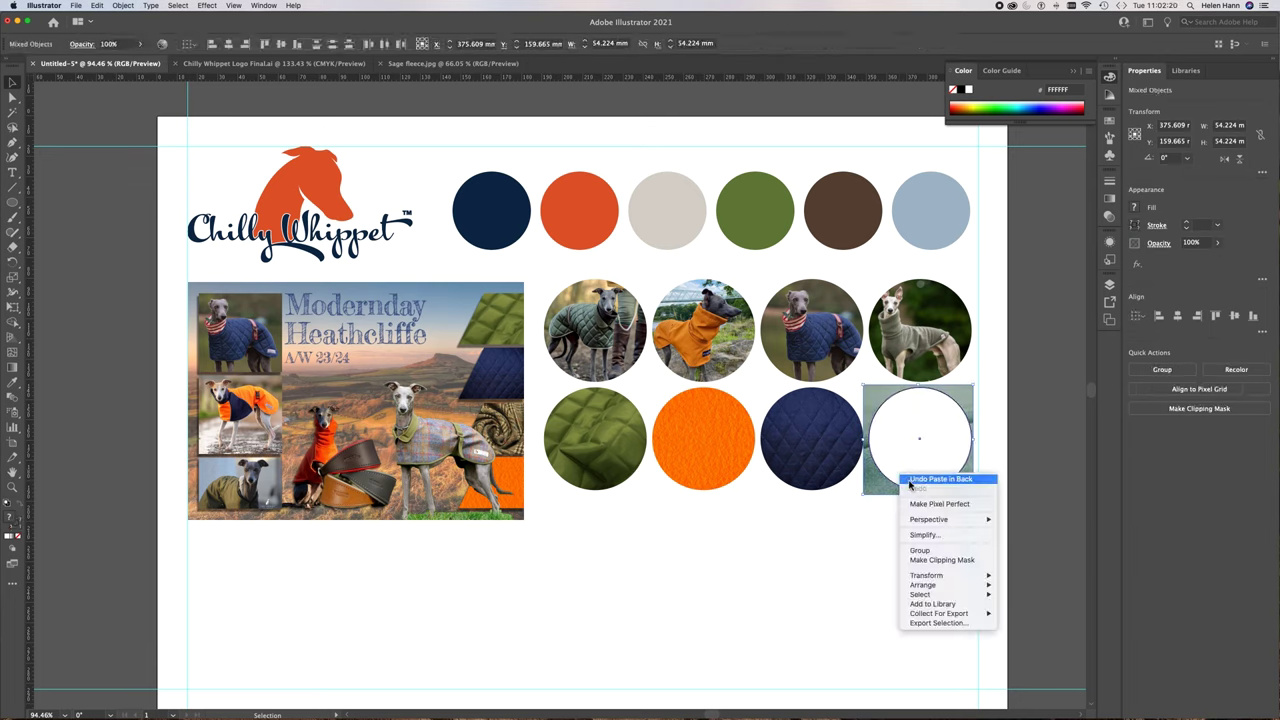
{"action": "left_click", "coordinate": [897, 455]}
{"action": "key", "text": "a"}
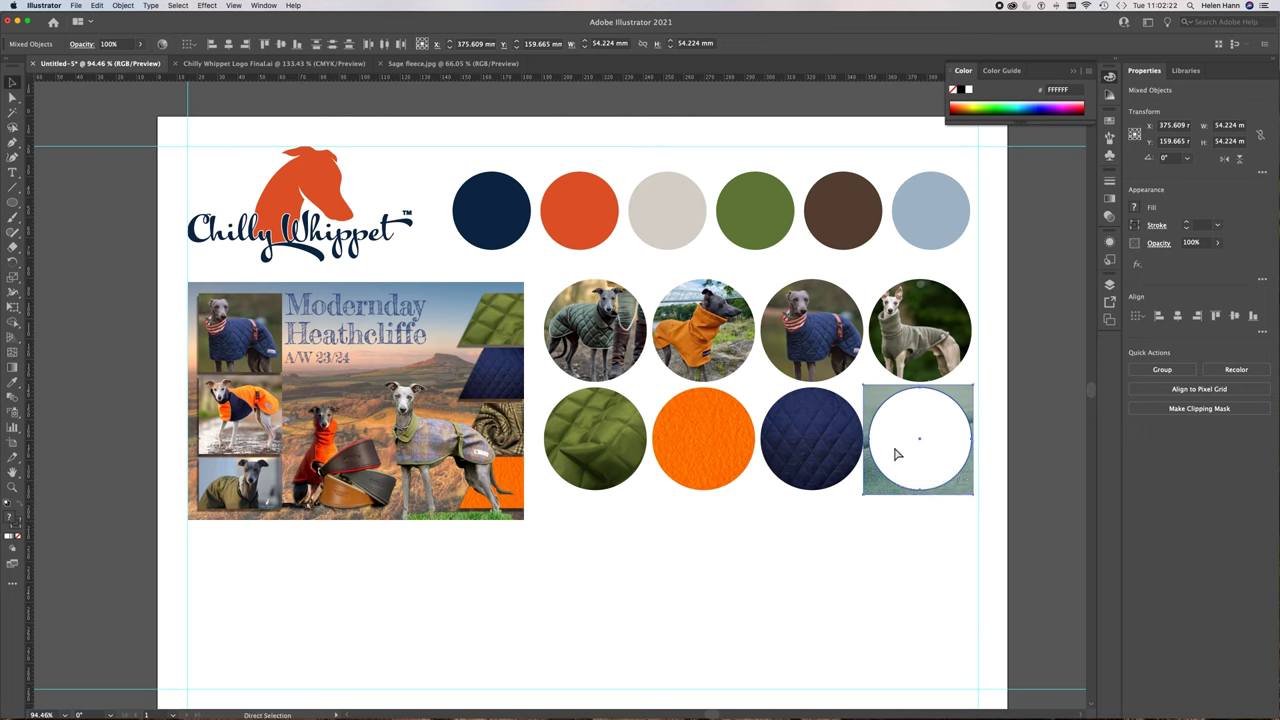
{"action": "key", "text": "ctrl+7"}
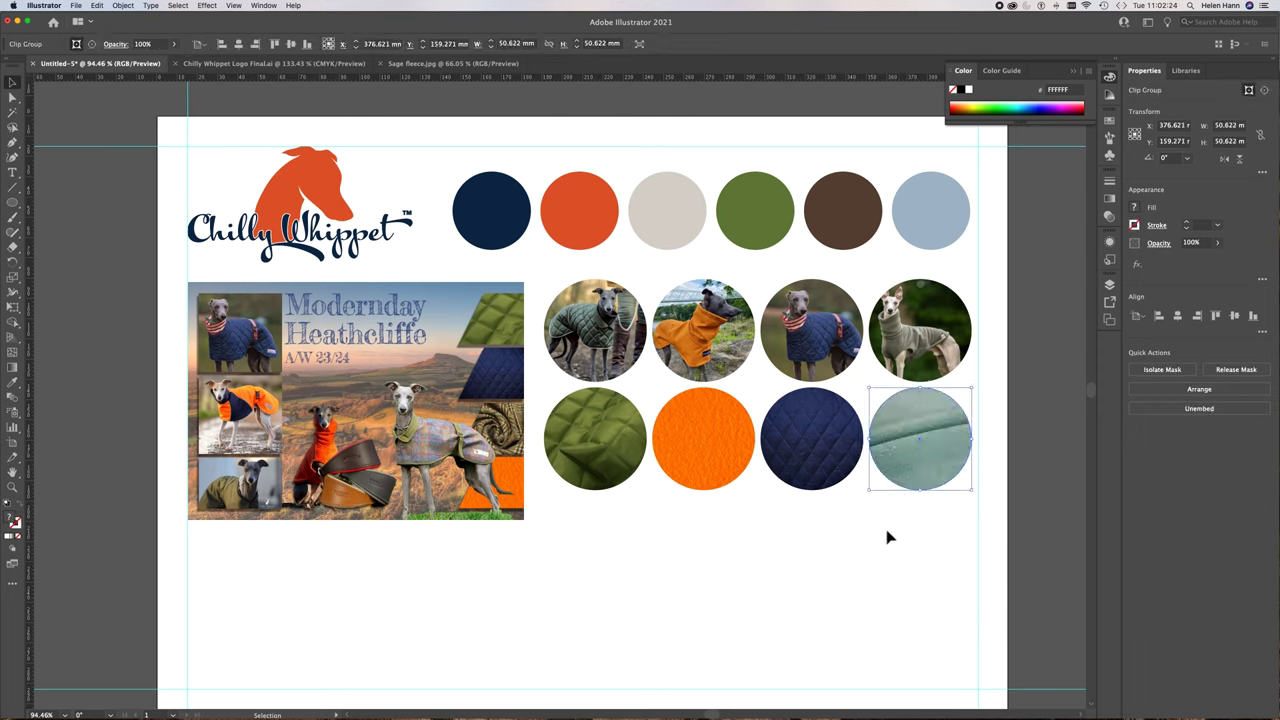
{"action": "left_click", "coordinate": [926, 542]}
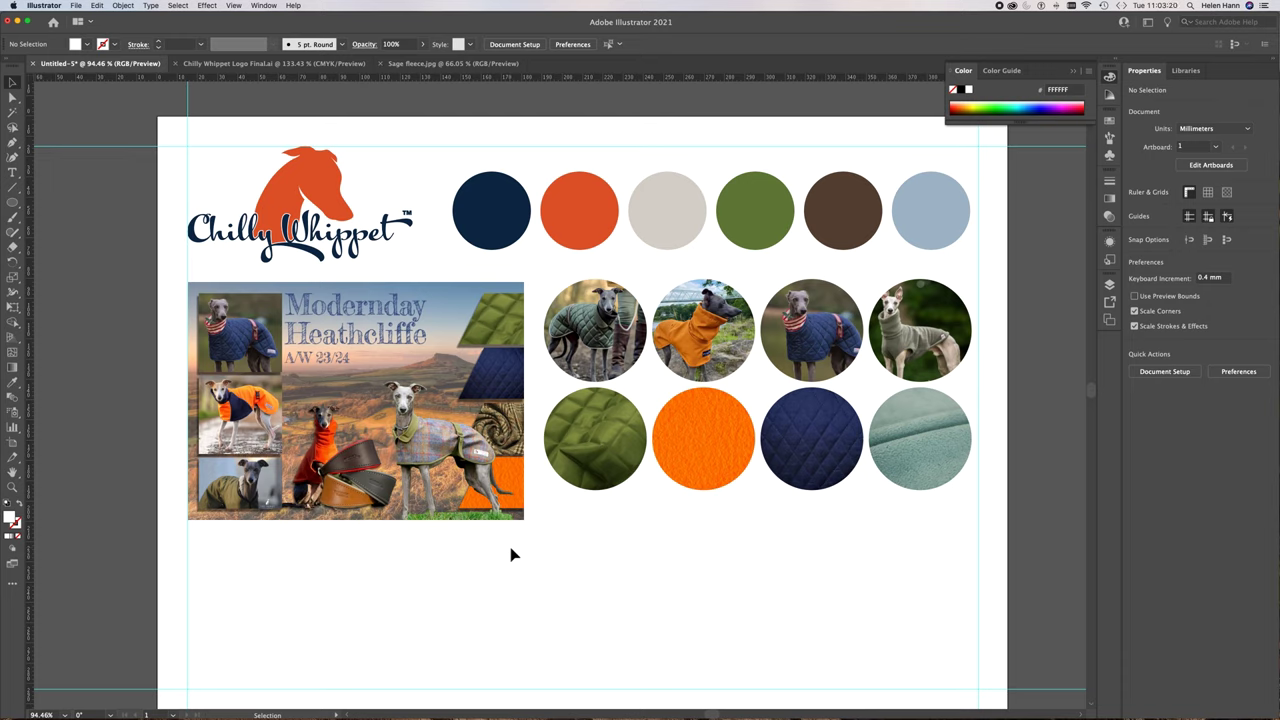
Switch to Microsoft Edge and search the web for social media icons
{"action": "mouse_move", "coordinate": [495, 712]}
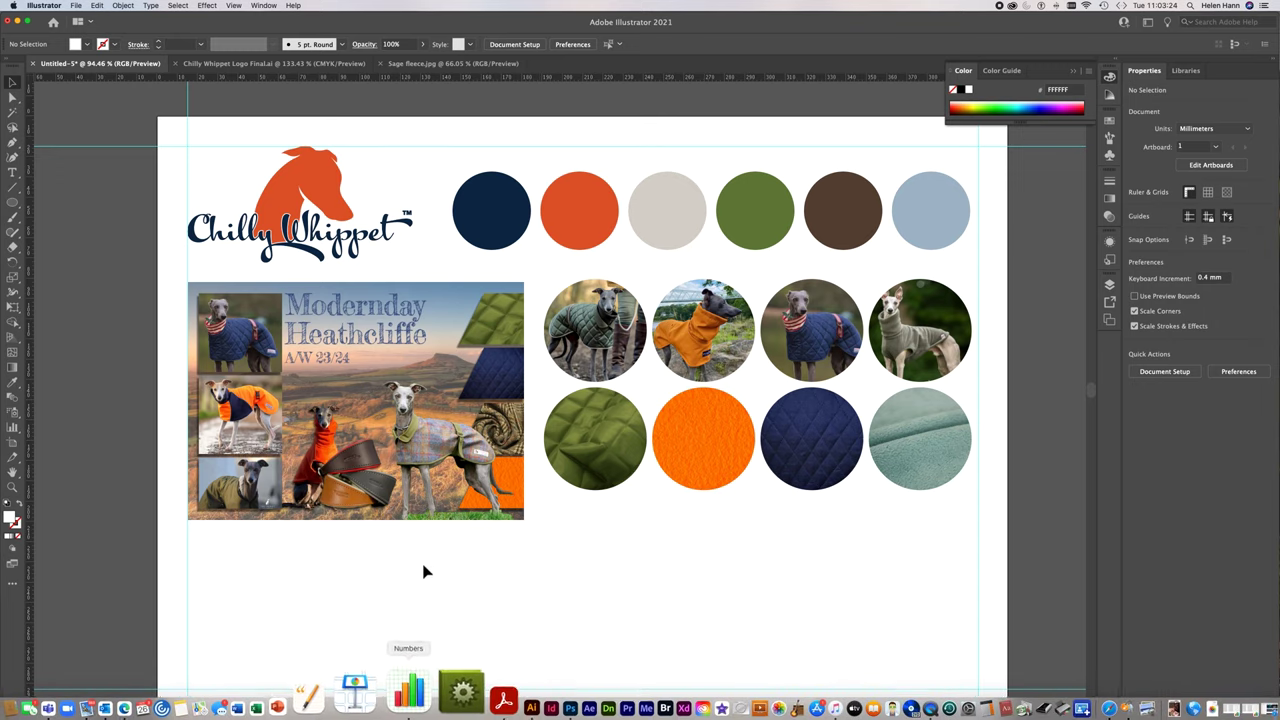
{"action": "mouse_move", "coordinate": [297, 712]}
{"action": "left_click", "coordinate": [195, 700]}
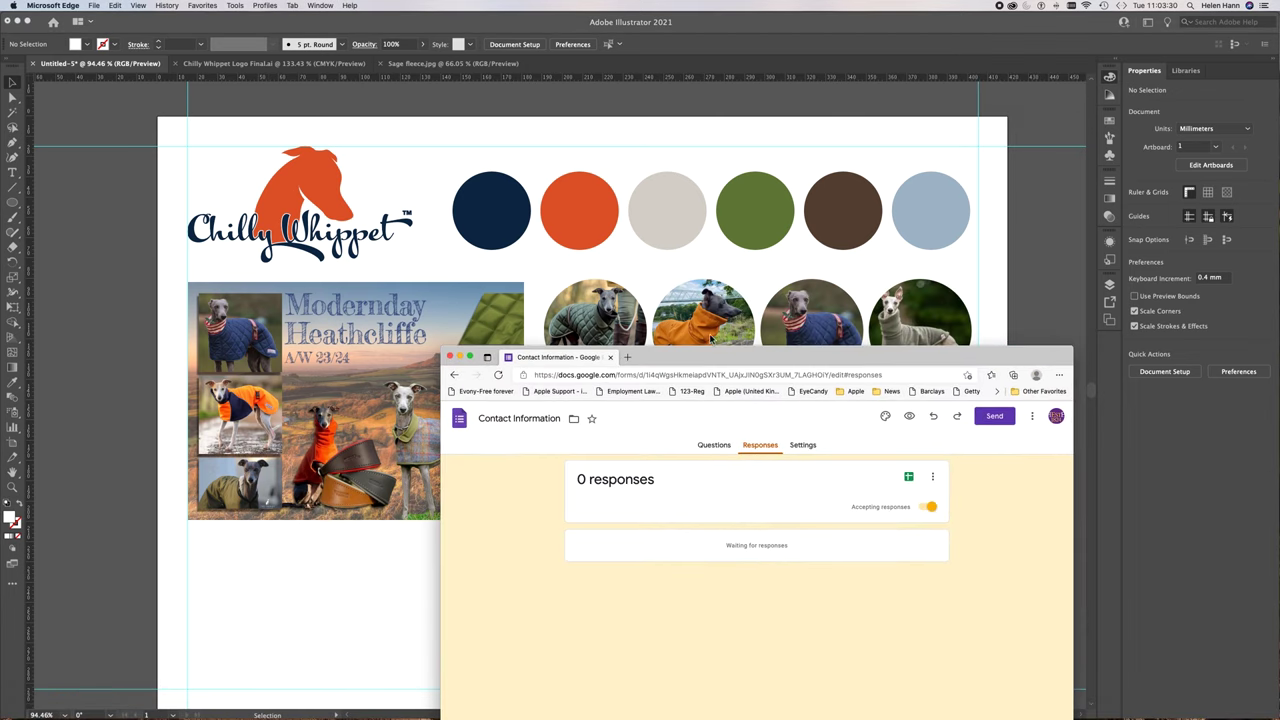
{"action": "left_click", "coordinate": [720, 374]}
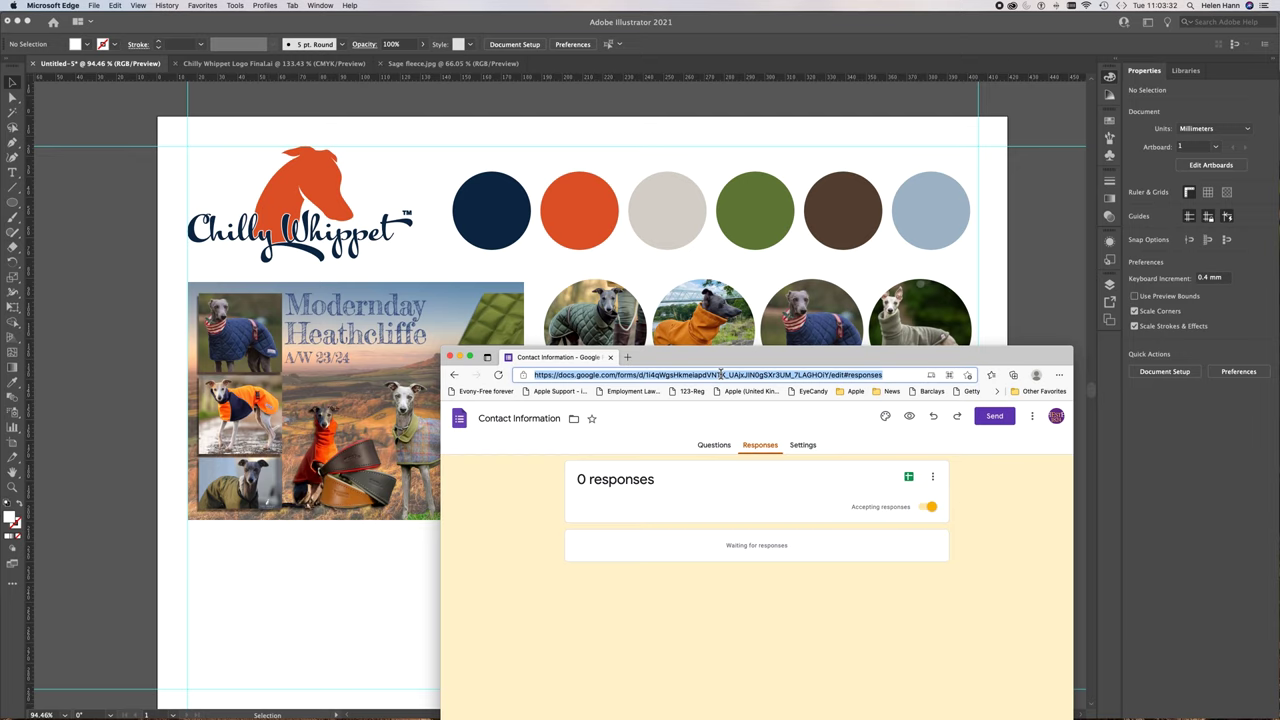
{"action": "type", "text": "social me"}
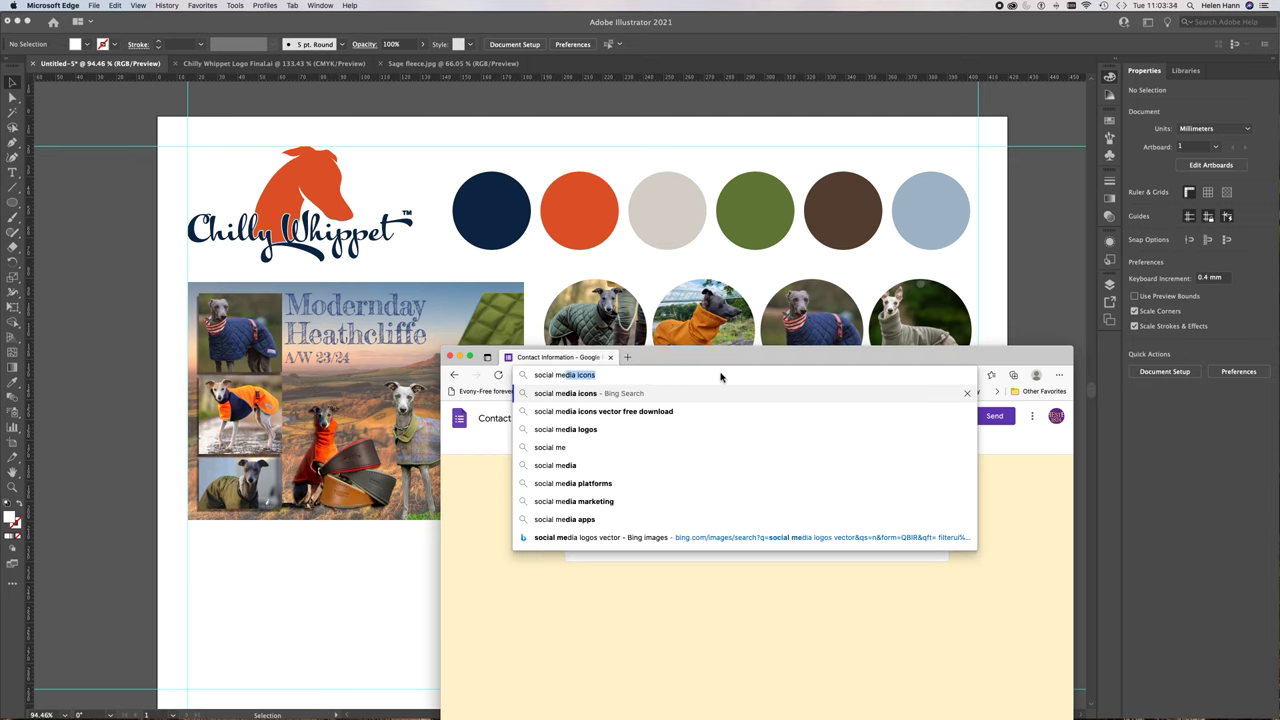
{"action": "type", "text": "dia"}
{"action": "key", "text": "Return"}
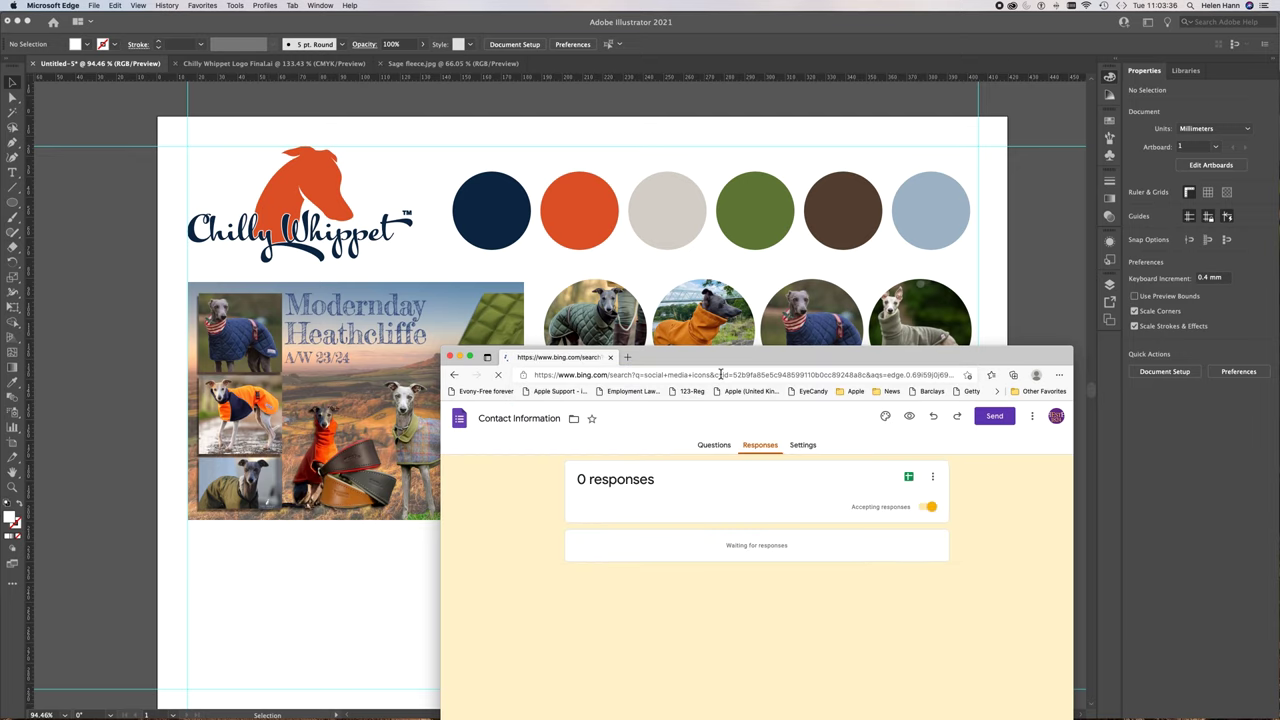
Browse the image results for social media icons and open the set of six swirl-edged round icons, including Facebook, Twitter and YouTube
{"action": "left_click_drag", "start_coordinate": [716, 358], "coordinate": [624, 116]}
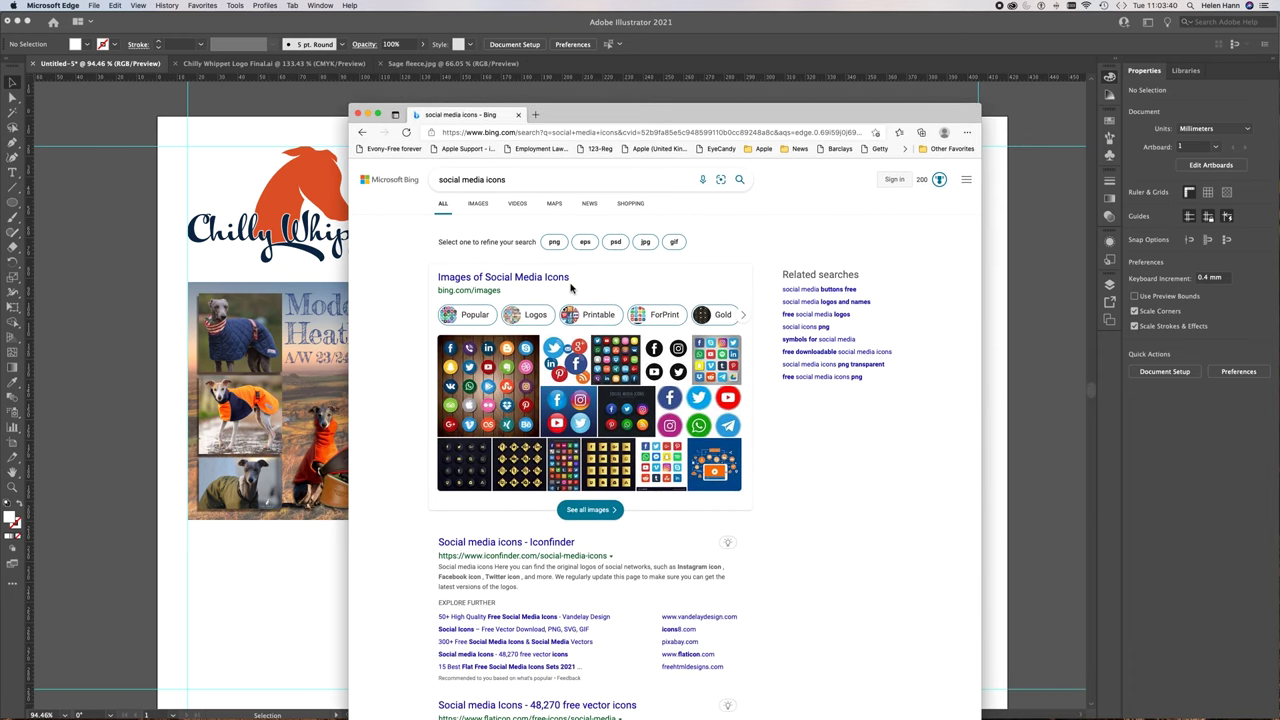
{"action": "left_click", "coordinate": [482, 206]}
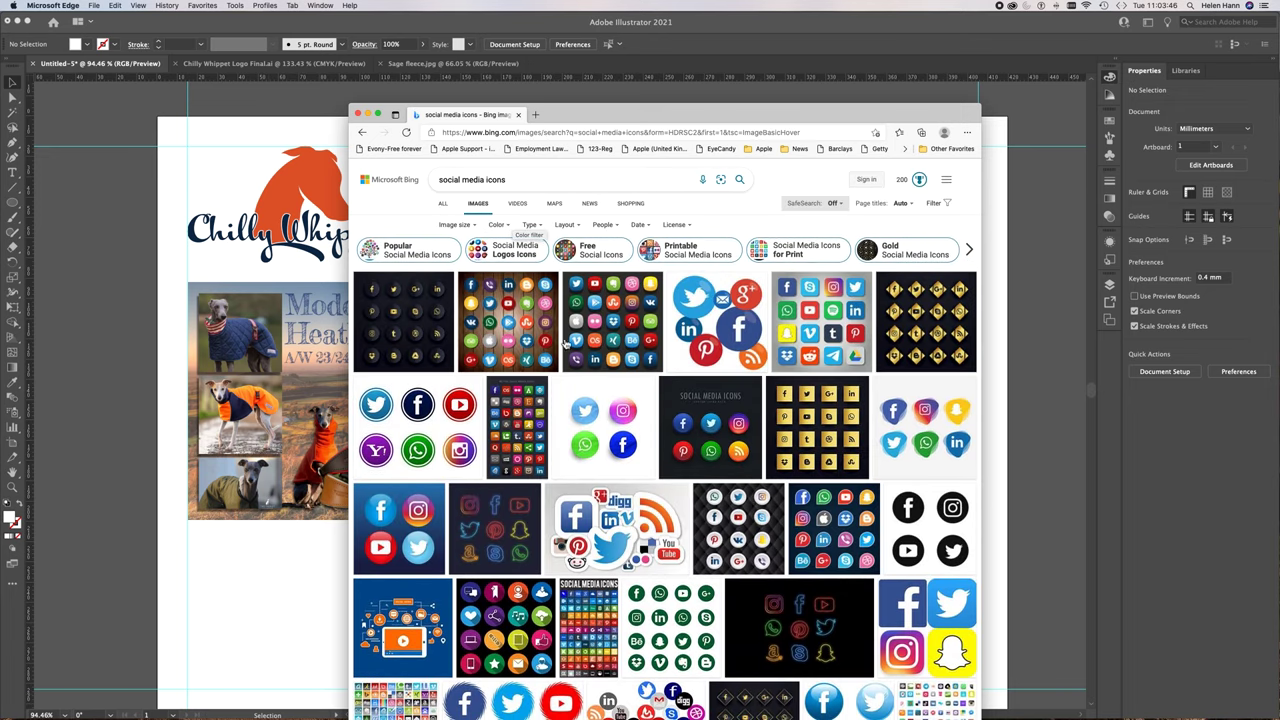
{"action": "scroll", "coordinate": [548, 440], "scroll_direction": "down", "scroll_amount": 5}
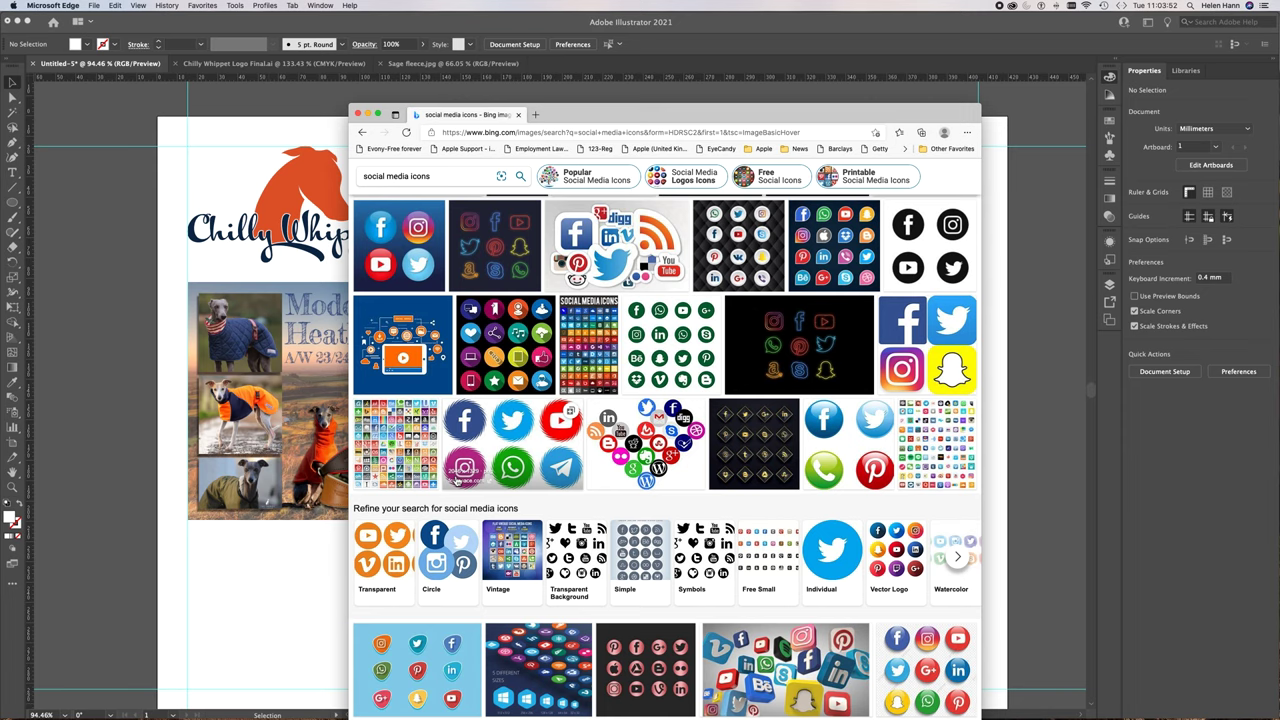
{"action": "left_click", "coordinate": [524, 440]}
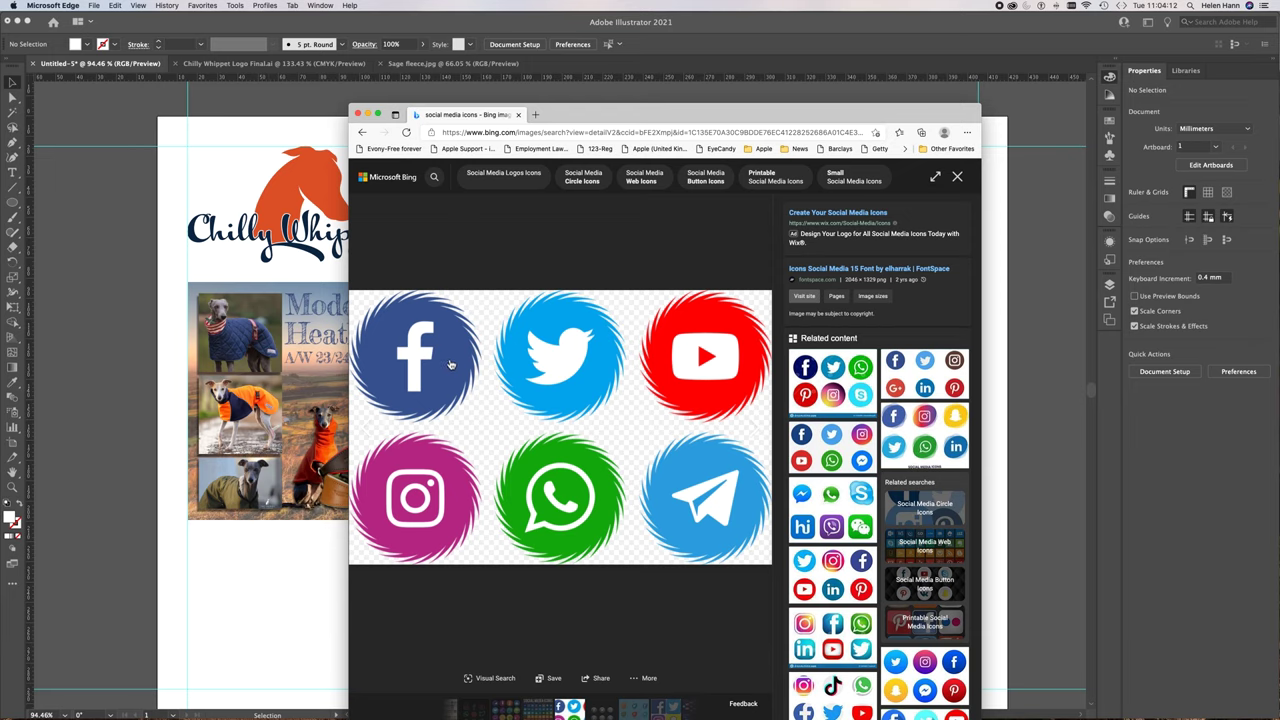
Save the six-icon image to the Desktop as icons-social-media-15-font-cartoon-abstract-36631.png, replacing the existing file, and close the browser window
{"action": "right_click", "coordinate": [573, 401]}
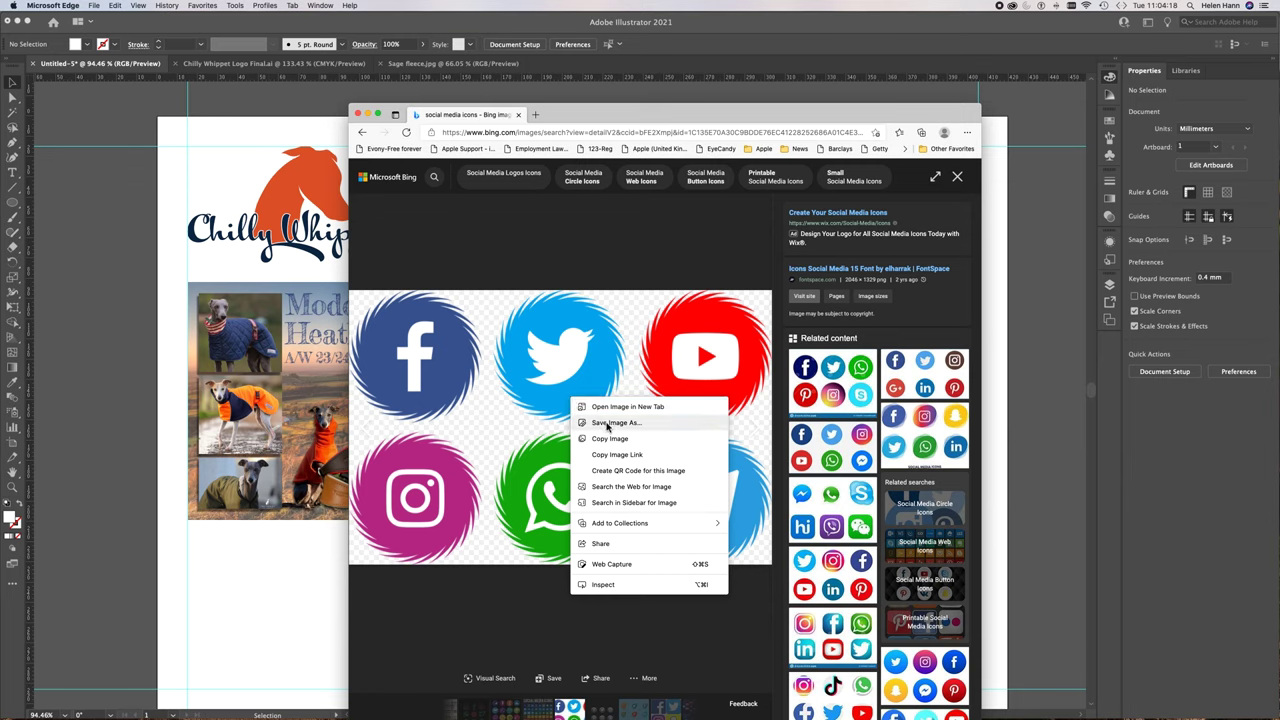
{"action": "left_click", "coordinate": [609, 423]}
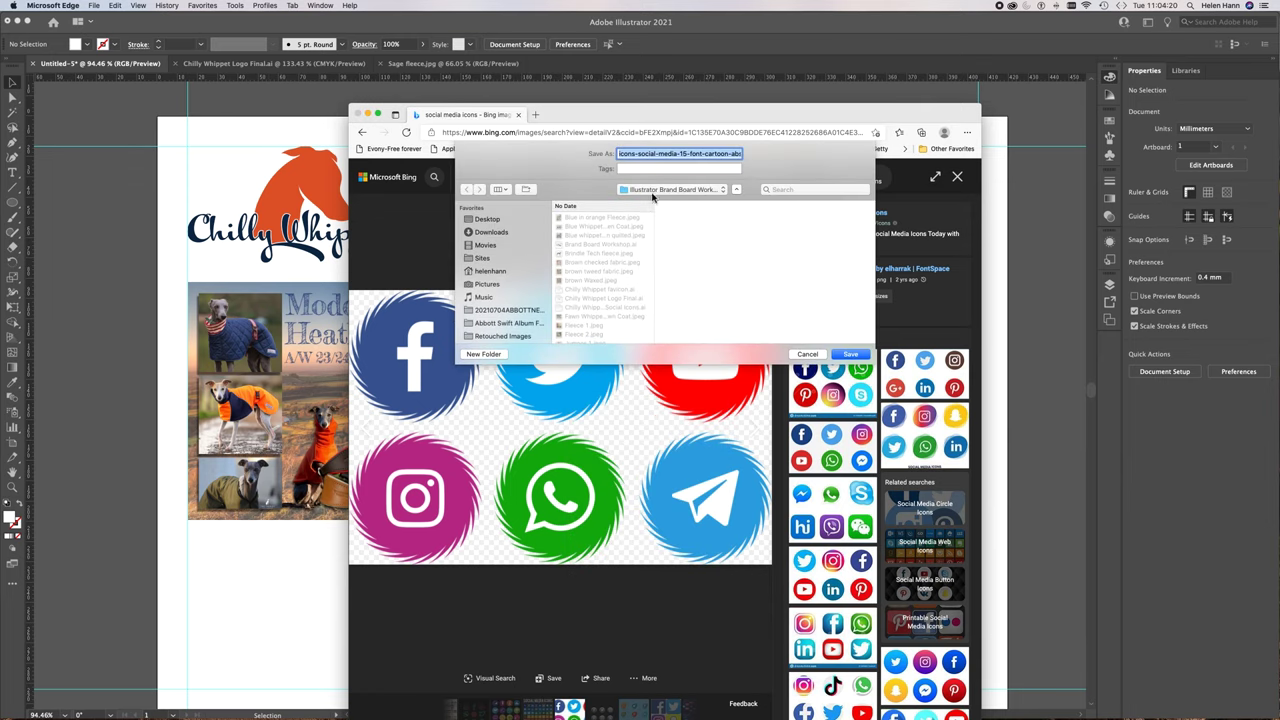
{"action": "left_click", "coordinate": [487, 219]}
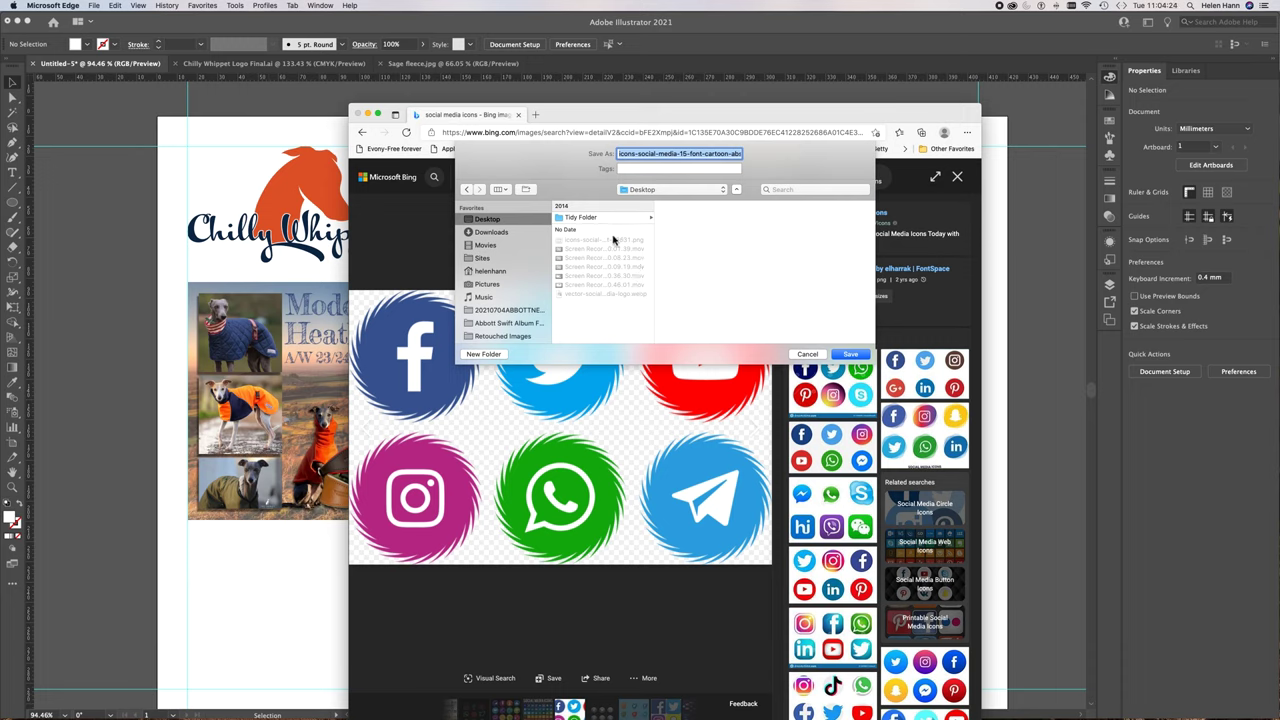
{"action": "left_click", "coordinate": [850, 355]}
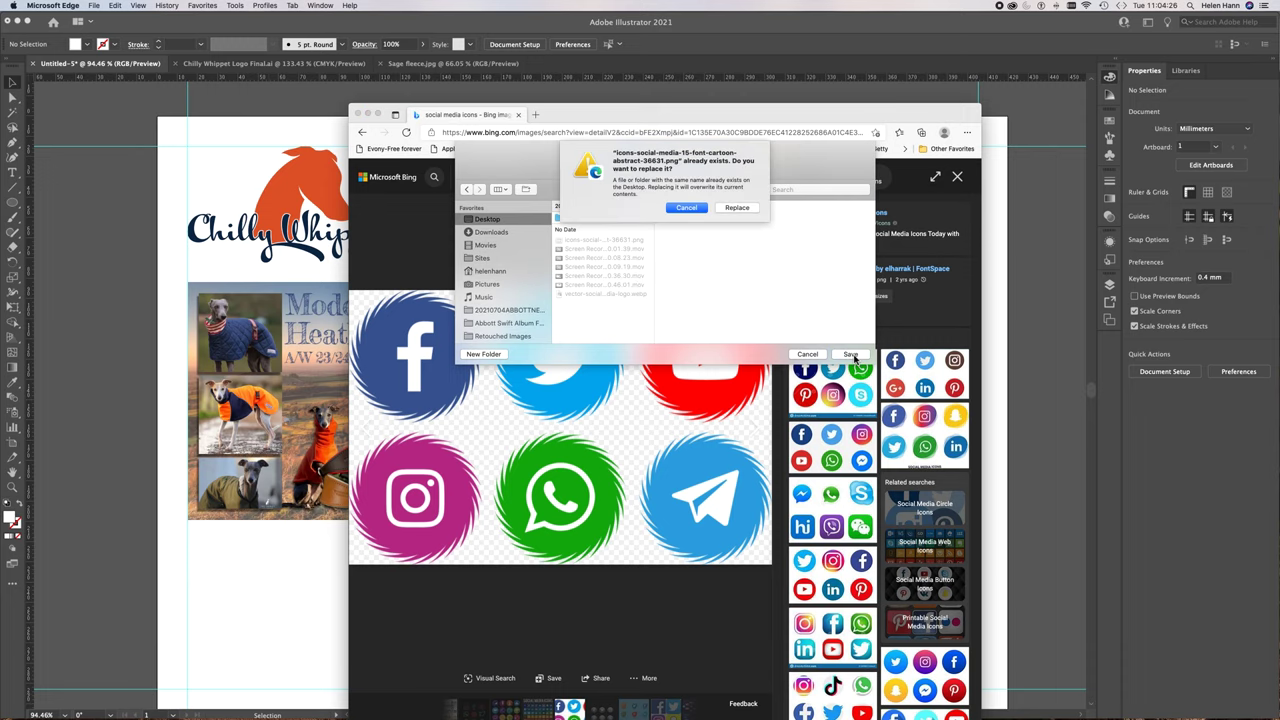
{"action": "left_click", "coordinate": [736, 208]}
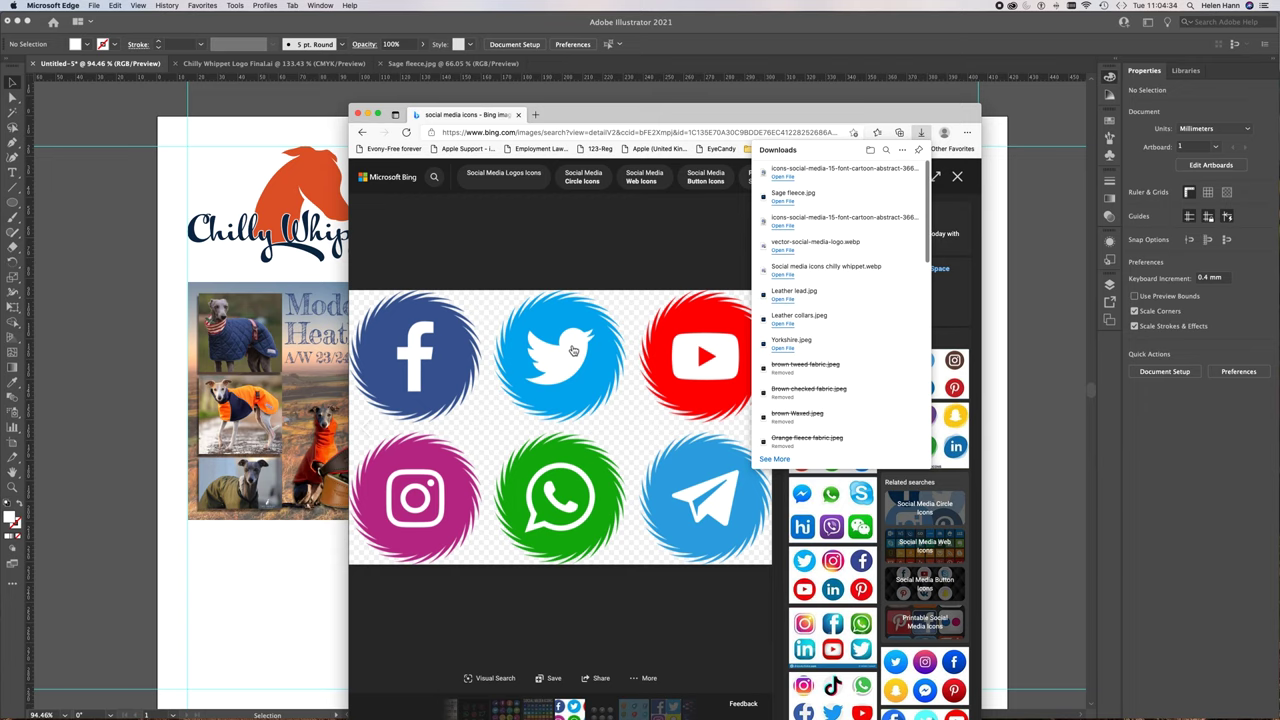
{"action": "left_click", "coordinate": [357, 114]}
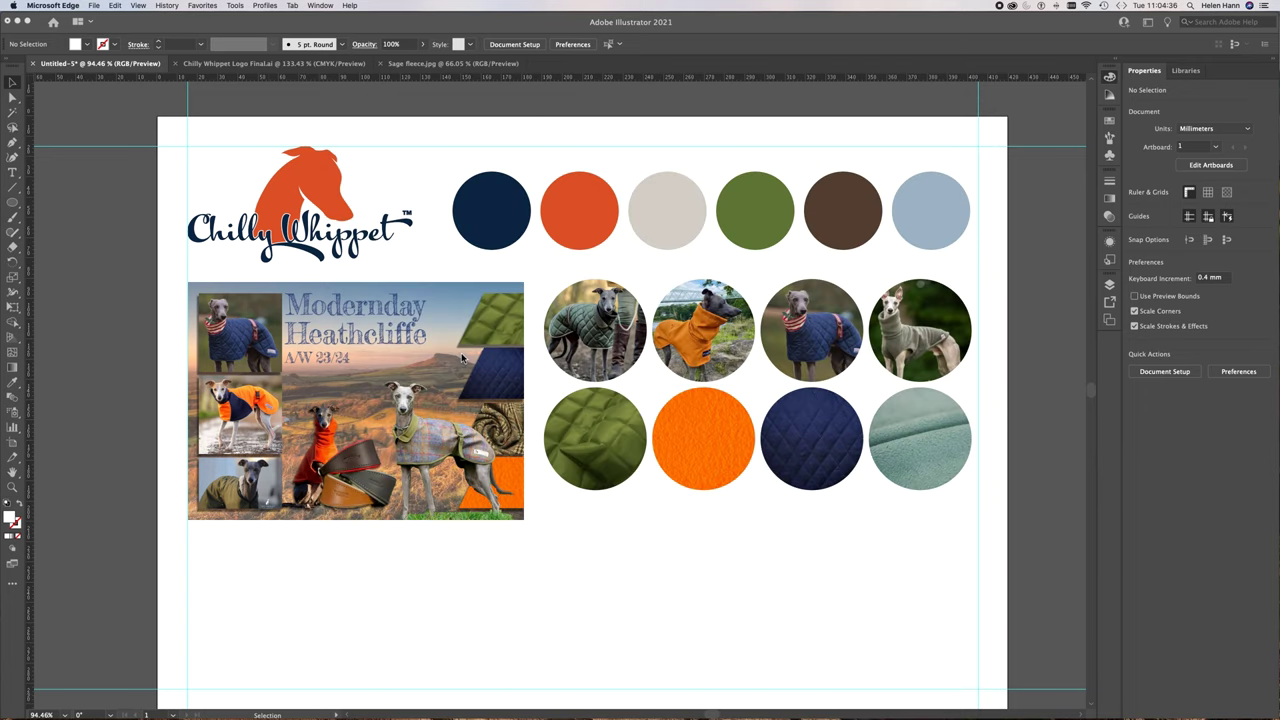
Switch to Photoshop, close the old black-and-white icons document and open icons-social-media-15-font-cartoon-abstract-36631.png from the Desktop
{"action": "mouse_move", "coordinate": [530, 712]}
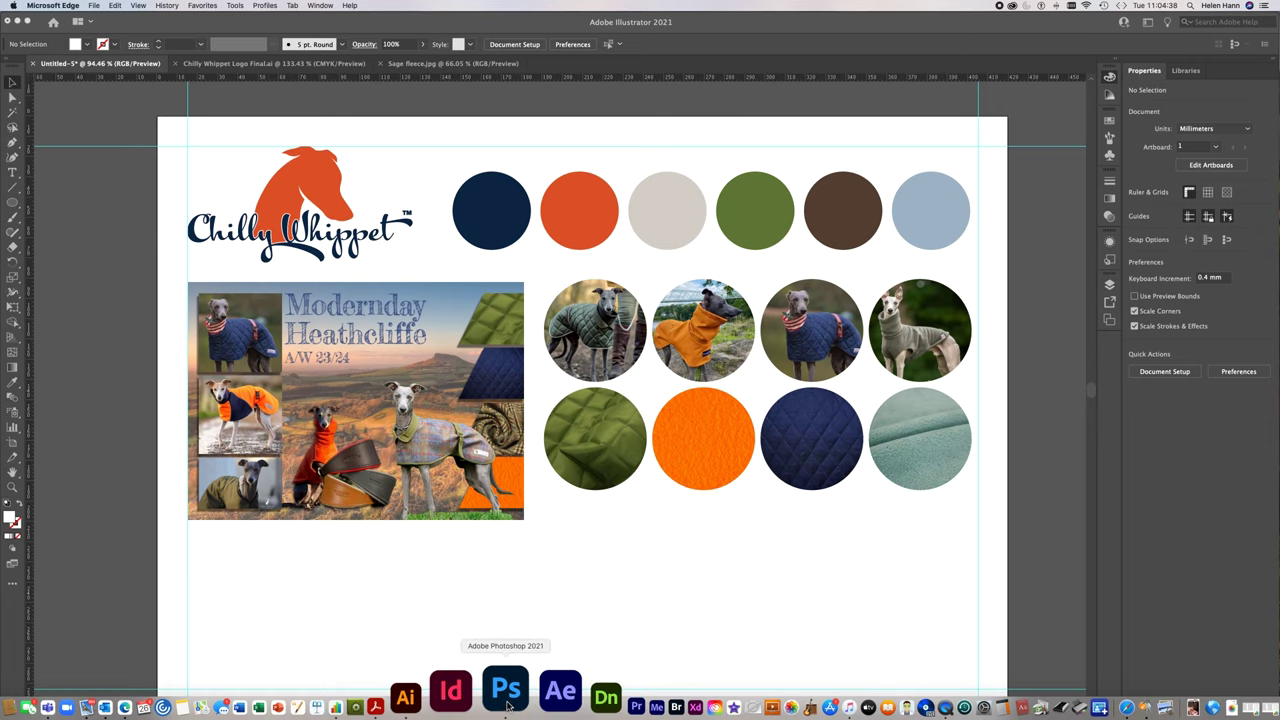
{"action": "left_click", "coordinate": [508, 700]}
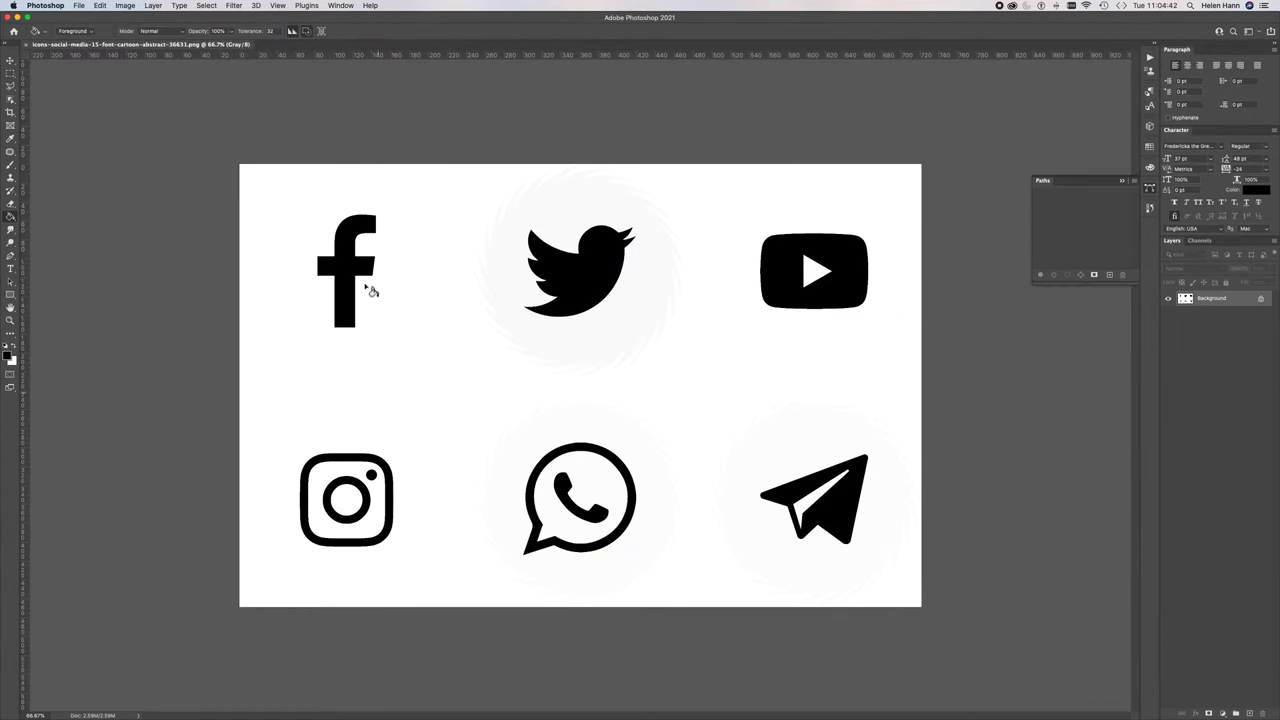
{"action": "left_click", "coordinate": [28, 46]}
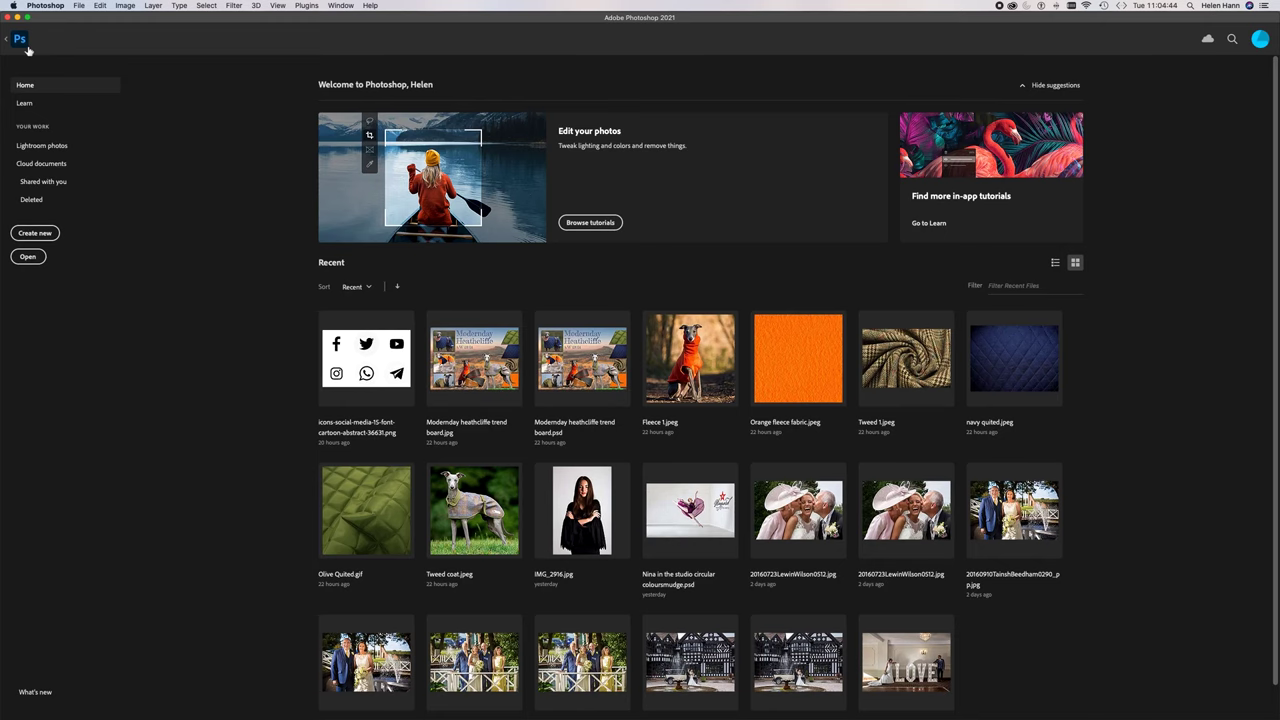
{"action": "left_click", "coordinate": [76, 5]}
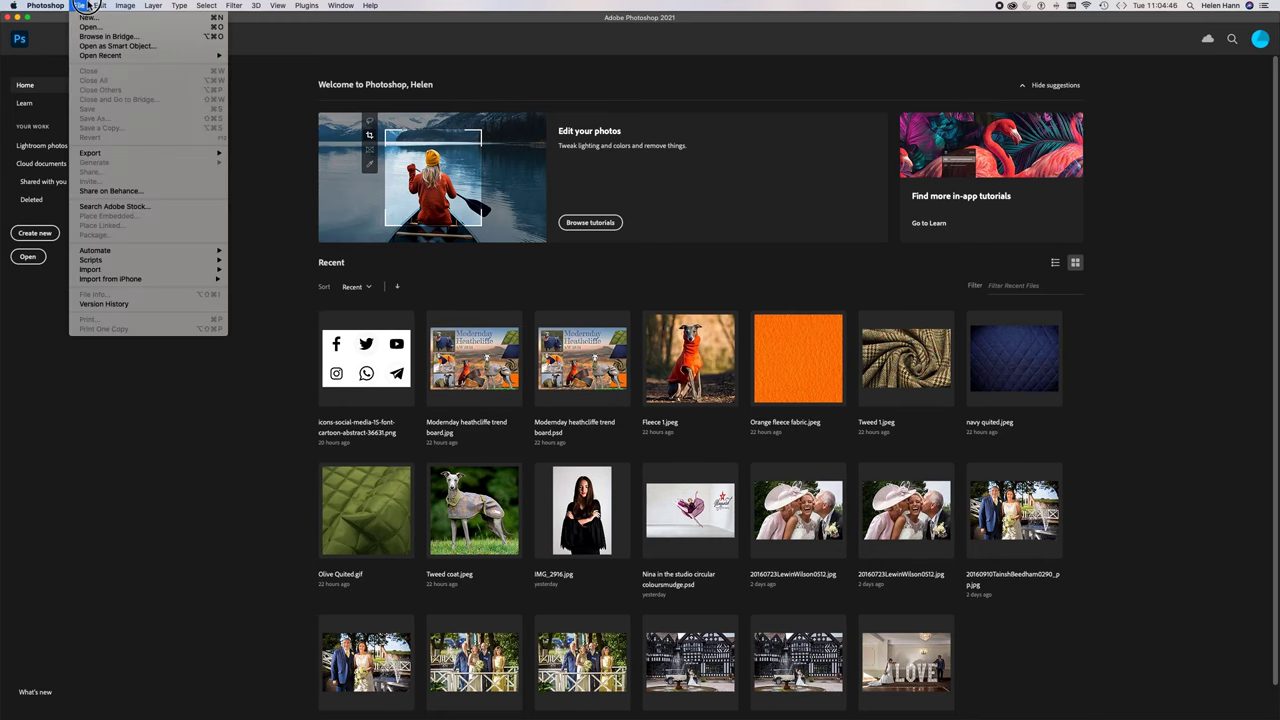
{"action": "left_click", "coordinate": [90, 27]}
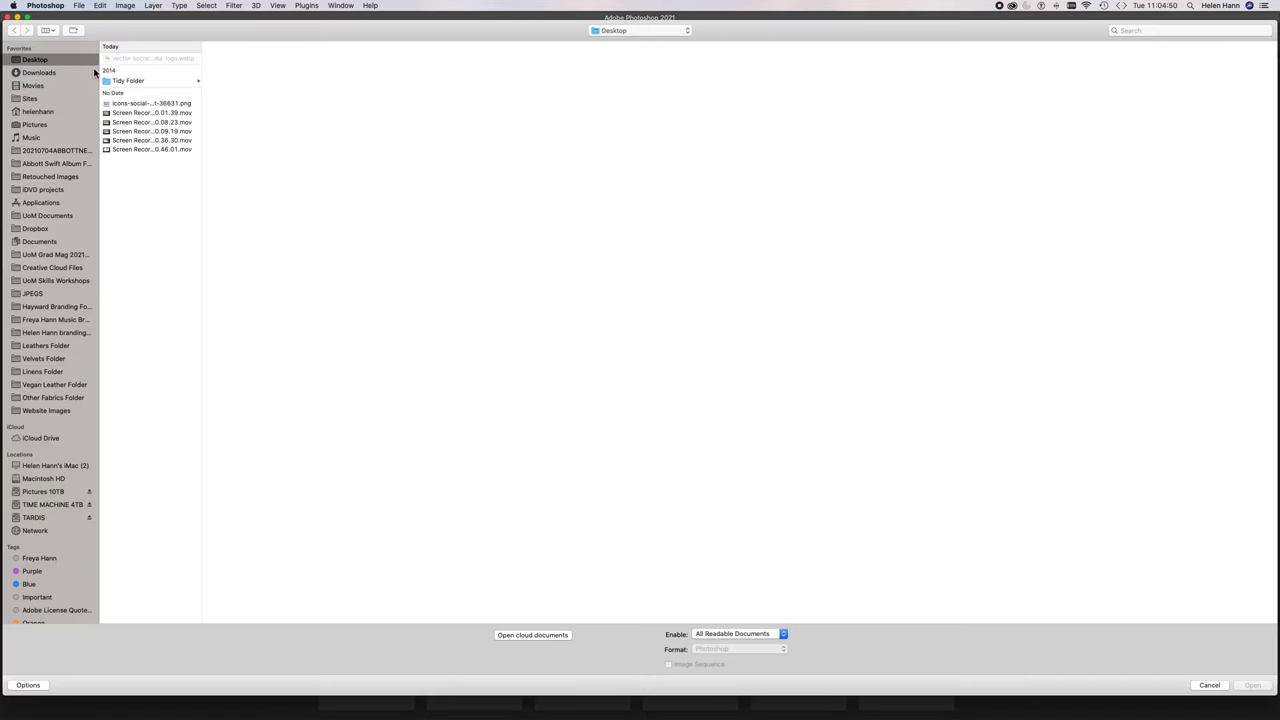
{"action": "left_click", "coordinate": [140, 104]}
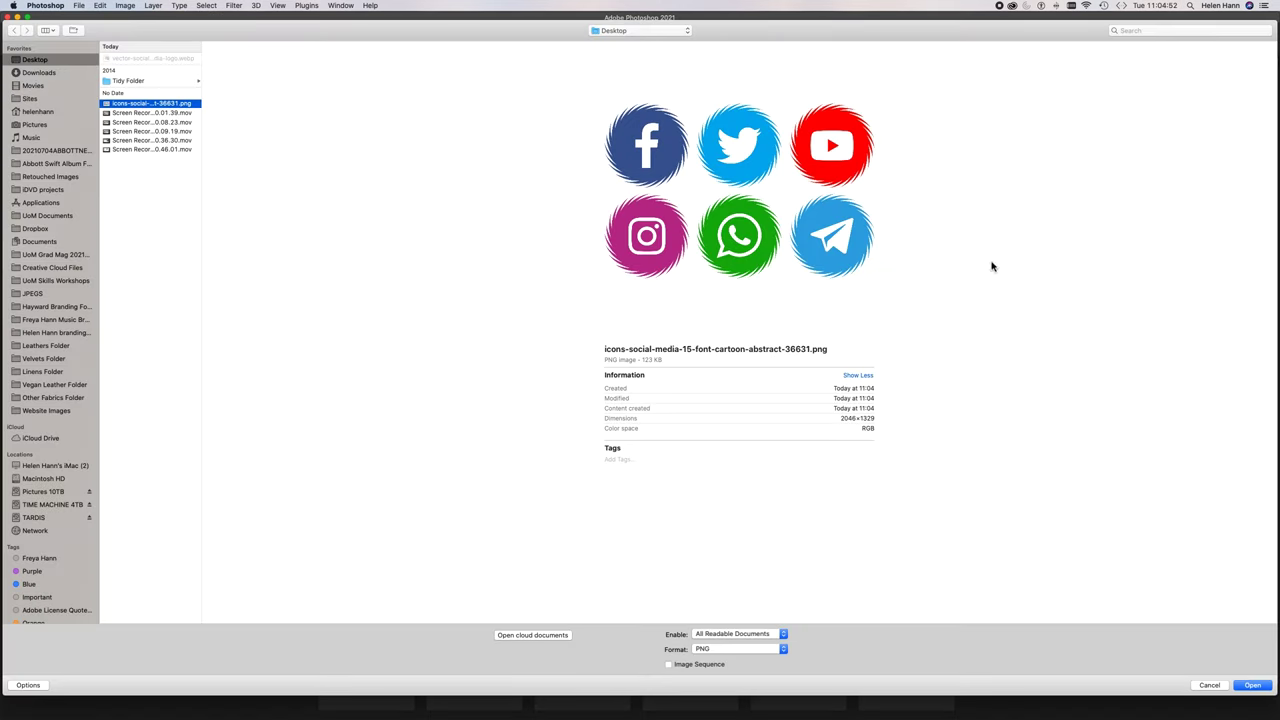
{"action": "left_click", "coordinate": [1261, 687]}
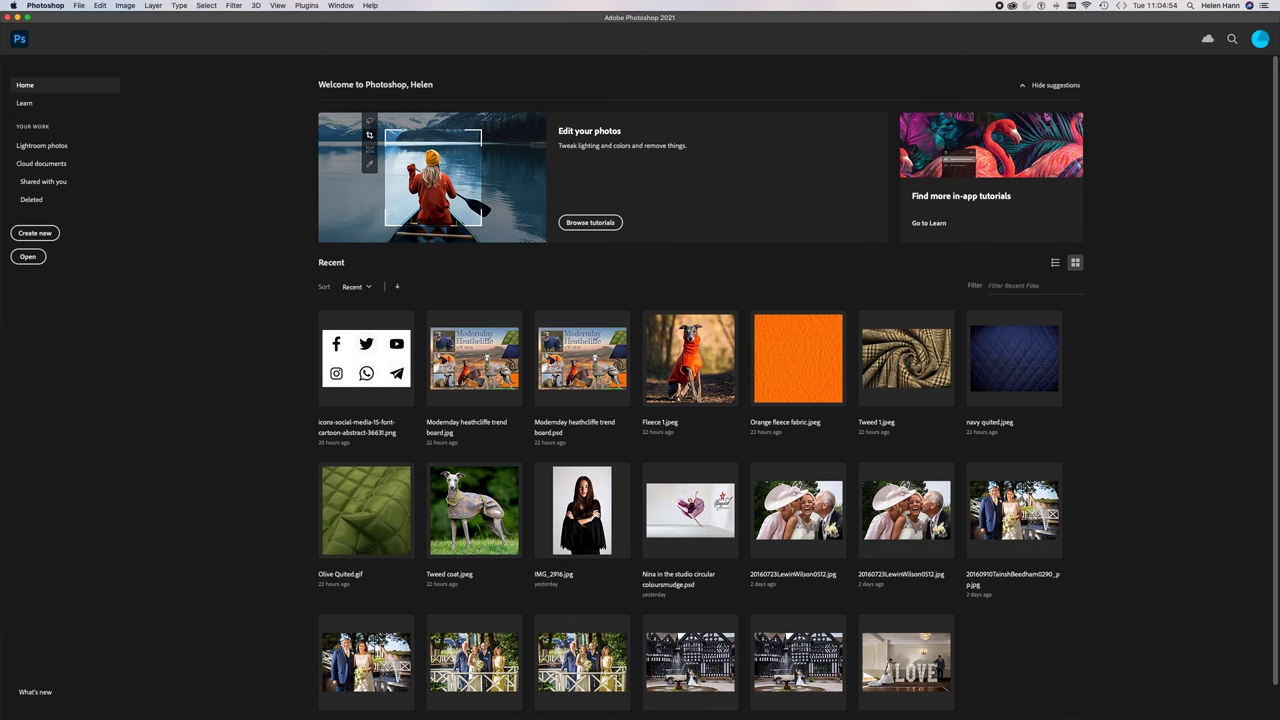
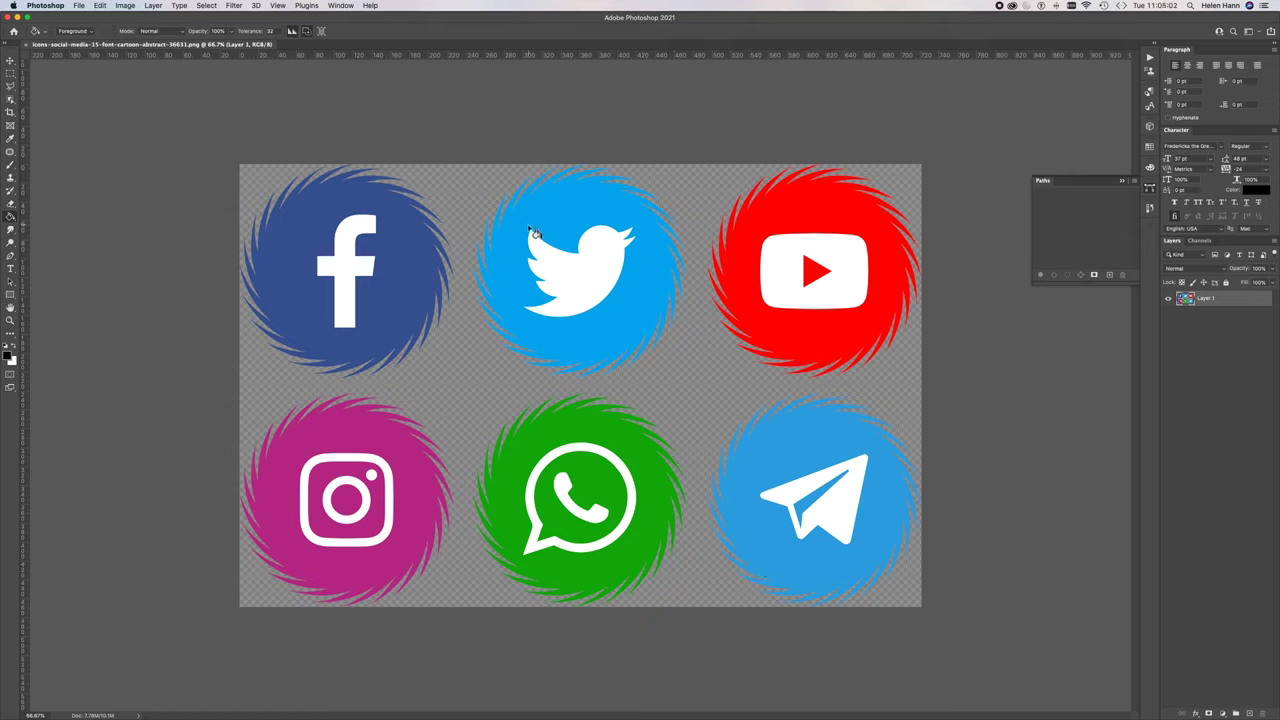
Convert the six-icon image to Grayscale mode, discarding its colour information
{"action": "left_click", "coordinate": [129, 6]}
{"action": "mouse_move", "coordinate": [129, 18]}
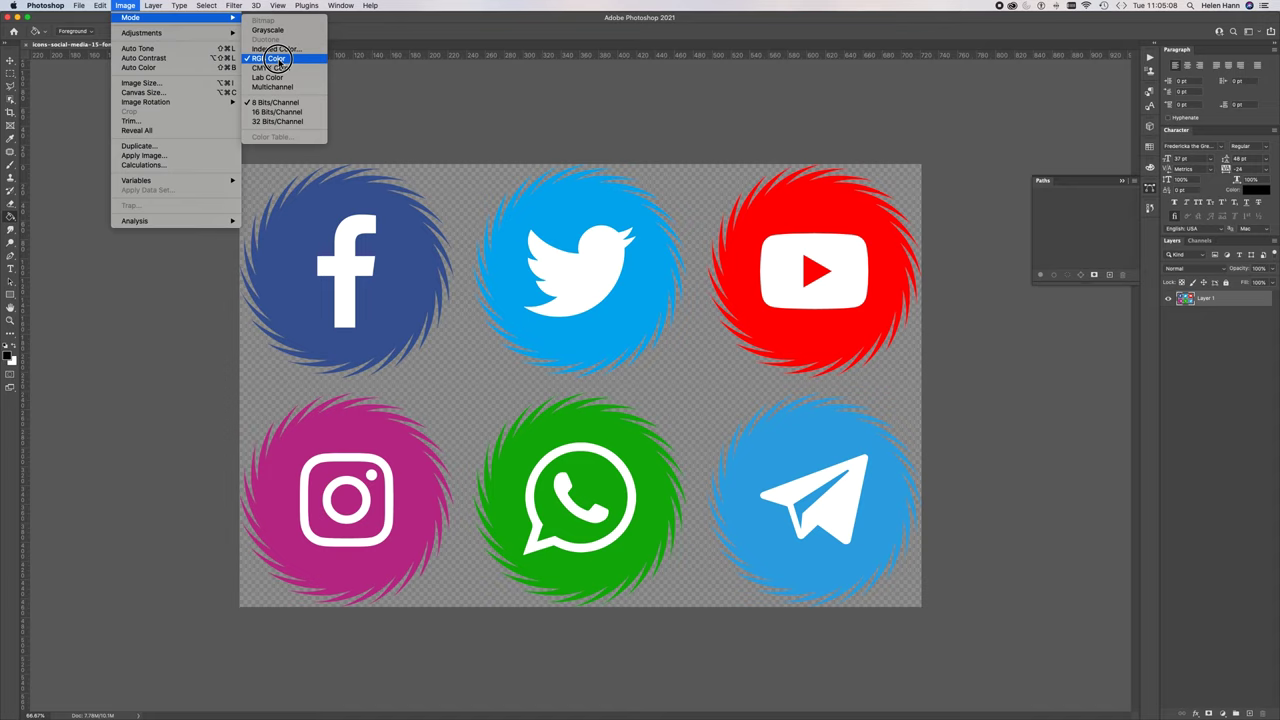
{"action": "left_click", "coordinate": [275, 30]}
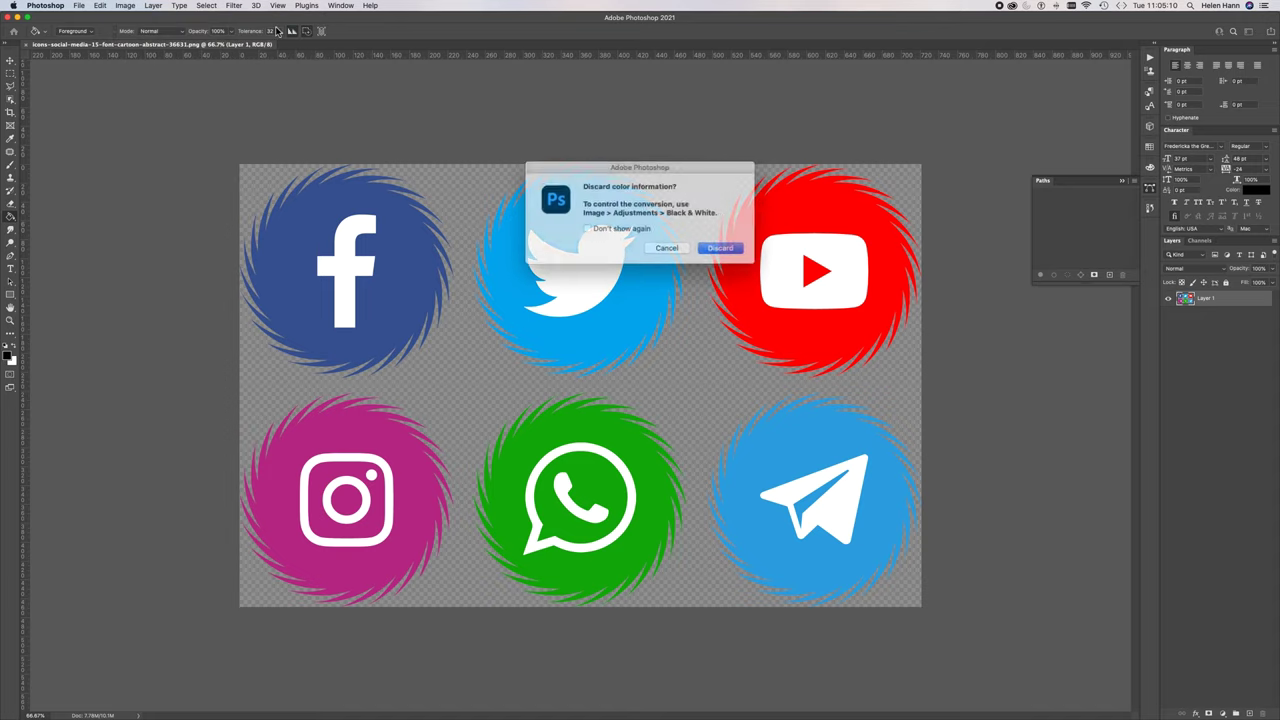
{"action": "left_click", "coordinate": [714, 246]}
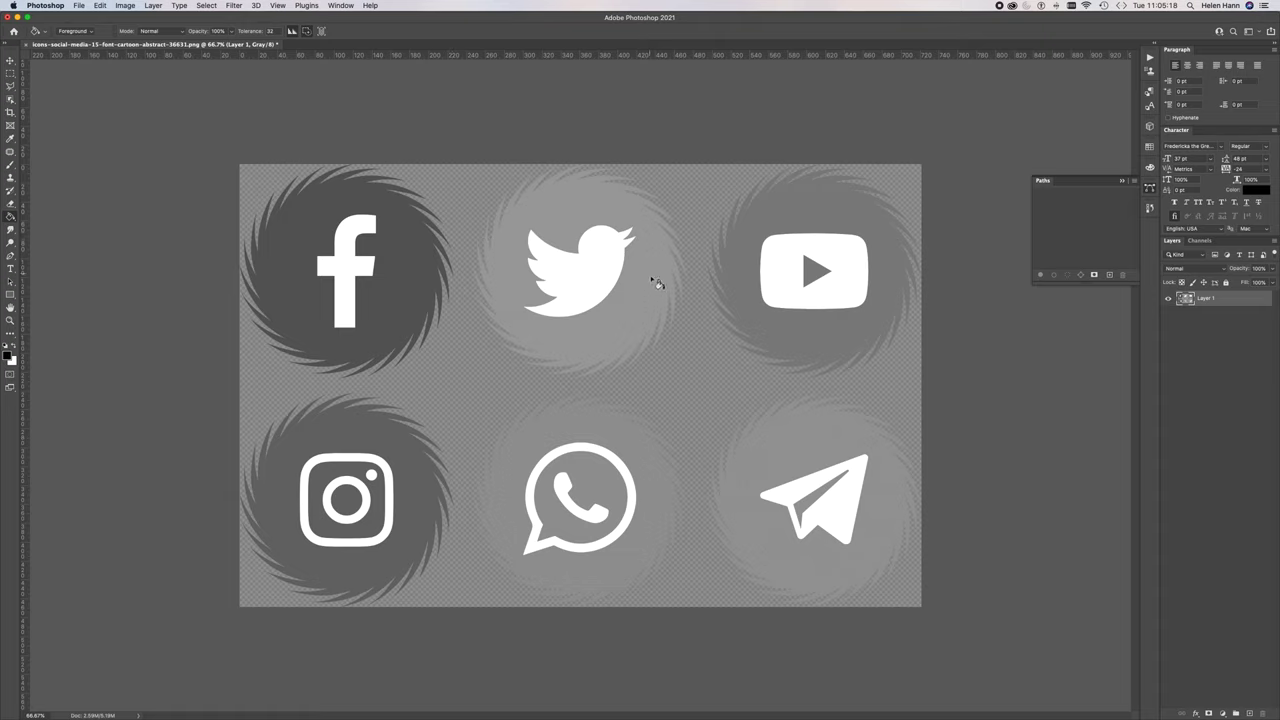
Turn the grey icon discs solid black with a Levels adjustment, raising the black input level to about 212
{"action": "left_click", "coordinate": [122, 5]}
{"action": "mouse_move", "coordinate": [130, 33]}
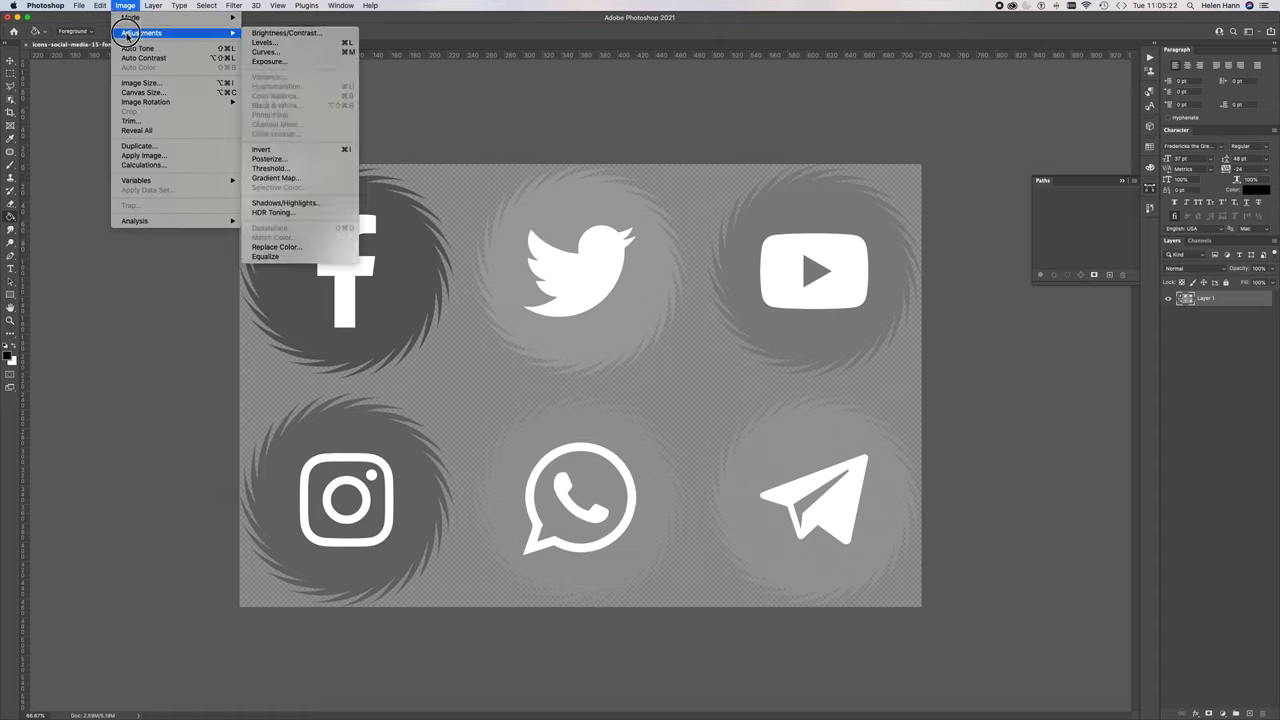
{"action": "left_click", "coordinate": [292, 44]}
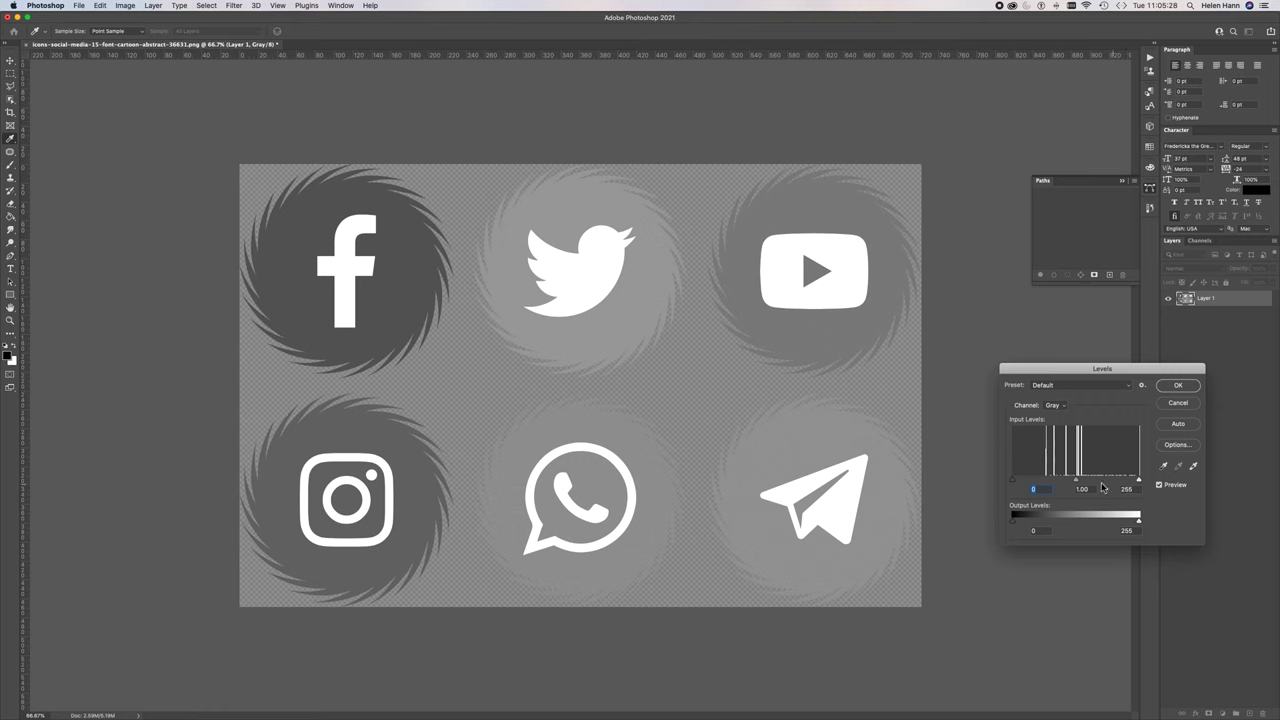
{"action": "left_click_drag", "start_coordinate": [1017, 481], "coordinate": [1080, 483]}
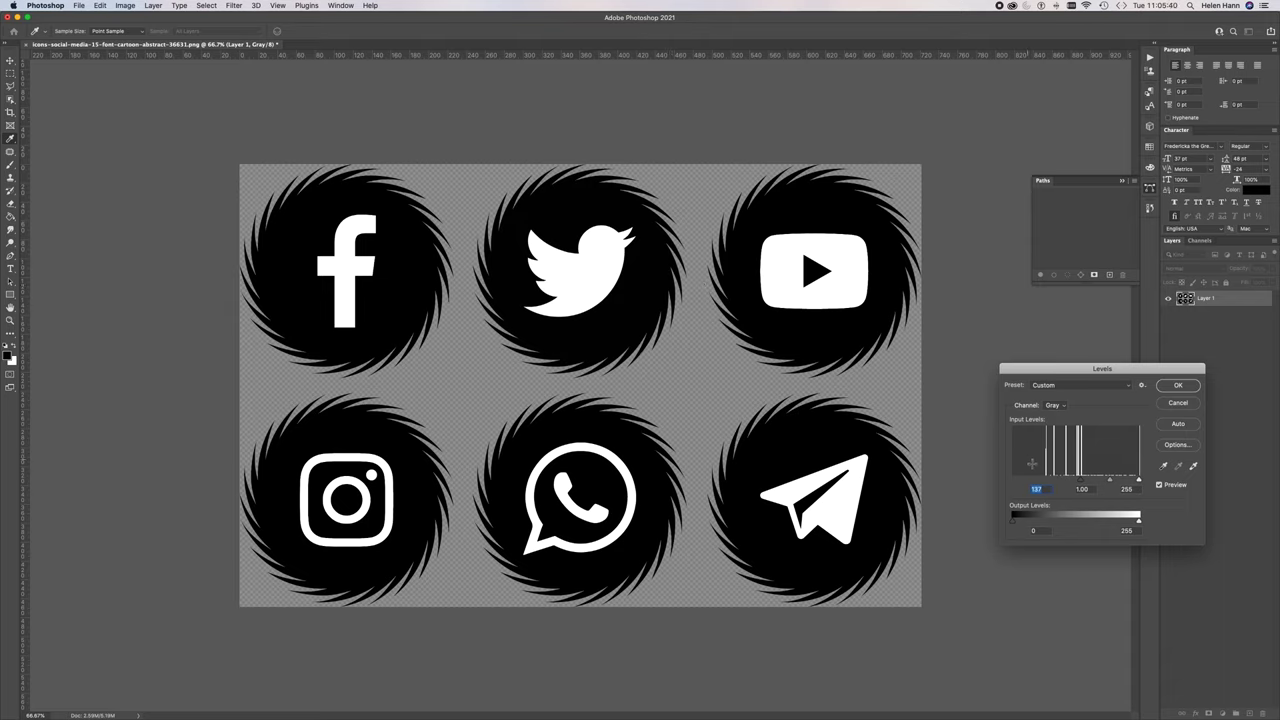
{"action": "left_click_drag", "start_coordinate": [1080, 482], "coordinate": [1120, 487]}
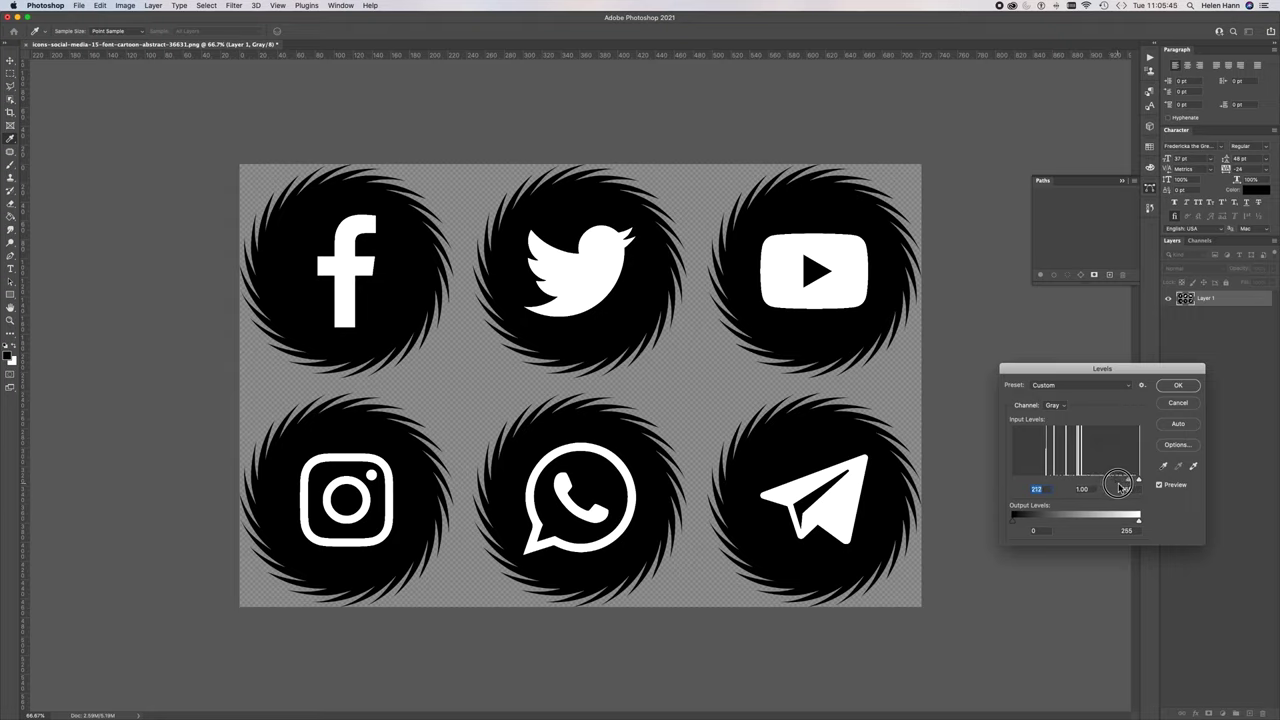
{"action": "left_click", "coordinate": [1178, 385]}
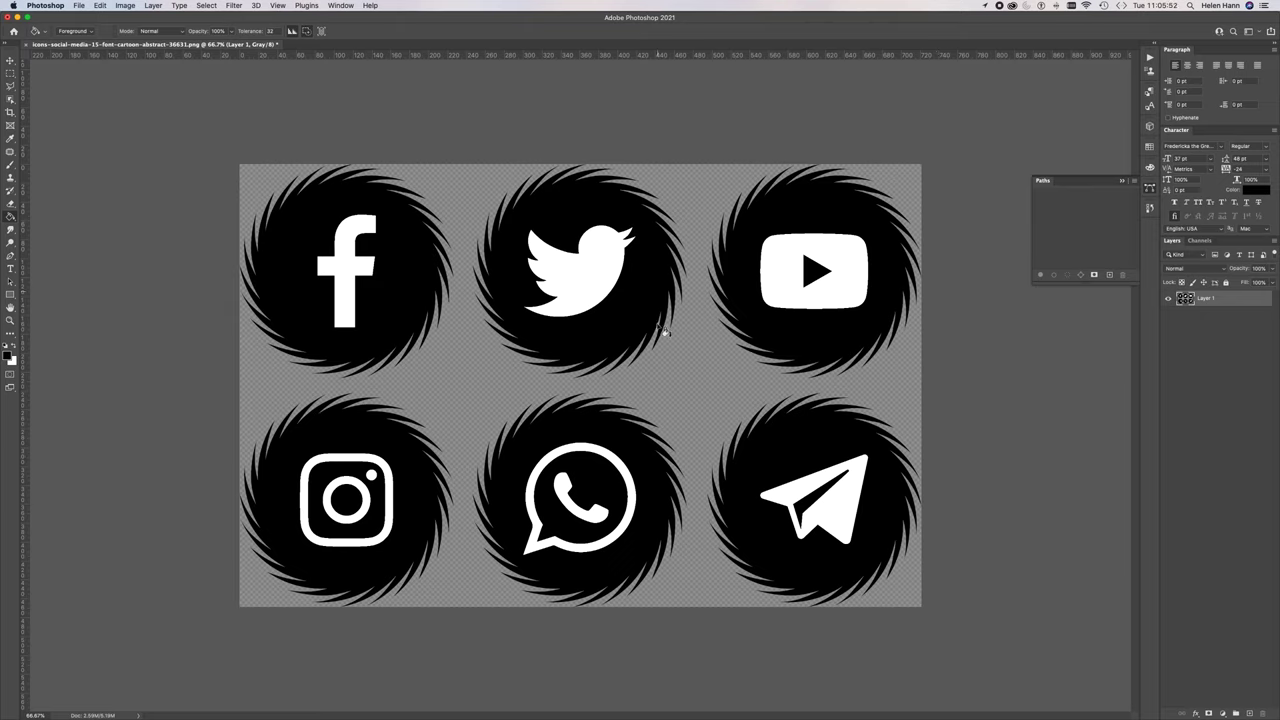
Add a new layer beneath the icons layer and fill it with black
{"action": "left_click", "coordinate": [1272, 243]}
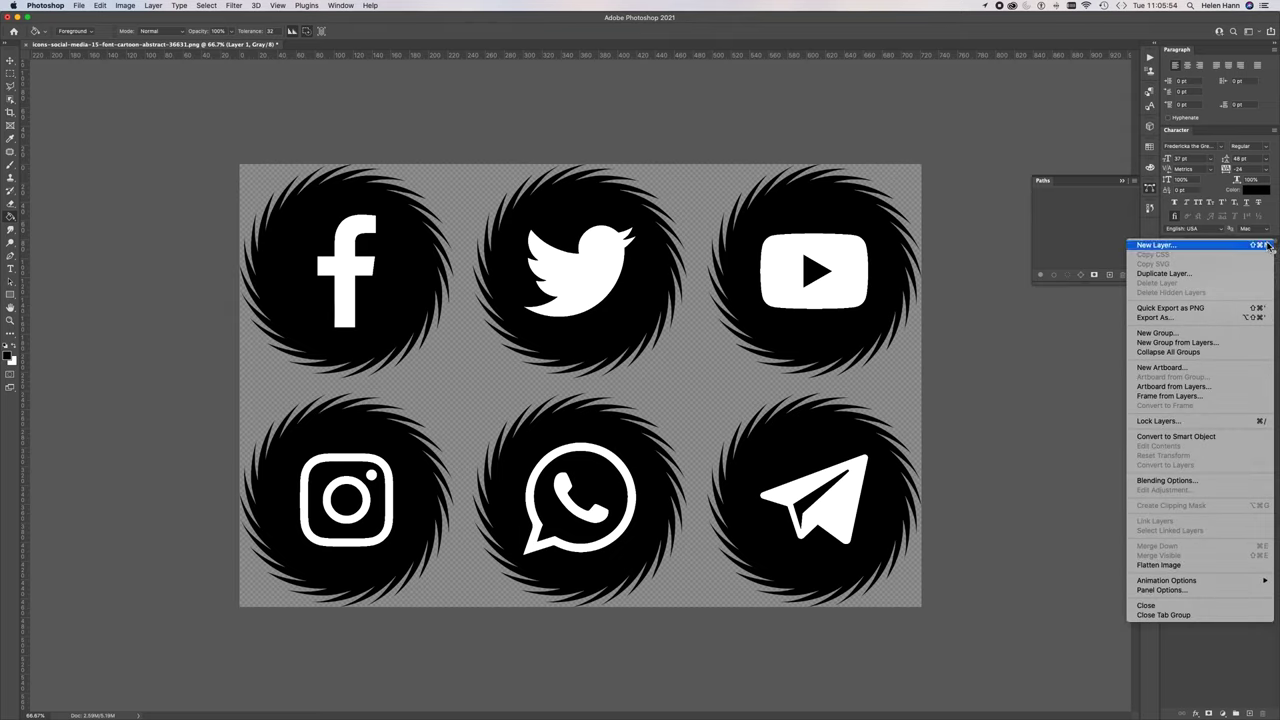
{"action": "left_click", "coordinate": [1244, 245]}
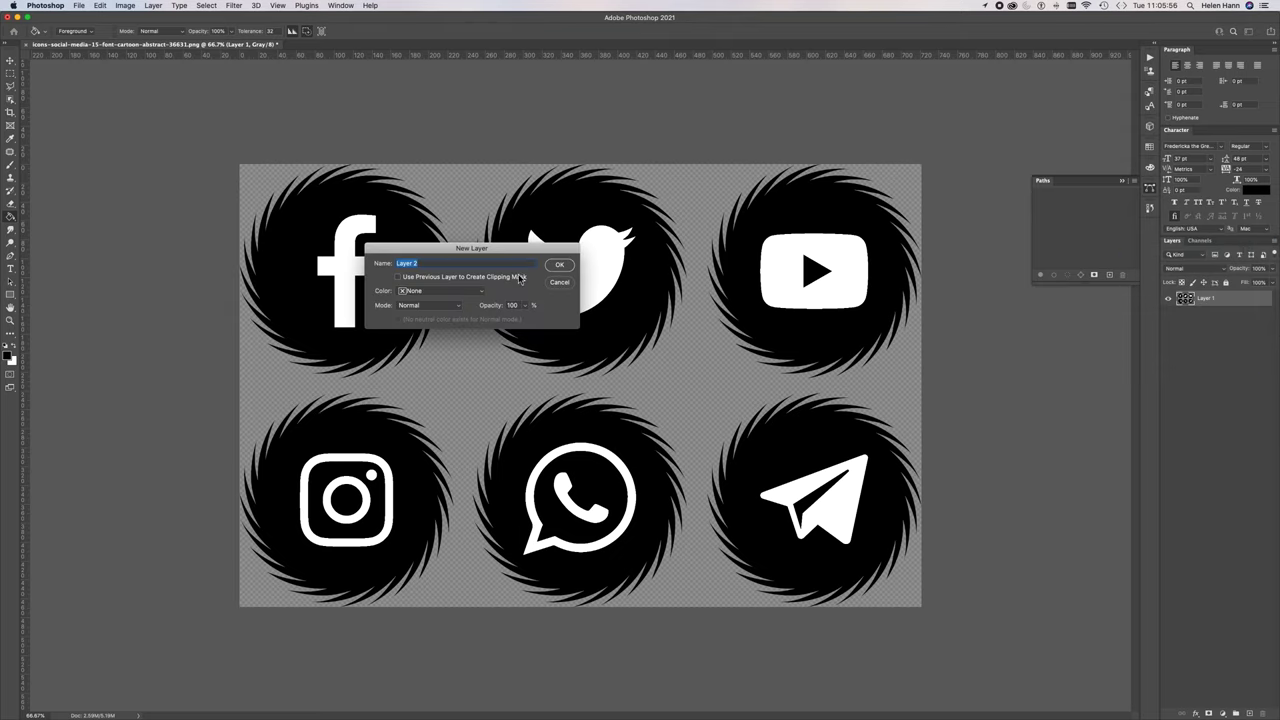
{"action": "left_click", "coordinate": [558, 265]}
{"action": "left_click", "coordinate": [1235, 302]}
{"action": "left_click_drag", "start_coordinate": [1235, 302], "coordinate": [1232, 328]}
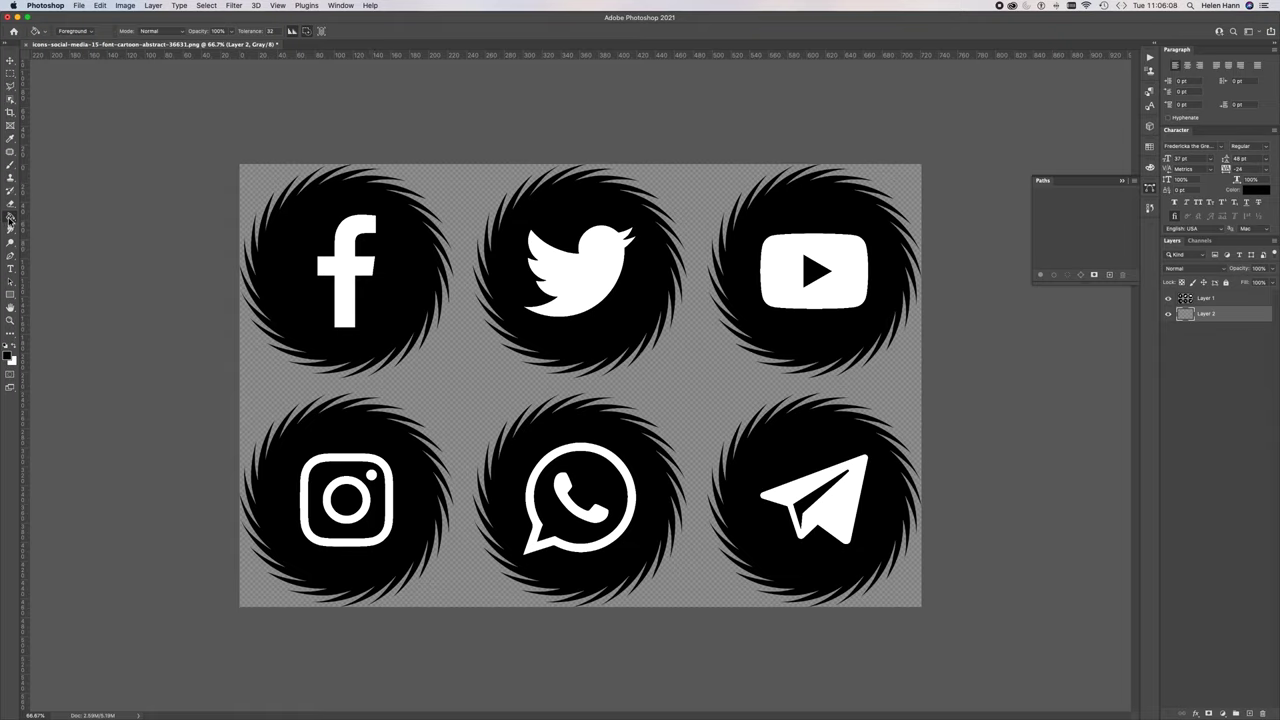
{"action": "left_click", "coordinate": [436, 381]}
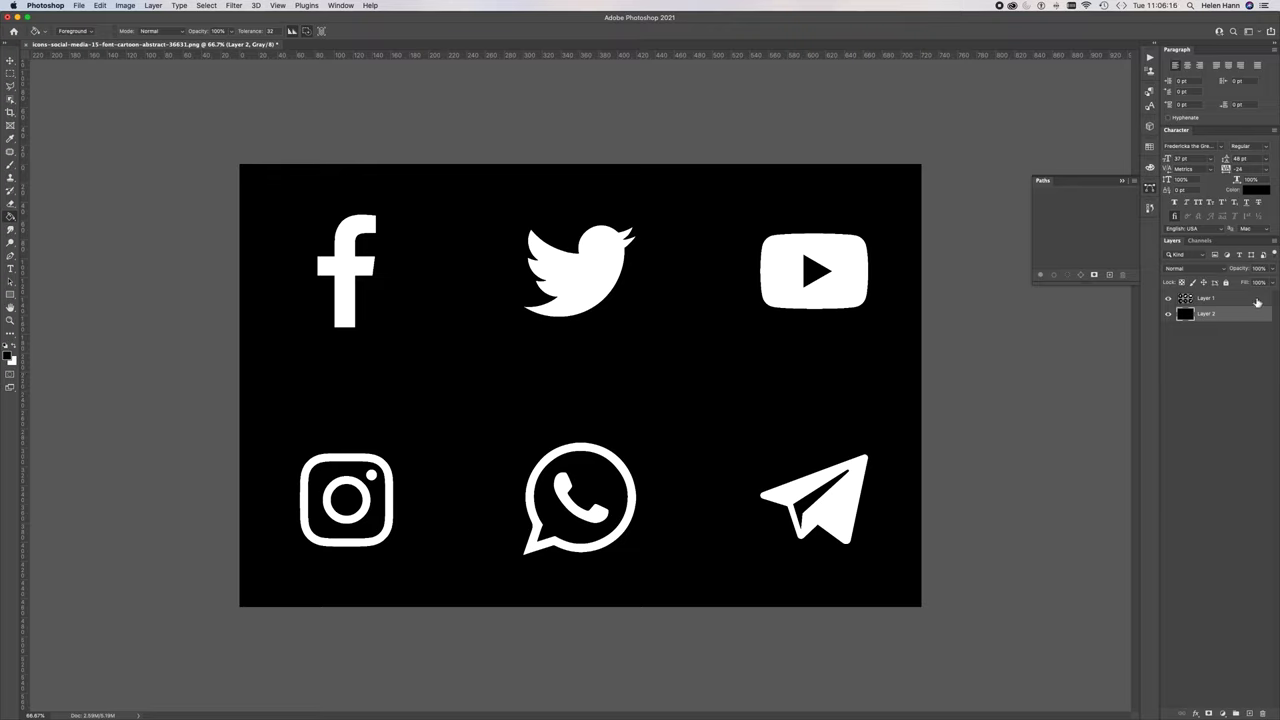
Flatten the image into a single background and invert it to get black icons on white
{"action": "left_click", "coordinate": [1275, 243]}
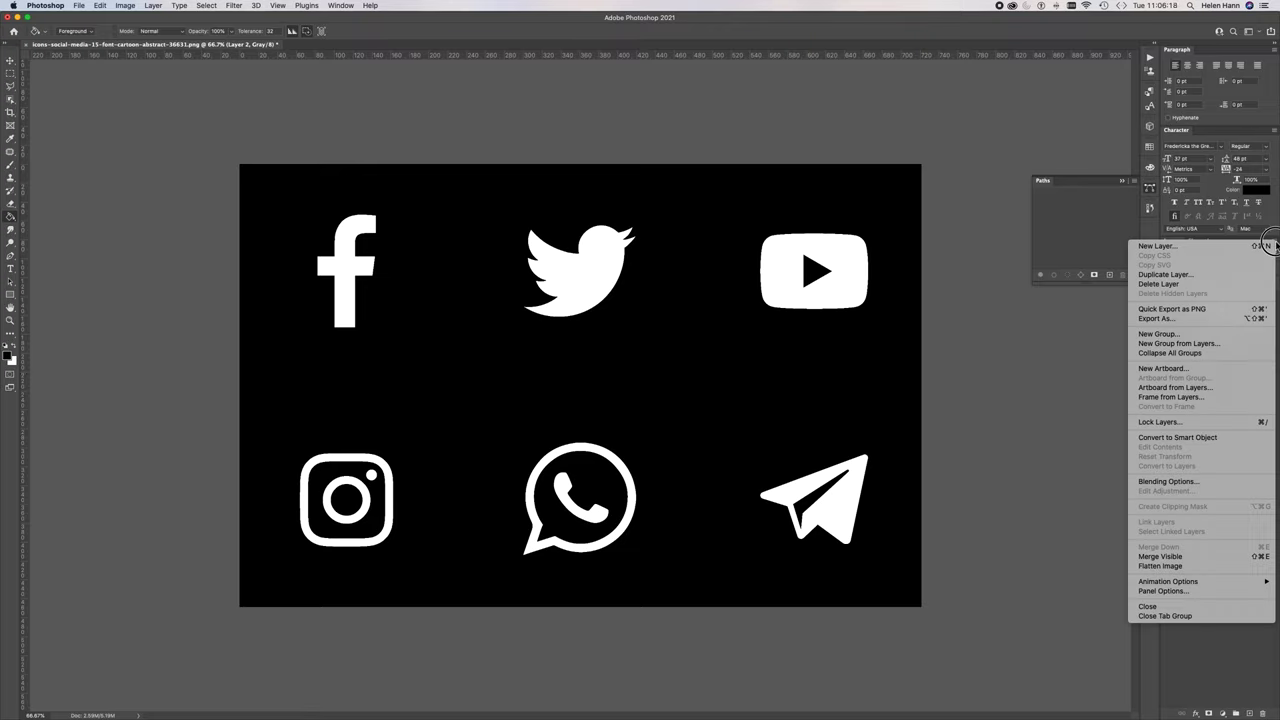
{"action": "left_click", "coordinate": [1190, 567]}
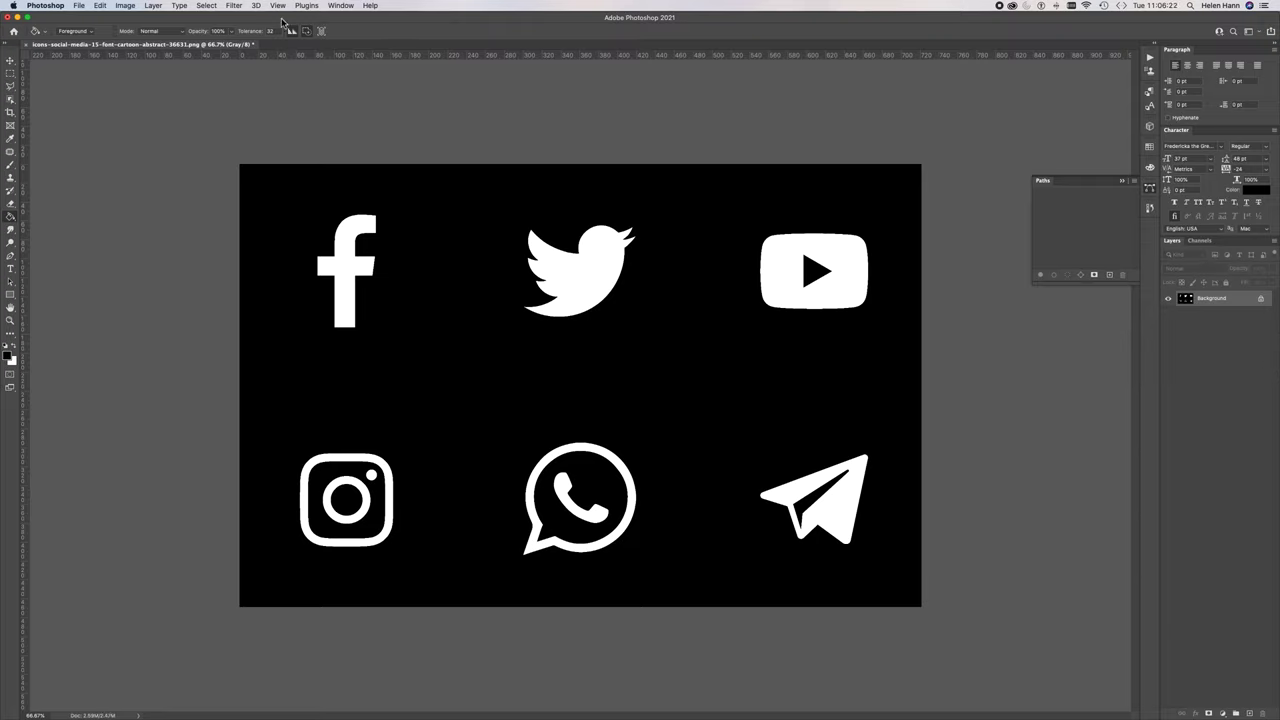
{"action": "left_click", "coordinate": [123, 6]}
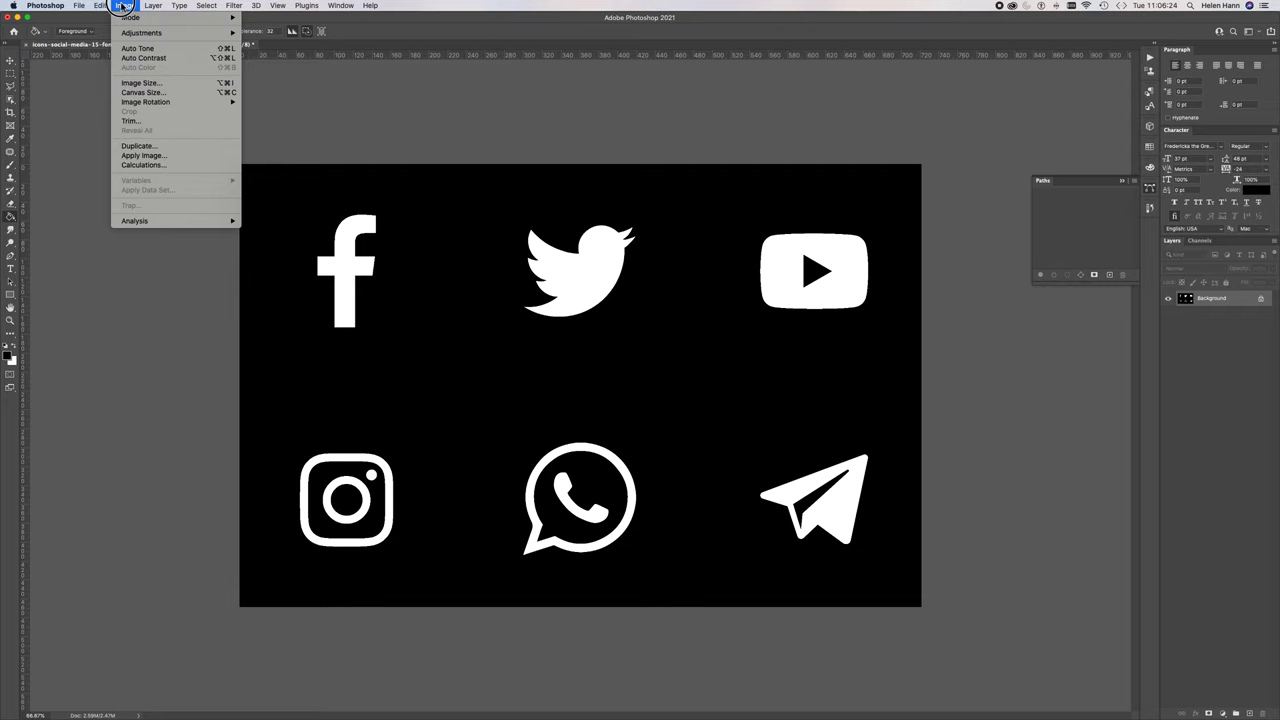
{"action": "mouse_move", "coordinate": [135, 36]}
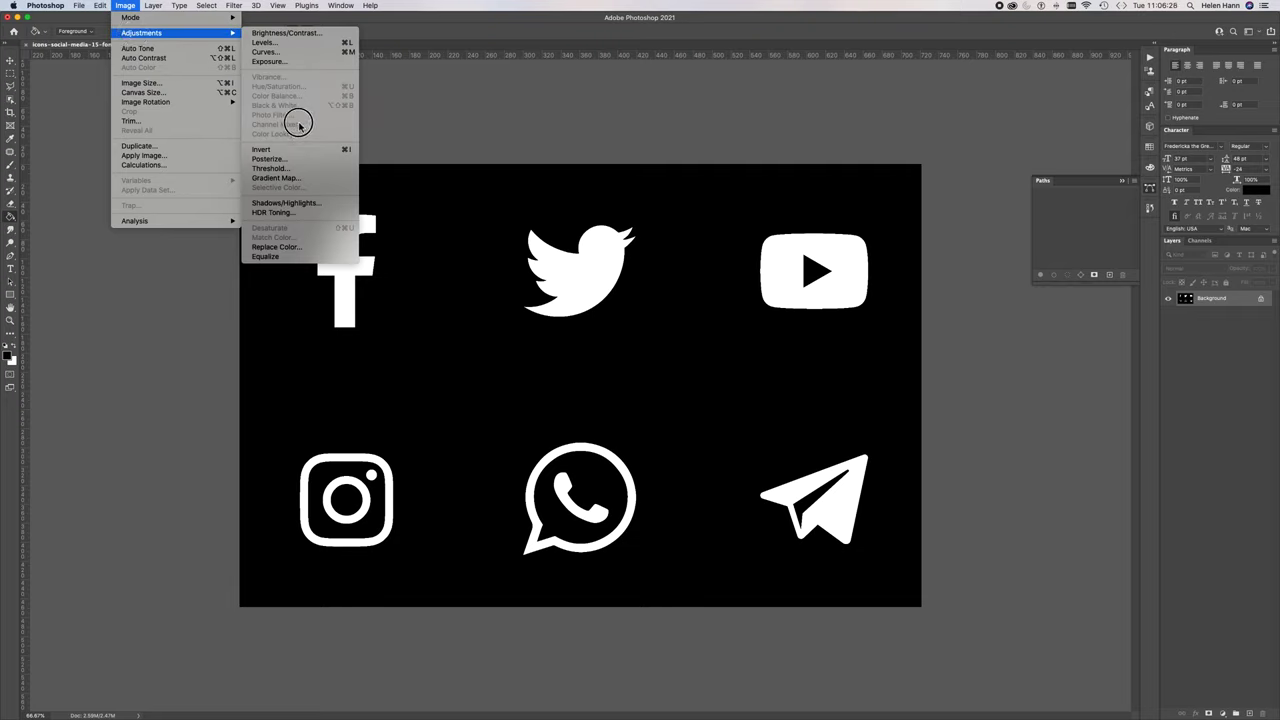
{"action": "left_click", "coordinate": [284, 149]}
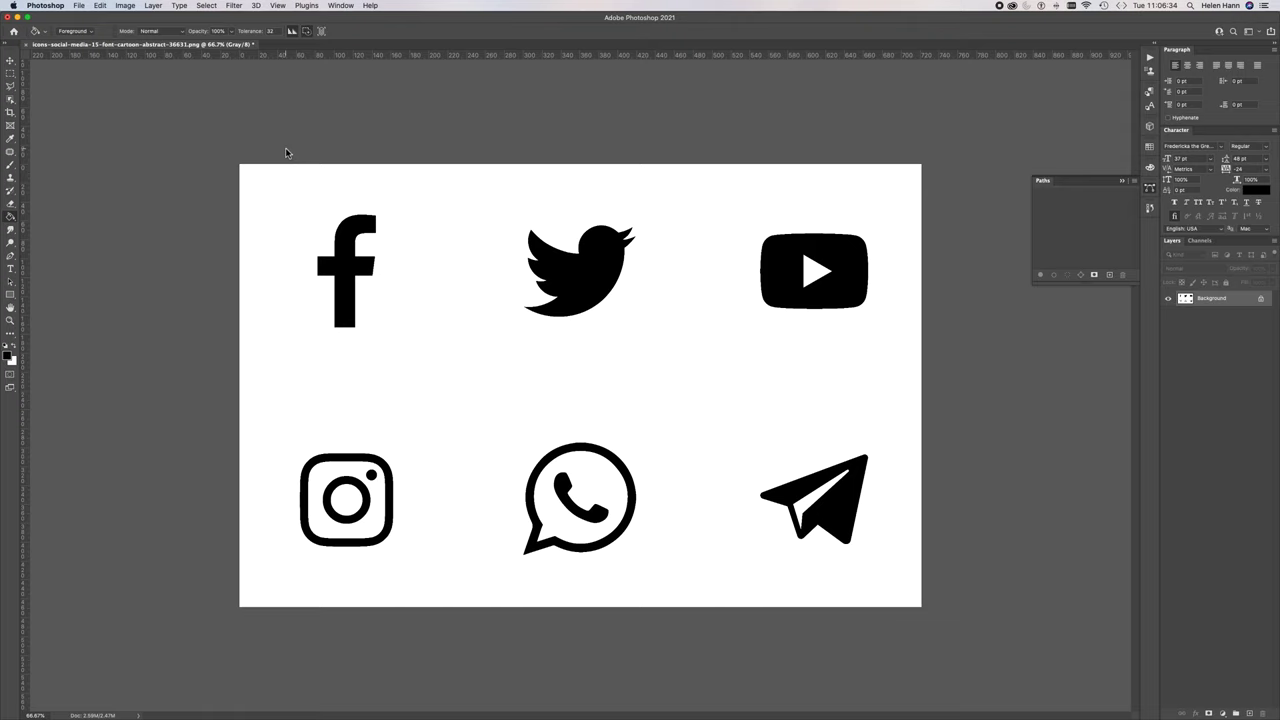
Save the image to the Desktop as a JPEG named Social Icons at Maximum quality 12, and close the document
{"action": "left_click", "coordinate": [76, 7]}
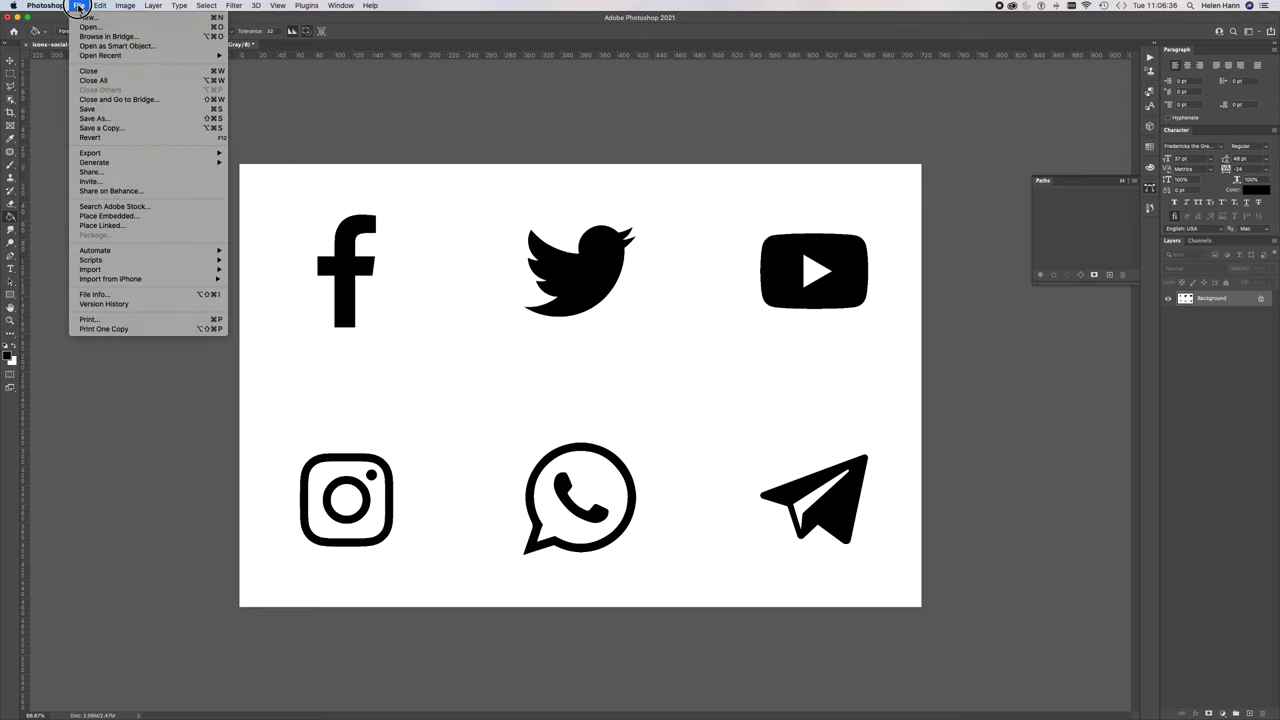
{"action": "left_click", "coordinate": [110, 120]}
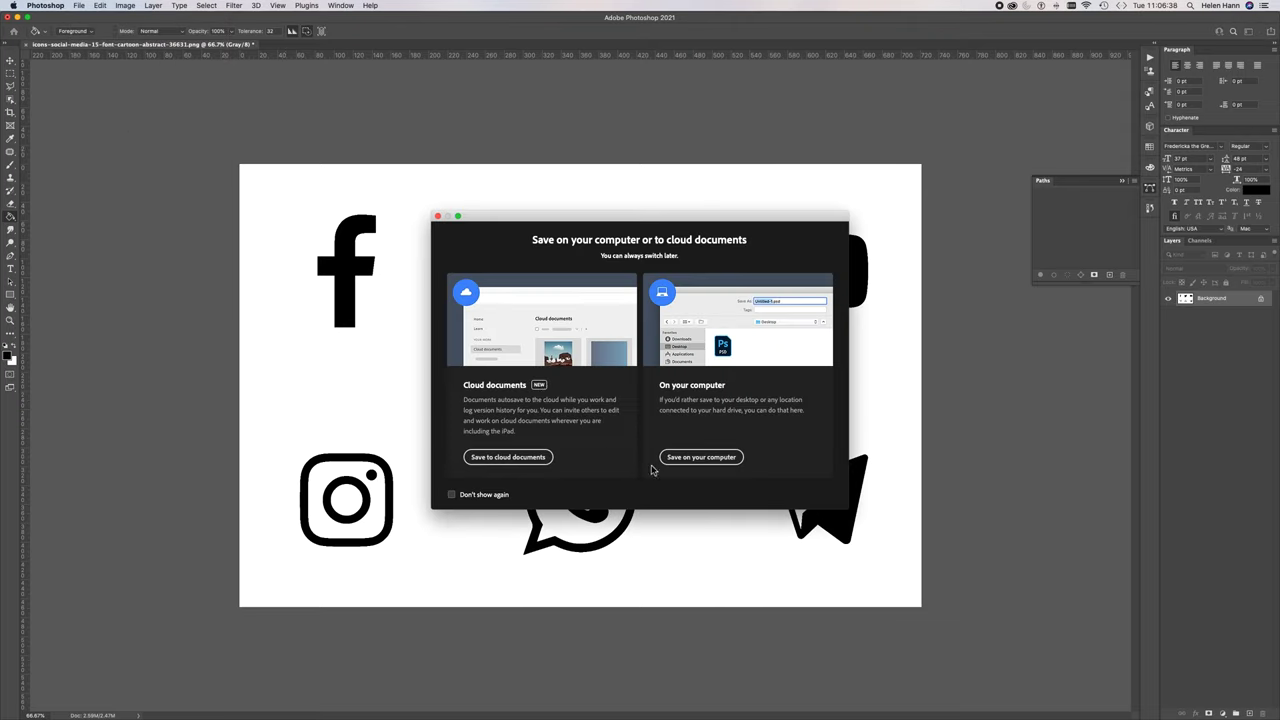
{"action": "left_click", "coordinate": [702, 458]}
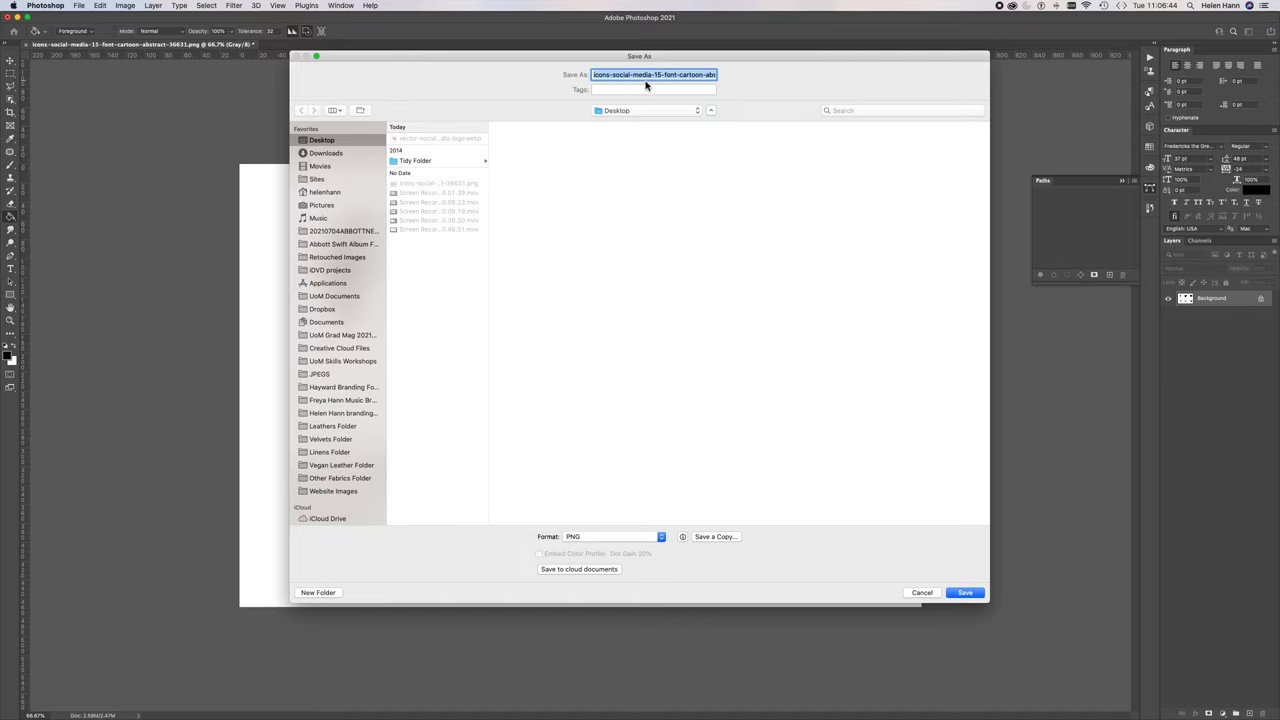
{"action": "type", "text": "Social Icons"}
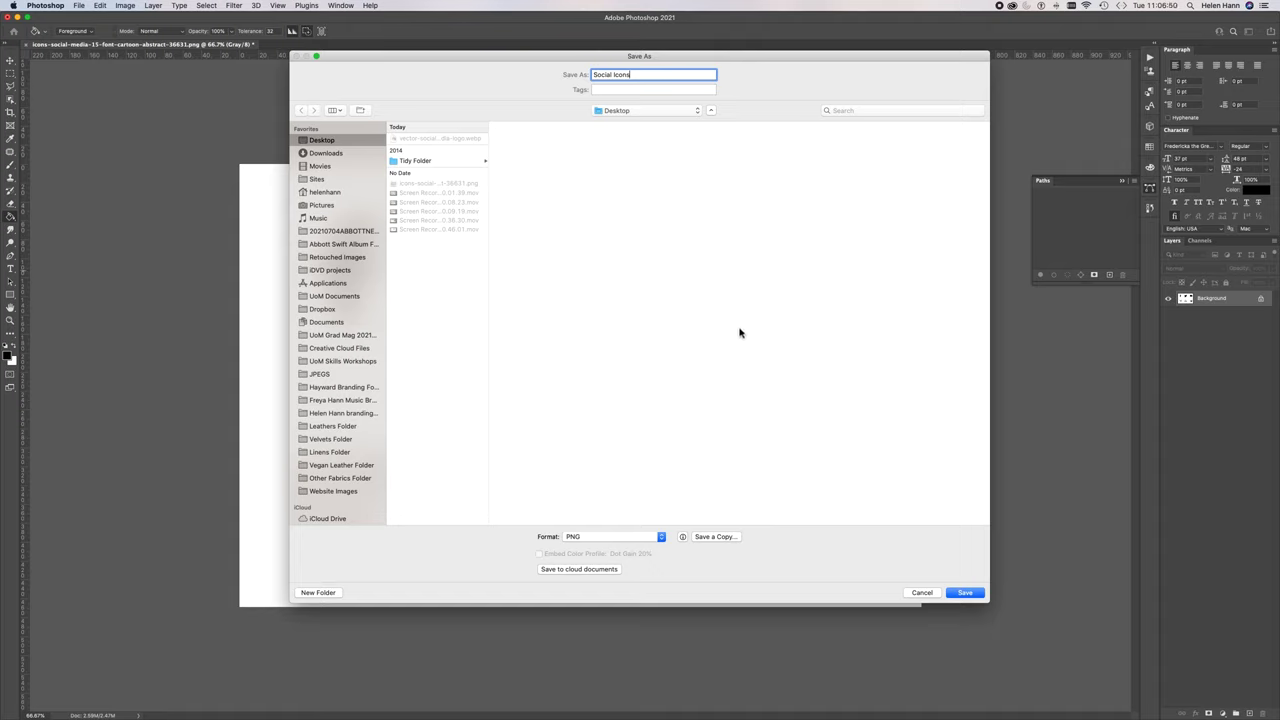
{"action": "left_click", "coordinate": [652, 538]}
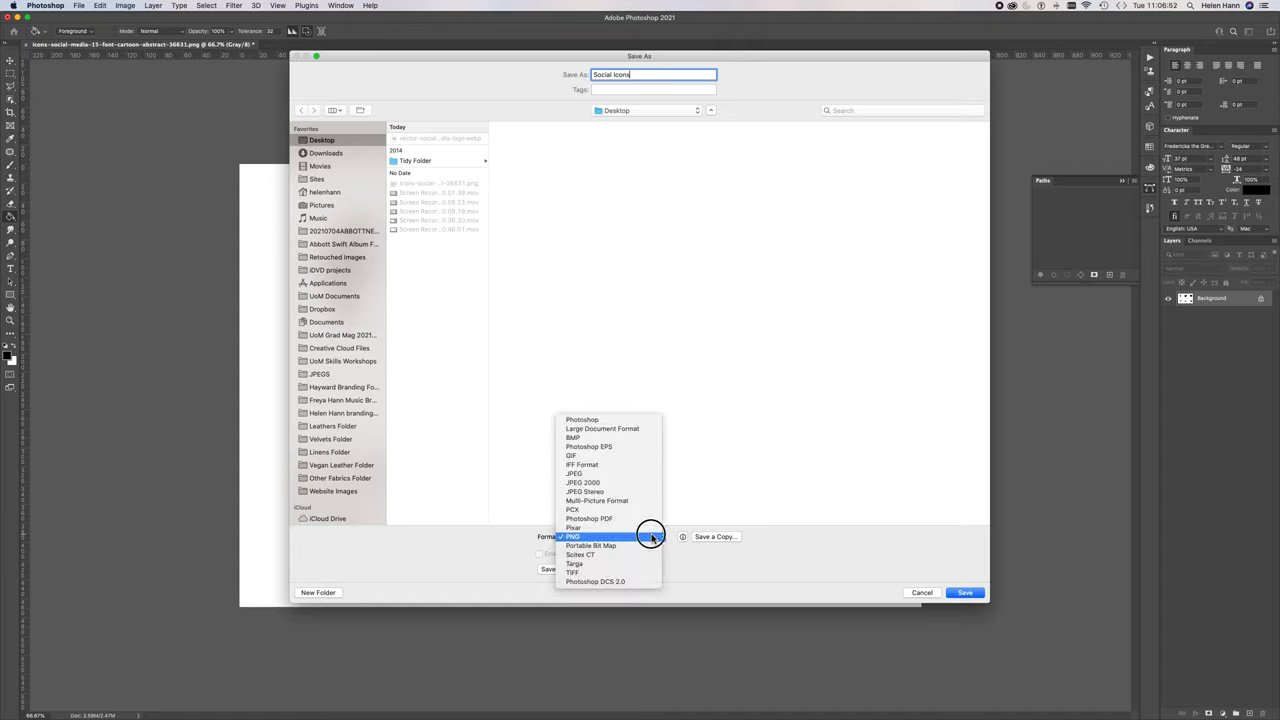
{"action": "left_click", "coordinate": [644, 478]}
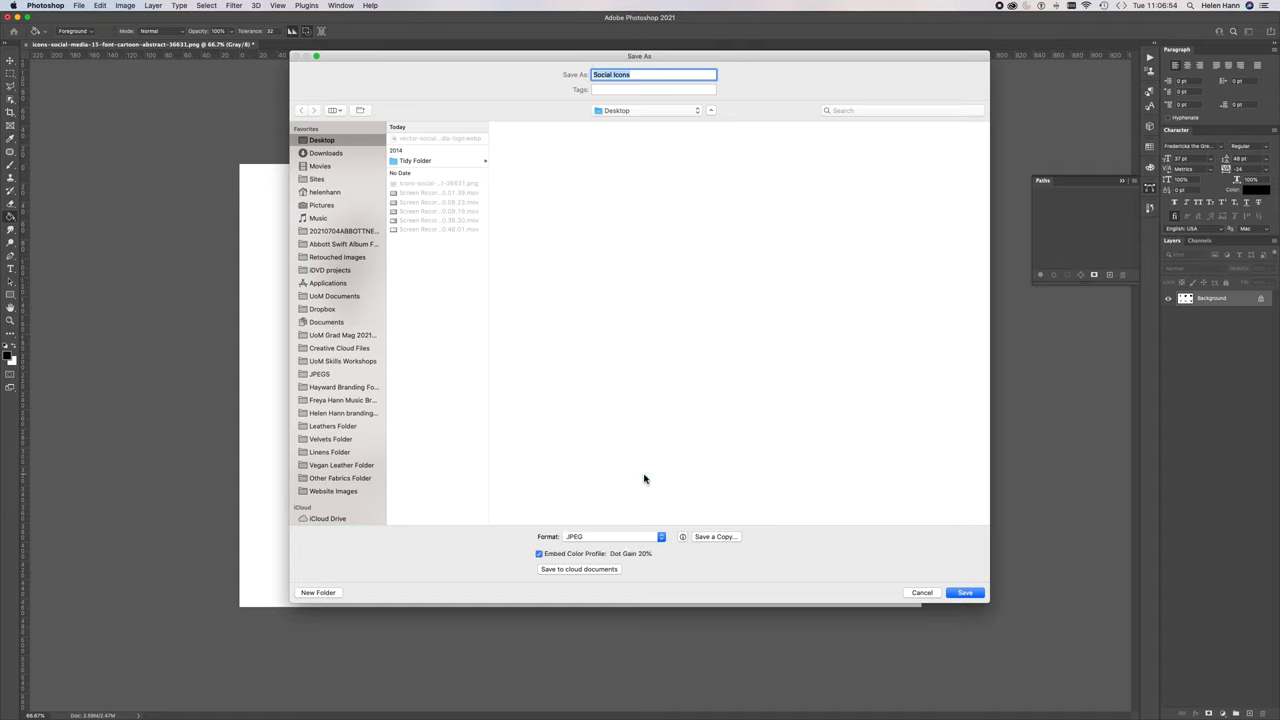
{"action": "left_click", "coordinate": [960, 593]}
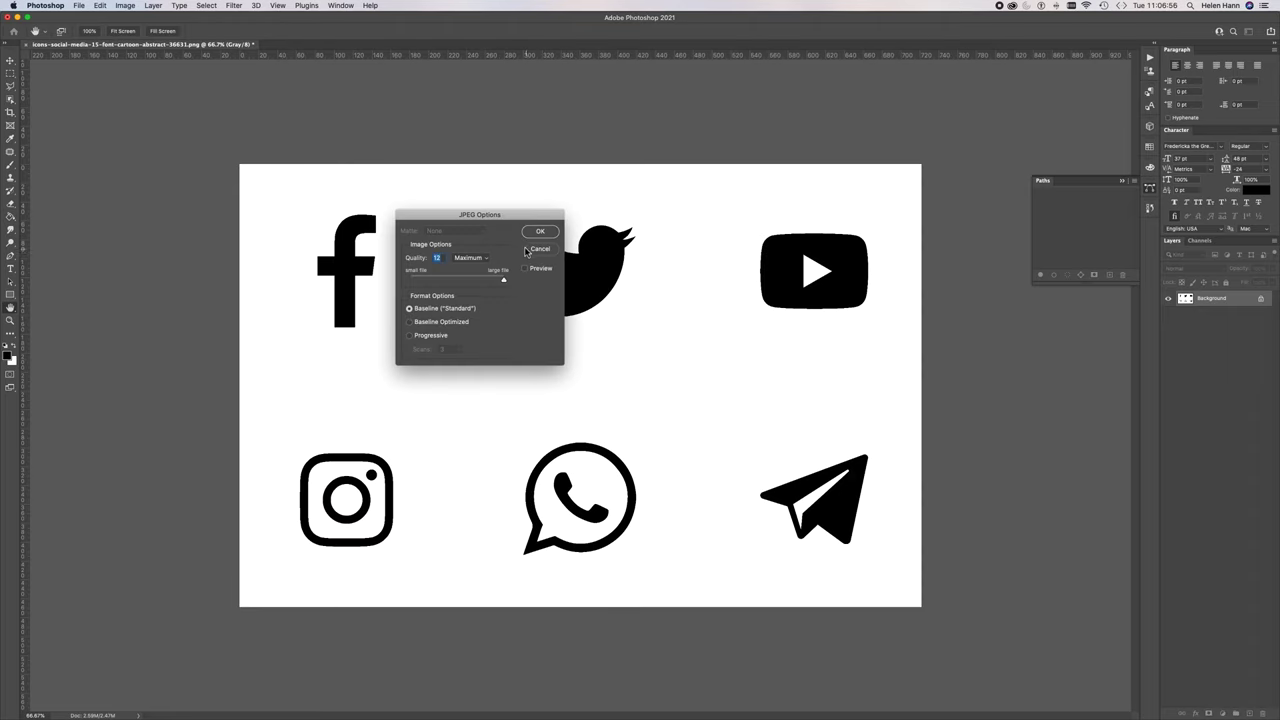
{"action": "left_click", "coordinate": [544, 234]}
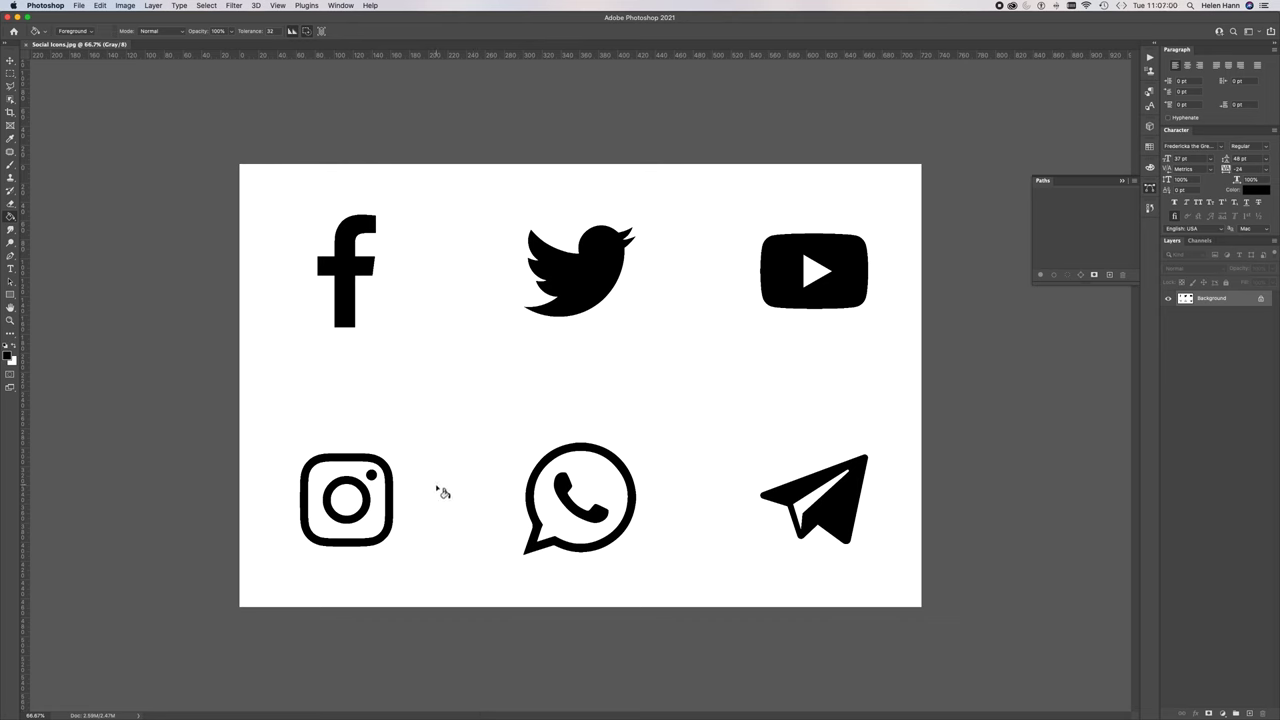
{"action": "key", "text": "super+w"}
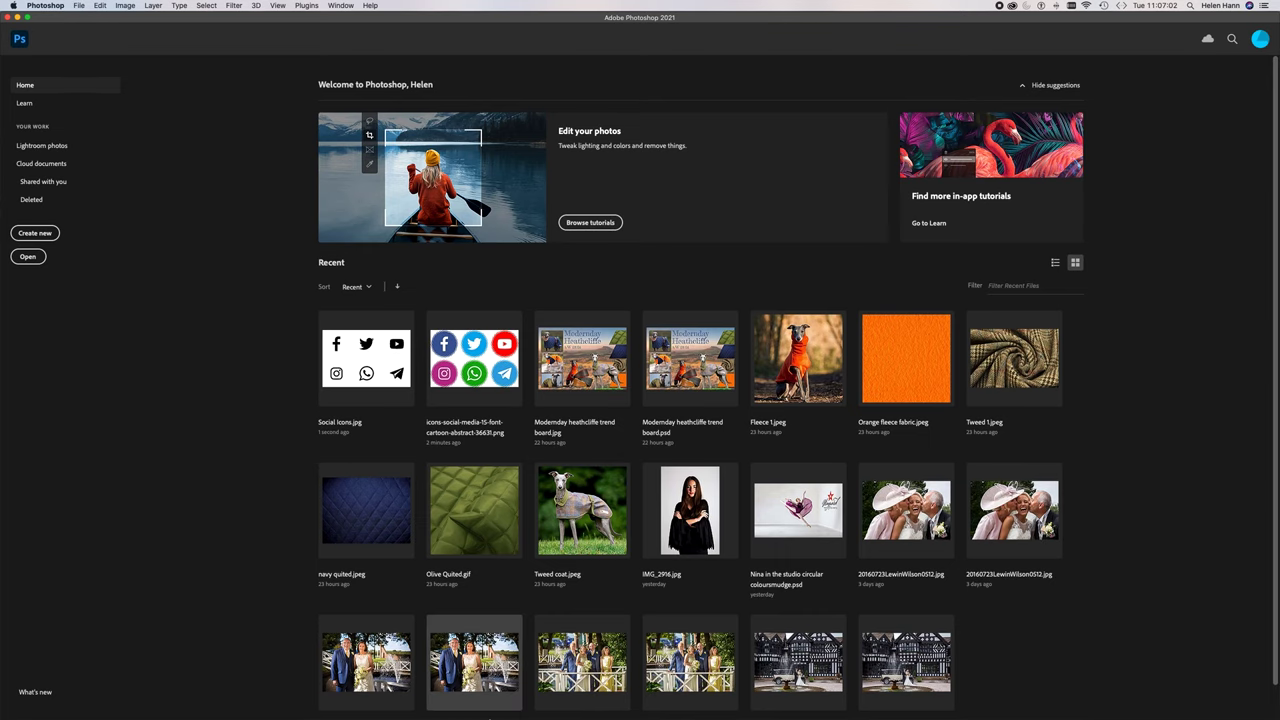
Switch to Illustrator and start a new document using the A4 landscape preset, 297 x 210 mm
{"action": "left_click", "coordinate": [482, 703]}
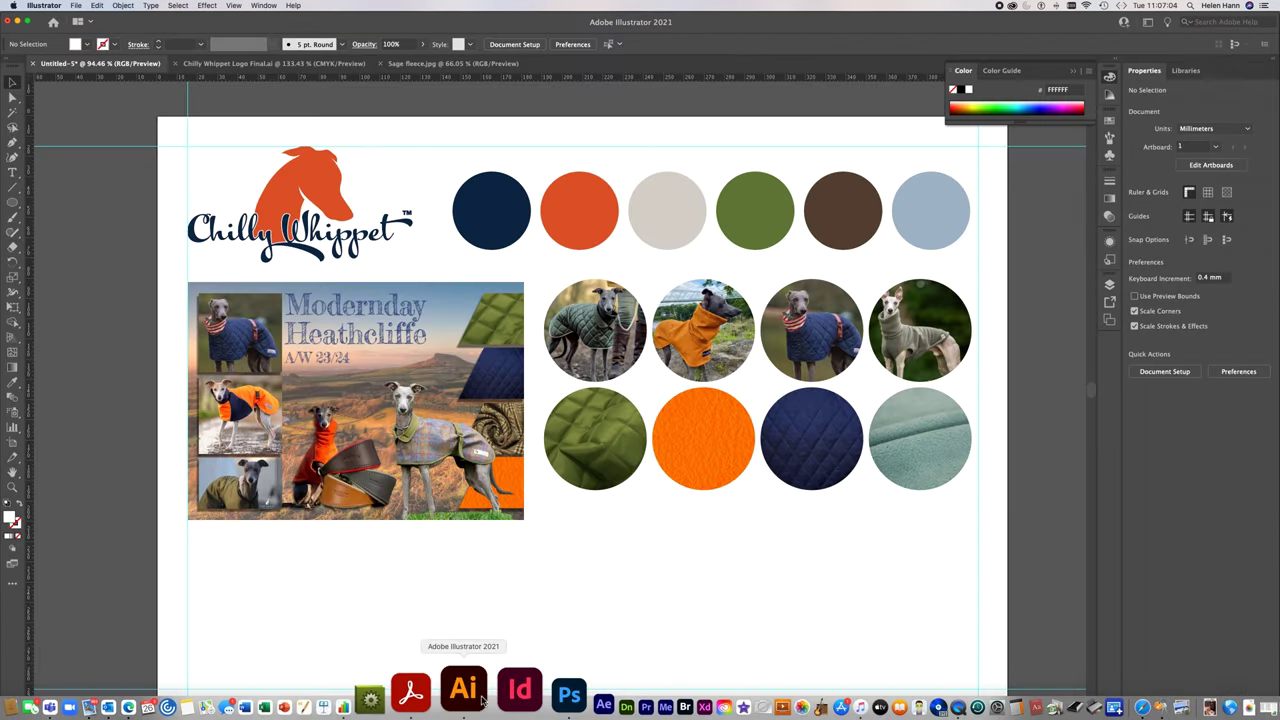
{"action": "left_click", "coordinate": [78, 6]}
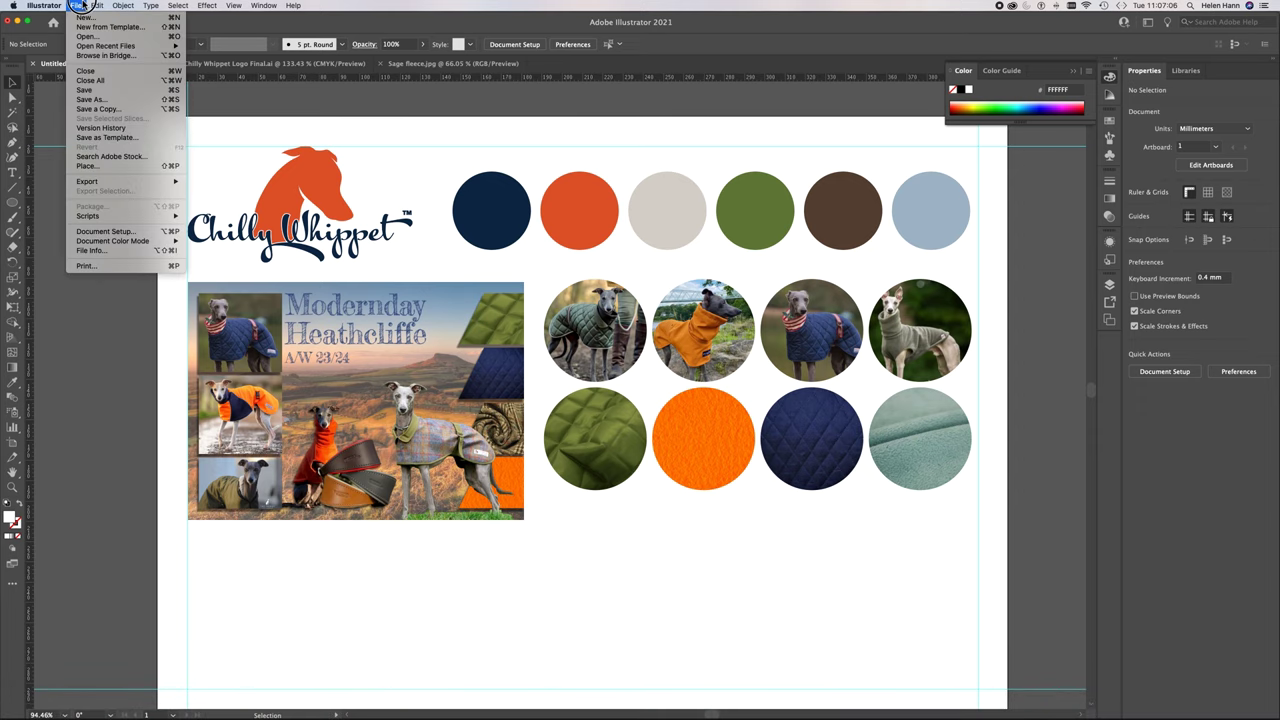
{"action": "left_click", "coordinate": [82, 17]}
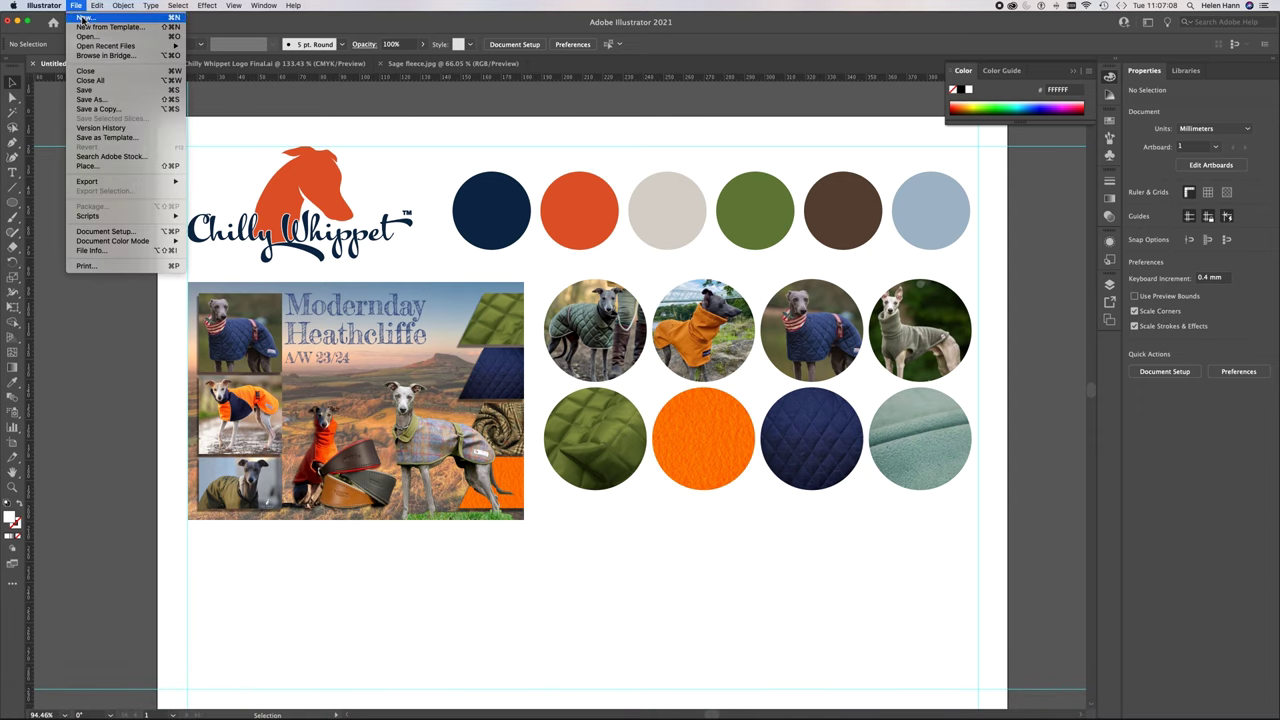
{"action": "left_click", "coordinate": [486, 277]}
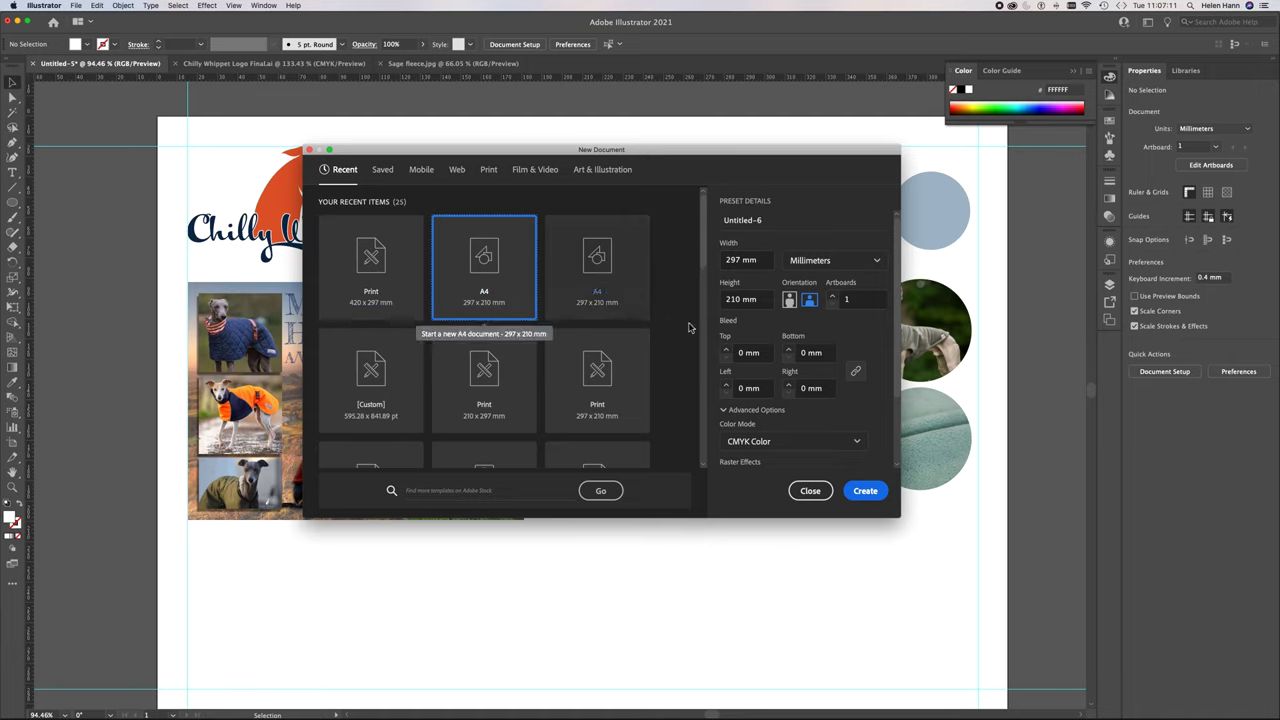
Create a 297 × 210 mm document and place Social Icons.jpg from the Desktop at about 224 × 145 mm
{"action": "left_click", "coordinate": [866, 498]}
{"action": "left_click", "coordinate": [78, 6]}
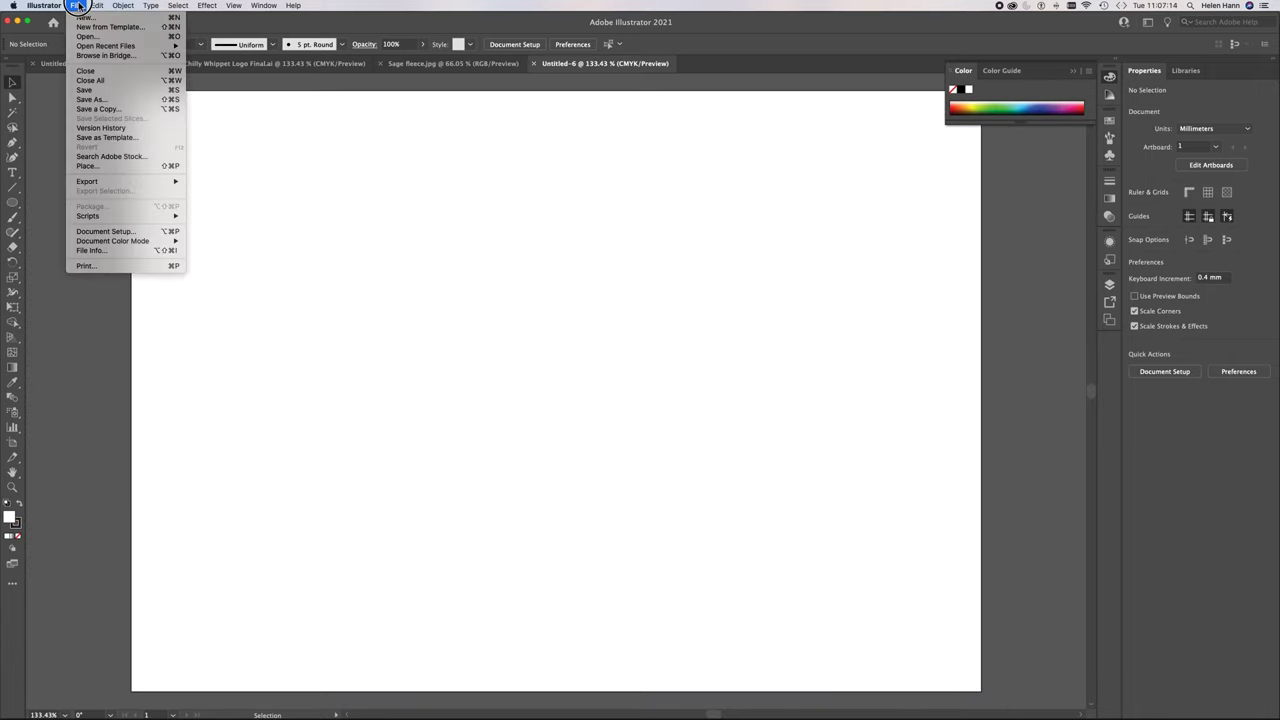
{"action": "left_click", "coordinate": [96, 166]}
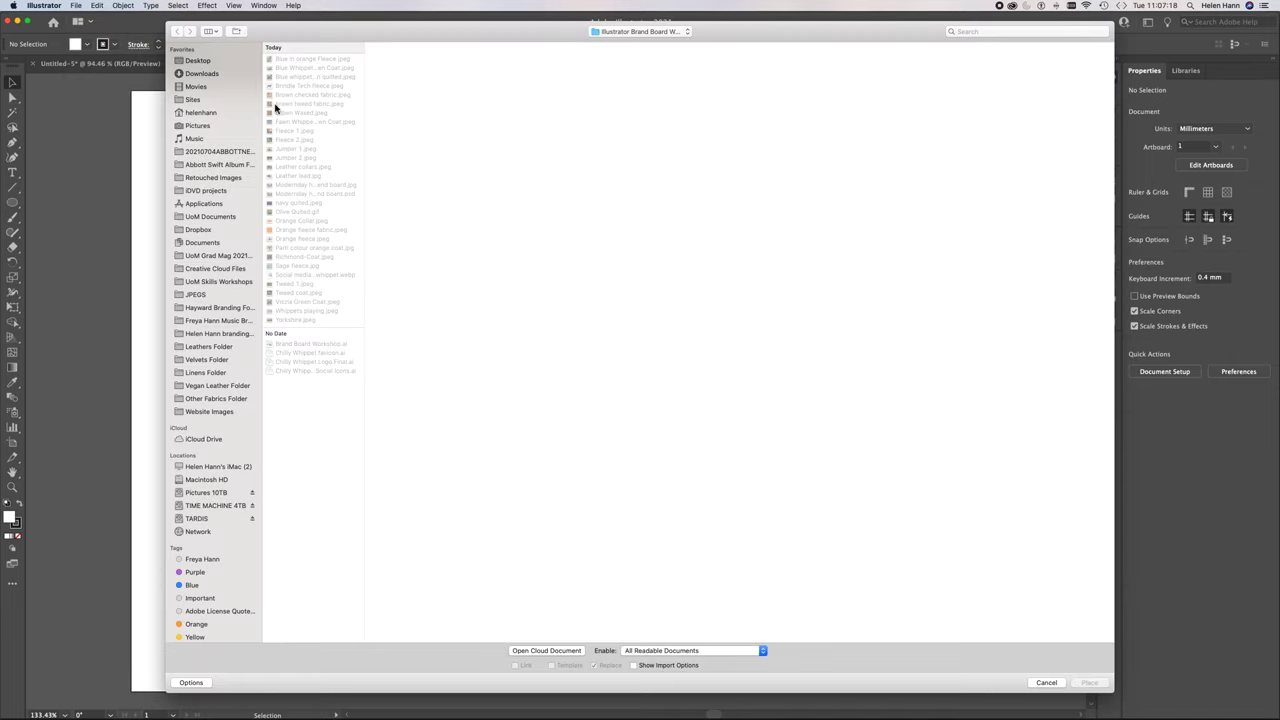
{"action": "left_click", "coordinate": [209, 62]}
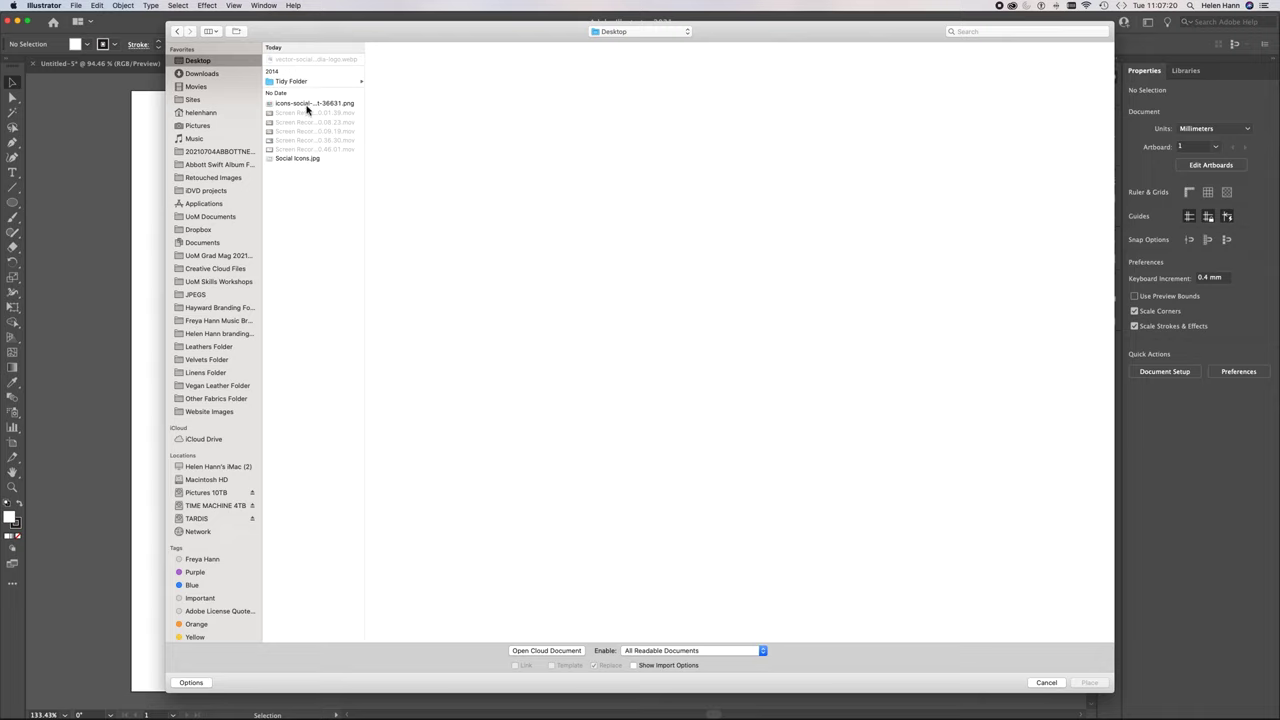
{"action": "left_click", "coordinate": [297, 160]}
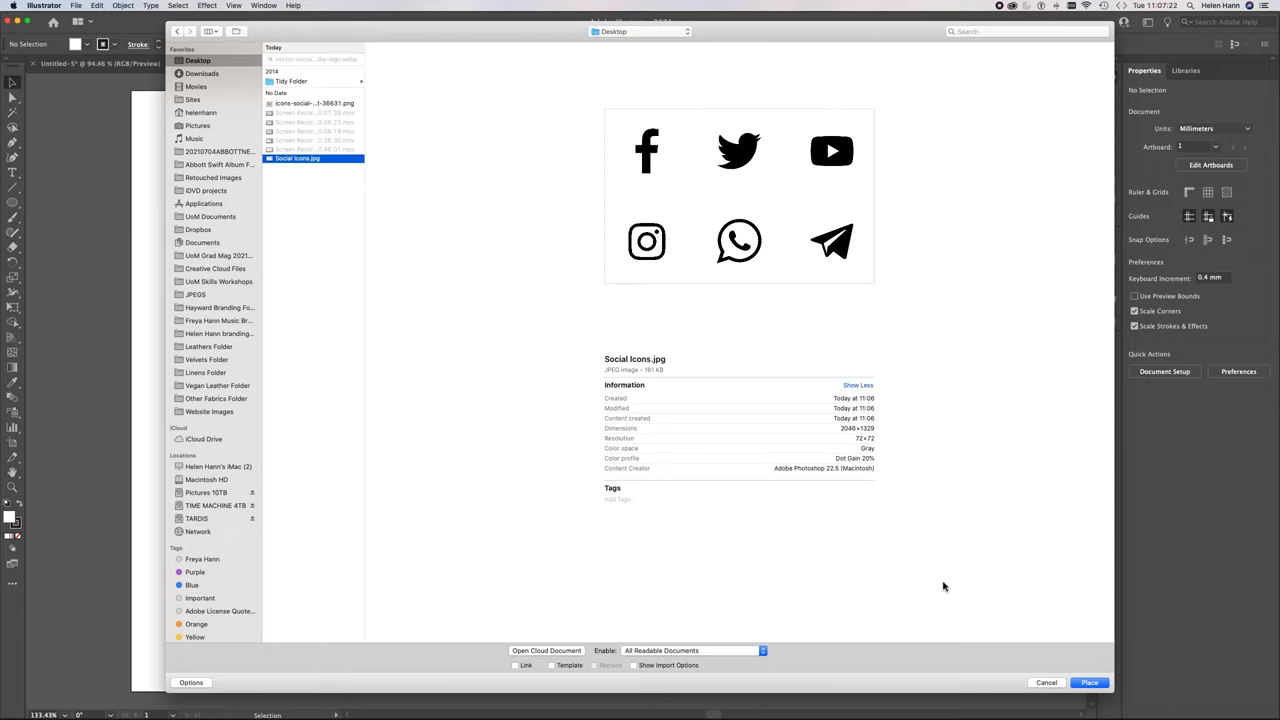
{"action": "left_click", "coordinate": [1084, 685]}
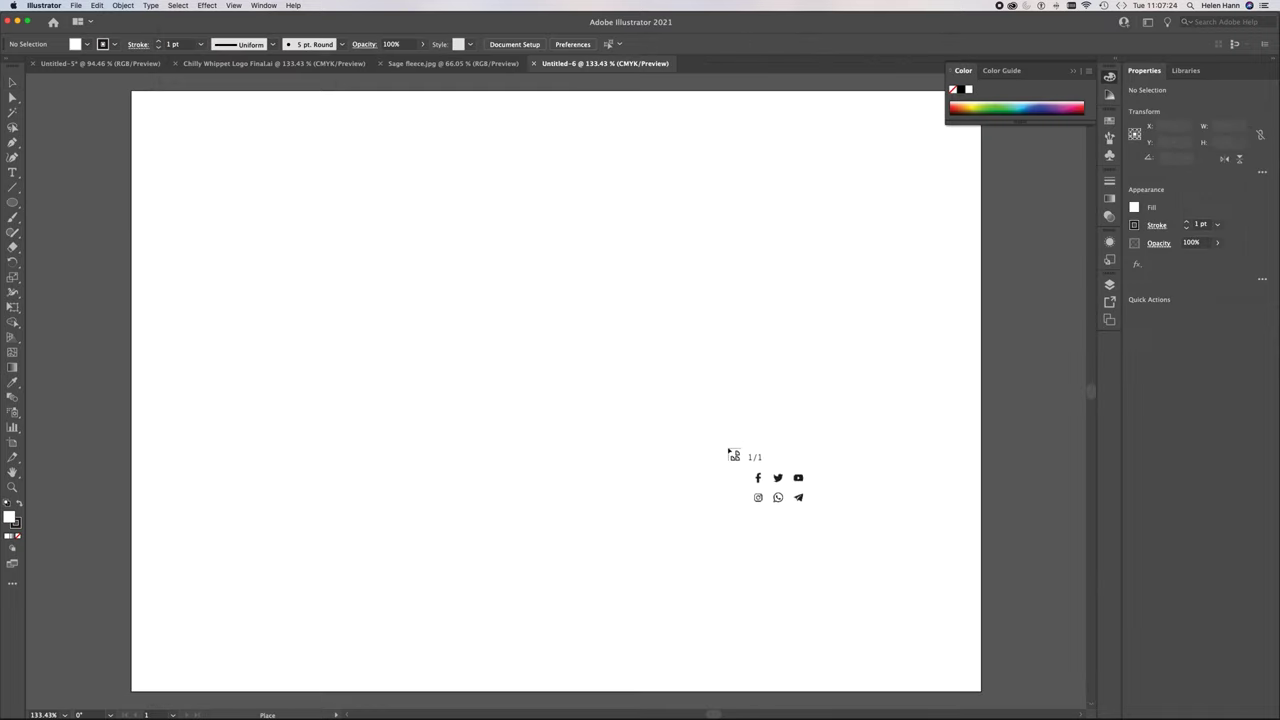
{"action": "mouse_move", "coordinate": [236, 180]}
{"action": "left_mouse_down"}
{"action": "mouse_move", "coordinate": [626, 388]}
{"action": "mouse_move", "coordinate": [980, 600]}
{"action": "mouse_move", "coordinate": [957, 606]}
{"action": "left_mouse_up"}
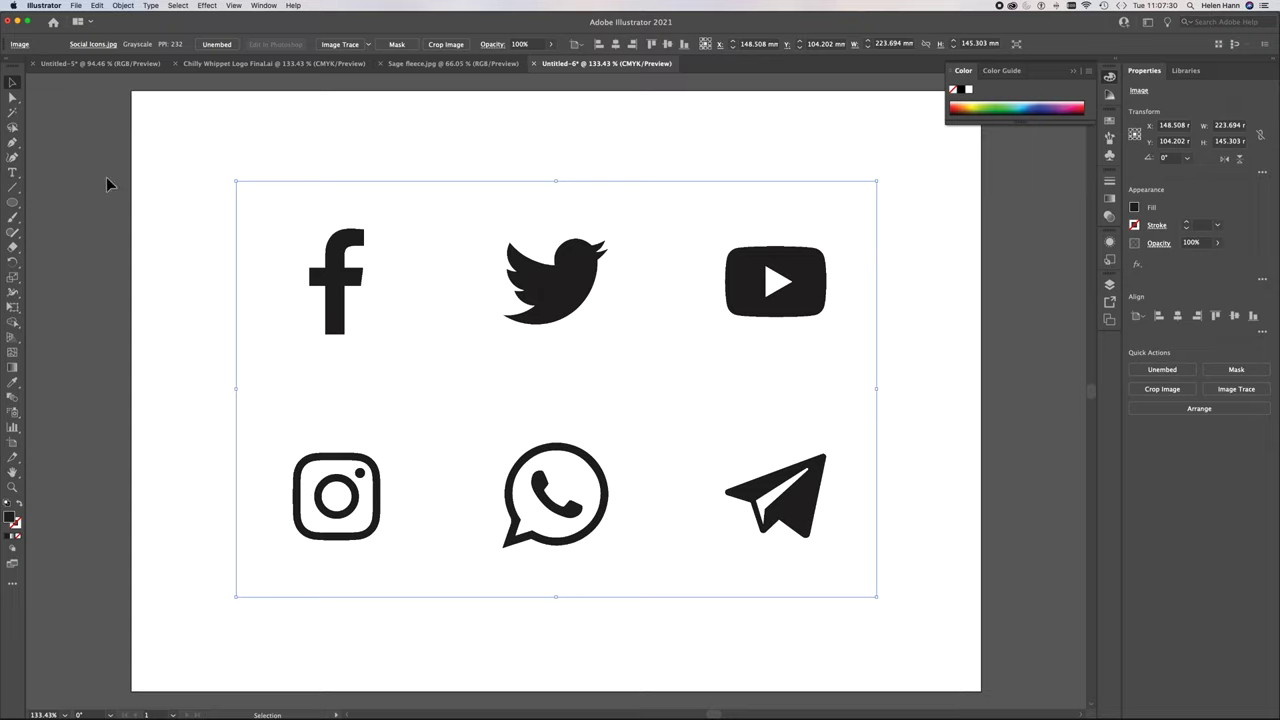
Convert the placed social icons image to vector shapes using Image Trace with Make and Expand
{"action": "left_click", "coordinate": [11, 84]}
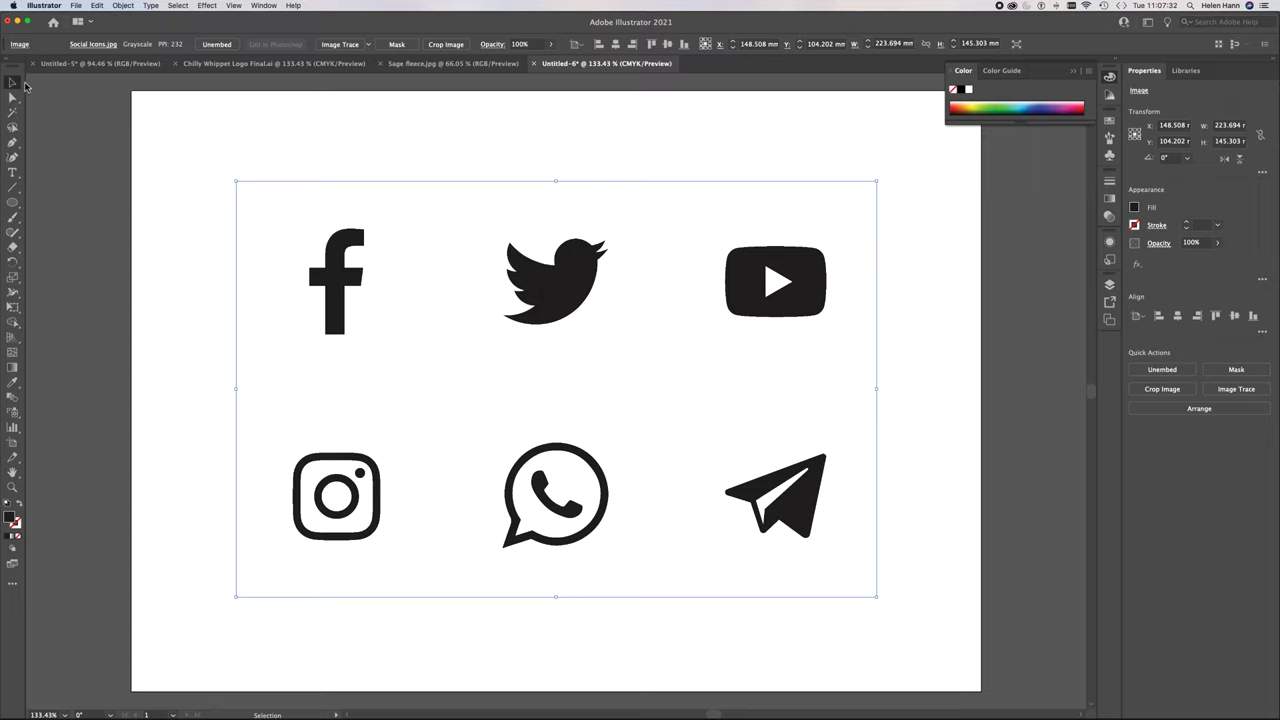
{"action": "left_click", "coordinate": [123, 5]}
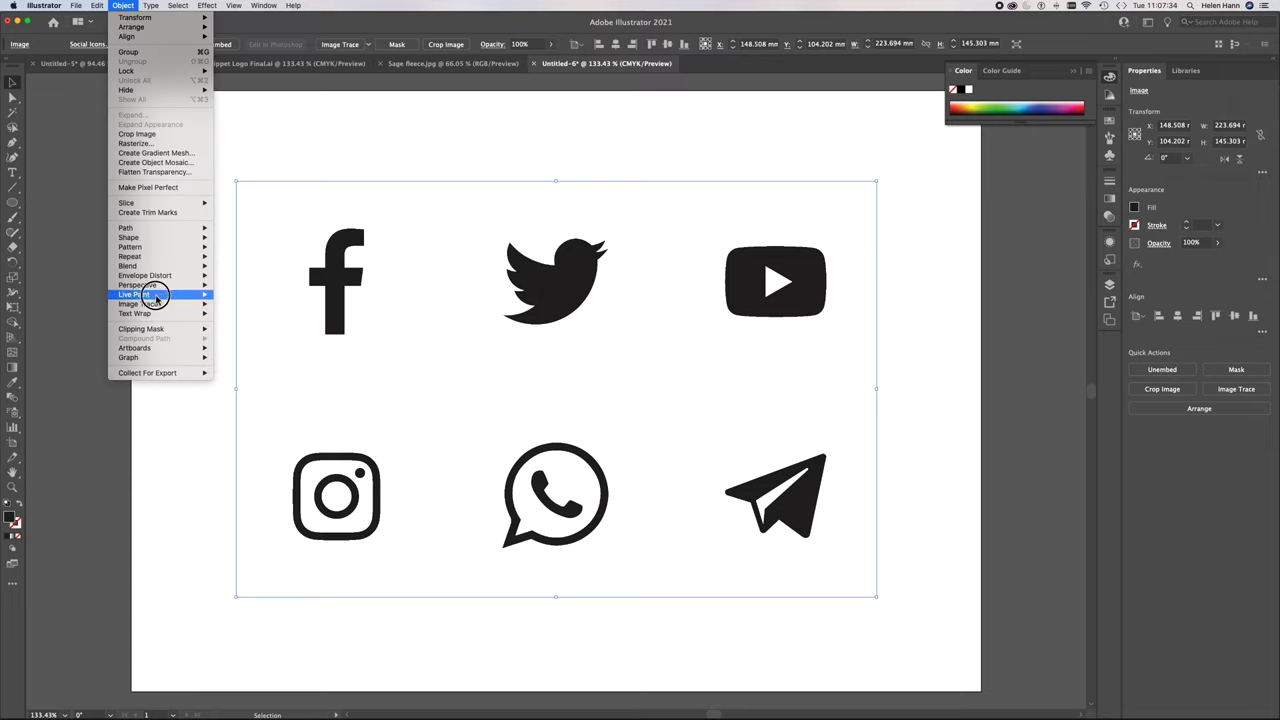
{"action": "mouse_move", "coordinate": [165, 313]}
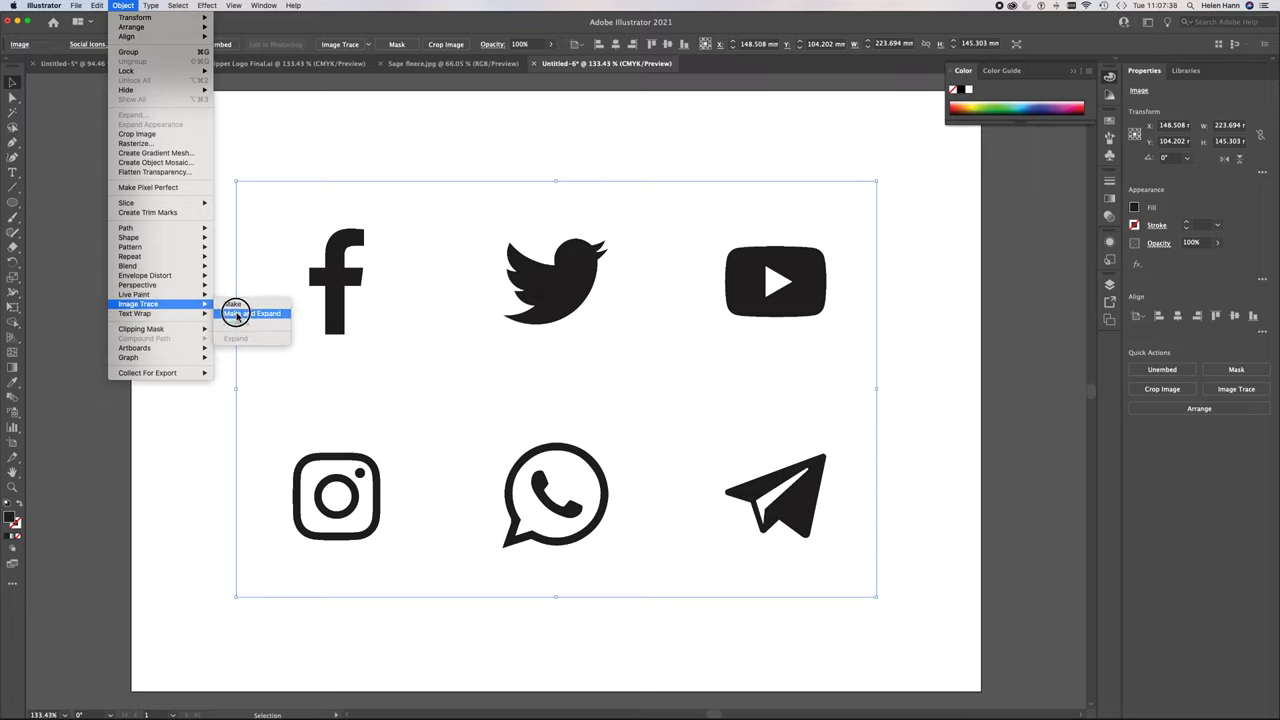
{"action": "left_click", "coordinate": [234, 305]}
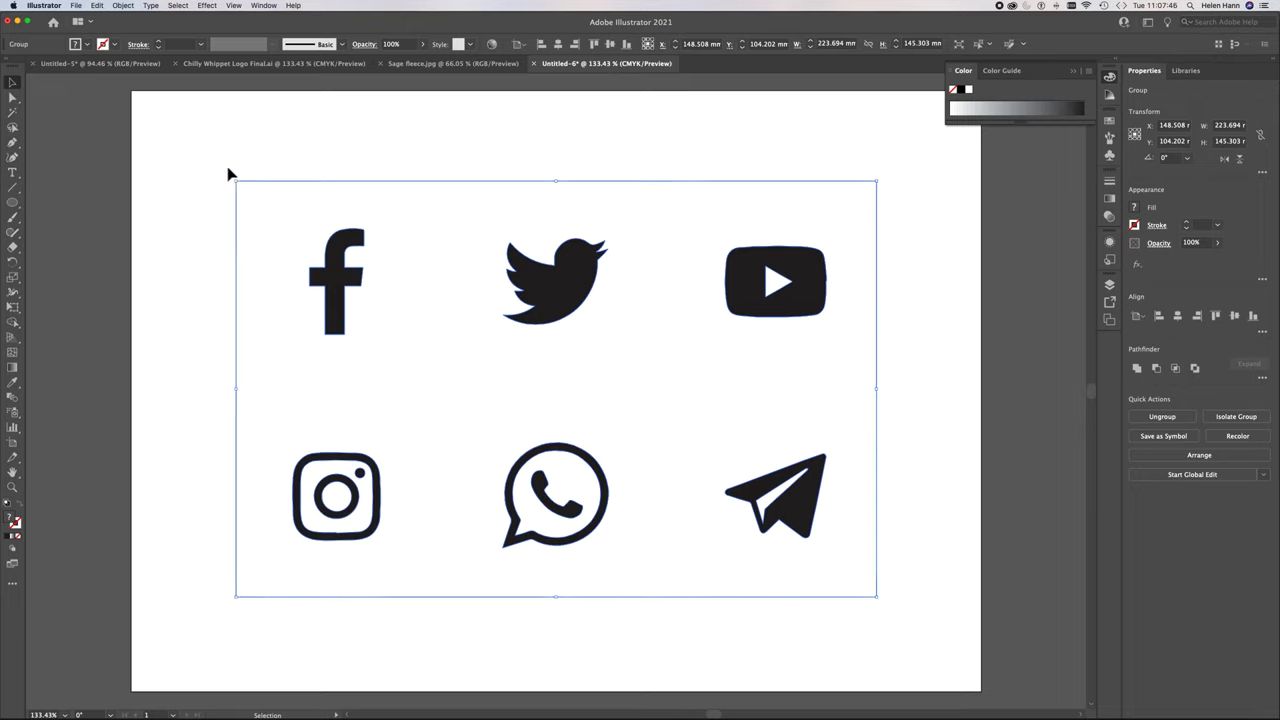
{"action": "left_click", "coordinate": [193, 193]}
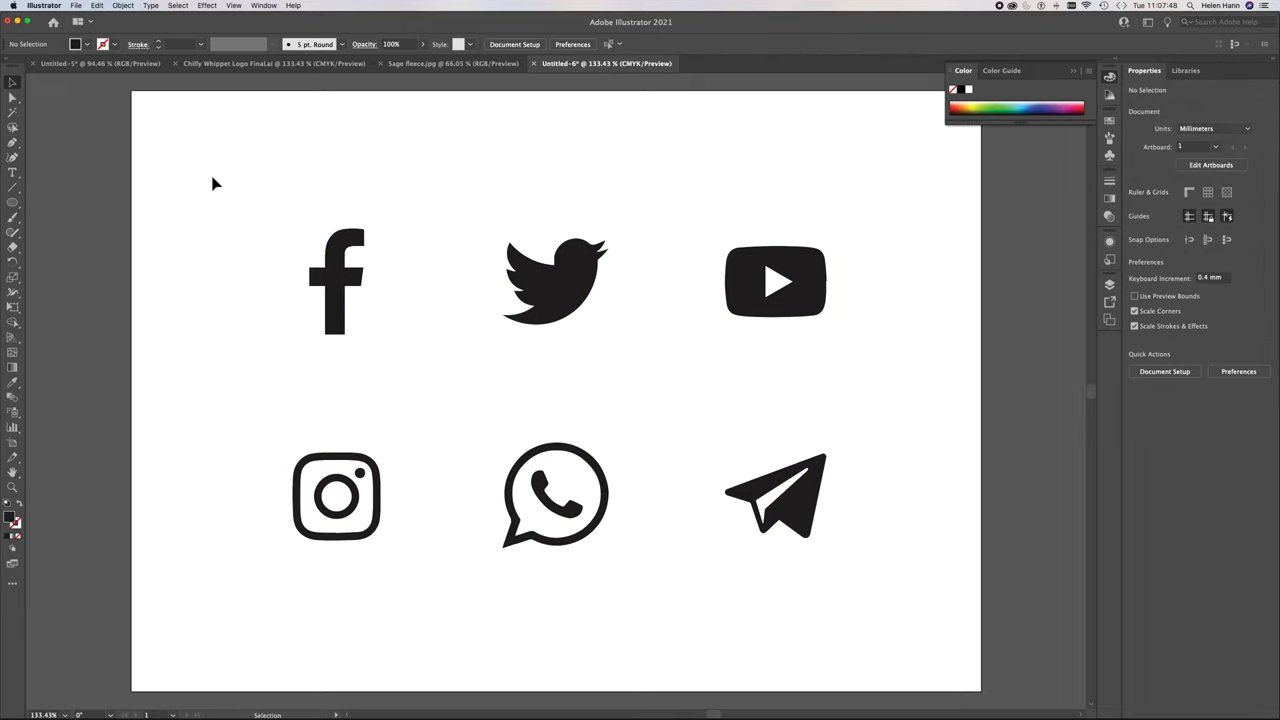
Directly select the white background shape inside the traced group and delete it, keeping the icons
{"action": "left_click", "coordinate": [254, 206]}
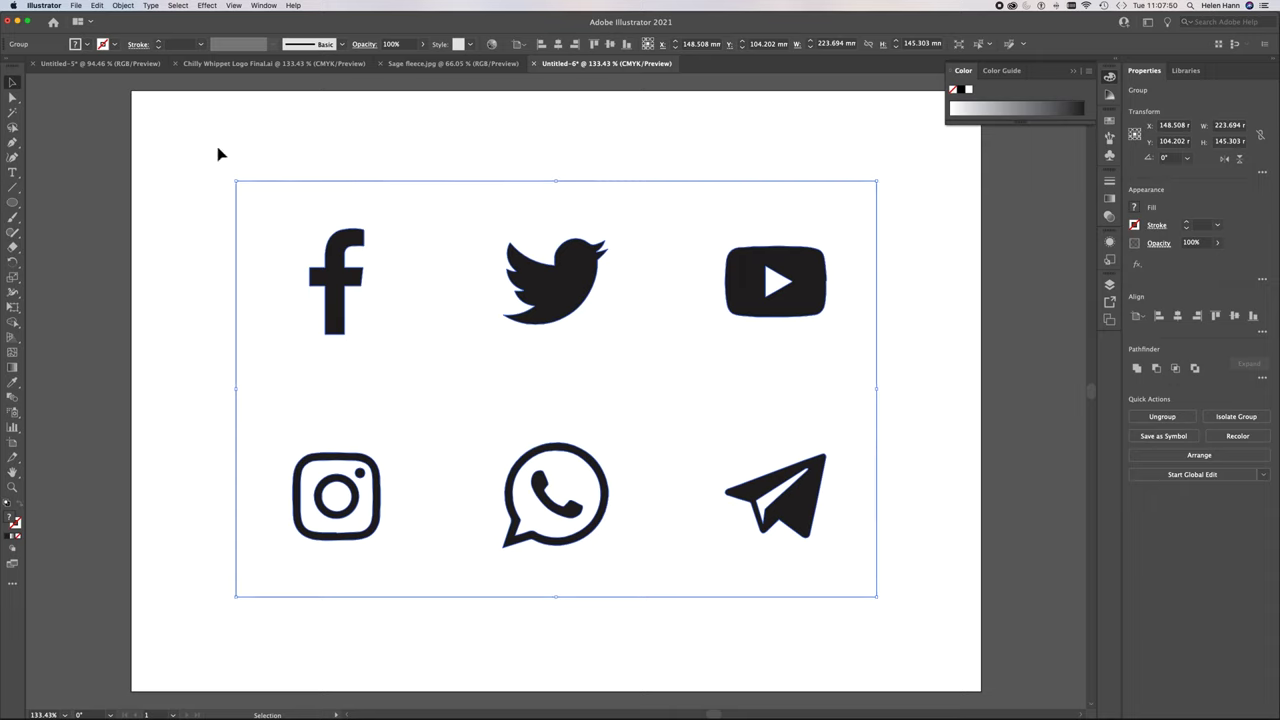
{"action": "key", "text": "a"}
{"action": "left_click", "coordinate": [205, 177]}
{"action": "left_click", "coordinate": [263, 211]}
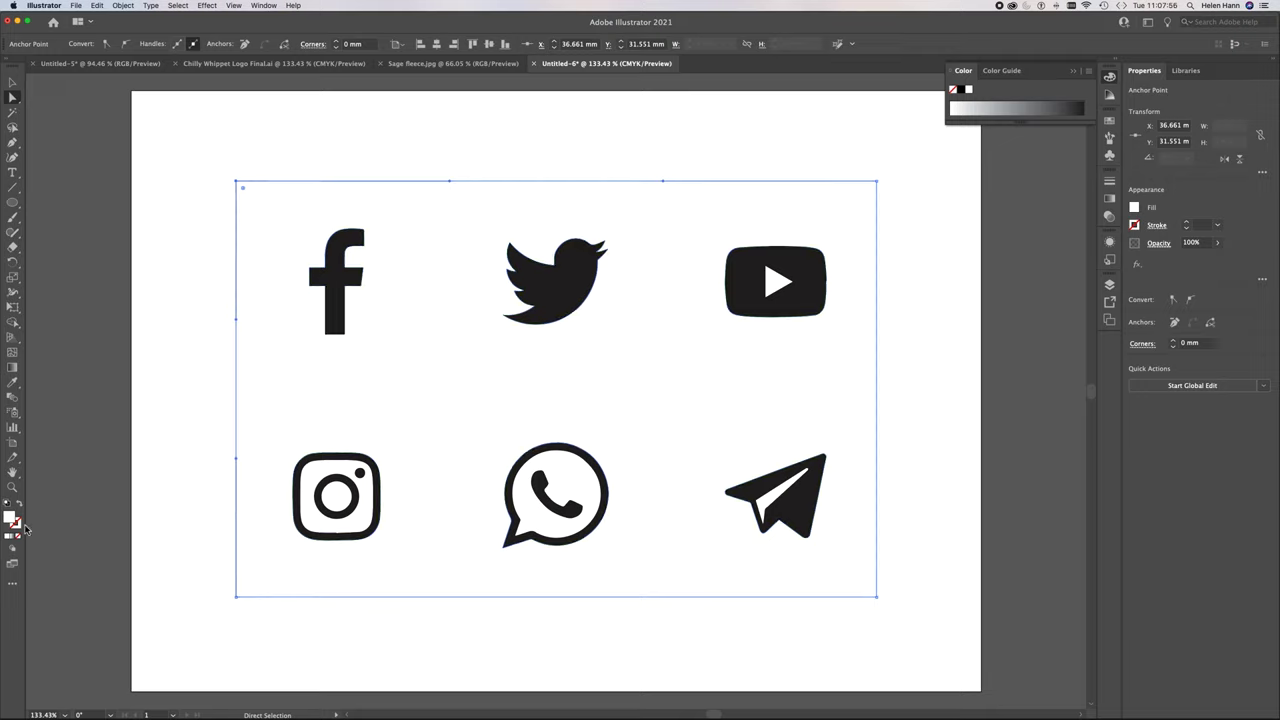
{"action": "left_click", "coordinate": [95, 518]}
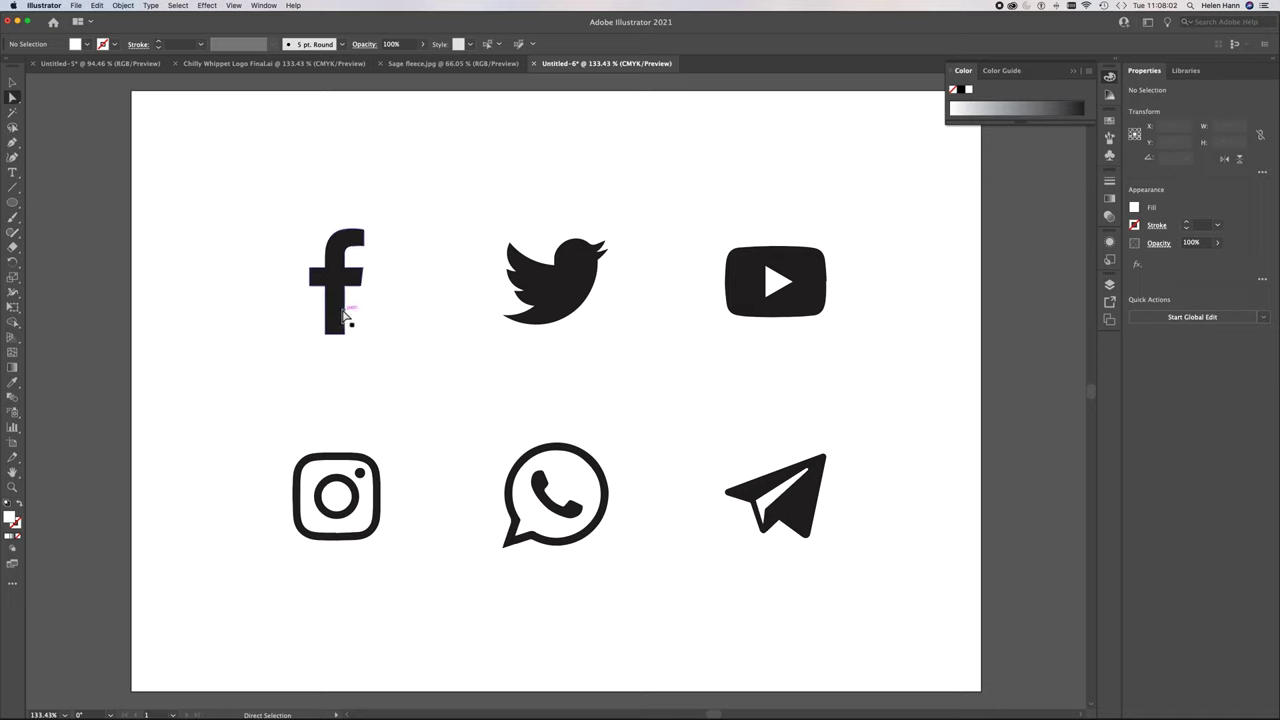
Directly select the Facebook, Twitter, YouTube, paper plane, WhatsApp and Instagram icons one by one to check they are separate shapes
{"action": "left_click_drag", "start_coordinate": [364, 336], "coordinate": [310, 280]}
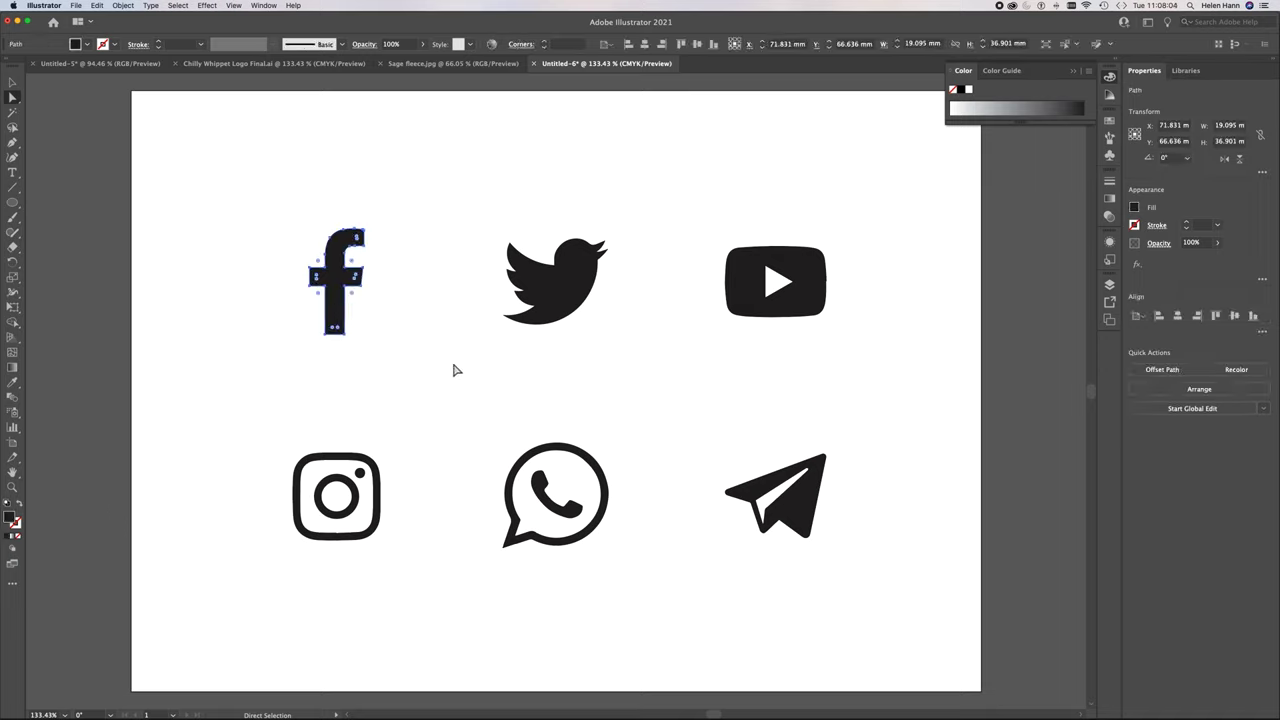
{"action": "left_click", "coordinate": [560, 300]}
{"action": "left_click", "coordinate": [750, 295]}
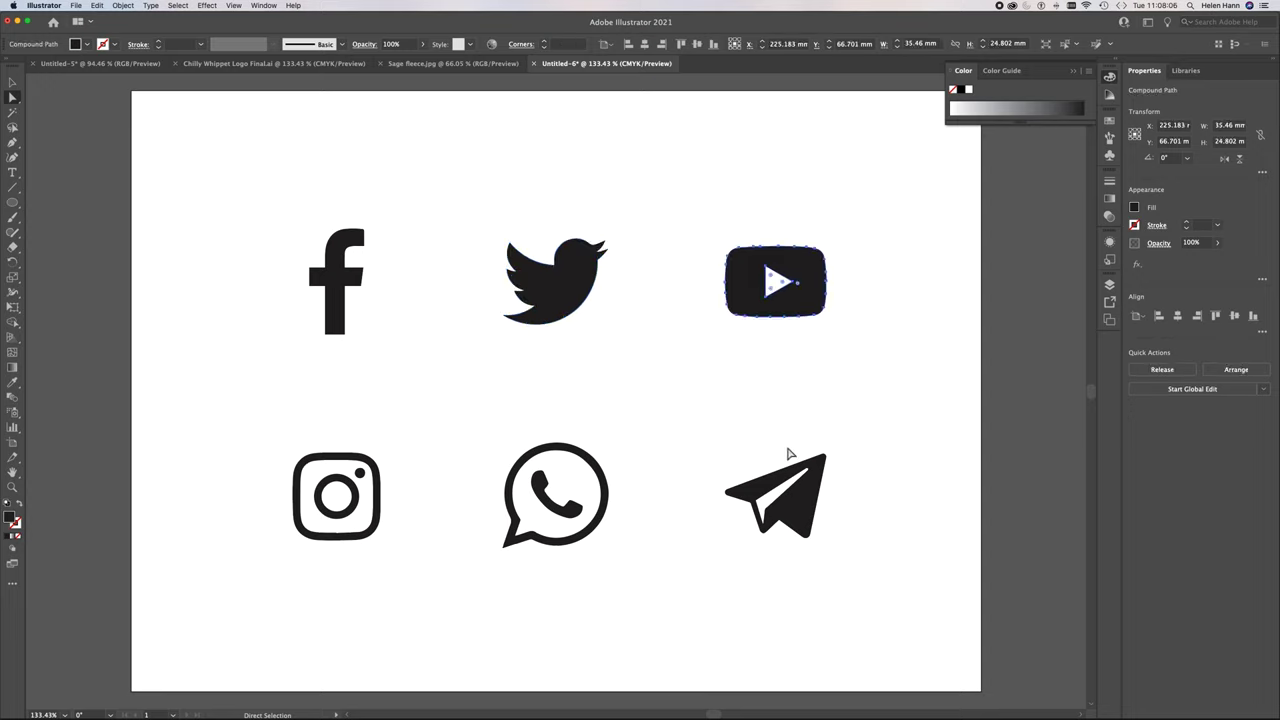
{"action": "left_click", "coordinate": [808, 508]}
{"action": "left_click", "coordinate": [608, 514]}
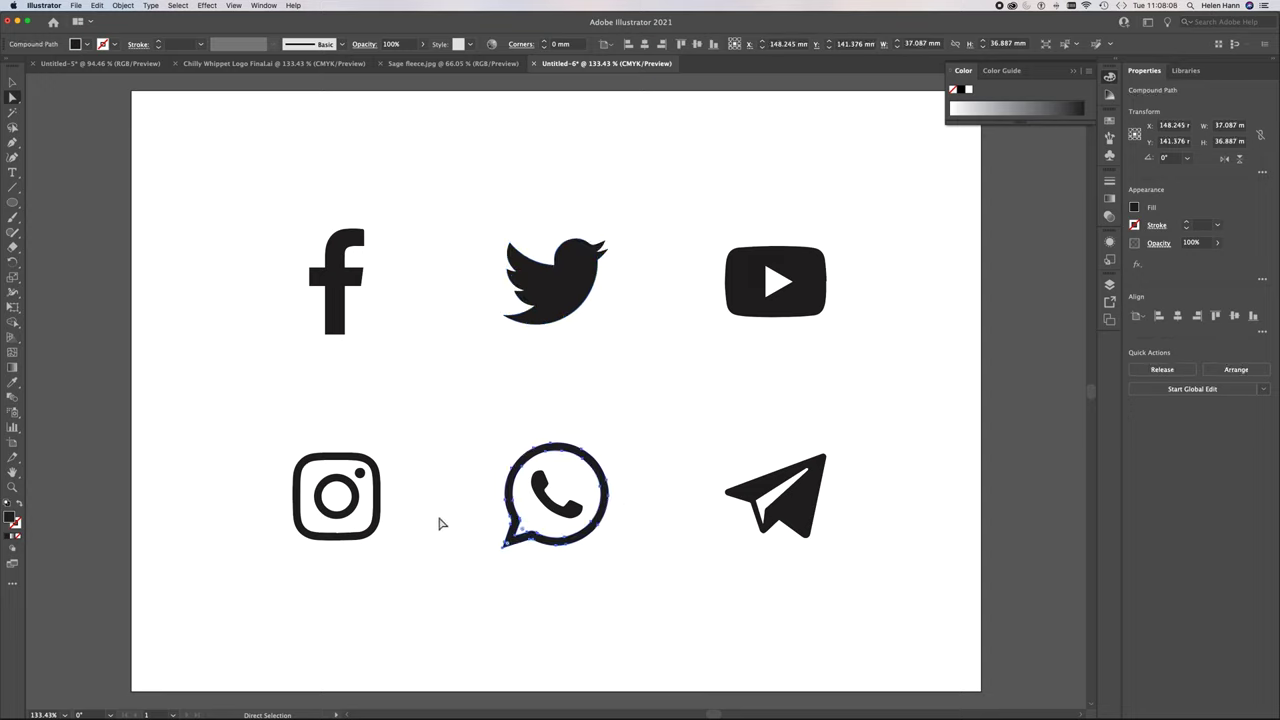
{"action": "left_click", "coordinate": [382, 520]}
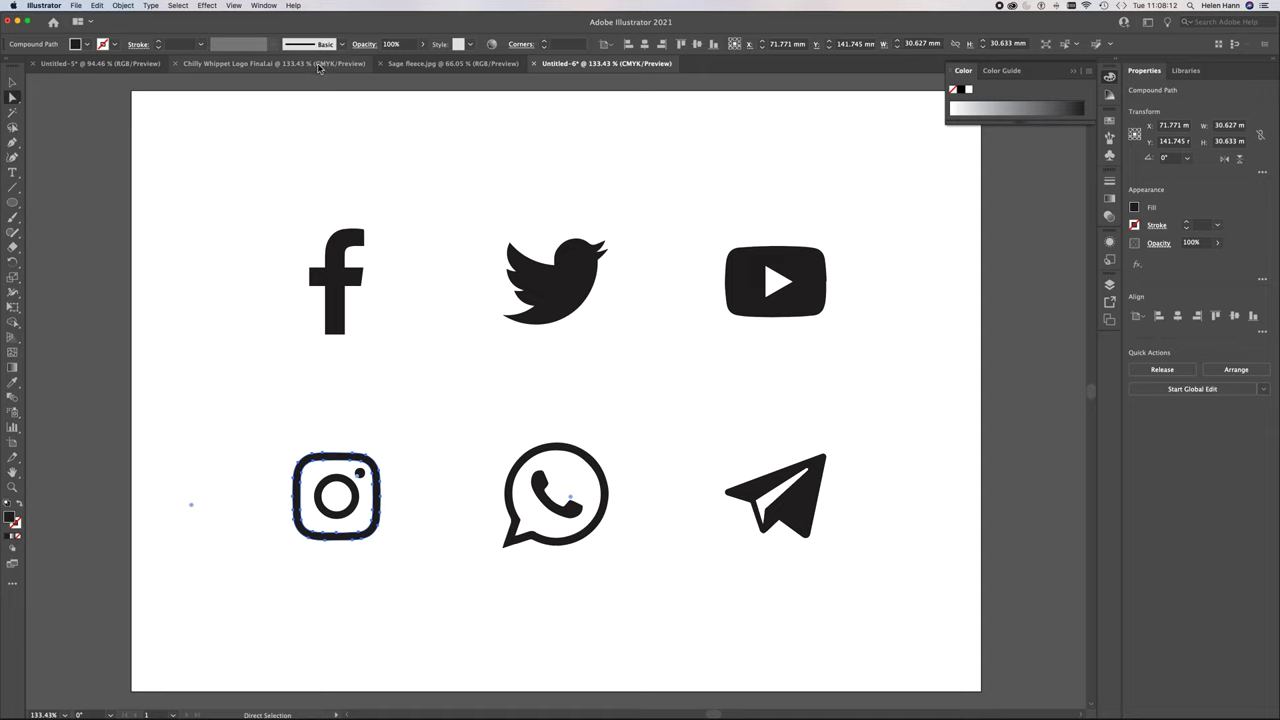
Select the whole row of six palette colour circles on the Untitled-5 brand board and copy it
{"action": "left_click", "coordinate": [122, 63]}
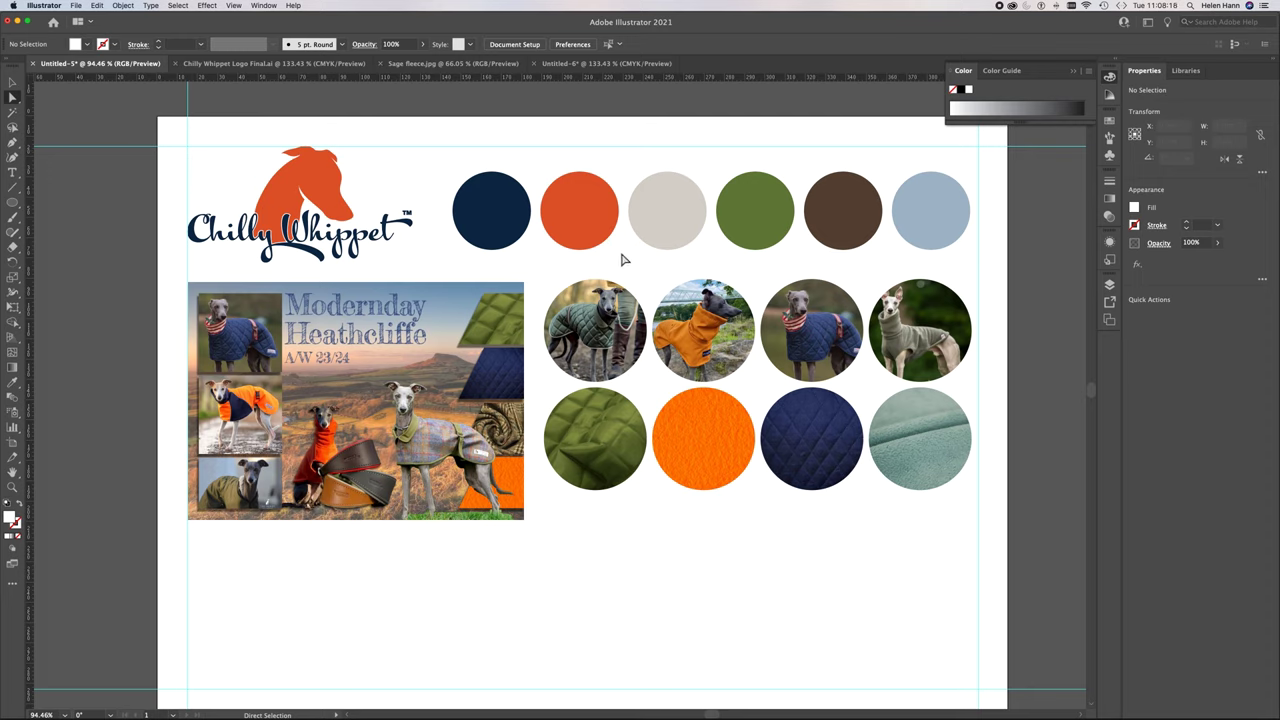
{"action": "left_click_drag", "start_coordinate": [480, 159], "coordinate": [978, 254]}
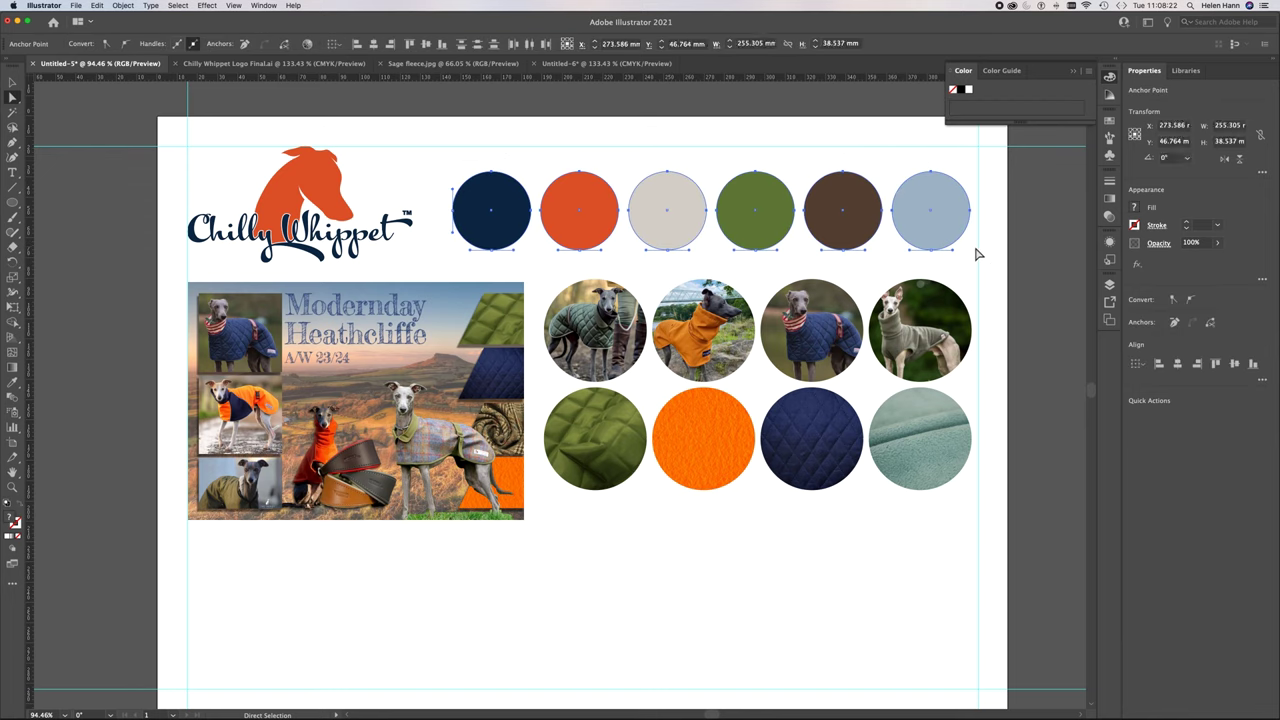
{"action": "key", "text": "v"}
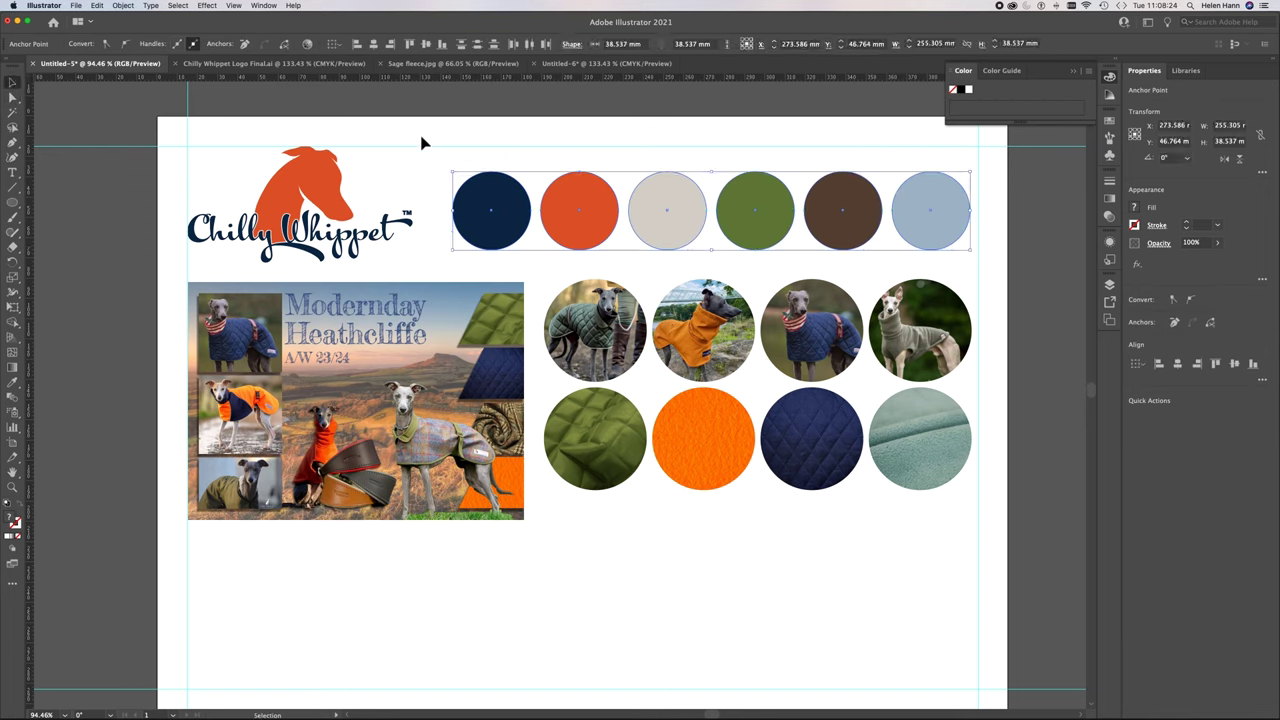
{"action": "left_click", "coordinate": [986, 198]}
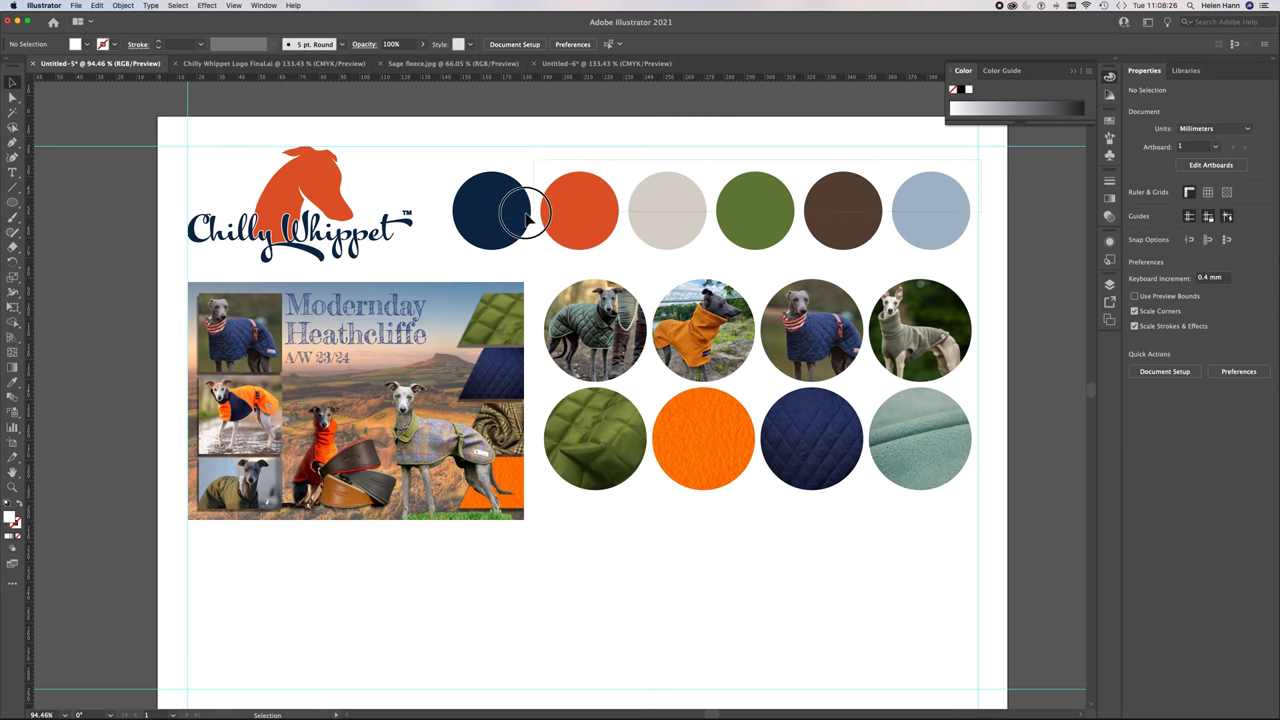
{"action": "left_click", "coordinate": [480, 237]}
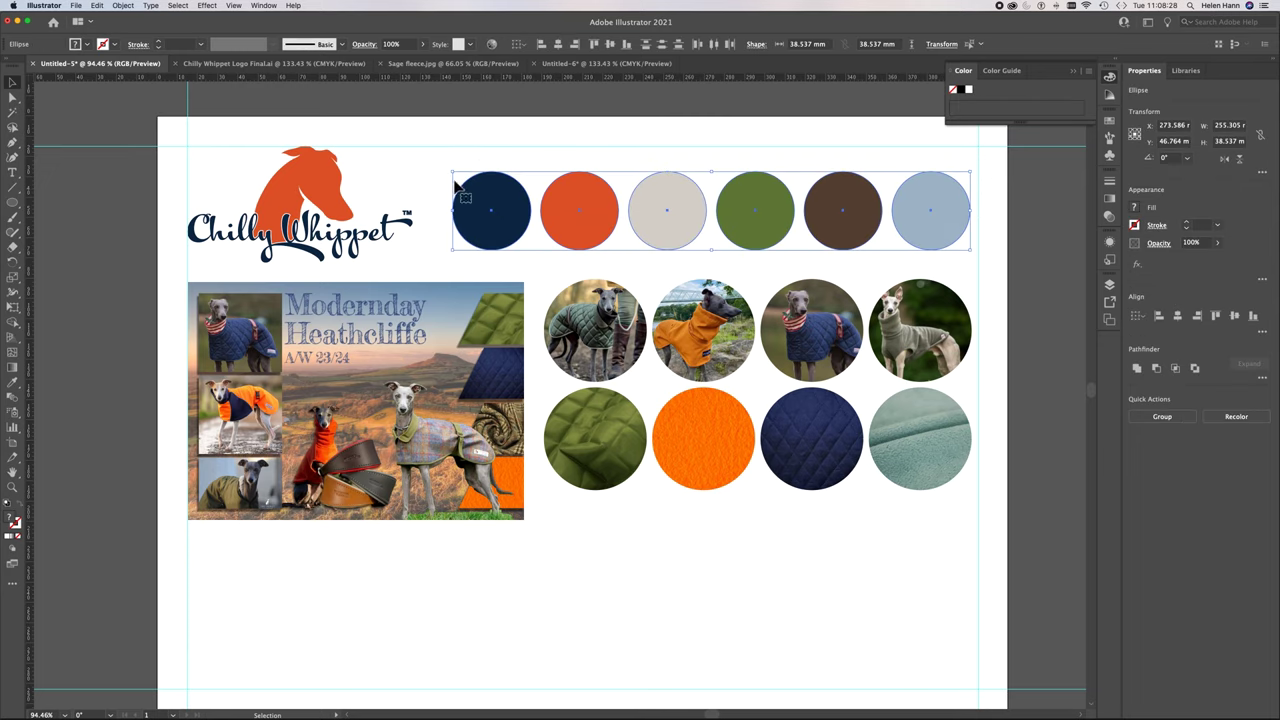
Paste the six colour circles into the Untitled-6 icon document and move the row above the icons
{"action": "left_click", "coordinate": [578, 62]}
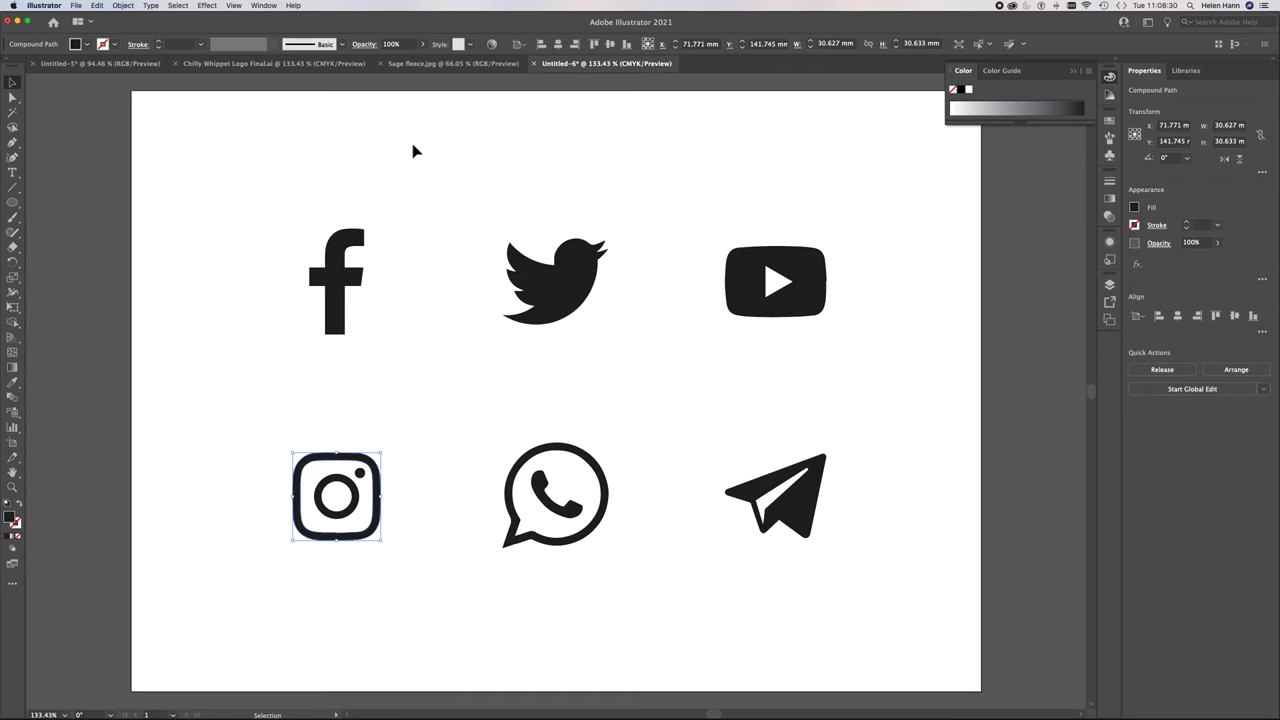
{"action": "left_click", "coordinate": [412, 150]}
{"action": "key", "text": "ctrl+v"}
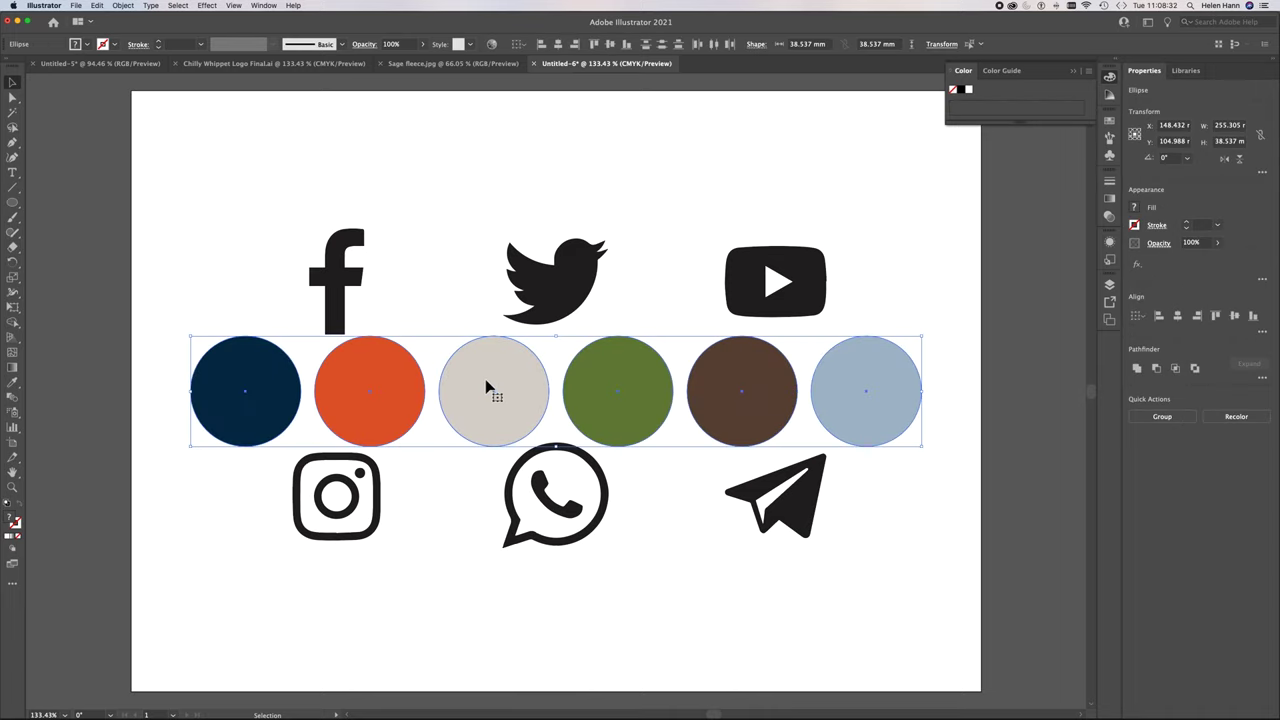
{"action": "left_click_drag", "start_coordinate": [487, 388], "coordinate": [474, 154]}
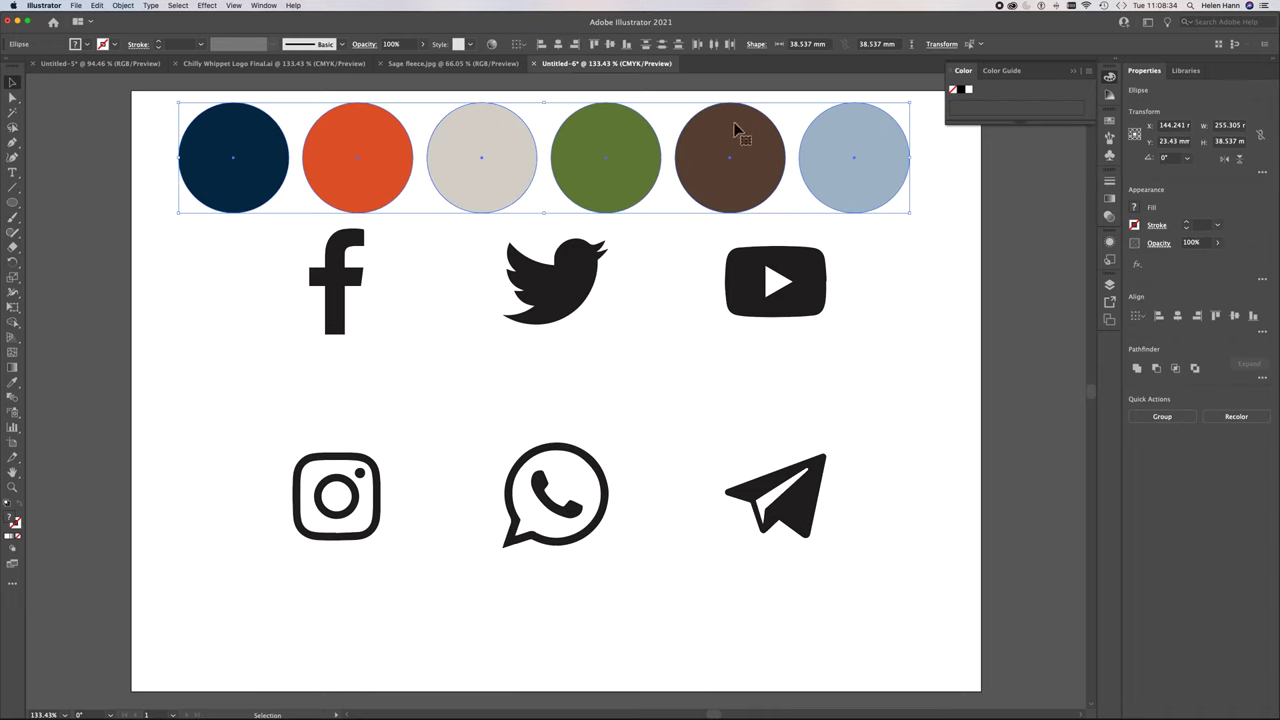
Select all unused swatches in the icon document and delete them, keeping the Pantone brand colours
{"action": "left_click", "coordinate": [1110, 121]}
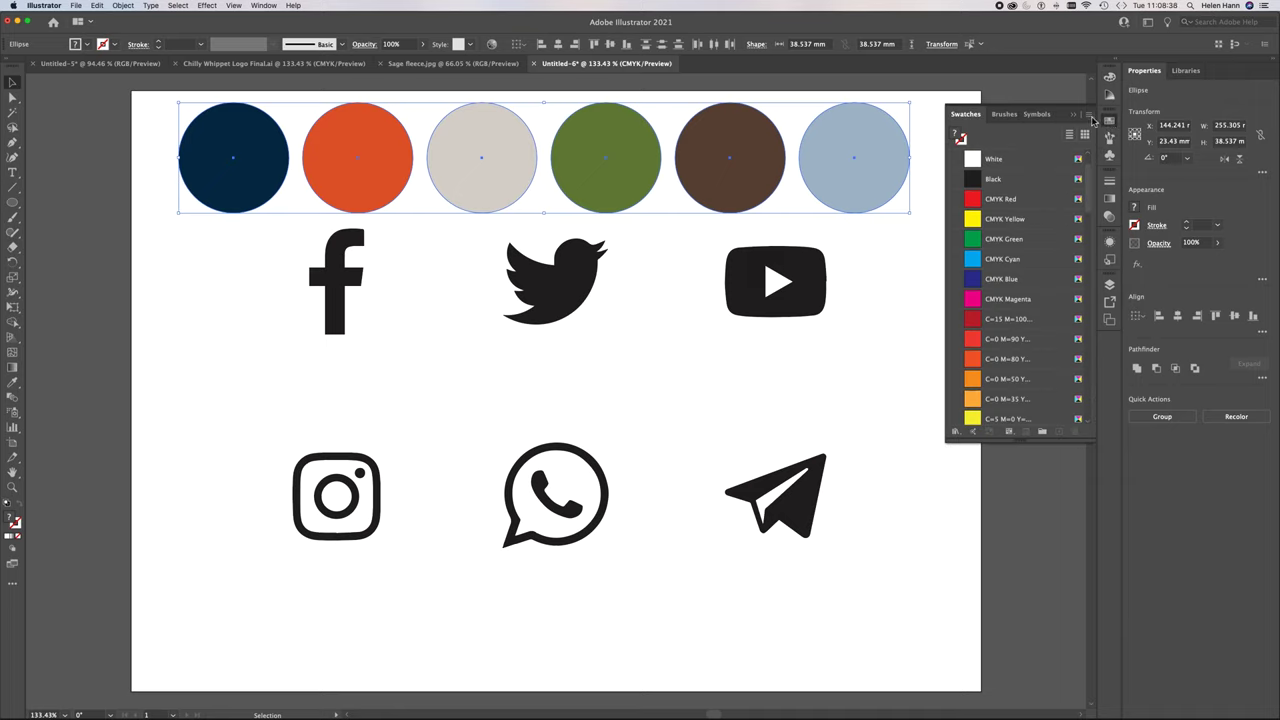
{"action": "left_click", "coordinate": [1090, 115]}
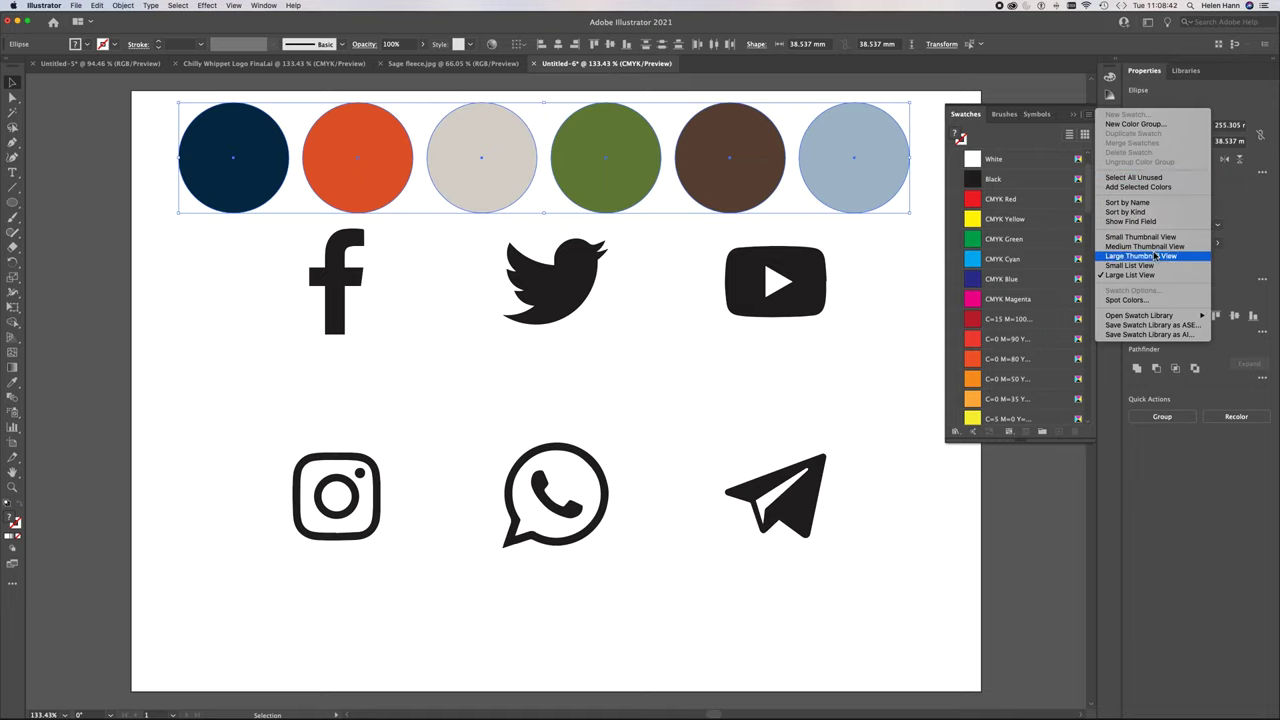
{"action": "left_click", "coordinate": [1160, 177]}
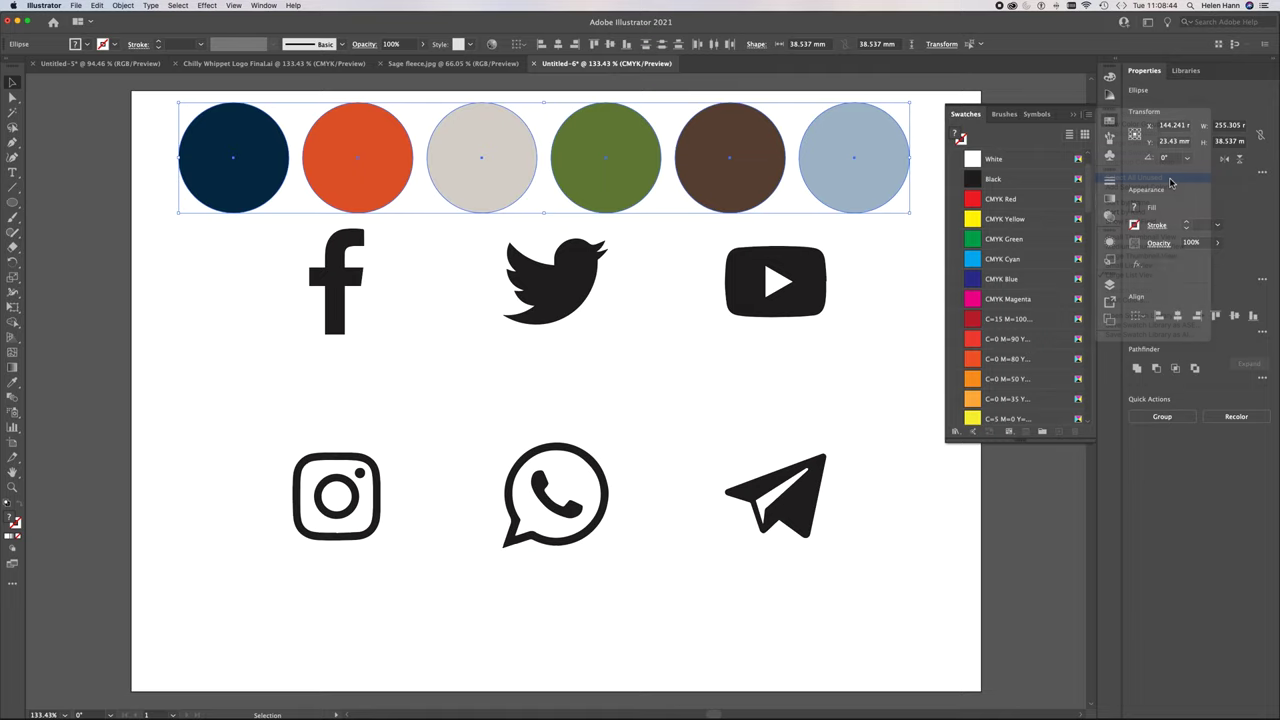
{"action": "left_click", "coordinate": [1074, 431]}
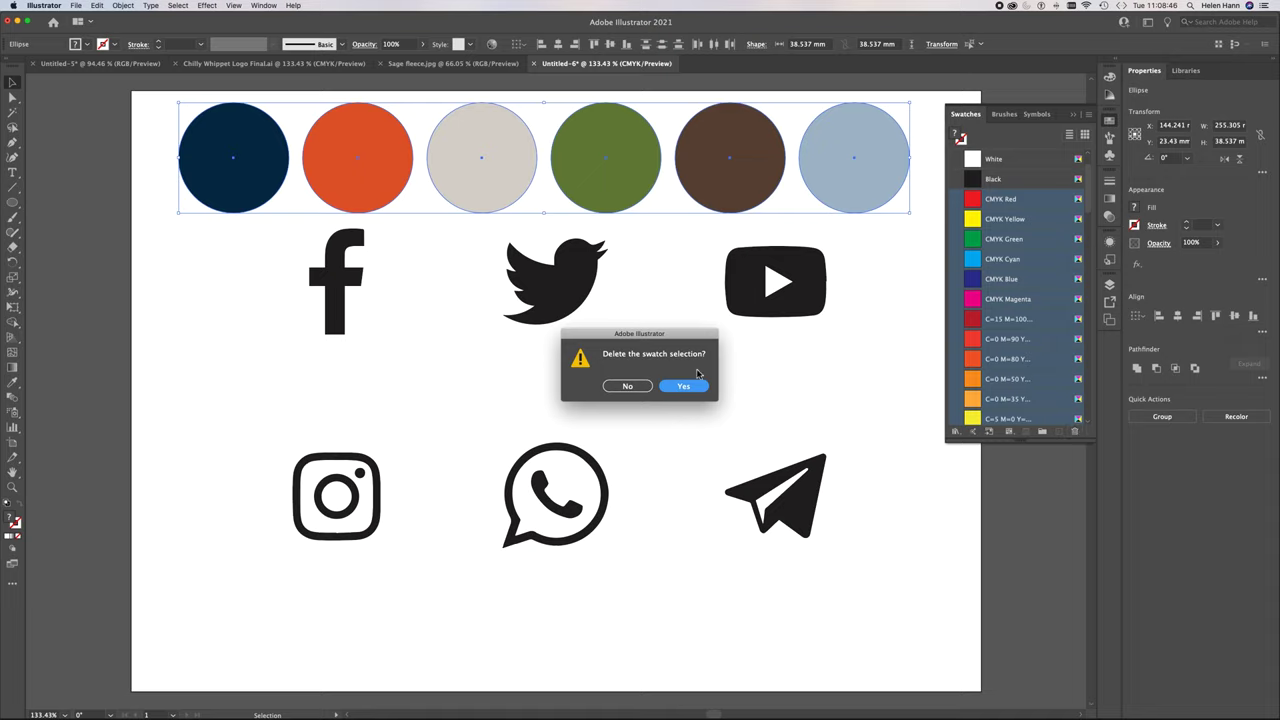
{"action": "left_click", "coordinate": [682, 387]}
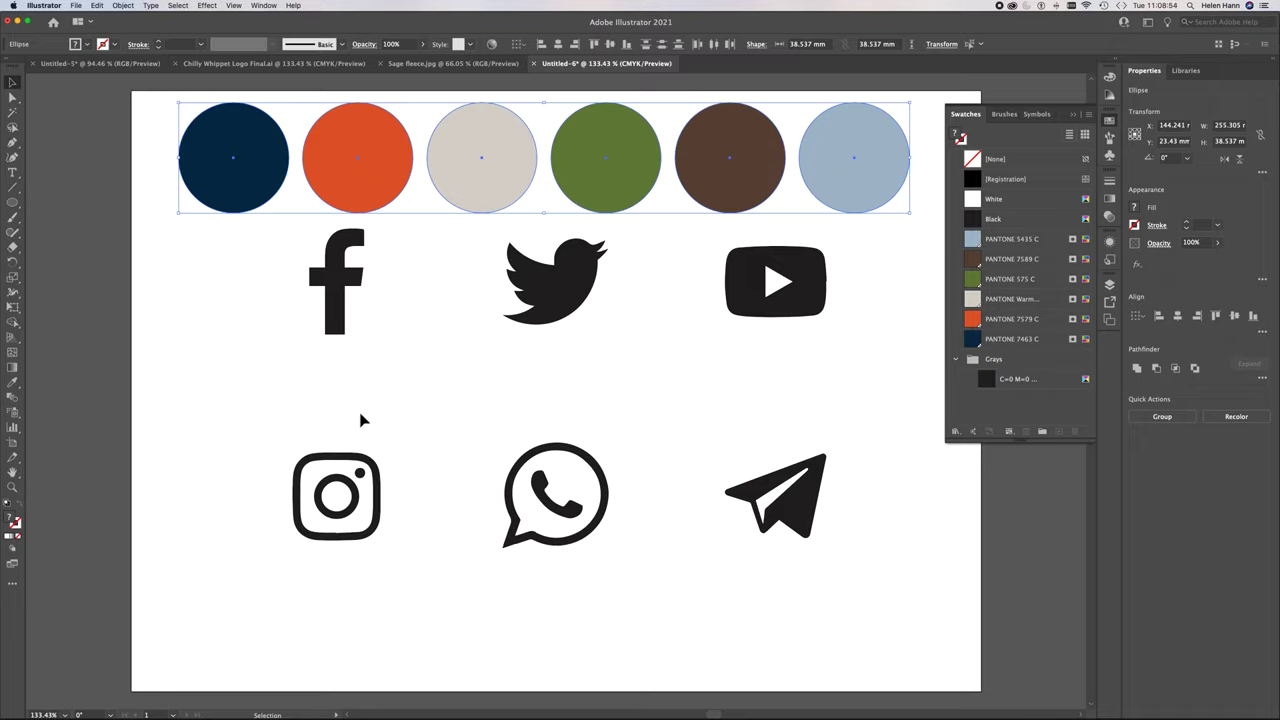
{"action": "left_click", "coordinate": [248, 332]}
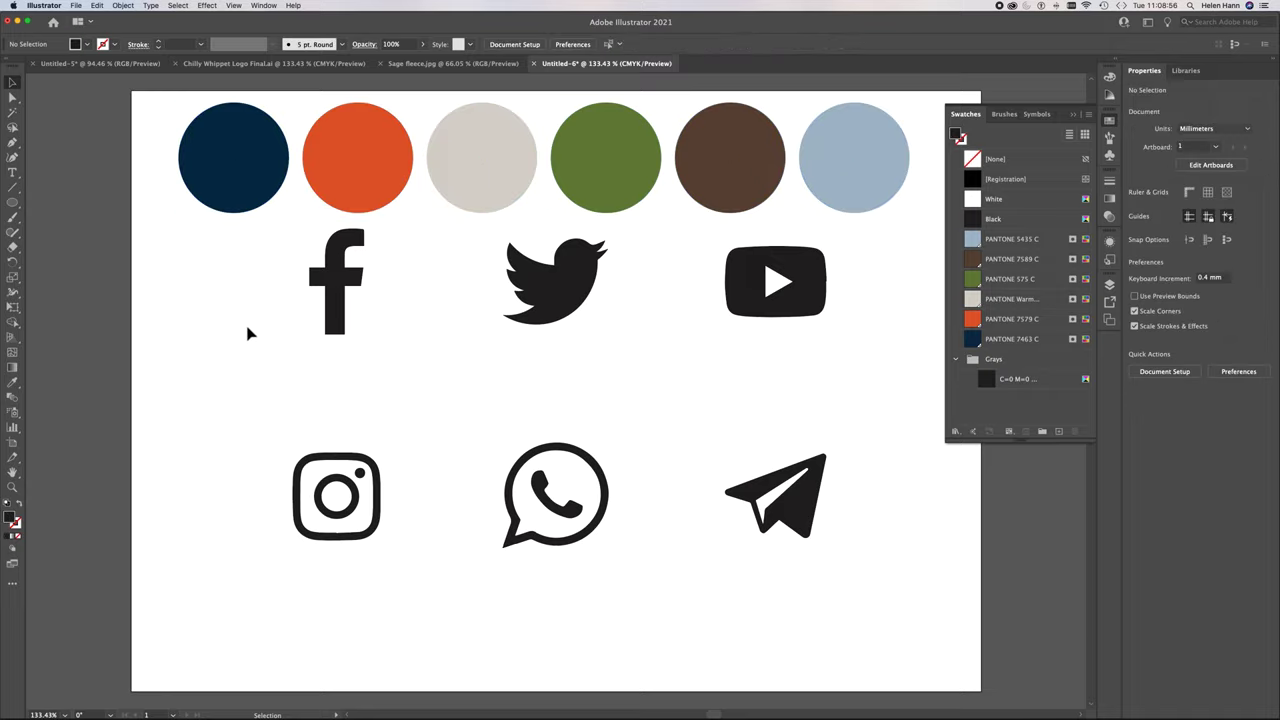
Directly select the Facebook icon, move it about 3 mm right and 2 mm up, and bring it to the front
{"action": "left_click", "coordinate": [333, 295]}
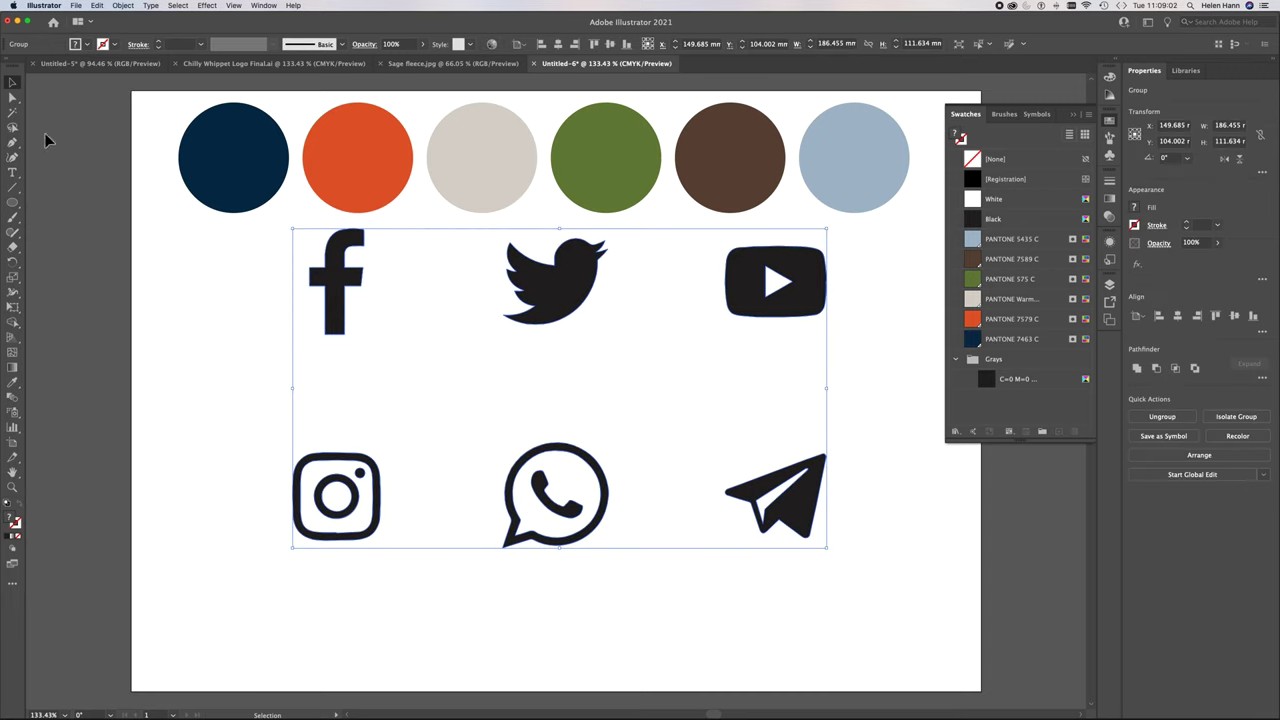
{"action": "left_click", "coordinate": [14, 99]}
{"action": "left_click", "coordinate": [183, 280]}
{"action": "mouse_move", "coordinate": [334, 294]}
{"action": "left_mouse_down"}
{"action": "mouse_move", "coordinate": [337, 280]}
{"action": "mouse_move", "coordinate": [216, 215]}
{"action": "mouse_move", "coordinate": [357, 166]}
{"action": "mouse_move", "coordinate": [303, 317]}
{"action": "mouse_move", "coordinate": [349, 313]}
{"action": "mouse_move", "coordinate": [351, 171]}
{"action": "mouse_move", "coordinate": [349, 186]}
{"action": "mouse_move", "coordinate": [363, 157]}
{"action": "mouse_move", "coordinate": [346, 189]}
{"action": "mouse_move", "coordinate": [346, 174]}
{"action": "mouse_move", "coordinate": [325, 311]}
{"action": "mouse_move", "coordinate": [341, 271]}
{"action": "mouse_move", "coordinate": [343, 293]}
{"action": "left_mouse_up"}
{"action": "right_click", "coordinate": [343, 293]}
{"action": "mouse_move", "coordinate": [375, 466]}
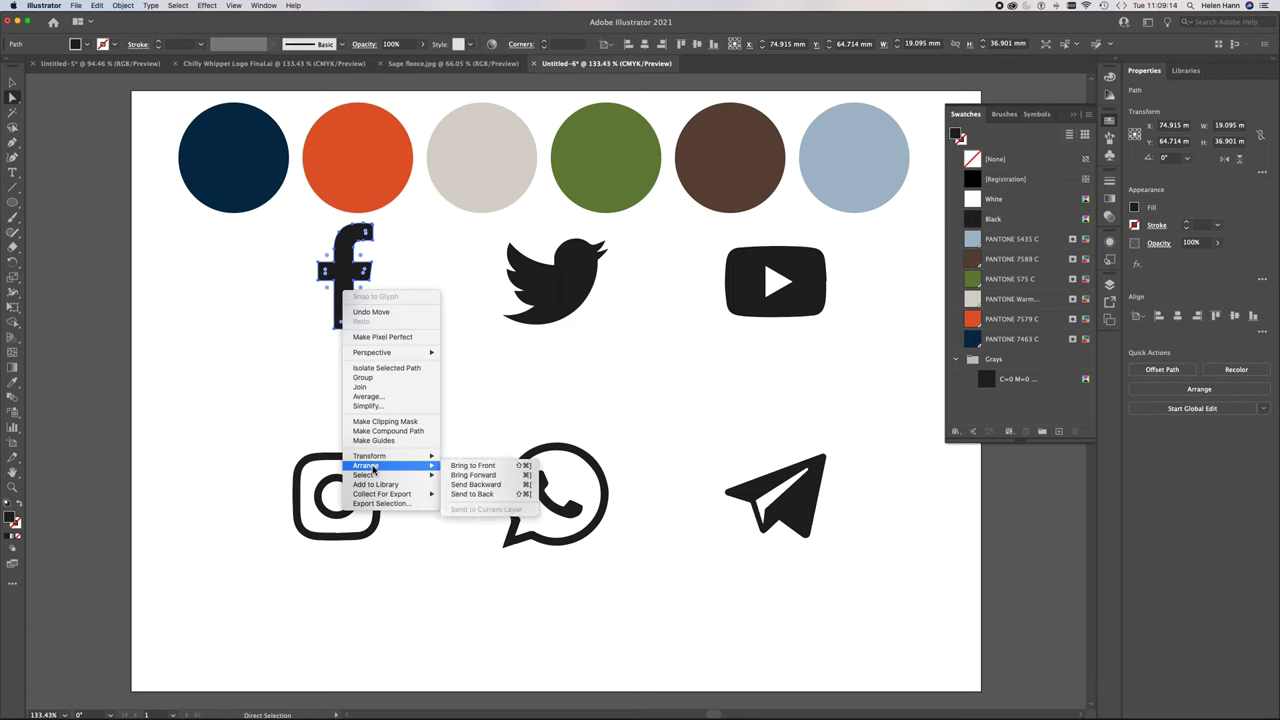
{"action": "left_click", "coordinate": [478, 466]}
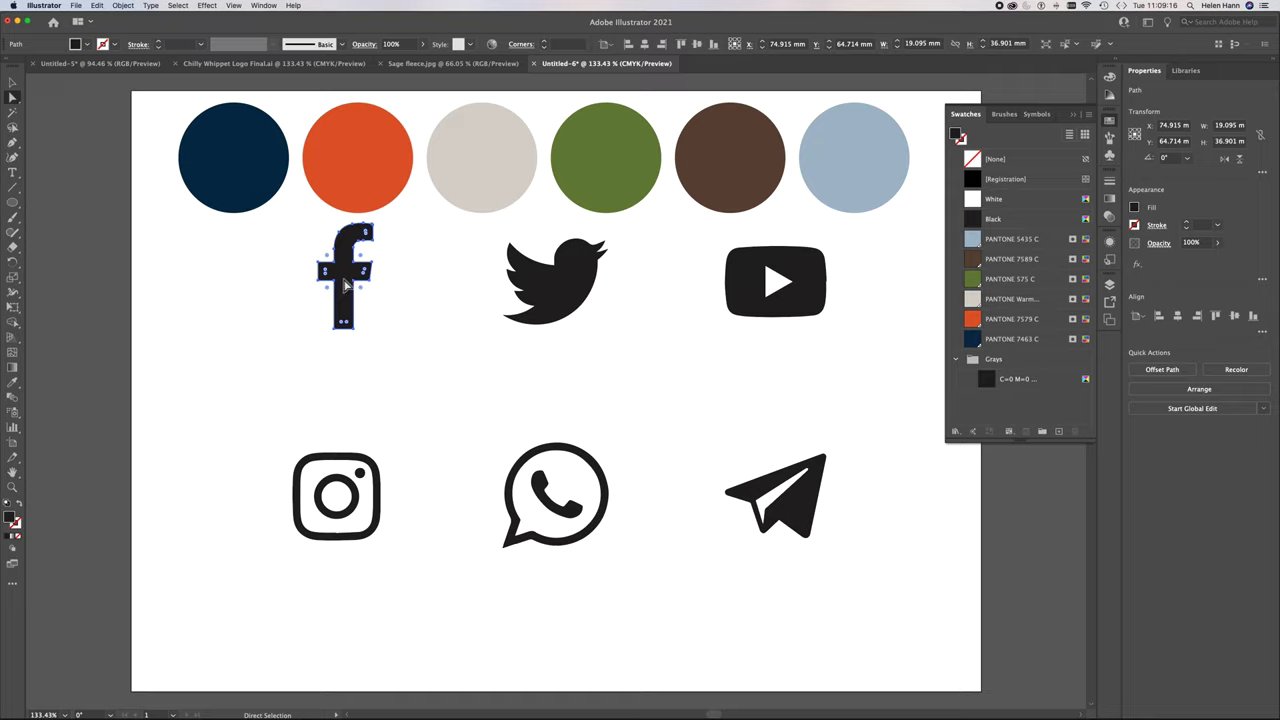
Move the Facebook icon via the orange circle onto the navy circle and fill it with White
{"action": "left_click_drag", "start_coordinate": [348, 286], "coordinate": [352, 170]}
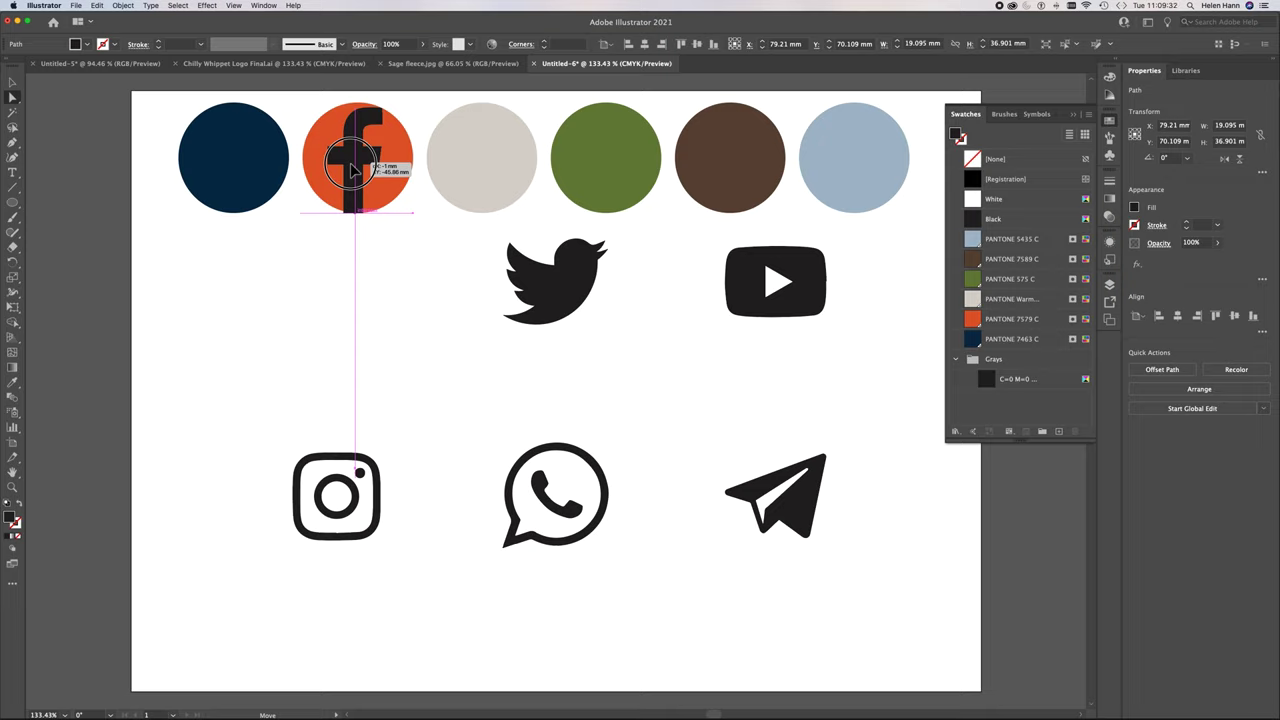
{"action": "left_click_drag", "start_coordinate": [352, 170], "coordinate": [352, 170]}
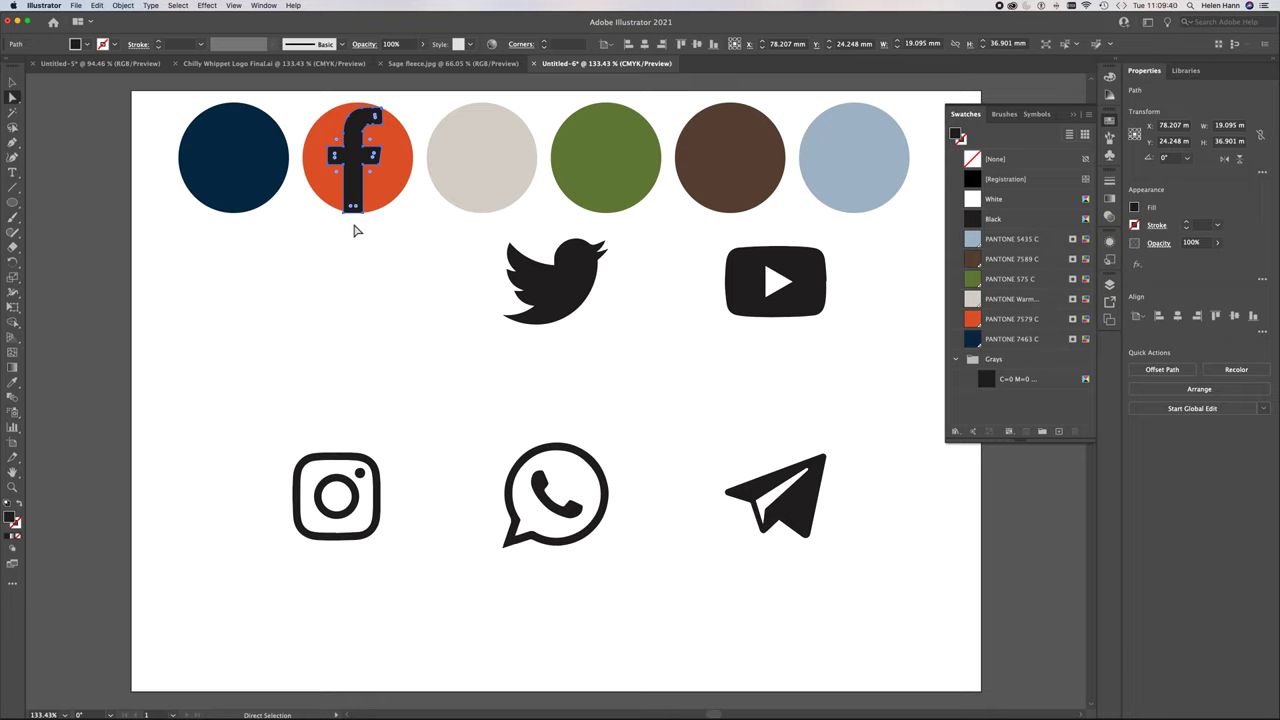
{"action": "left_click_drag", "start_coordinate": [350, 207], "coordinate": [229, 189]}
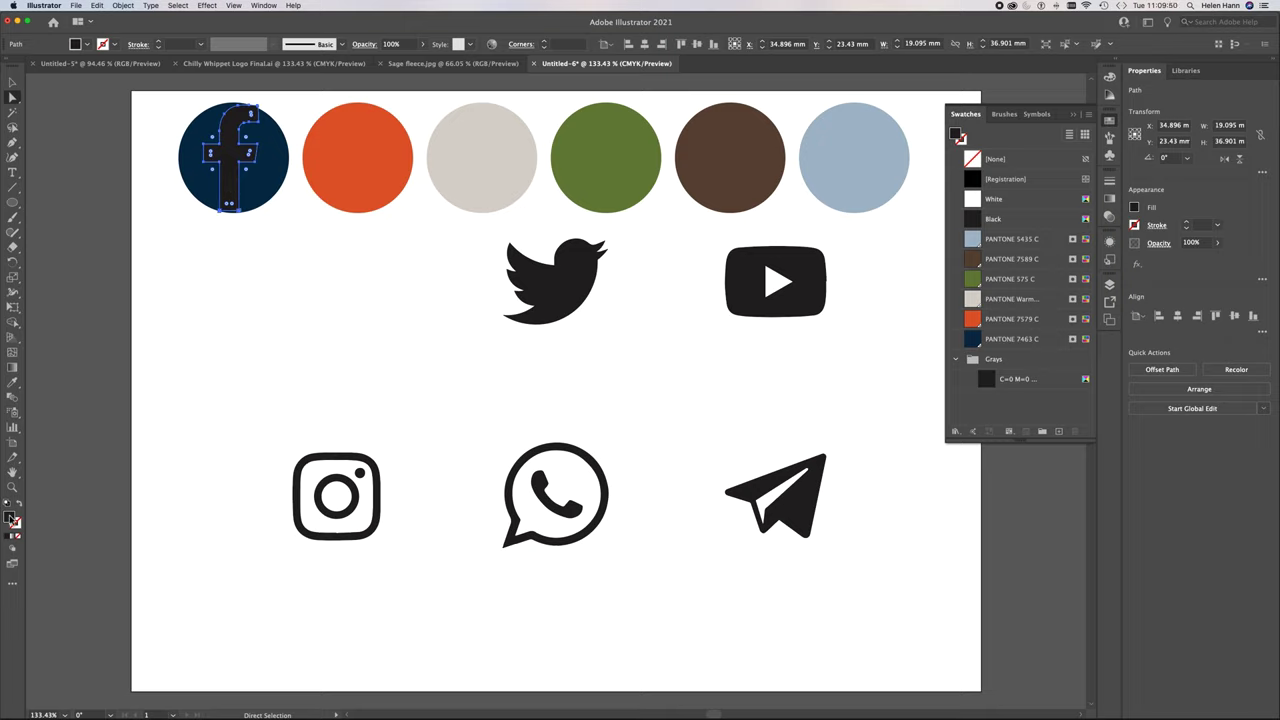
{"action": "left_click", "coordinate": [970, 205]}
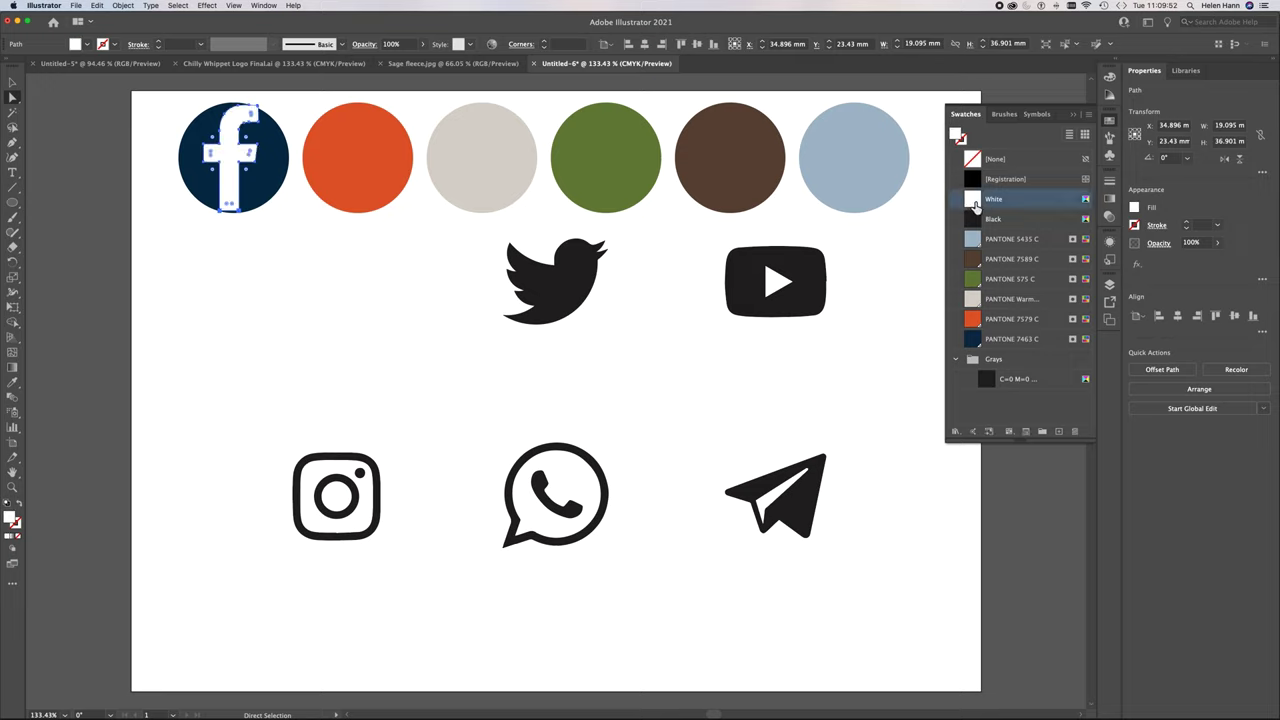
{"action": "left_click", "coordinate": [252, 270]}
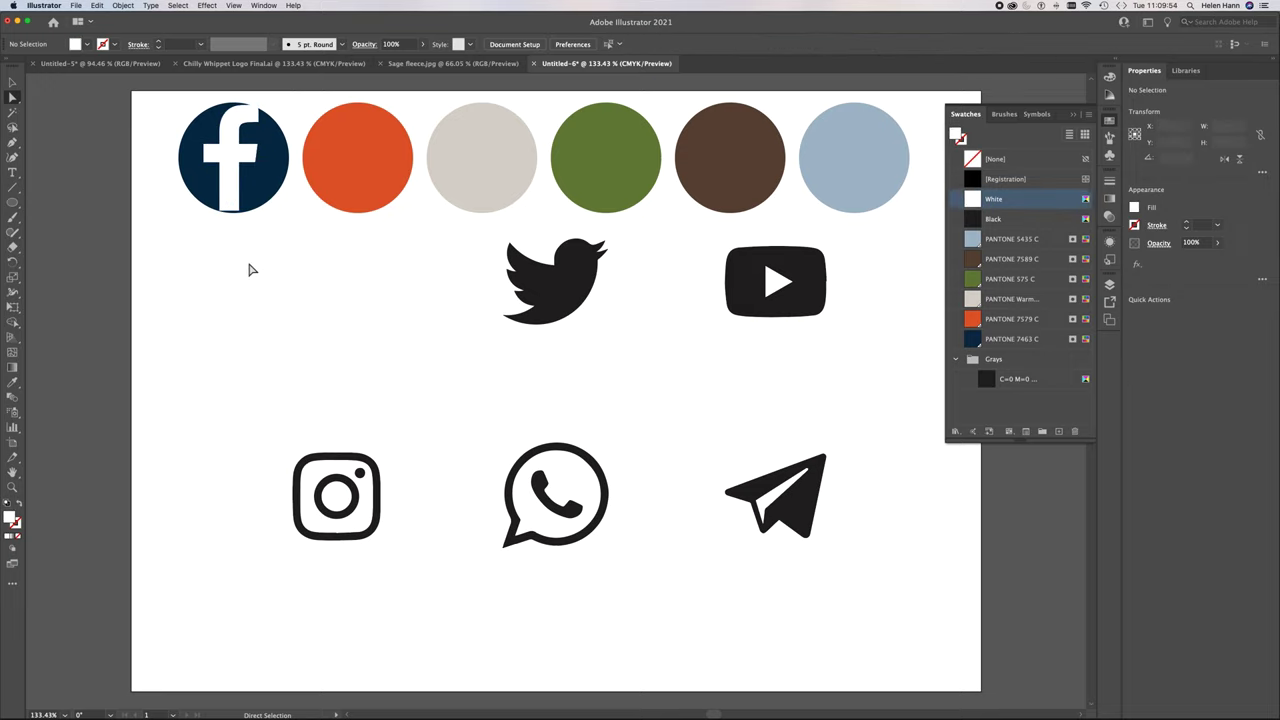
Nudge the white Facebook icon down on the navy circle and scale it up to about 19.9 by 38.4 mm
{"action": "left_click", "coordinate": [238, 207]}
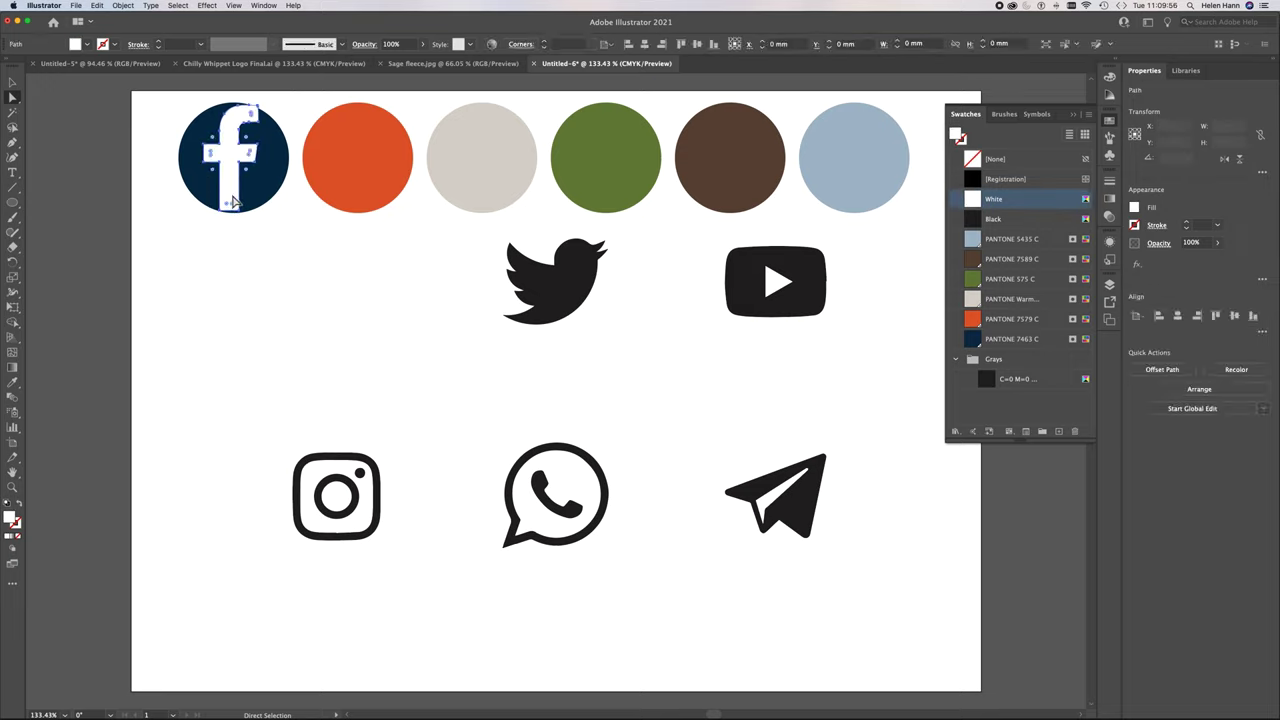
{"action": "left_click_drag", "start_coordinate": [238, 207], "coordinate": [230, 196]}
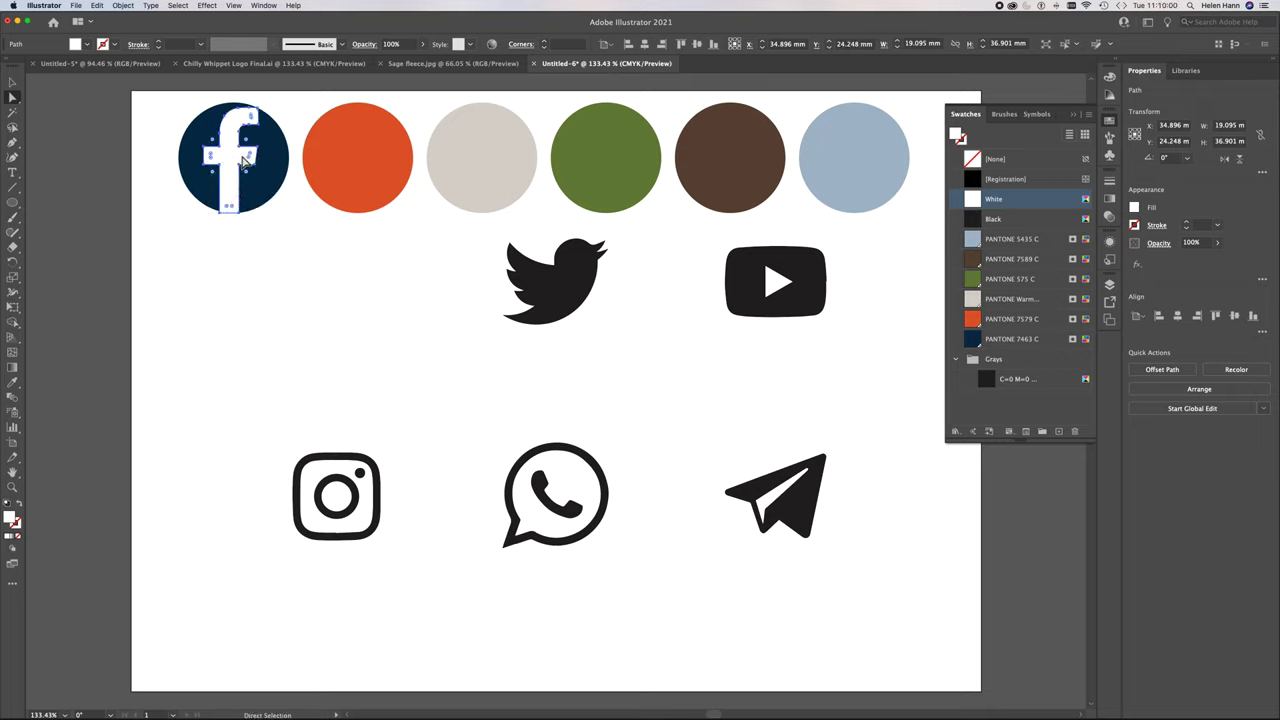
{"action": "left_click", "coordinate": [244, 240]}
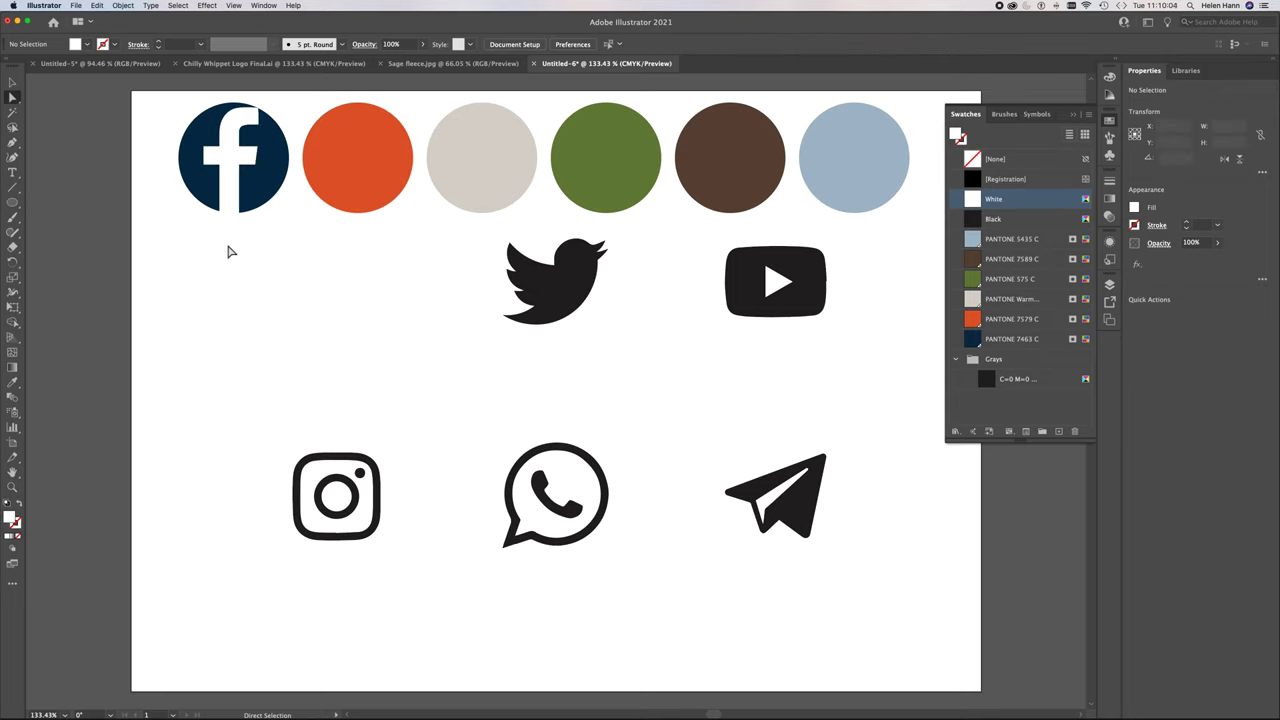
{"action": "left_click", "coordinate": [240, 170]}
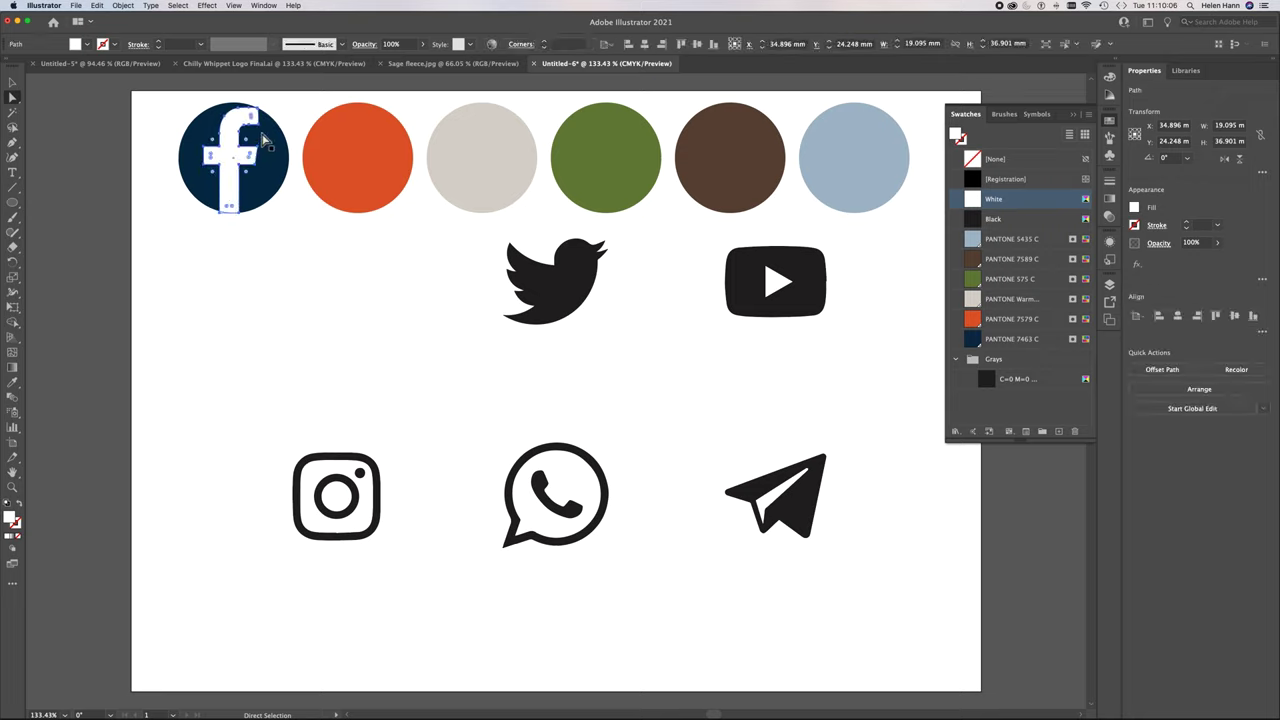
{"action": "left_click", "coordinate": [18, 81]}
{"action": "left_click_drag", "start_coordinate": [259, 105], "coordinate": [266, 111]}
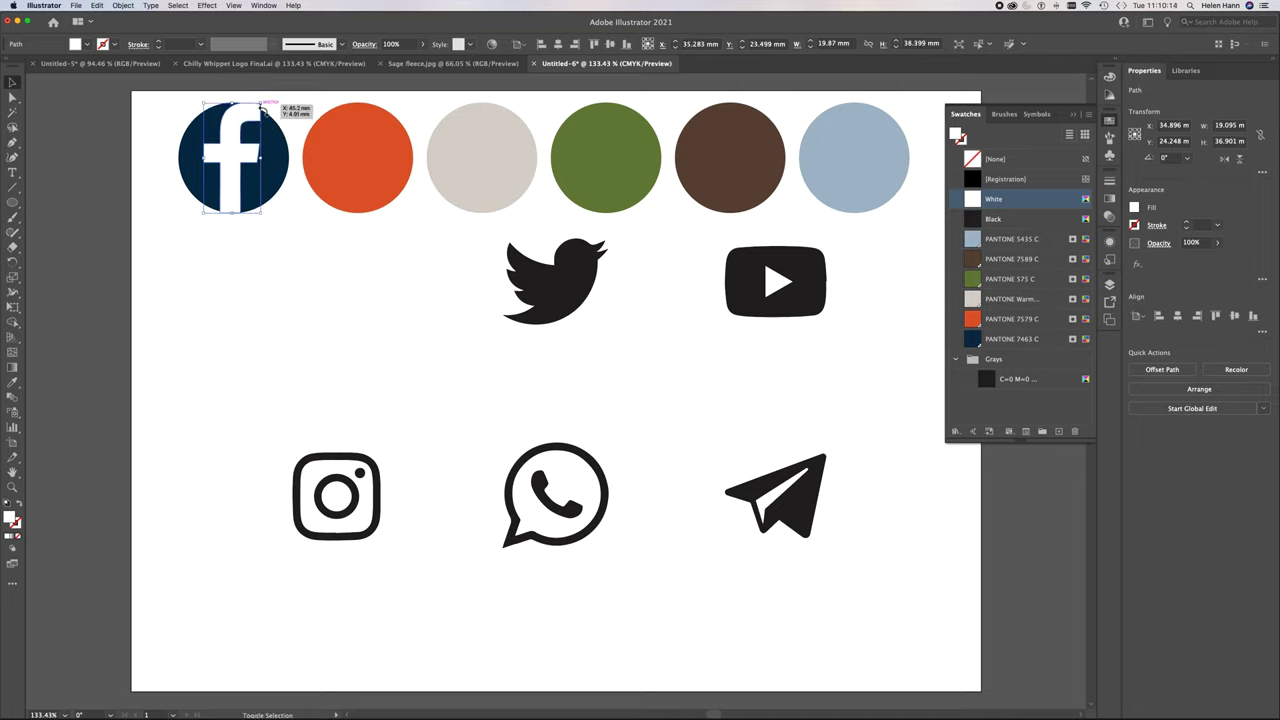
{"action": "left_click", "coordinate": [289, 251]}
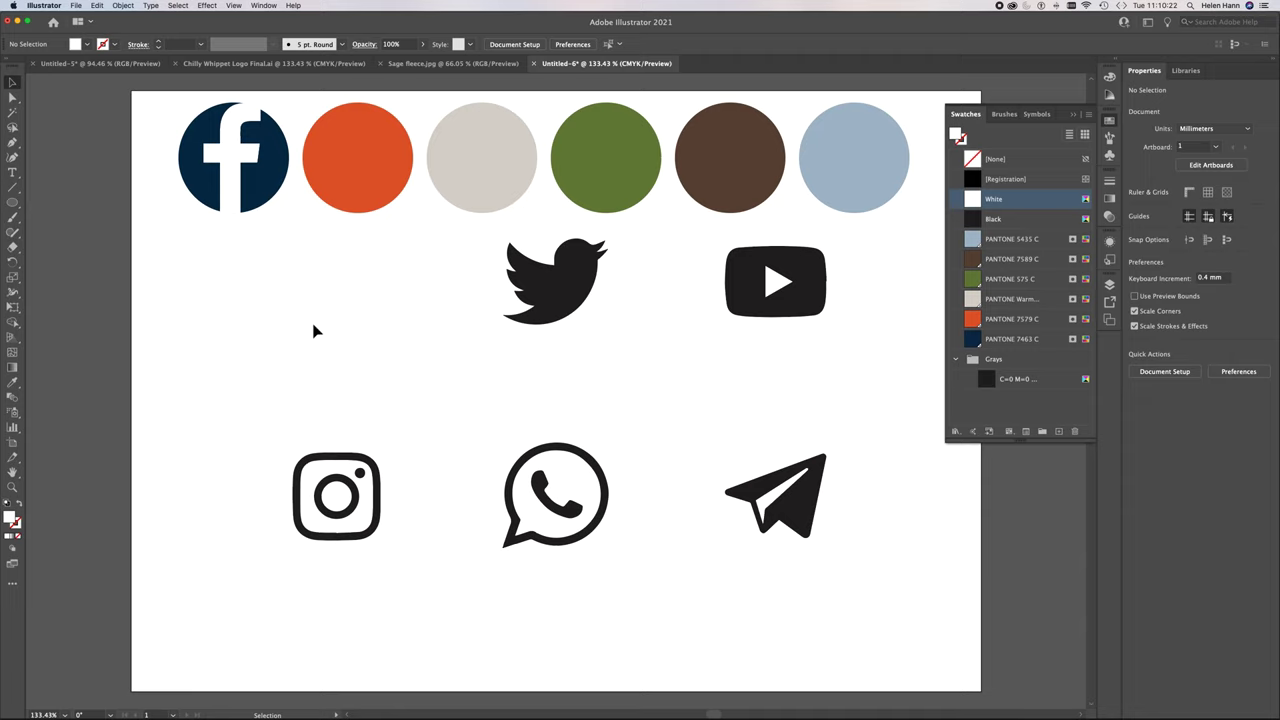
Move the white Facebook icon from the navy circle to the centre of the orange circle
{"action": "left_click_drag", "start_coordinate": [236, 200], "coordinate": [361, 203]}
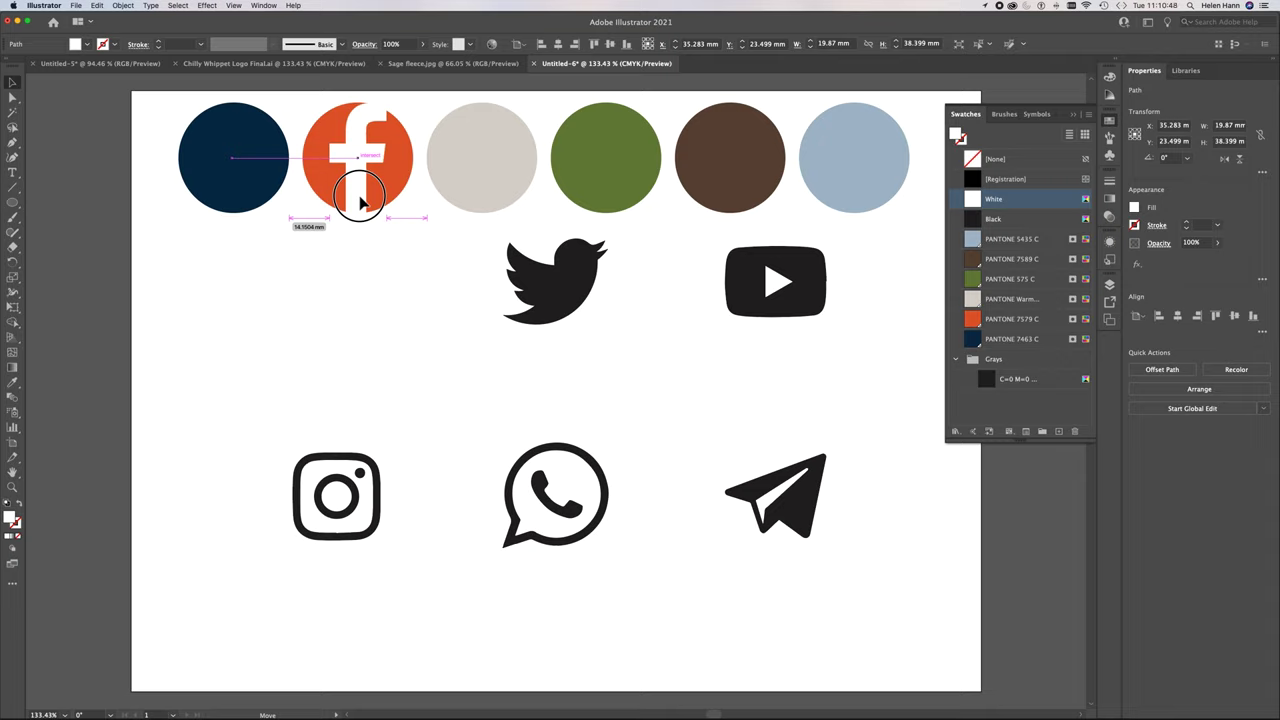
{"action": "left_click_drag", "start_coordinate": [361, 203], "coordinate": [362, 205]}
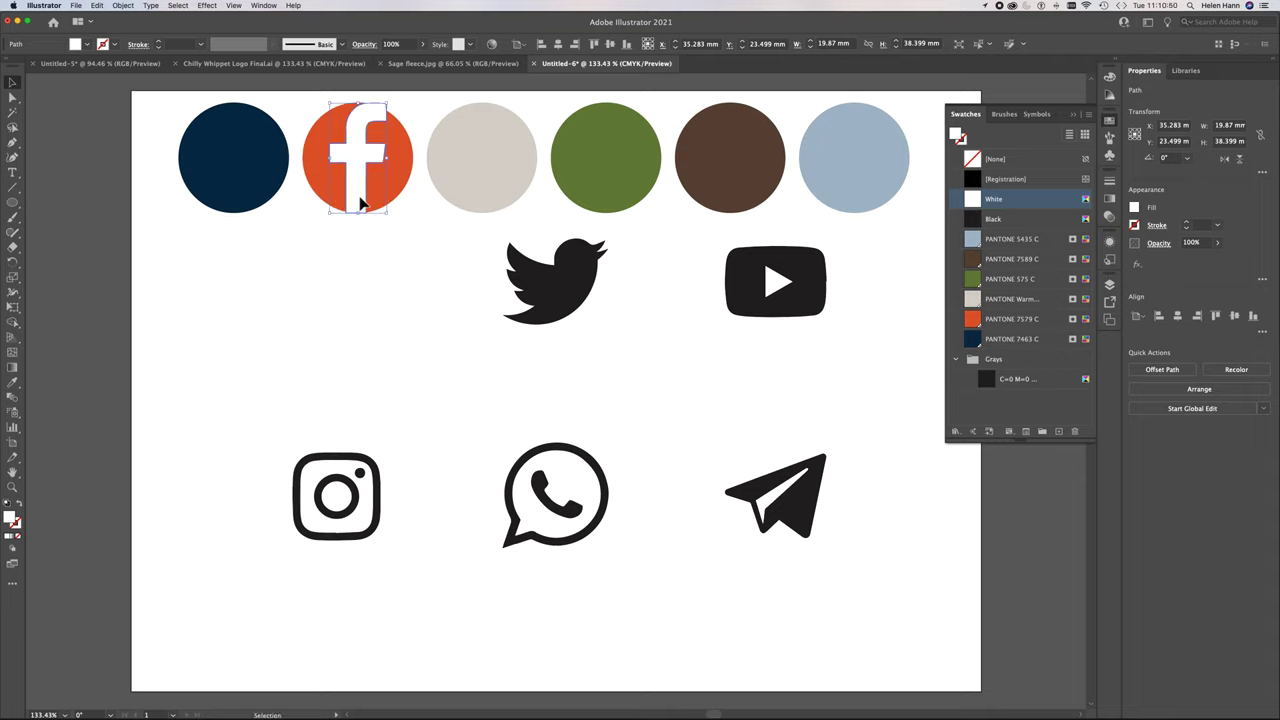
{"action": "left_click", "coordinate": [403, 347]}
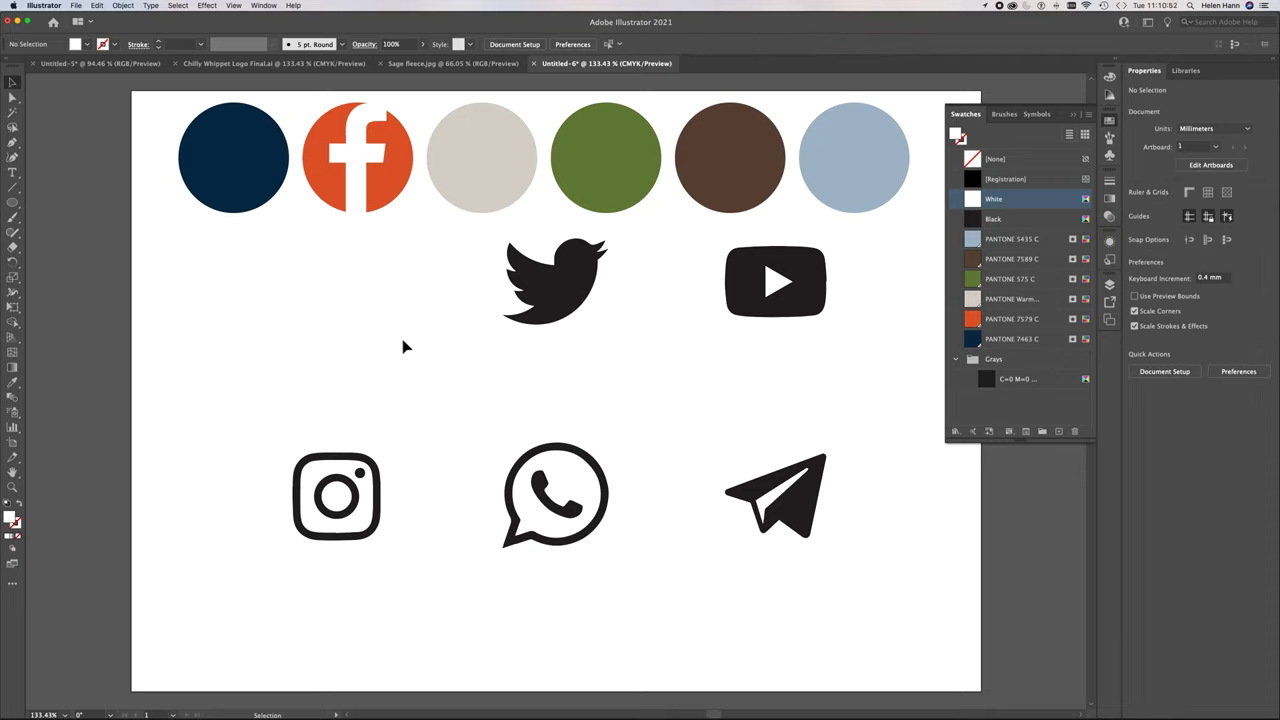
Delete the navy, beige, green, brown and light blue circles, keeping only the orange circle behind the Facebook icon
{"action": "left_click", "coordinate": [238, 190]}
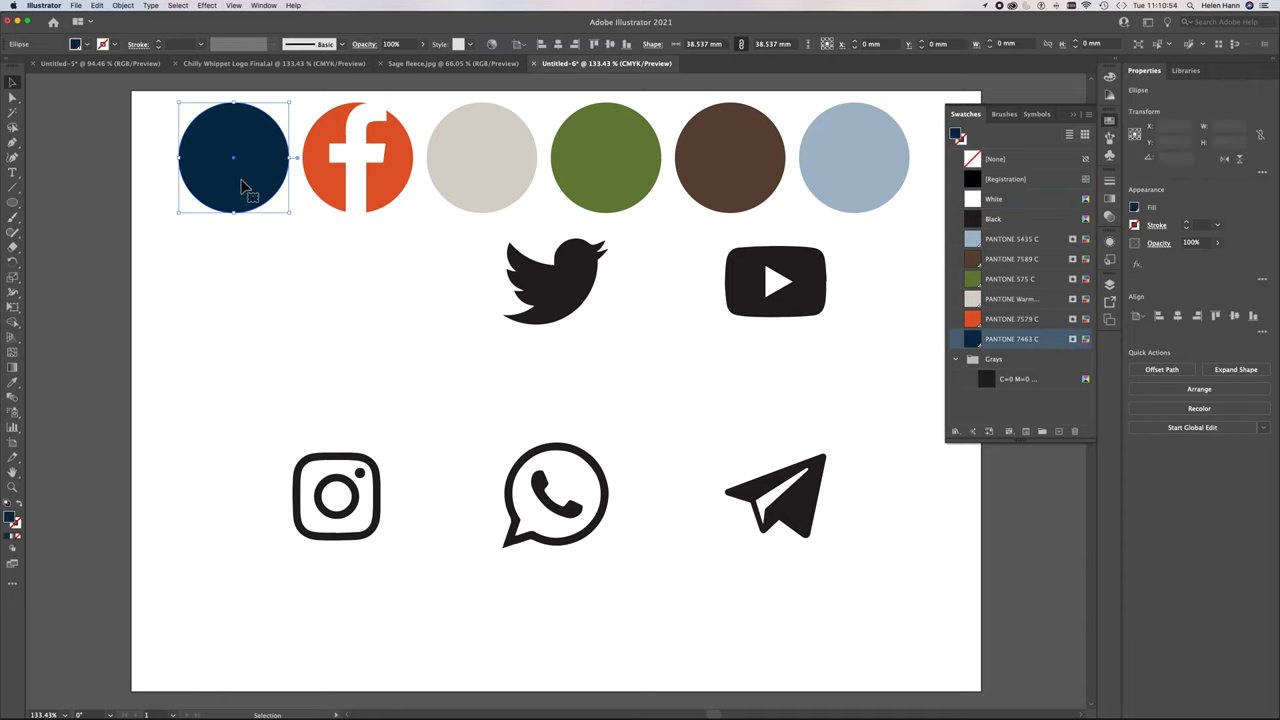
{"action": "key", "text": "Delete"}
{"action": "left_click", "coordinate": [443, 186]}
{"action": "key", "text": "Delete"}
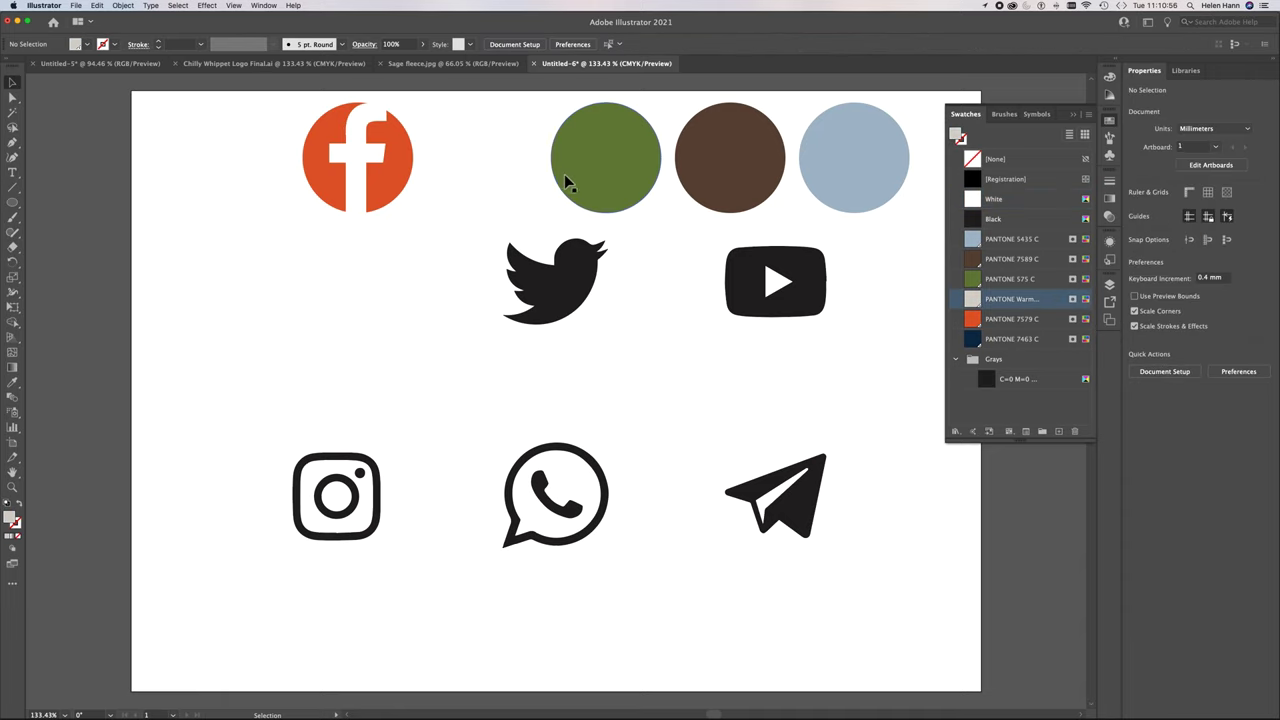
{"action": "left_click", "coordinate": [564, 174]}
{"action": "key", "text": "Delete"}
{"action": "left_click", "coordinate": [691, 178]}
{"action": "key", "text": "Delete"}
{"action": "left_click", "coordinate": [836, 183]}
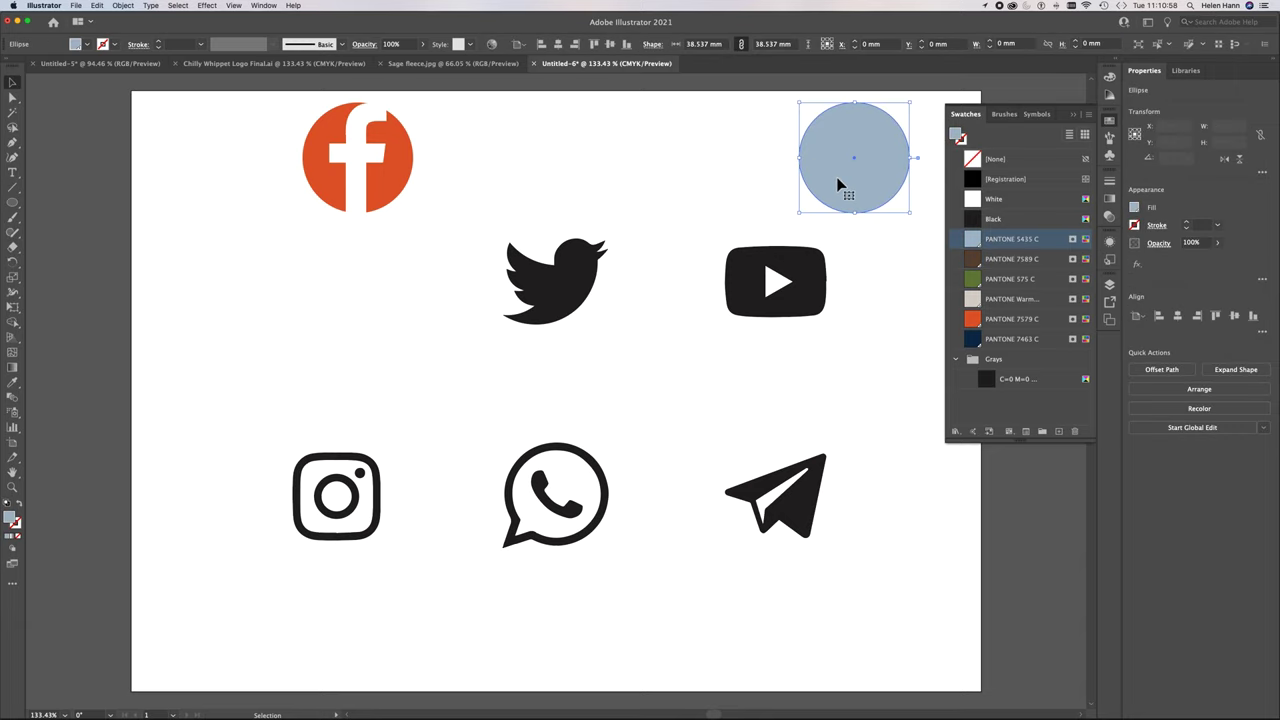
{"action": "key", "text": "Delete"}
Directly select only the leftover white Facebook-shaped path below the orange circle, apart from the other icons in its group
{"action": "left_click", "coordinate": [560, 308]}
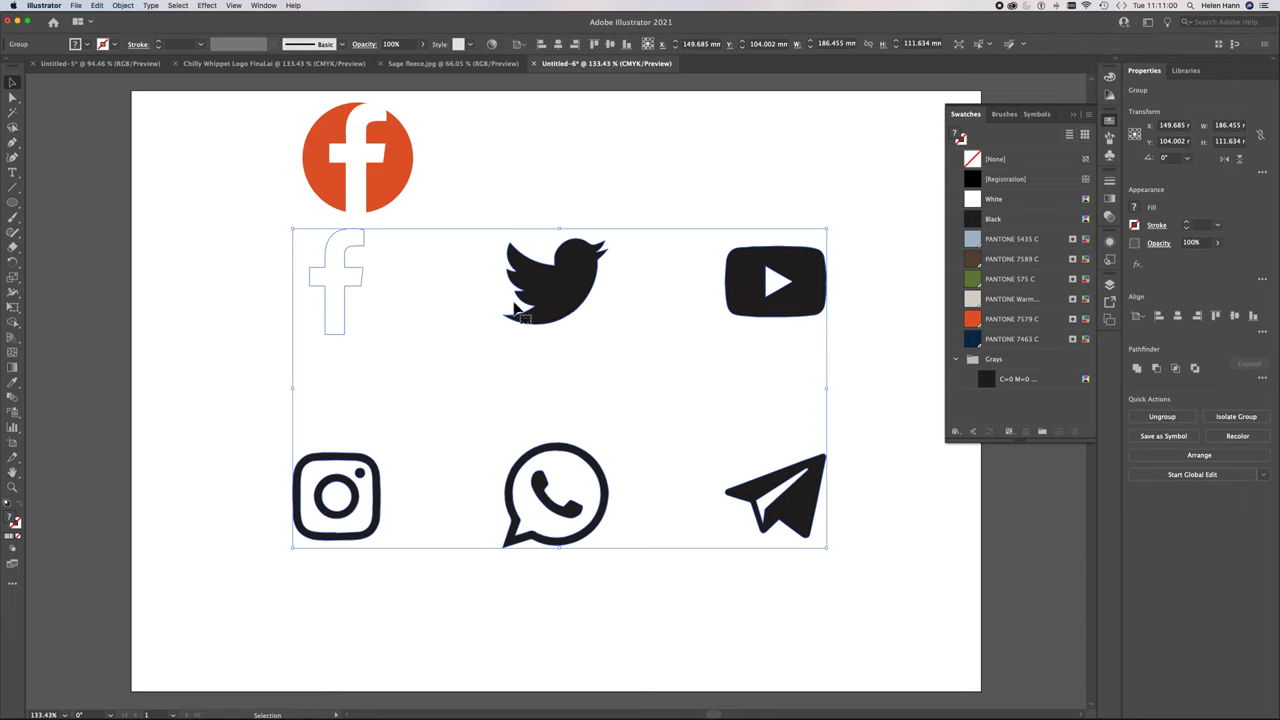
{"action": "left_click", "coordinate": [409, 343]}
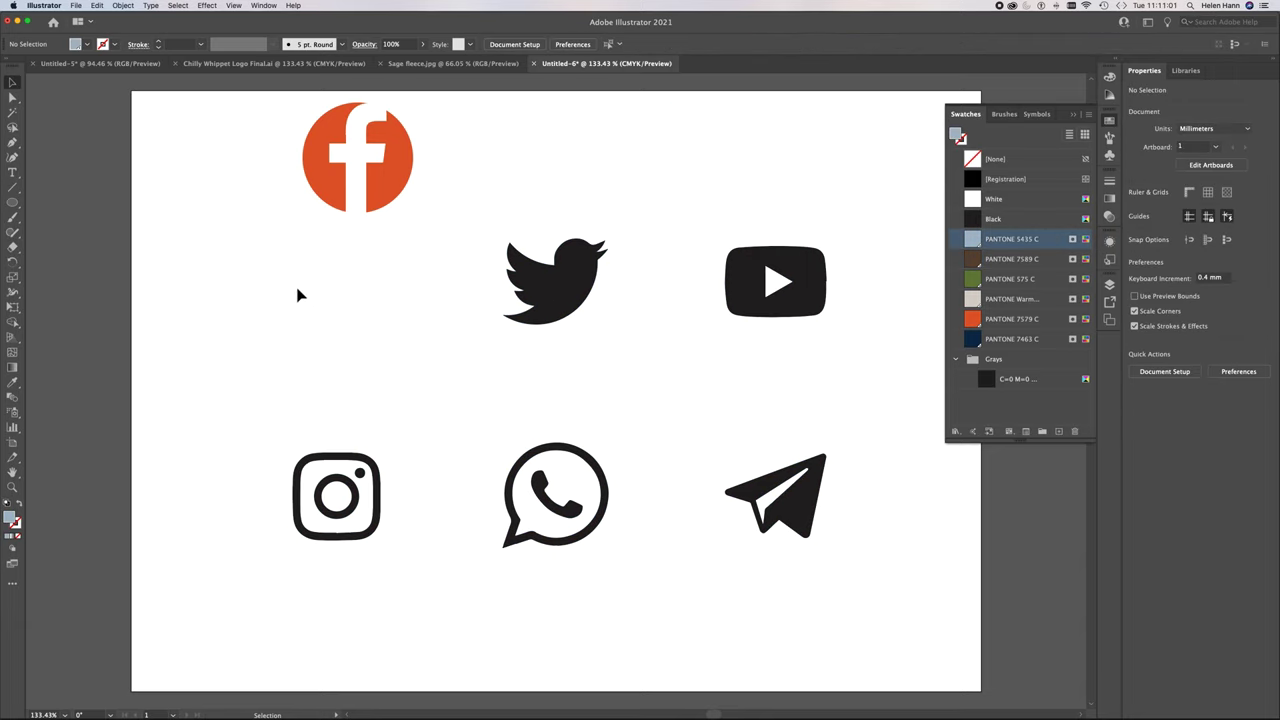
{"action": "left_click", "coordinate": [351, 293]}
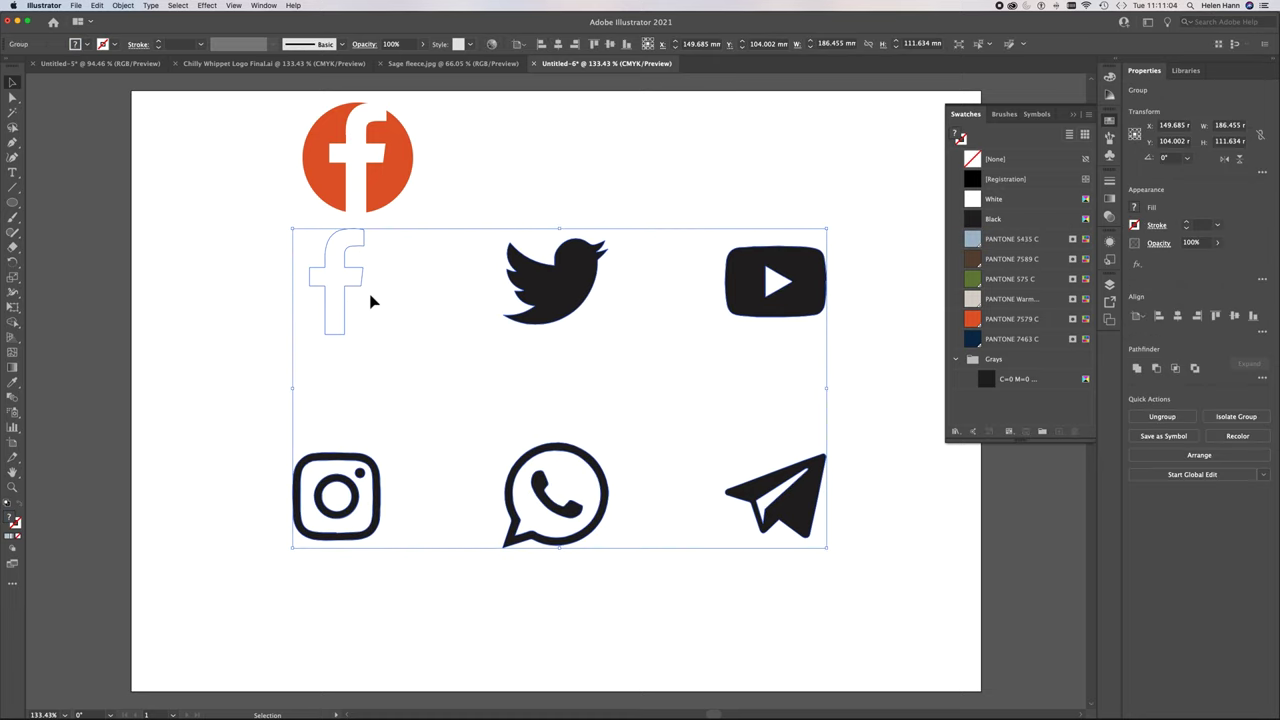
{"action": "left_click", "coordinate": [12, 97]}
{"action": "left_click", "coordinate": [290, 330]}
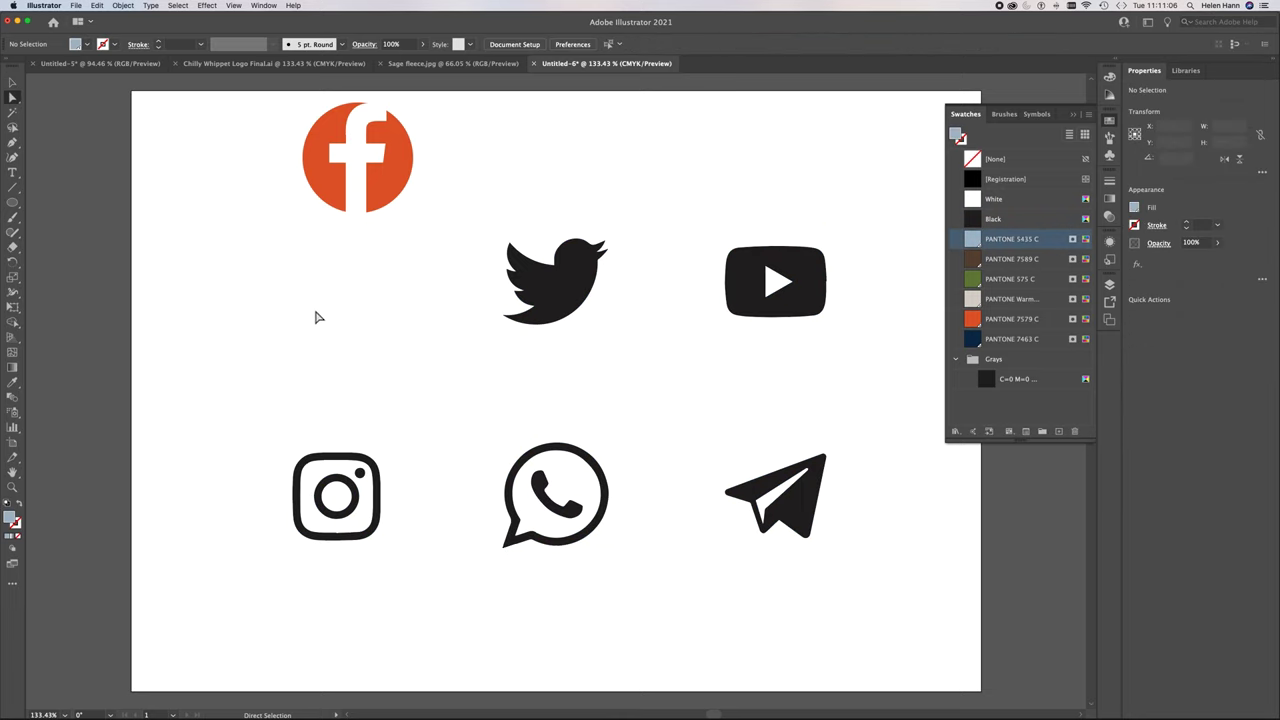
{"action": "key", "text": "super+a"}
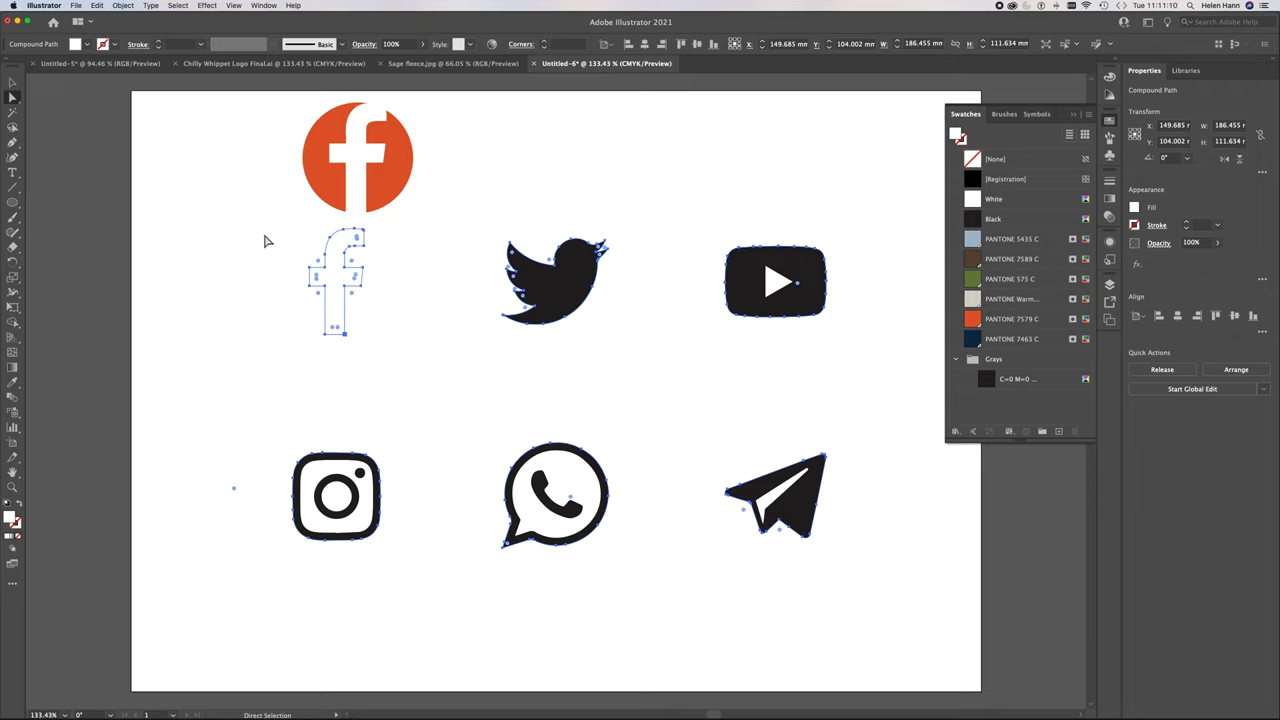
{"action": "left_click_drag", "start_coordinate": [265, 241], "coordinate": [392, 343]}
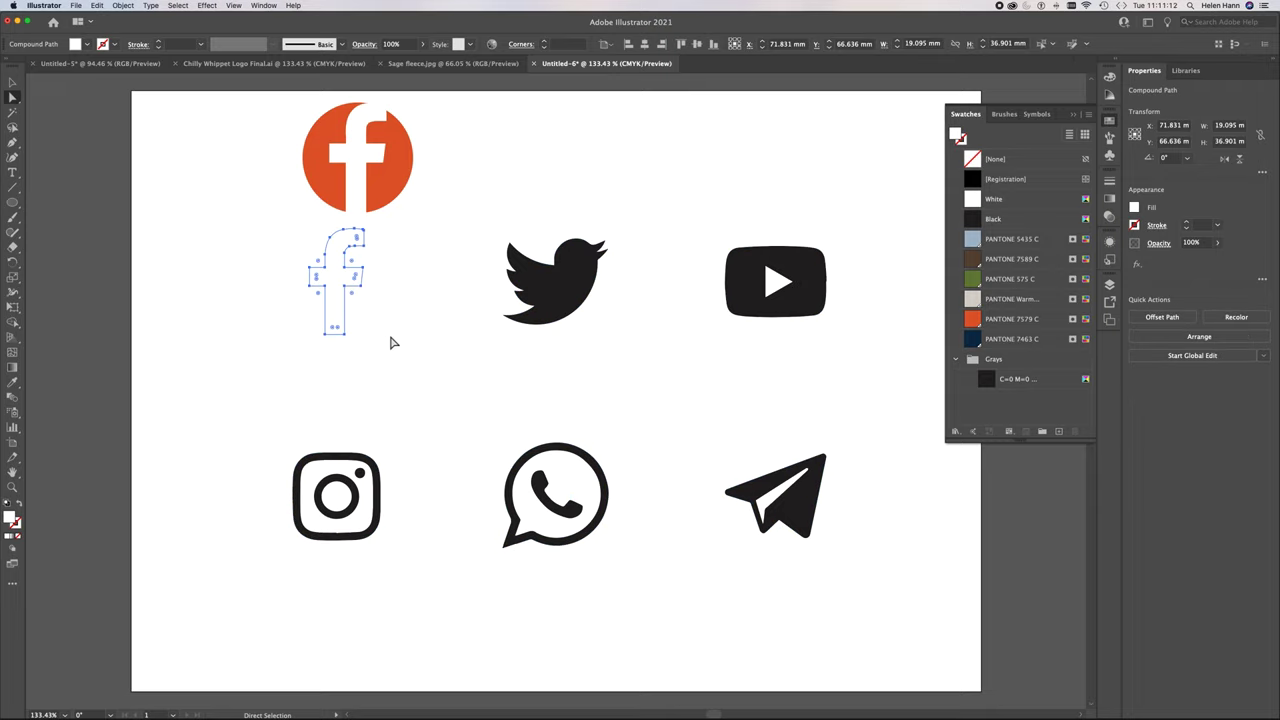
{"action": "left_click", "coordinate": [392, 343]}
Make five copies of the orange circle in a horizontal row to its right, spaced about 40.3 mm centre to centre
{"action": "left_click", "coordinate": [574, 293]}
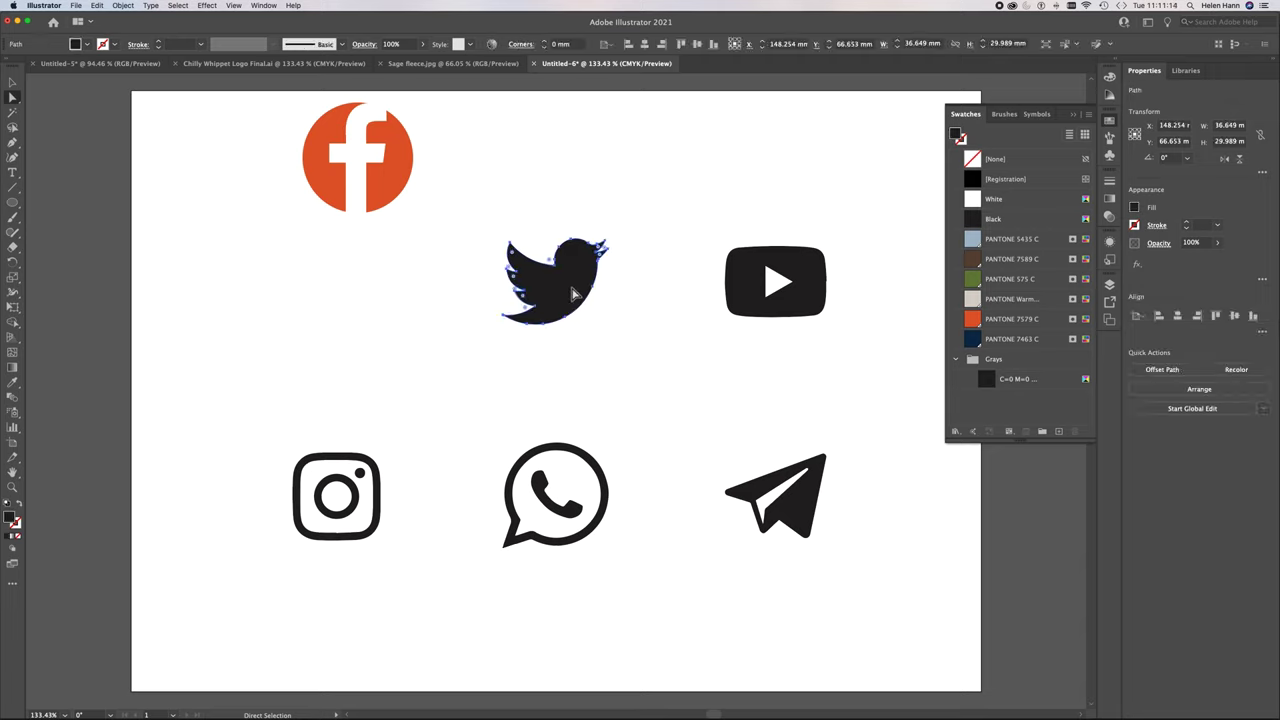
{"action": "left_click", "coordinate": [391, 192]}
{"action": "left_click_drag", "start_coordinate": [389, 191], "coordinate": [506, 195]}
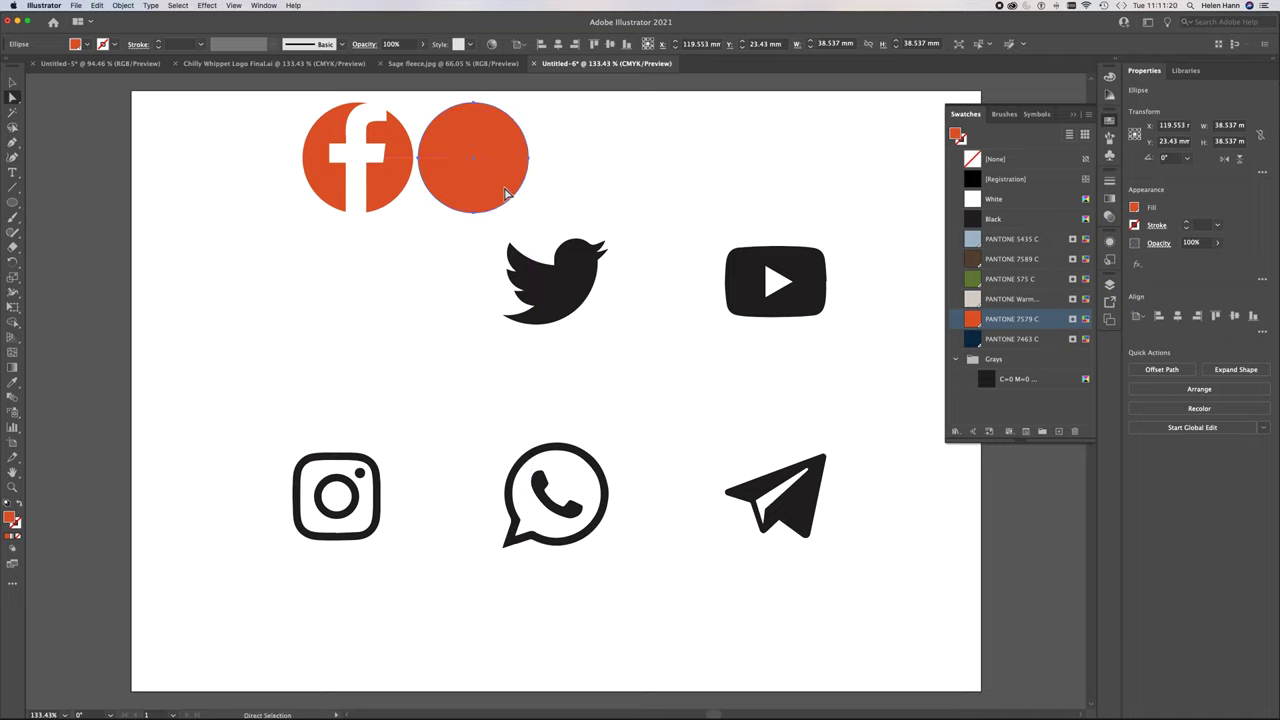
{"action": "key", "text": "super+d"}
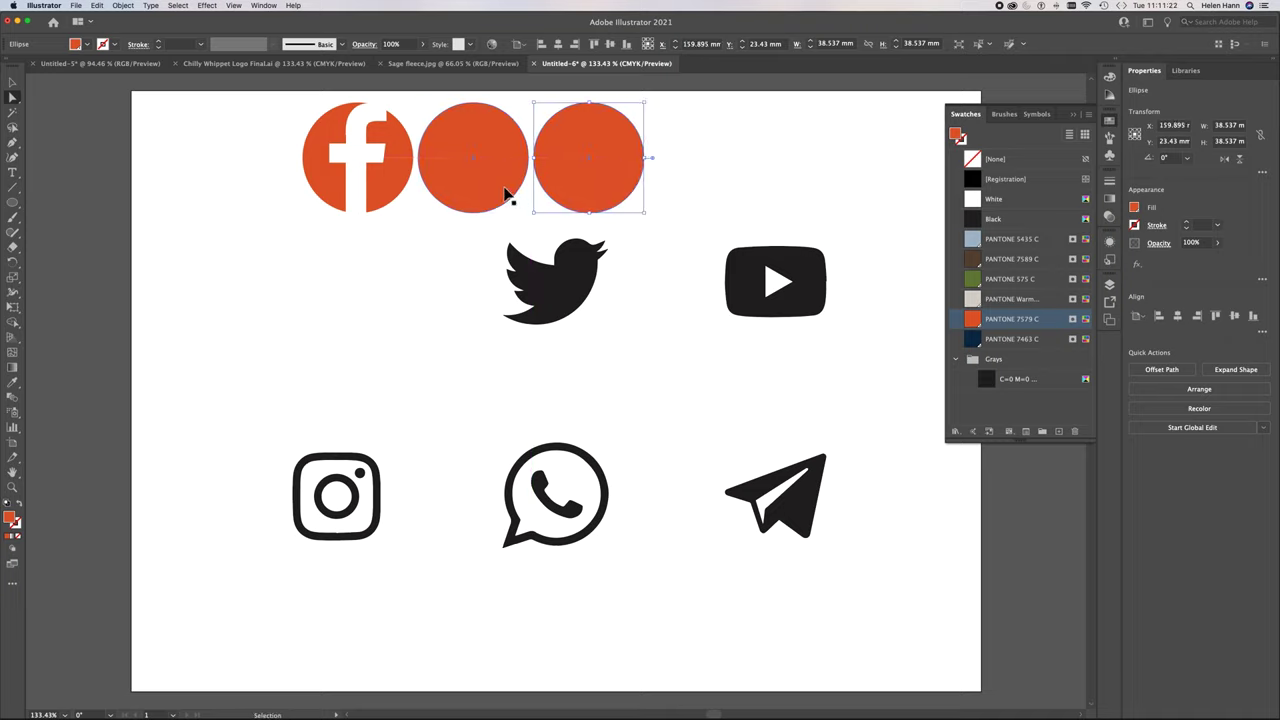
{"action": "key", "text": "super+d"}
{"action": "key", "text": "a"}
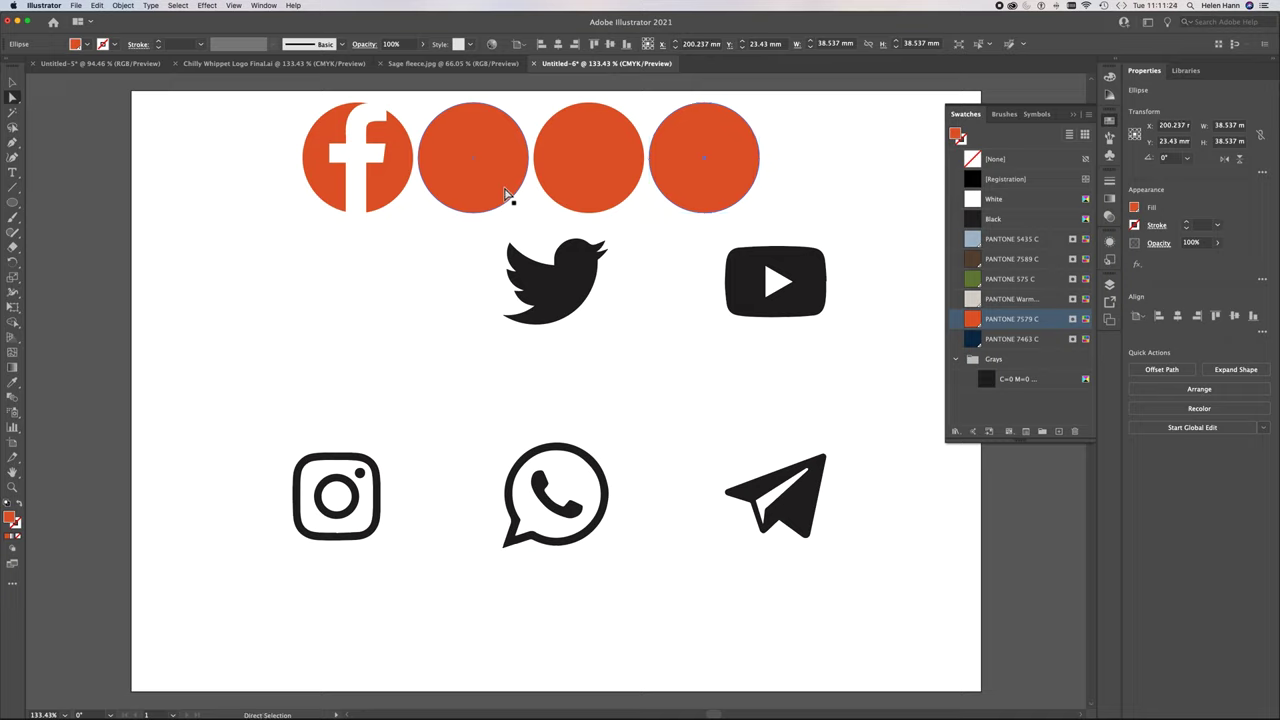
{"action": "key", "text": "v"}
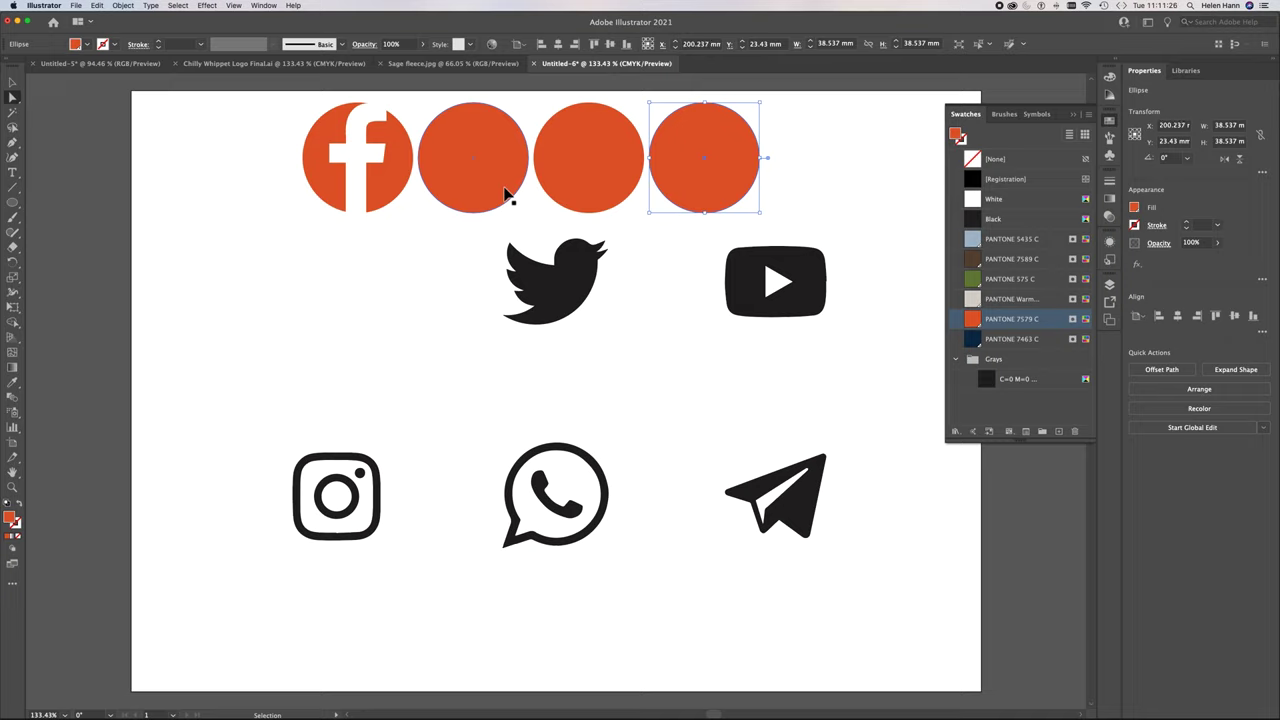
{"action": "key", "text": "super+d"}
{"action": "key", "text": "super+d"}
{"action": "key", "text": "a"}
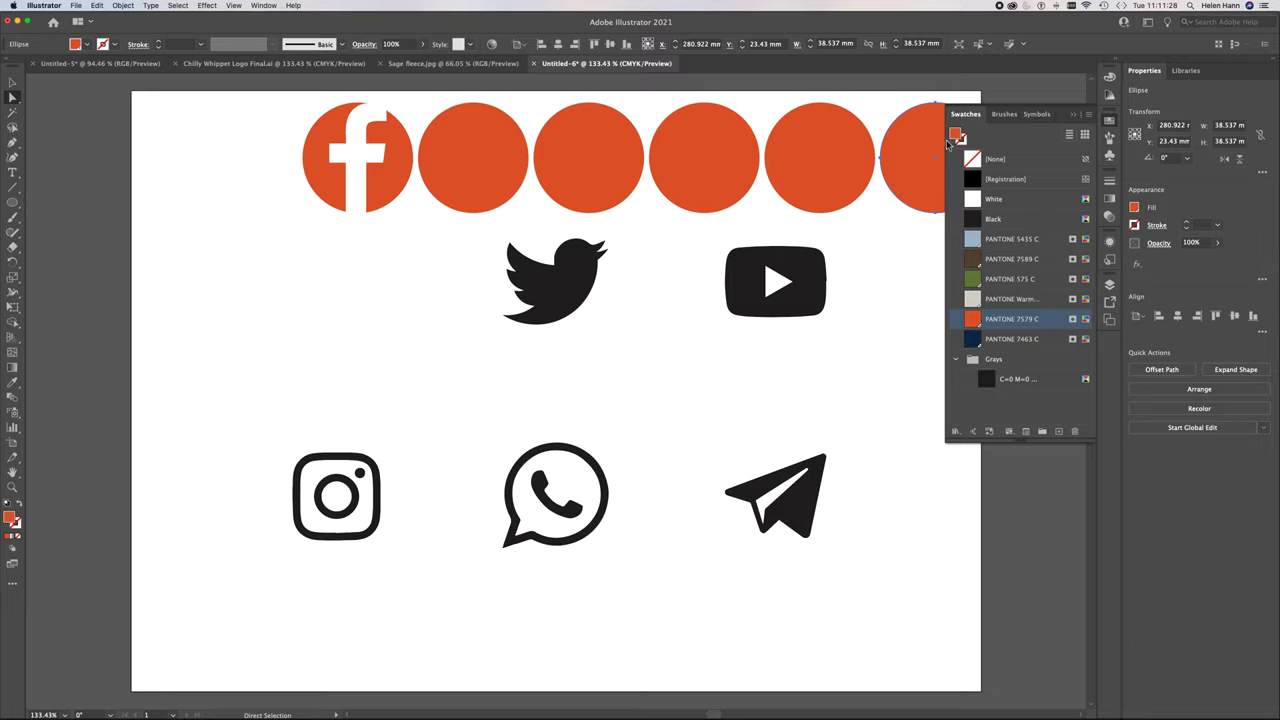
Hide the swatches, select the row of six orange circles with the Facebook icon, and move it left to about X 141.5 mm
{"action": "left_click", "coordinate": [966, 115]}
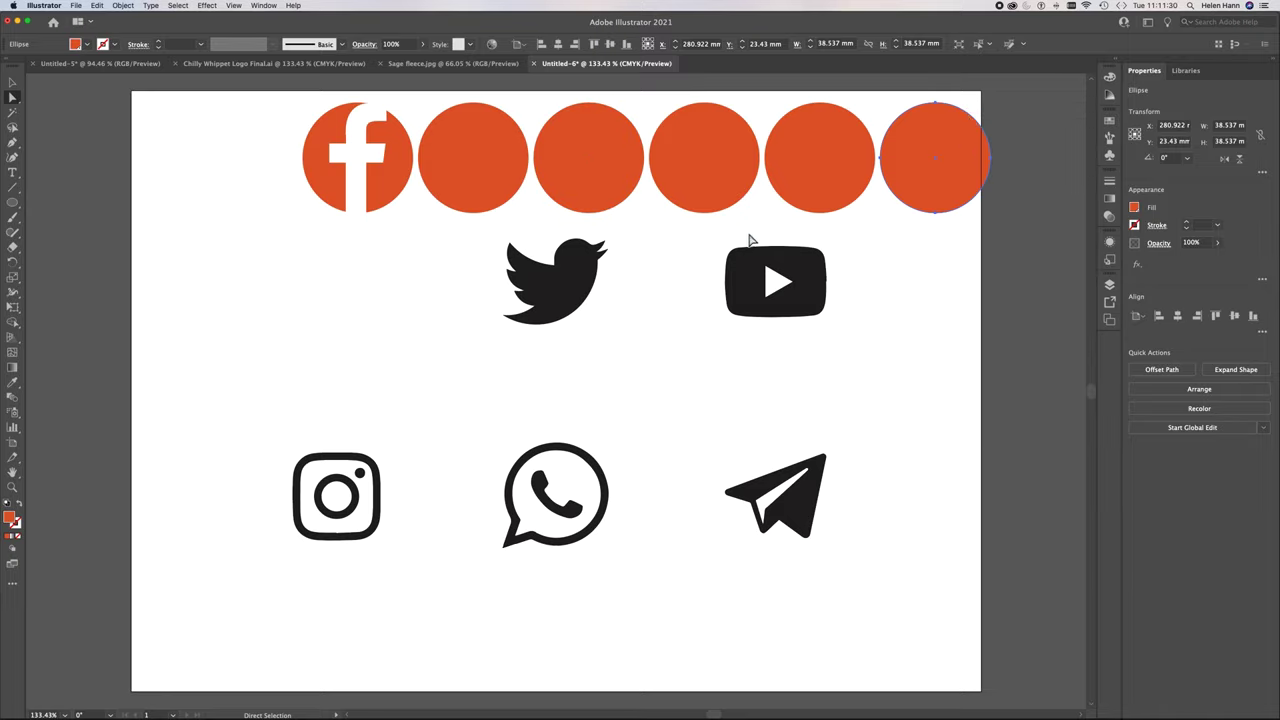
{"action": "left_click_drag", "start_coordinate": [270, 95], "coordinate": [1010, 229]}
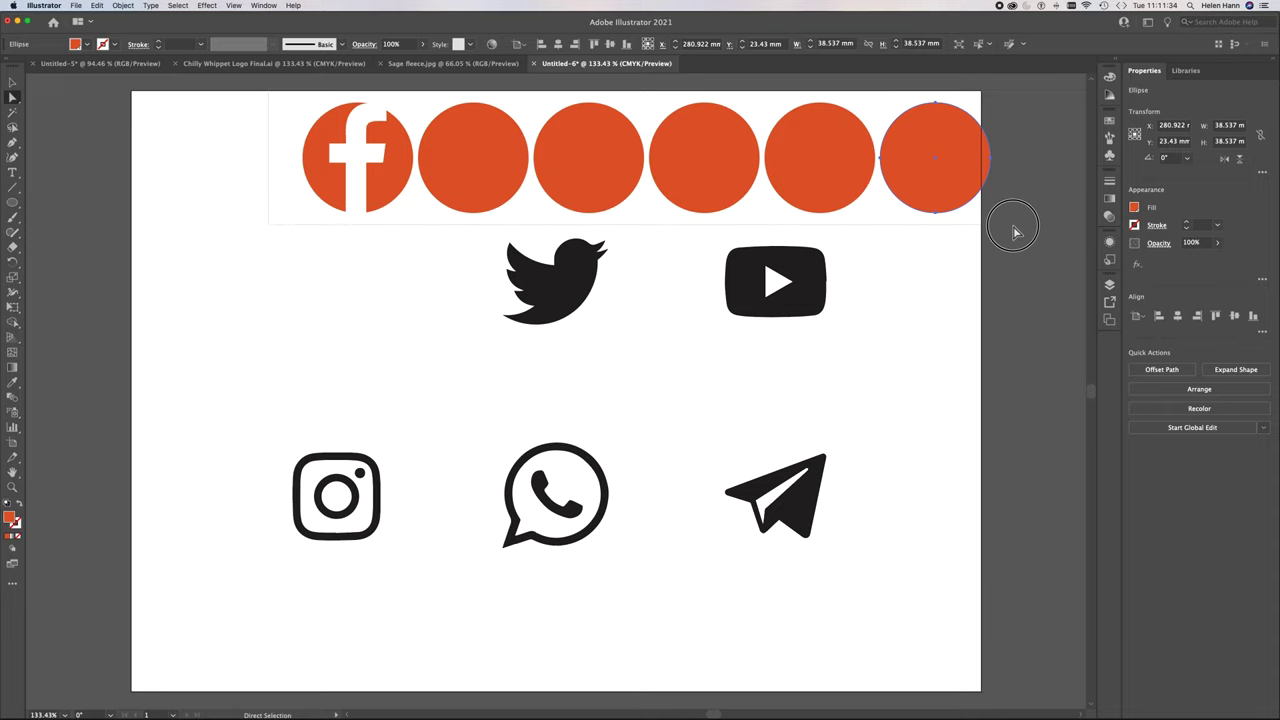
{"action": "left_click_drag", "start_coordinate": [510, 193], "coordinate": [396, 192]}
{"action": "left_click", "coordinate": [426, 334]}
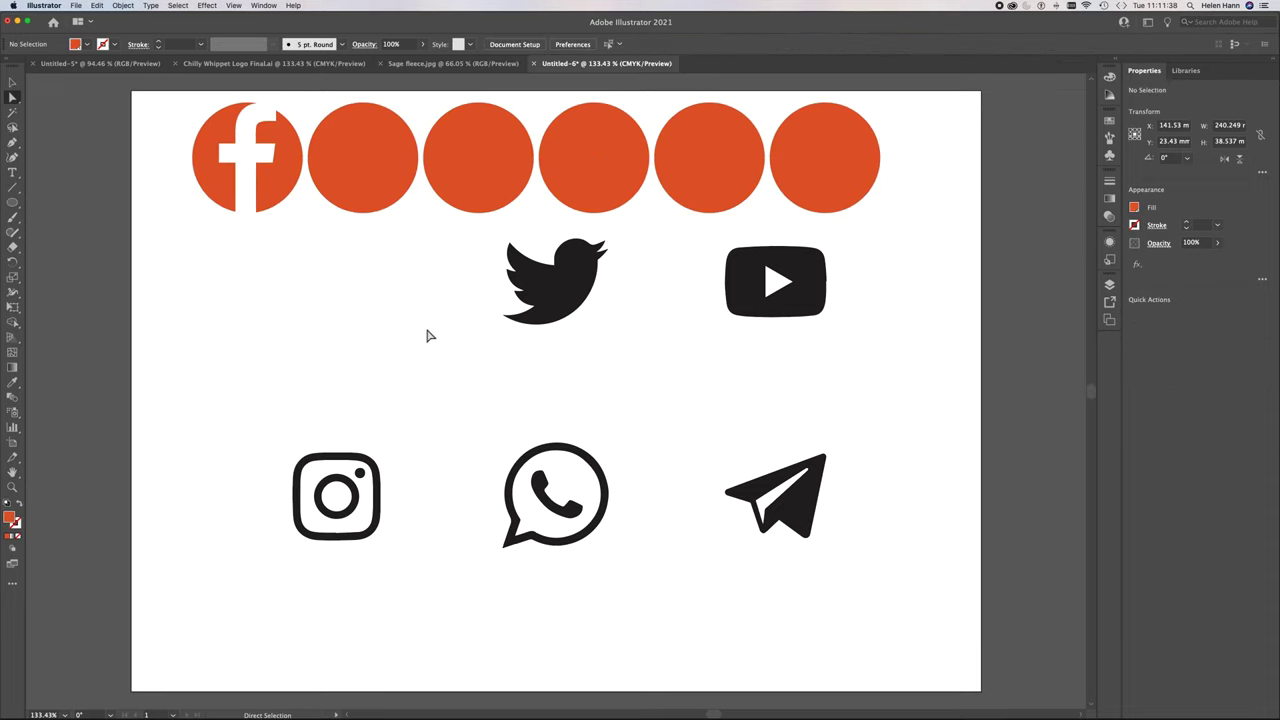
Move the Twitter bird onto the second orange circle and scale it down to about 34.2 by 28.6 mm
{"action": "left_click", "coordinate": [581, 312]}
{"action": "left_click_drag", "start_coordinate": [562, 288], "coordinate": [379, 179]}
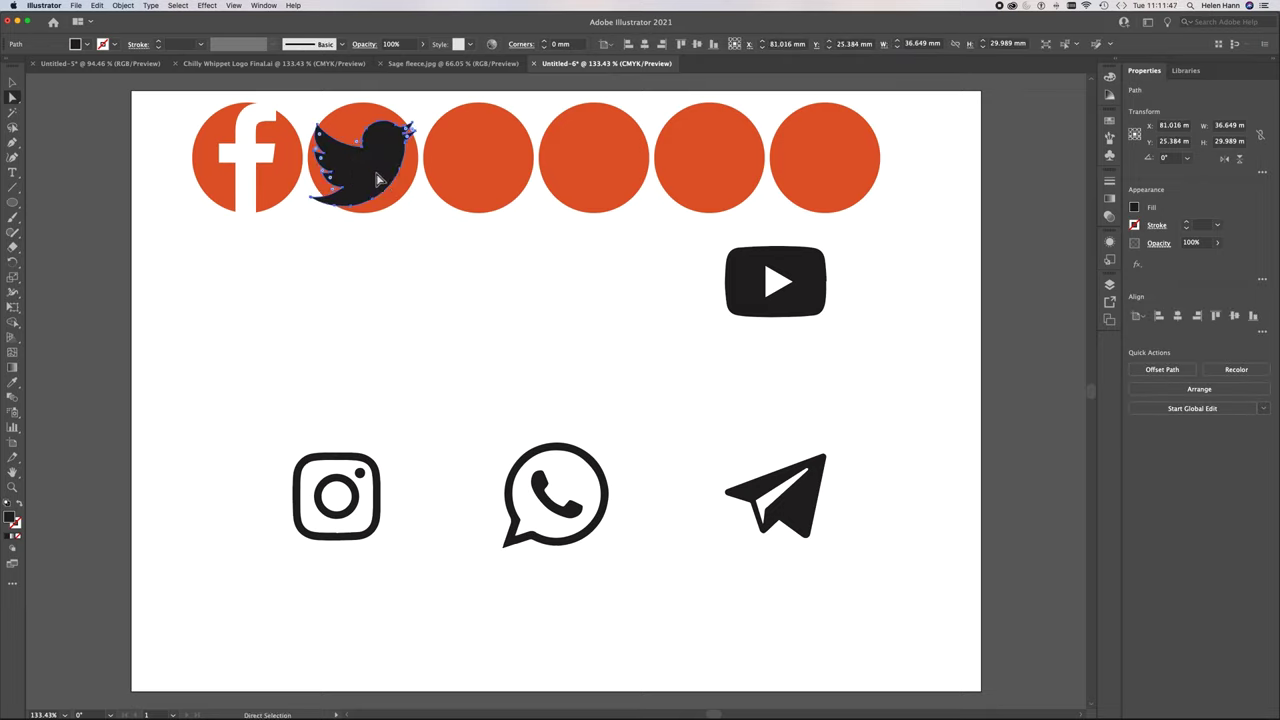
{"action": "left_click", "coordinate": [12, 83]}
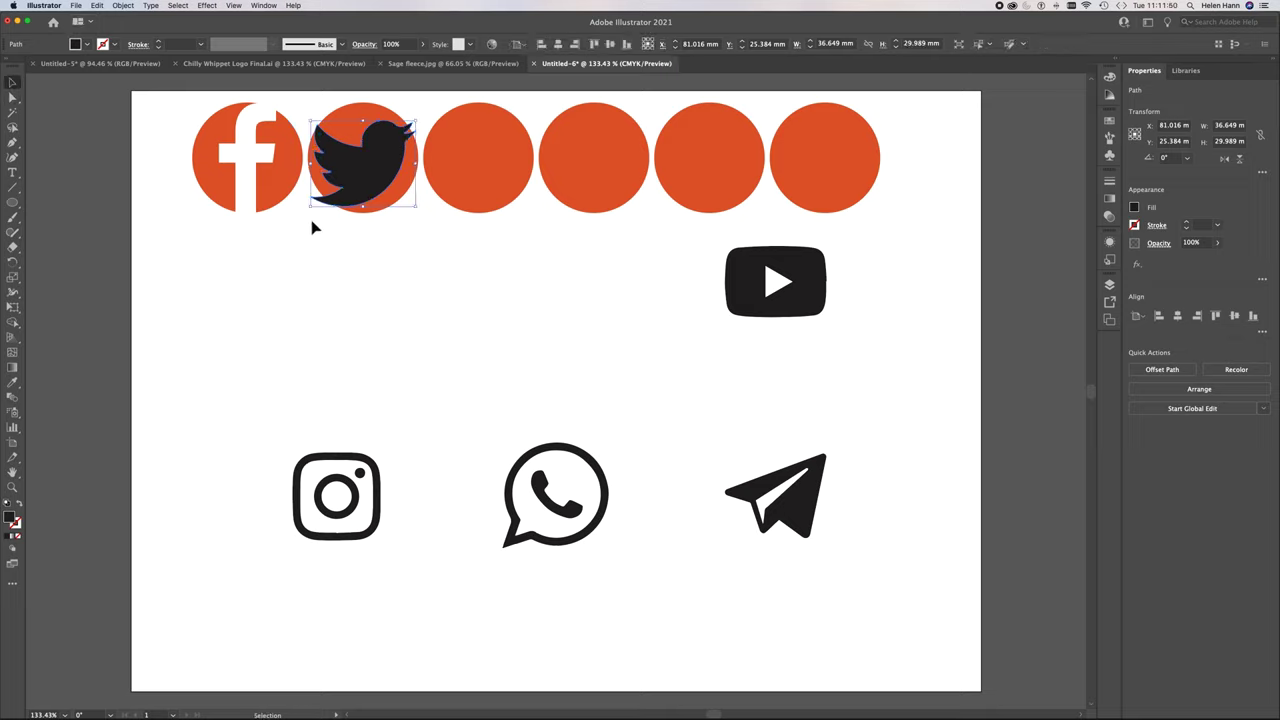
{"action": "left_click_drag", "start_coordinate": [312, 209], "coordinate": [312, 207]}
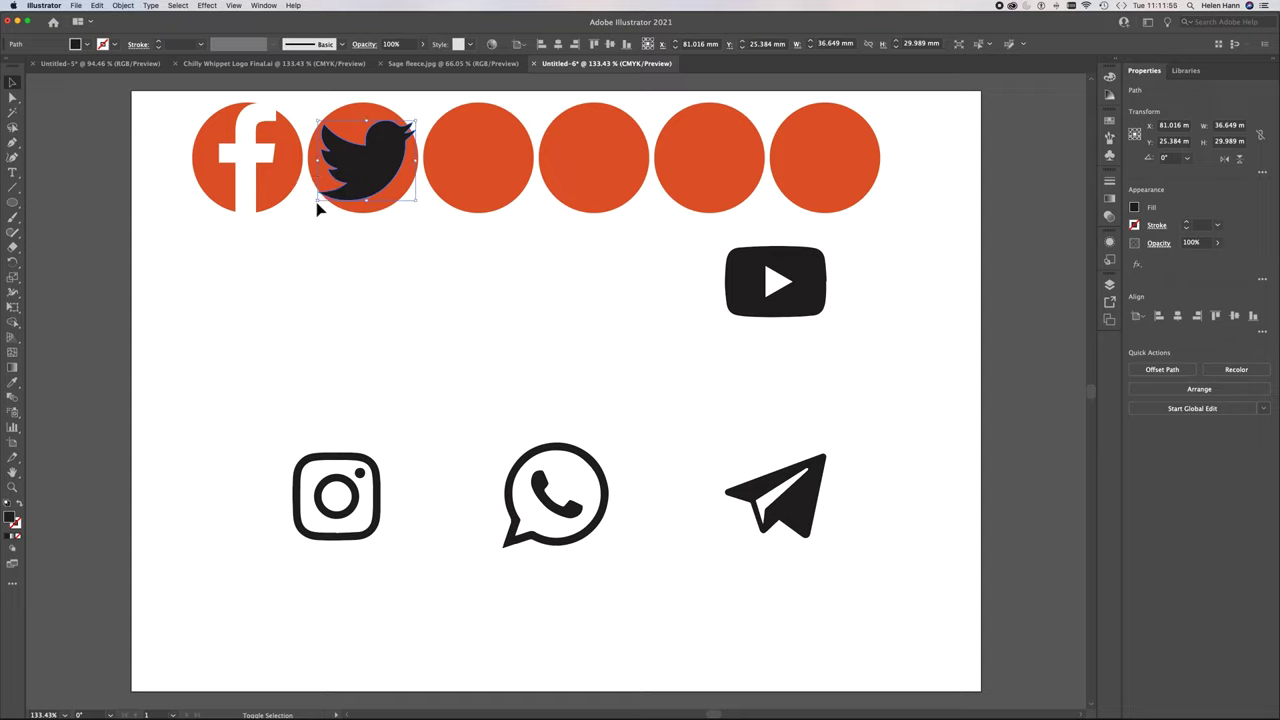
{"action": "left_click", "coordinate": [413, 128], "text": "shift"}
{"action": "left_click", "coordinate": [416, 126], "text": "shift"}
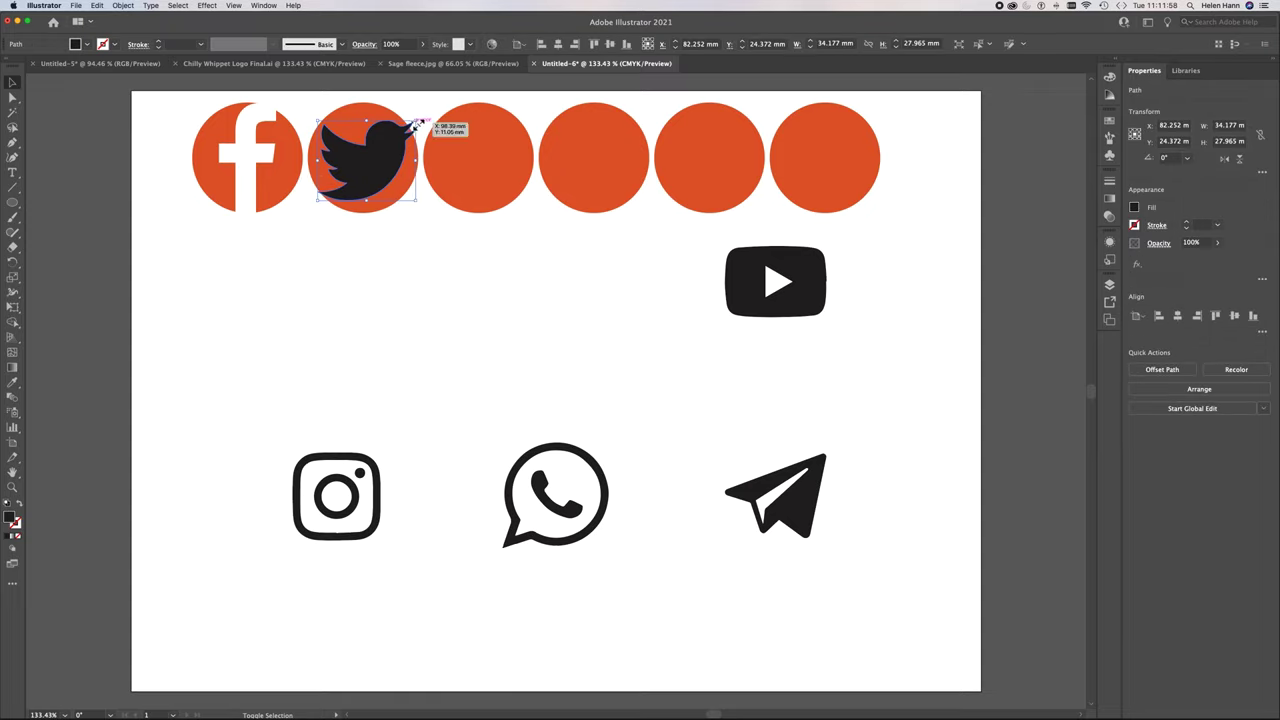
{"action": "left_click_drag", "start_coordinate": [417, 127], "coordinate": [417, 126]}
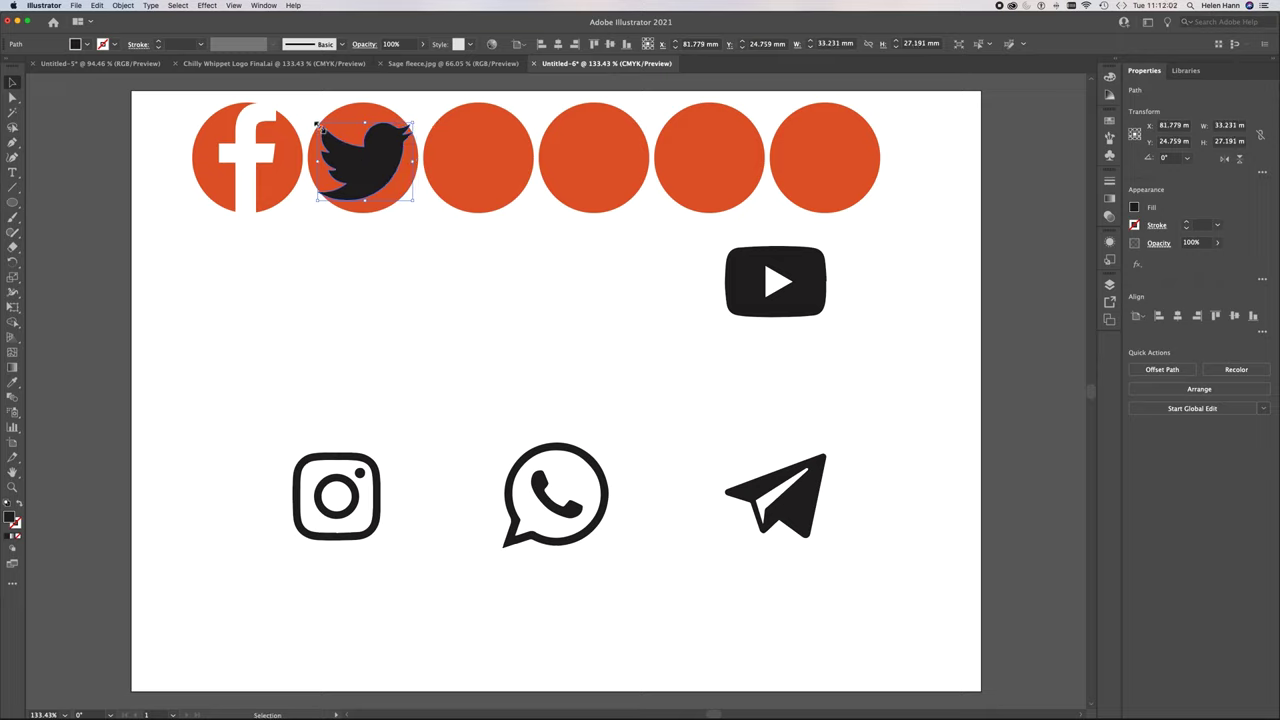
{"action": "left_click_drag", "start_coordinate": [316, 125], "coordinate": [314, 120]}
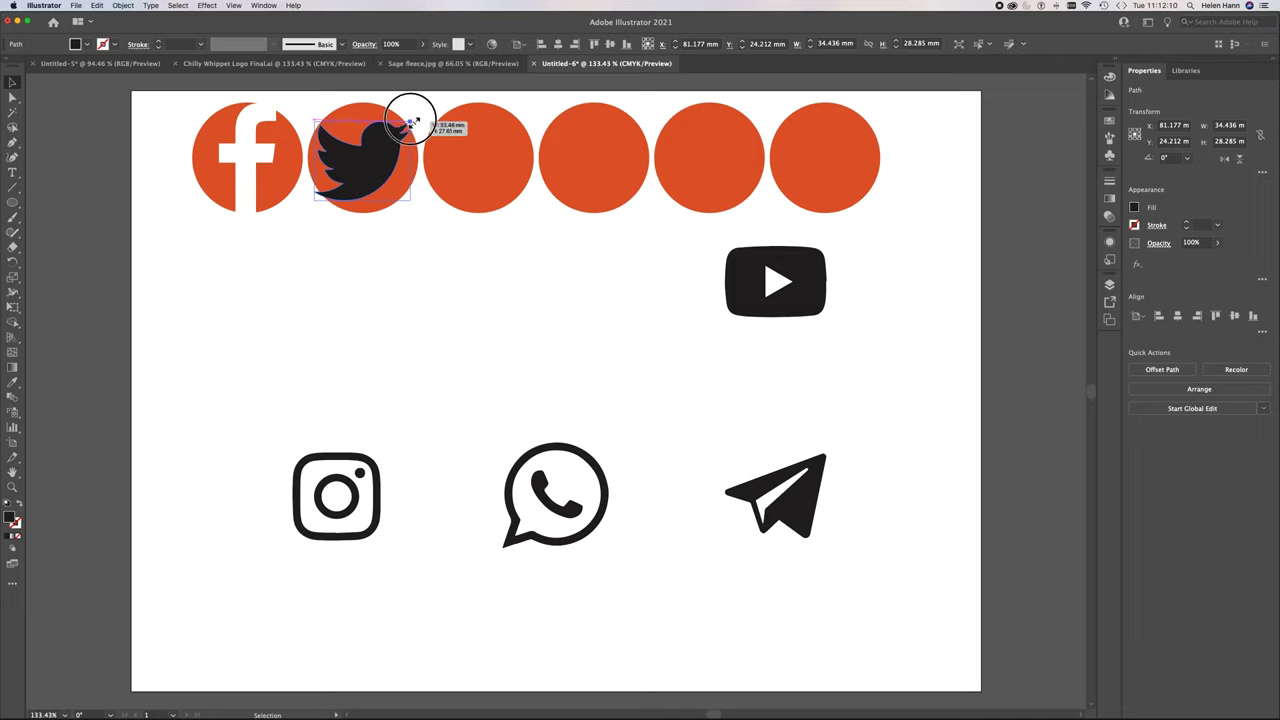
{"action": "left_click_drag", "start_coordinate": [410, 122], "coordinate": [408, 125]}
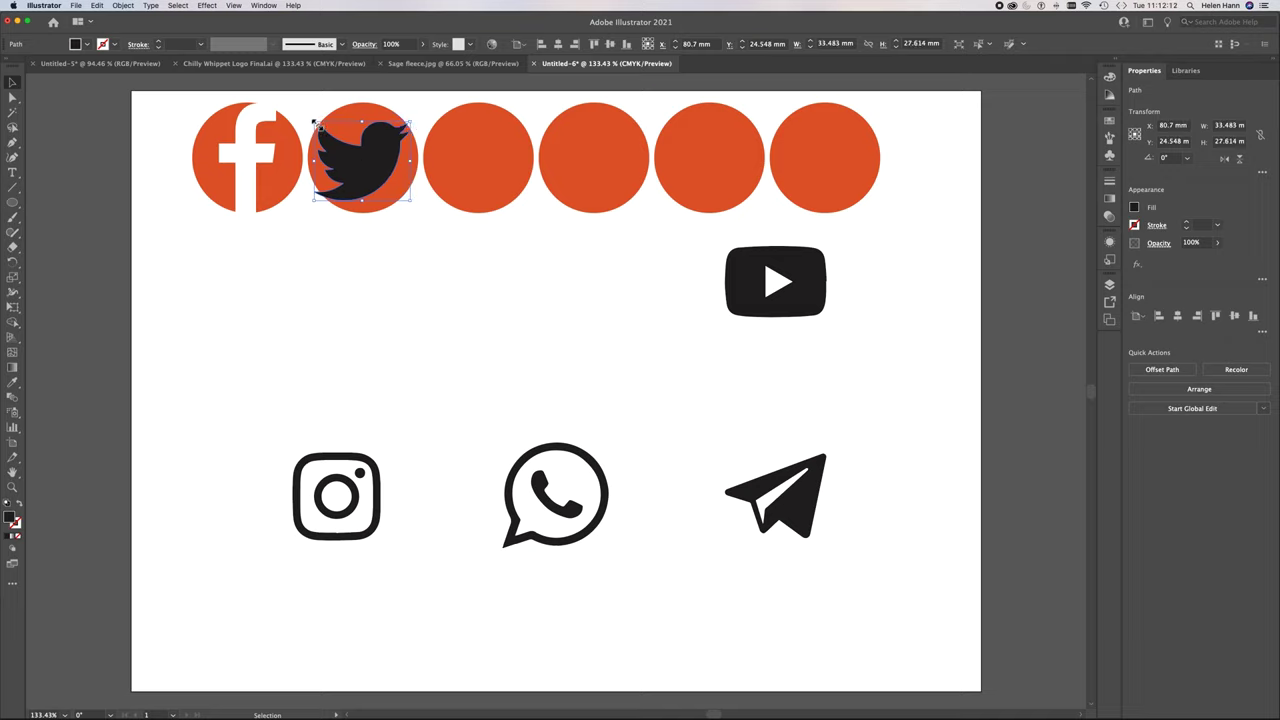
{"action": "left_click_drag", "start_coordinate": [313, 121], "coordinate": [310, 115]}
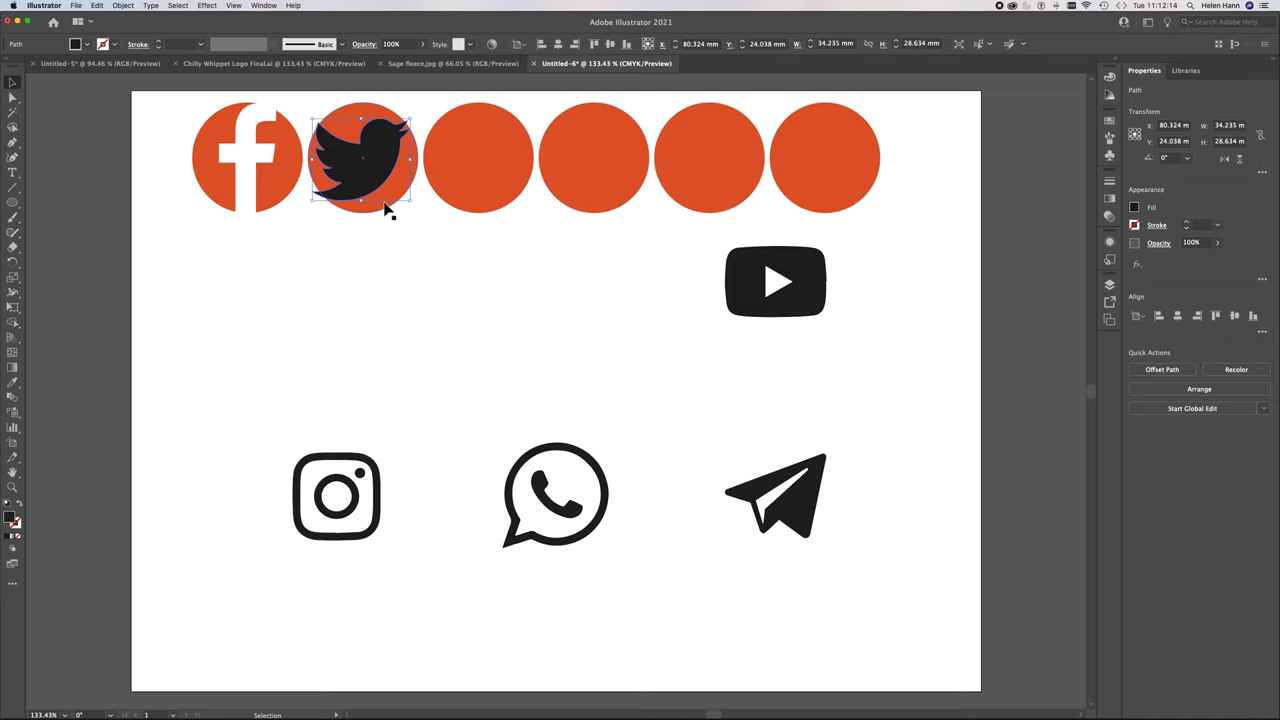
{"action": "left_click", "coordinate": [413, 258]}
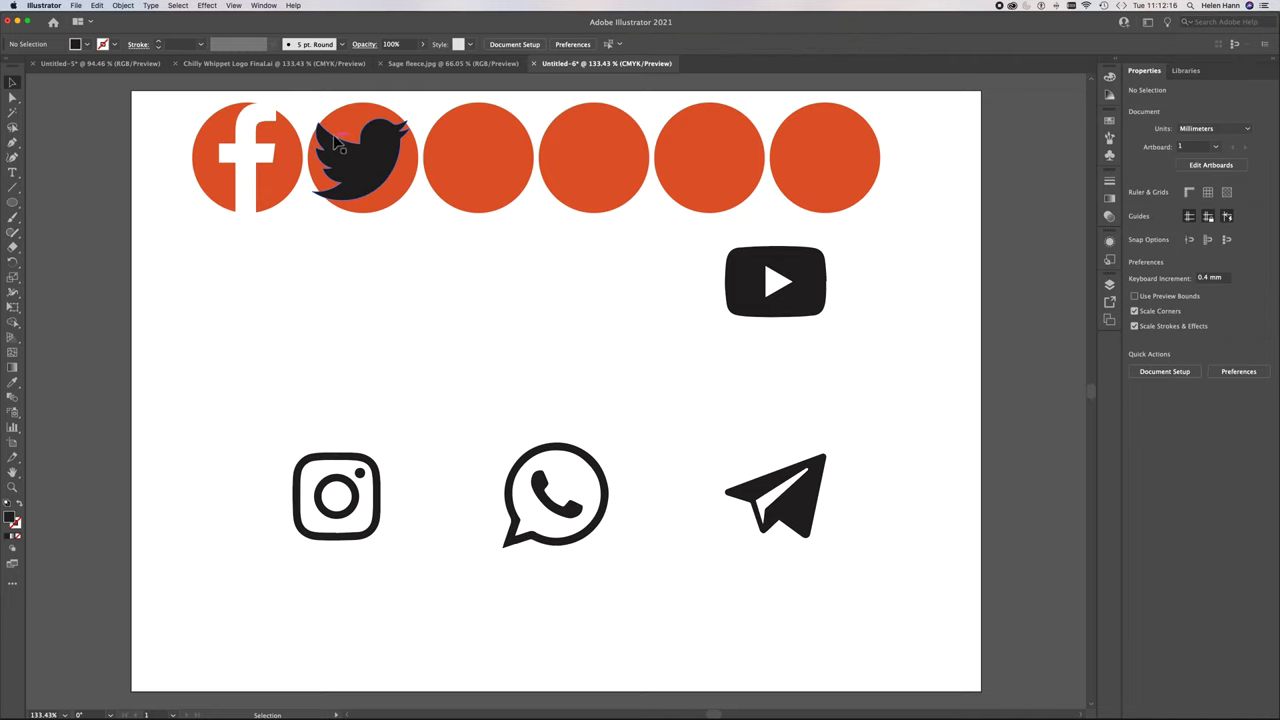
Fill the Twitter bird on the second circle with White and deselect it
{"action": "left_click", "coordinate": [390, 150]}
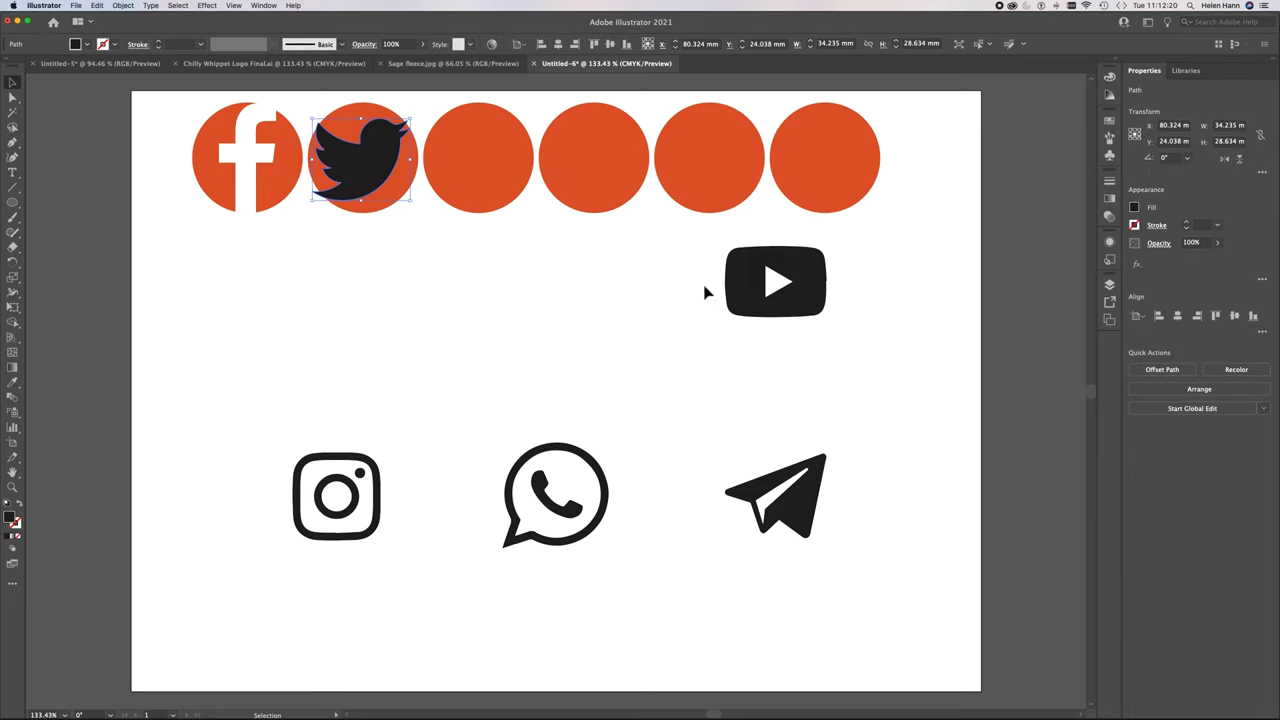
{"action": "left_click", "coordinate": [1109, 119]}
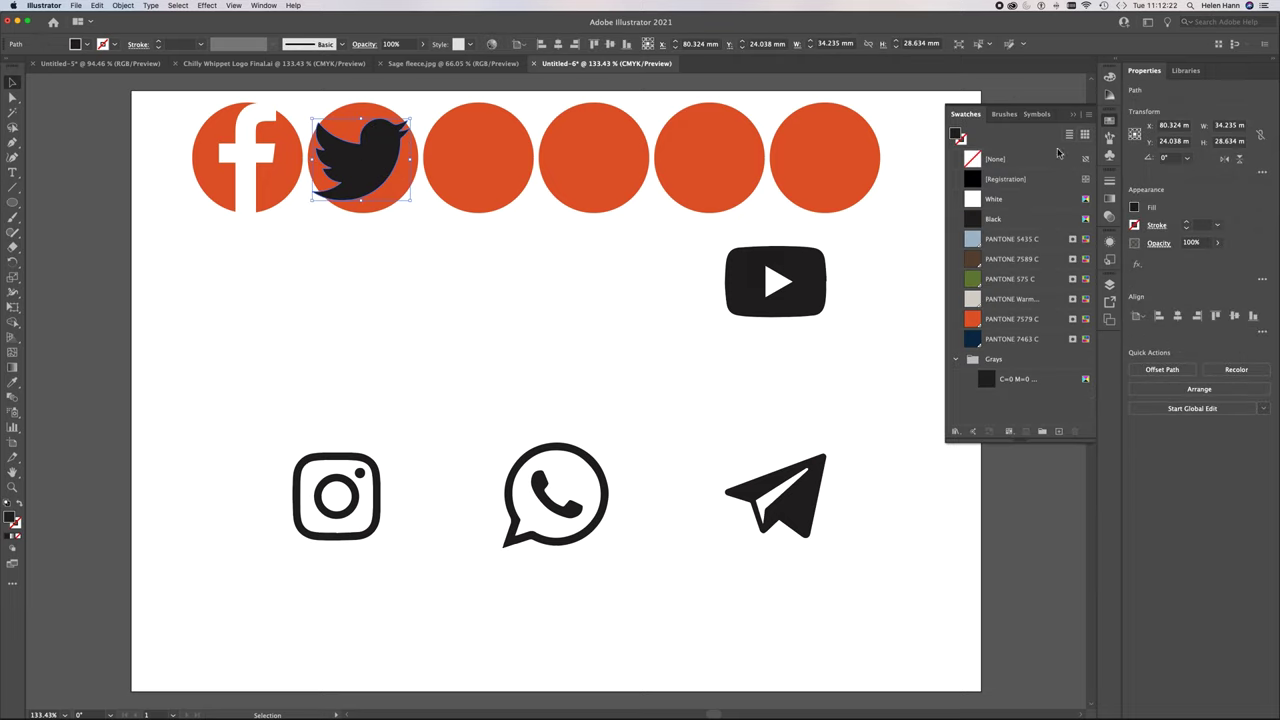
{"action": "left_click", "coordinate": [991, 202]}
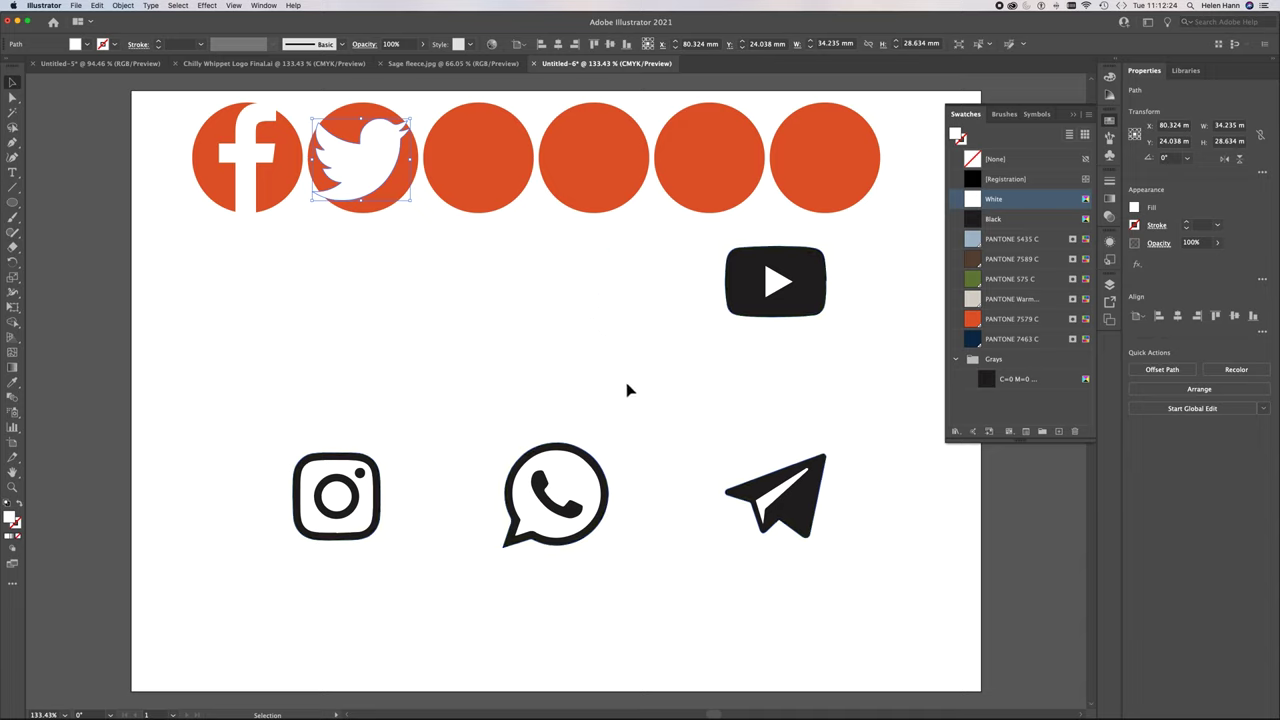
{"action": "left_click", "coordinate": [563, 297]}
{"action": "left_click", "coordinate": [672, 342]}
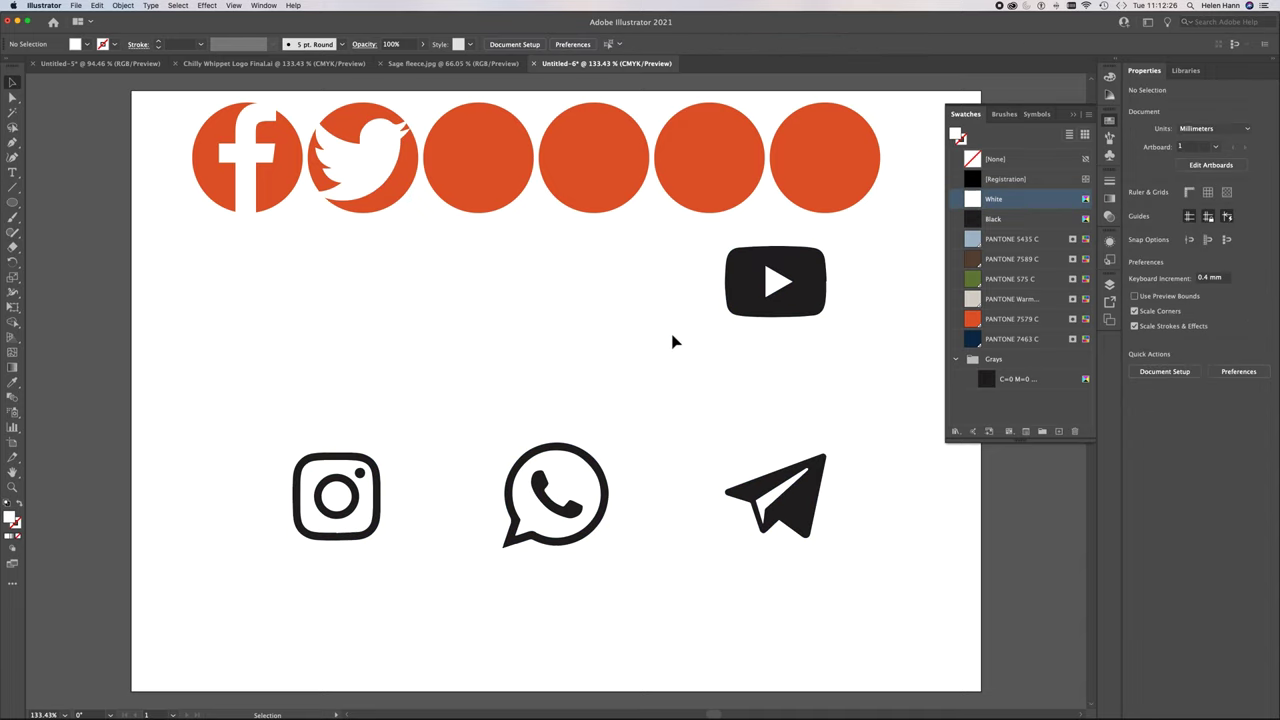
Recolour the YouTube icon, filling its play triangle with PANTONE 7579 C and its rounded body with White
{"action": "left_click", "coordinate": [757, 298]}
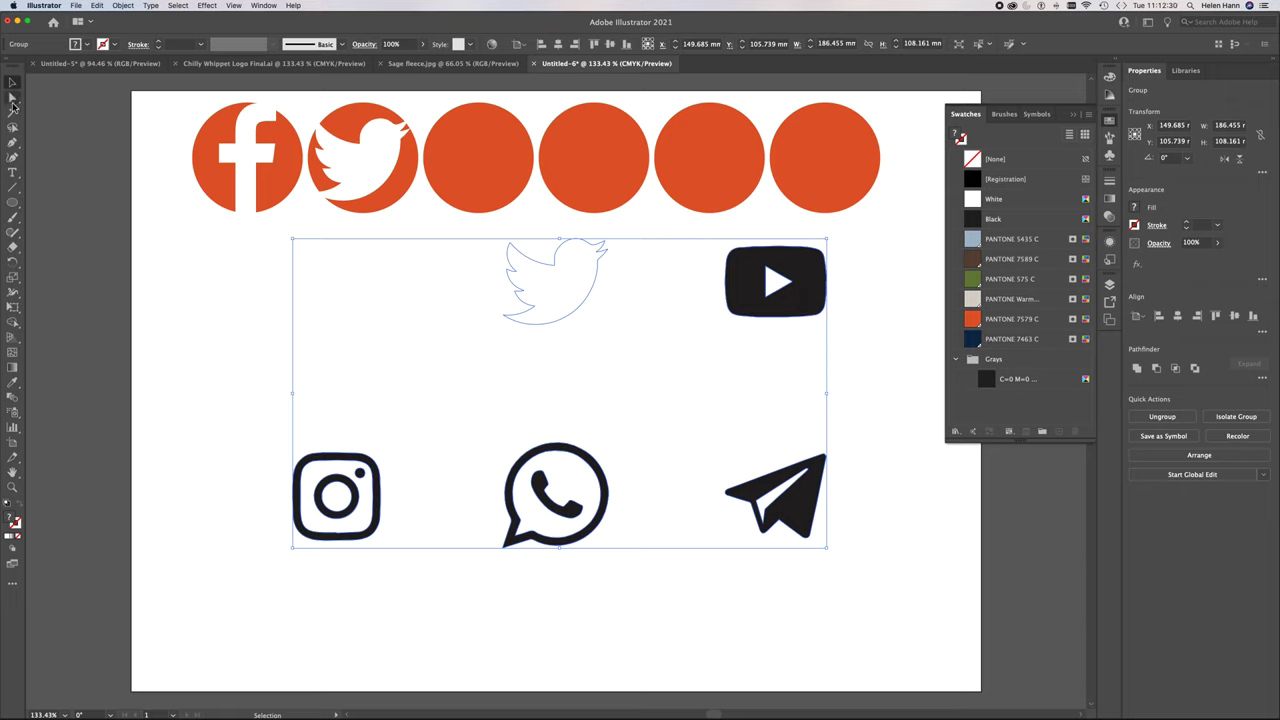
{"action": "left_click", "coordinate": [12, 97]}
{"action": "left_click", "coordinate": [831, 309]}
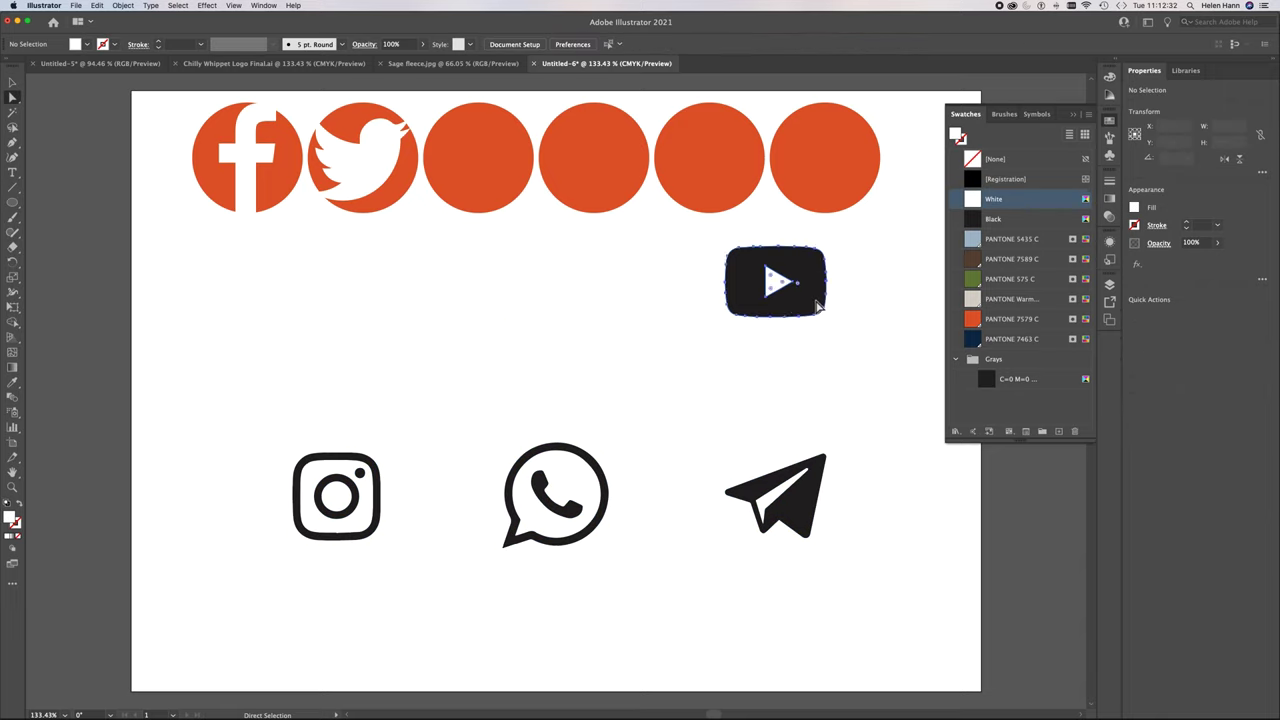
{"action": "left_click", "coordinate": [818, 305]}
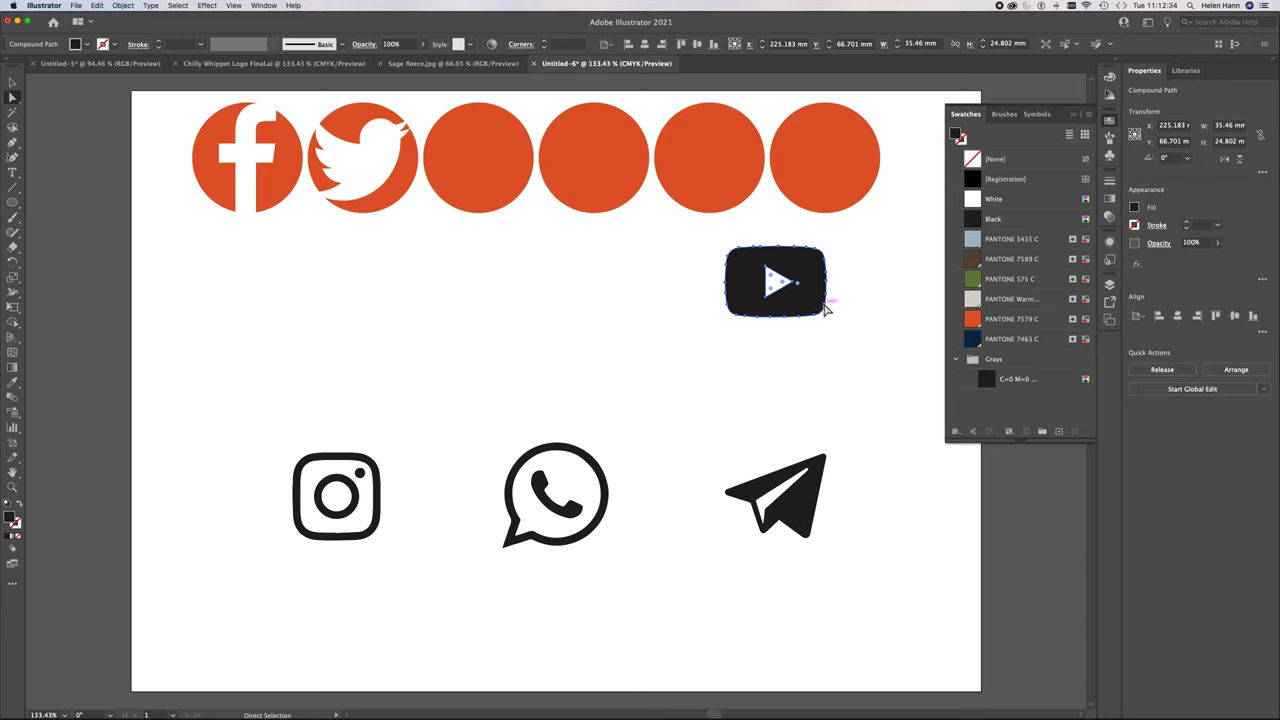
{"action": "left_click", "coordinate": [863, 303]}
{"action": "left_click", "coordinate": [778, 284]}
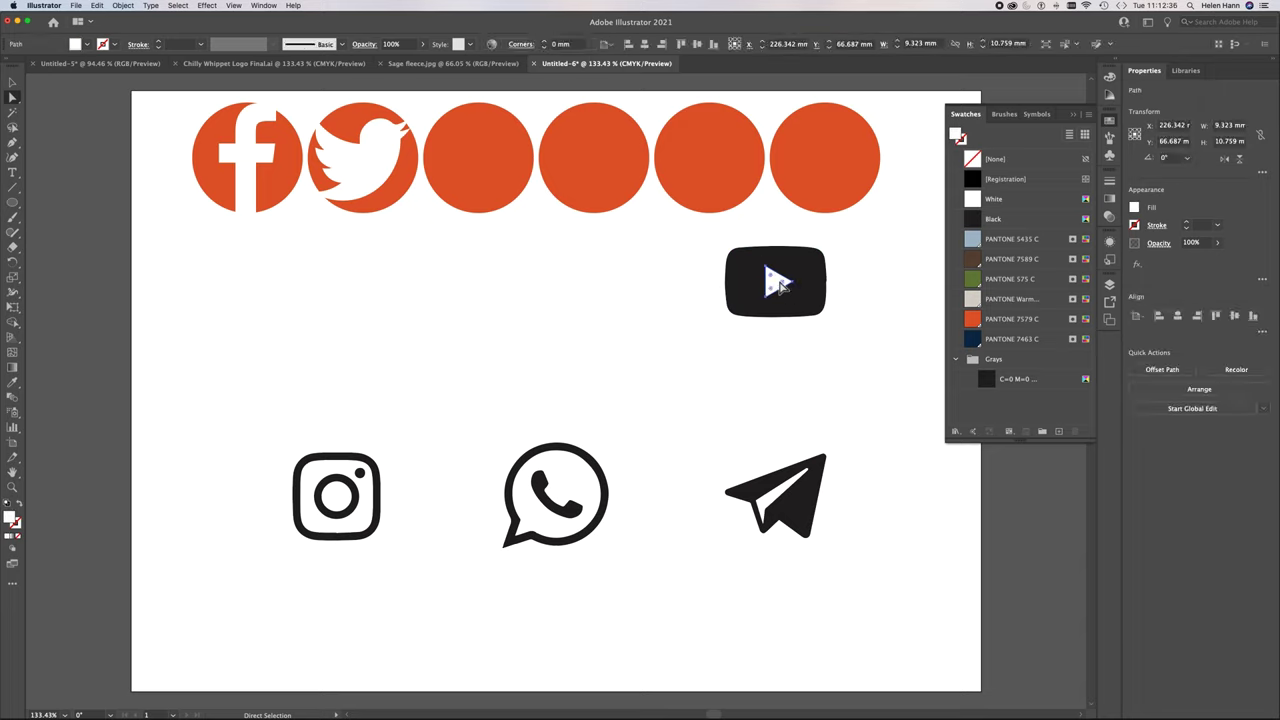
{"action": "left_click", "coordinate": [974, 322]}
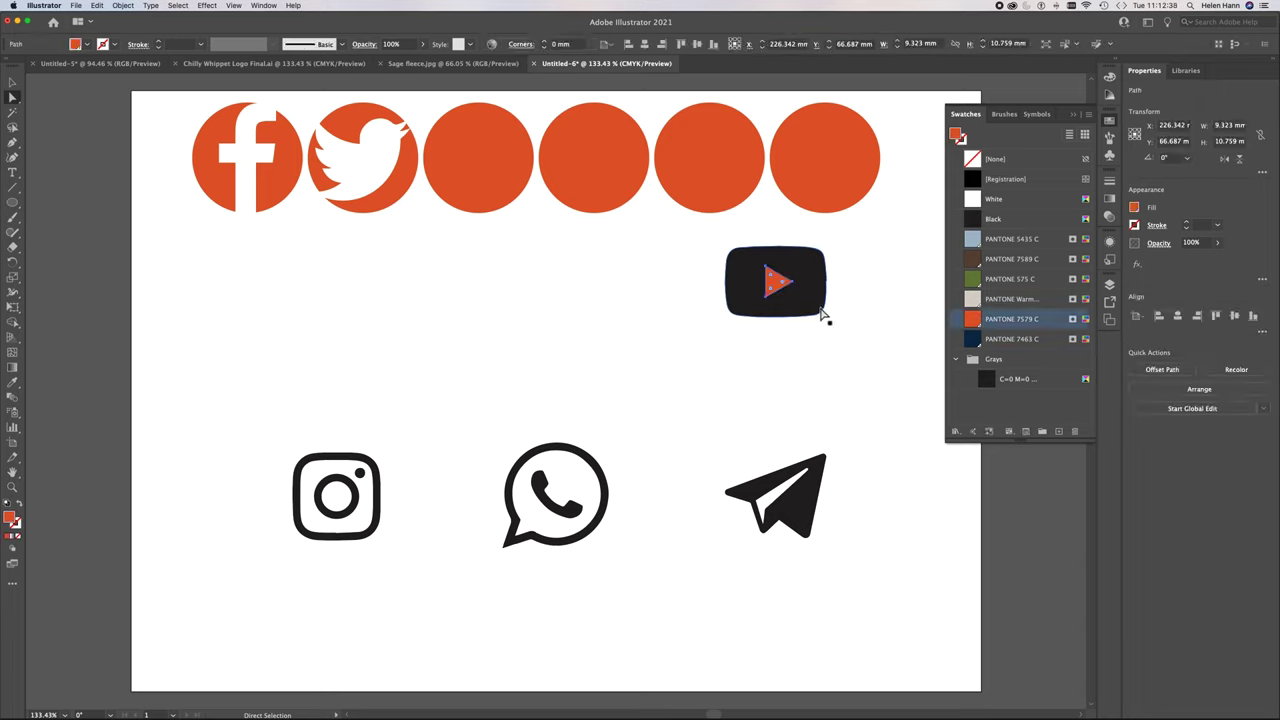
{"action": "left_click", "coordinate": [822, 313]}
{"action": "left_click", "coordinate": [986, 198]}
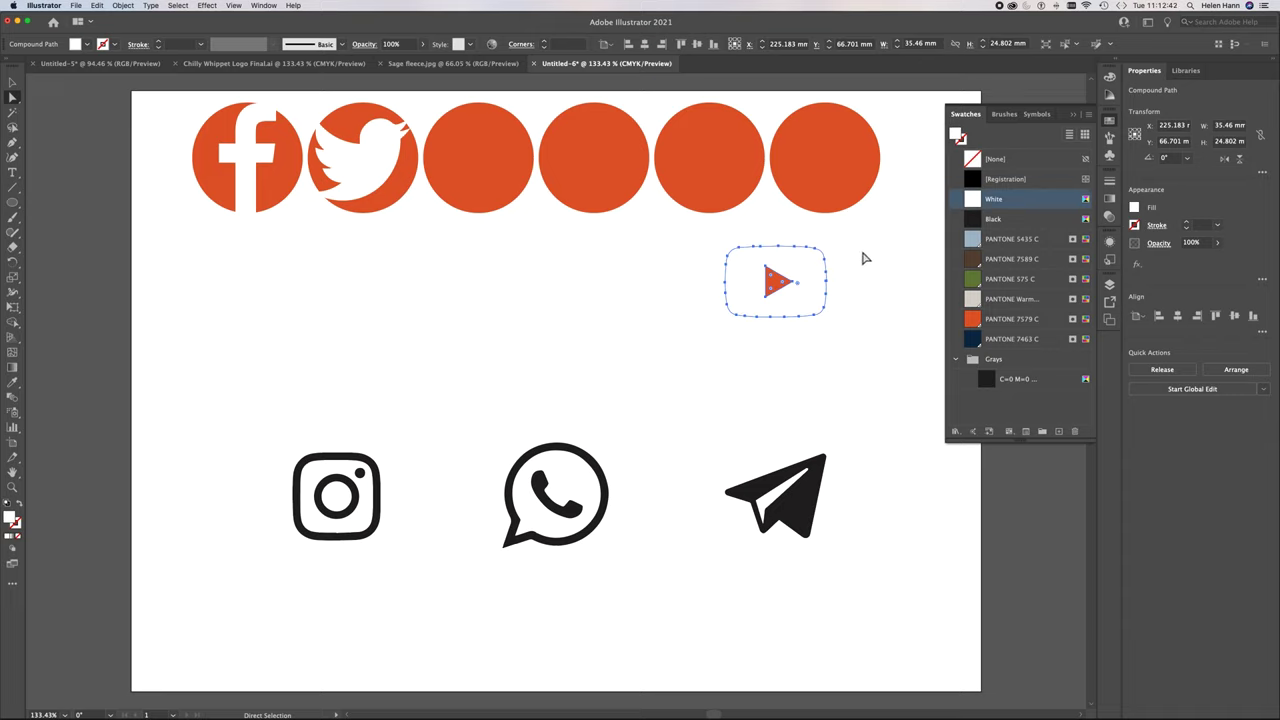
Move the YouTube body and play triangle together onto the third orange circle and adjust their size to span the circle's width
{"action": "left_click_drag", "start_coordinate": [846, 241], "coordinate": [727, 337]}
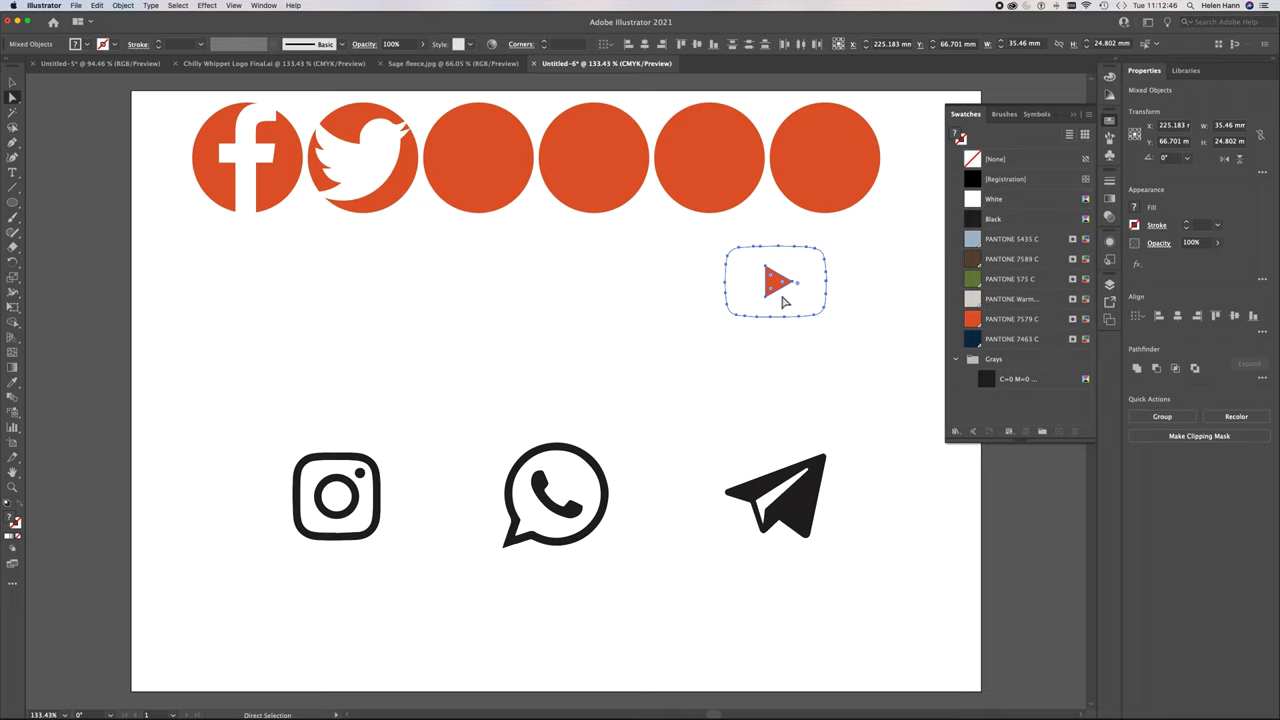
{"action": "left_click_drag", "start_coordinate": [778, 287], "coordinate": [483, 168]}
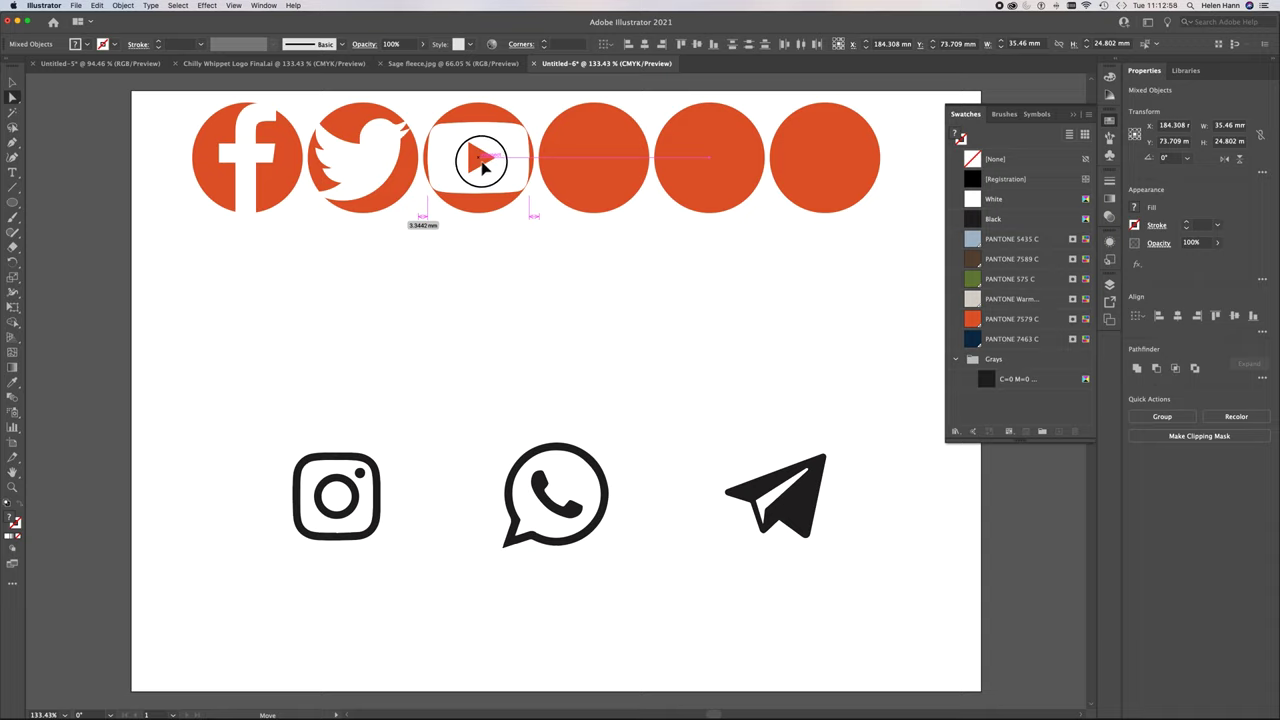
{"action": "left_click_drag", "start_coordinate": [482, 166], "coordinate": [482, 166]}
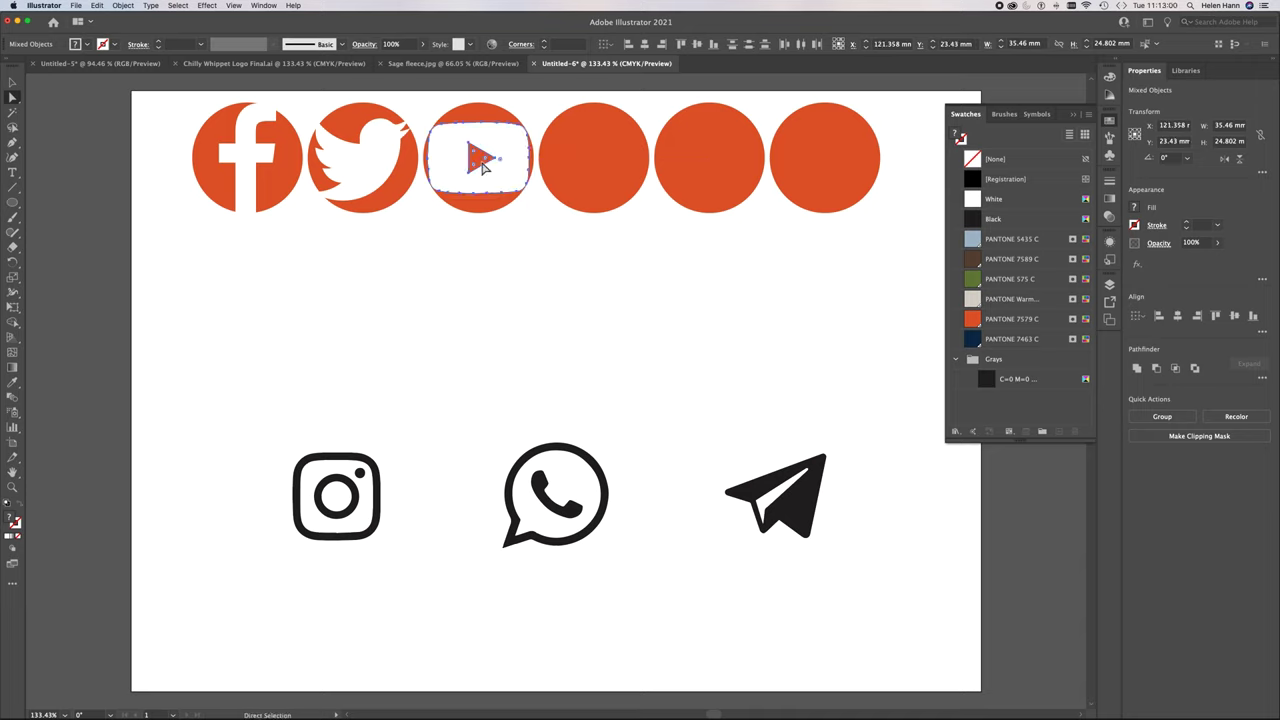
{"action": "key", "text": "v"}
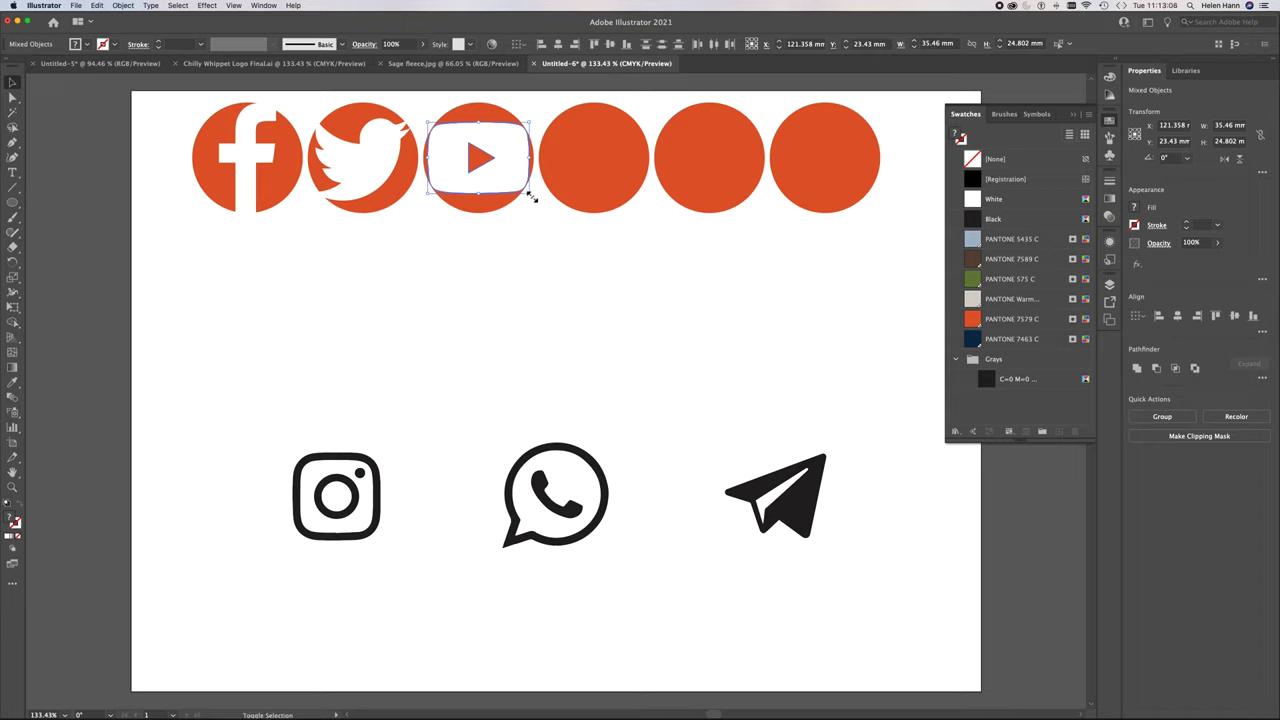
{"action": "left_click_drag", "start_coordinate": [532, 197], "coordinate": [531, 200]}
{"action": "left_click", "coordinate": [530, 241]}
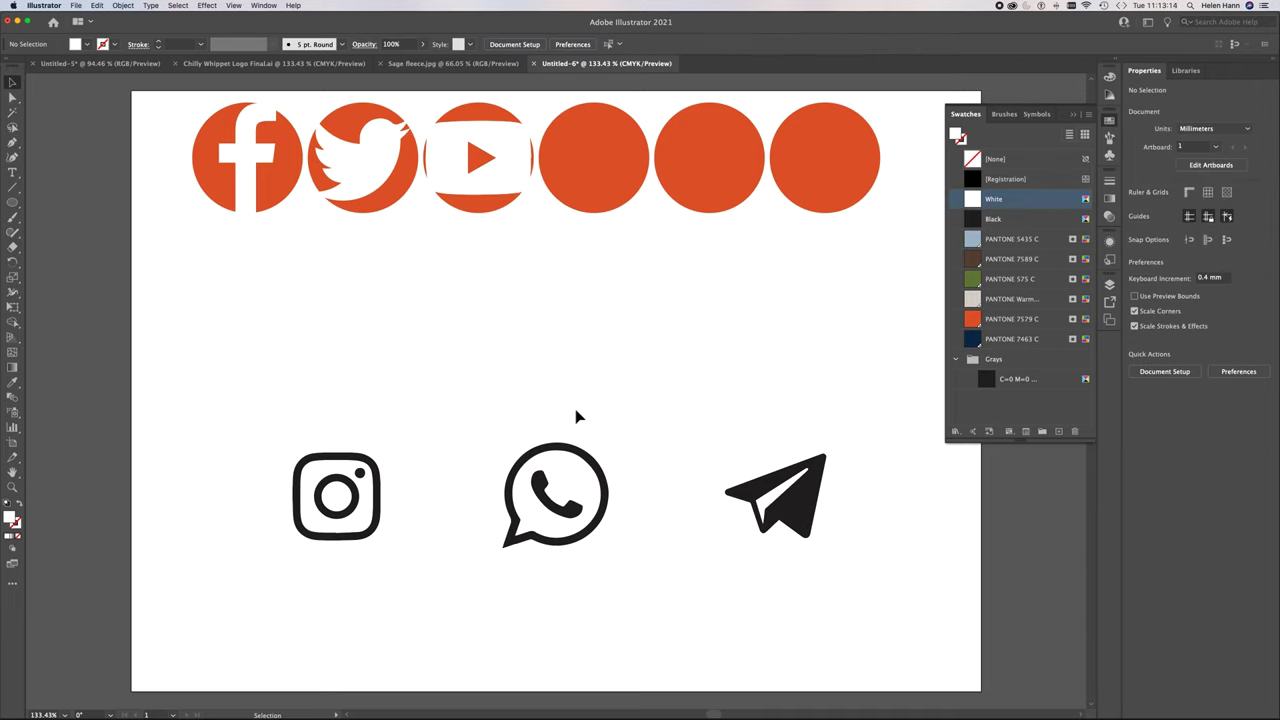
Cut the Instagram, WhatsApp and paper plane icons, paste them in front, and move them up closer to the circle row
{"action": "left_click", "coordinate": [325, 462]}
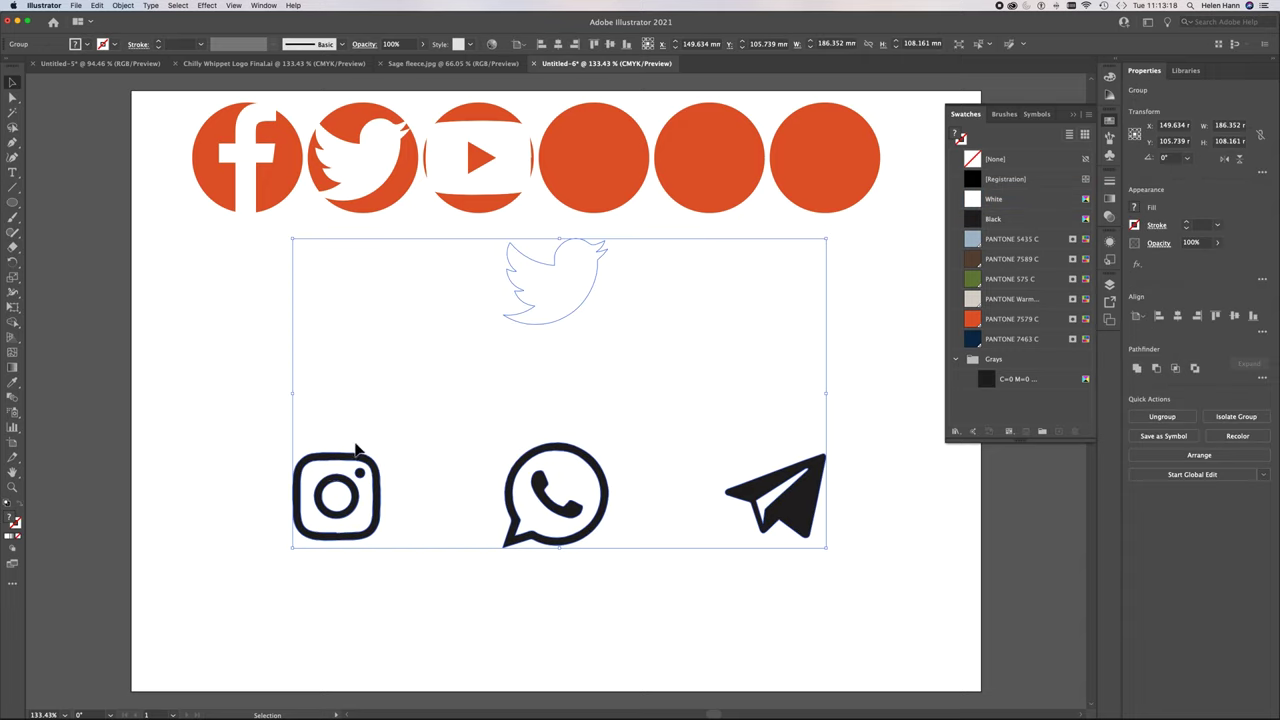
{"action": "left_click", "coordinate": [13, 97]}
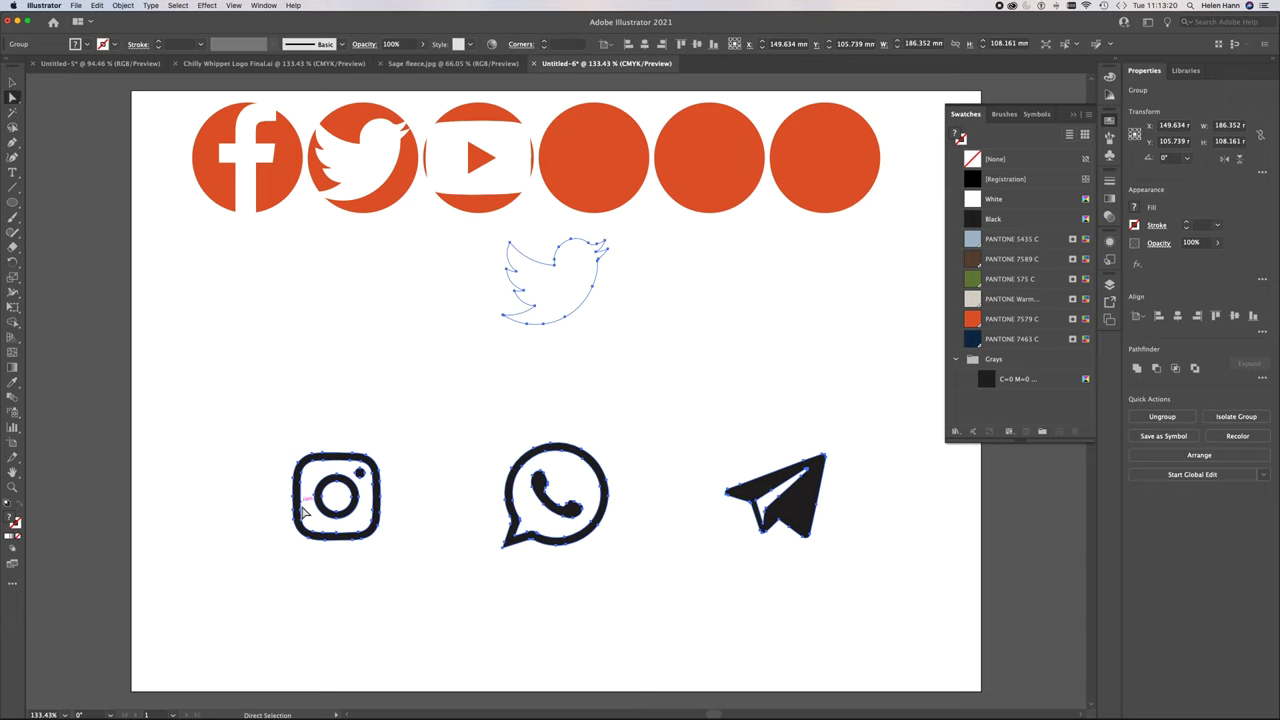
{"action": "left_click_drag", "start_coordinate": [261, 383], "coordinate": [834, 594]}
{"action": "key", "text": "super+x"}
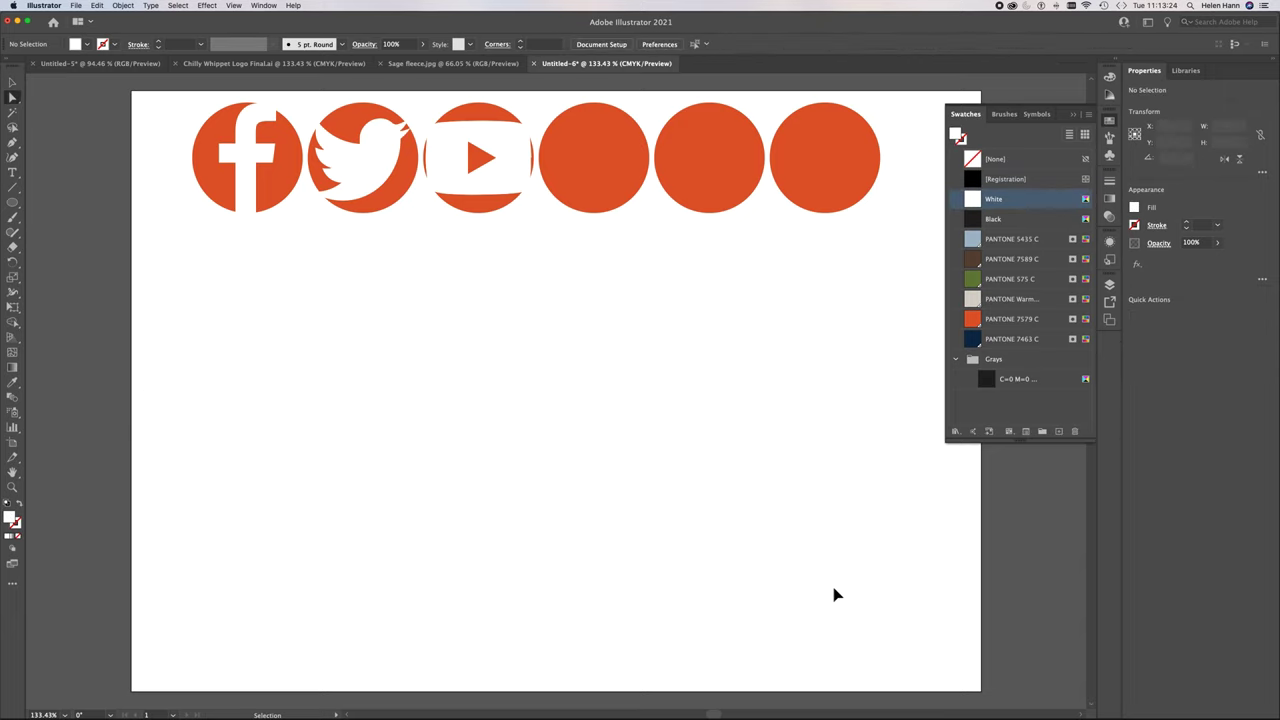
{"action": "key", "text": "super+f"}
{"action": "left_click_drag", "start_coordinate": [606, 520], "coordinate": [607, 418]}
{"action": "left_click_drag", "start_coordinate": [158, 372], "coordinate": [278, 455]}
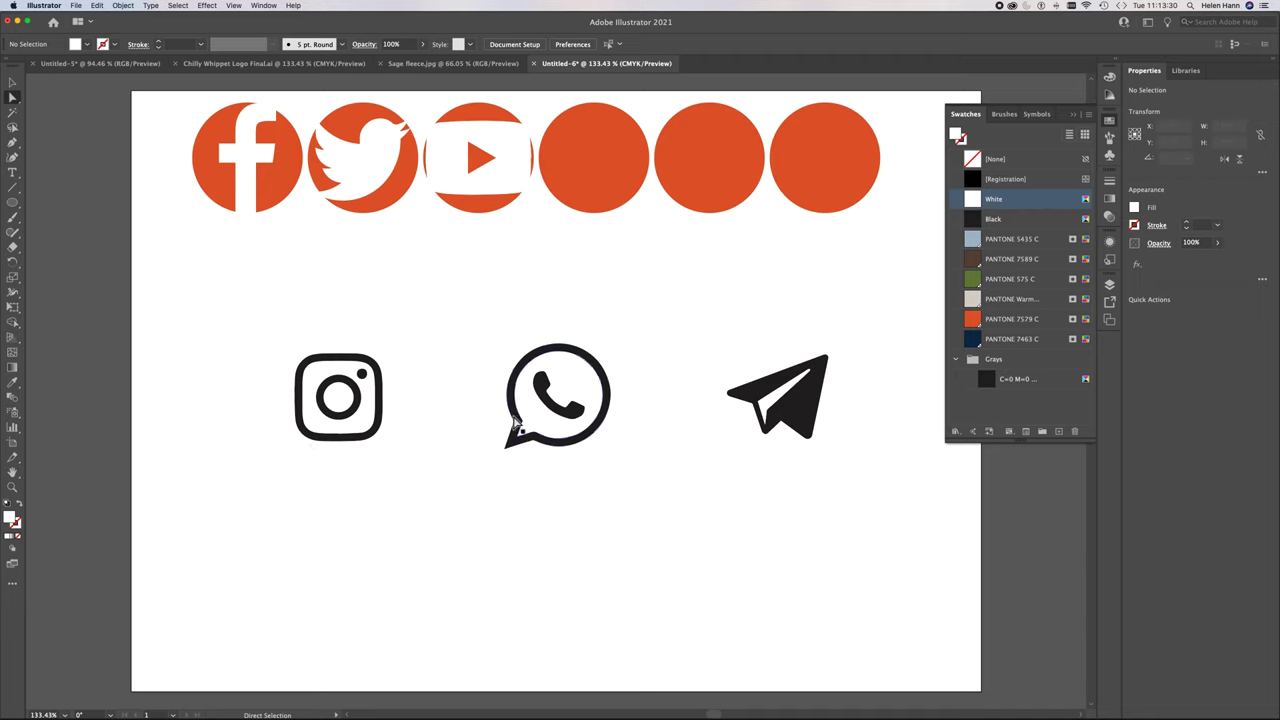
Directly select the Instagram icon's outer frame together with its small dot
{"action": "left_click", "coordinate": [380, 406]}
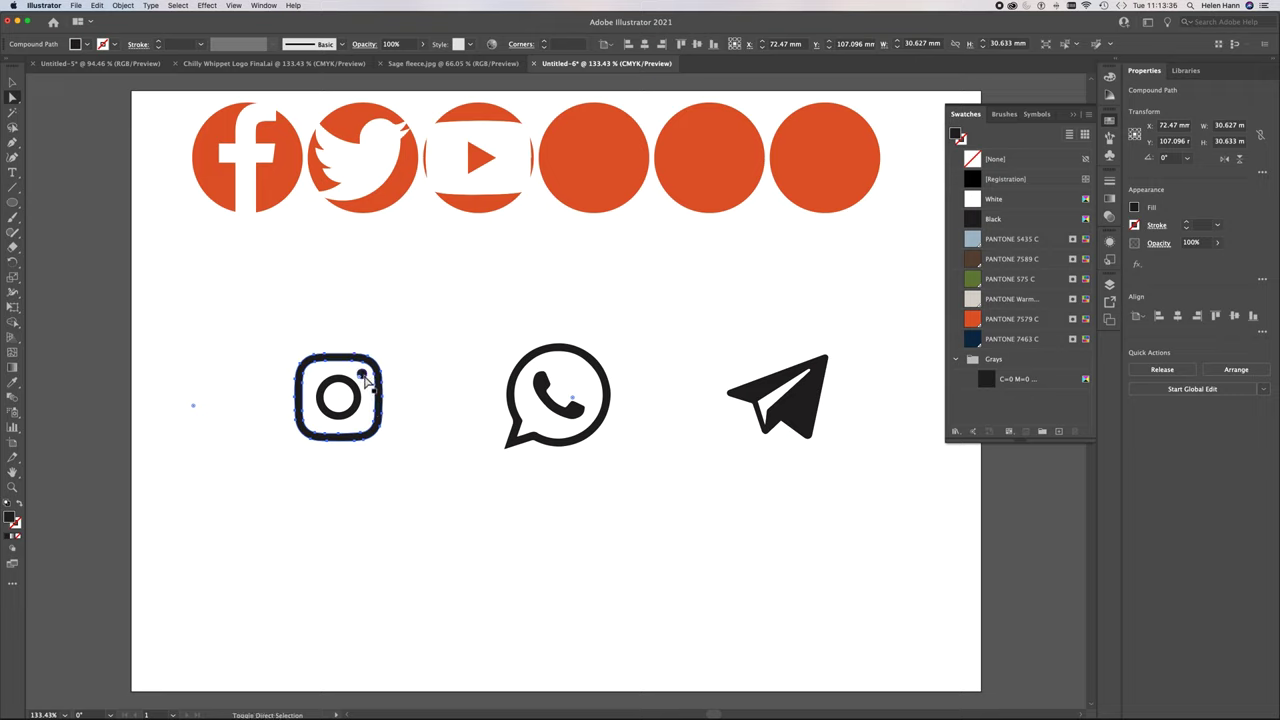
{"action": "left_click", "coordinate": [363, 376], "text": "shift"}
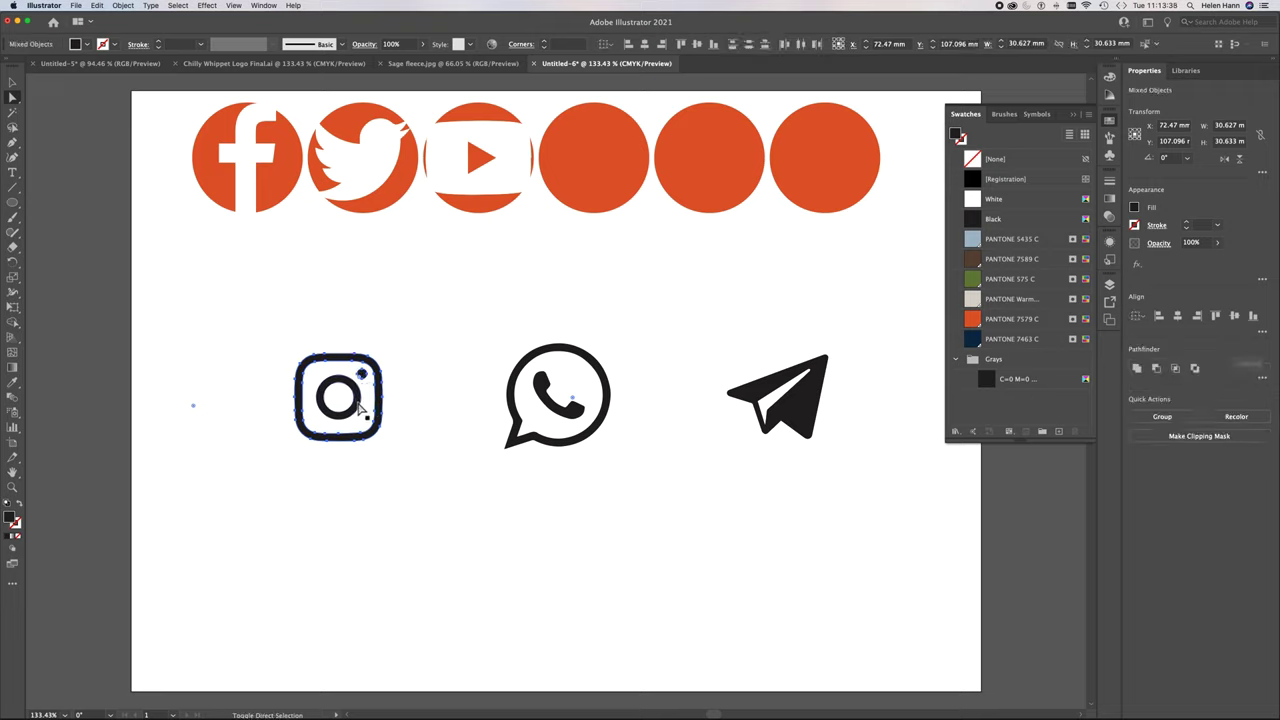
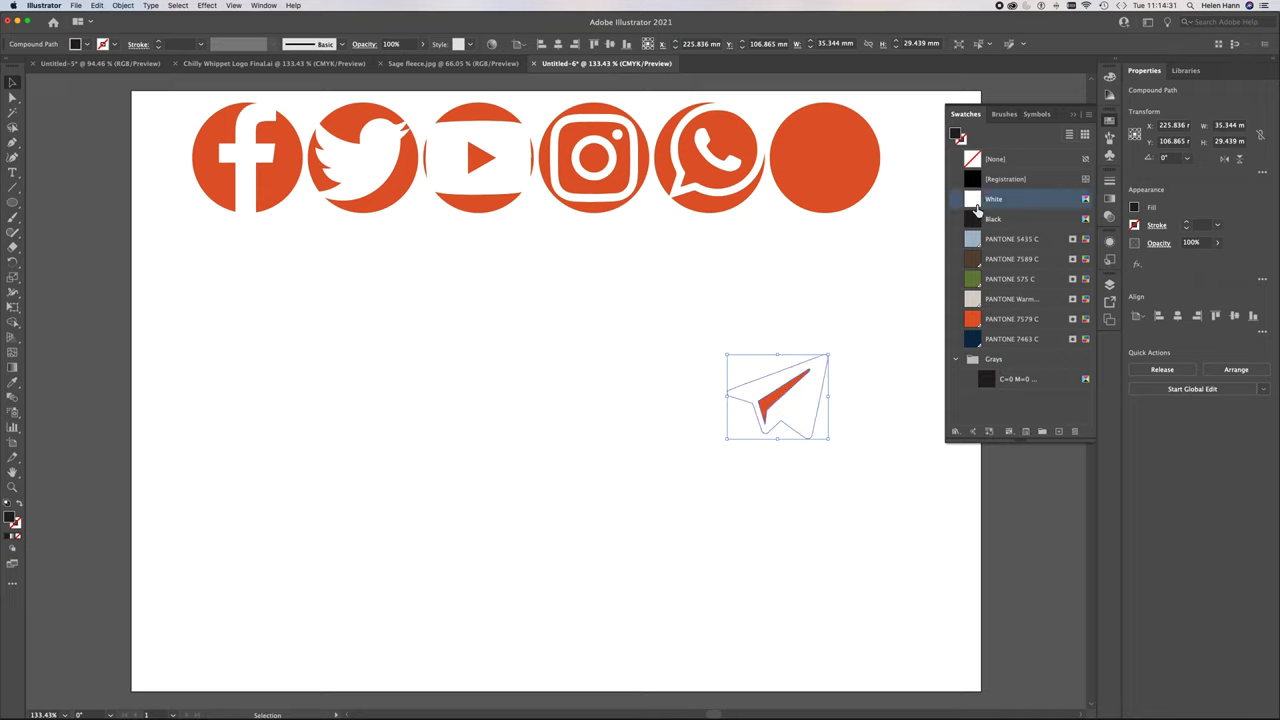
Move the white paper plane and its orange inner fold together onto the sixth circle and fit them within it
{"action": "left_click_drag", "start_coordinate": [890, 315], "coordinate": [716, 448]}
{"action": "left_click_drag", "start_coordinate": [805, 425], "coordinate": [872, 211]}
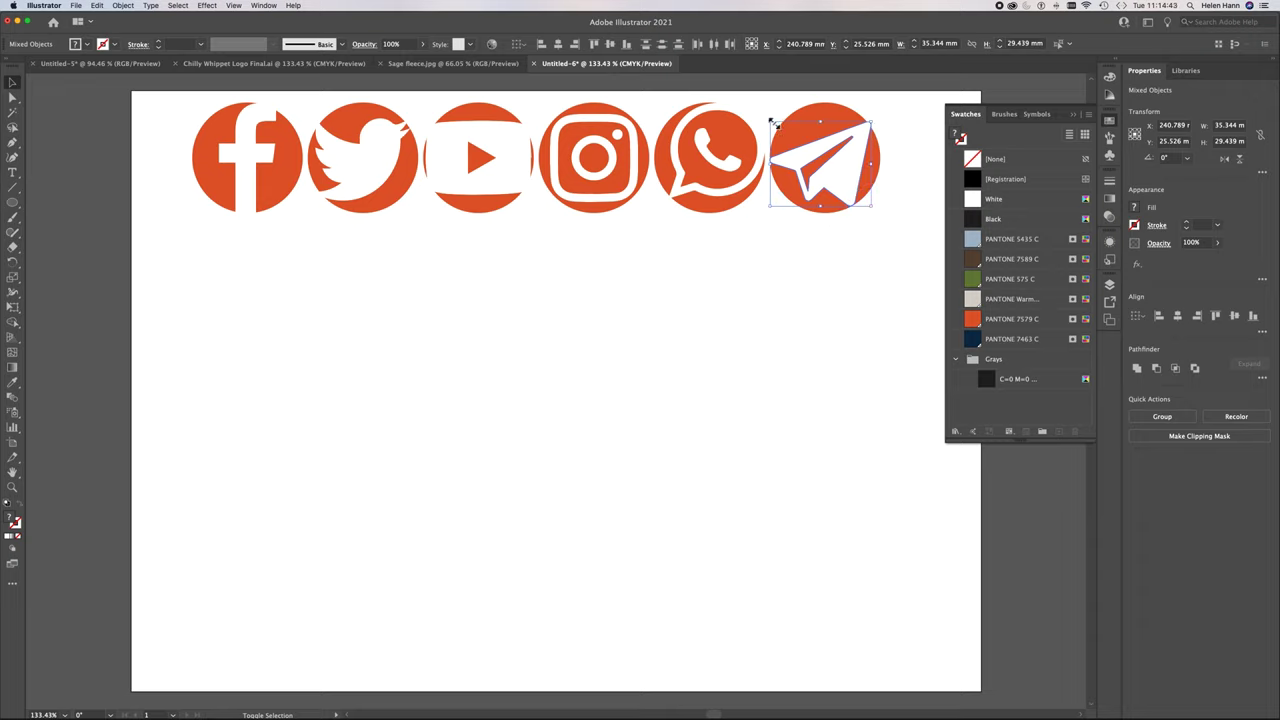
{"action": "left_click_drag", "start_coordinate": [773, 120], "coordinate": [771, 120]}
{"action": "left_click", "coordinate": [797, 311]}
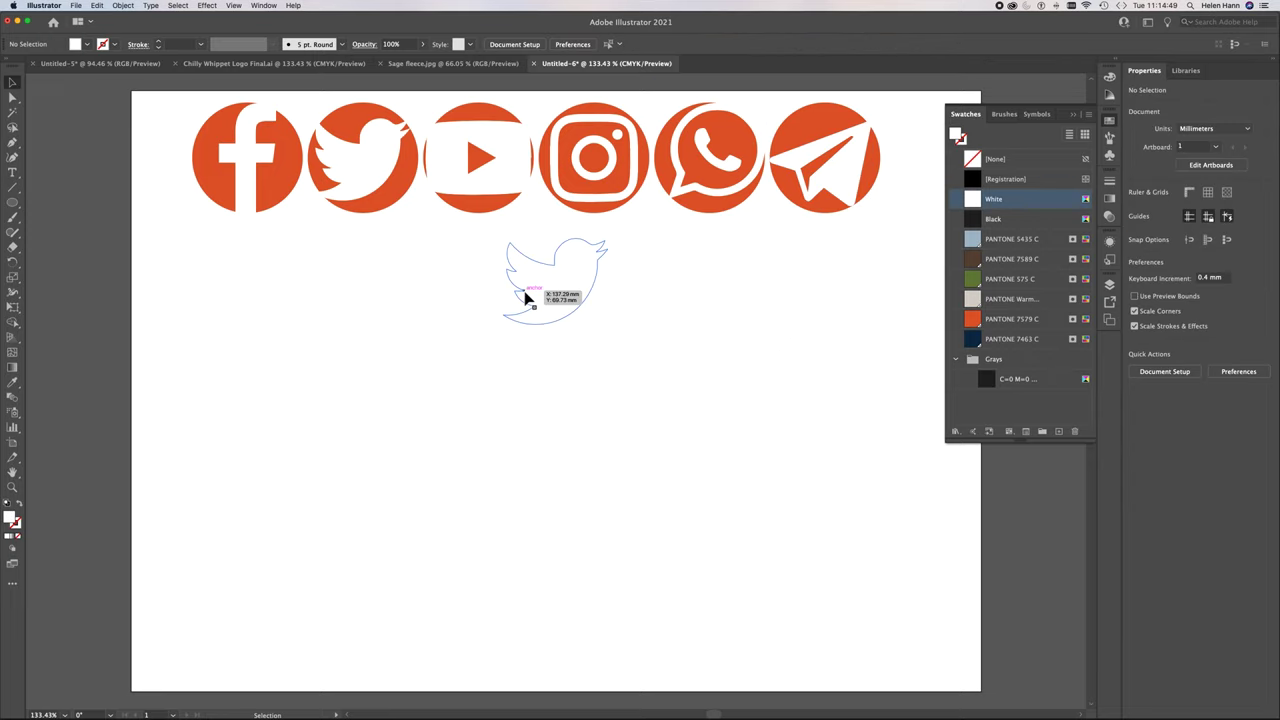
Delete the leftover white Twitter and WhatsApp shapes below the circle row
{"action": "left_click_drag", "start_coordinate": [387, 257], "coordinate": [755, 599]}
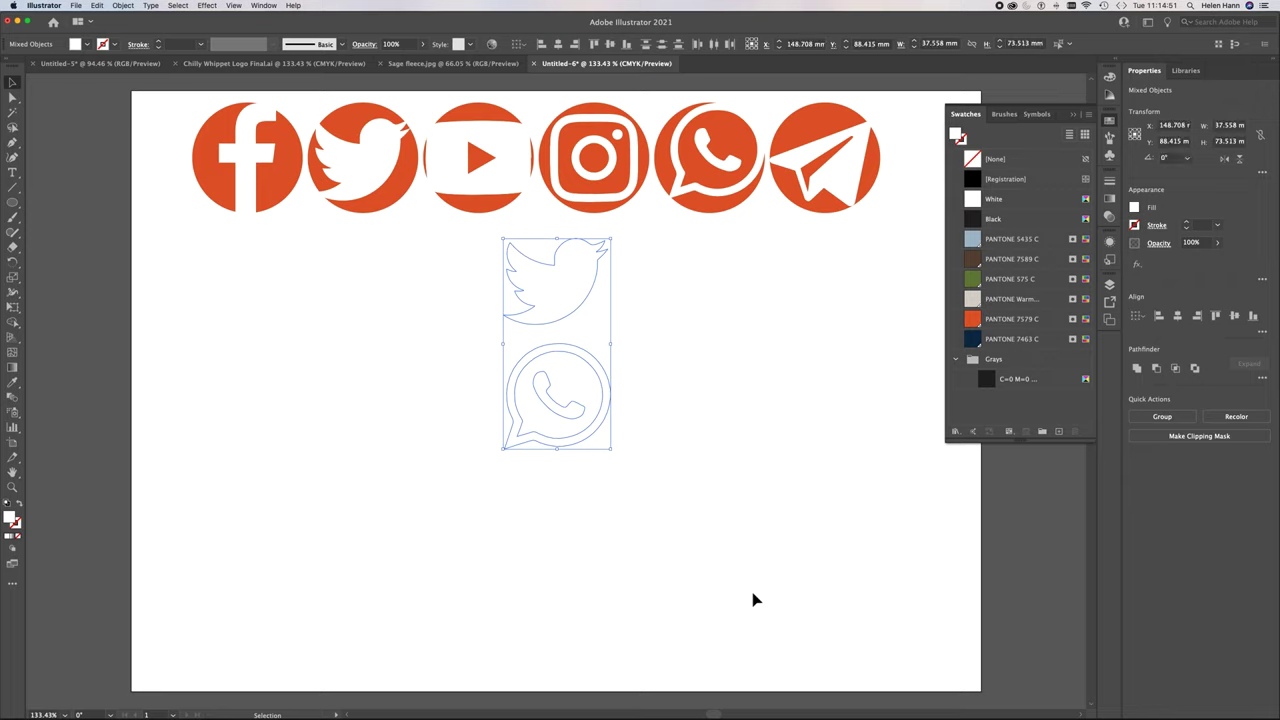
{"action": "key", "text": "Delete"}
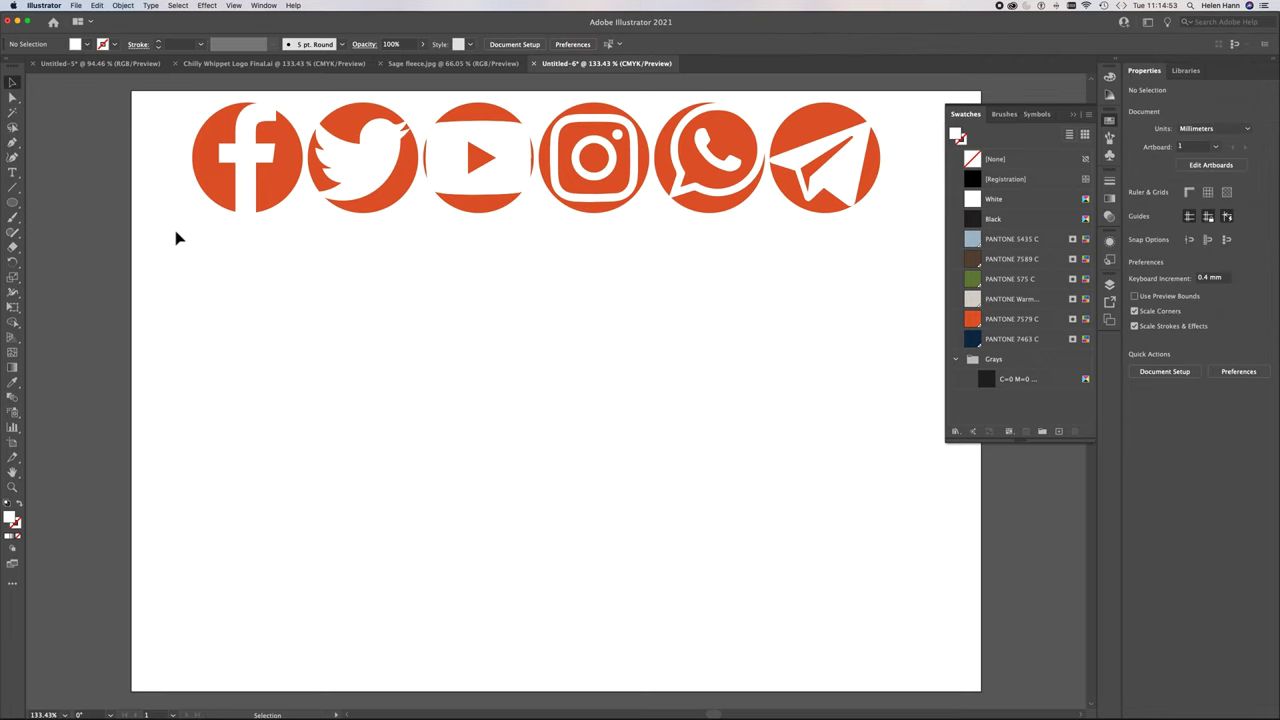
Delete the leftover white Instagram shape and move the complete row of six icons farther down the artboard
{"action": "left_click_drag", "start_coordinate": [175, 237], "coordinate": [929, 680]}
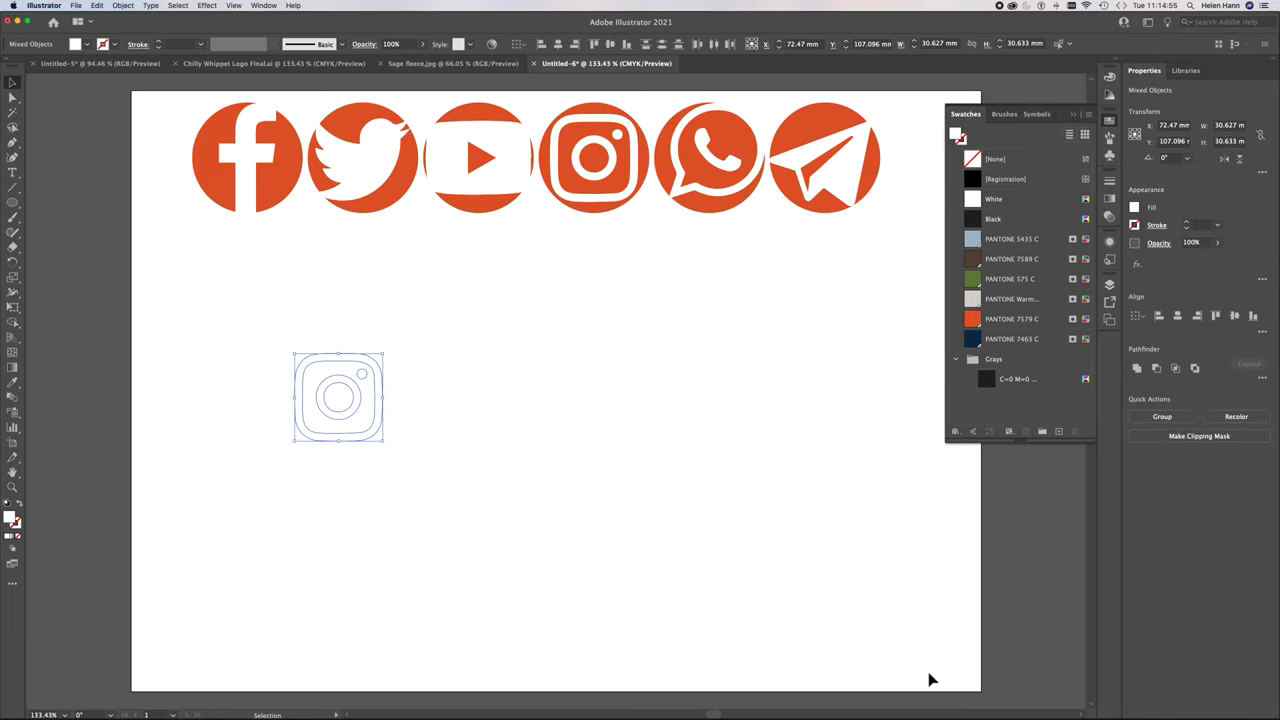
{"action": "key", "text": "Delete"}
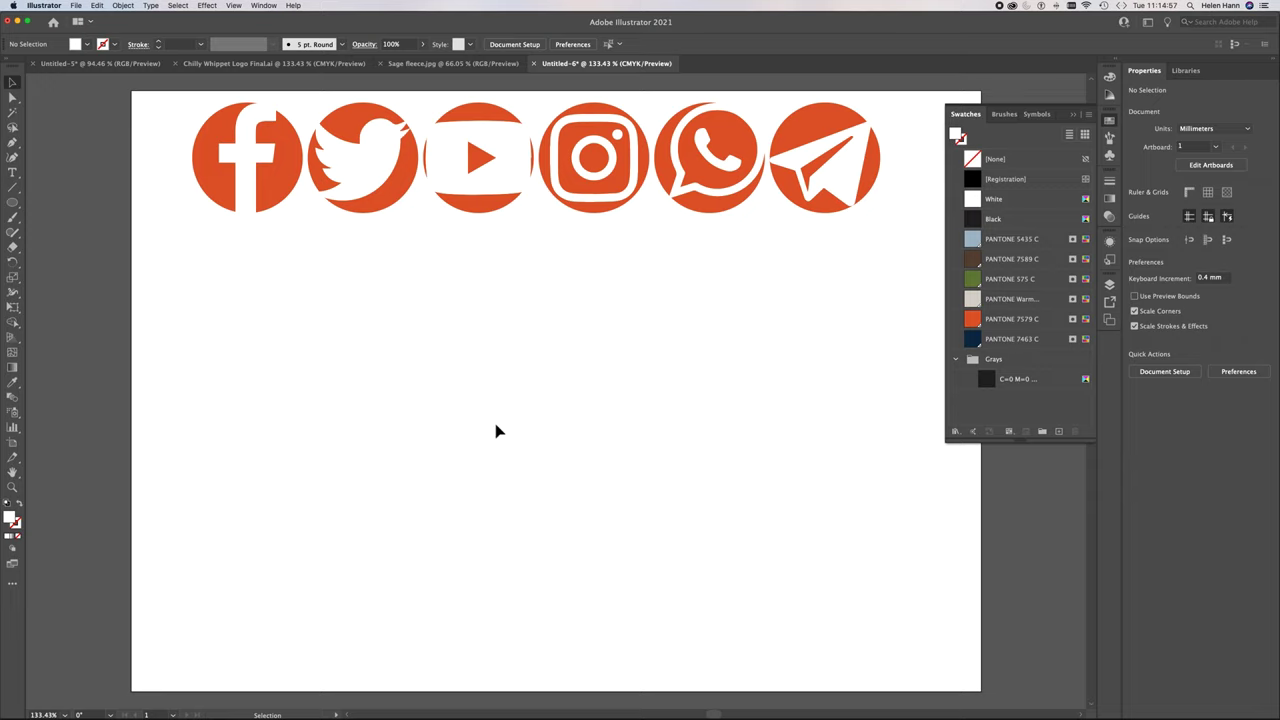
{"action": "scroll", "coordinate": [497, 431], "scroll_direction": "up", "scroll_amount": 2}
{"action": "left_click_drag", "start_coordinate": [880, 326], "coordinate": [137, 176]}
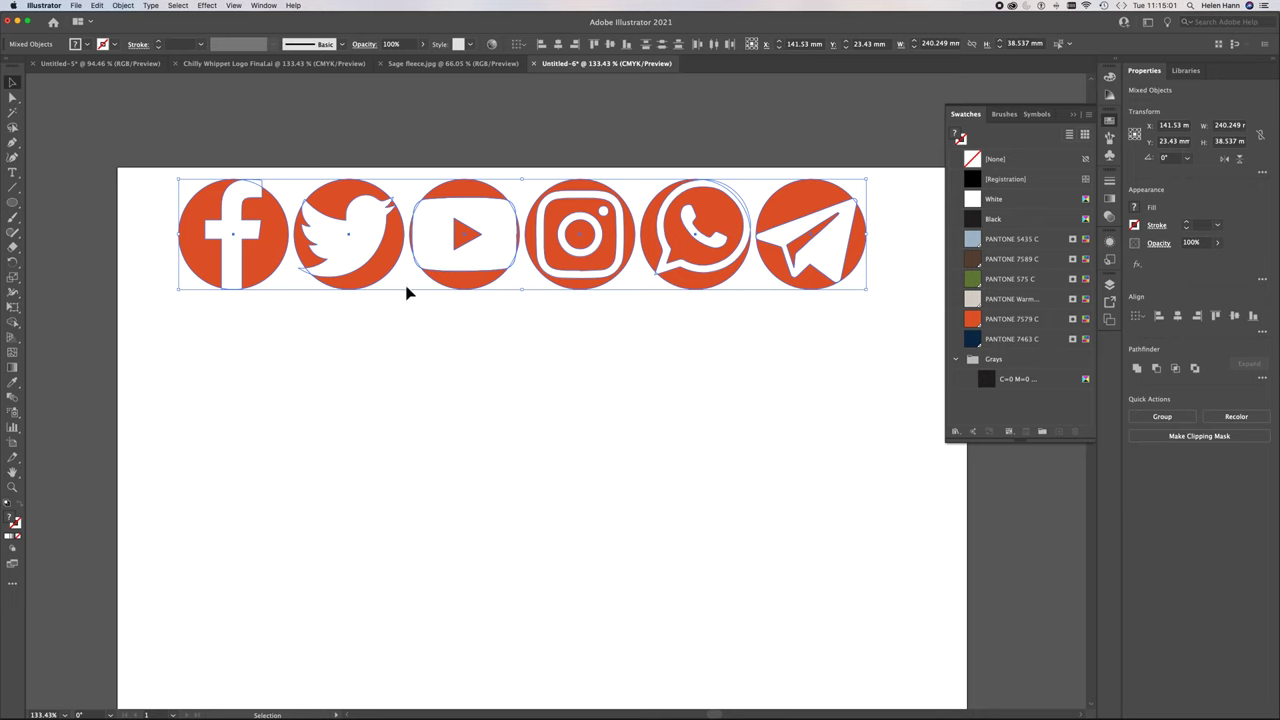
{"action": "left_click_drag", "start_coordinate": [466, 293], "coordinate": [477, 418]}
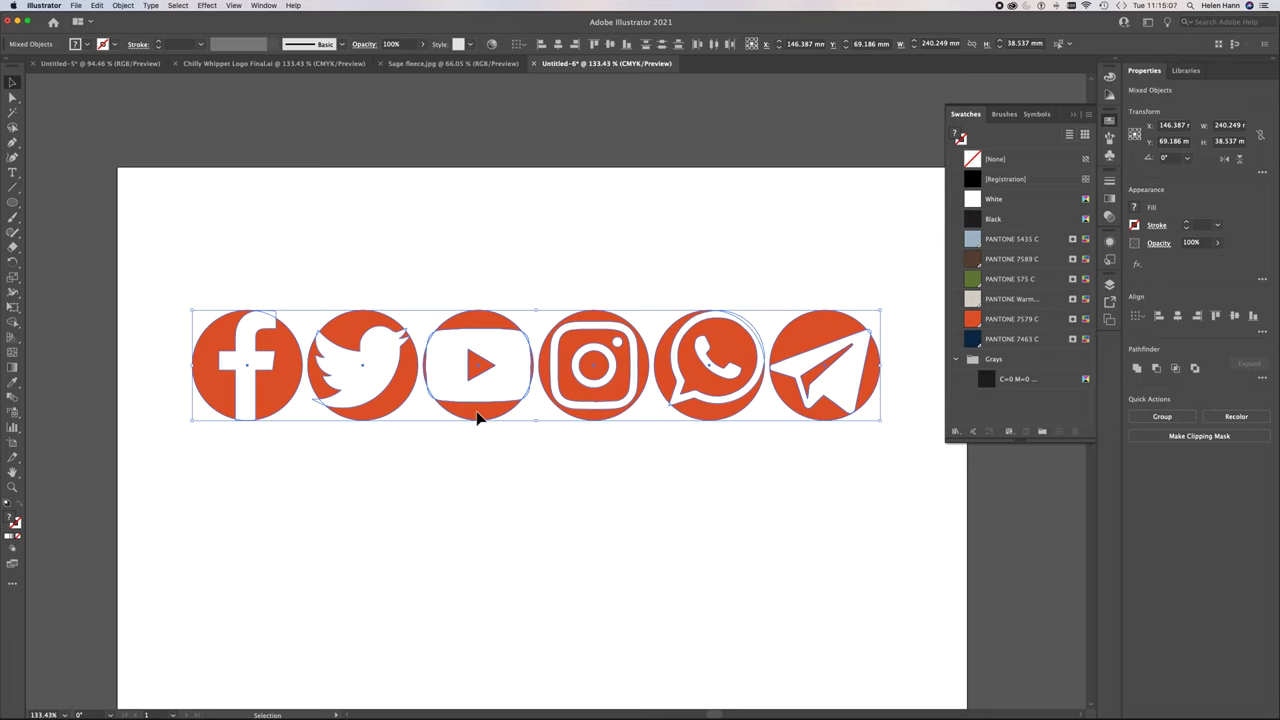
Copy the icon row into the Untitled-5 brand board and place it below the Modernday Heathcliffe image, flush with the image's outer edge guide
{"action": "key", "text": "a"}
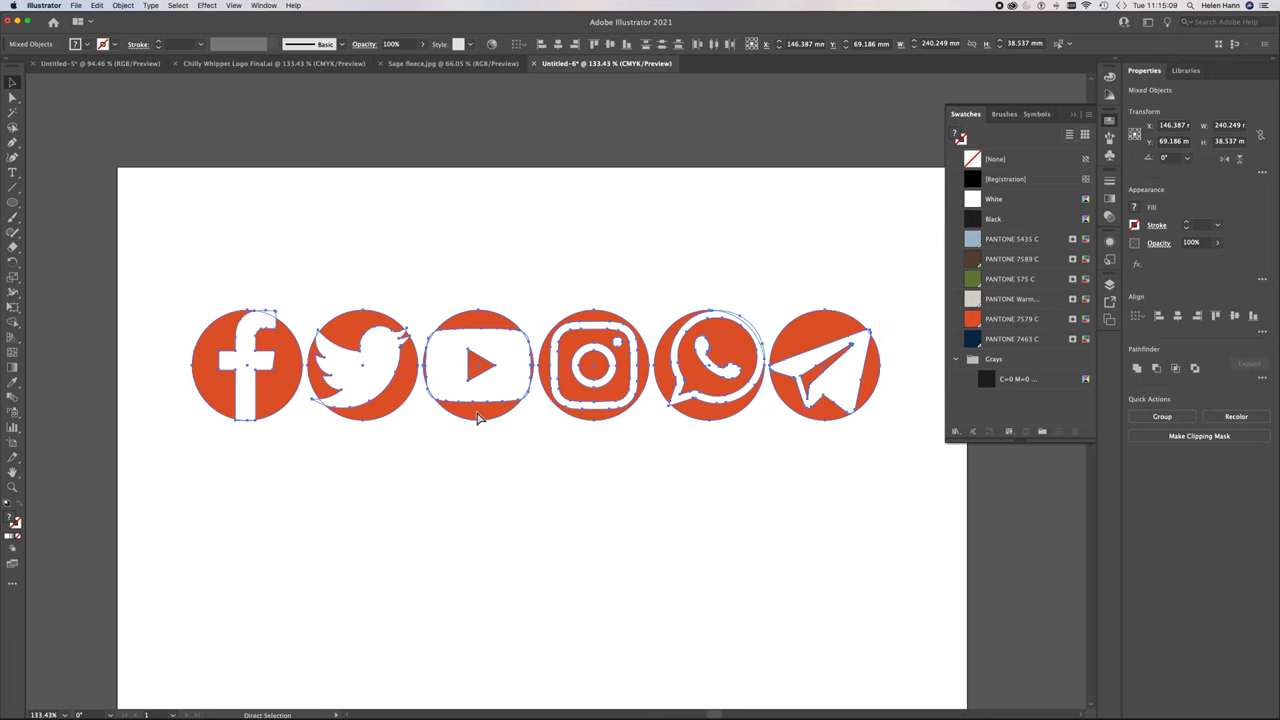
{"action": "key", "text": "v"}
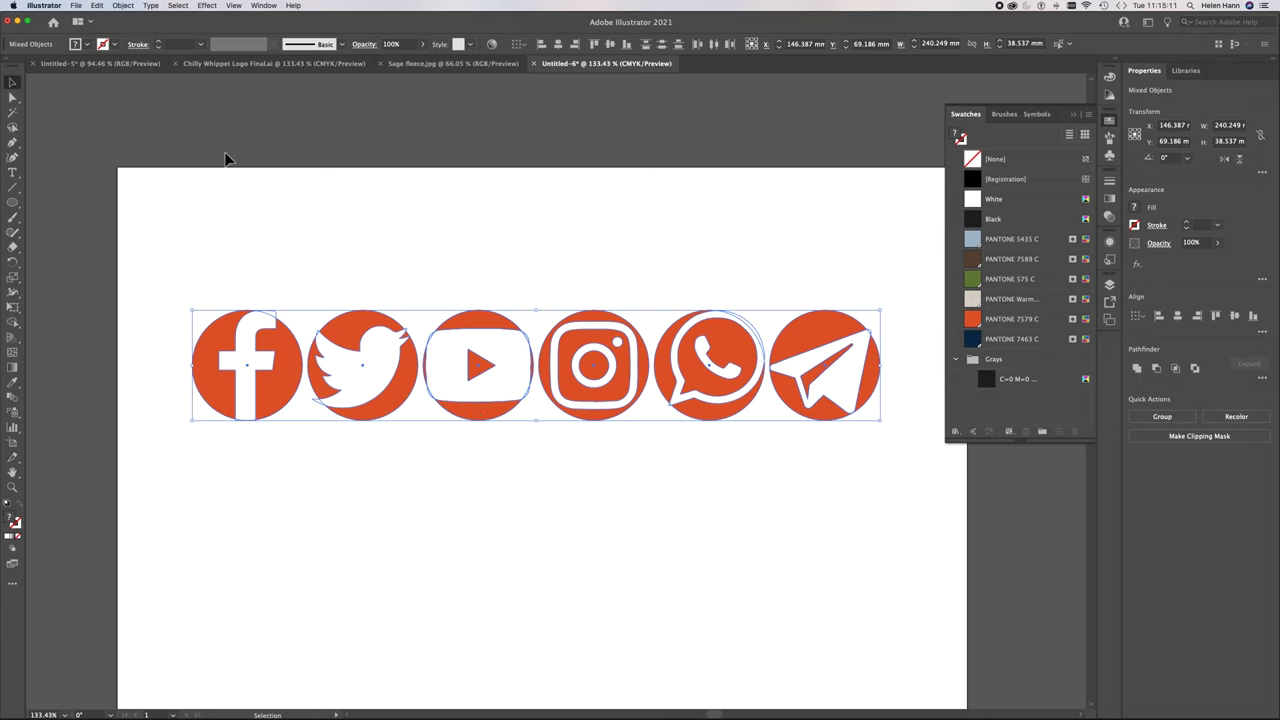
{"action": "left_click", "coordinate": [85, 64]}
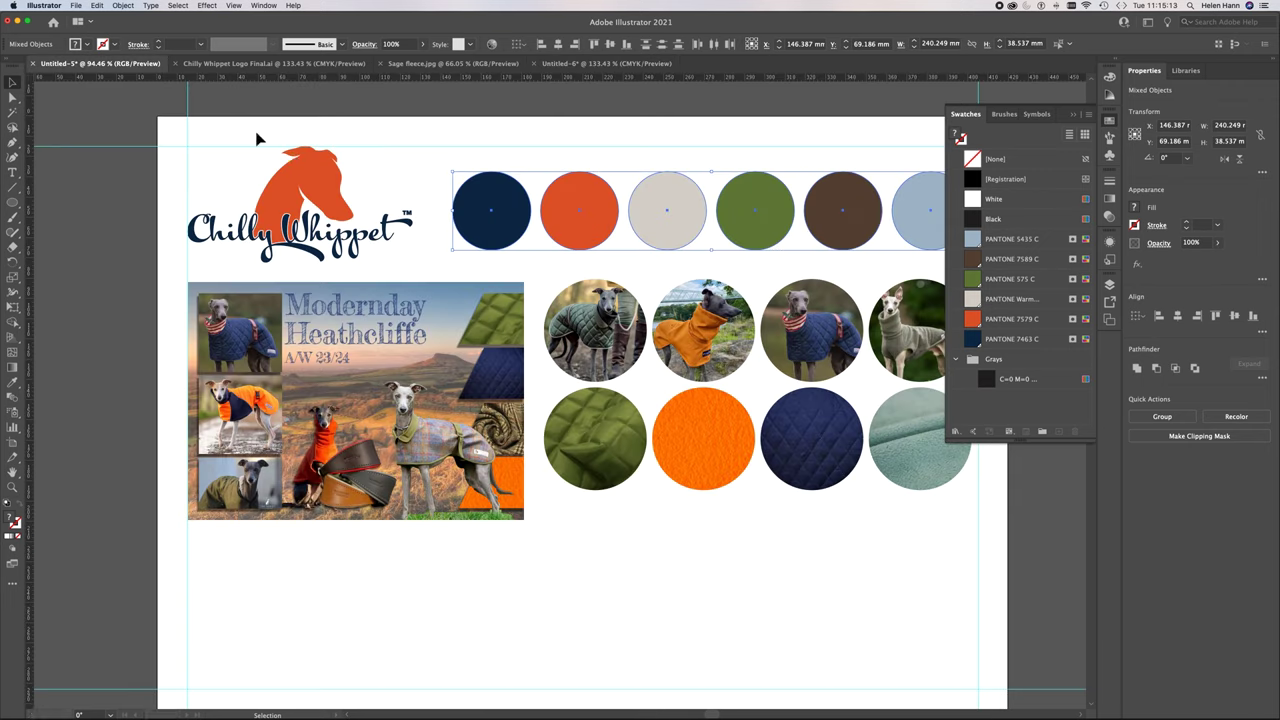
{"action": "key", "text": "a"}
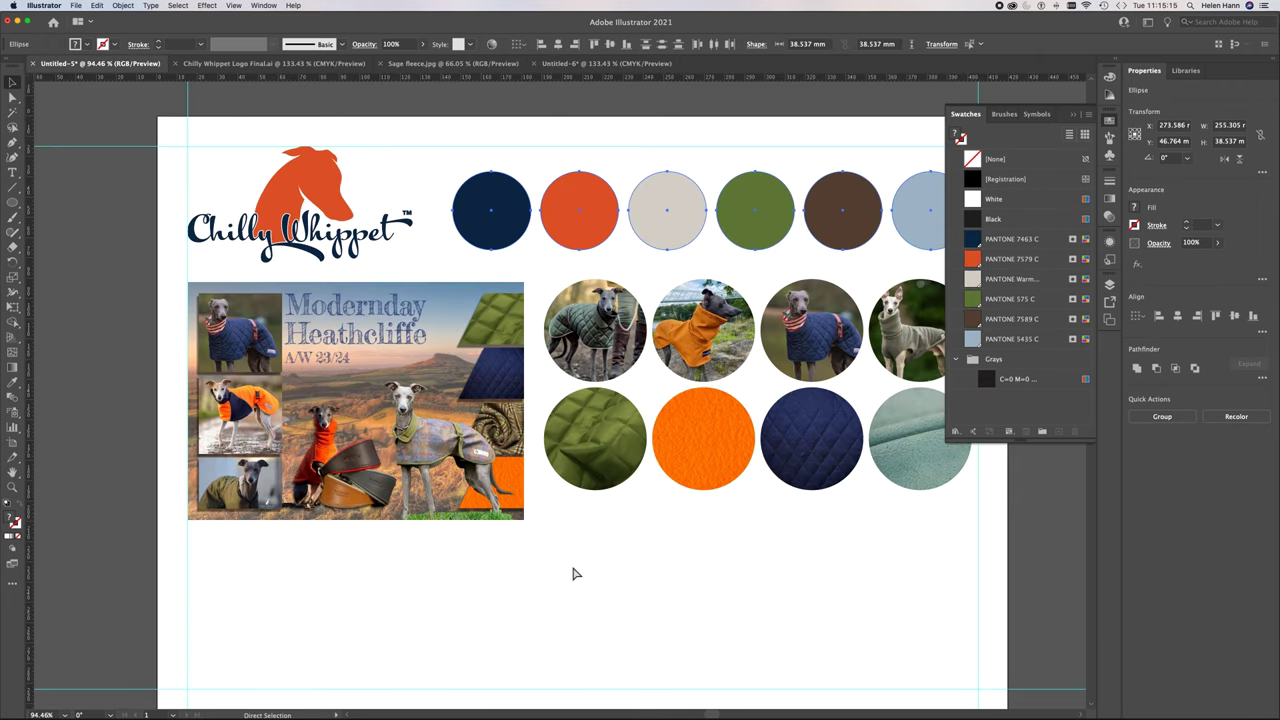
{"action": "key", "text": "super+v"}
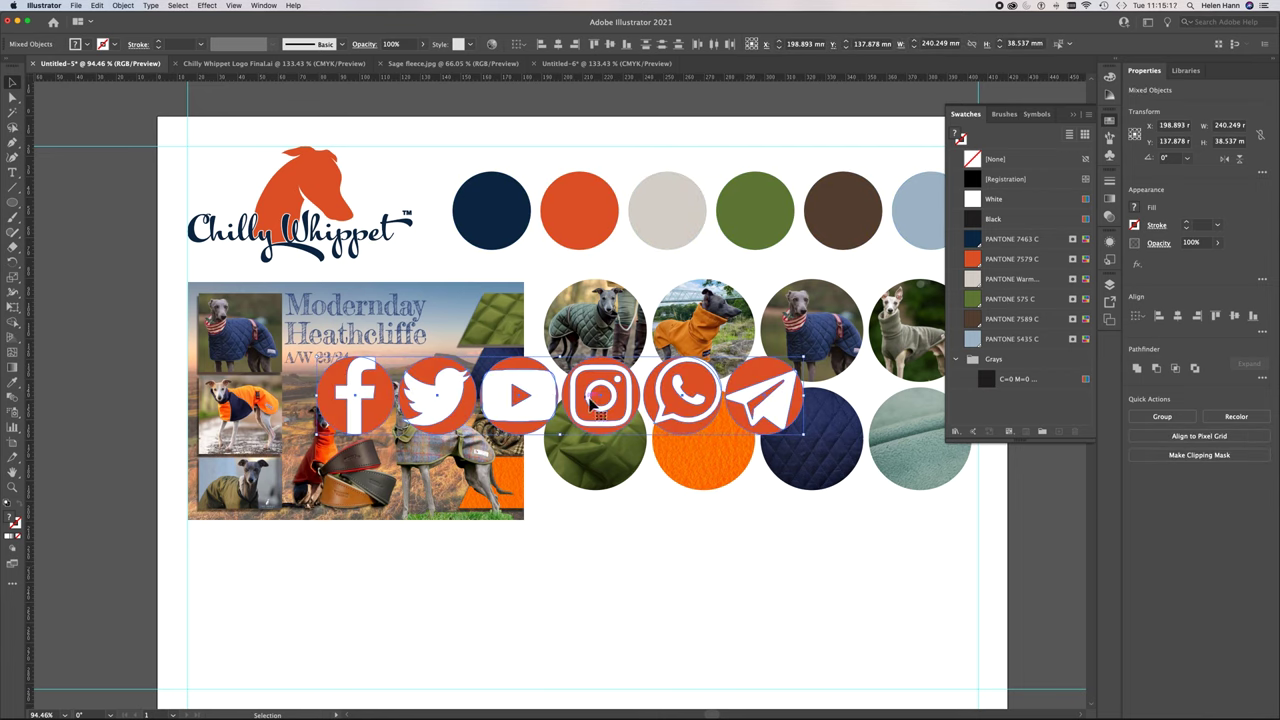
{"action": "left_click_drag", "start_coordinate": [586, 418], "coordinate": [455, 590]}
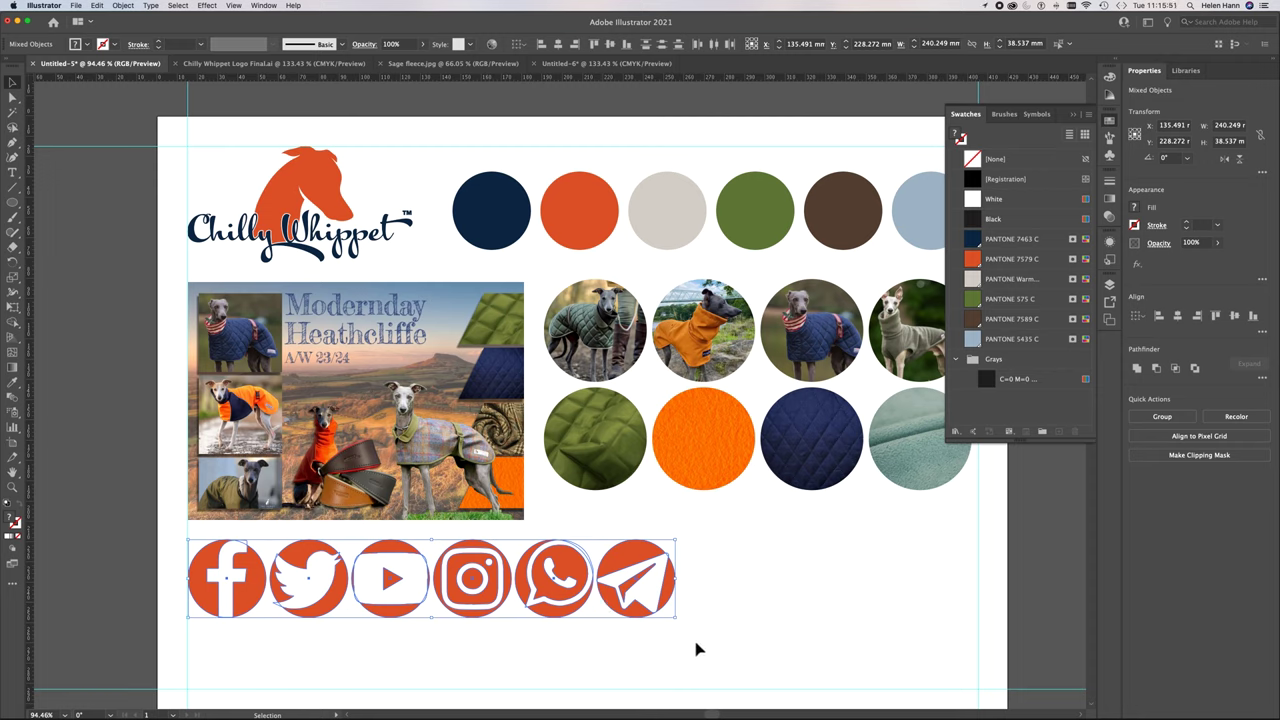
Scale the whole icon row down proportionally to about 194 mm wide and 31 mm high, keeping it against the margin guide
{"action": "left_click", "coordinate": [440, 655]}
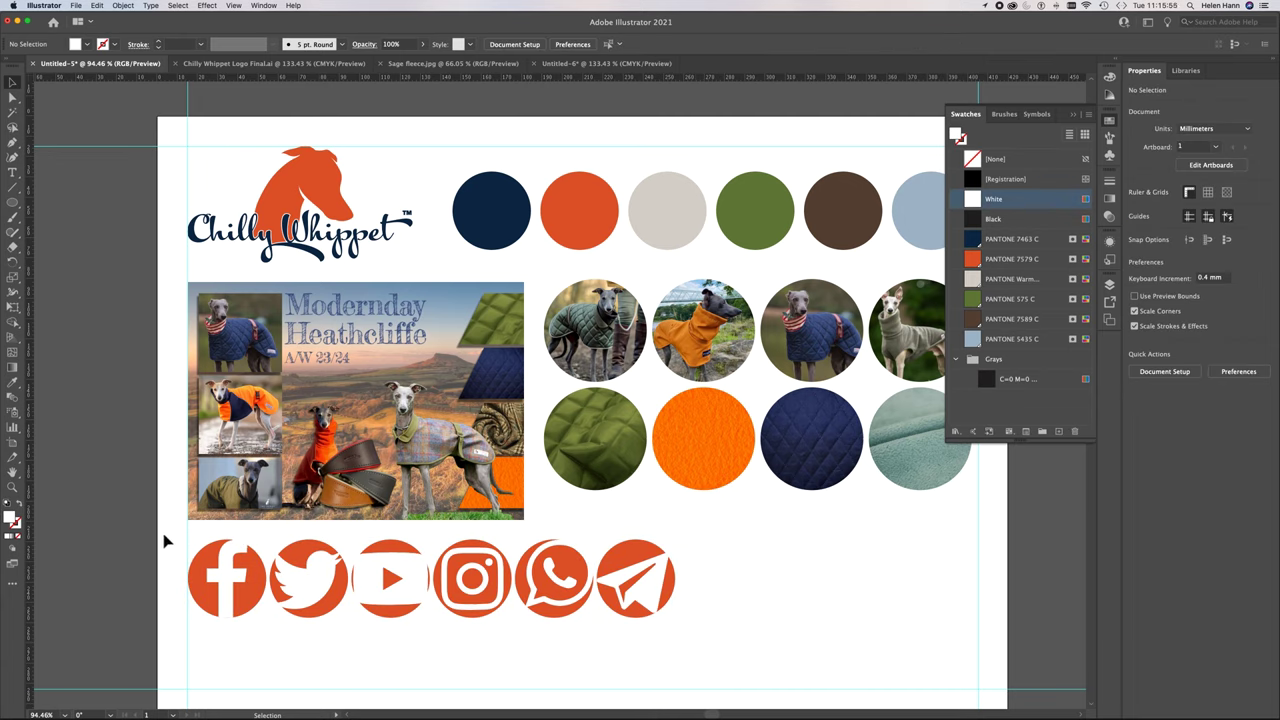
{"action": "left_click_drag", "start_coordinate": [165, 541], "coordinate": [689, 649]}
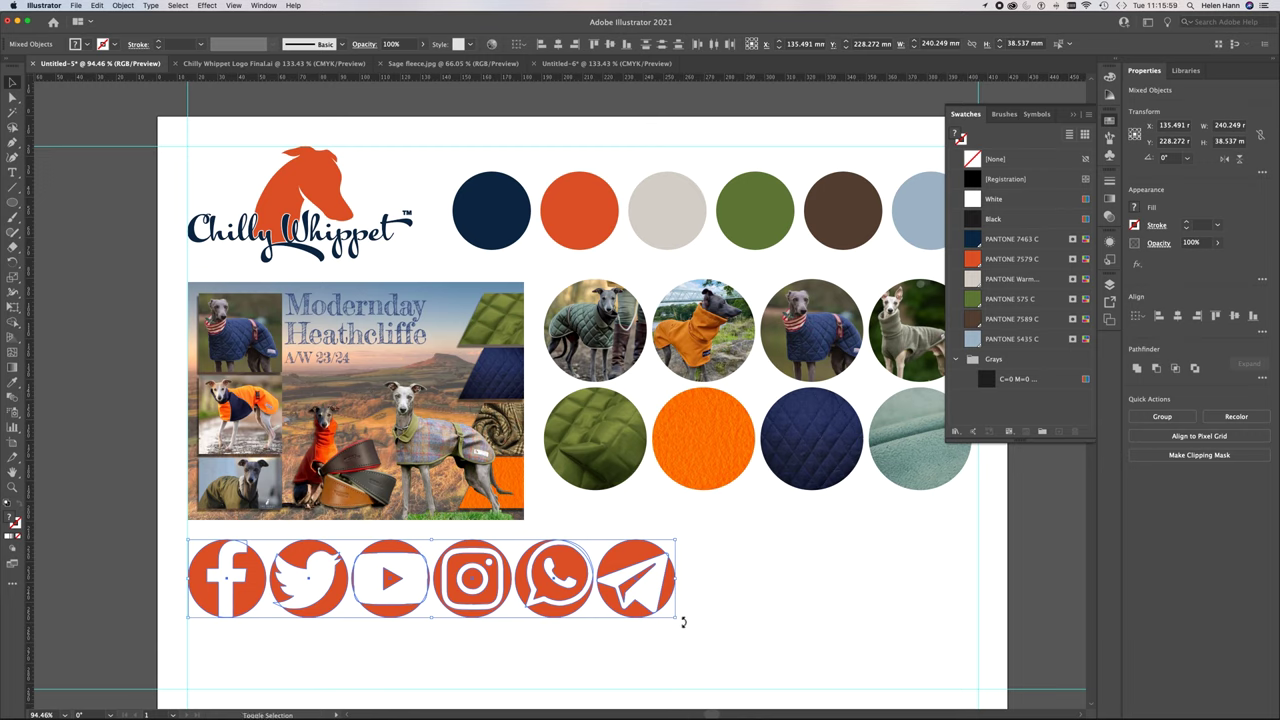
{"action": "left_click_drag", "start_coordinate": [677, 621], "coordinate": [623, 608]}
{"action": "left_click", "coordinate": [580, 637]}
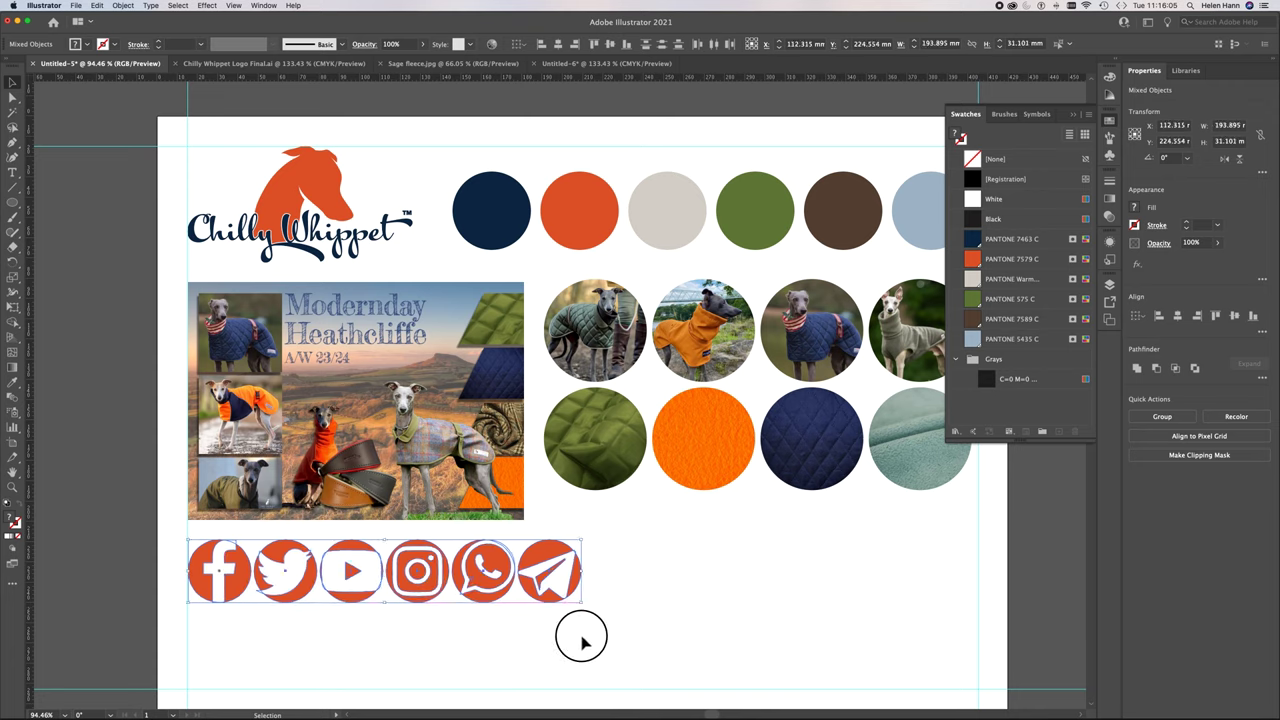
{"action": "left_click", "coordinate": [610, 622]}
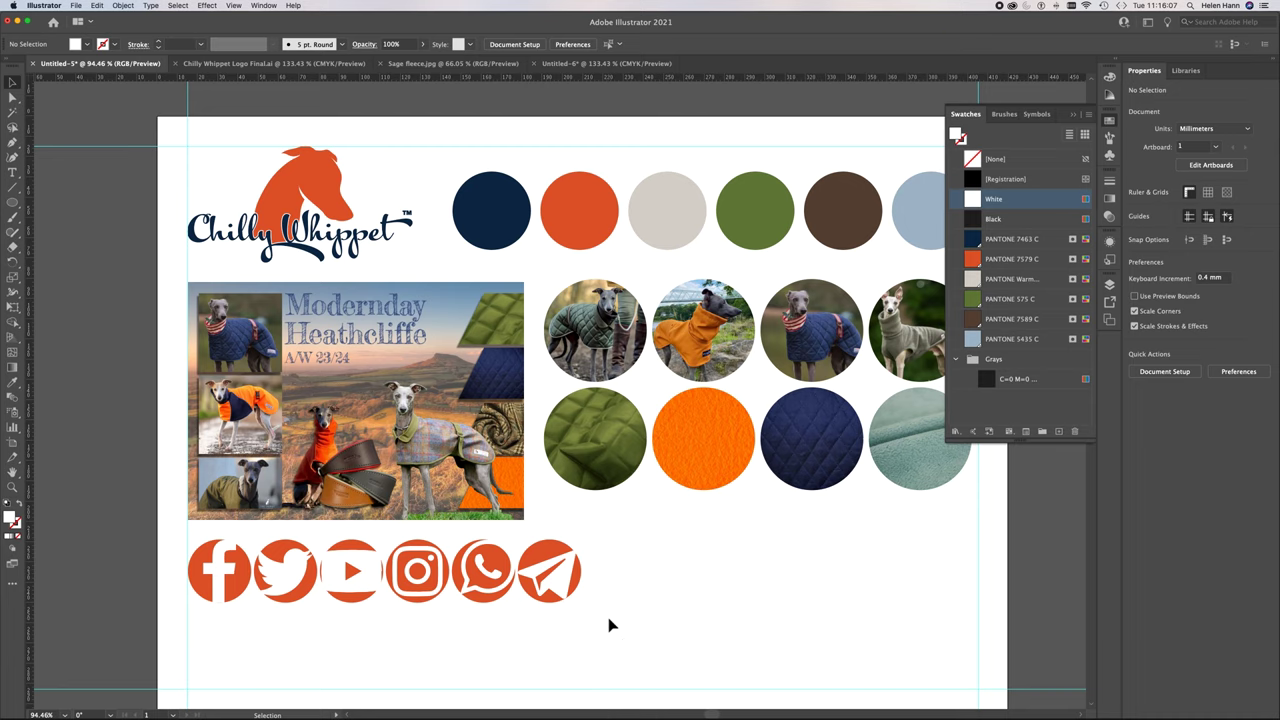
{"action": "left_click", "coordinate": [234, 592]}
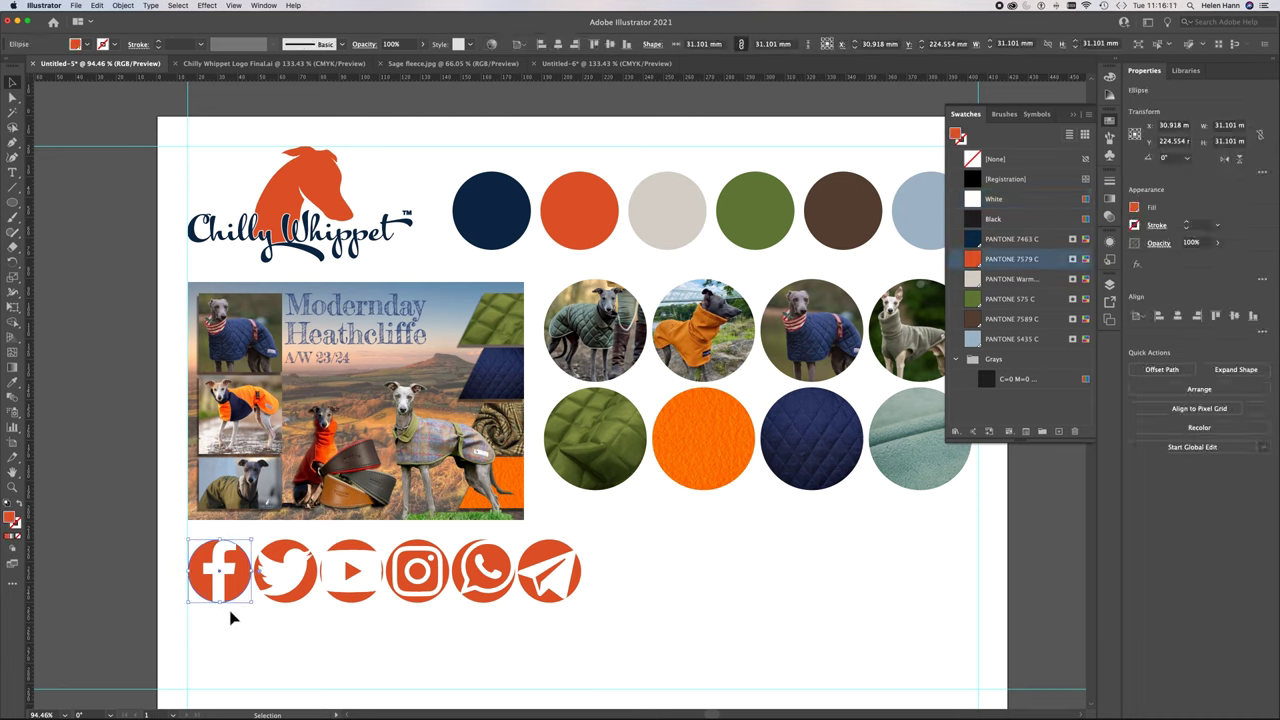
{"action": "left_click_drag", "start_coordinate": [170, 618], "coordinate": [591, 646]}
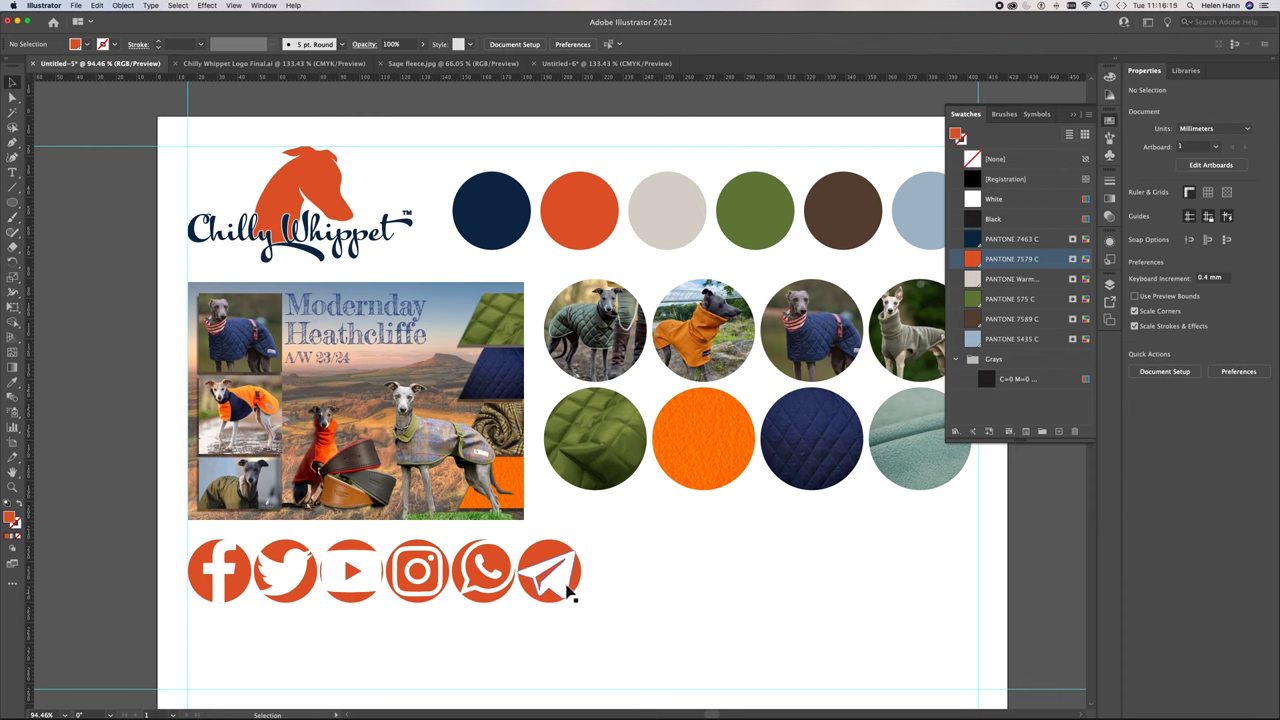
{"action": "left_click_drag", "start_coordinate": [574, 590], "coordinate": [630, 594]}
{"action": "key", "text": "super+z"}
Group the paper plane, WhatsApp and Instagram icons each with its own orange circle
{"action": "left_click_drag", "start_coordinate": [609, 527], "coordinate": [522, 622]}
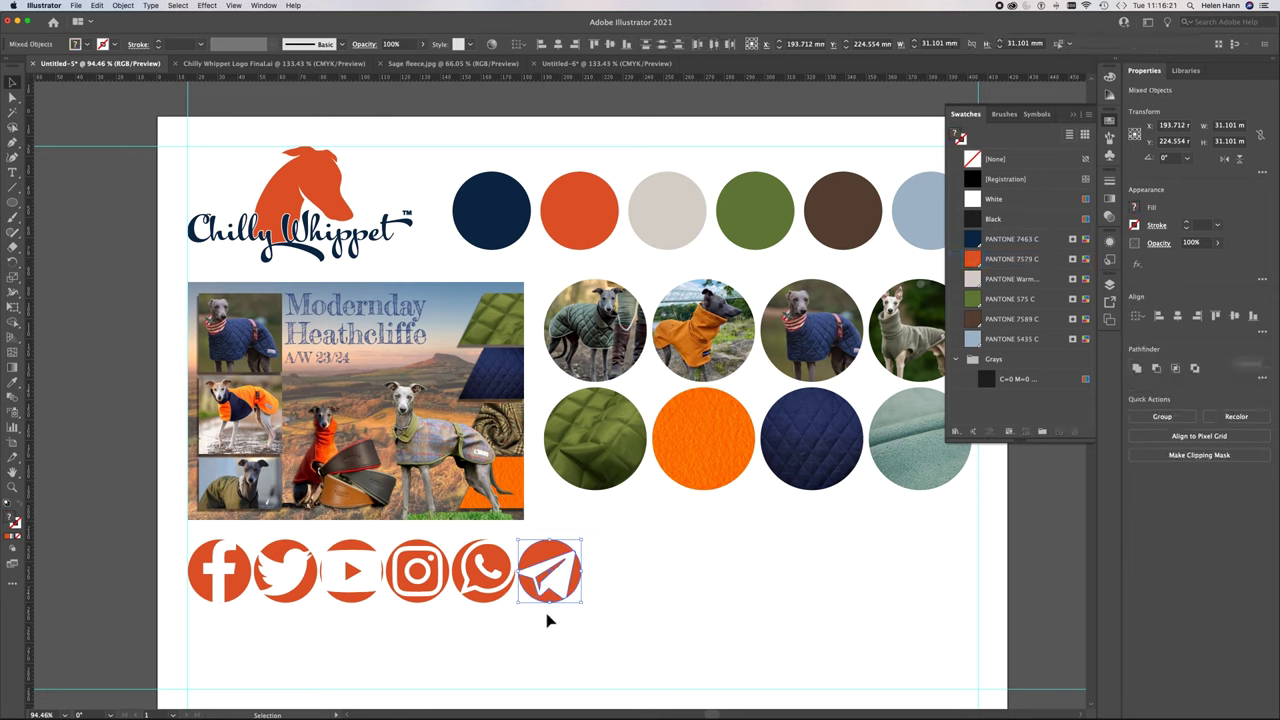
{"action": "key", "text": "super+g"}
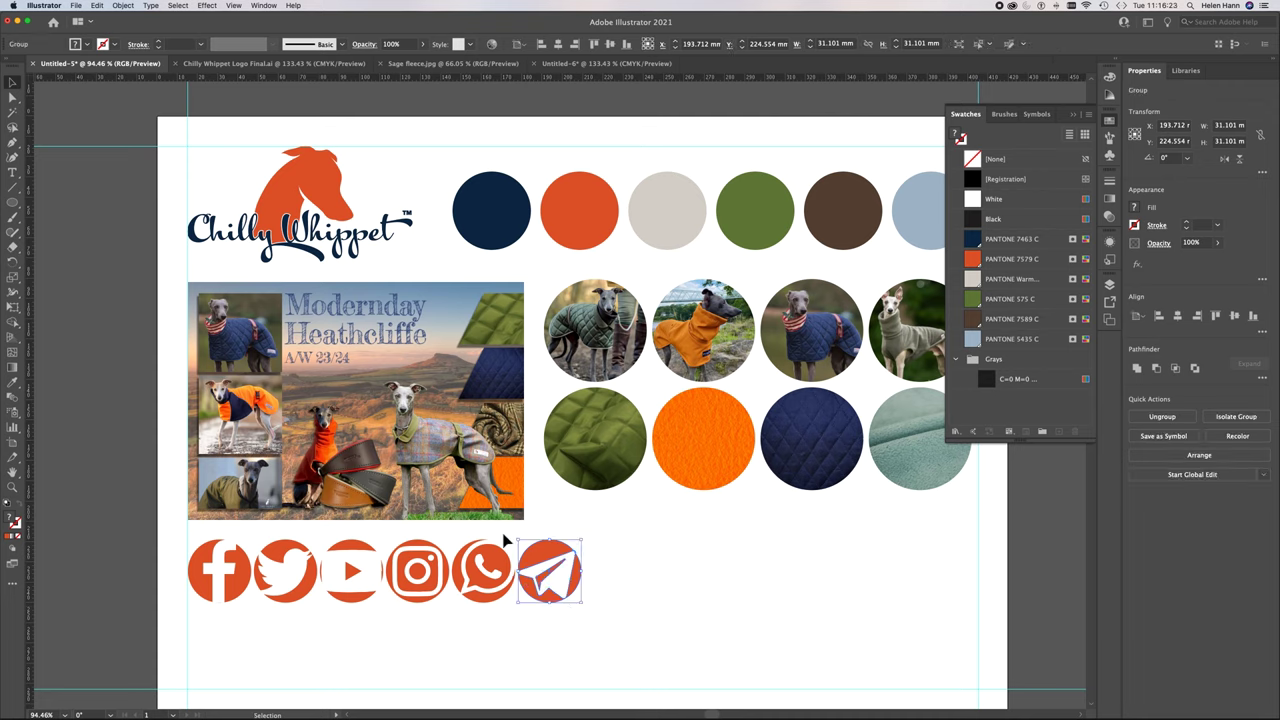
{"action": "left_click_drag", "start_coordinate": [466, 609], "coordinate": [470, 621]}
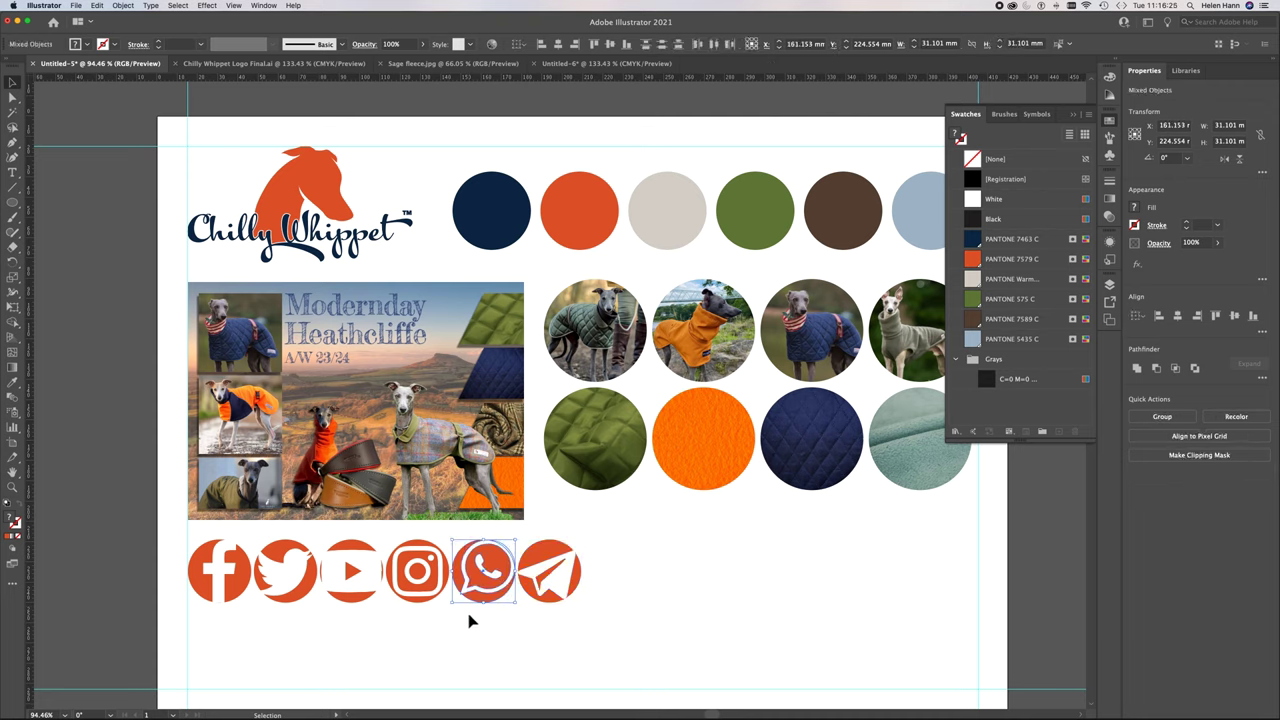
{"action": "right_click", "coordinate": [471, 621]}
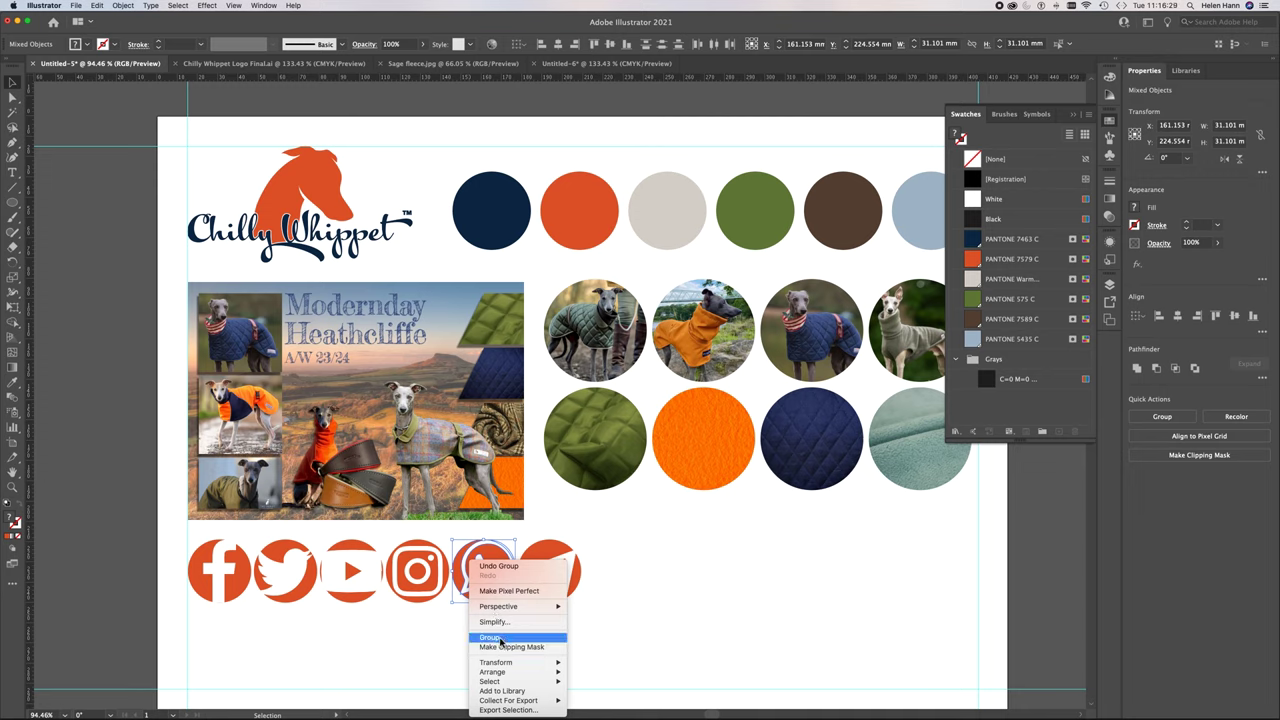
{"action": "left_click", "coordinate": [488, 638]}
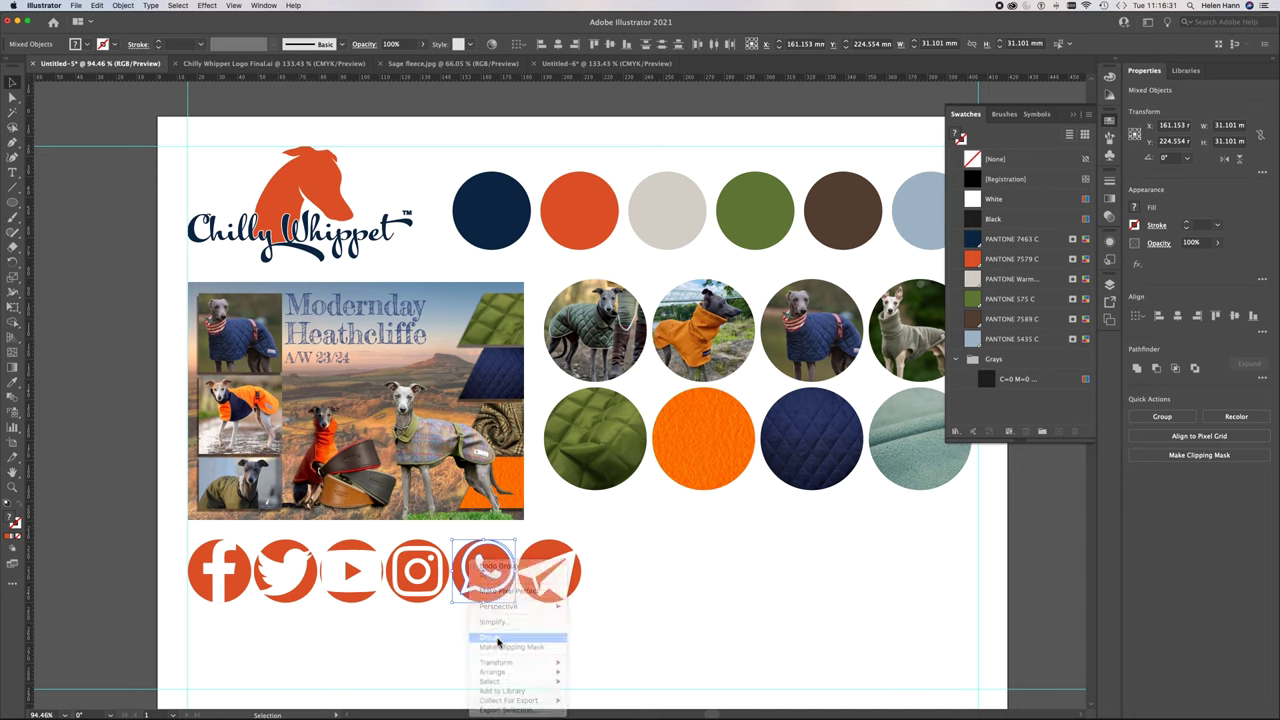
{"action": "right_click", "coordinate": [442, 605]}
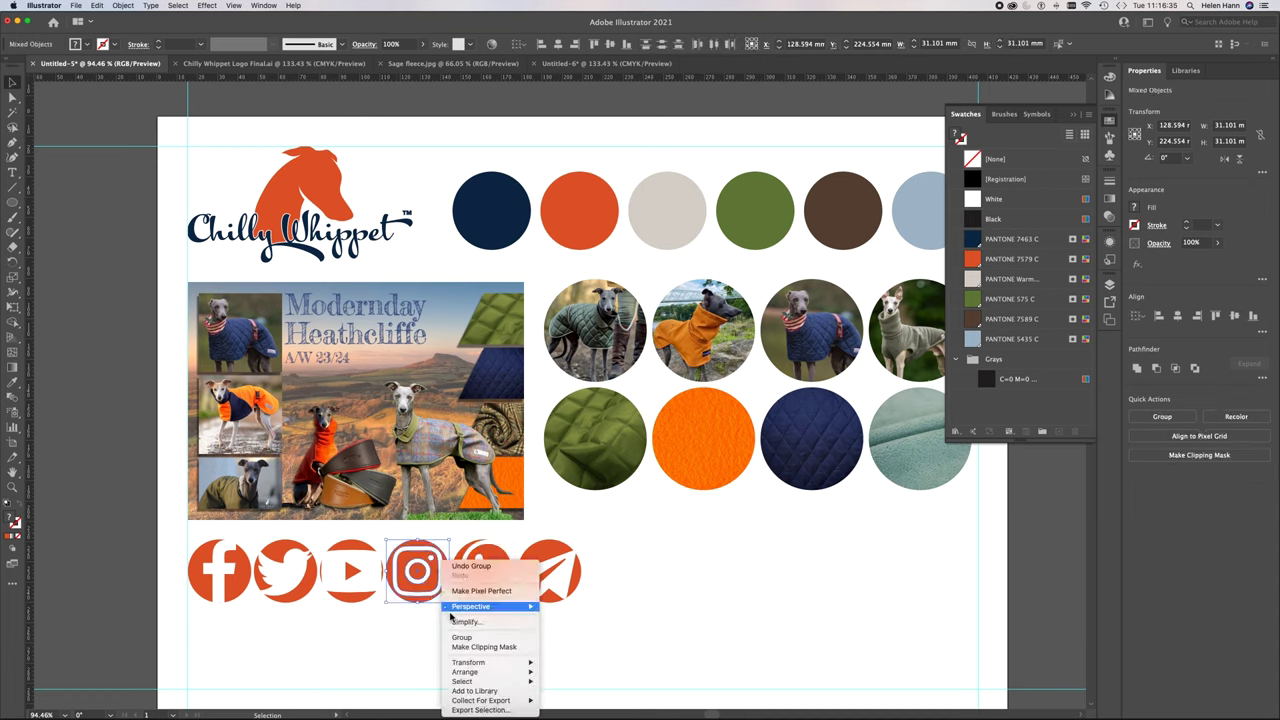
{"action": "left_click", "coordinate": [461, 637]}
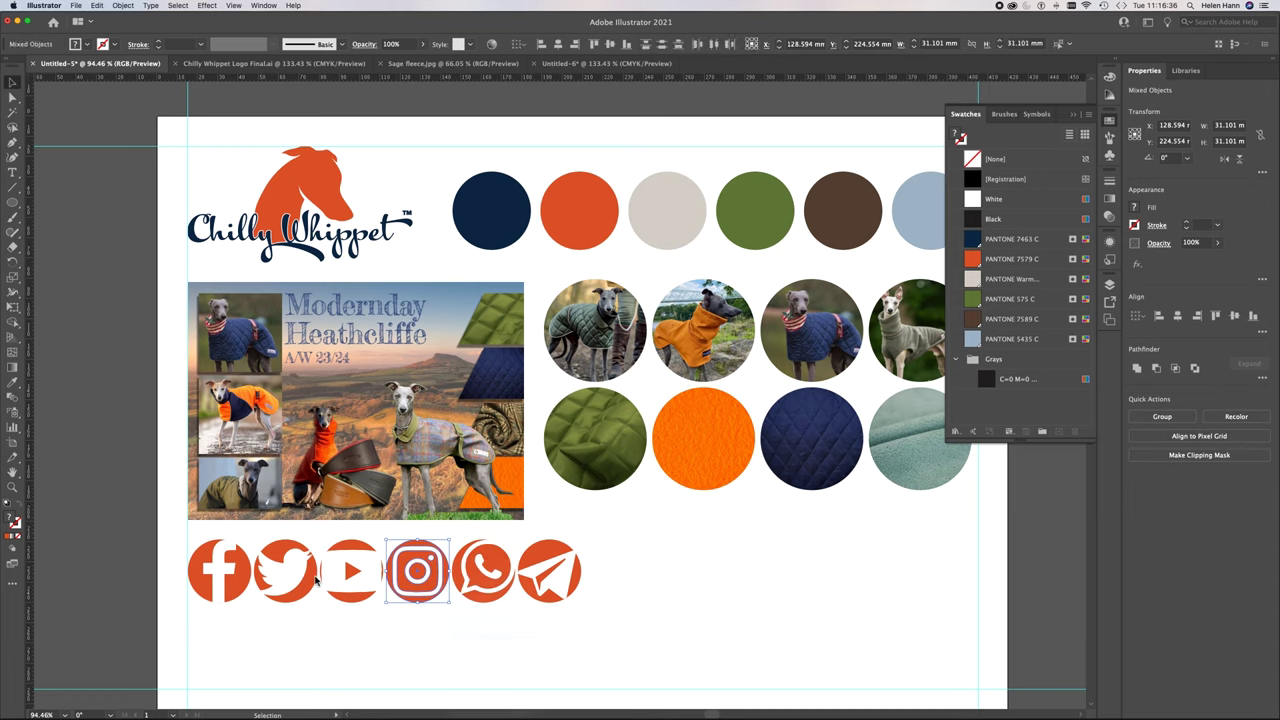
Group the YouTube, Twitter and Facebook icons each with its own orange circle
{"action": "left_click", "coordinate": [372, 596]}
{"action": "right_click", "coordinate": [377, 612]}
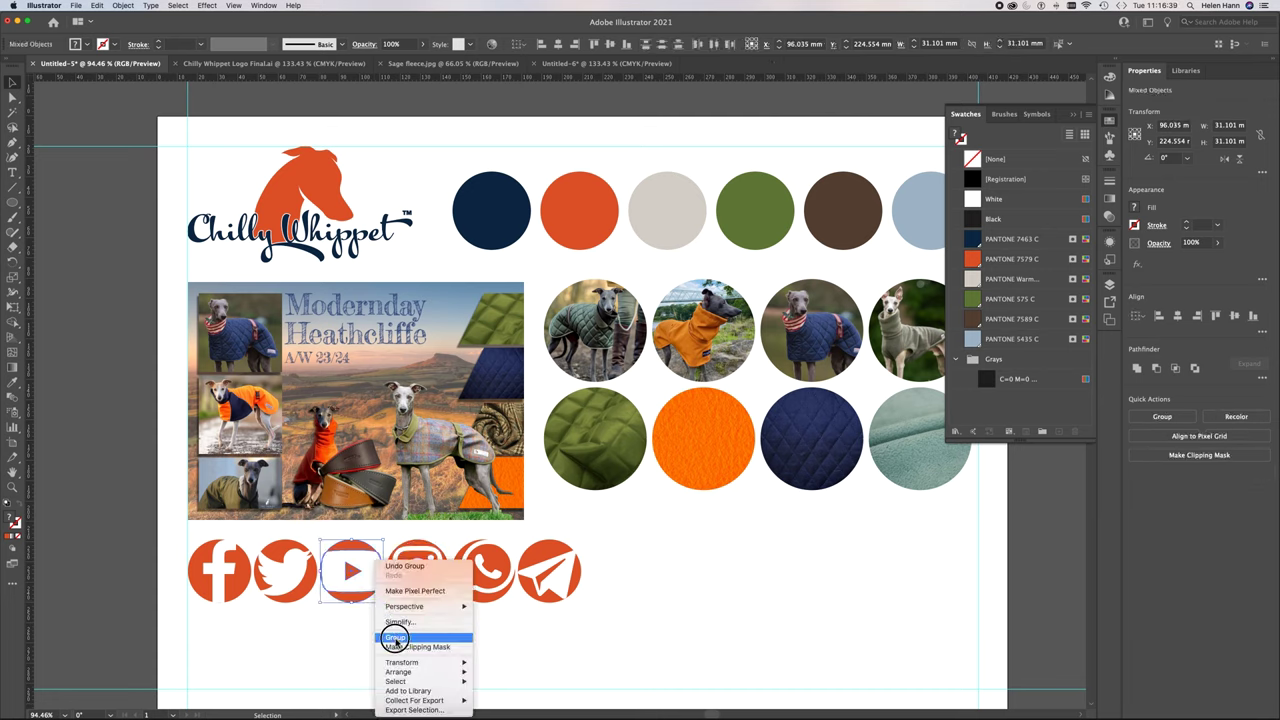
{"action": "left_click", "coordinate": [383, 637]}
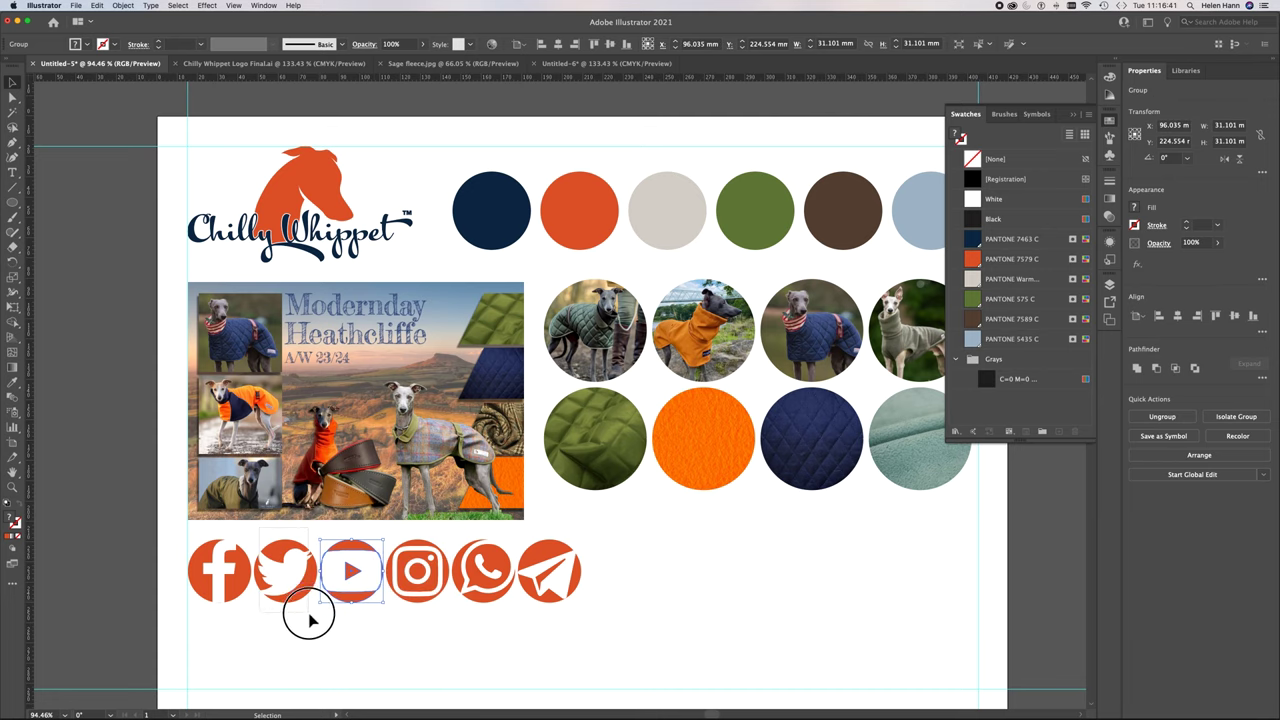
{"action": "left_click", "coordinate": [309, 609]}
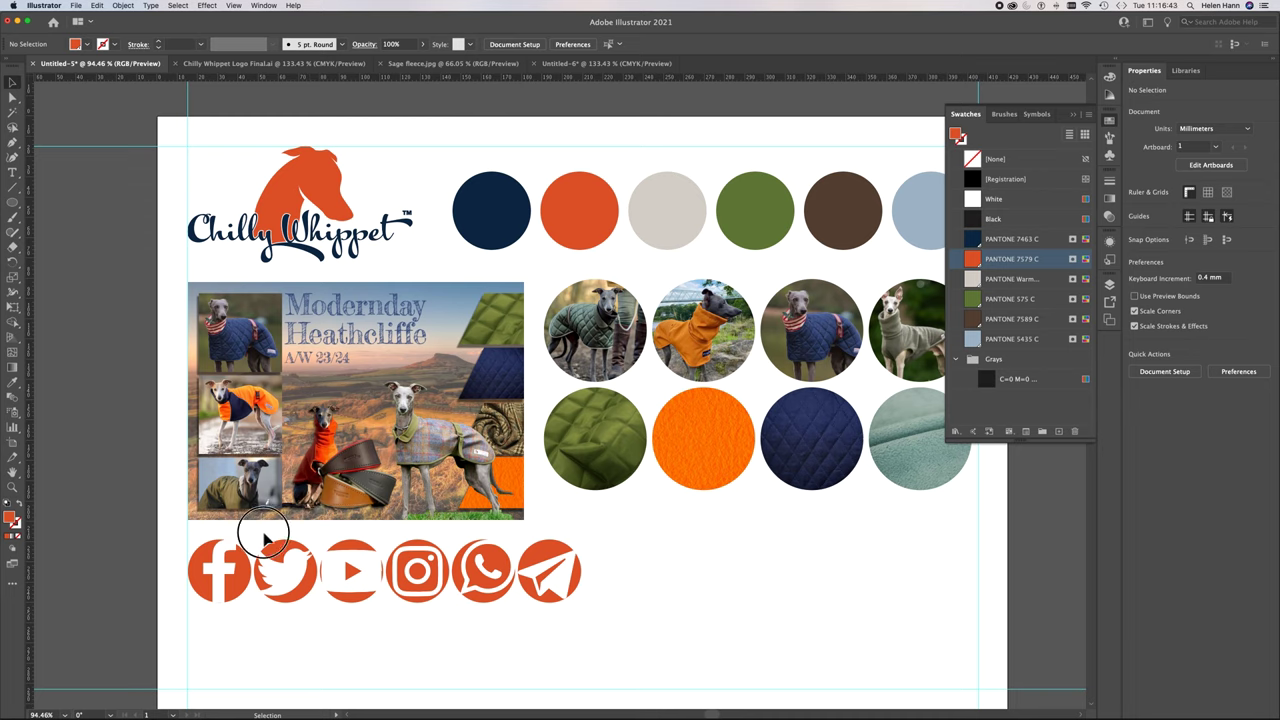
{"action": "right_click", "coordinate": [310, 600]}
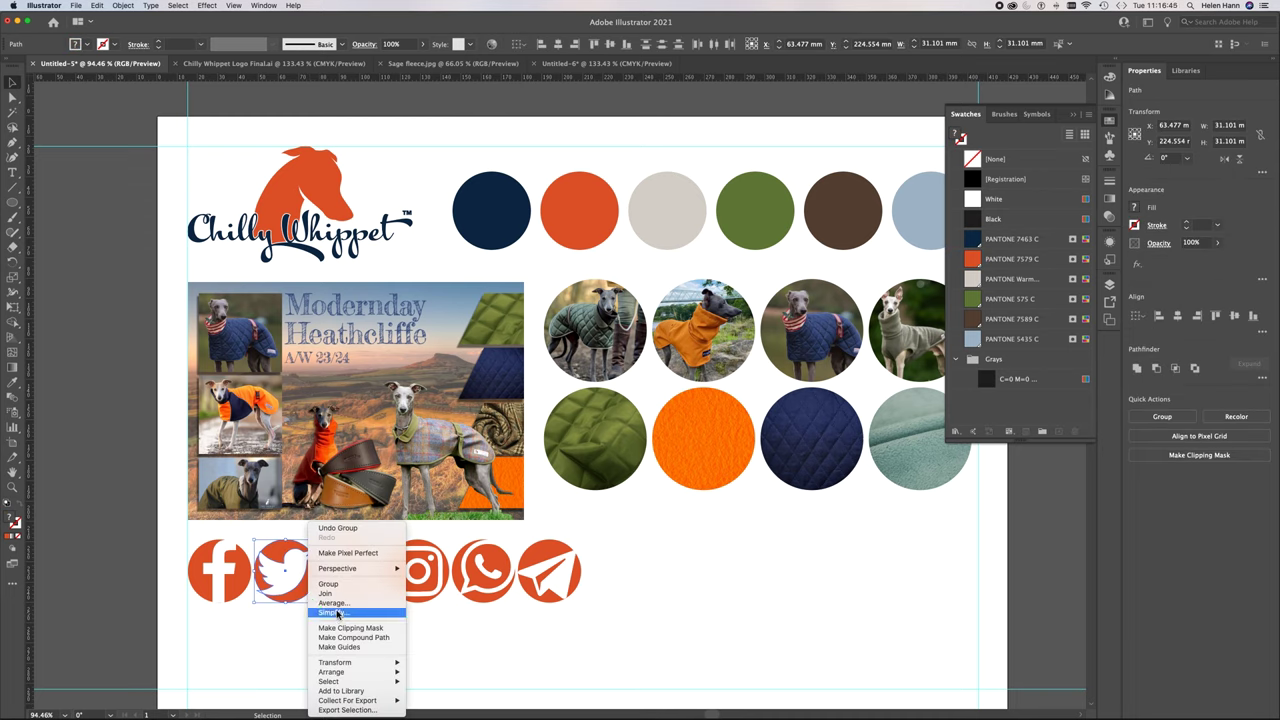
{"action": "left_click", "coordinate": [330, 584]}
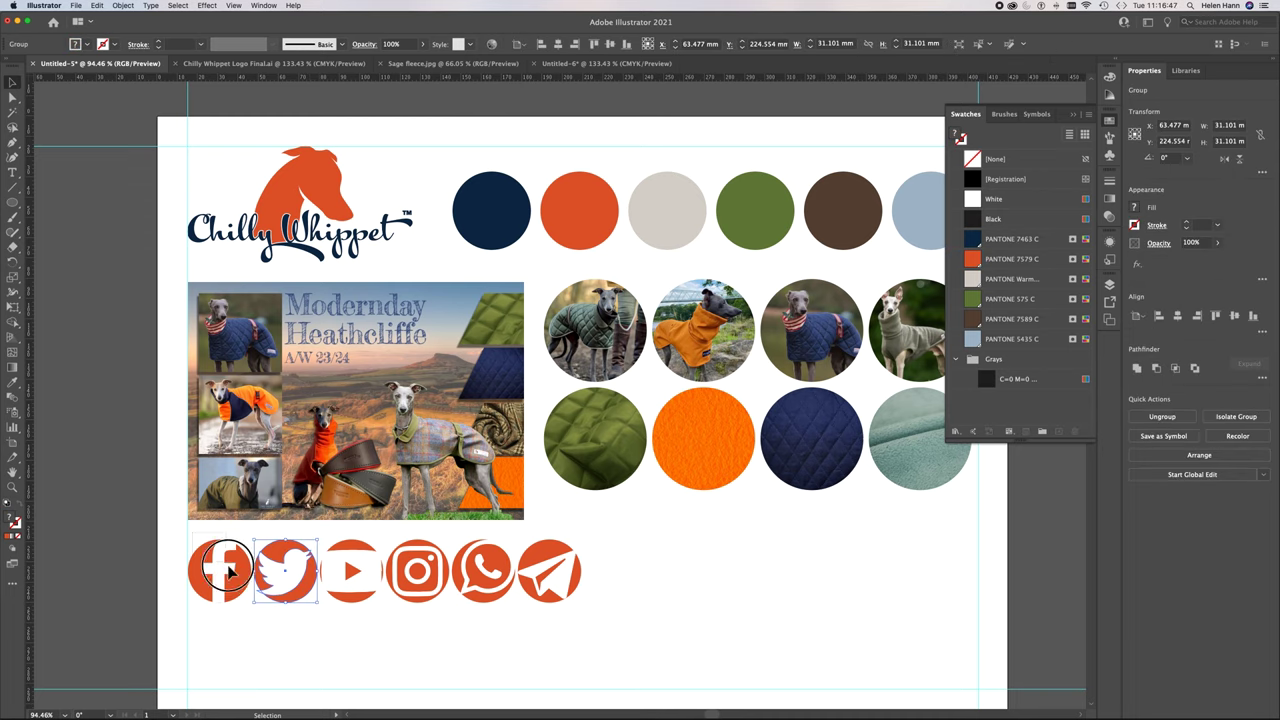
{"action": "left_click", "coordinate": [238, 598]}
{"action": "right_click", "coordinate": [244, 600]}
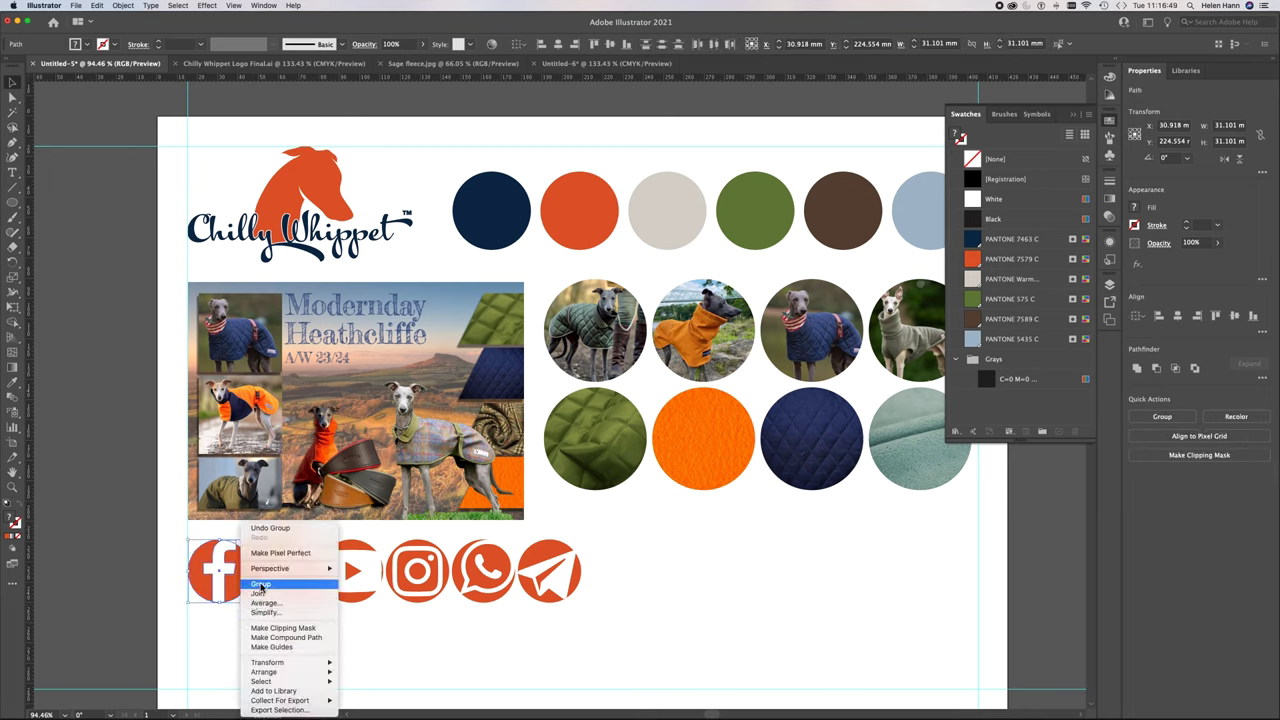
{"action": "left_click", "coordinate": [261, 586]}
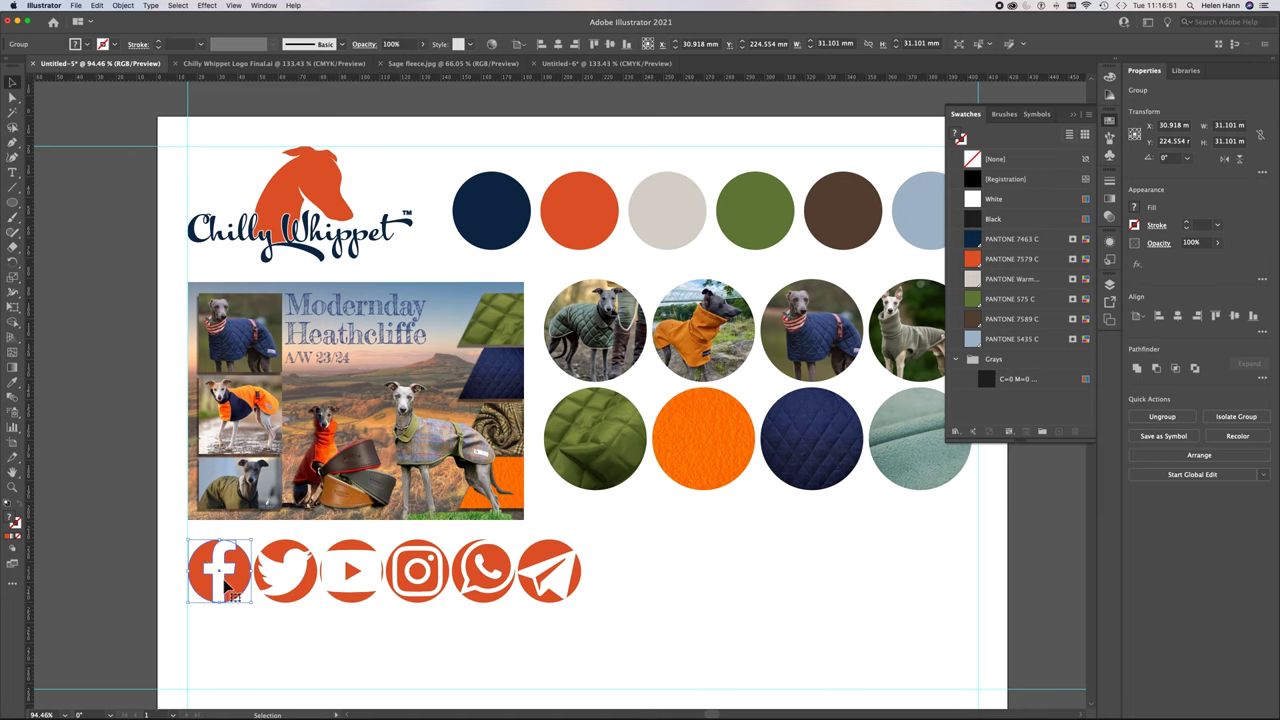
{"action": "left_click", "coordinate": [592, 618]}
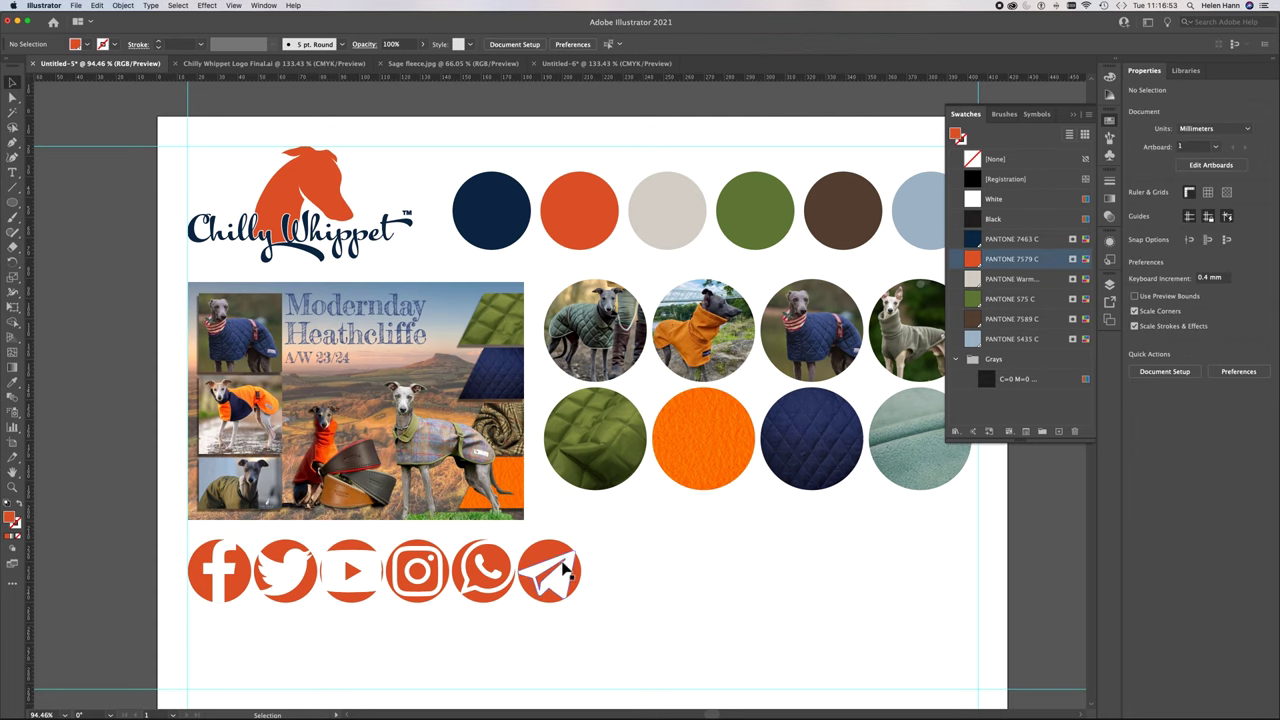
Move the paper plane icon outward along the row and distribute all six social icons horizontally with equal spacing
{"action": "left_click", "coordinate": [552, 572]}
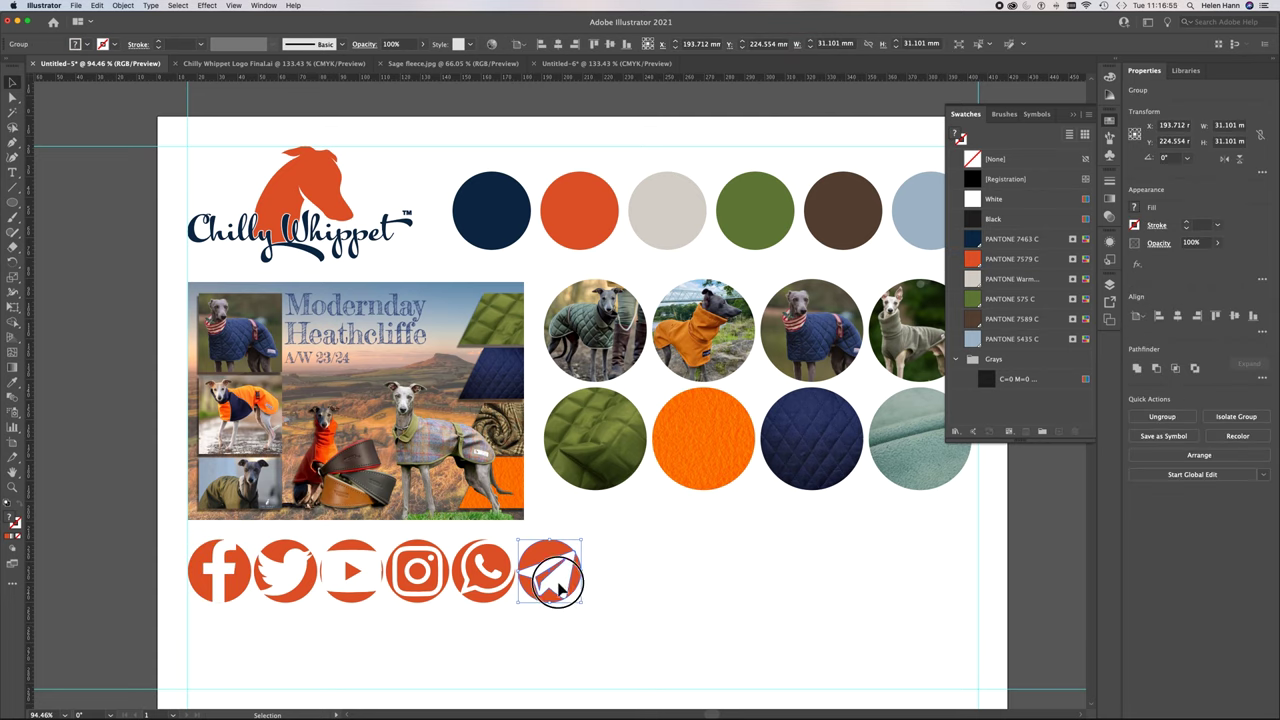
{"action": "left_click_drag", "start_coordinate": [562, 590], "coordinate": [607, 588]}
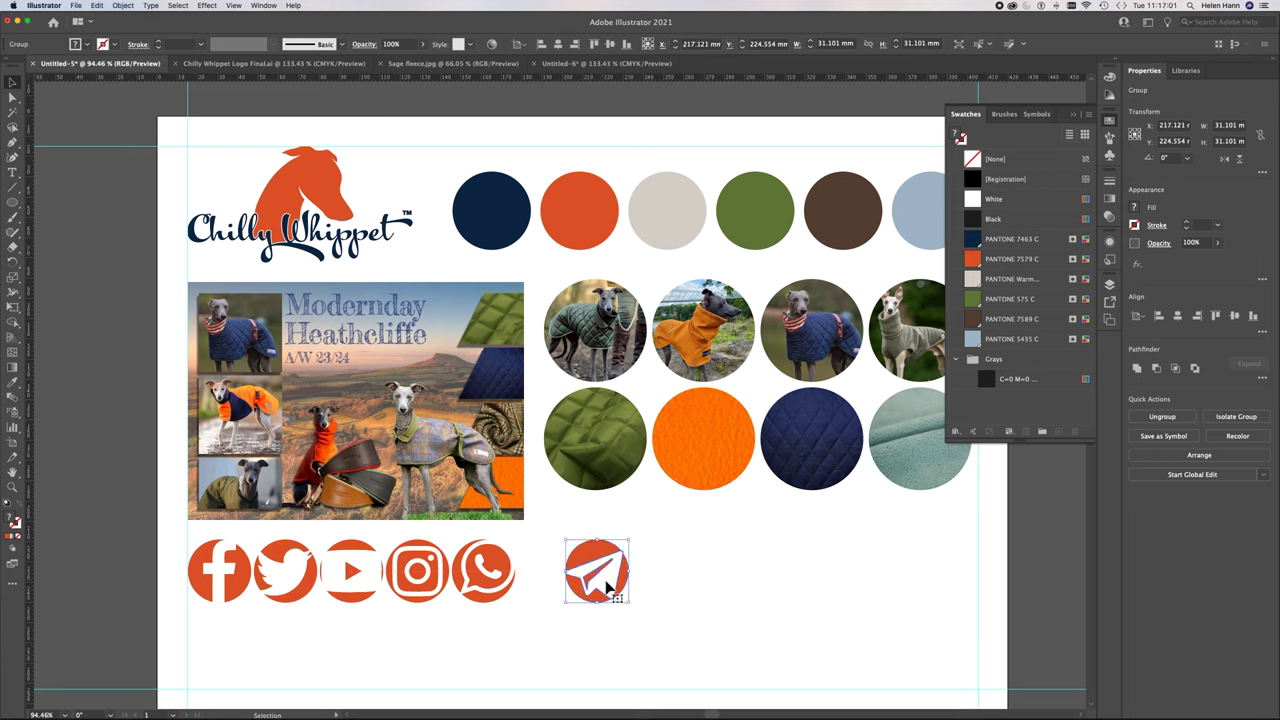
{"action": "left_click", "coordinate": [240, 590]}
{"action": "left_click", "coordinate": [285, 592], "text": "shift"}
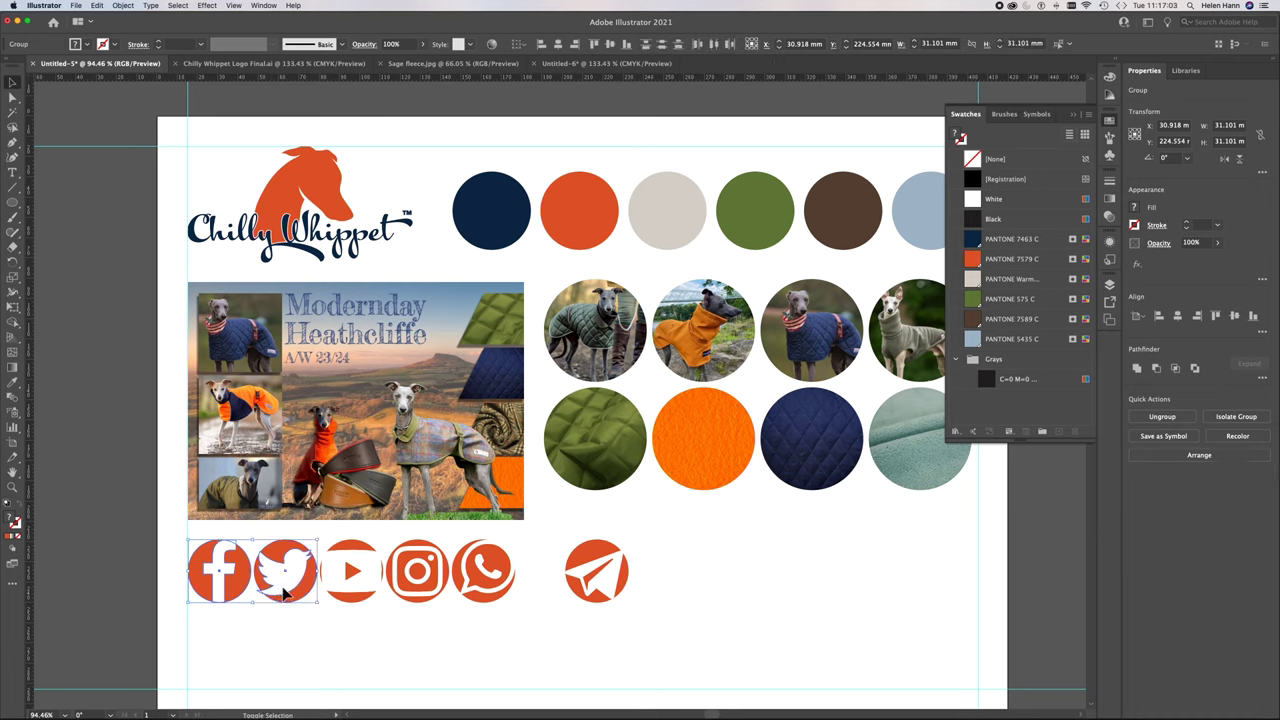
{"action": "left_click", "coordinate": [338, 584], "text": "shift"}
{"action": "left_click", "coordinate": [413, 590], "text": "shift"}
{"action": "left_click", "coordinate": [475, 592], "text": "shift"}
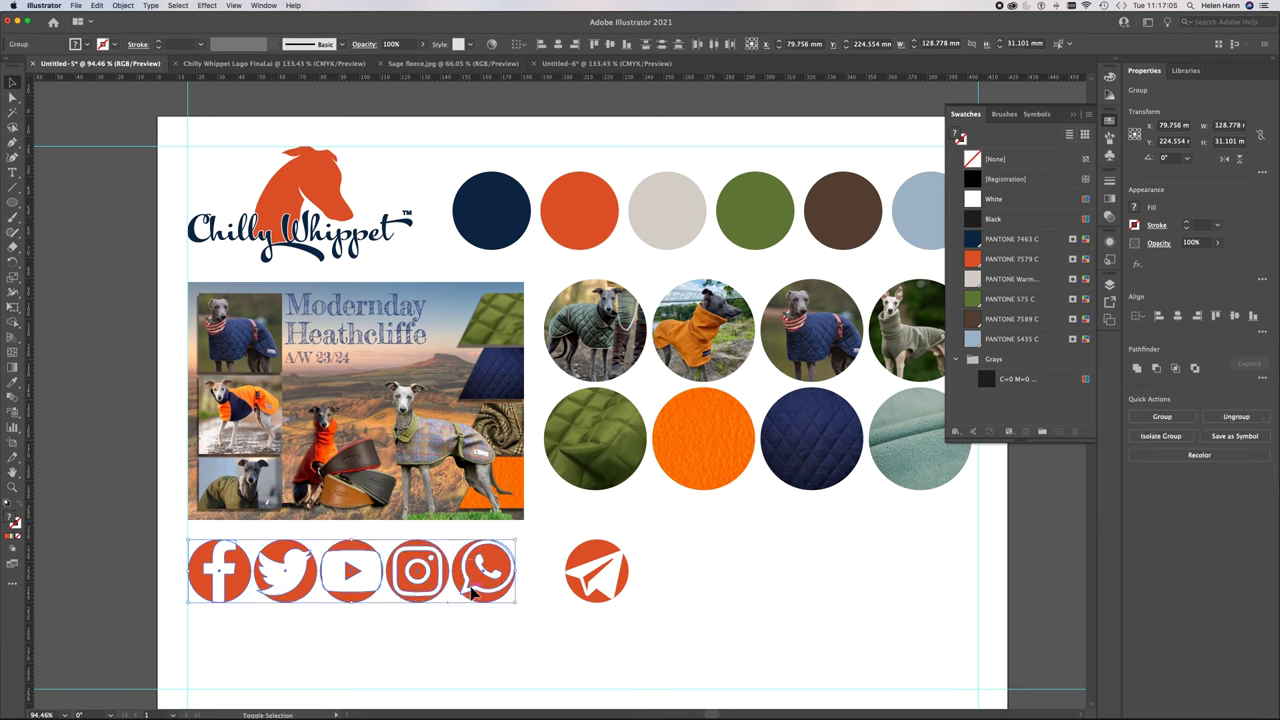
{"action": "left_click", "coordinate": [591, 591], "text": "shift"}
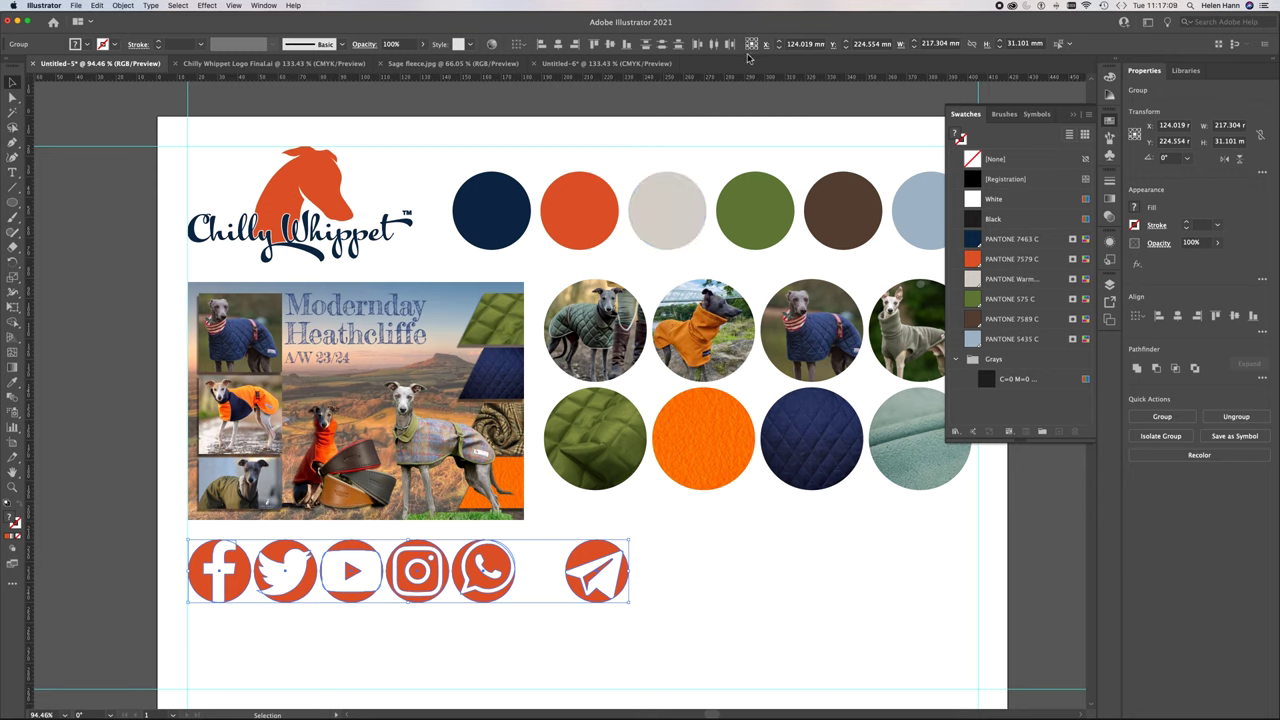
{"action": "left_click", "coordinate": [540, 45]}
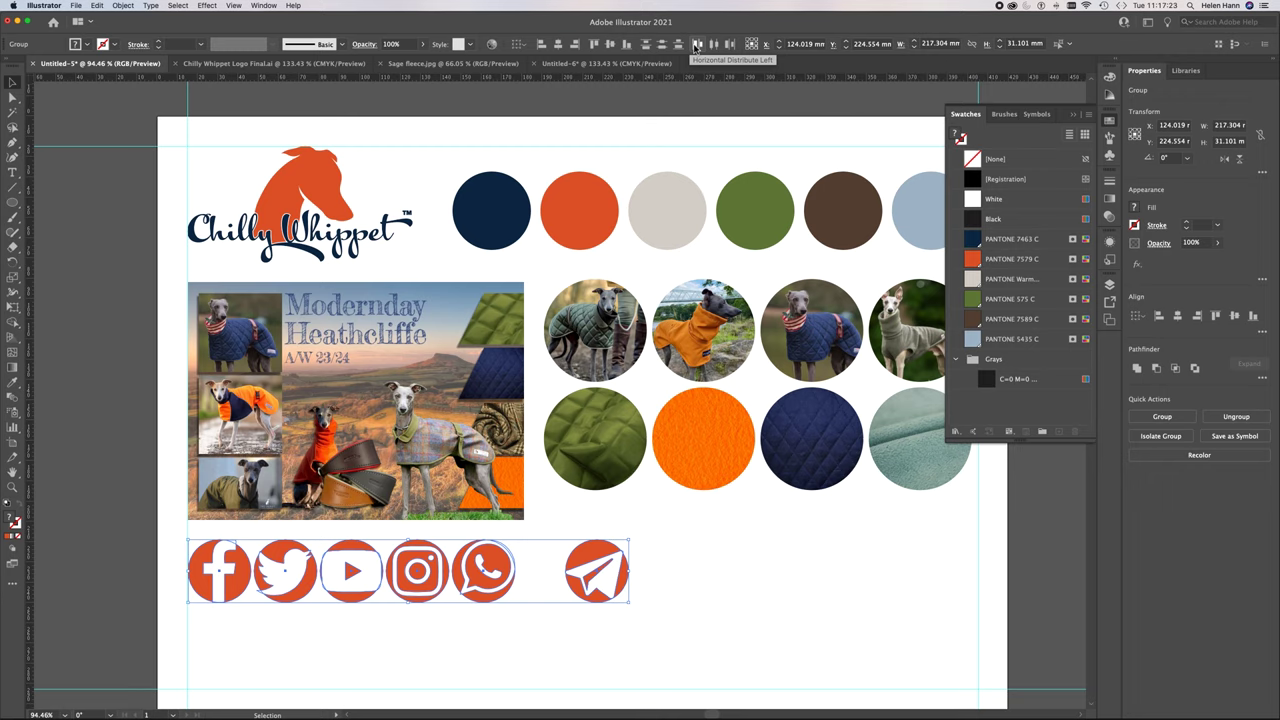
{"action": "left_click", "coordinate": [697, 45]}
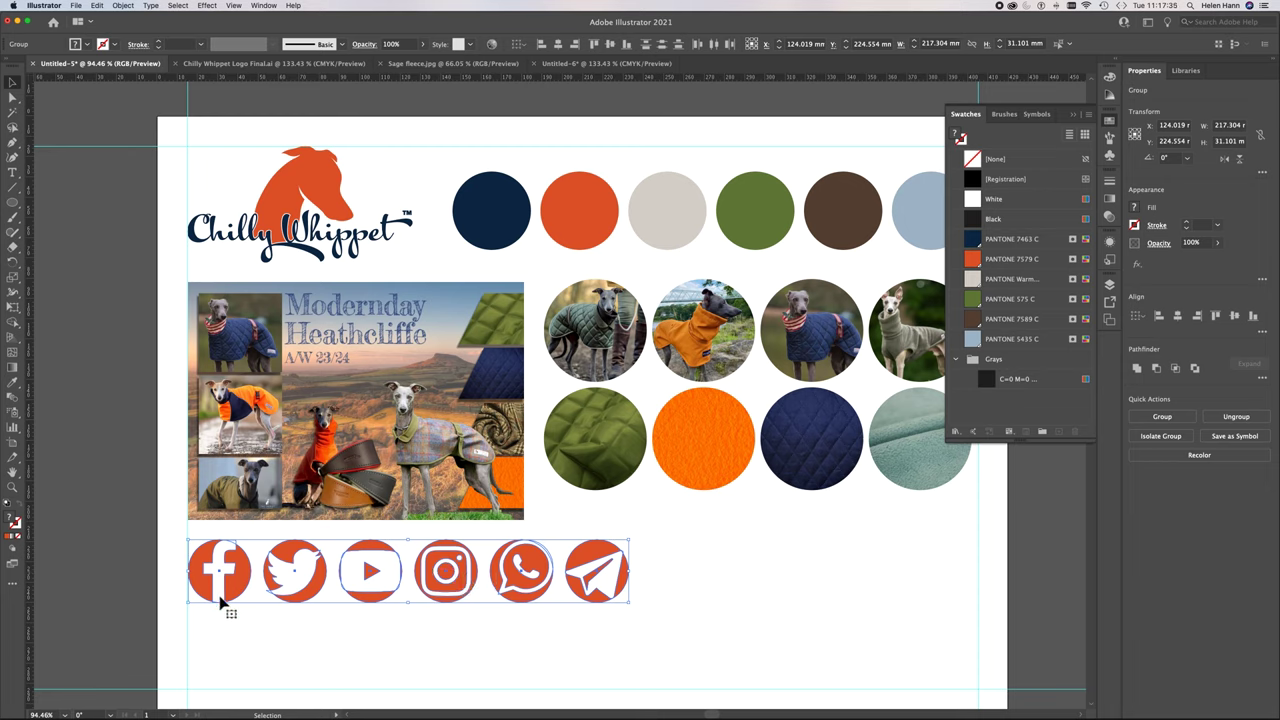
{"action": "left_click", "coordinate": [315, 641]}
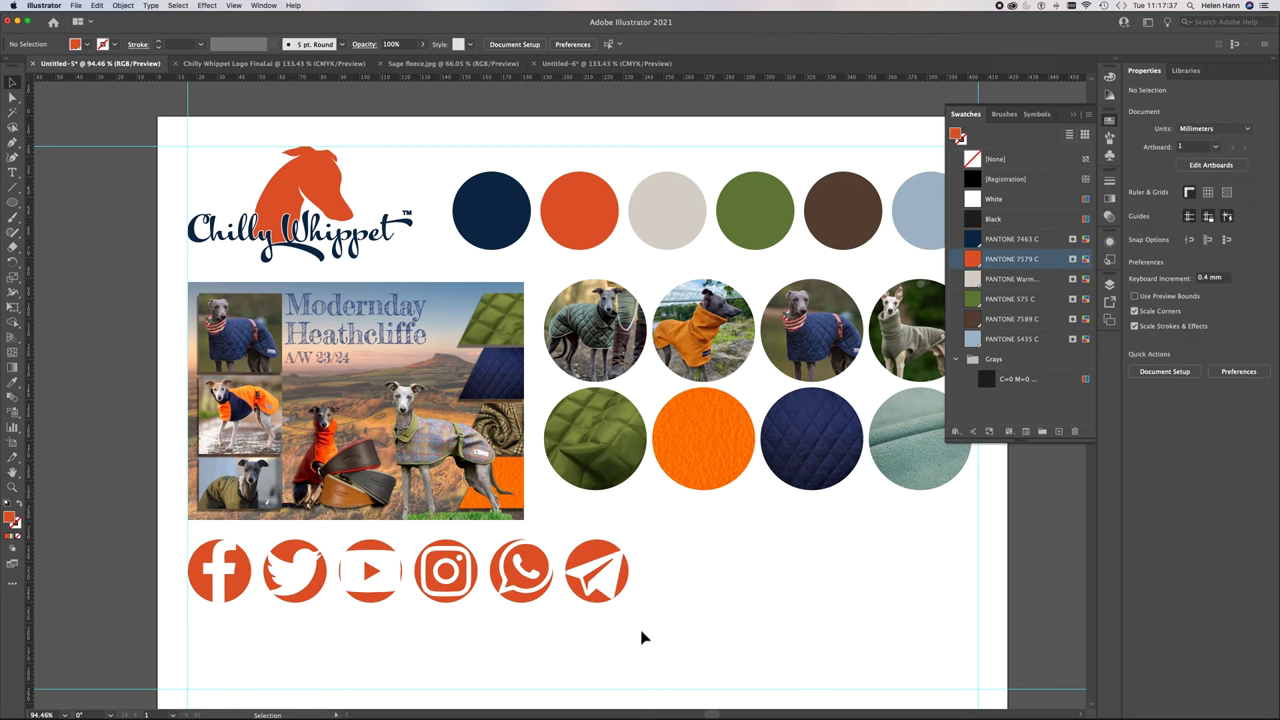
Move the Instagram, WhatsApp and paper plane icons beneath the other three as a second row and shift the block down to the margin guide
{"action": "left_click_drag", "start_coordinate": [446, 580], "coordinate": [240, 663]}
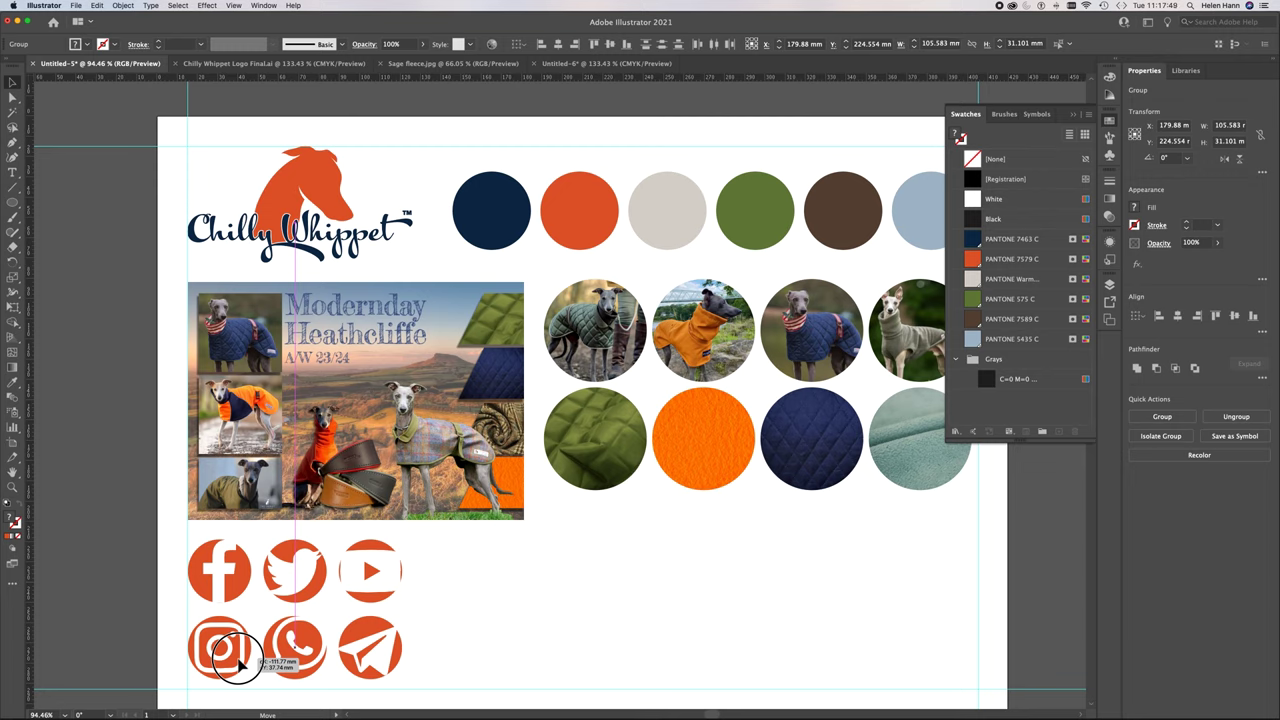
{"action": "left_click", "coordinate": [240, 650]}
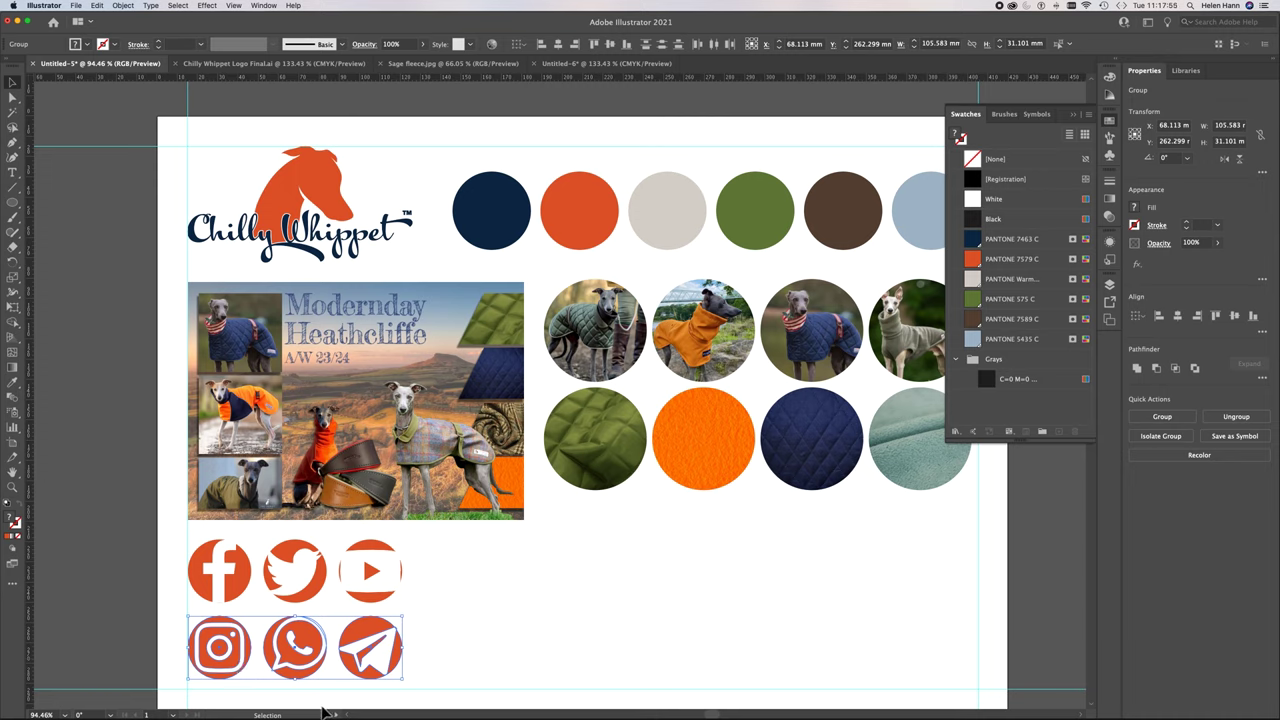
{"action": "left_click_drag", "start_coordinate": [420, 531], "coordinate": [223, 692]}
{"action": "mouse_move", "coordinate": [222, 705]}
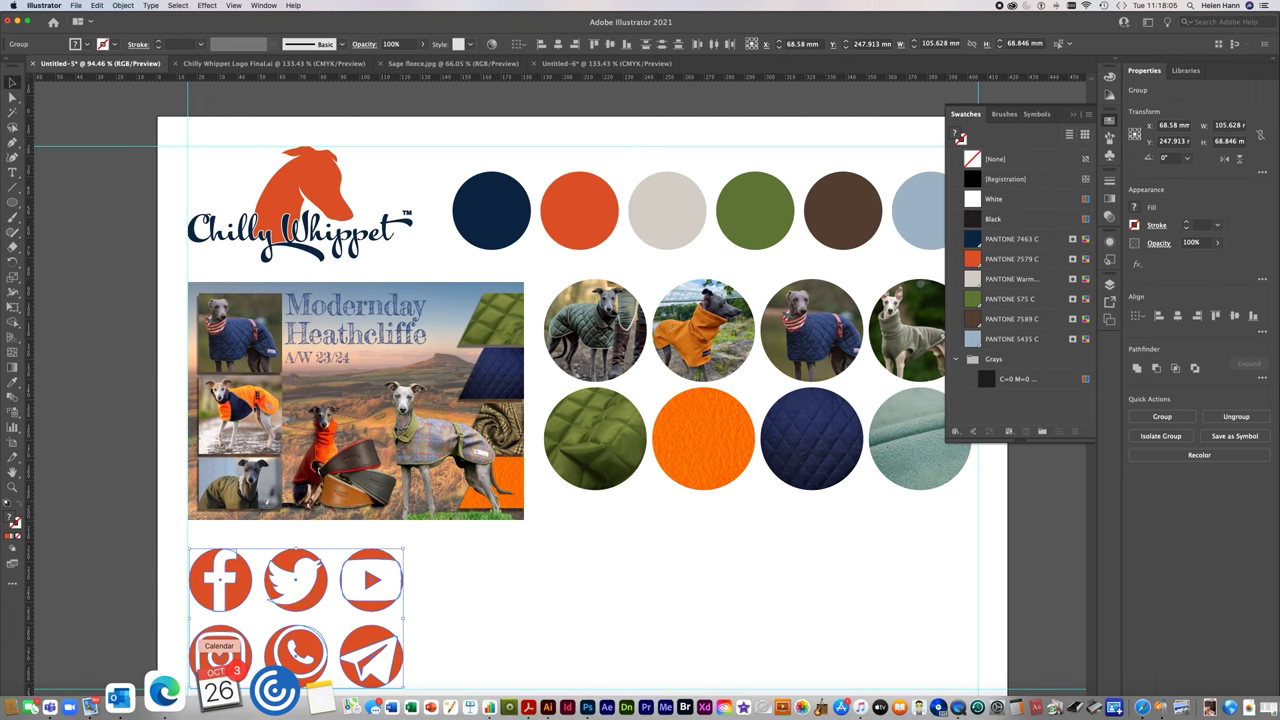
{"action": "left_click", "coordinate": [174, 612]}
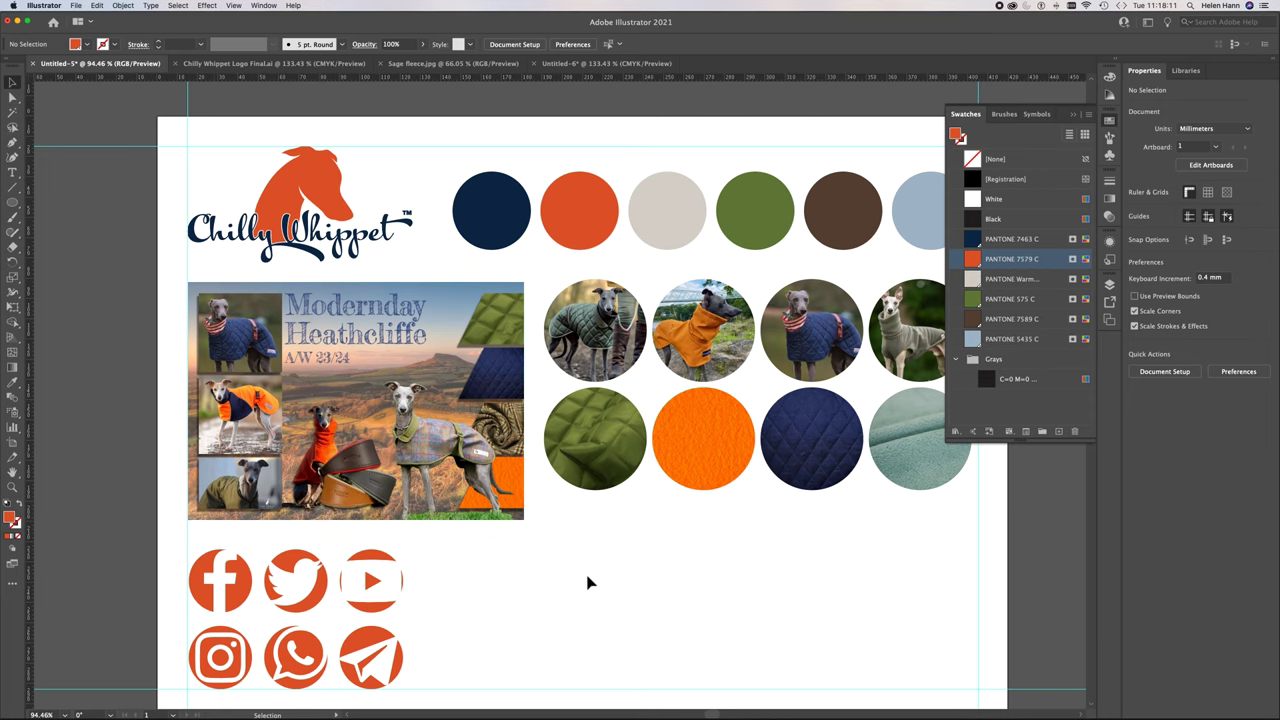
Open Chilly Whippet favicon.ai from the Illustrator Brand Board folder in UoM Skills Workshops and select the orange whippet head
{"action": "scroll", "coordinate": [588, 582], "scroll_direction": "right", "scroll_amount": 5}
{"action": "scroll", "coordinate": [588, 582], "scroll_direction": "down", "scroll_amount": 2}
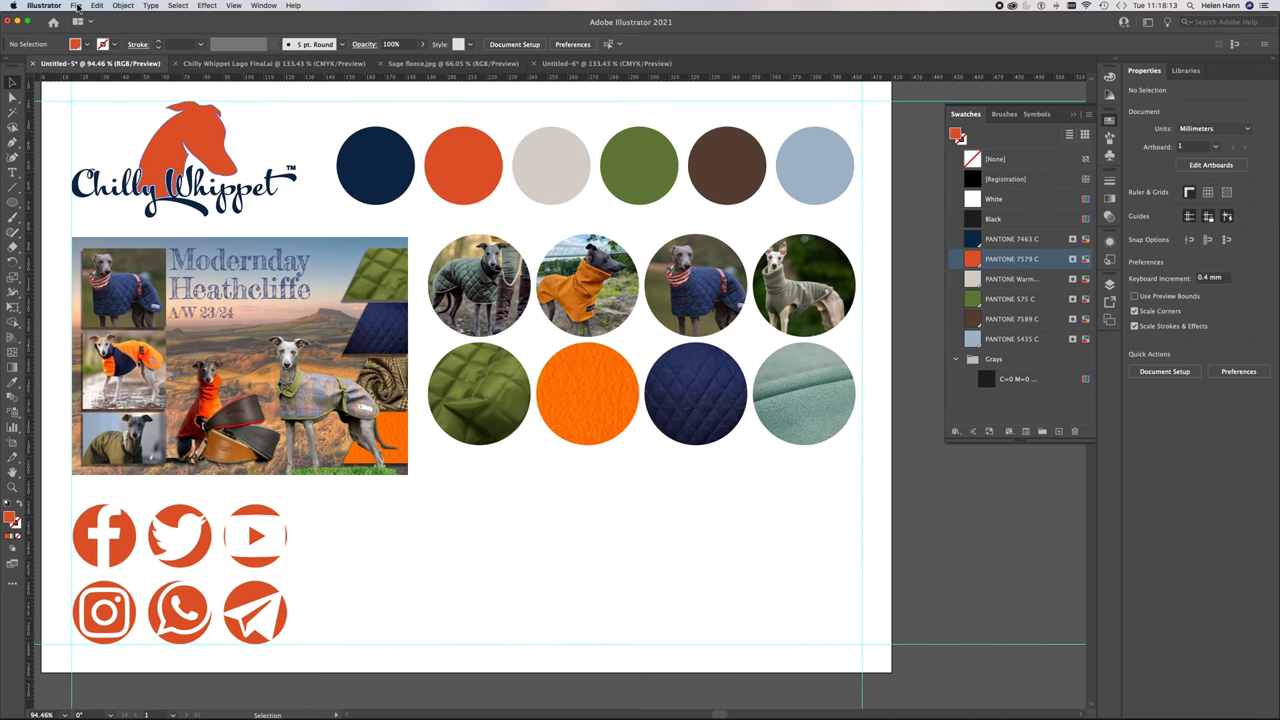
{"action": "left_click", "coordinate": [79, 5]}
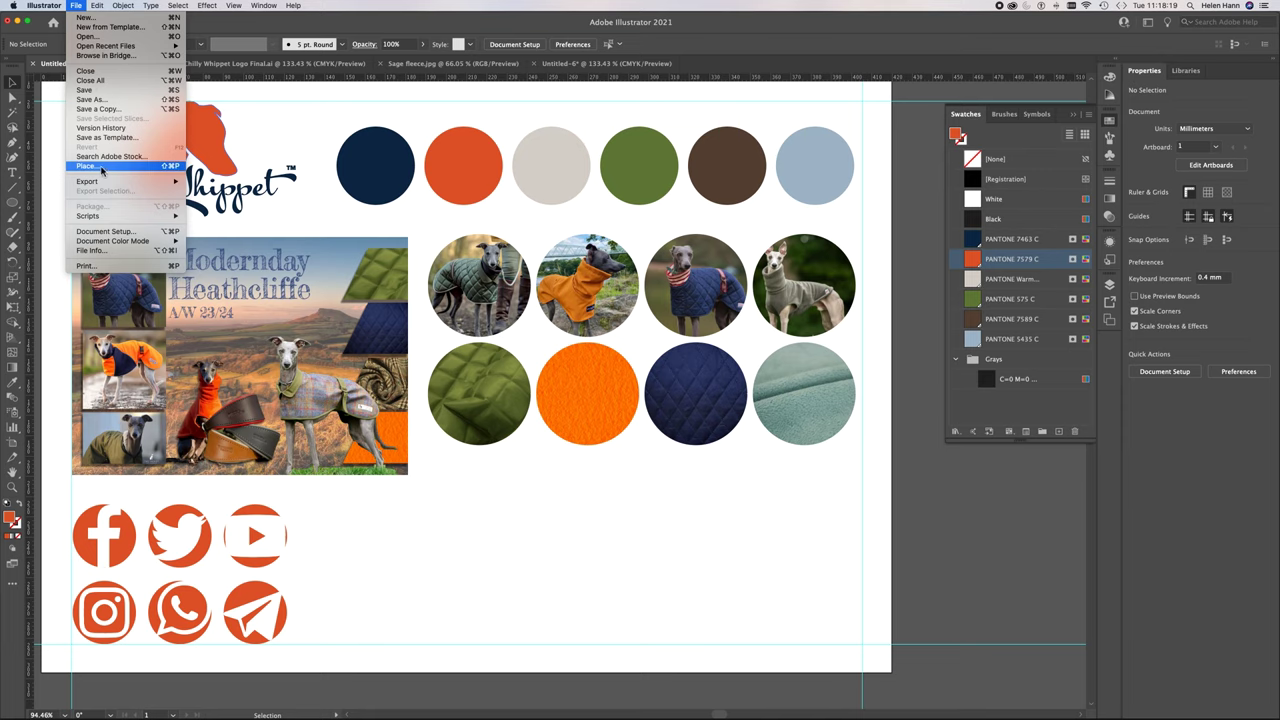
{"action": "left_click", "coordinate": [90, 36]}
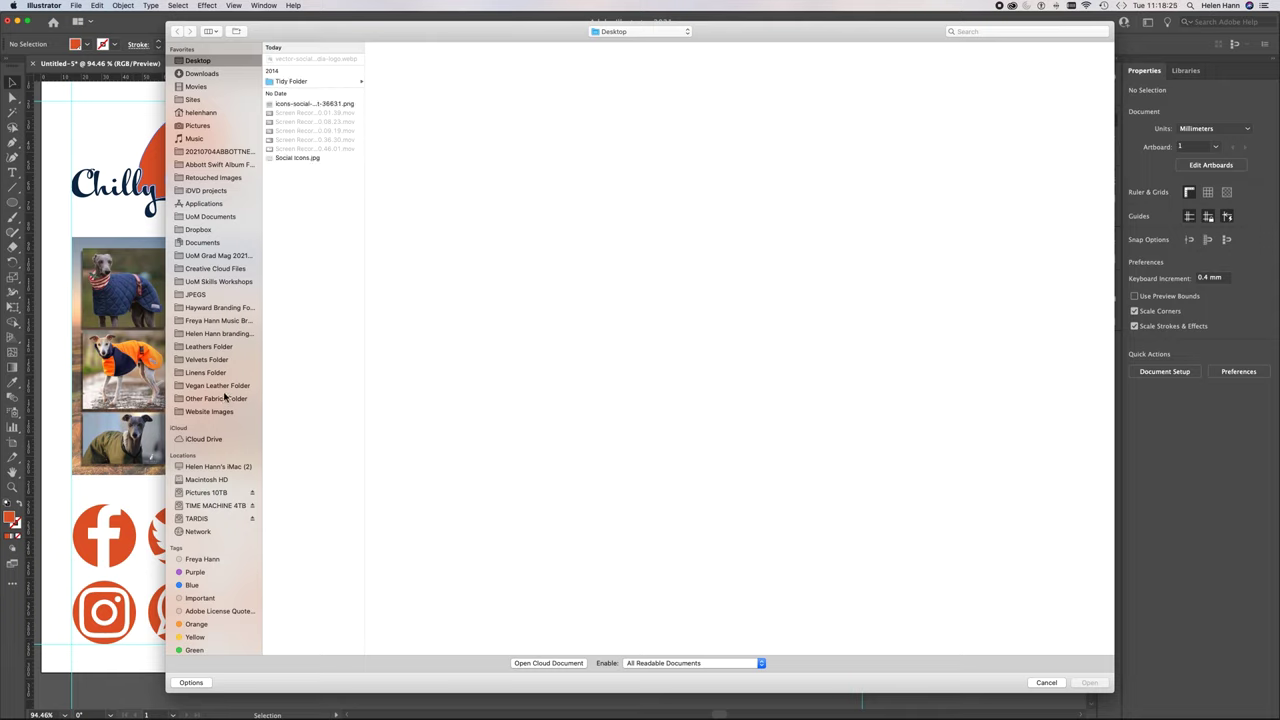
{"action": "left_click", "coordinate": [219, 281]}
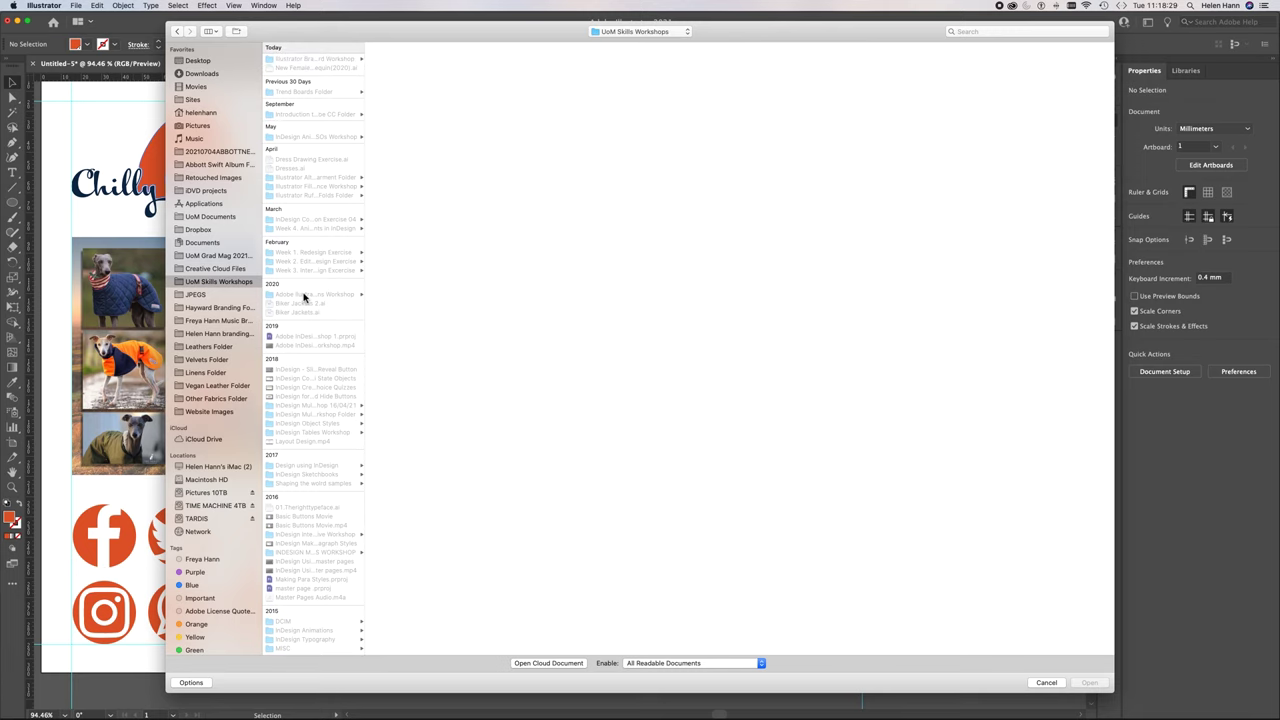
{"action": "left_click", "coordinate": [335, 62]}
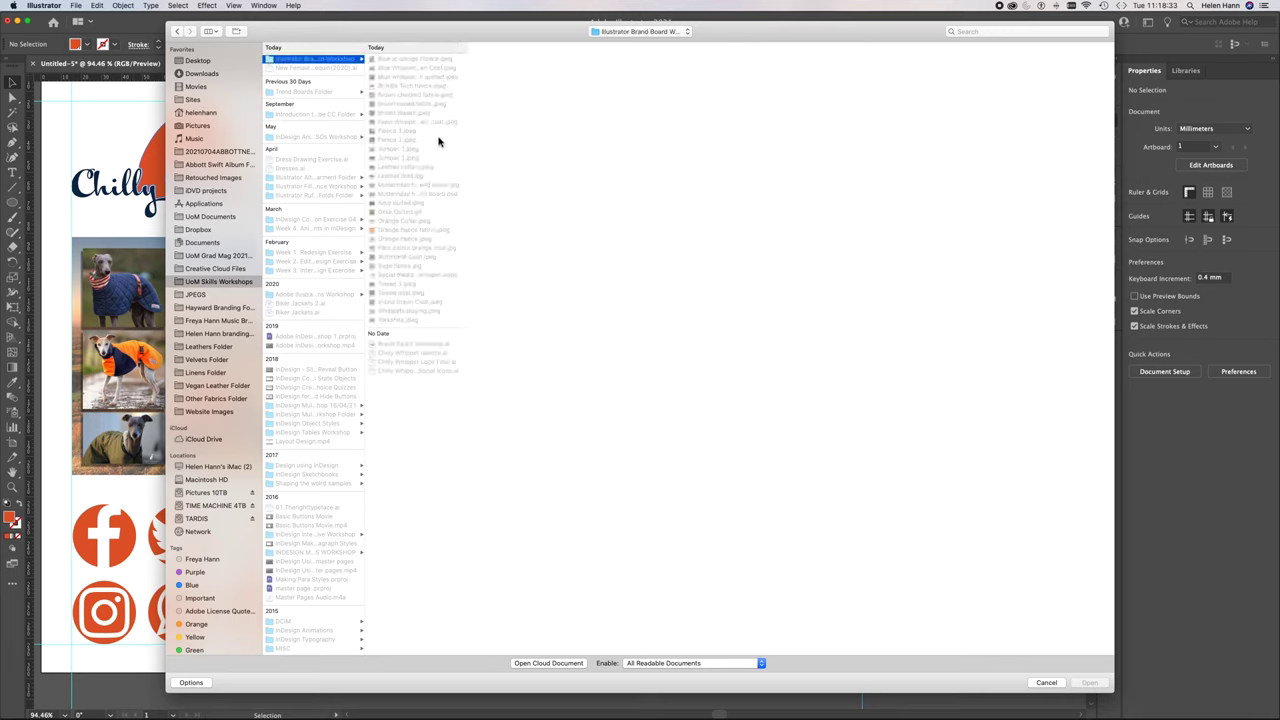
{"action": "left_click", "coordinate": [427, 354]}
{"action": "left_click", "coordinate": [1096, 689]}
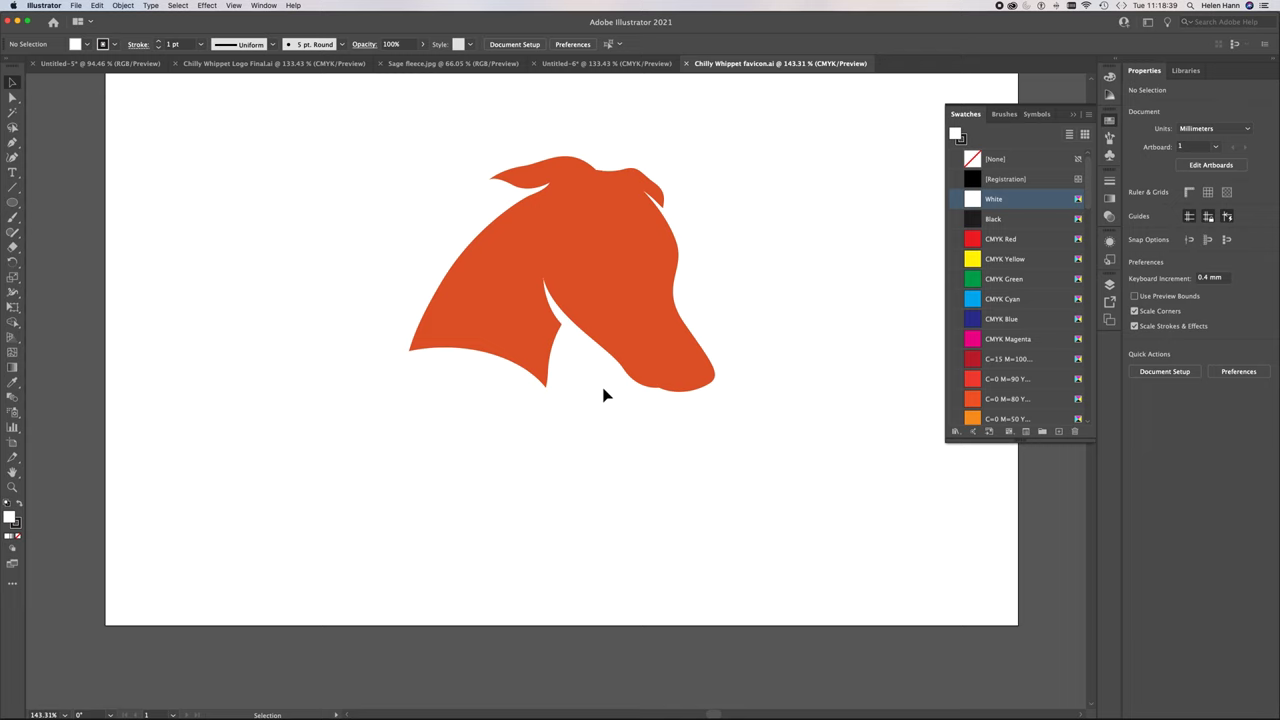
{"action": "key", "text": "super+a"}
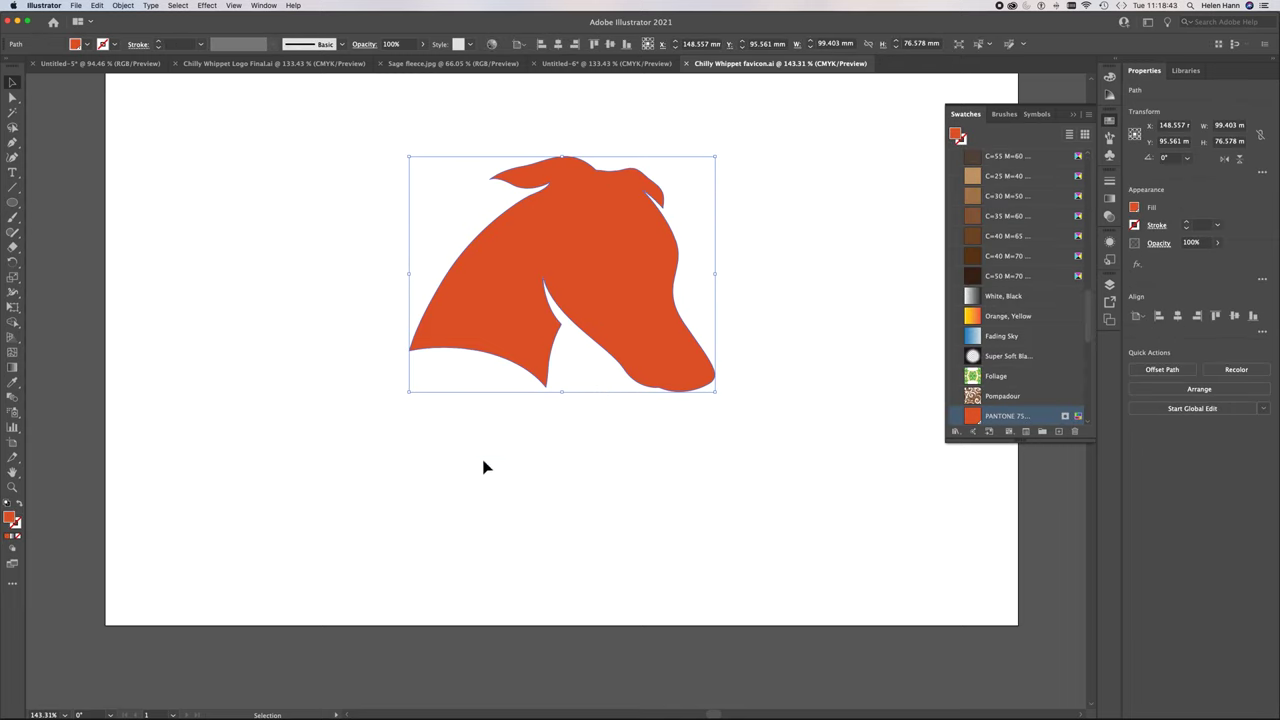
Switch to Microsoft Edge, search for amazon and view the Amazon UK site in the browser tab as a favicon example
{"action": "mouse_move", "coordinate": [285, 716]}
{"action": "left_click", "coordinate": [200, 697]}
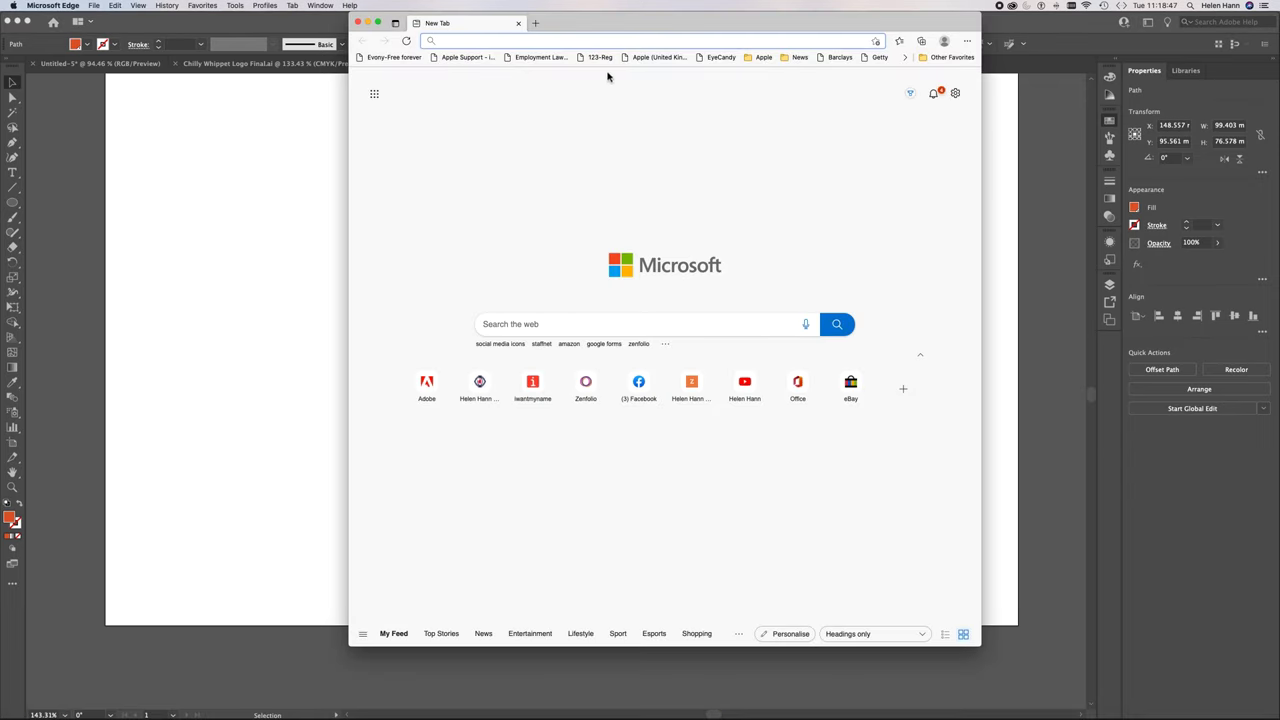
{"action": "left_click", "coordinate": [564, 40]}
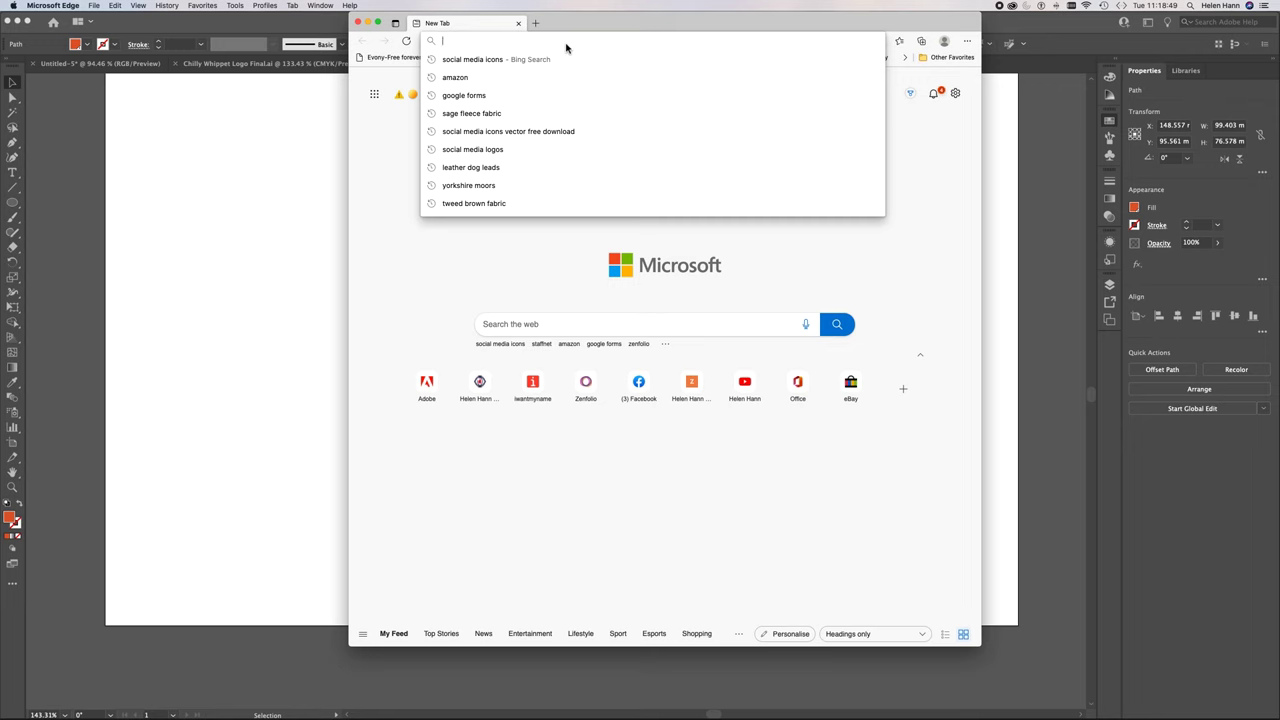
{"action": "type", "text": "amazo"}
{"action": "key", "text": "Return"}
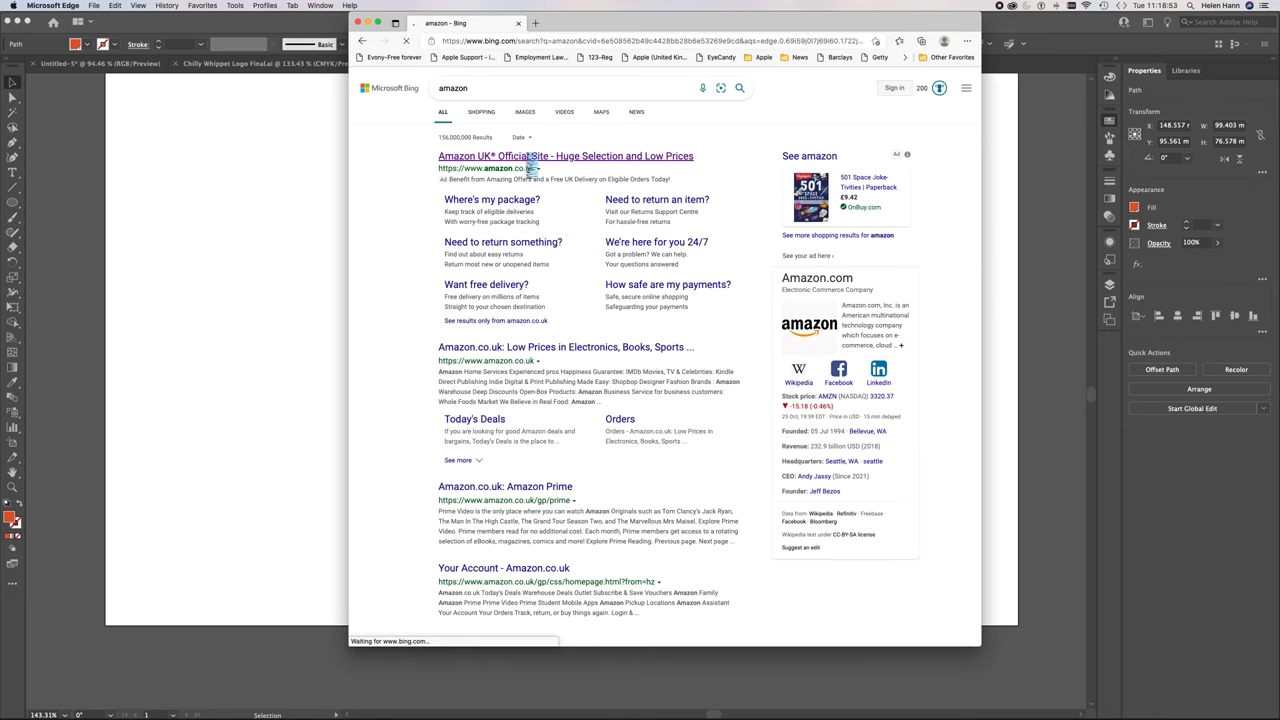
{"action": "left_click", "coordinate": [608, 157]}
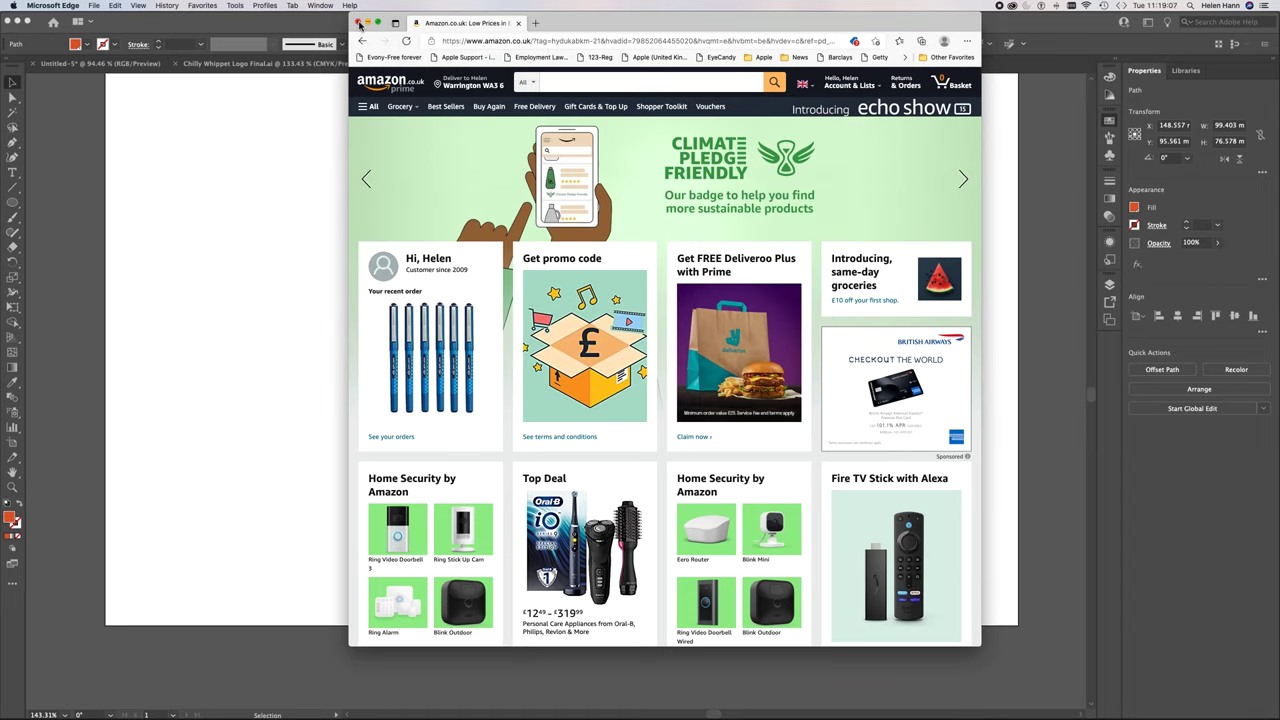
{"action": "left_click", "coordinate": [360, 24]}
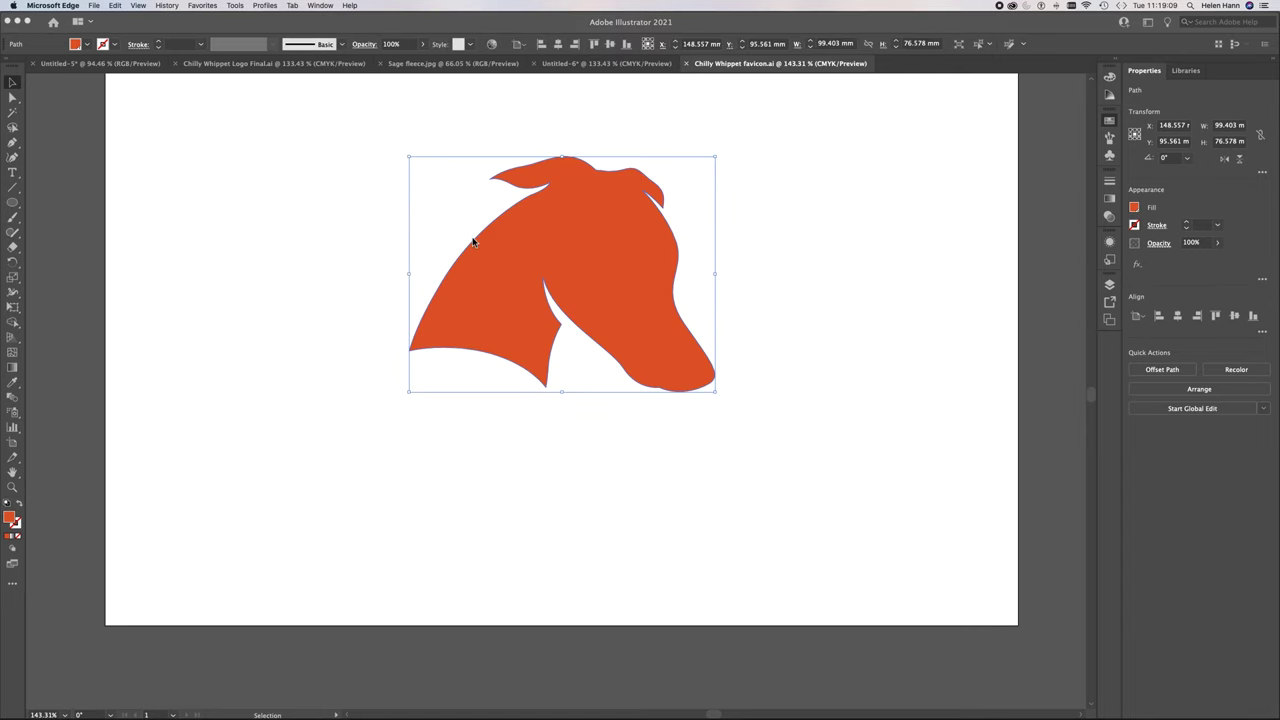
{"action": "left_click", "coordinate": [116, 66]}
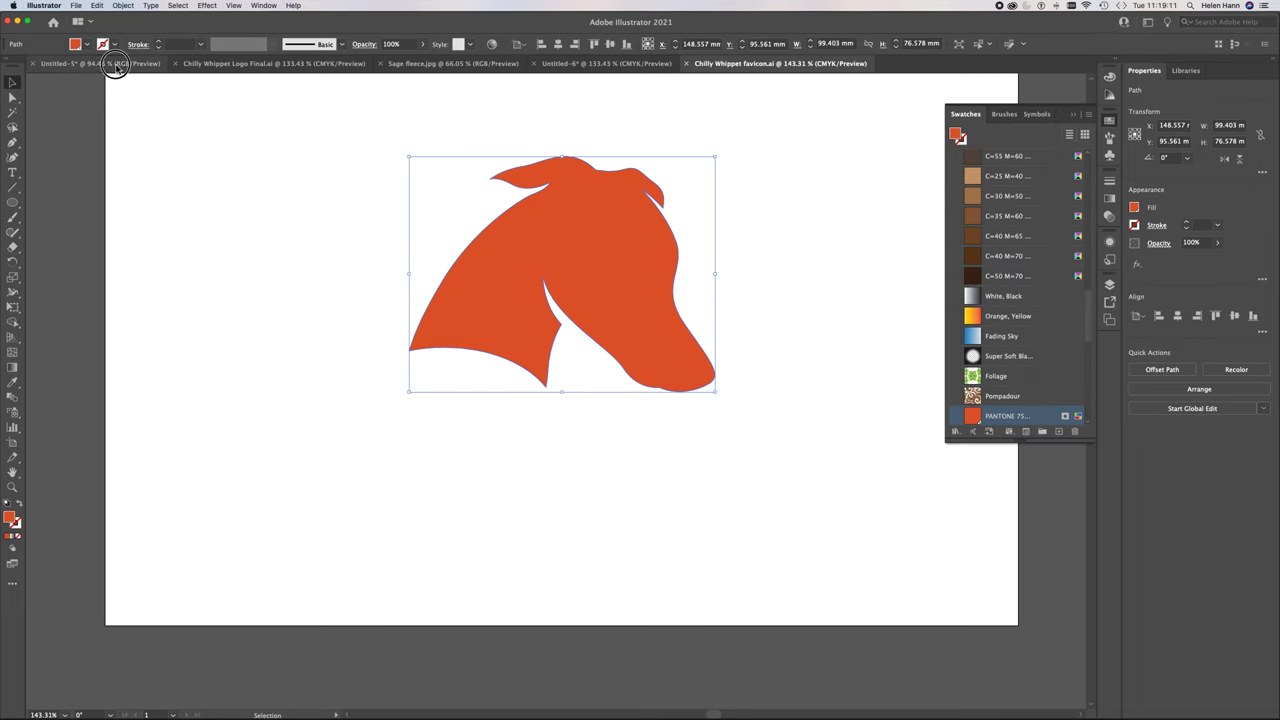
{"action": "left_click", "coordinate": [116, 66]}
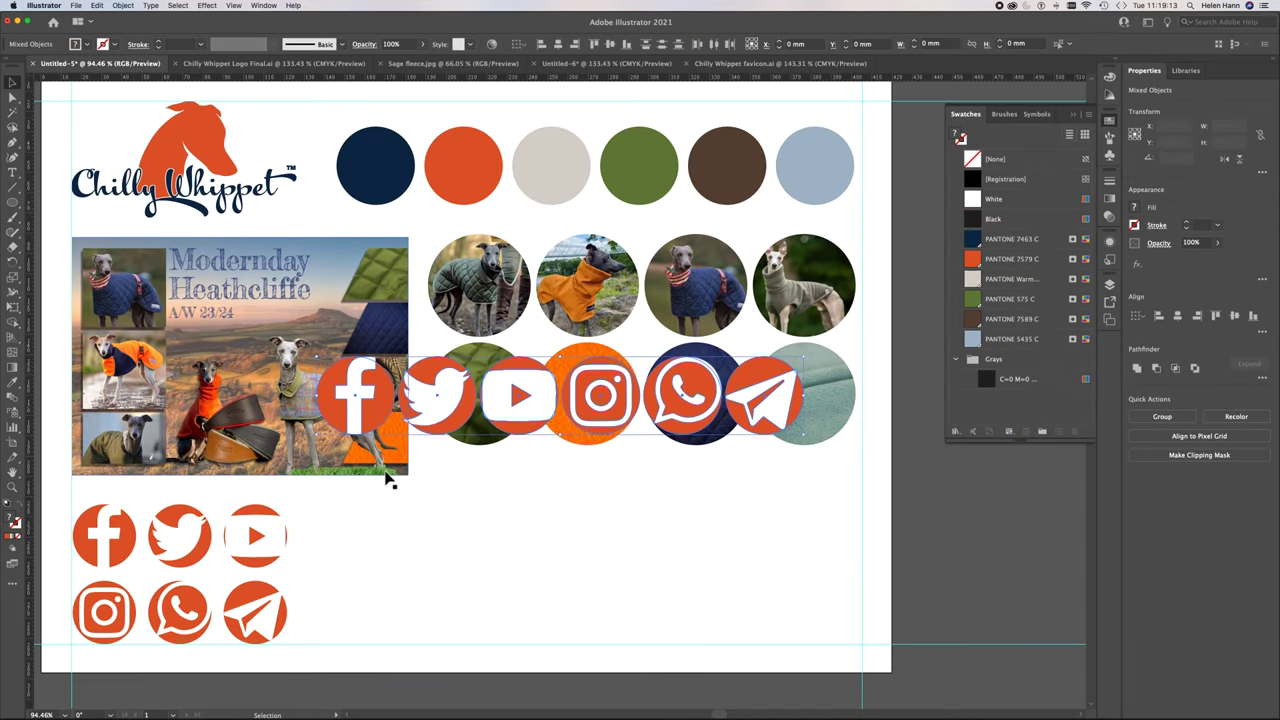
{"action": "key", "text": "Delete"}
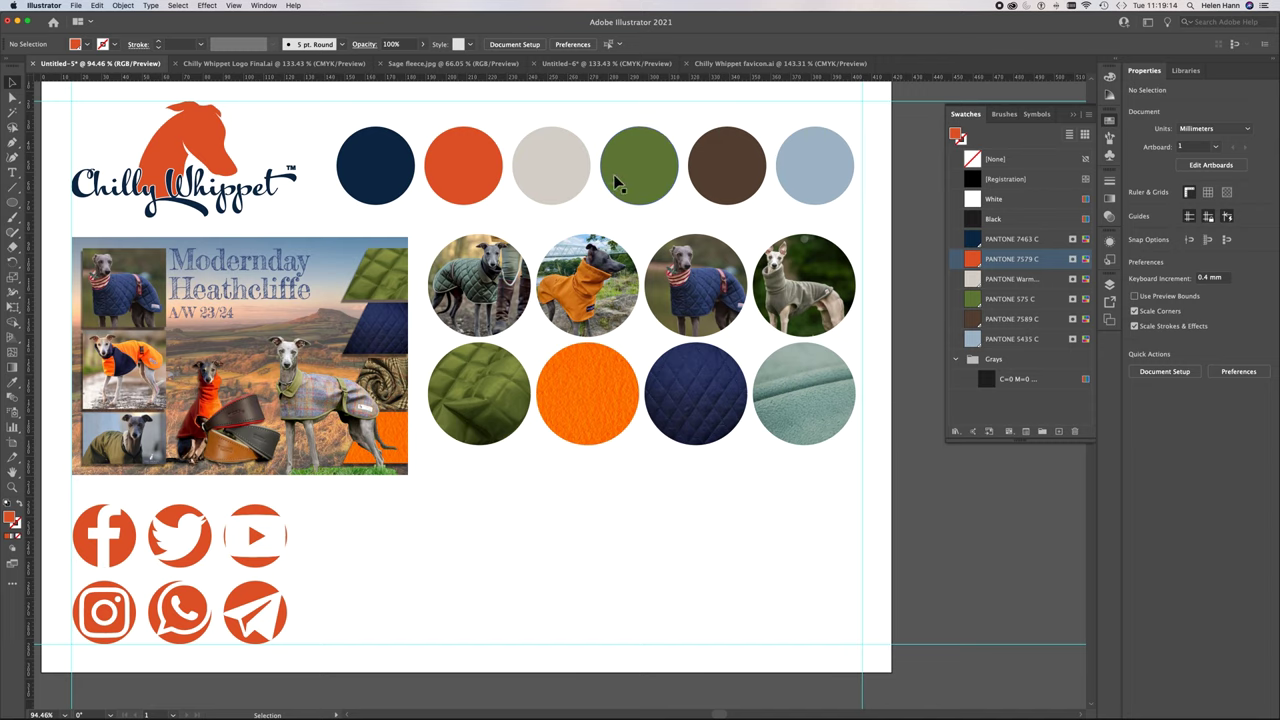
Copy the whippet head into the Untitled-5 board, scale it to about 51 by 39 mm and place it beside the social icons
{"action": "left_click", "coordinate": [757, 63]}
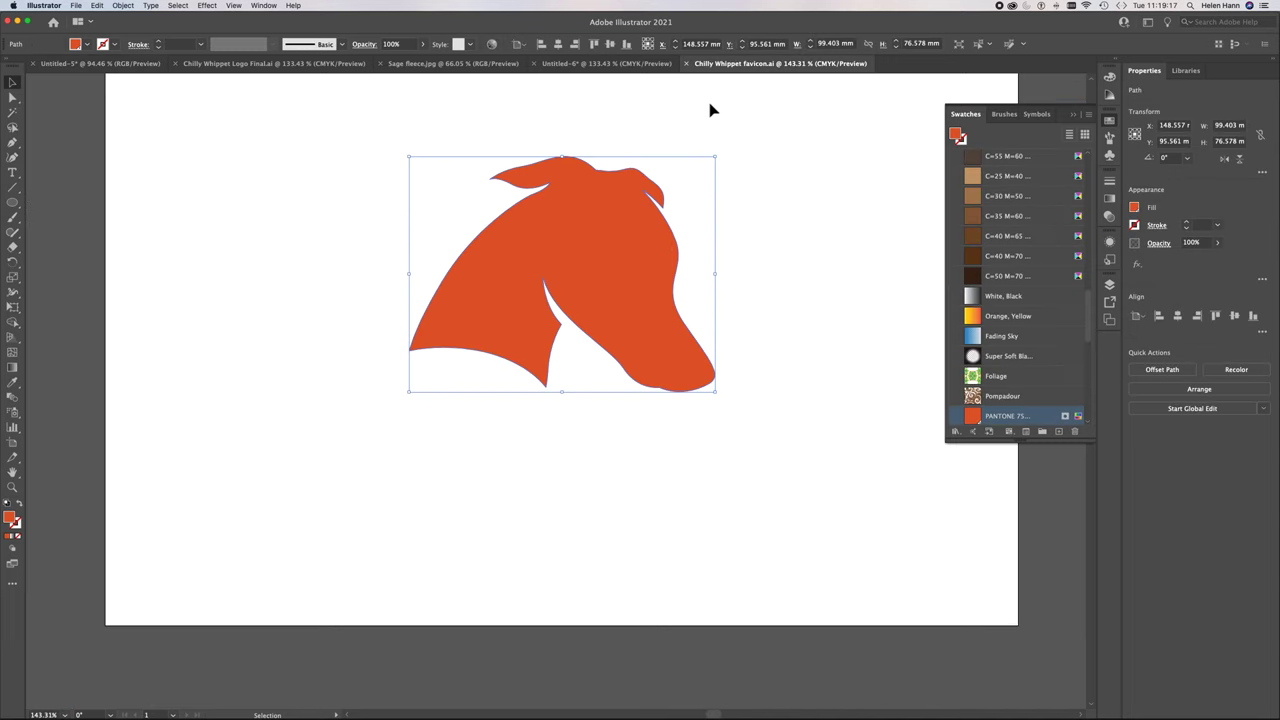
{"action": "left_click", "coordinate": [133, 65]}
{"action": "key", "text": "cmd+v"}
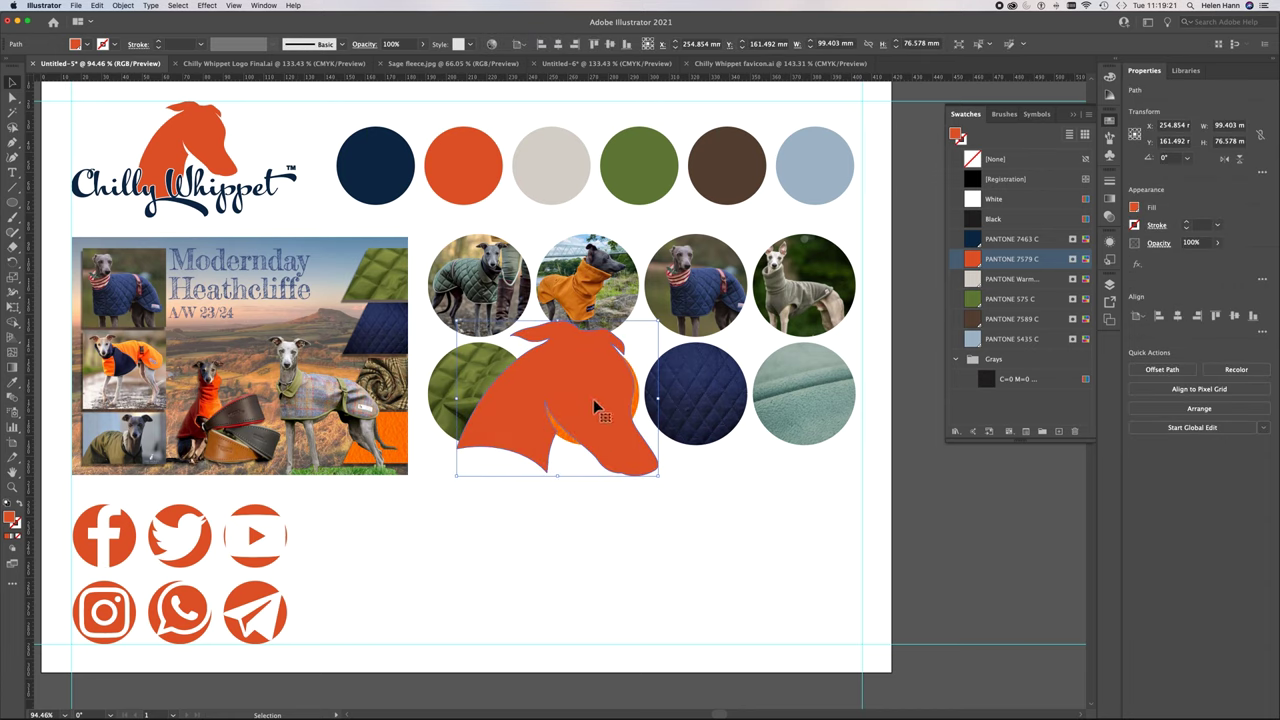
{"action": "left_click_drag", "start_coordinate": [595, 407], "coordinate": [452, 566]}
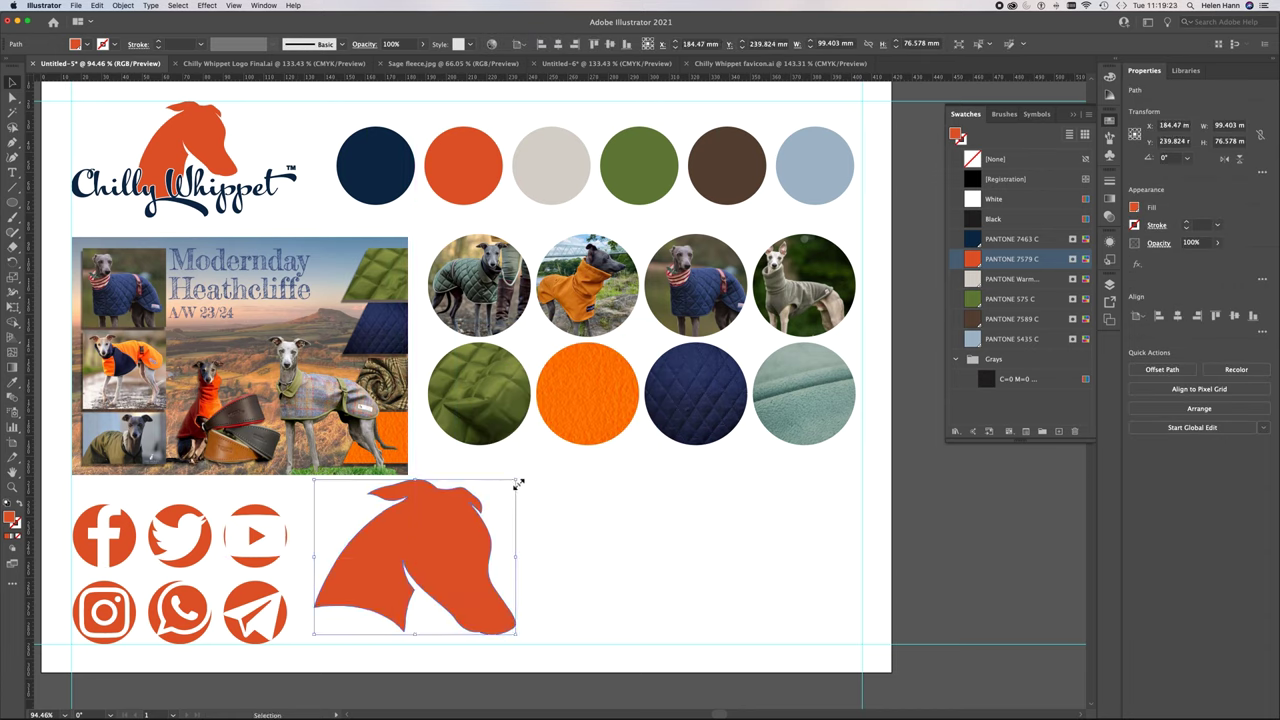
{"action": "left_click_drag", "start_coordinate": [519, 483], "coordinate": [418, 548]}
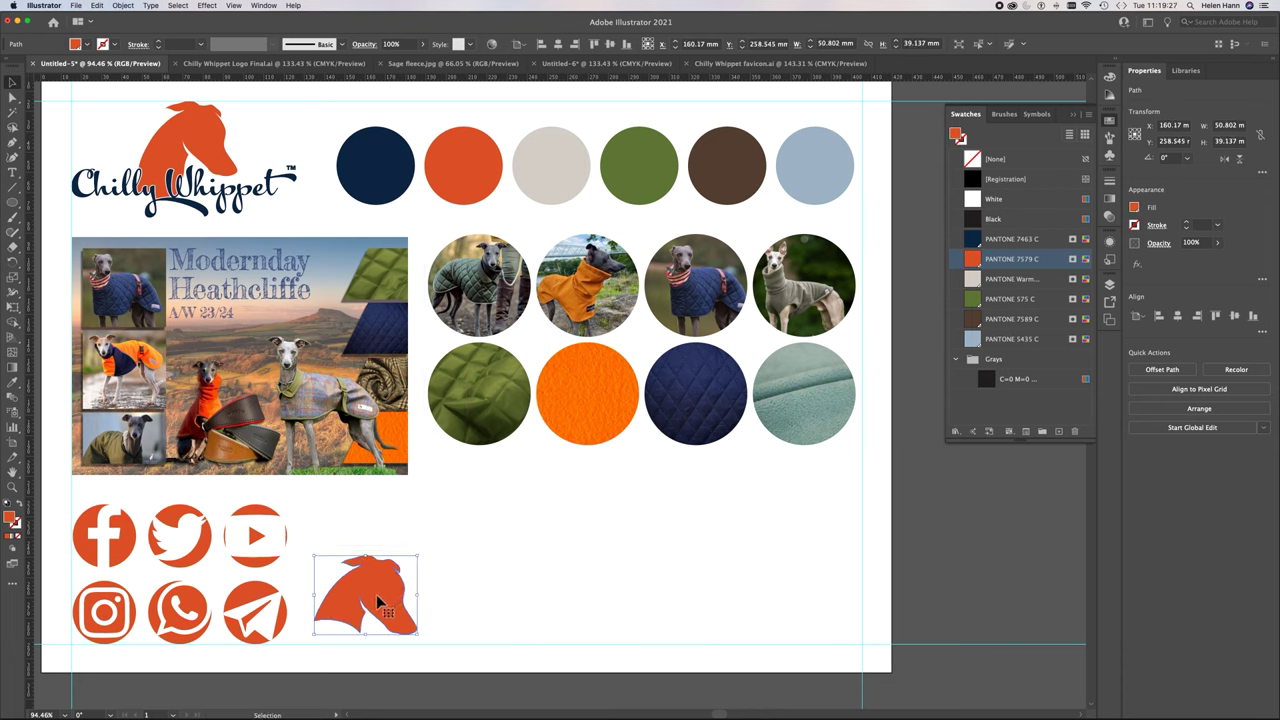
{"action": "left_click_drag", "start_coordinate": [376, 594], "coordinate": [400, 573]}
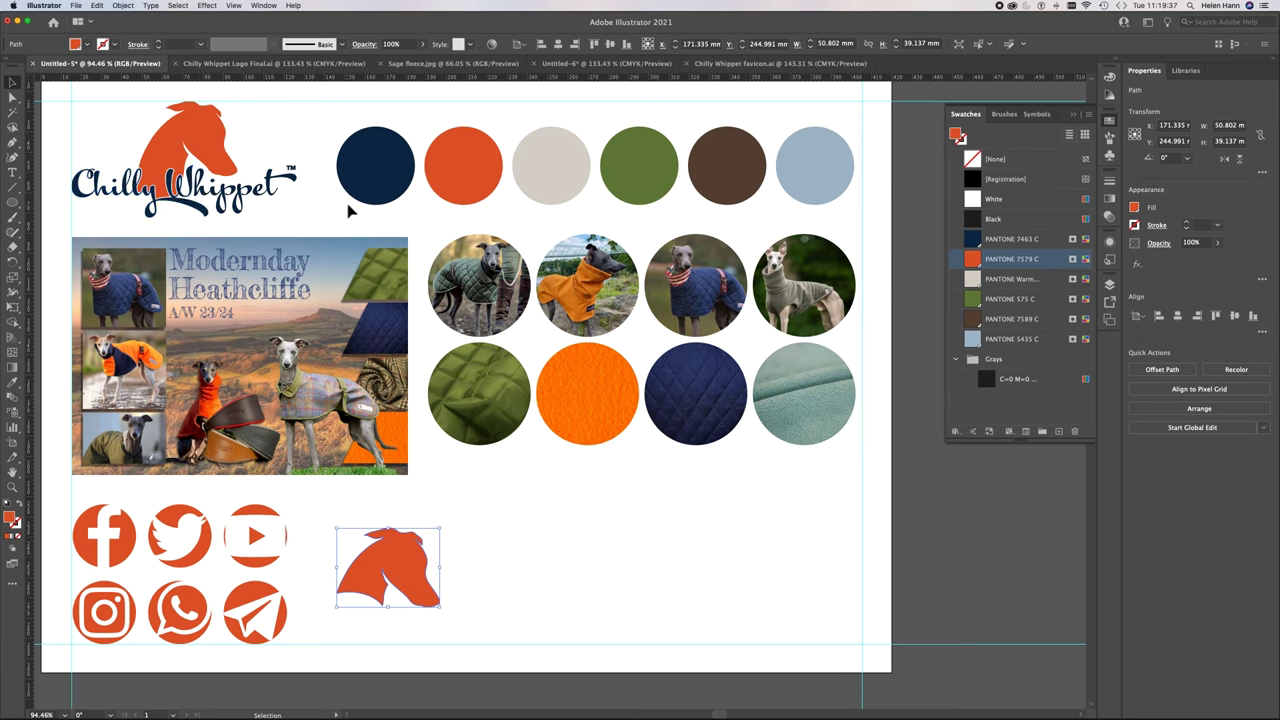
Try filling the whippet head with the PANTONE 7463 C swatch, and undo the recolour
{"action": "left_click", "coordinate": [976, 240]}
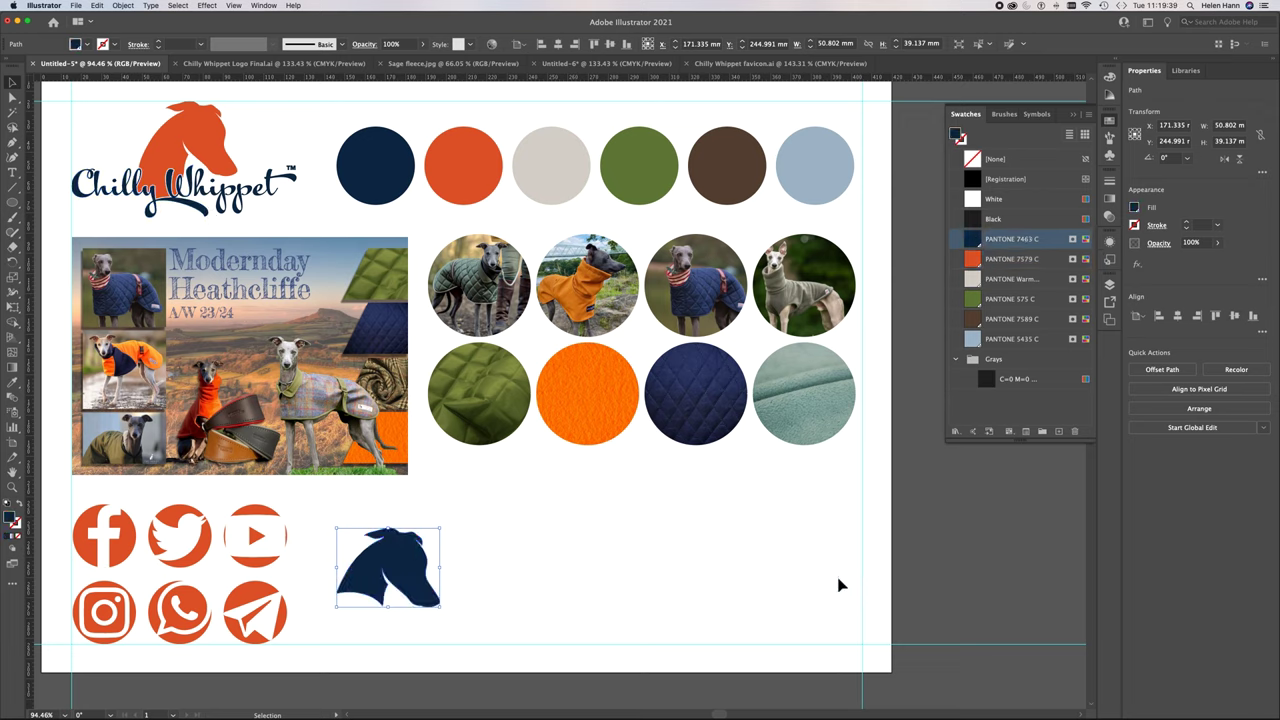
{"action": "left_click", "coordinate": [622, 658]}
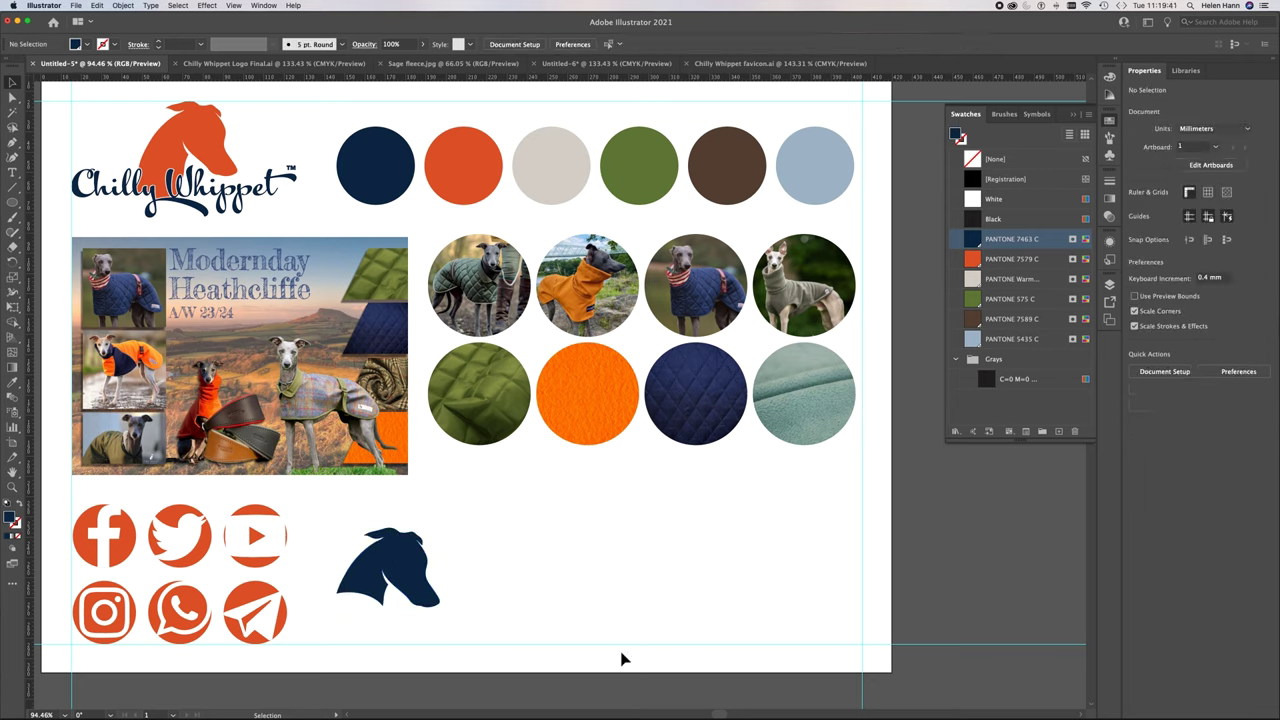
{"action": "key", "text": "super+z"}
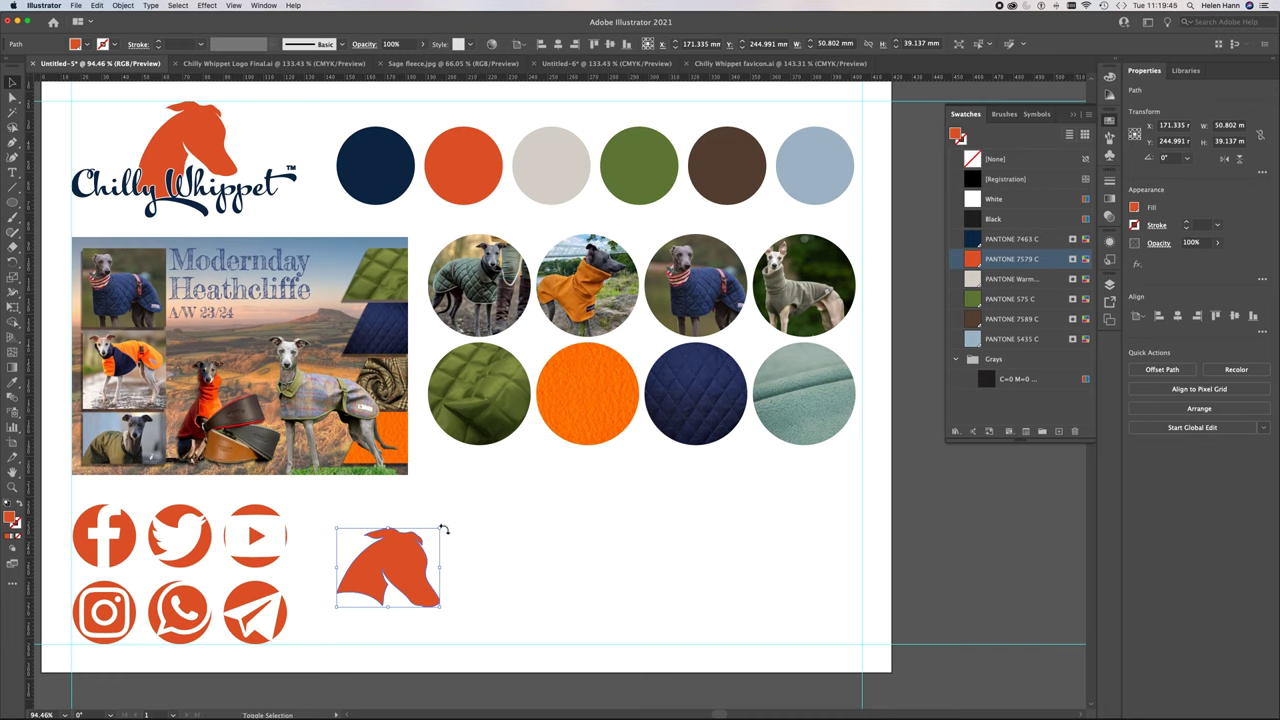
Scale the whippet head down to about 45 by 35 mm and reposition it beside the social icons
{"action": "mouse_move", "coordinate": [440, 528]}
{"action": "left_mouse_down"}
{"action": "mouse_move", "coordinate": [423, 523]}
{"action": "mouse_move", "coordinate": [430, 537]}
{"action": "left_mouse_up"}
{"action": "left_click_drag", "start_coordinate": [393, 583], "coordinate": [389, 577]}
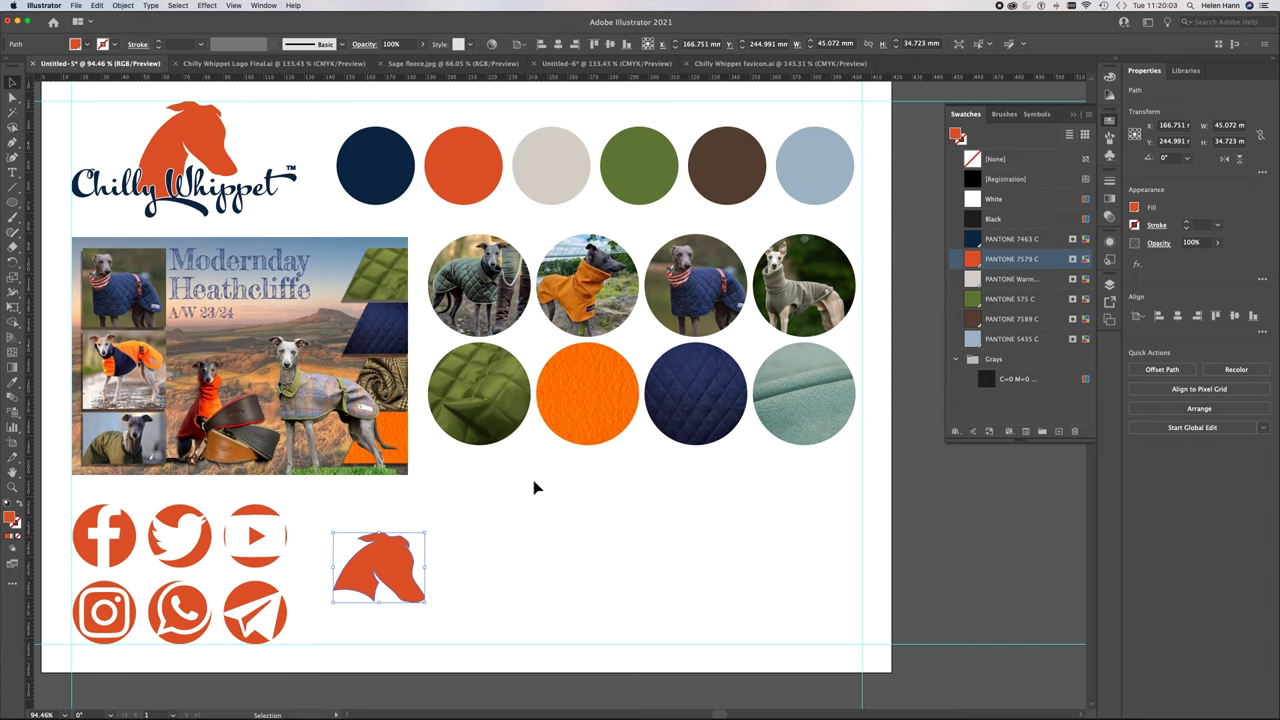
Draw an area text frame about 178 by 87 mm below the fabric circles, ending at the right and bottom margin guides
{"action": "key", "text": "t"}
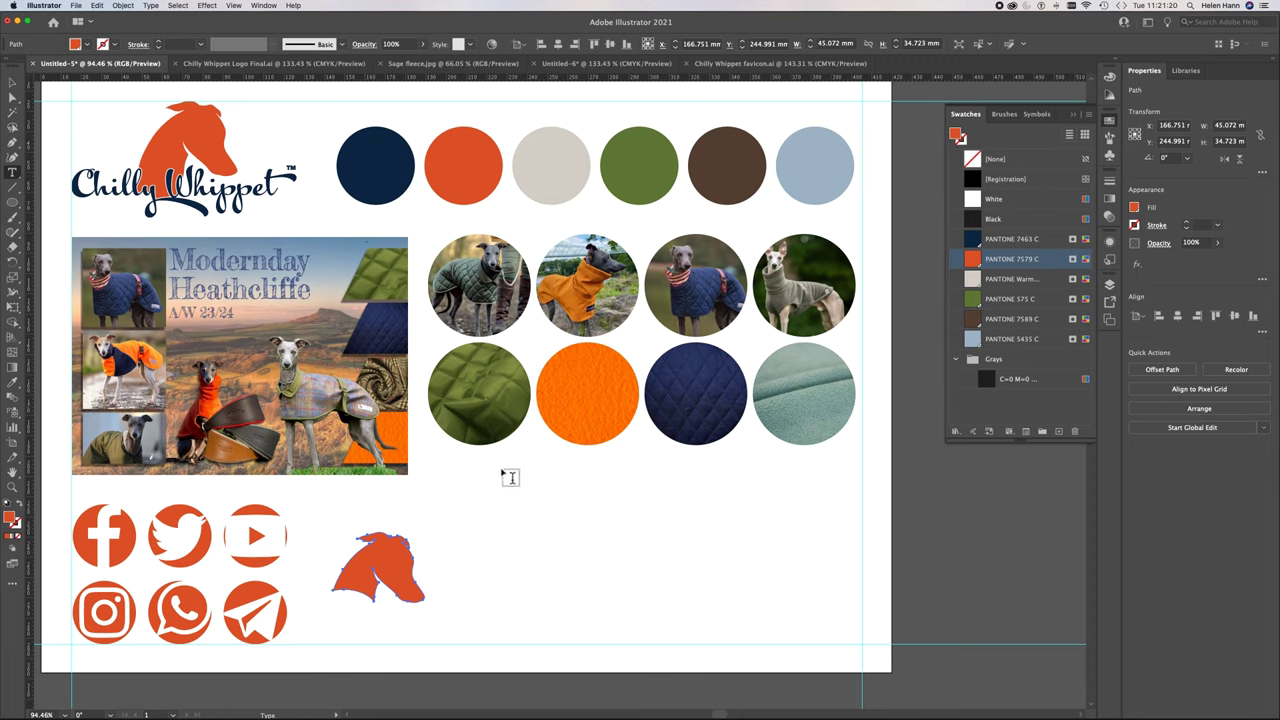
{"action": "left_click_drag", "start_coordinate": [502, 470], "coordinate": [861, 644]}
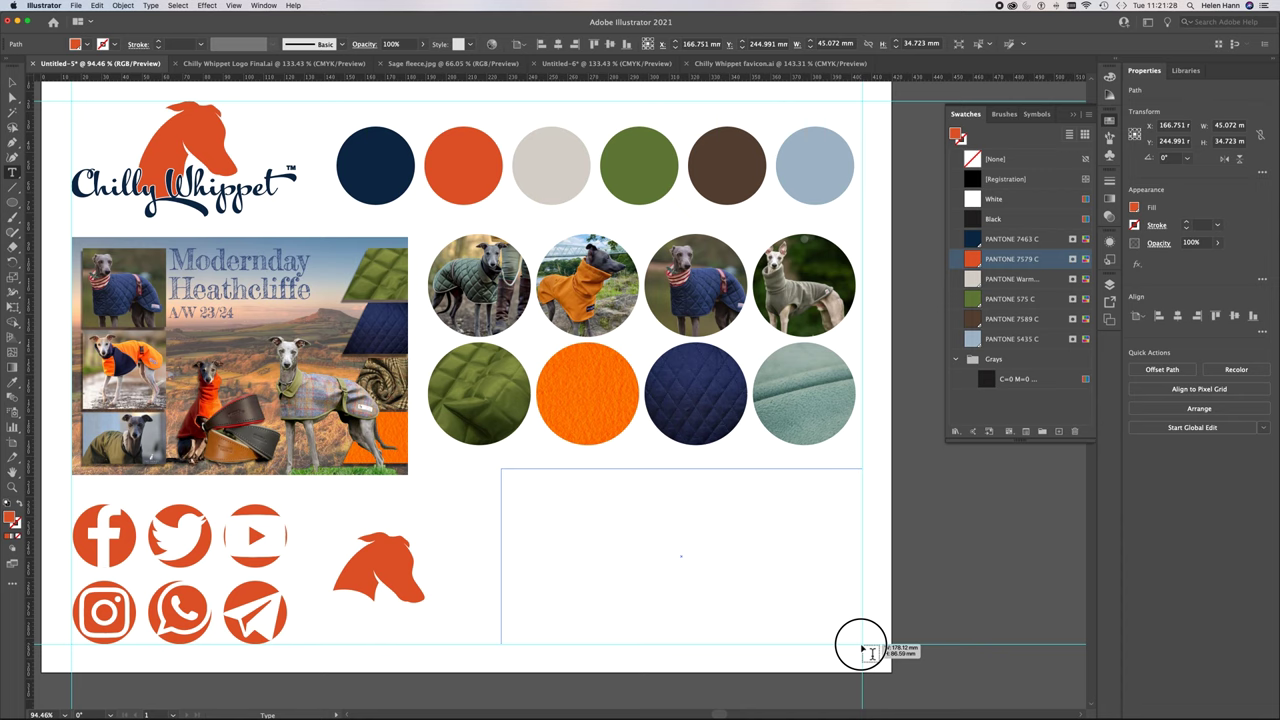
{"action": "left_click_drag", "start_coordinate": [861, 645], "coordinate": [860, 645]}
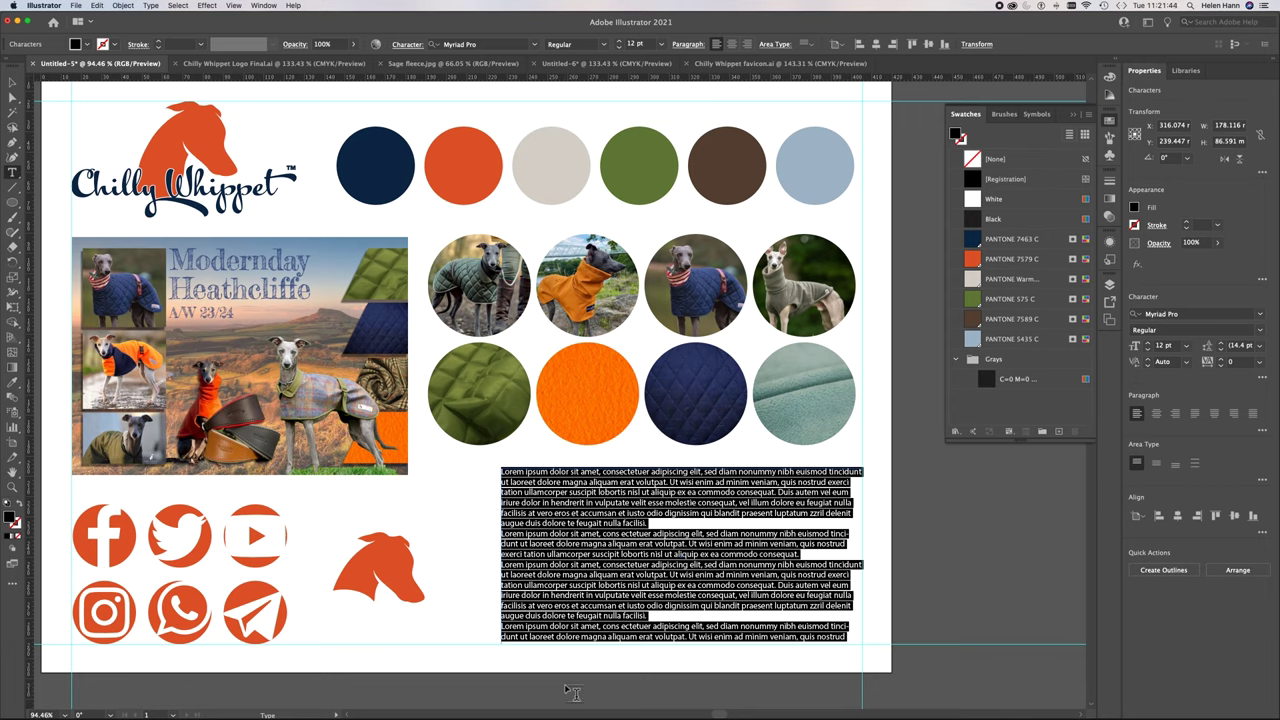
{"action": "type", "text": "Acumin"}
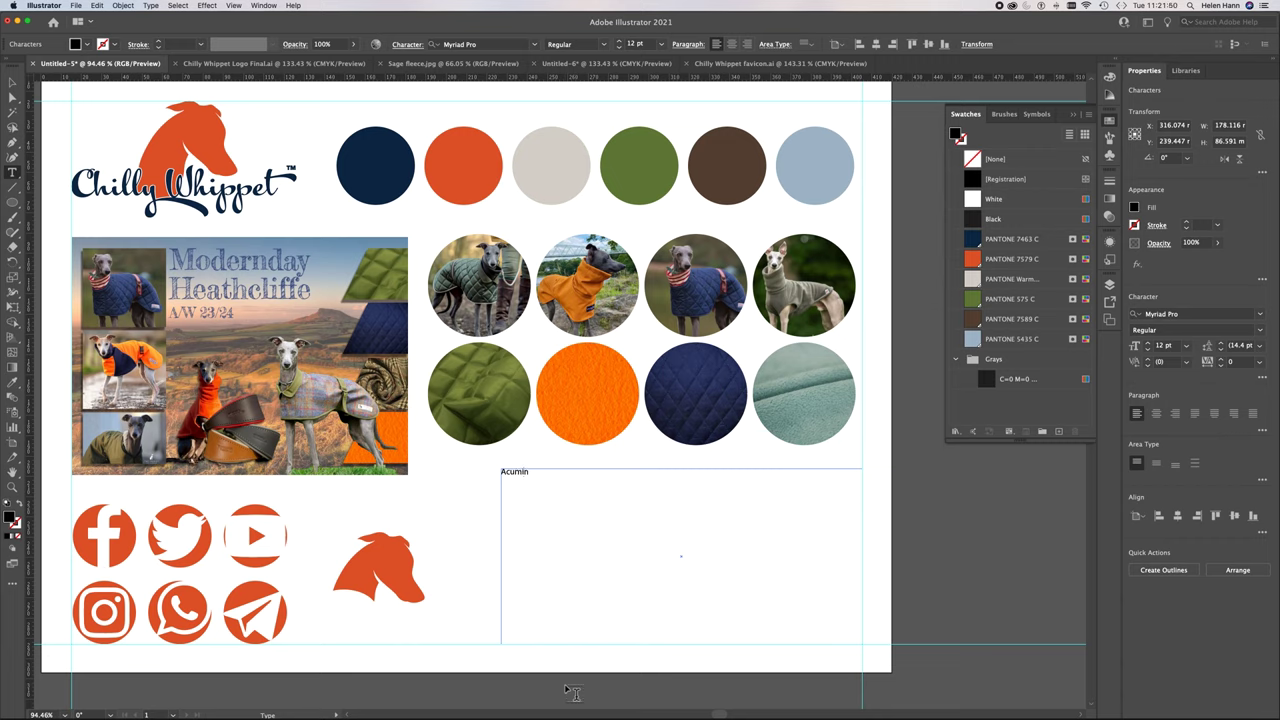
{"action": "type", "text": "P"}
{"action": "type", "text": "ro Co"}
{"action": "type", "text": "ndensed - Re"}
{"action": "type", "text": "BCDE"}
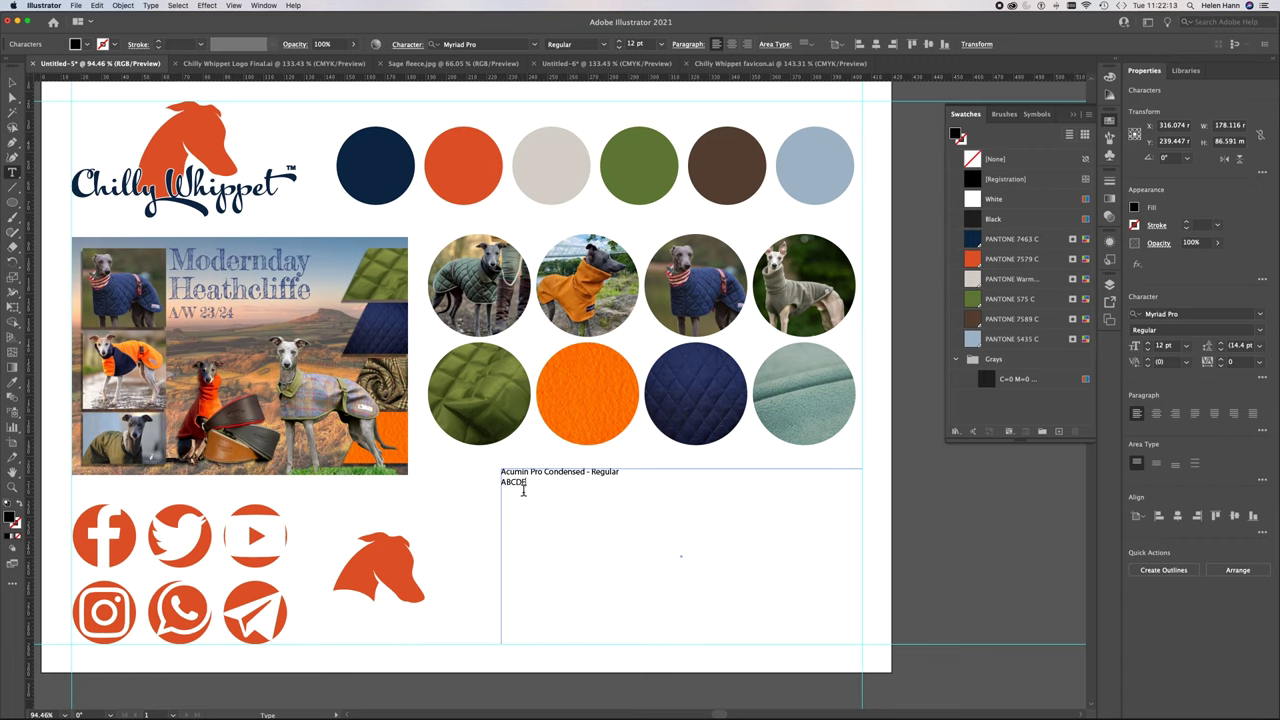
{"action": "type", "text": "FGHIJKLMNOPQRSTUVWXYZ abcdefghijklmnopqrstuvwxyz"}
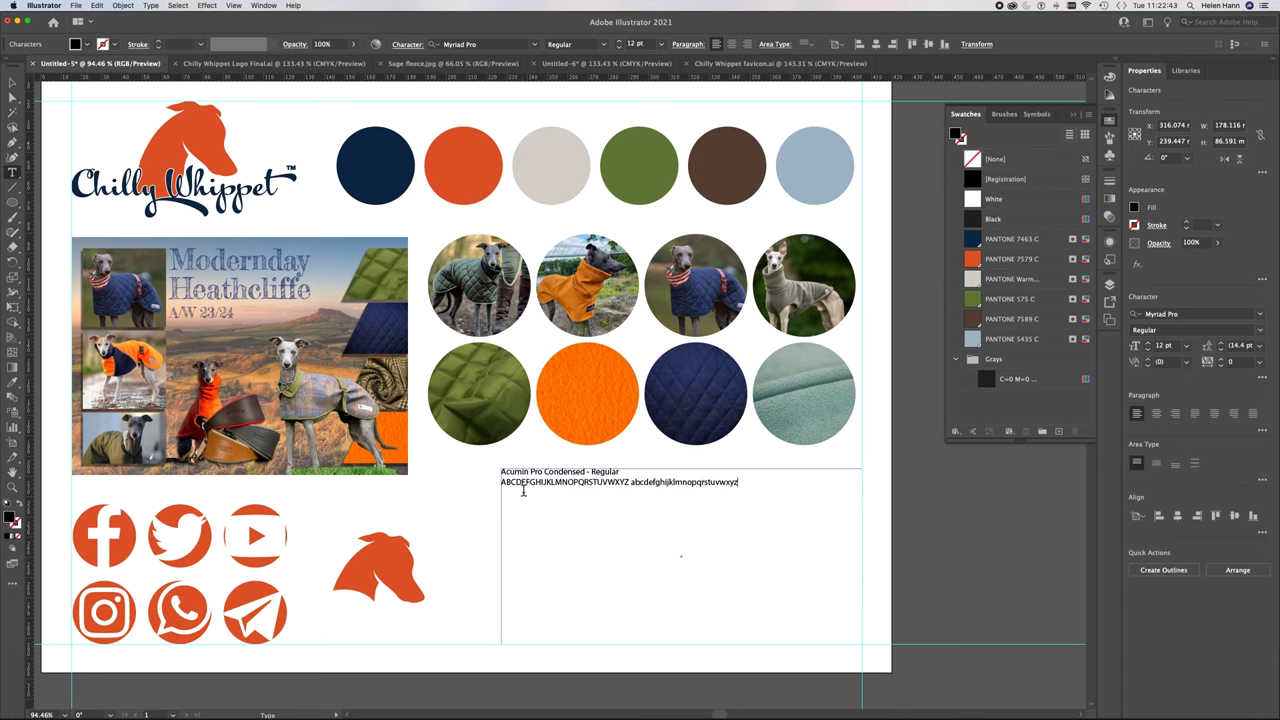
{"action": "type", "text": " 0123456789 "}
{"action": "type", "text": "The quick brown whippet jumps over t"}
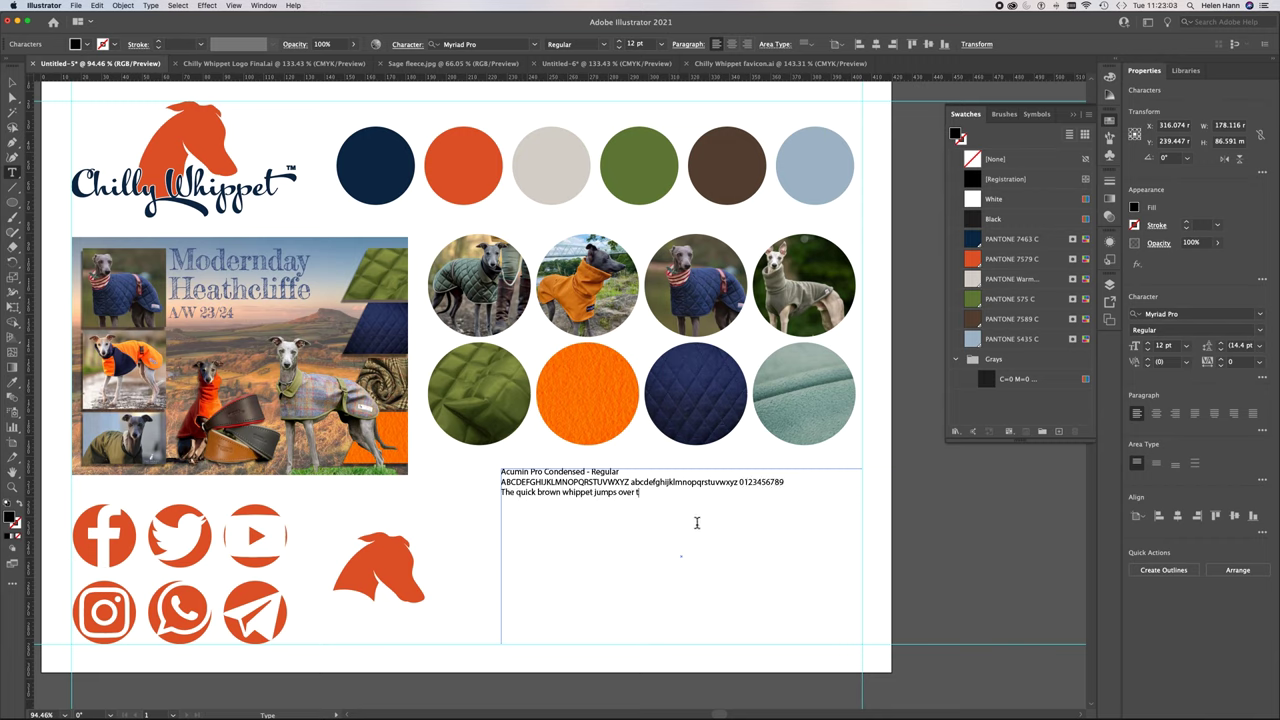
{"action": "type", "text": "he lazy fox"}
Set the alphabet and whippet sentence lines in Acumin Pro Condensed Regular
{"action": "left_click_drag", "start_coordinate": [680, 495], "coordinate": [474, 487]}
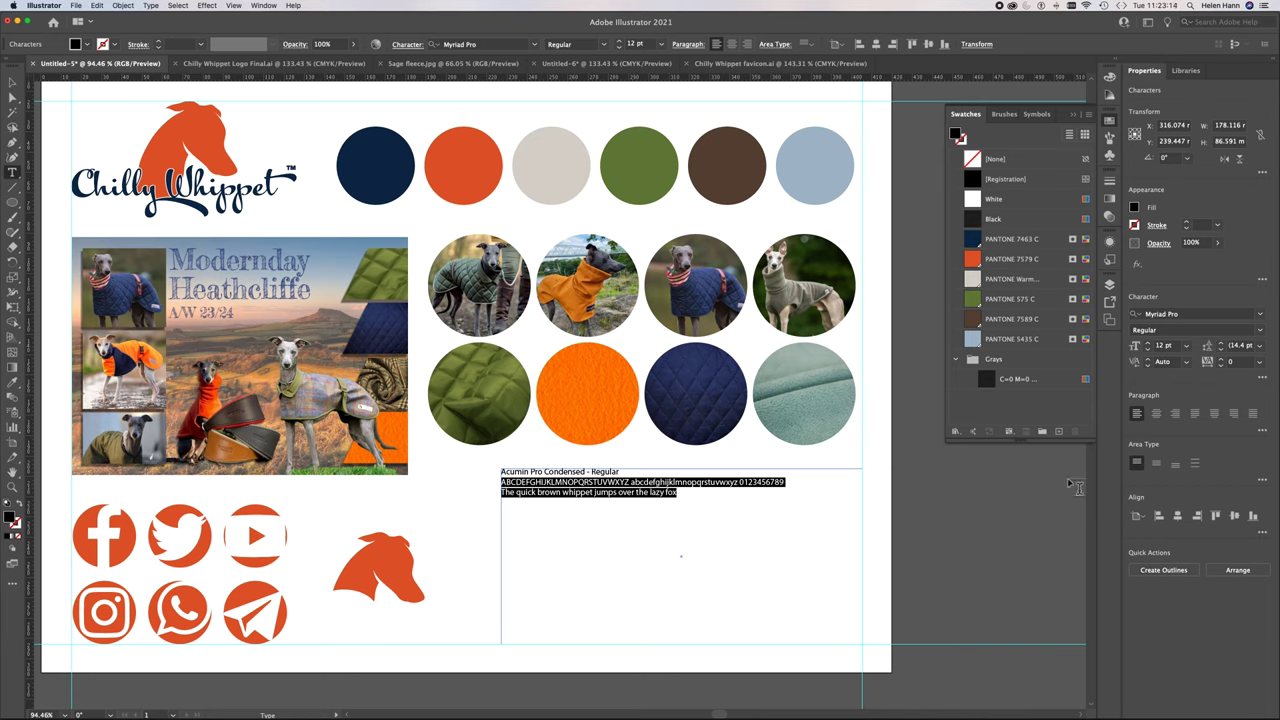
{"action": "left_click", "coordinate": [1215, 316]}
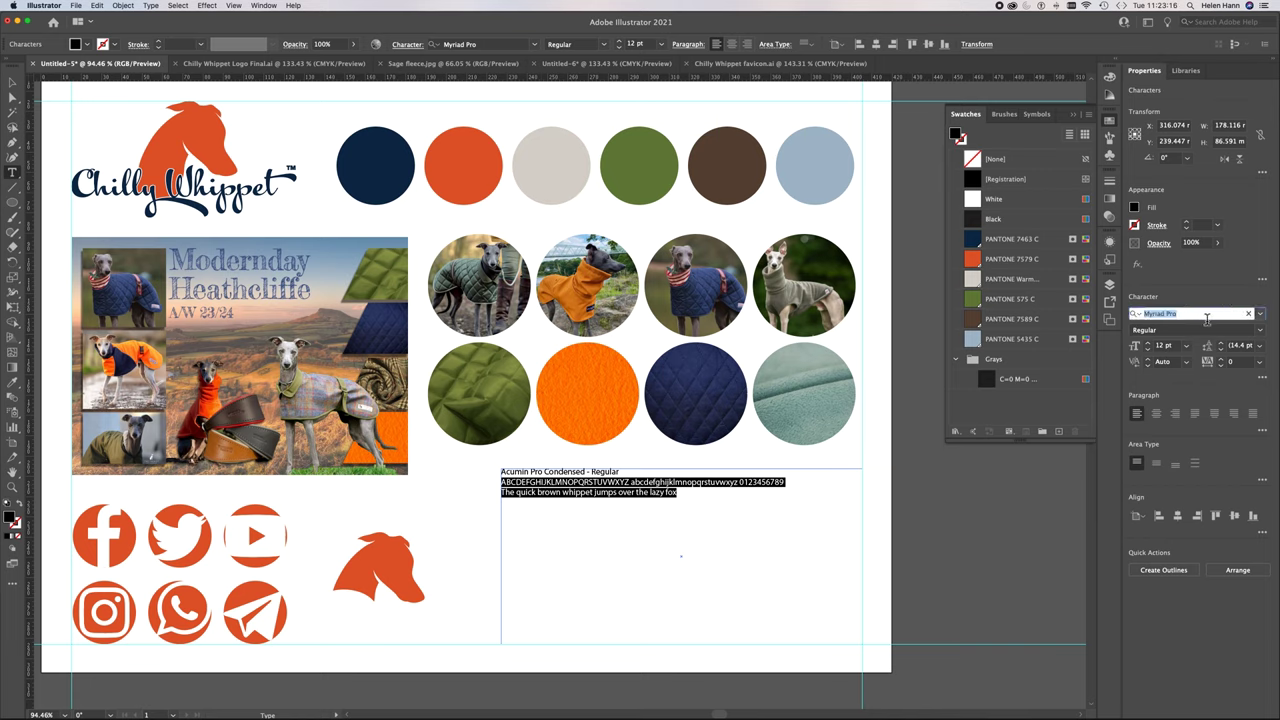
{"action": "type", "text": "acu"}
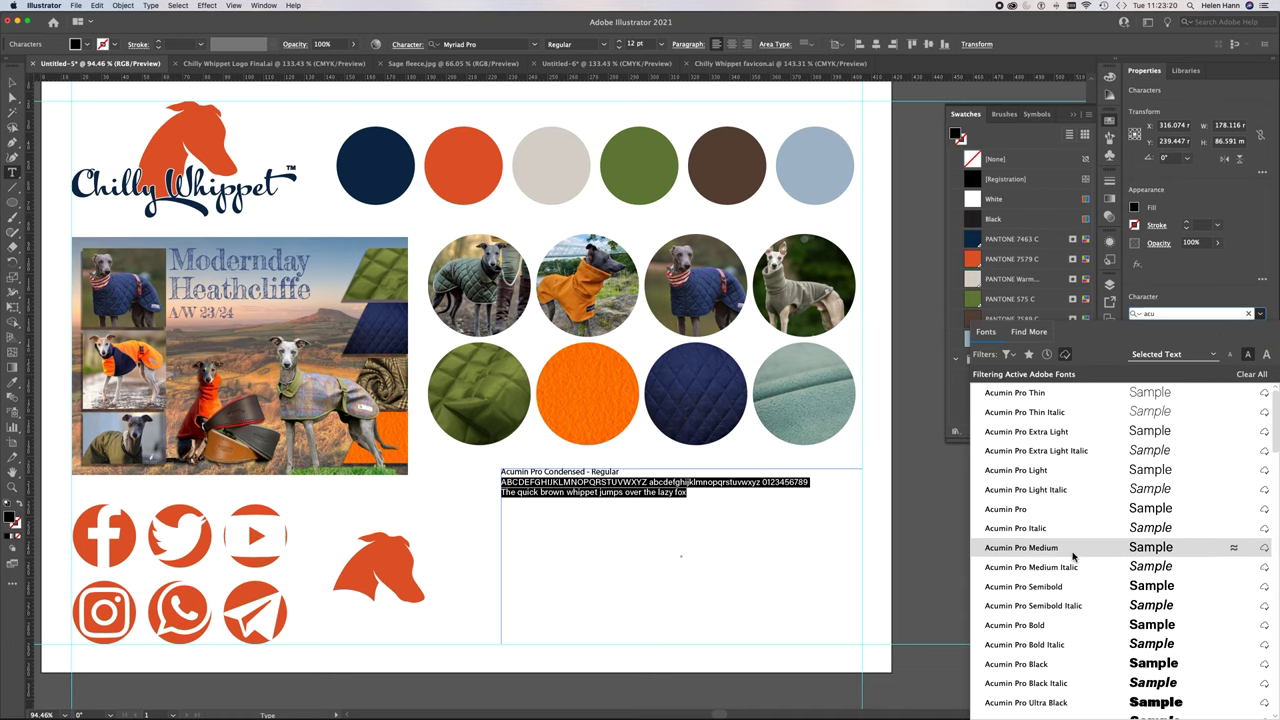
{"action": "scroll", "coordinate": [1075, 550], "scroll_direction": "down", "scroll_amount": 5}
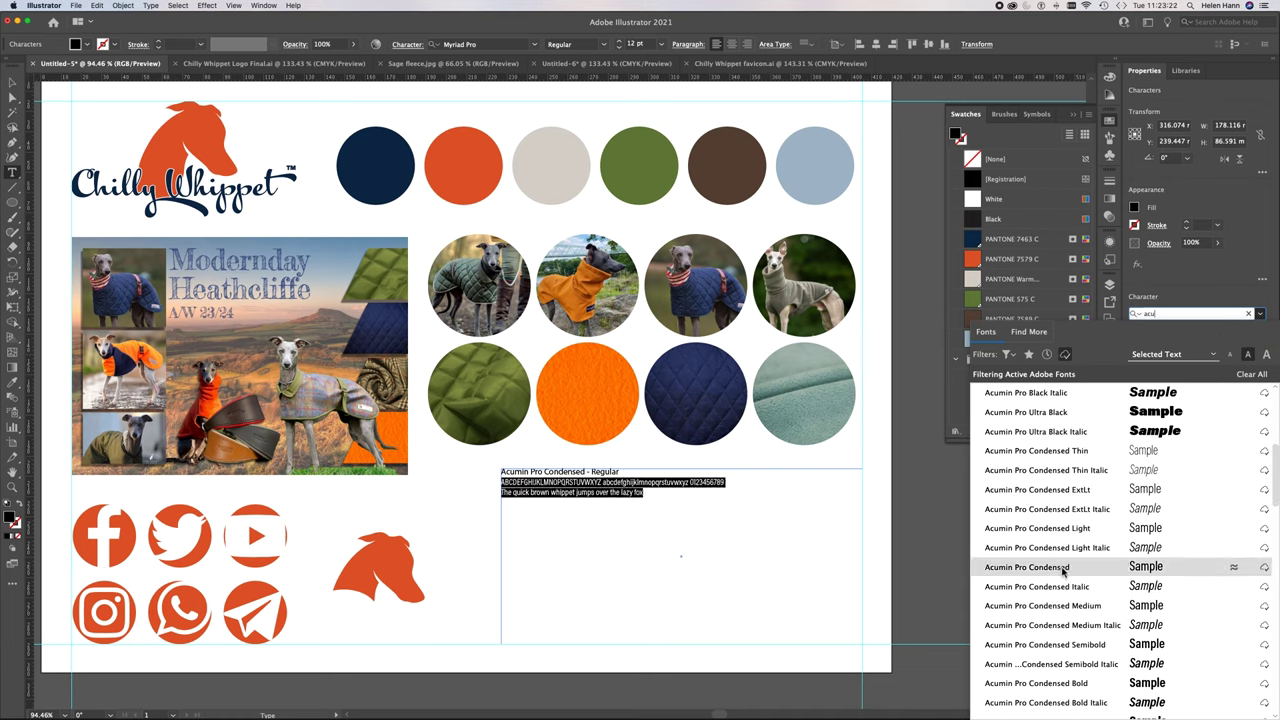
{"action": "left_click", "coordinate": [1063, 572]}
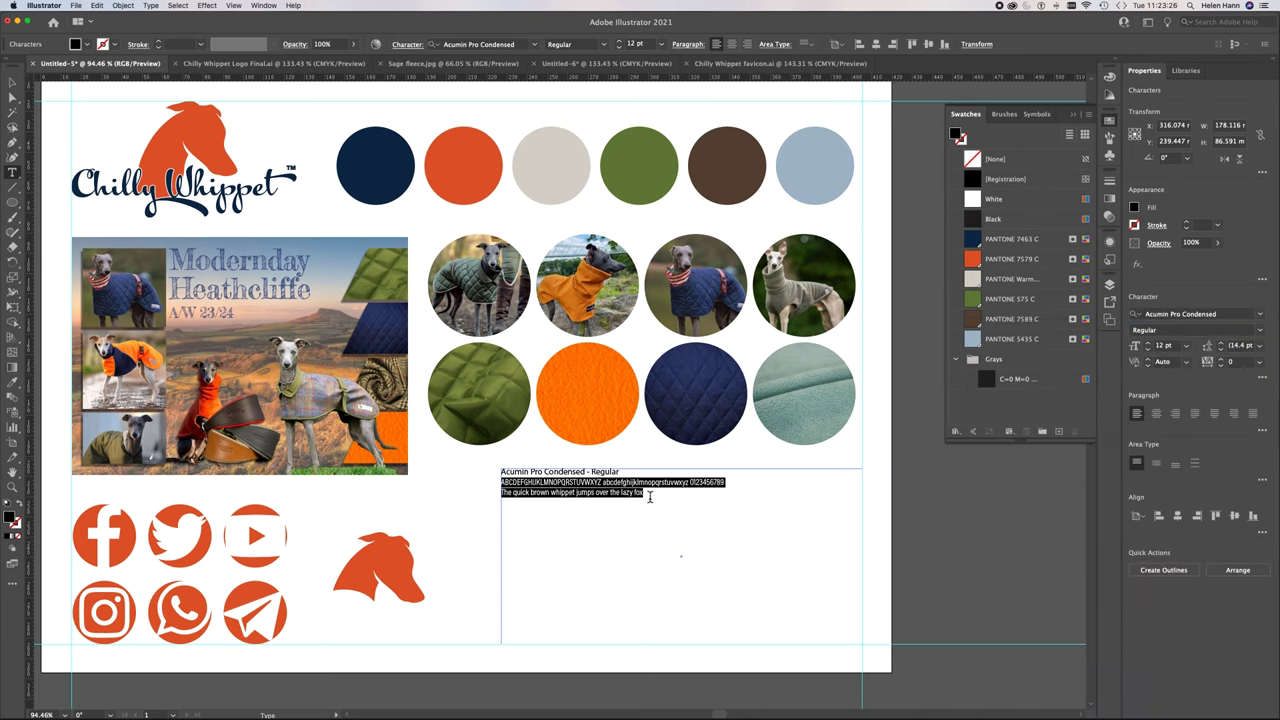
Copy the heading with its two sample lines and paste three copies below it, separated by blank lines
{"action": "left_click_drag", "start_coordinate": [649, 496], "coordinate": [482, 470]}
{"action": "key", "text": "ctrl+c"}
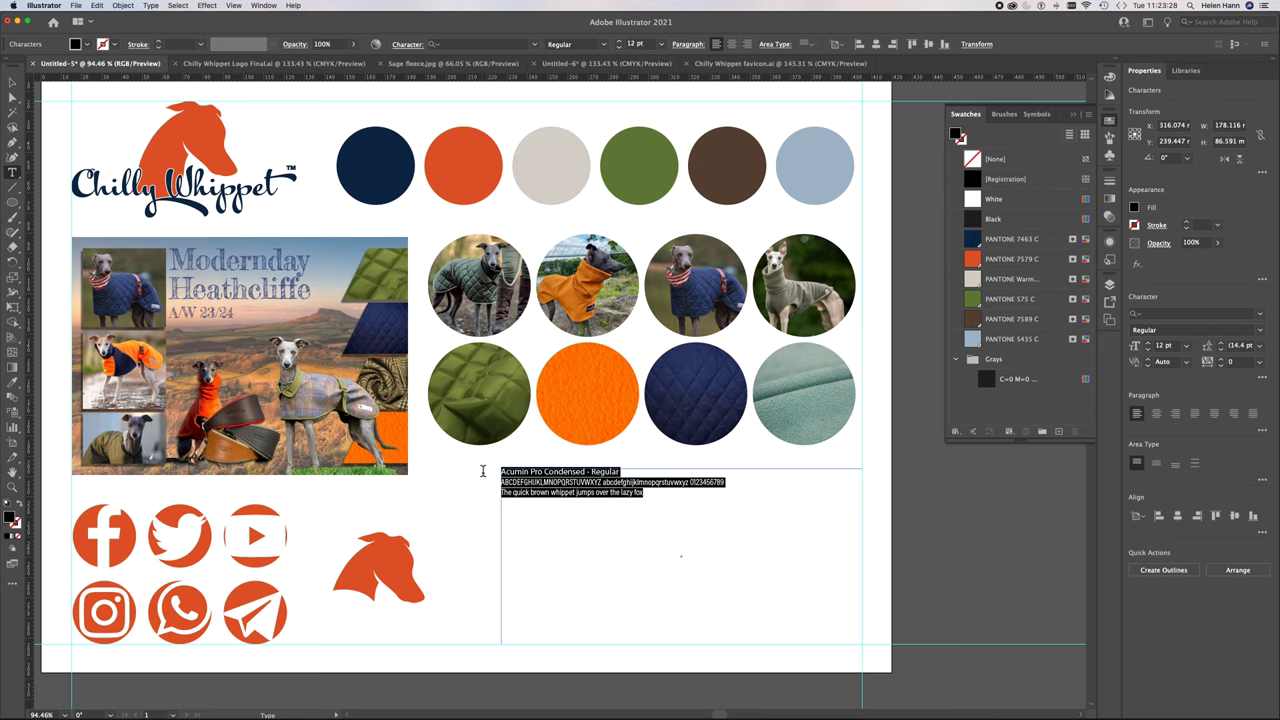
{"action": "left_click", "coordinate": [654, 495]}
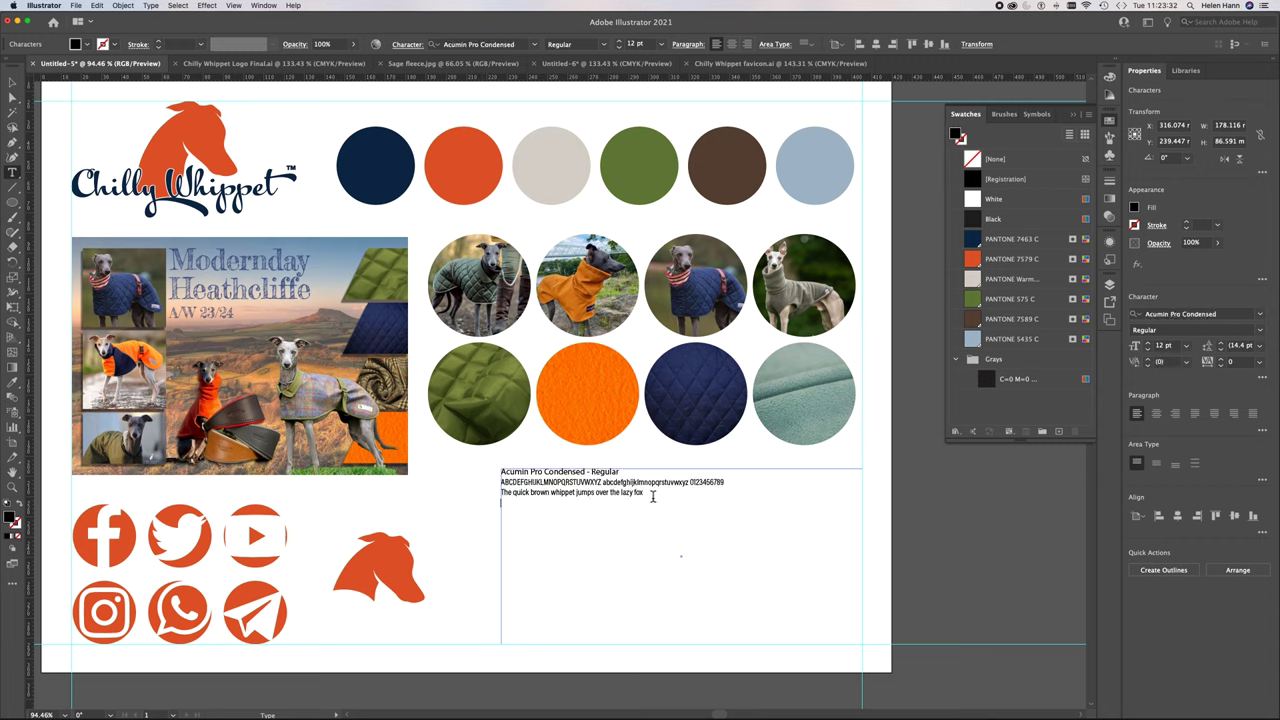
{"action": "key", "text": "Return"}
{"action": "key", "text": "ctrl+v"}
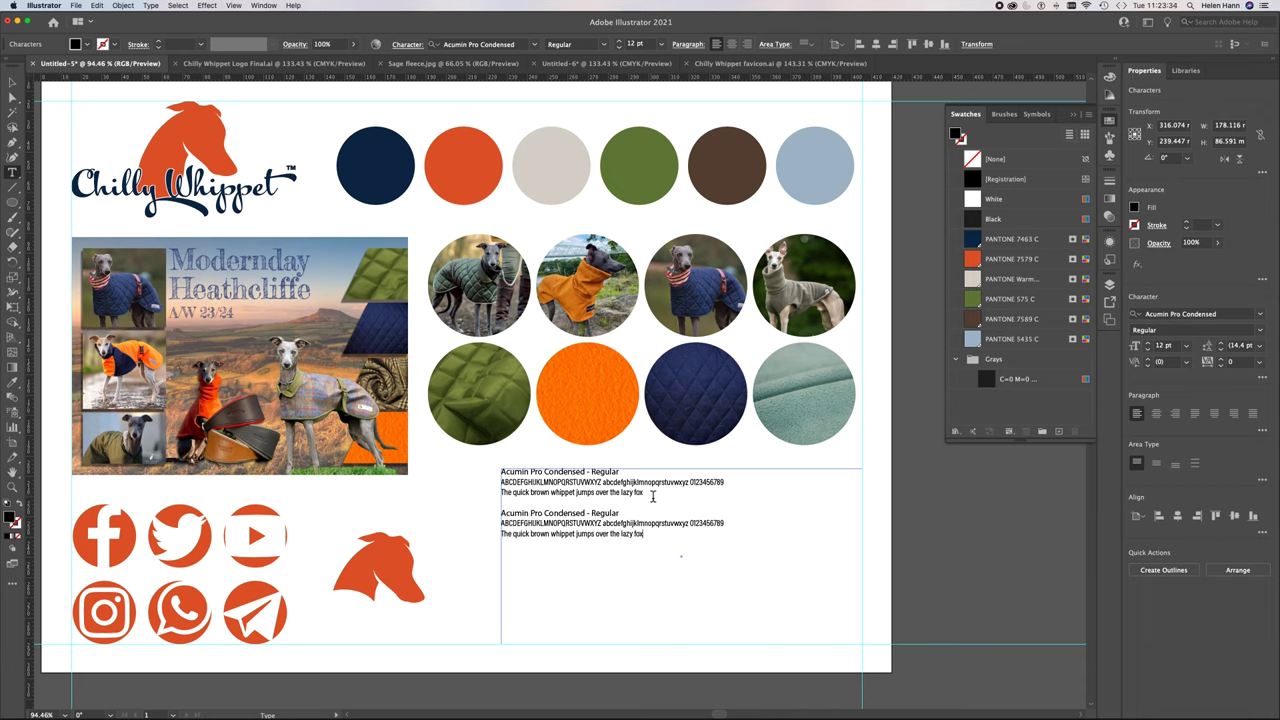
{"action": "key", "text": "ctrl+v"}
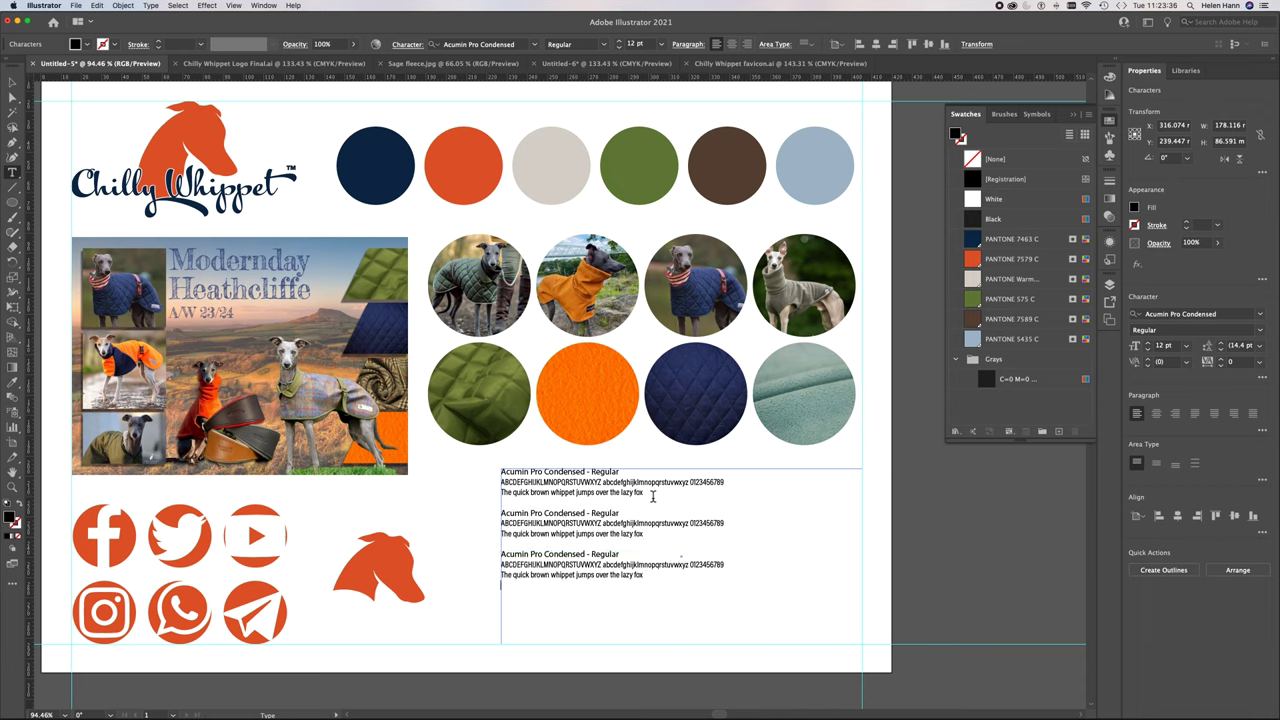
{"action": "key", "text": "ctrl+v"}
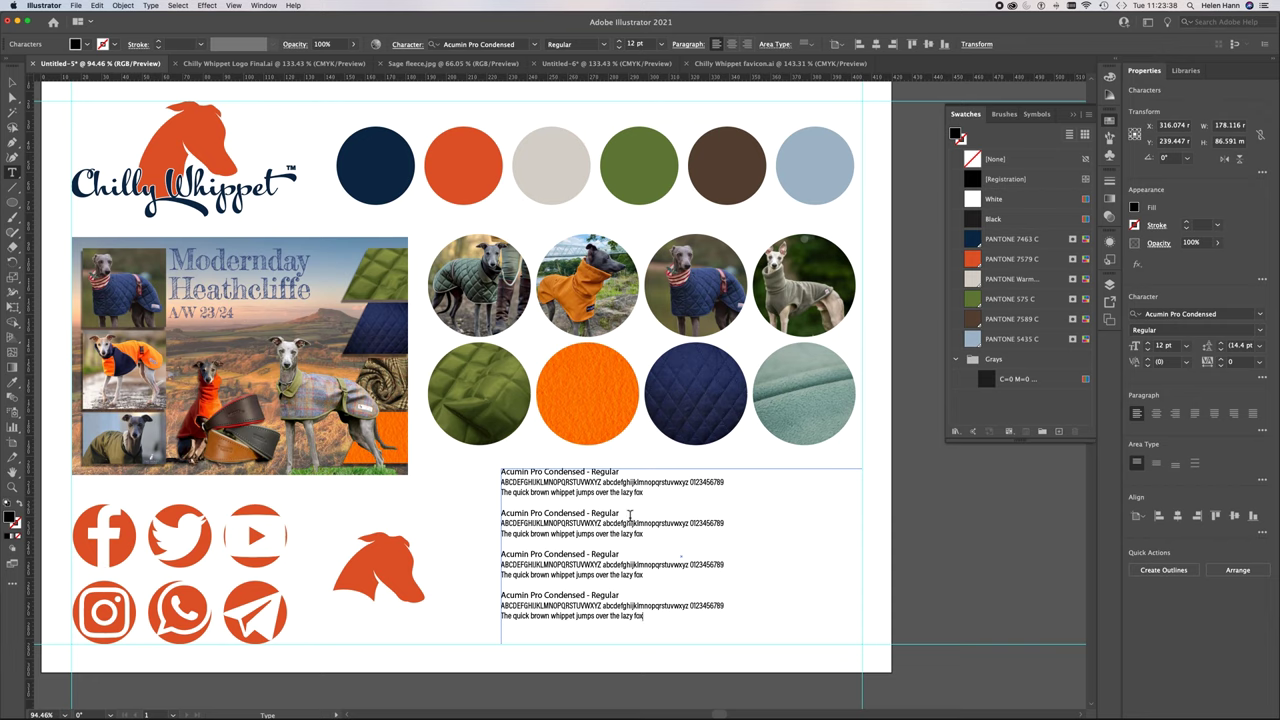
Change the weight name in the second heading to Thin and in the third heading to Black
{"action": "left_click_drag", "start_coordinate": [621, 513], "coordinate": [591, 513]}
{"action": "type", "text": "Thin"}
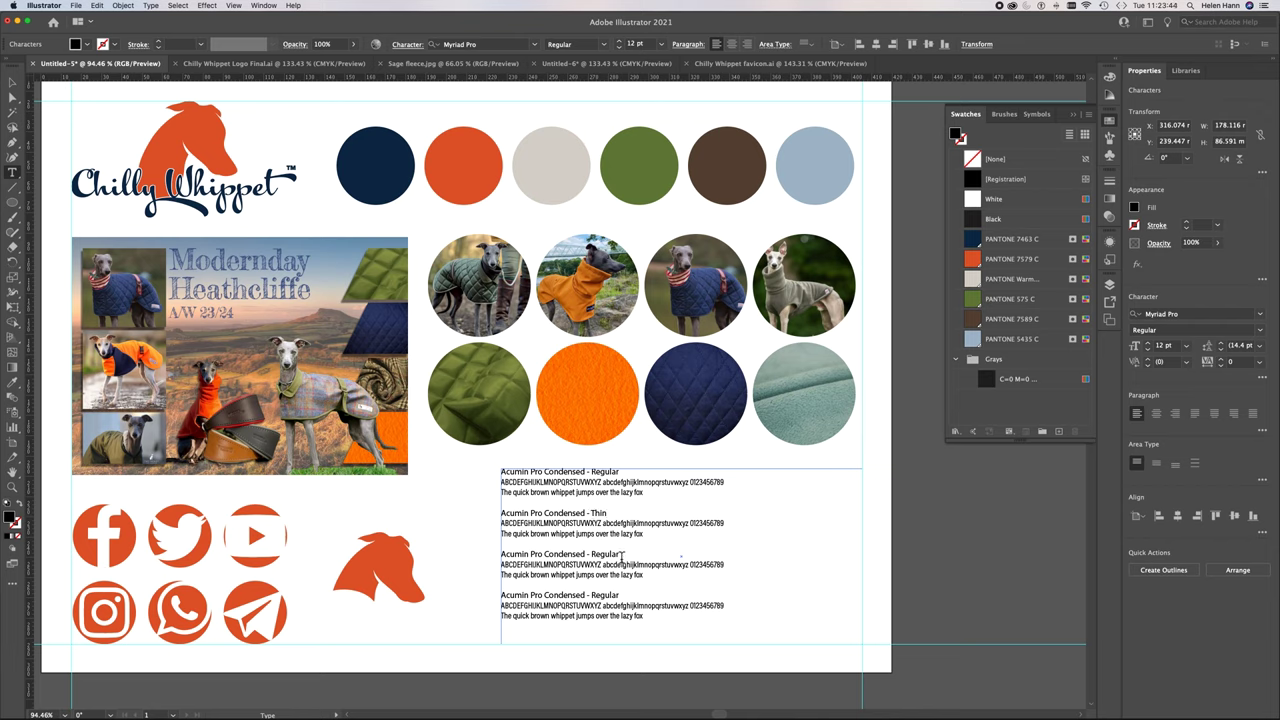
{"action": "left_click_drag", "start_coordinate": [620, 556], "coordinate": [592, 556]}
{"action": "key", "text": "BackSpace"}
Set the sample lines under the Thin heading to the Thin style and those under the Black heading to Black
{"action": "left_click_drag", "start_coordinate": [648, 535], "coordinate": [494, 528]}
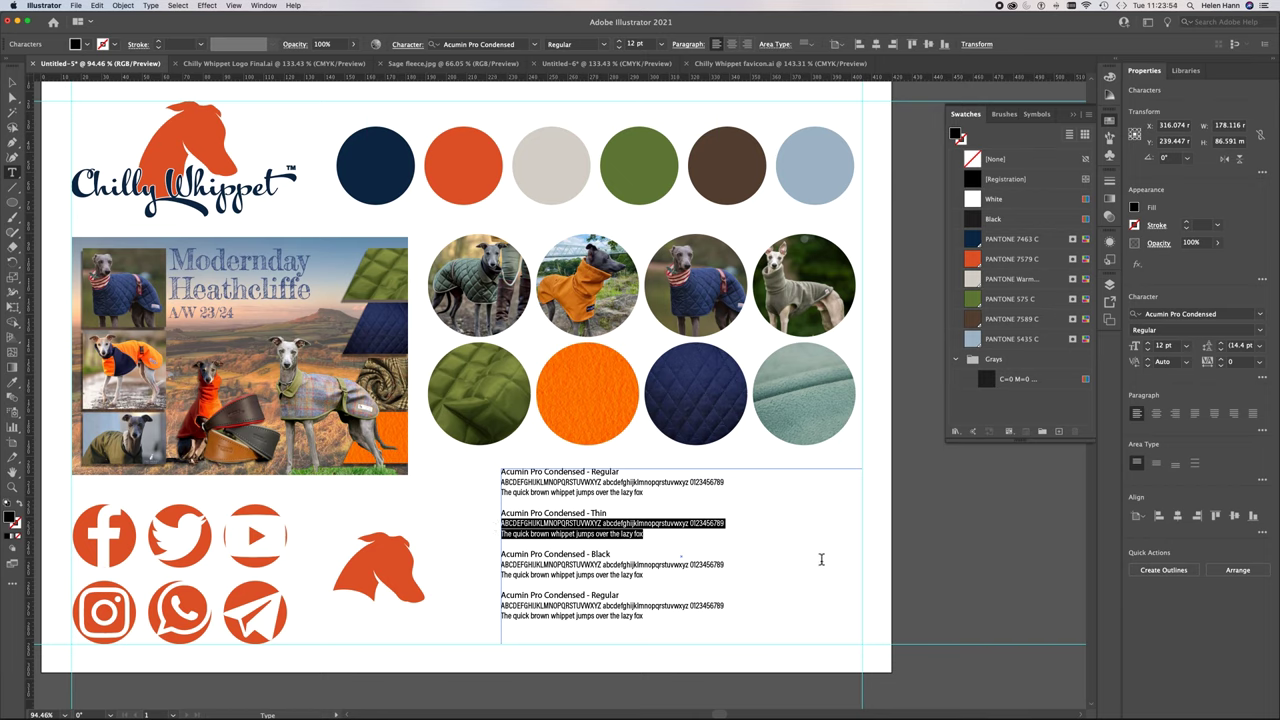
{"action": "left_click", "coordinate": [1241, 332]}
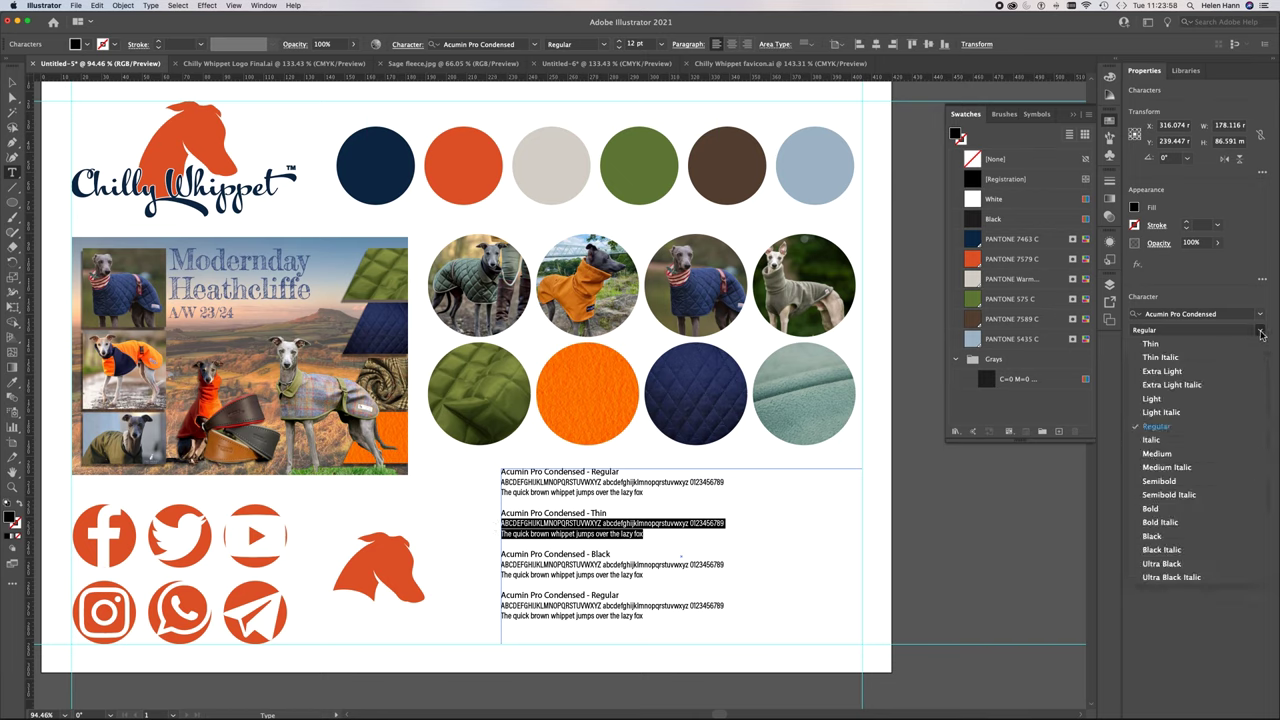
{"action": "left_click", "coordinate": [1184, 346]}
{"action": "left_click_drag", "start_coordinate": [640, 578], "coordinate": [481, 569]}
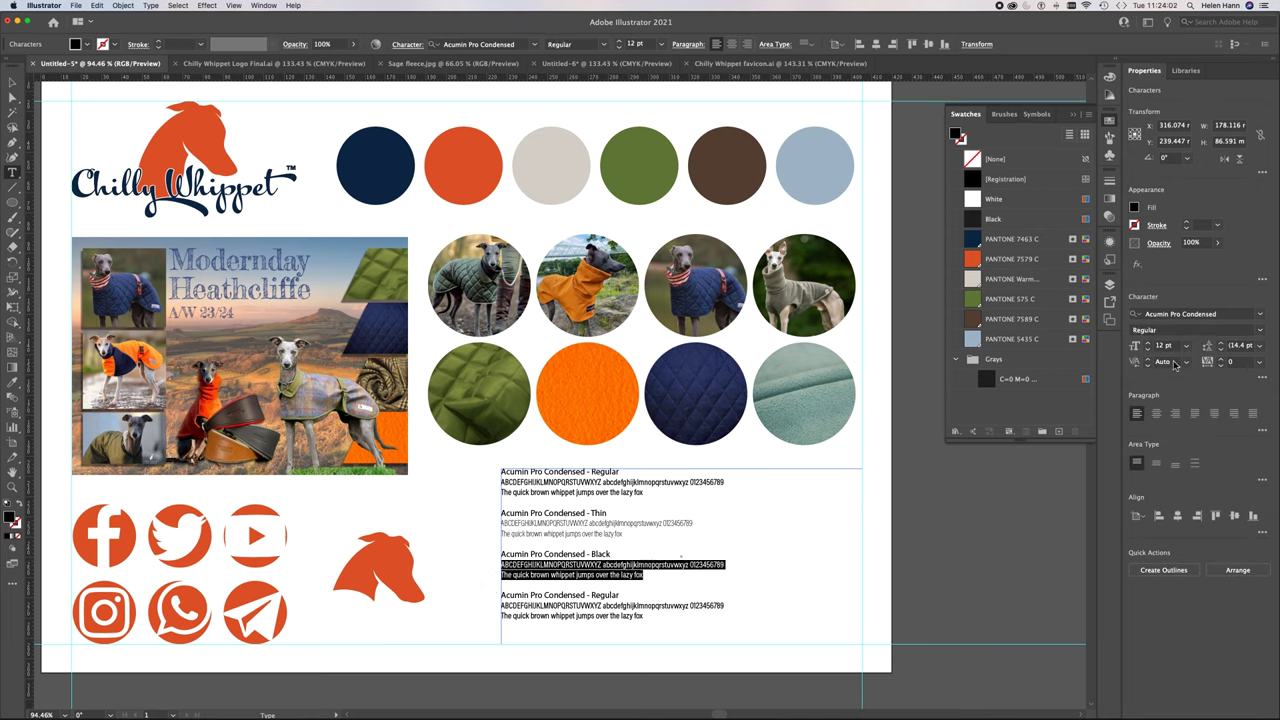
{"action": "left_click", "coordinate": [1259, 330]}
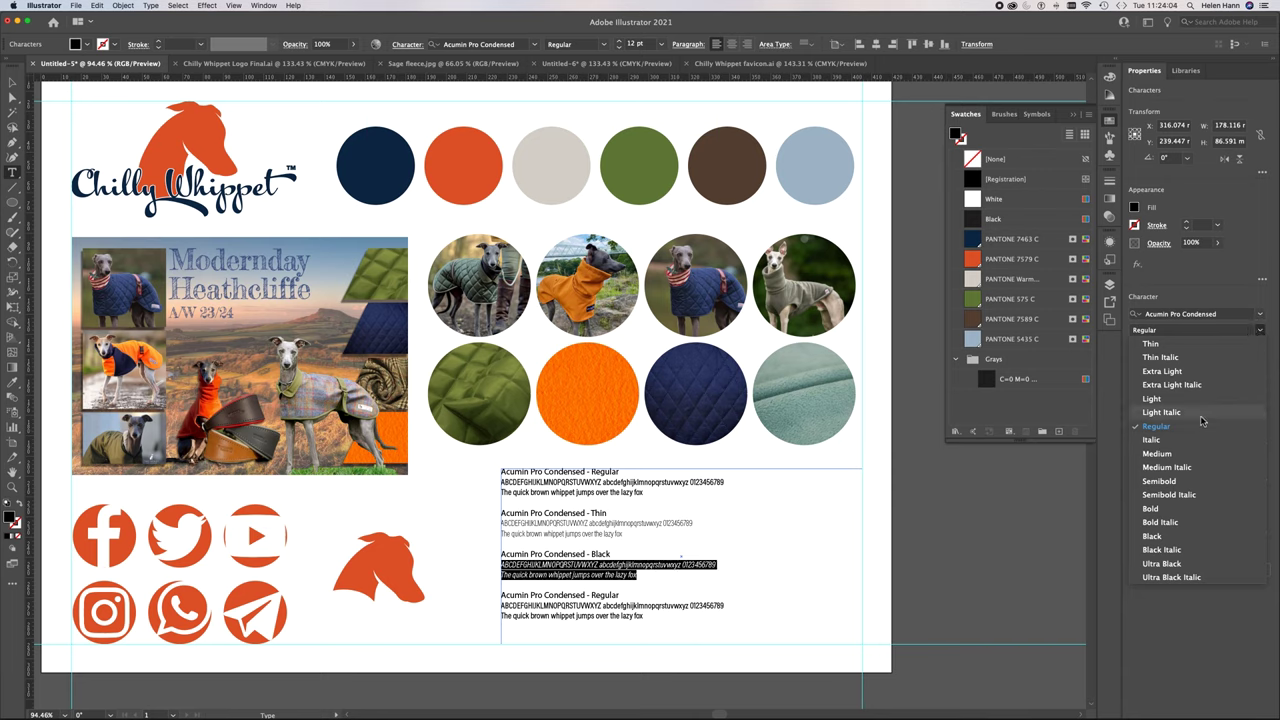
{"action": "left_click", "coordinate": [1193, 538]}
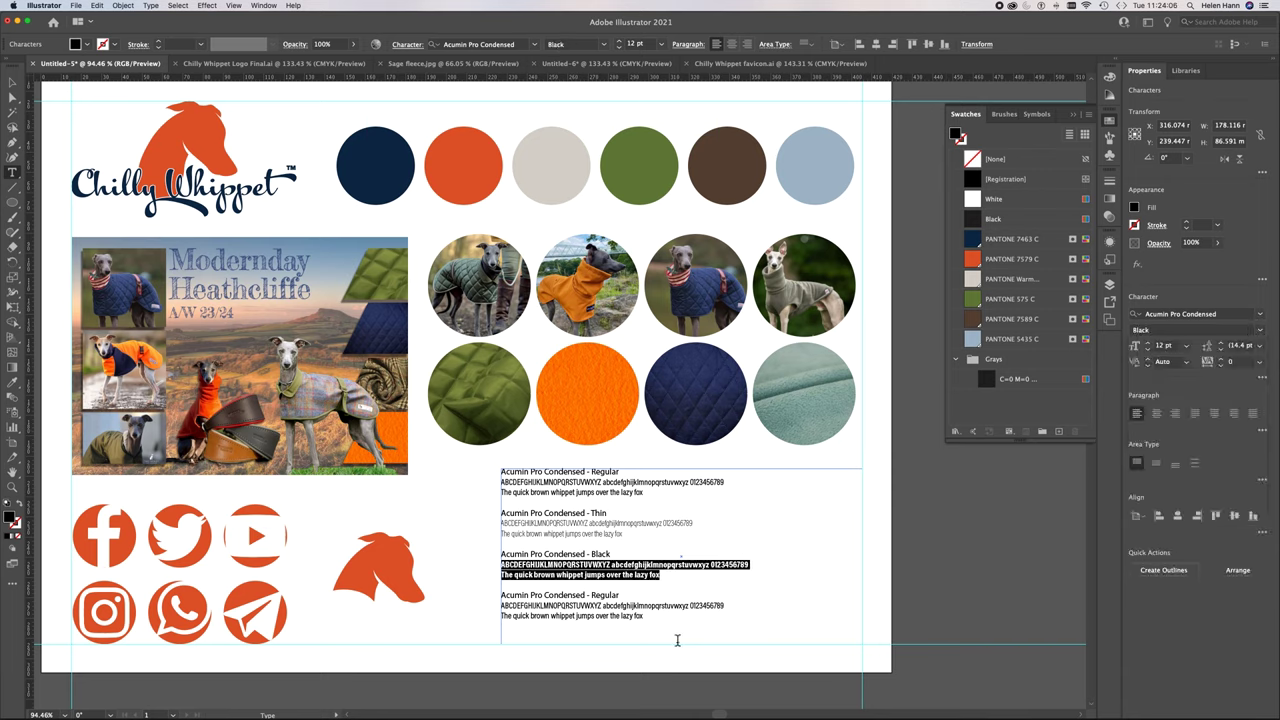
Replace the fourth heading with "Fredericka the Greatest"
{"action": "left_click_drag", "start_coordinate": [619, 597], "coordinate": [490, 597]}
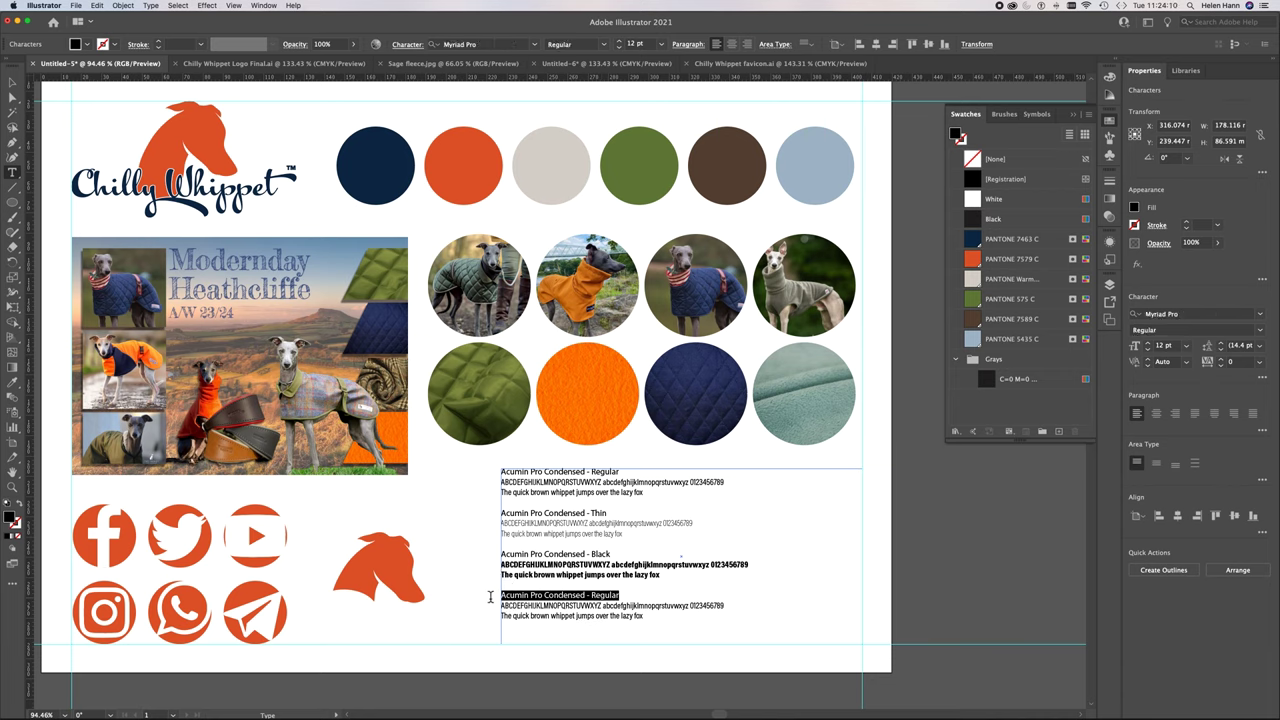
{"action": "type", "text": "Fredericka the"}
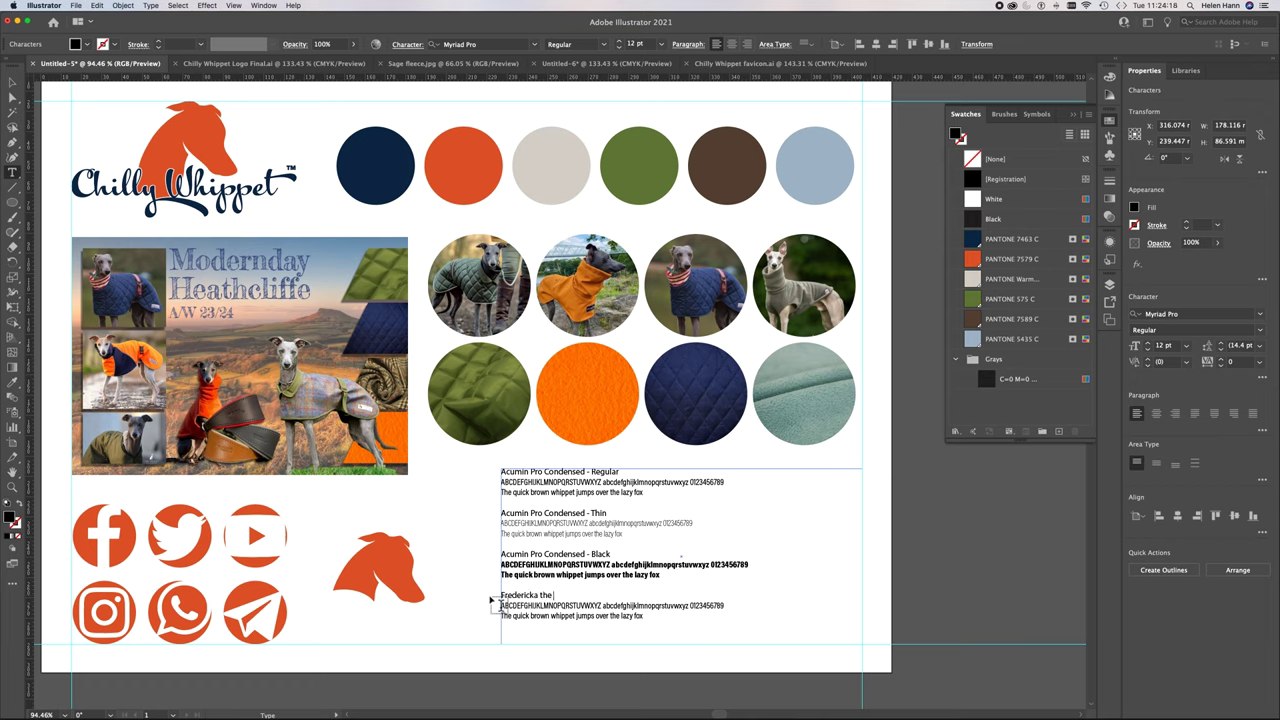
{"action": "type", "text": "Greatest"}
Set the two sample lines under the fourth heading in the Fredericka the Greatest font
{"action": "left_click_drag", "start_coordinate": [645, 616], "coordinate": [486, 600]}
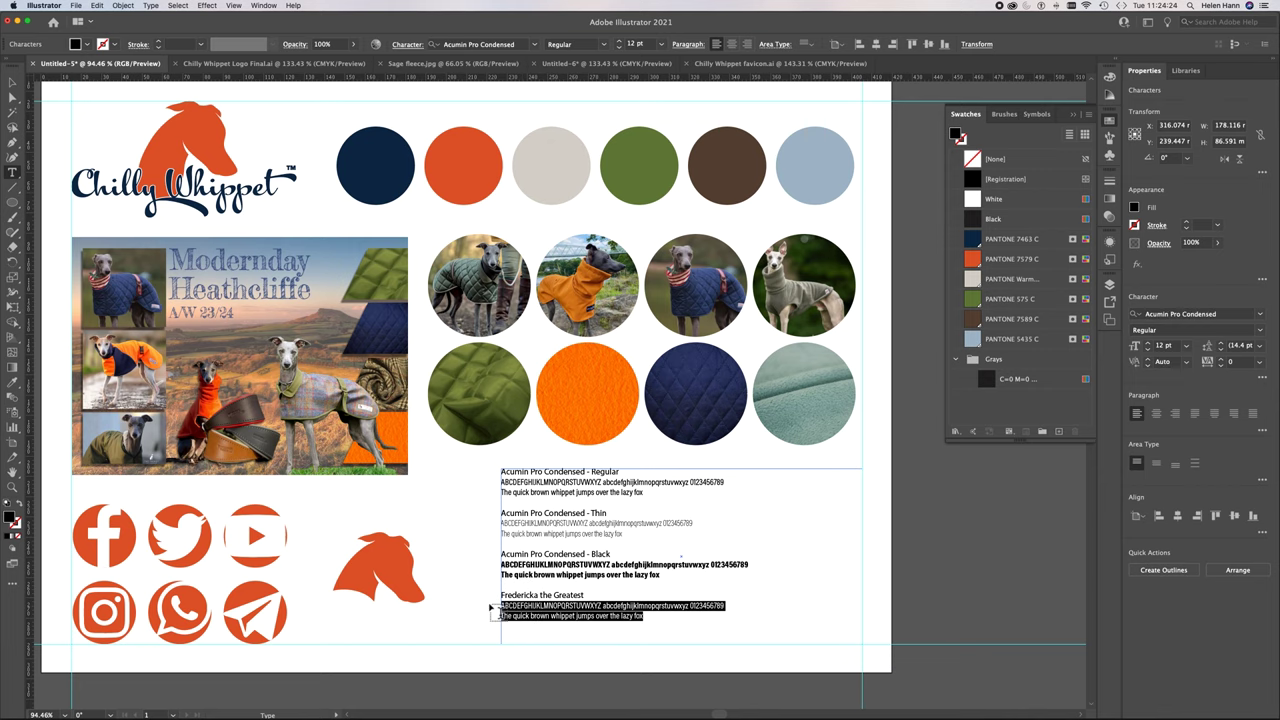
{"action": "left_click", "coordinate": [1226, 316]}
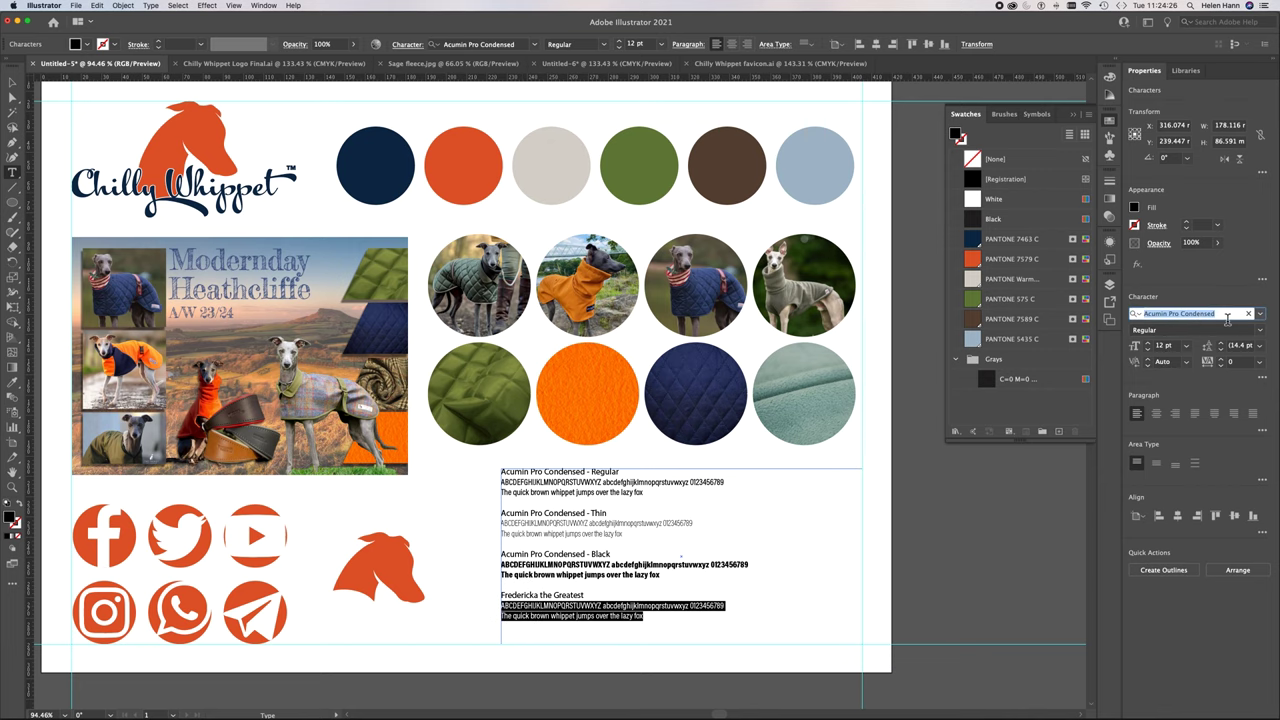
{"action": "type", "text": "fre"}
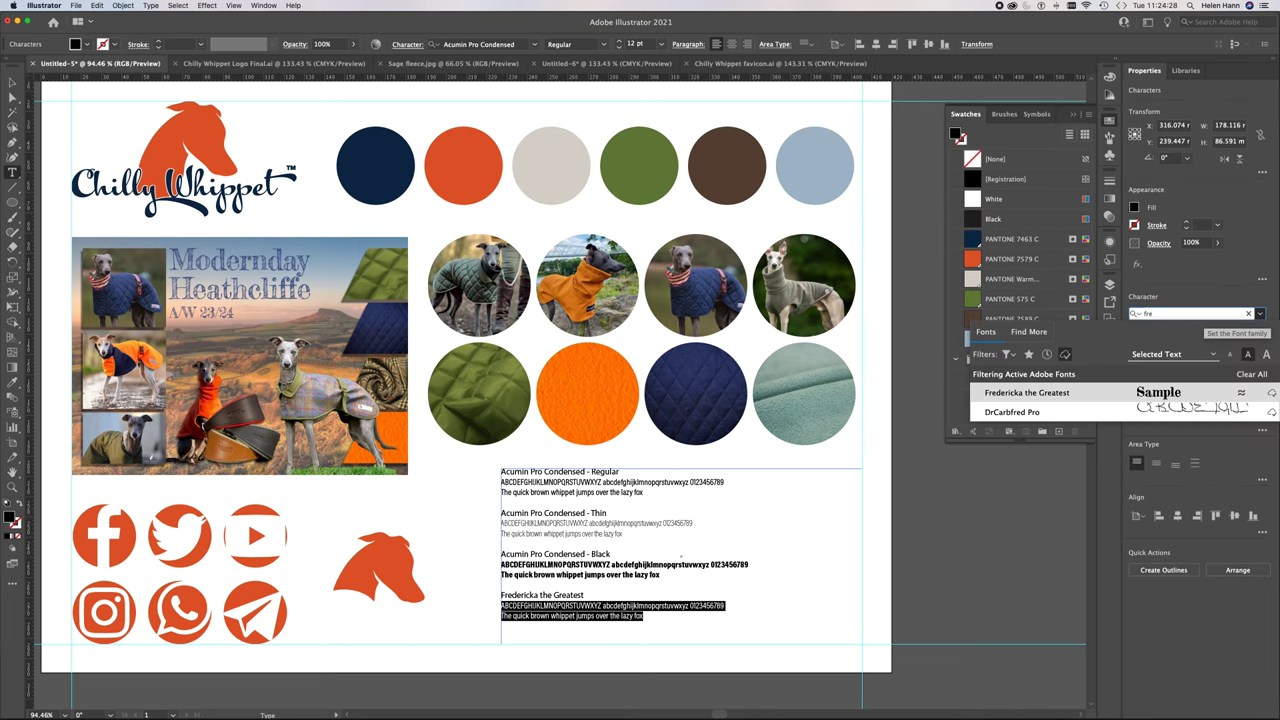
{"action": "left_click", "coordinate": [1129, 398]}
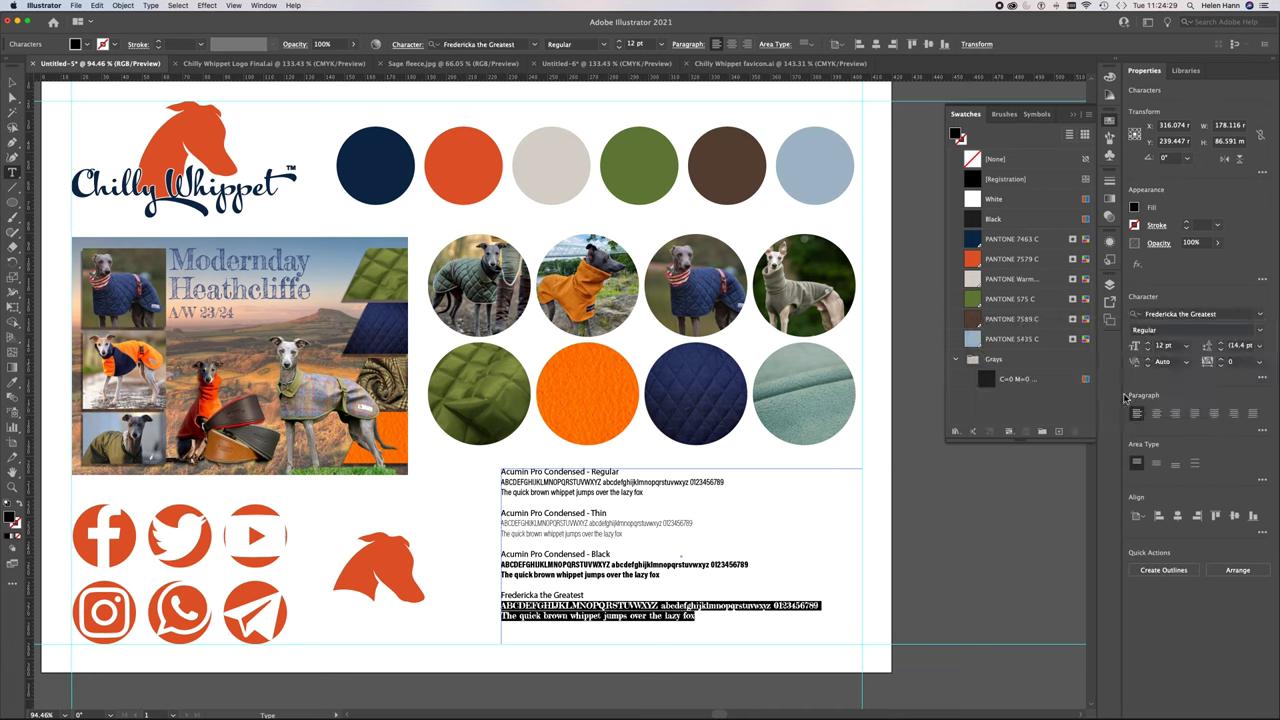
{"action": "left_click", "coordinate": [704, 622]}
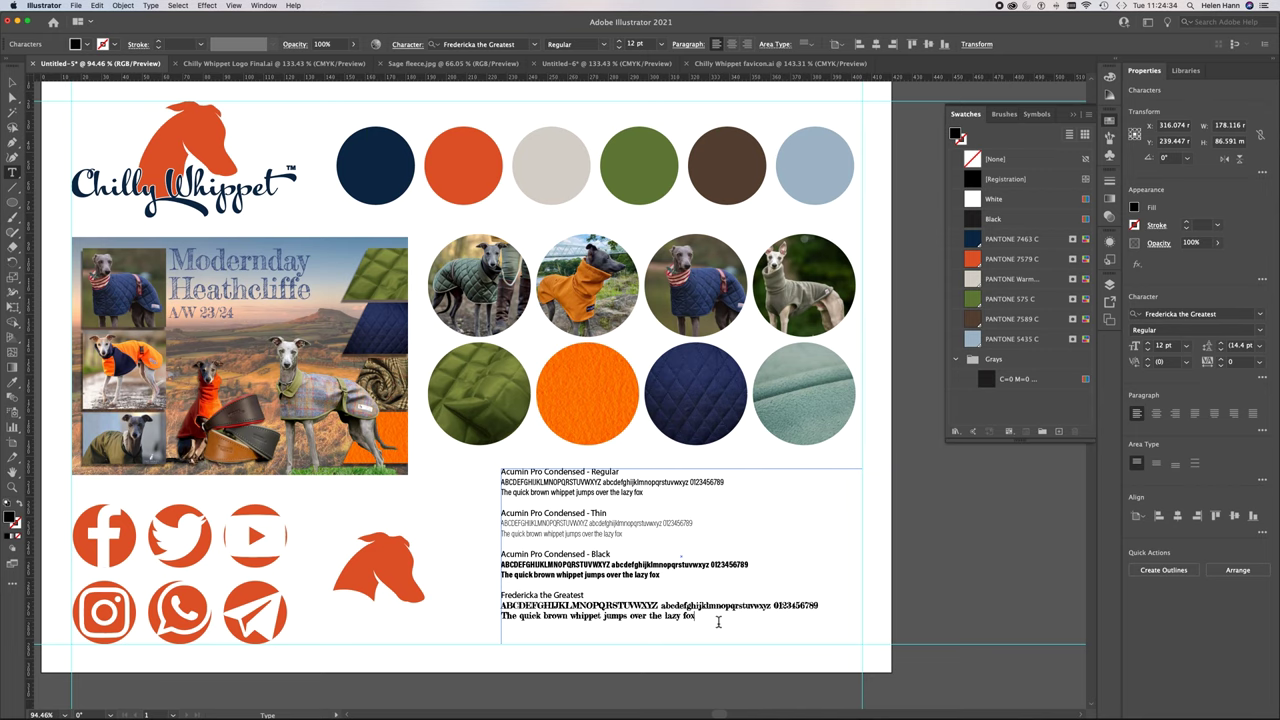
Set the first heading, "Acumin Pro Condensed - Regular", in the Fredericka the Greatest font
{"action": "scroll", "coordinate": [536, 533], "scroll_direction": "up", "scroll_amount": 3}
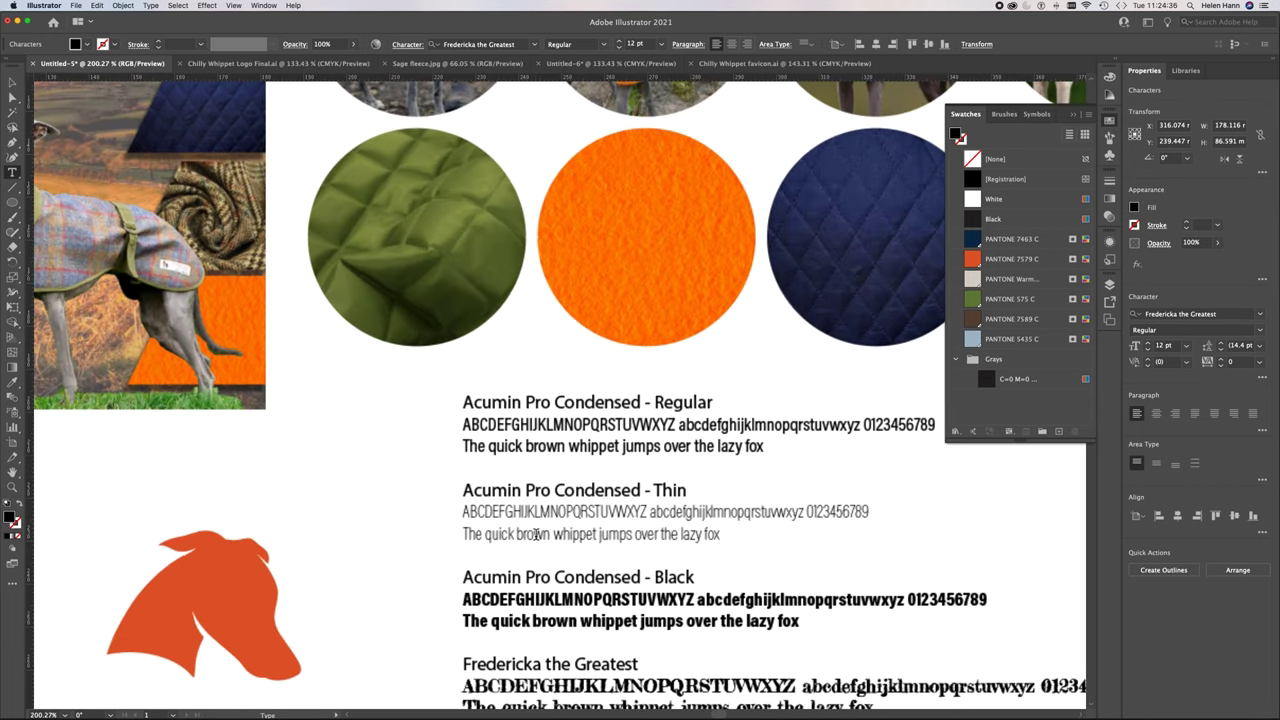
{"action": "left_click", "coordinate": [688, 402]}
{"action": "left_click_drag", "start_coordinate": [688, 402], "coordinate": [429, 396]}
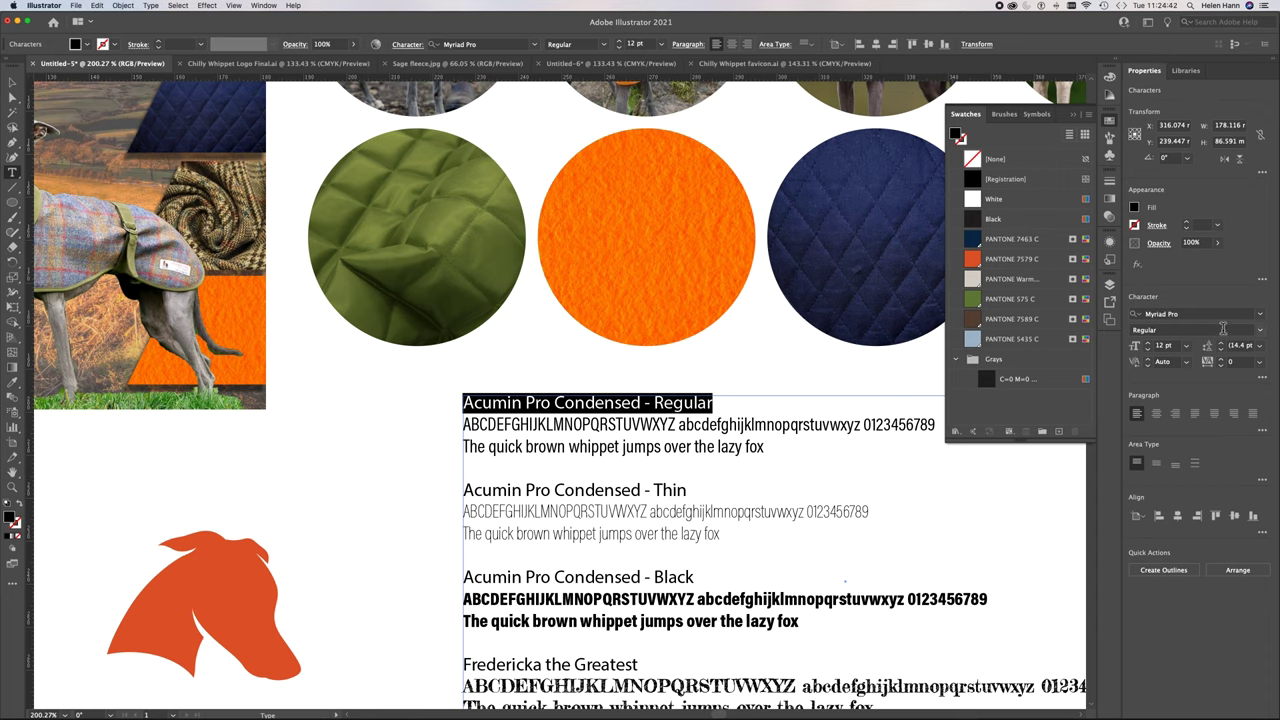
{"action": "left_click", "coordinate": [1190, 316]}
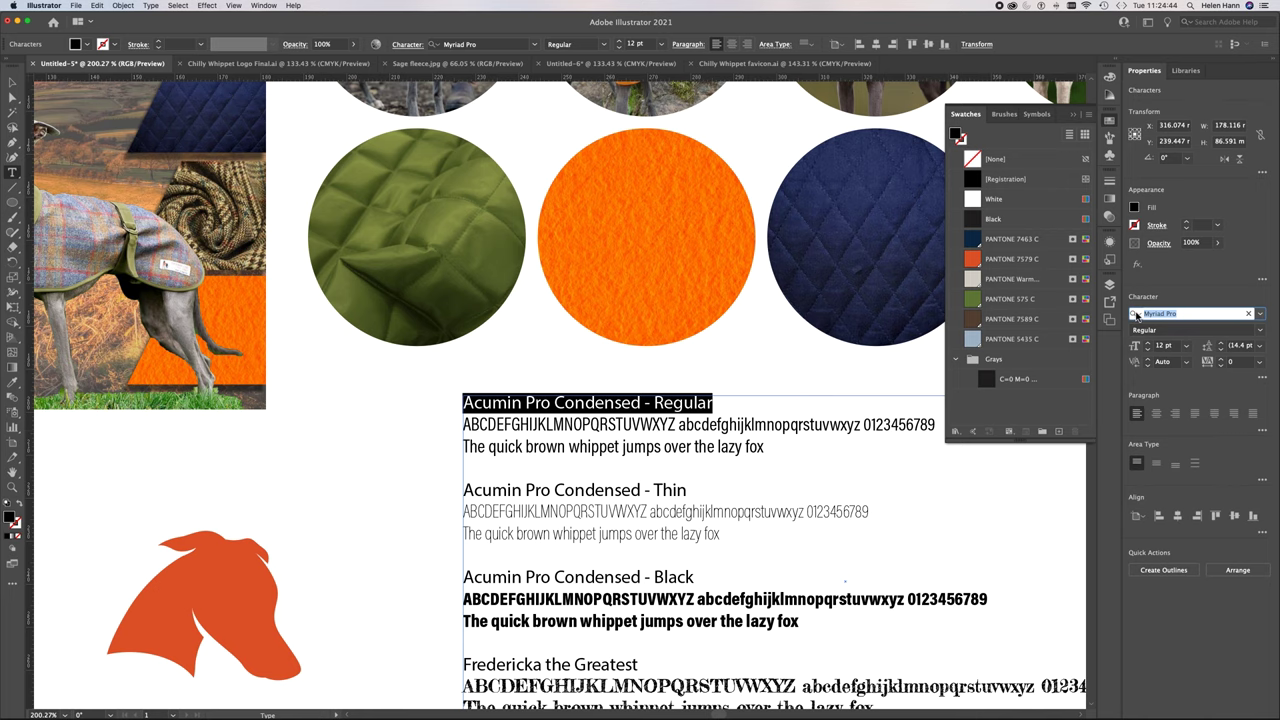
{"action": "type", "text": "fre"}
{"action": "key", "text": "Return"}
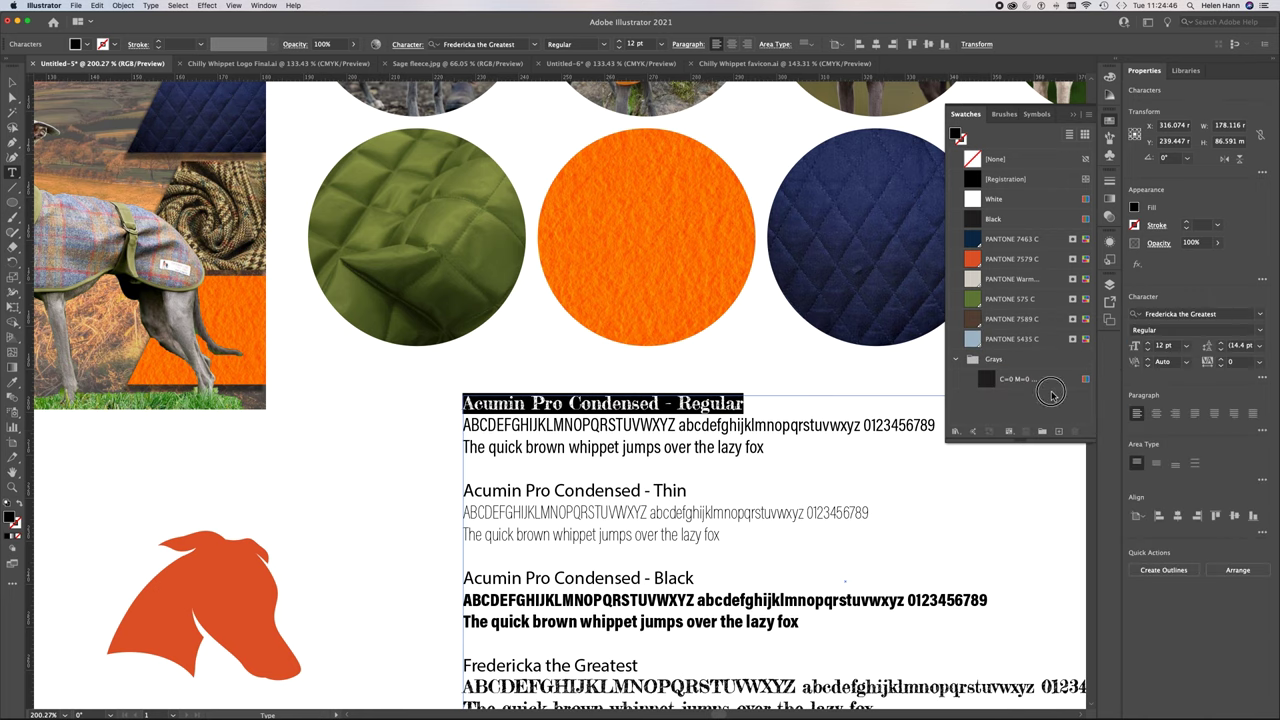
Colour the "Regular" heading PANTONE 7579 C and set the "Thin" heading in Fredericka the Greatest with the same colour
{"action": "left_click", "coordinate": [973, 259]}
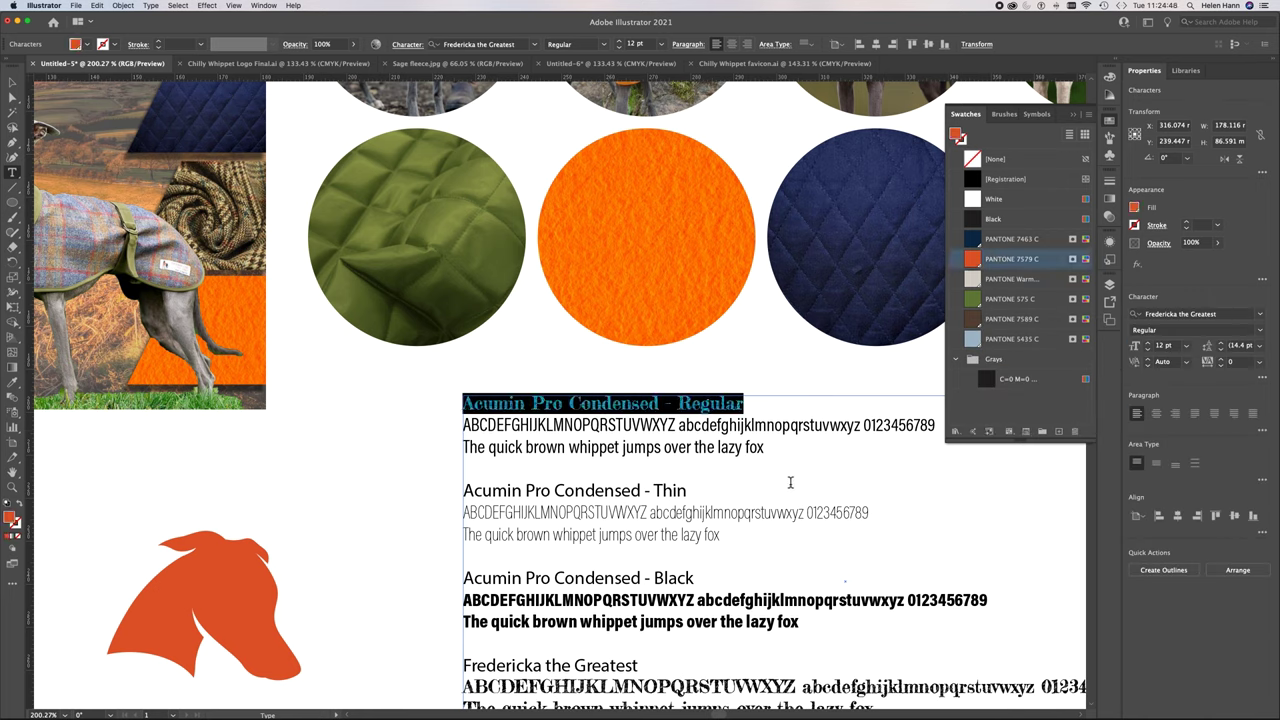
{"action": "left_click_drag", "start_coordinate": [690, 492], "coordinate": [409, 486]}
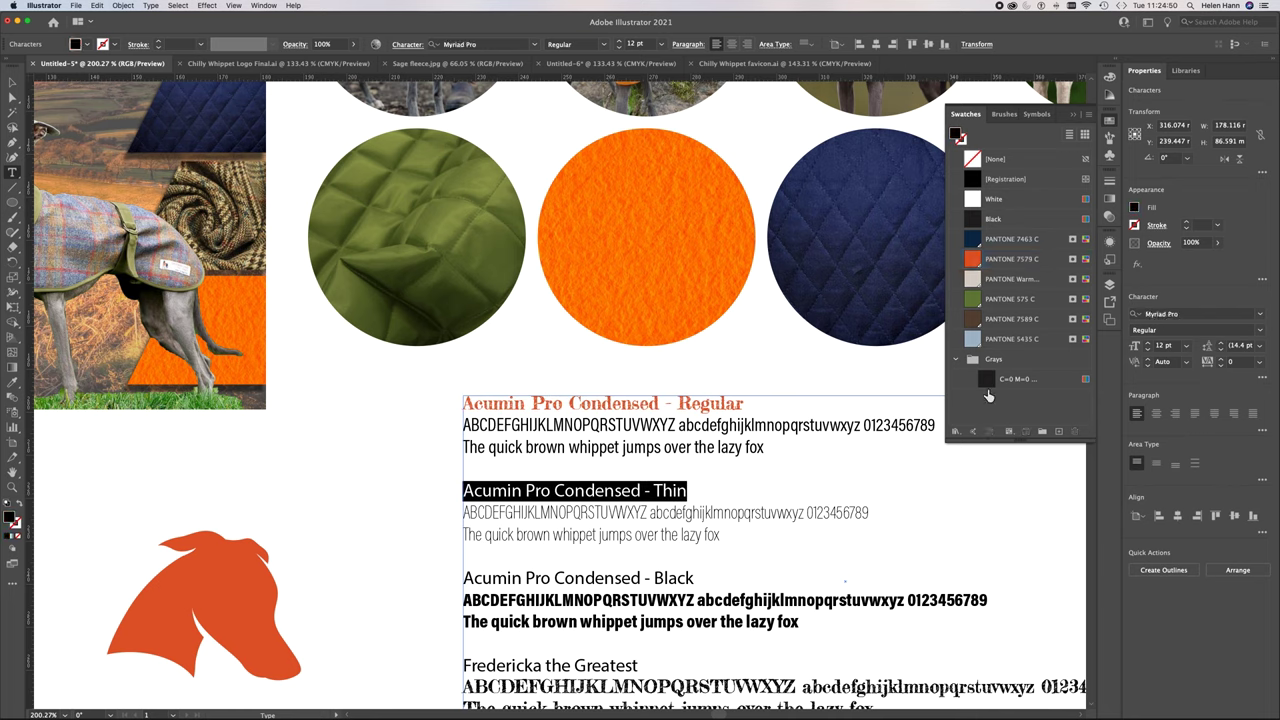
{"action": "left_click", "coordinate": [1205, 314]}
{"action": "type", "text": "Fred"}
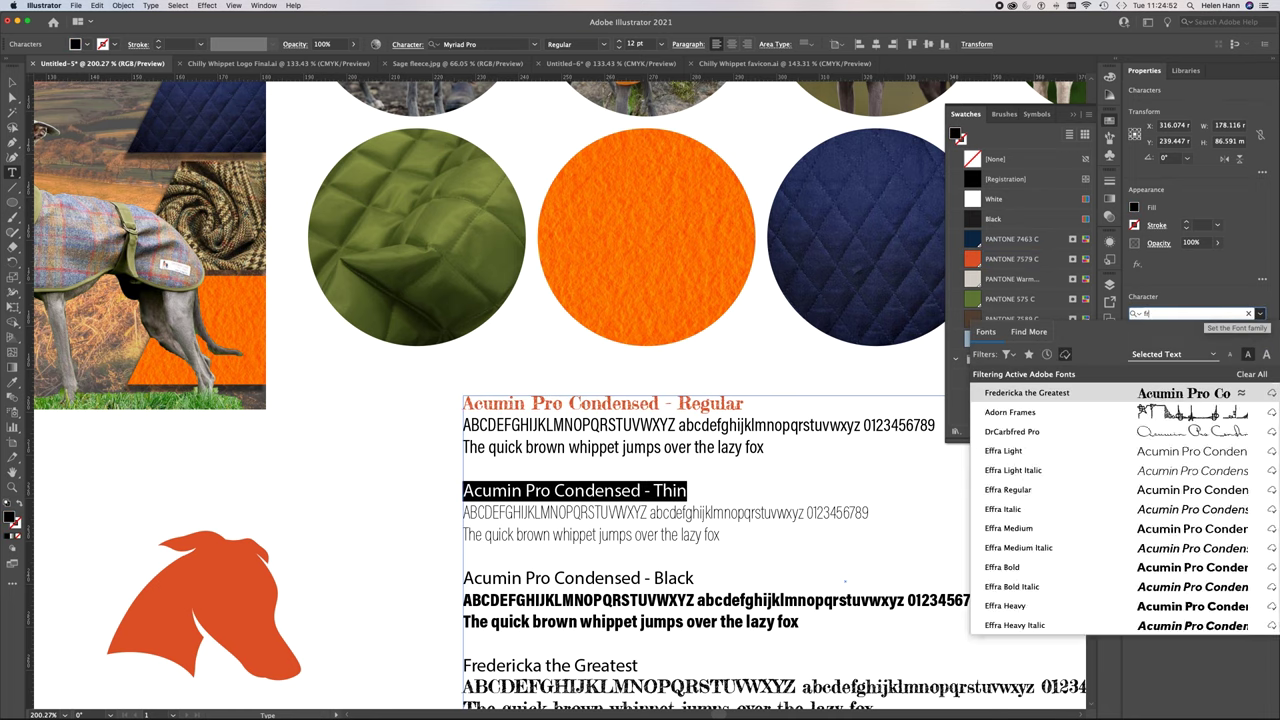
{"action": "key", "text": "Return"}
{"action": "left_click", "coordinate": [1028, 262]}
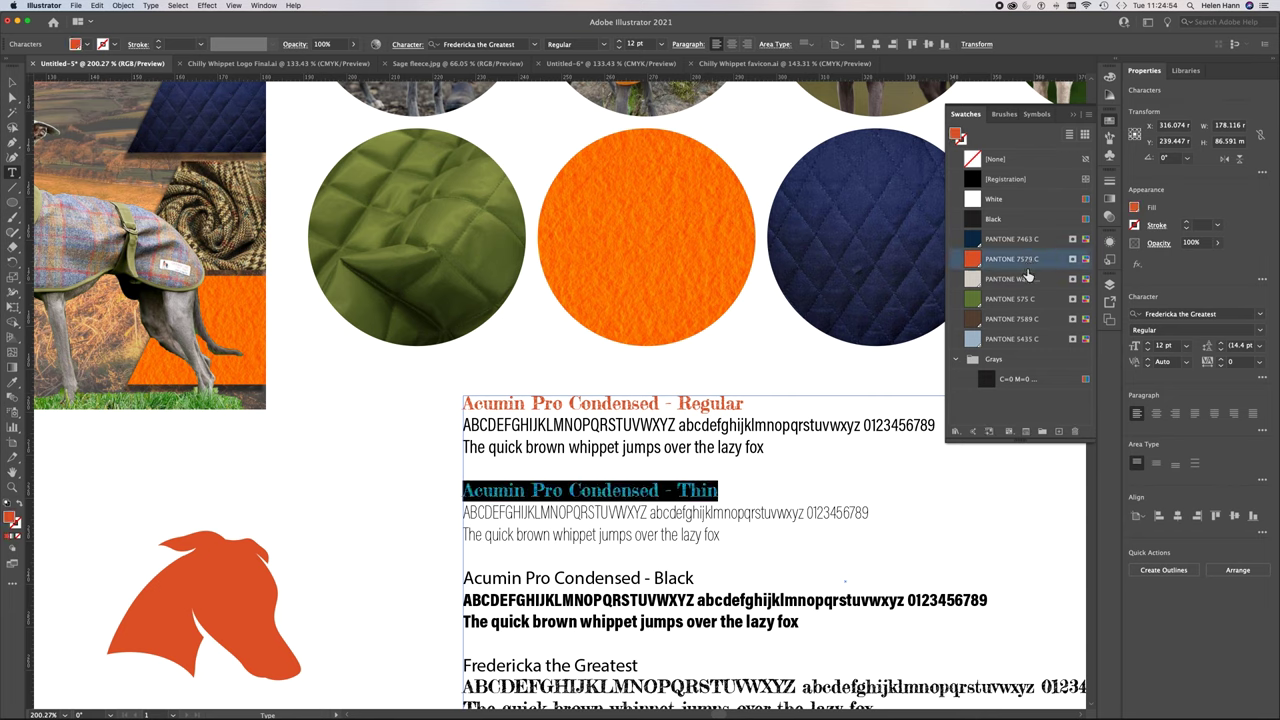
Set the "Acumin Pro Condensed - Black" heading in Fredericka the Greatest and colour it PANTONE 7579 C
{"action": "left_click_drag", "start_coordinate": [704, 580], "coordinate": [440, 572]}
{"action": "left_click", "coordinate": [1200, 314]}
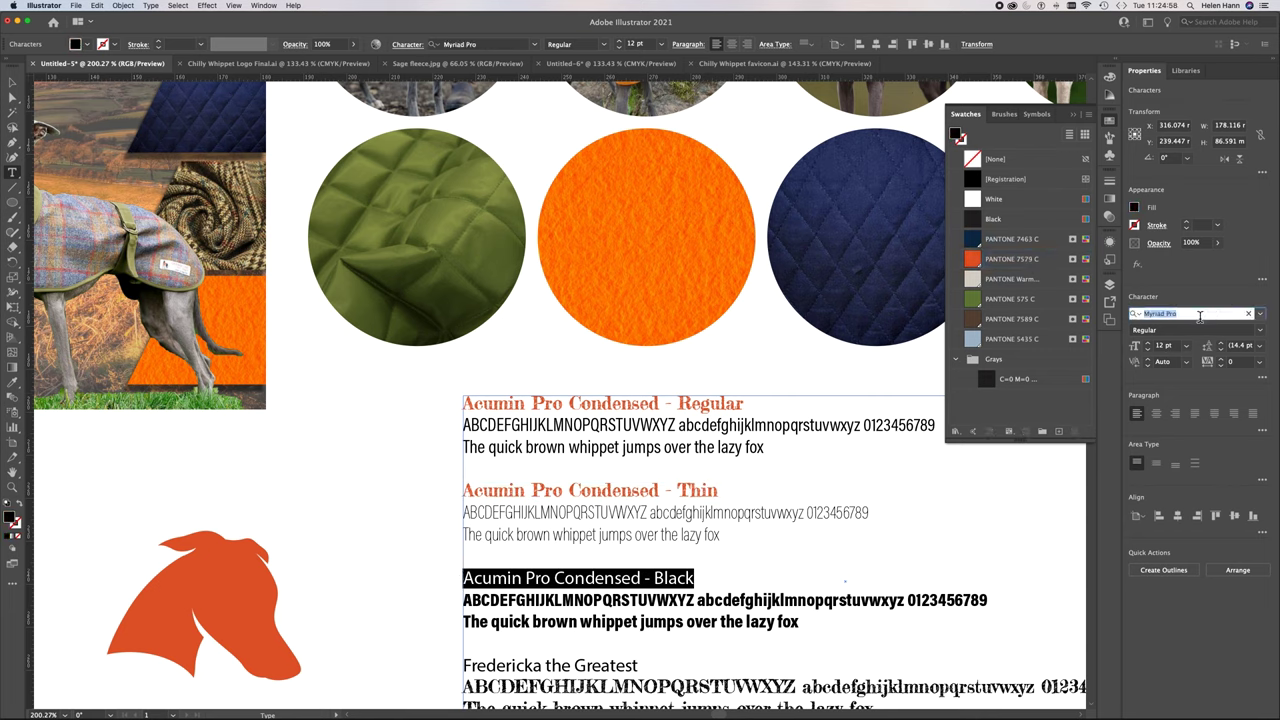
{"action": "type", "text": "Fre"}
{"action": "key", "text": "Return"}
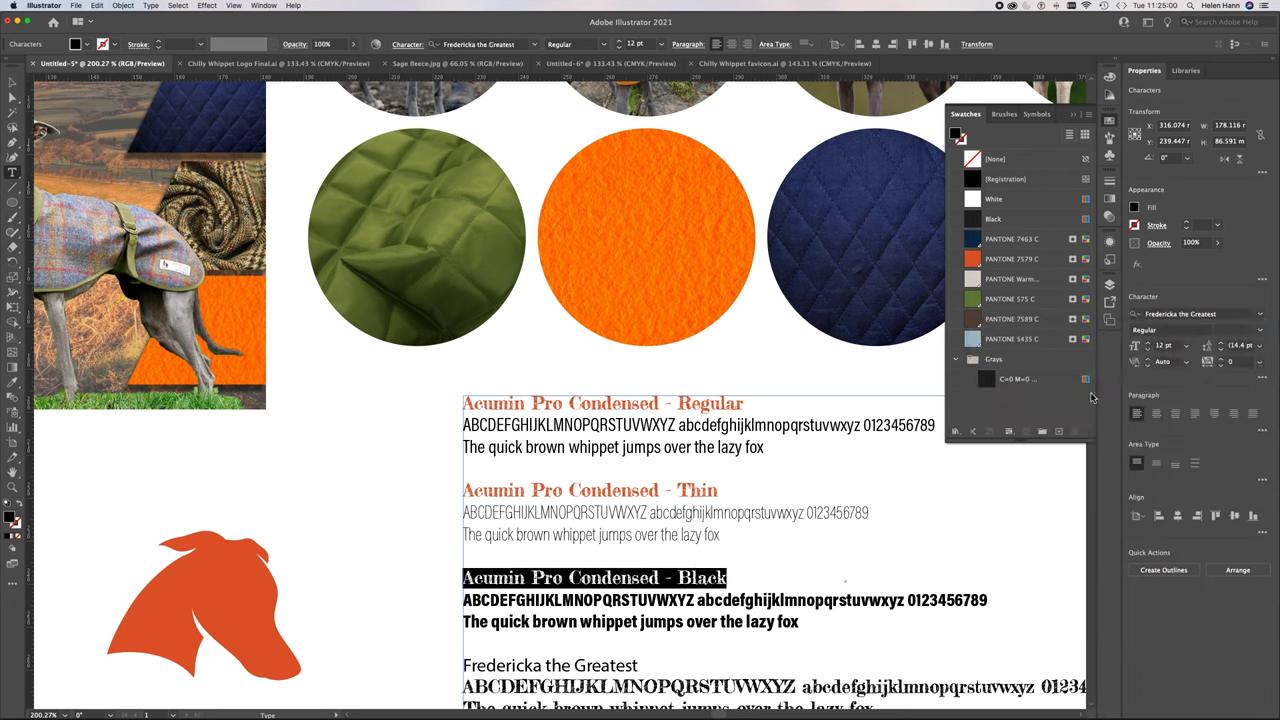
{"action": "left_click", "coordinate": [995, 259]}
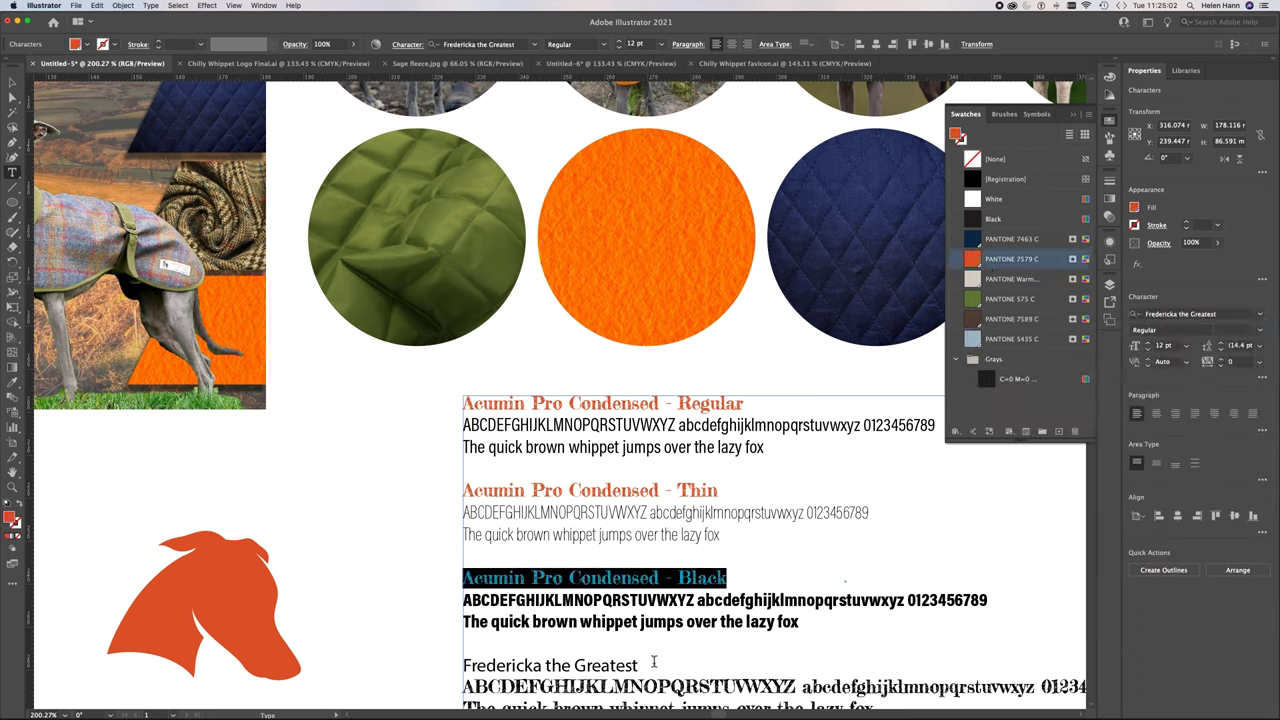
Set the fourth heading, "Fredericka the Greatest", in its own font and colour it PANTONE 7579 C
{"action": "left_click_drag", "start_coordinate": [654, 664], "coordinate": [457, 665]}
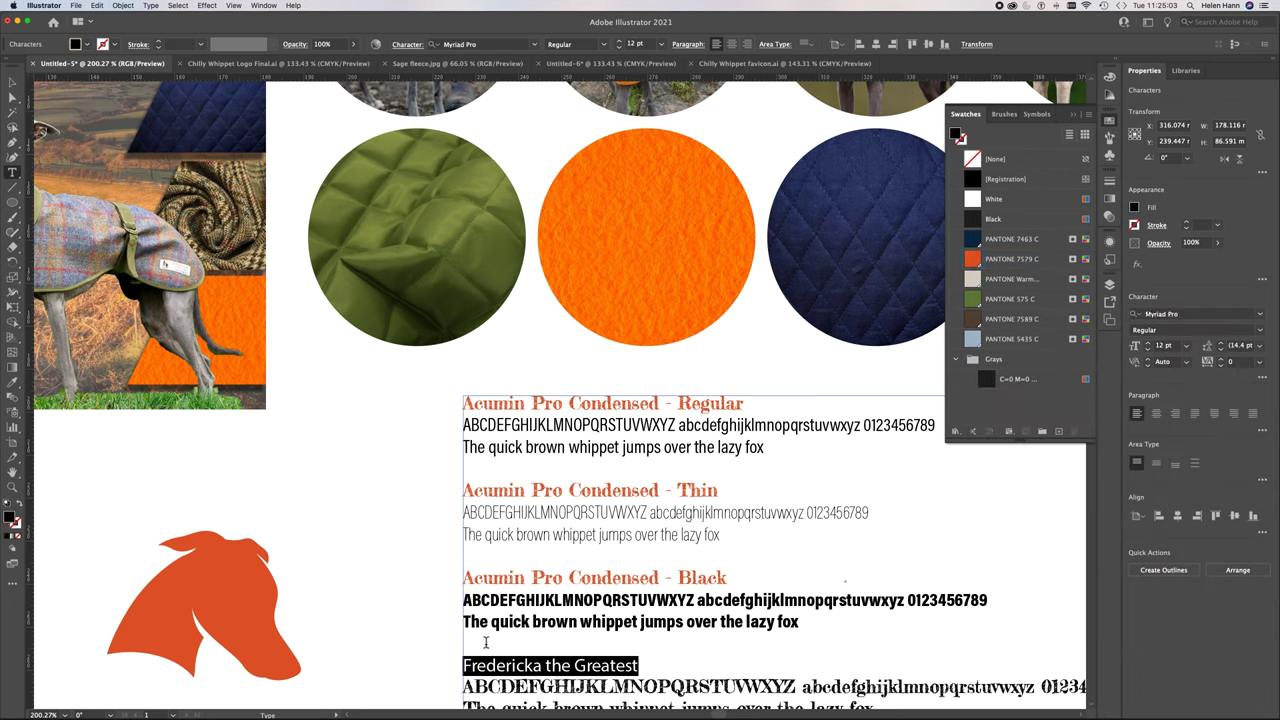
{"action": "left_click", "coordinate": [1216, 314]}
{"action": "type", "text": "fre"}
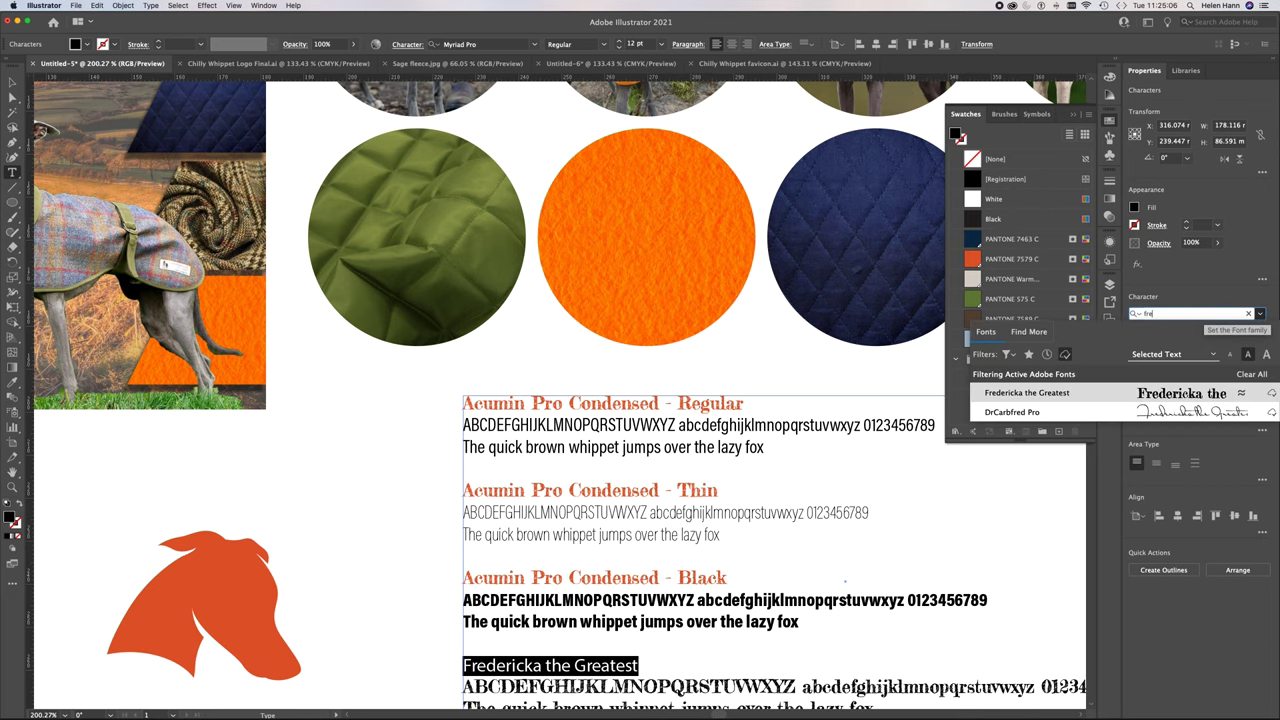
{"action": "left_click", "coordinate": [1052, 392]}
{"action": "left_click", "coordinate": [1008, 262]}
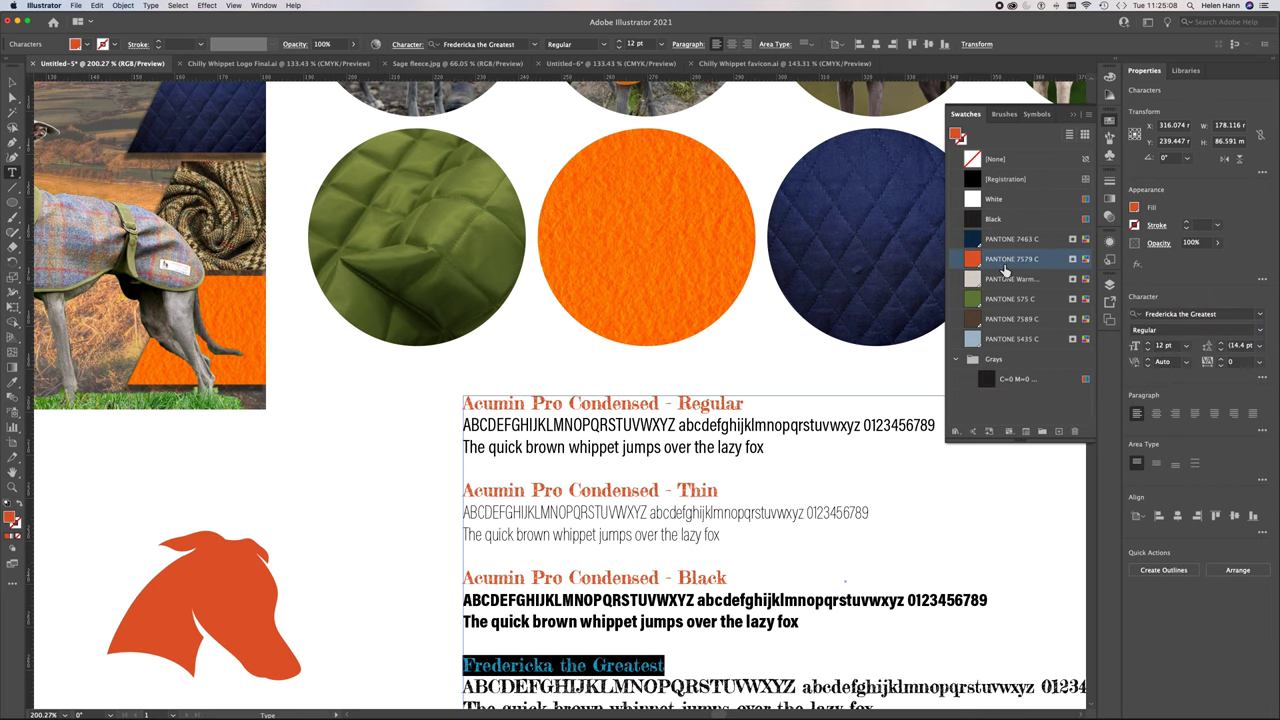
{"action": "scroll", "coordinate": [747, 452], "scroll_direction": "down", "scroll_amount": 5}
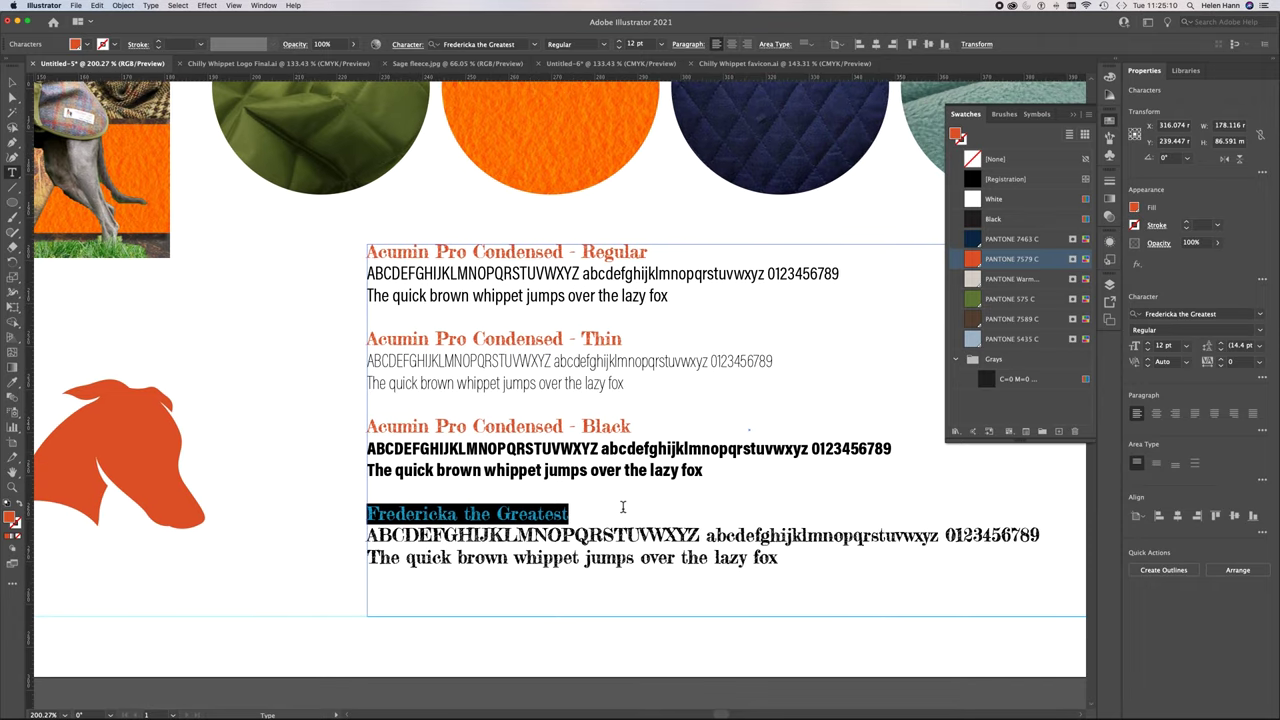
{"action": "left_click", "coordinate": [615, 512]}
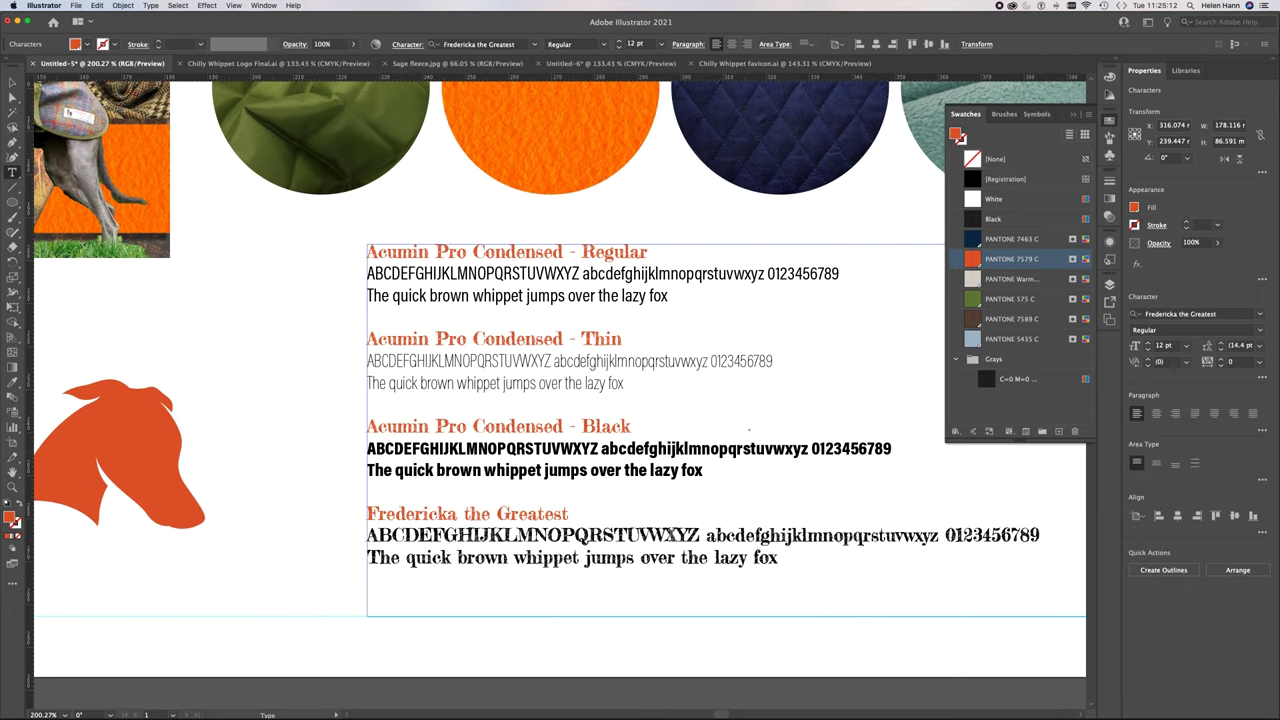
Move the typography sample block about 18 mm right and 10 mm down, towards the board's right and bottom margin guides
{"action": "key", "text": "super+0"}
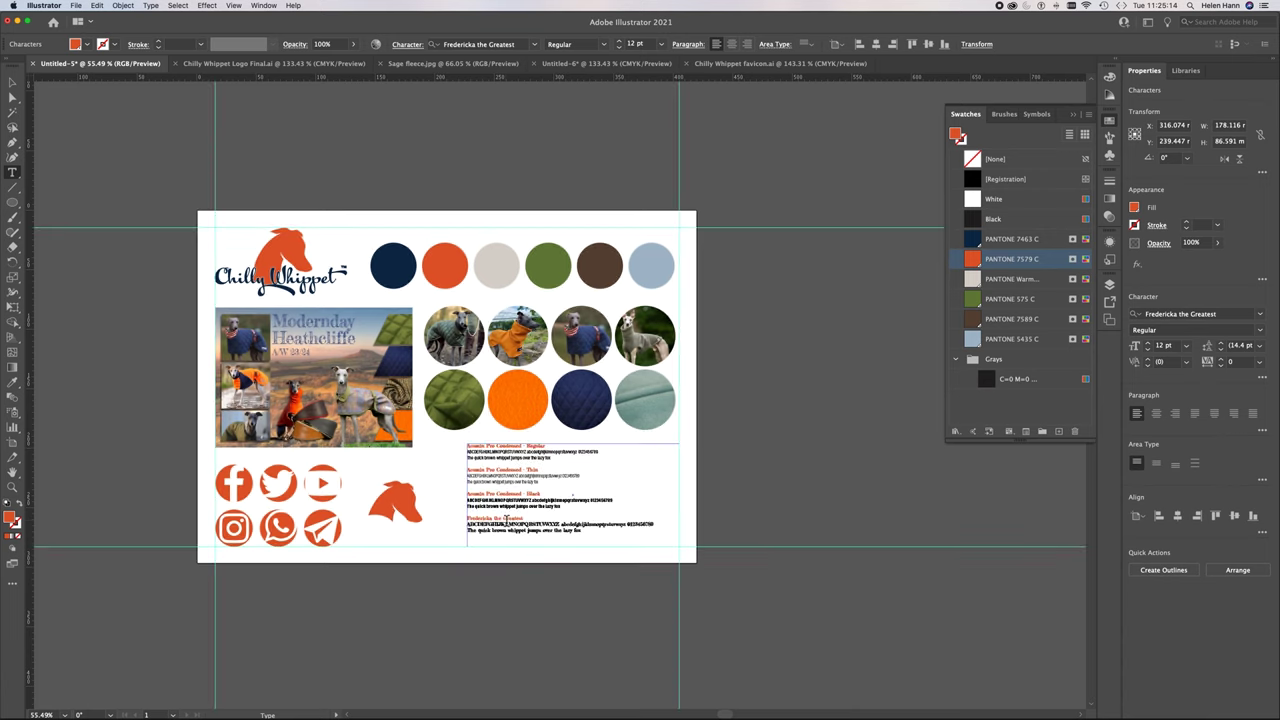
{"action": "key", "text": "Escape"}
{"action": "left_click", "coordinate": [137, 208]}
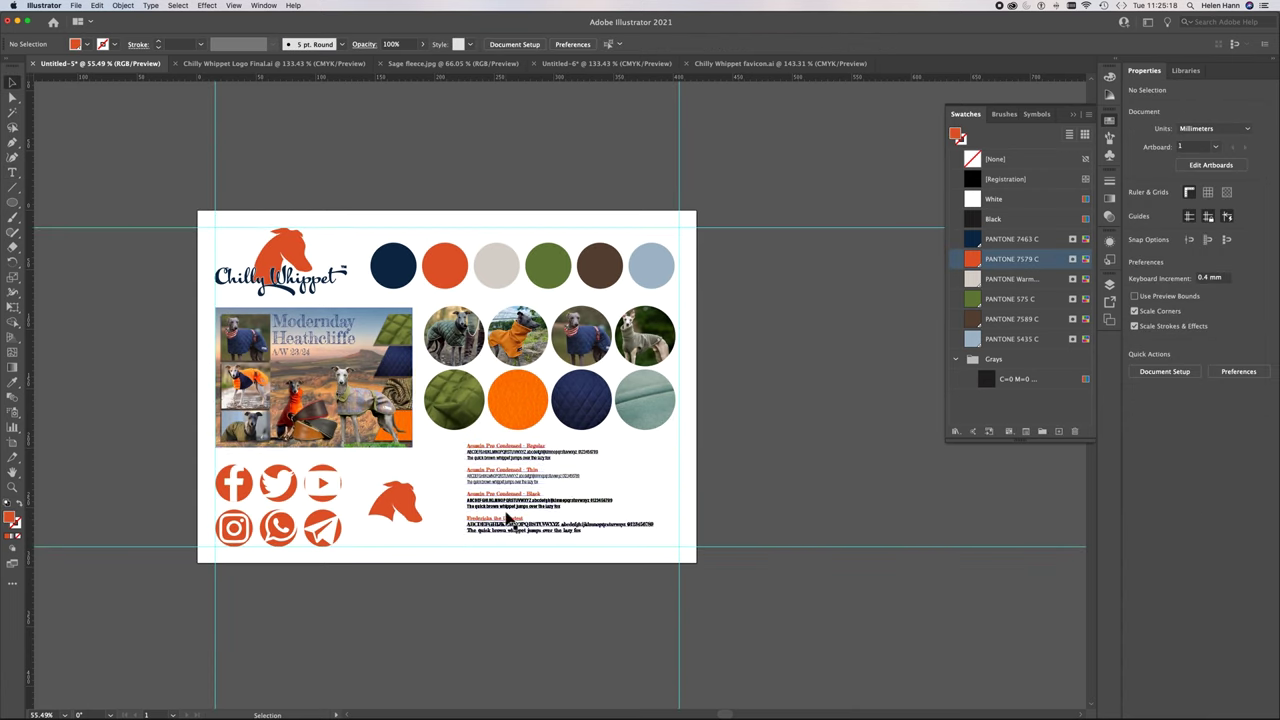
{"action": "left_click_drag", "start_coordinate": [493, 487], "coordinate": [515, 494]}
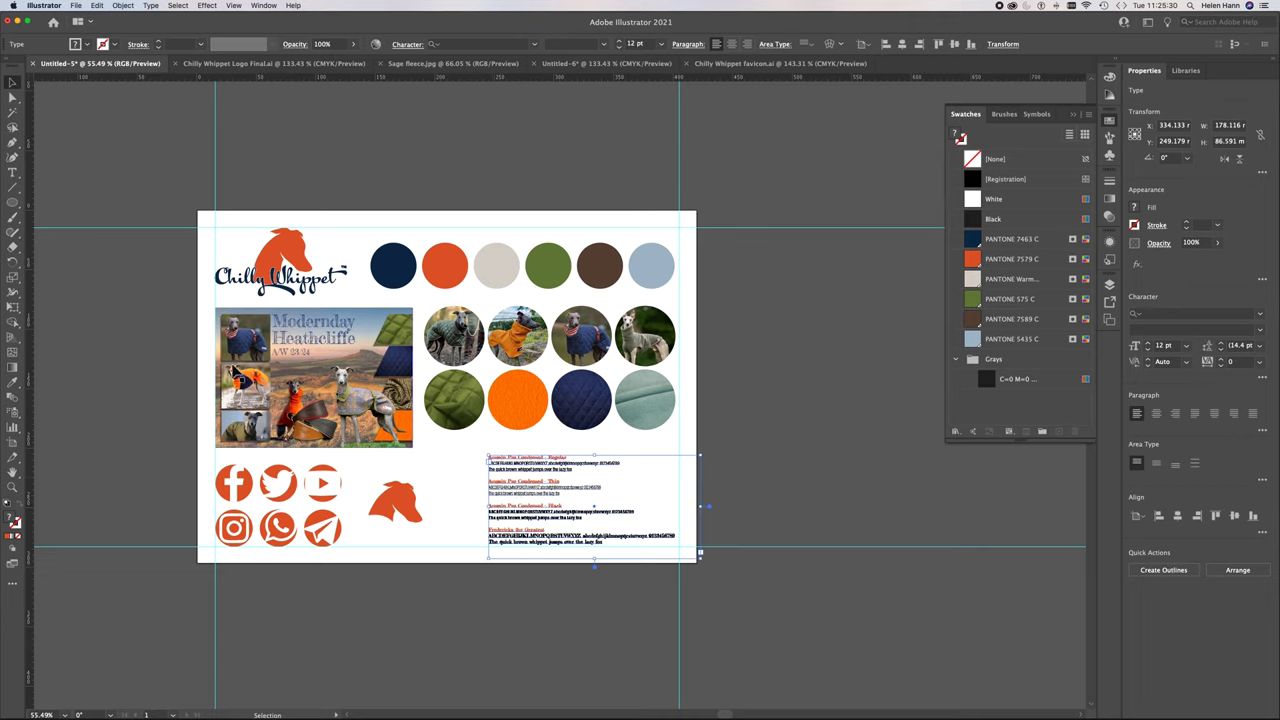
Add a "Logo" label in 18 pt Fredericka the Greatest, coloured PANTONE 7463 C, in a frame about 35 mm wide at the logo's upper left
{"action": "left_click", "coordinate": [13, 174]}
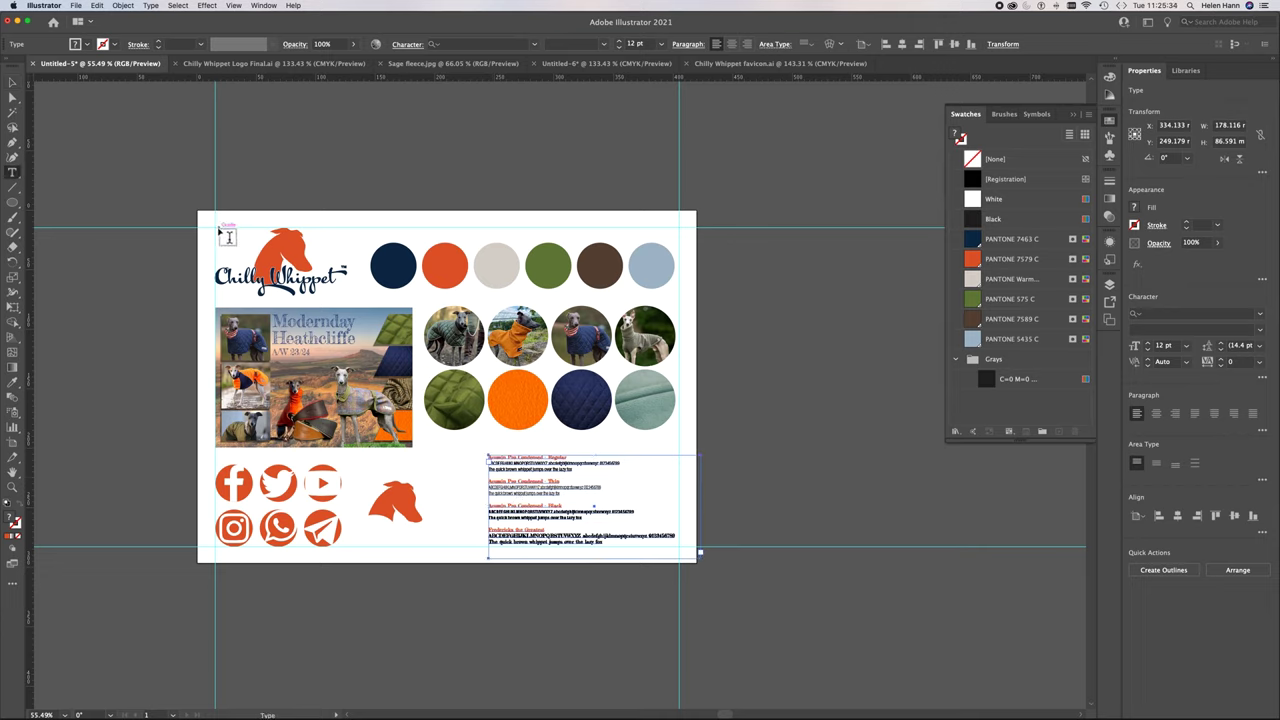
{"action": "left_click_drag", "start_coordinate": [226, 238], "coordinate": [268, 256]}
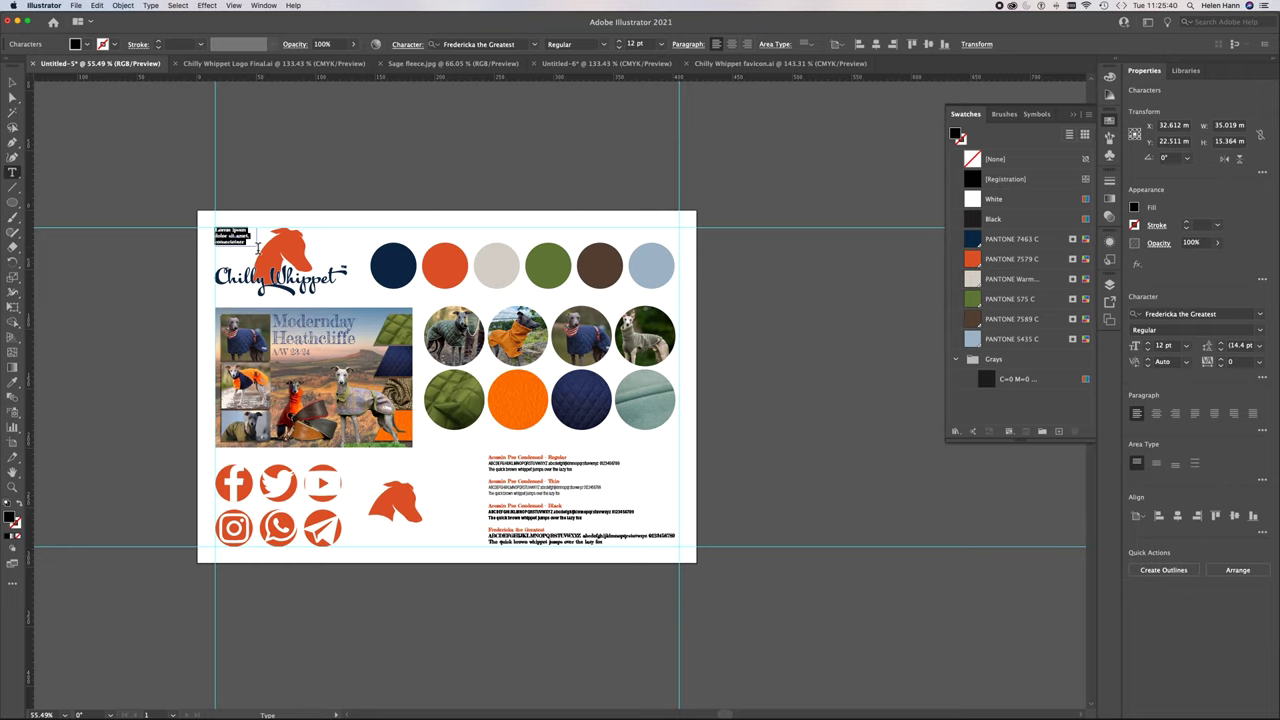
{"action": "type", "text": "Le"}
{"action": "key", "text": "super+a"}
{"action": "key", "text": "super+shift+period"}
{"action": "key", "text": "super+shift+period"}
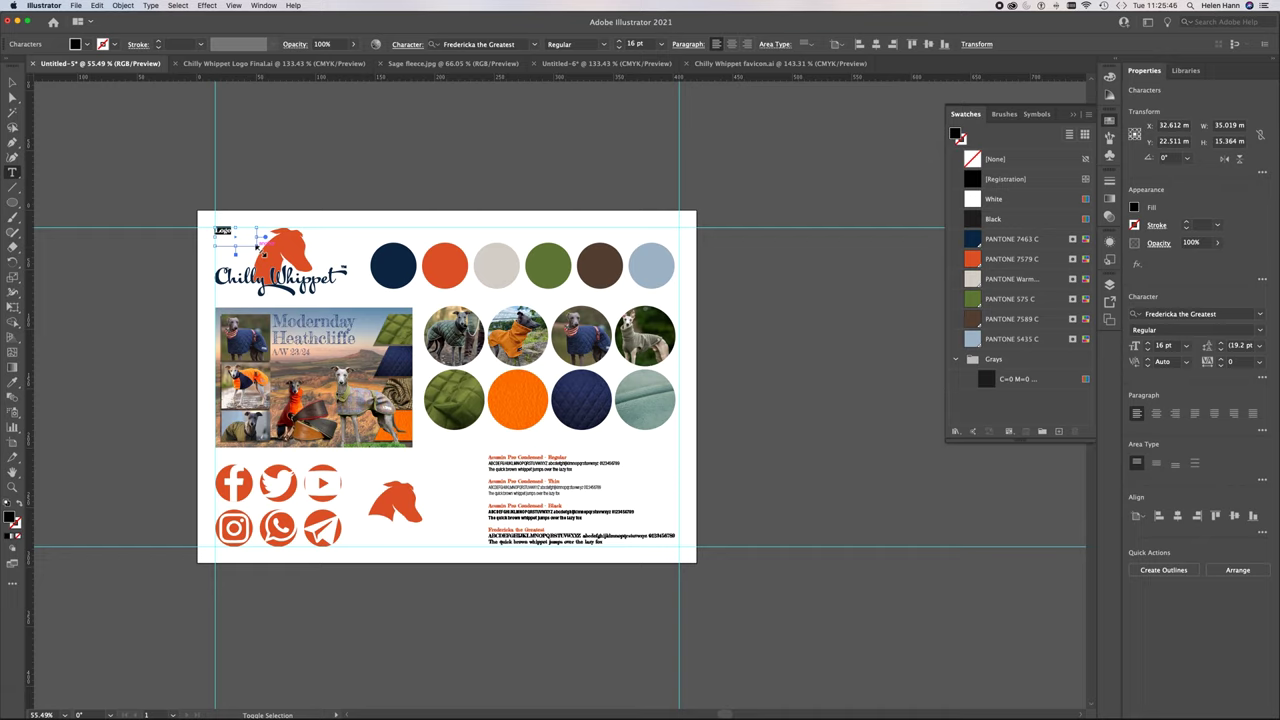
{"action": "key", "text": "super+shift+period"}
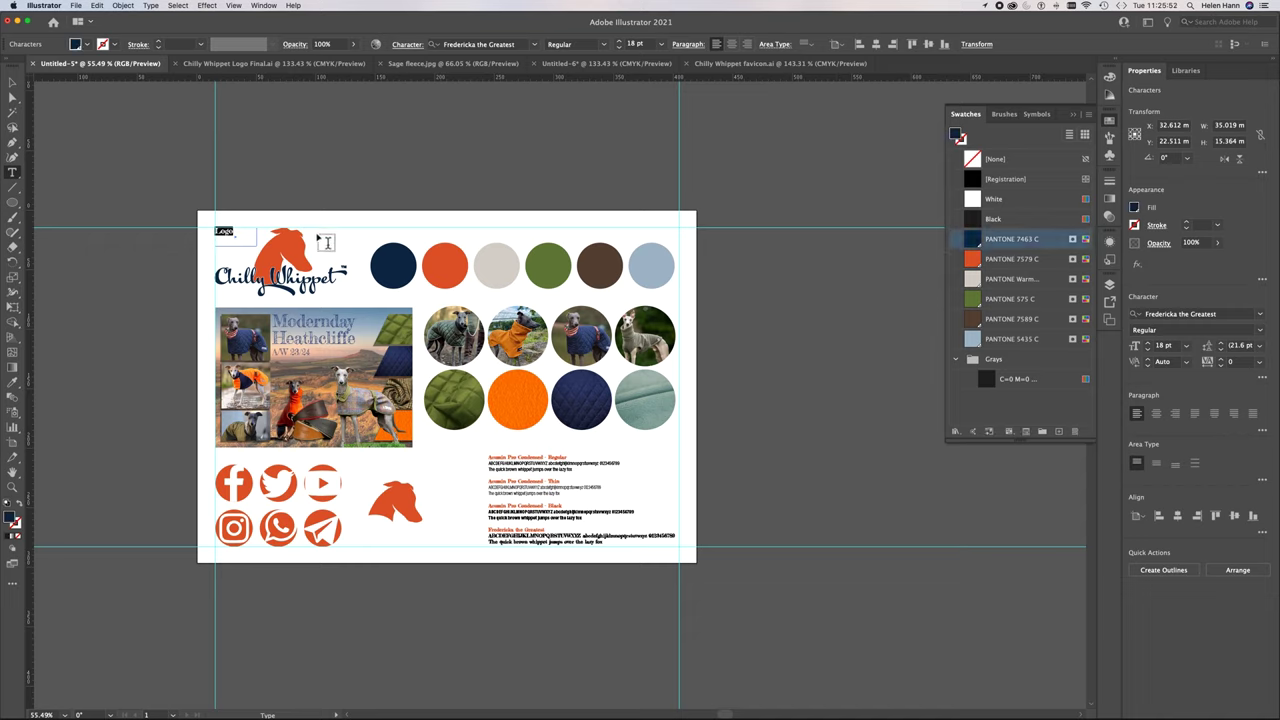
{"action": "left_click", "coordinate": [12, 82]}
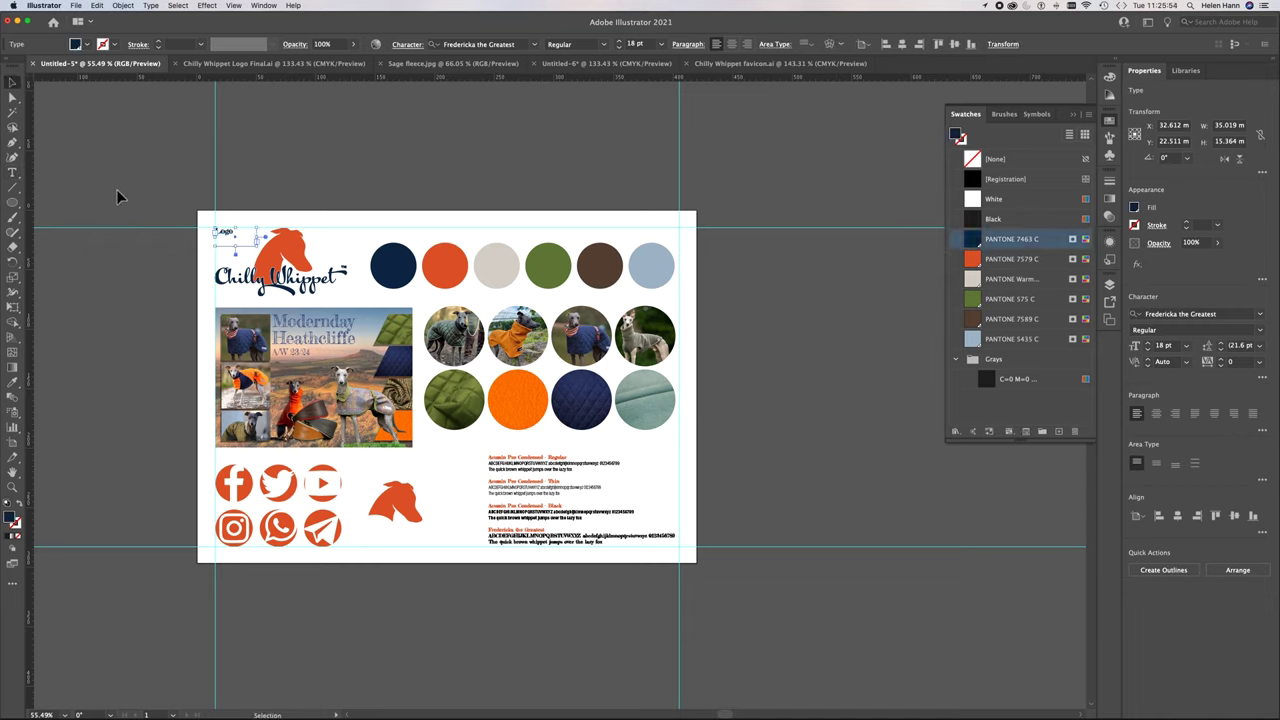
Duplicate the "Logo" label above the navy colour swatch and replace the copy's text with "Colour Palette"
{"action": "left_click", "coordinate": [228, 237]}
{"action": "left_click_drag", "start_coordinate": [228, 237], "coordinate": [376, 243]}
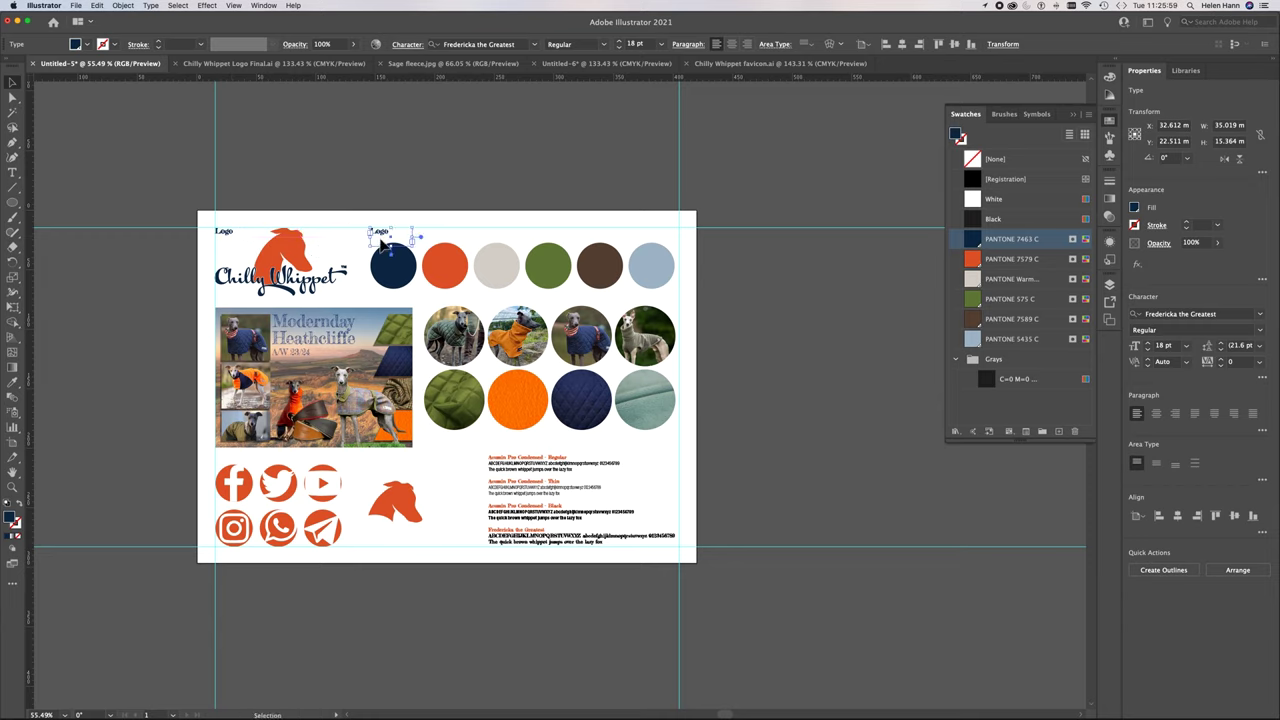
{"action": "left_click", "coordinate": [12, 172]}
{"action": "double_click", "coordinate": [380, 234]}
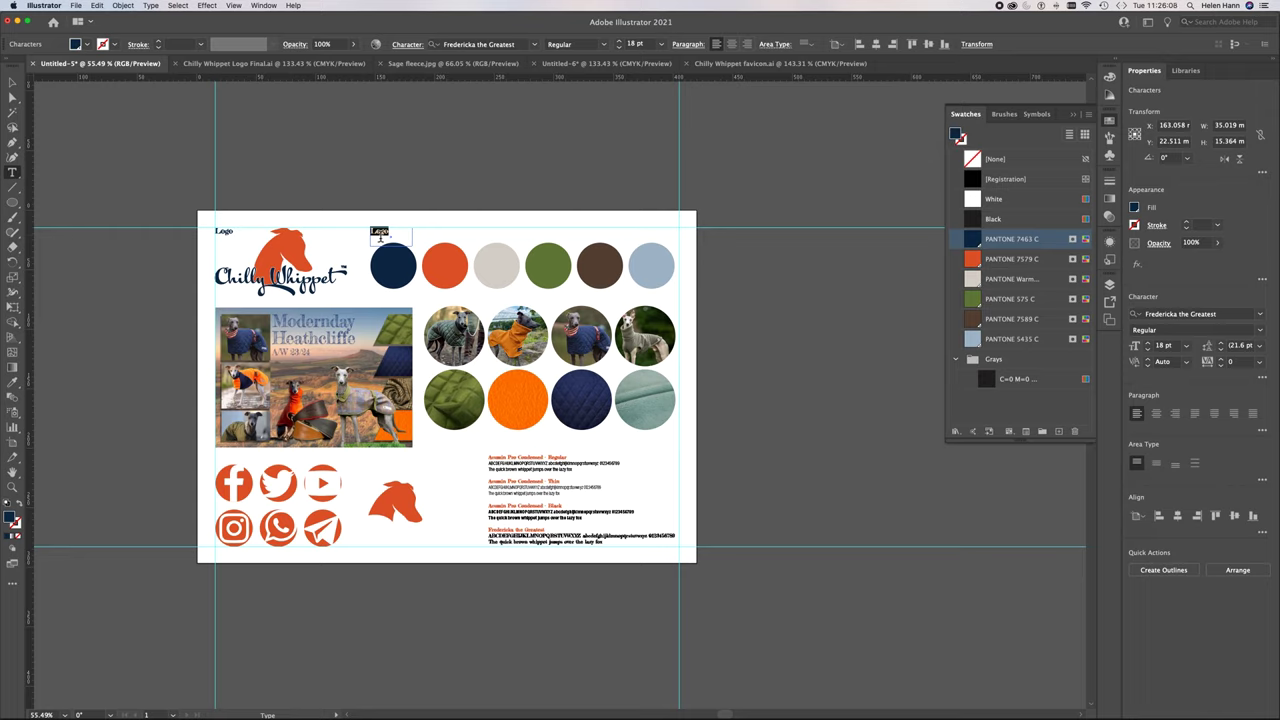
{"action": "type", "text": "Colour Palette"}
Widen the "Colour Palette" text frame to about 52 mm and copy the label above the first dog photograph
{"action": "left_click", "coordinate": [12, 82]}
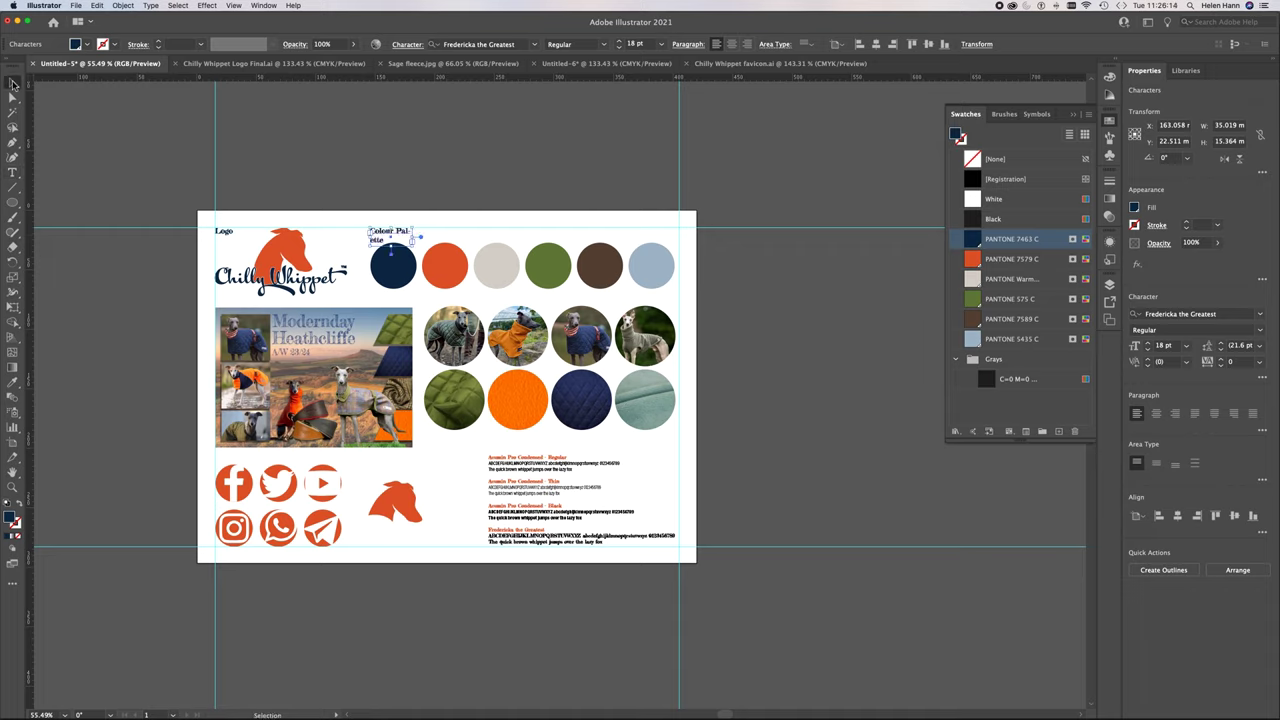
{"action": "left_click_drag", "start_coordinate": [415, 238], "coordinate": [445, 303]}
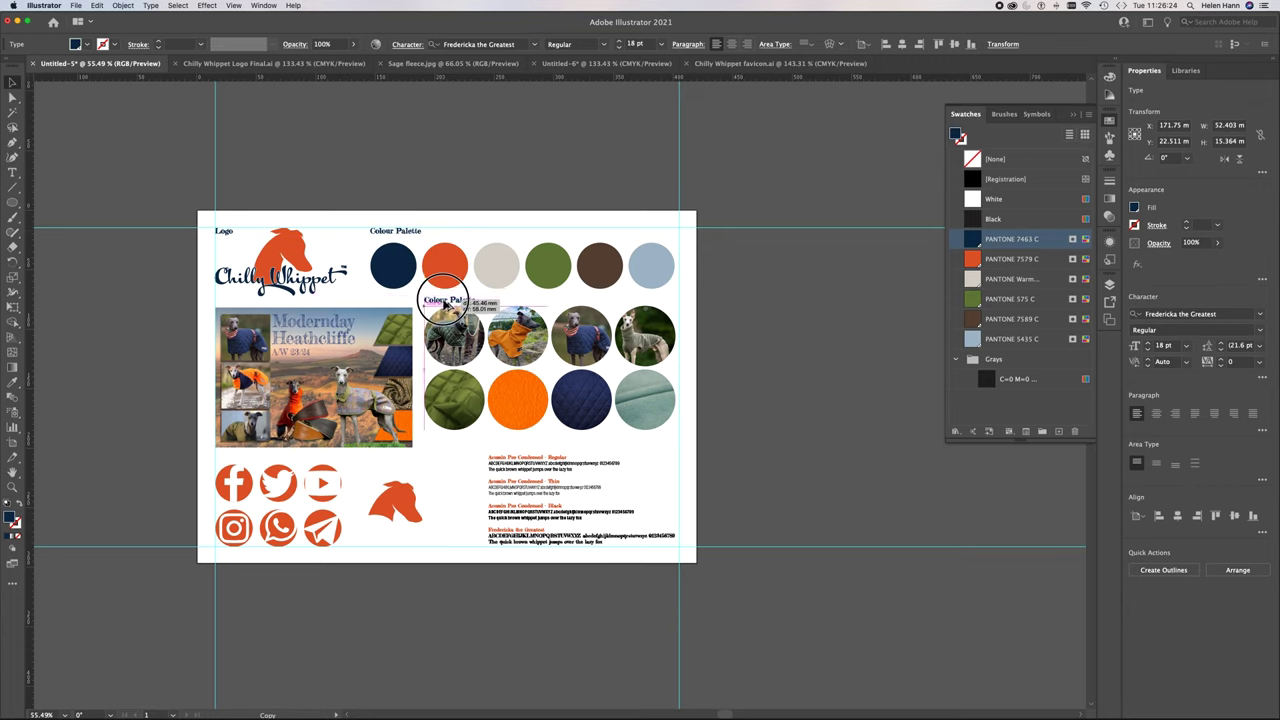
{"action": "left_click_drag", "start_coordinate": [445, 303], "coordinate": [446, 301]}
Replace the label above the dog photographs with "Photographs & Patterns" and widen its frame to about 93 mm
{"action": "left_click", "coordinate": [12, 173]}
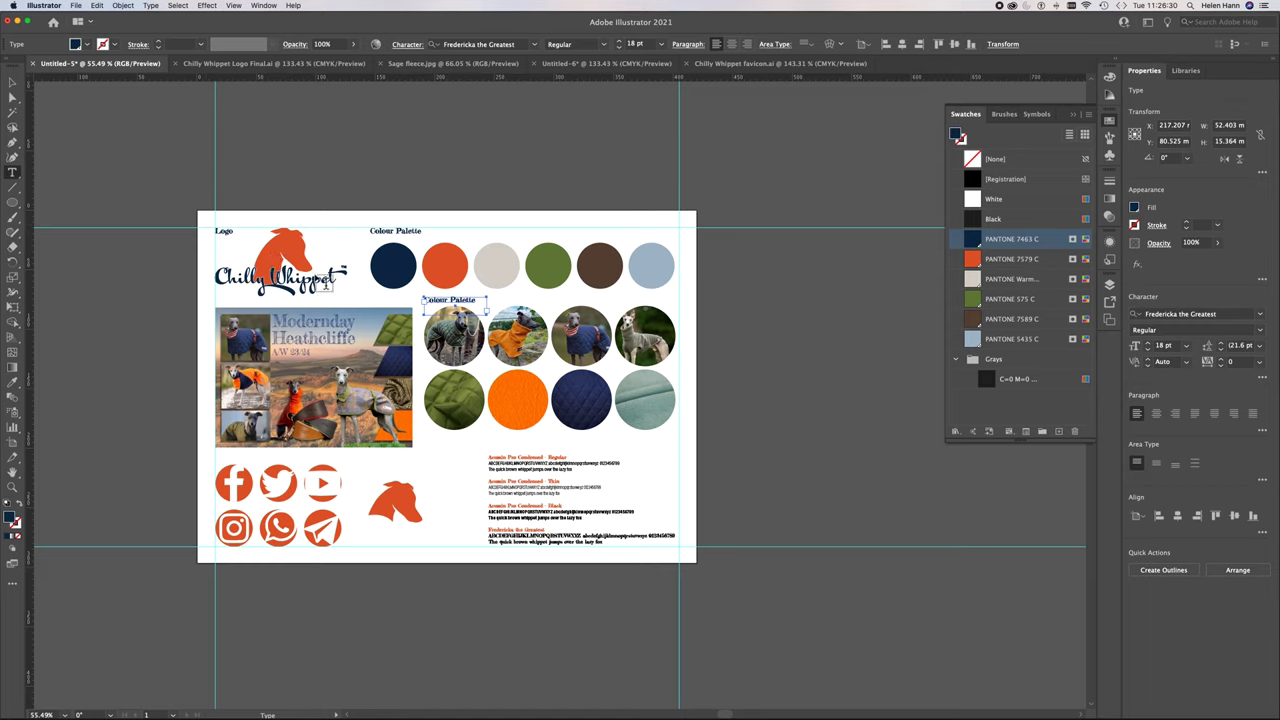
{"action": "left_click", "coordinate": [437, 302]}
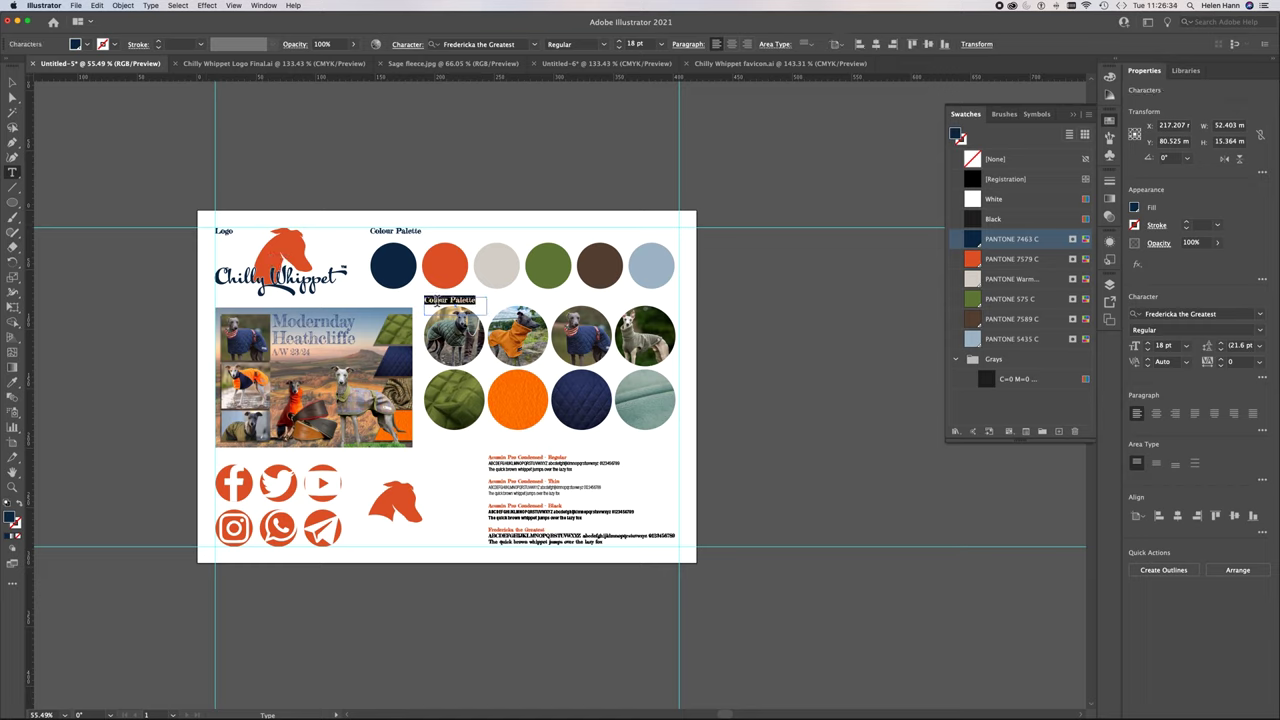
{"action": "type", "text": "Fa"}
{"action": "type", "text": "Pa"}
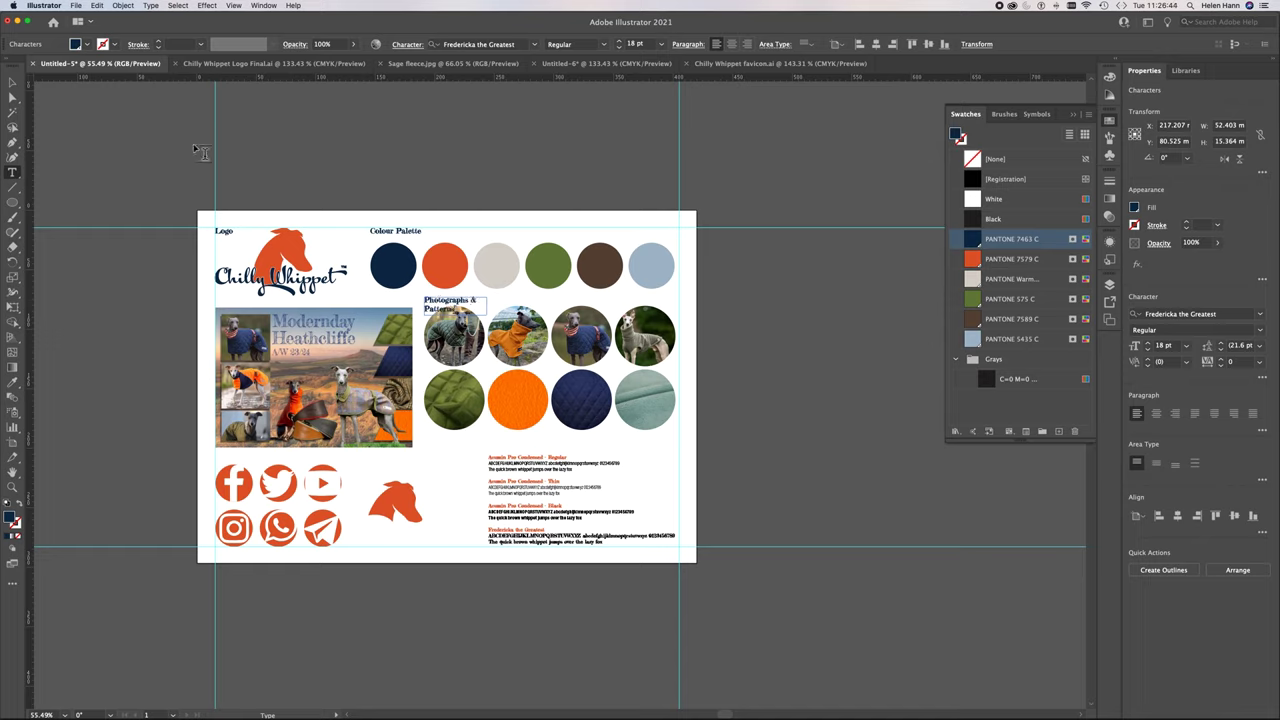
{"action": "left_click", "coordinate": [12, 81]}
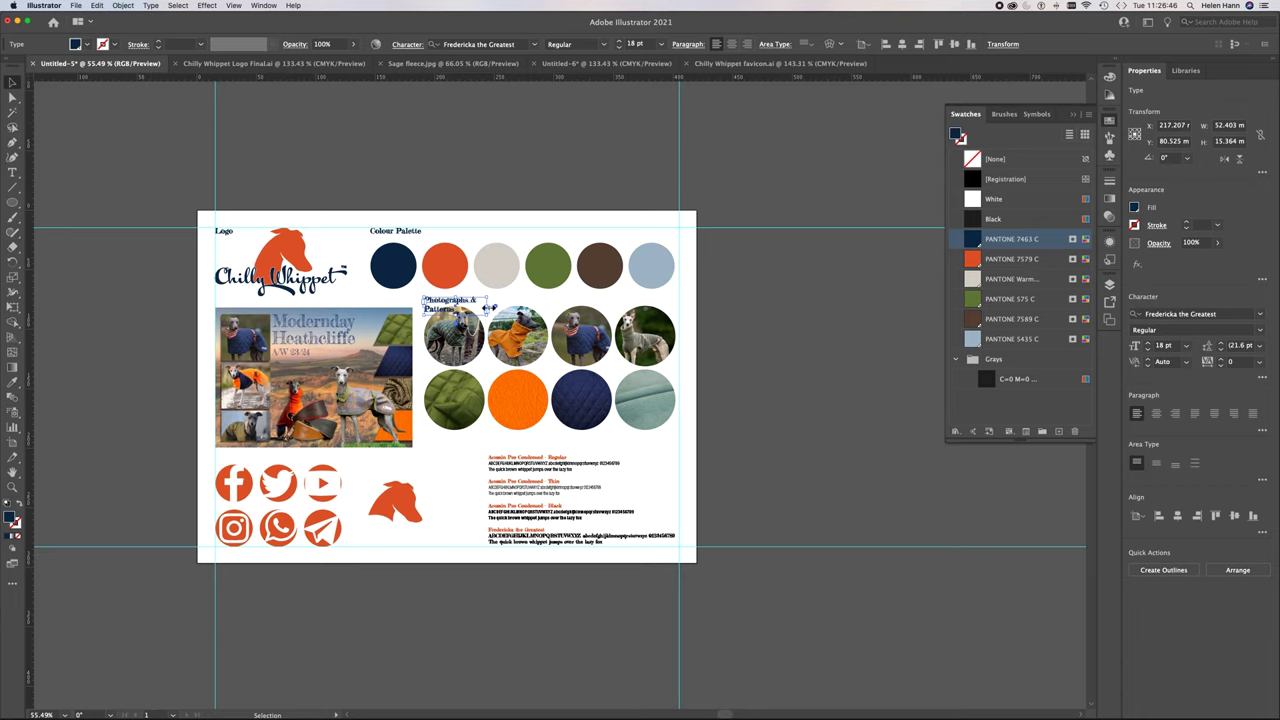
{"action": "left_click_drag", "start_coordinate": [488, 304], "coordinate": [538, 308]}
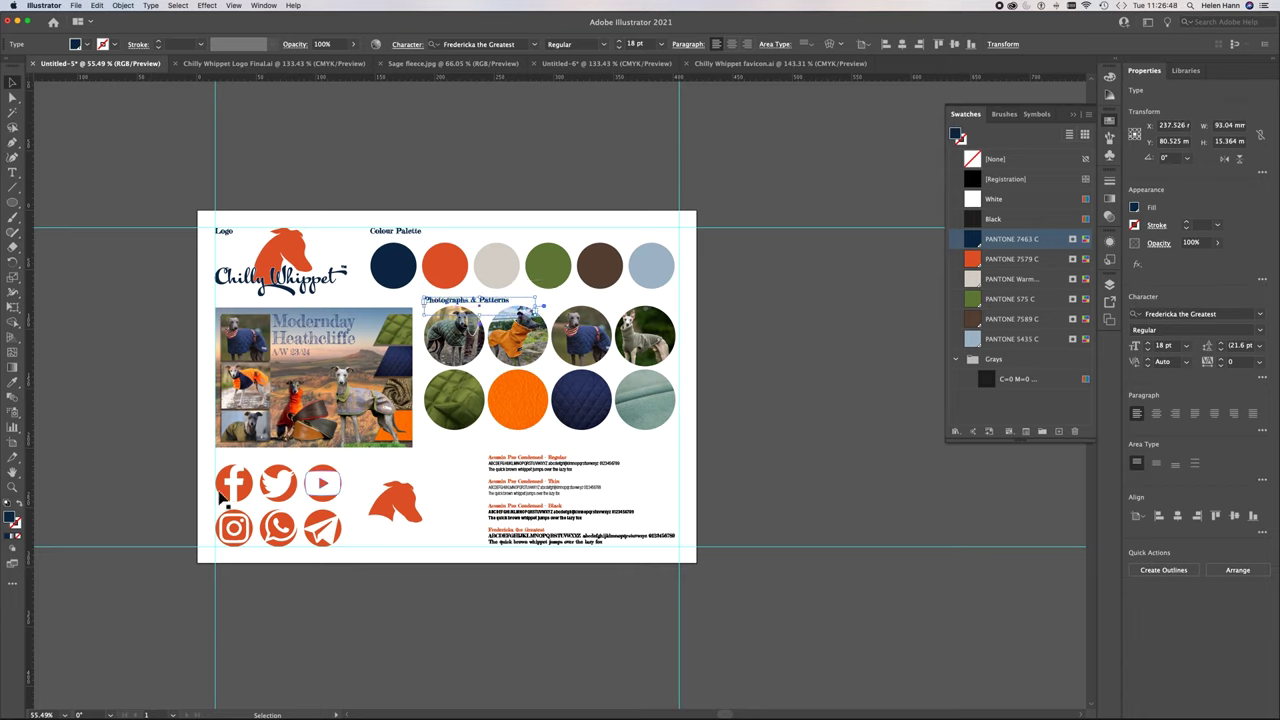
Move the "Logo" label down above the social media icons and replace its text with "Social Icons"
{"action": "left_click_drag", "start_coordinate": [188, 208], "coordinate": [224, 457]}
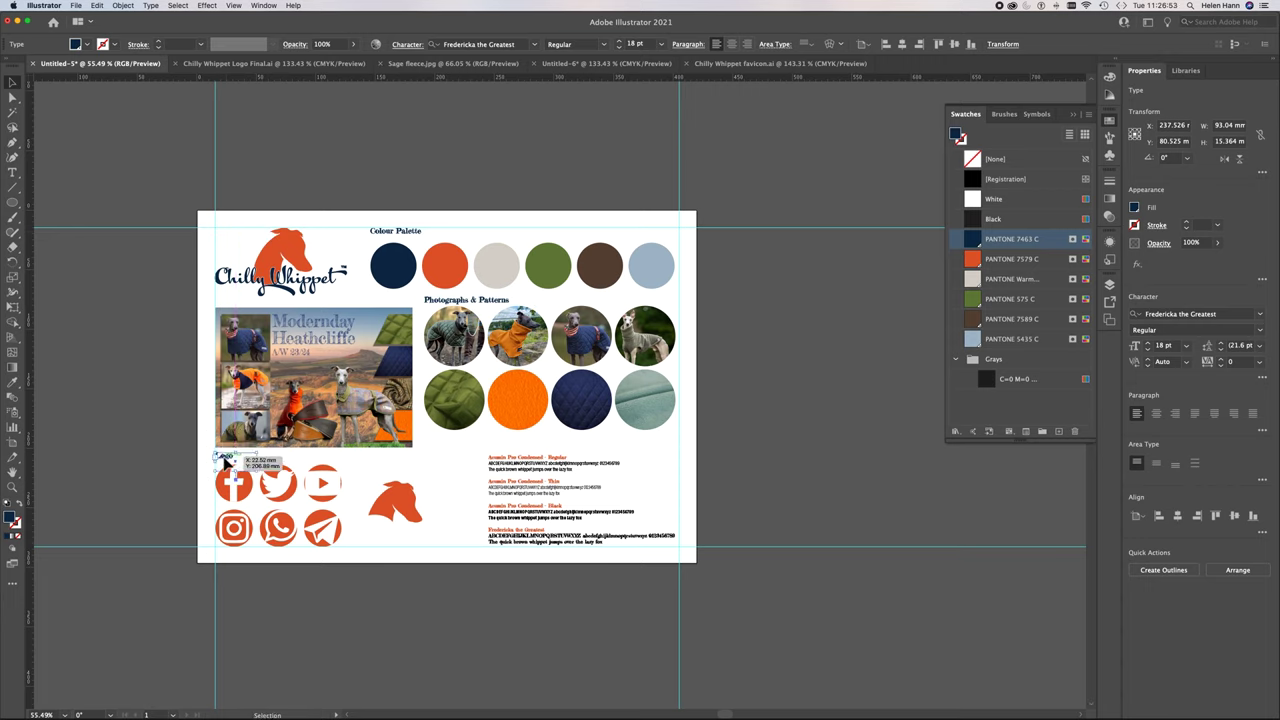
{"action": "left_click", "coordinate": [12, 172]}
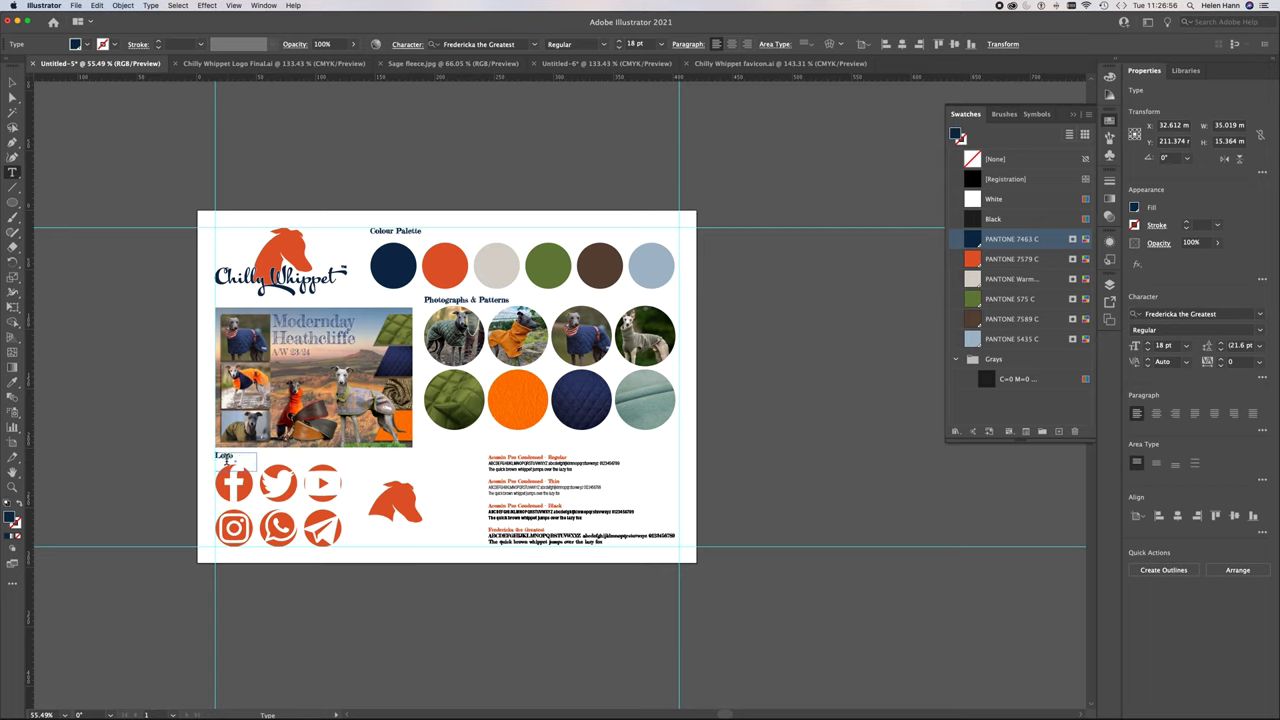
{"action": "double_click", "coordinate": [225, 457]}
{"action": "type", "text": "Social I"}
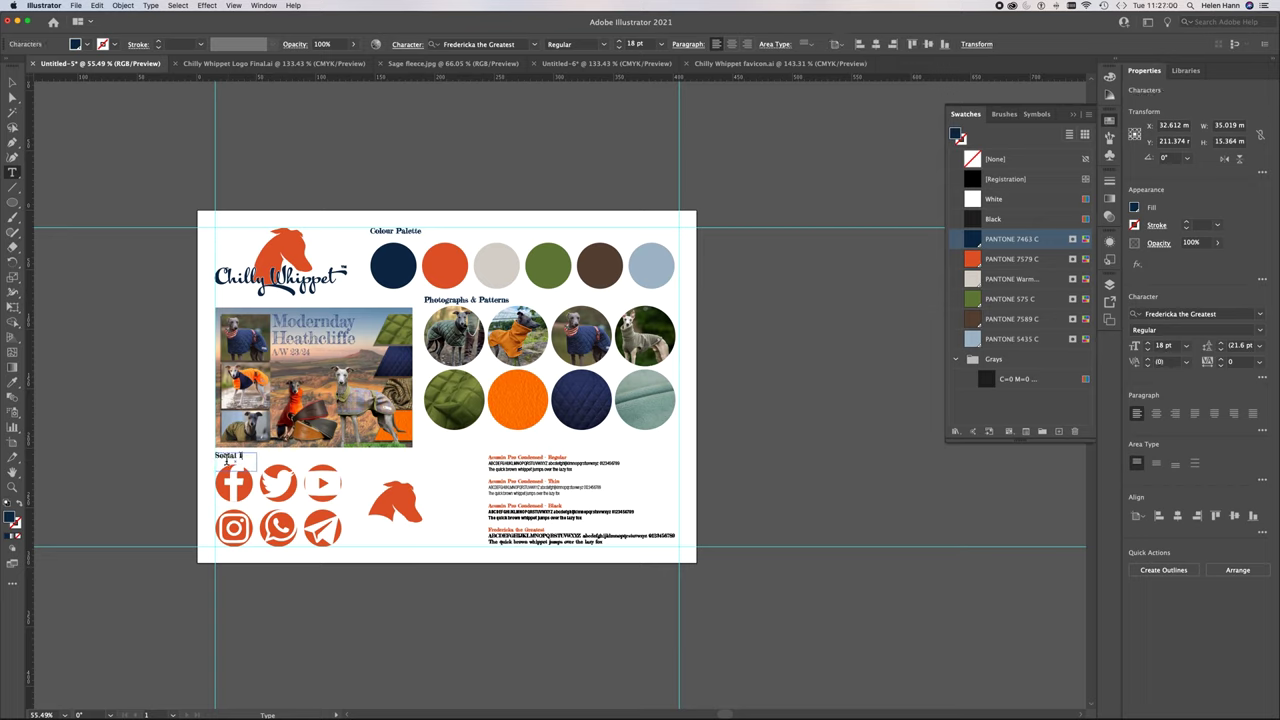
{"action": "type", "text": "cons"}
{"action": "key", "text": "Escape"}
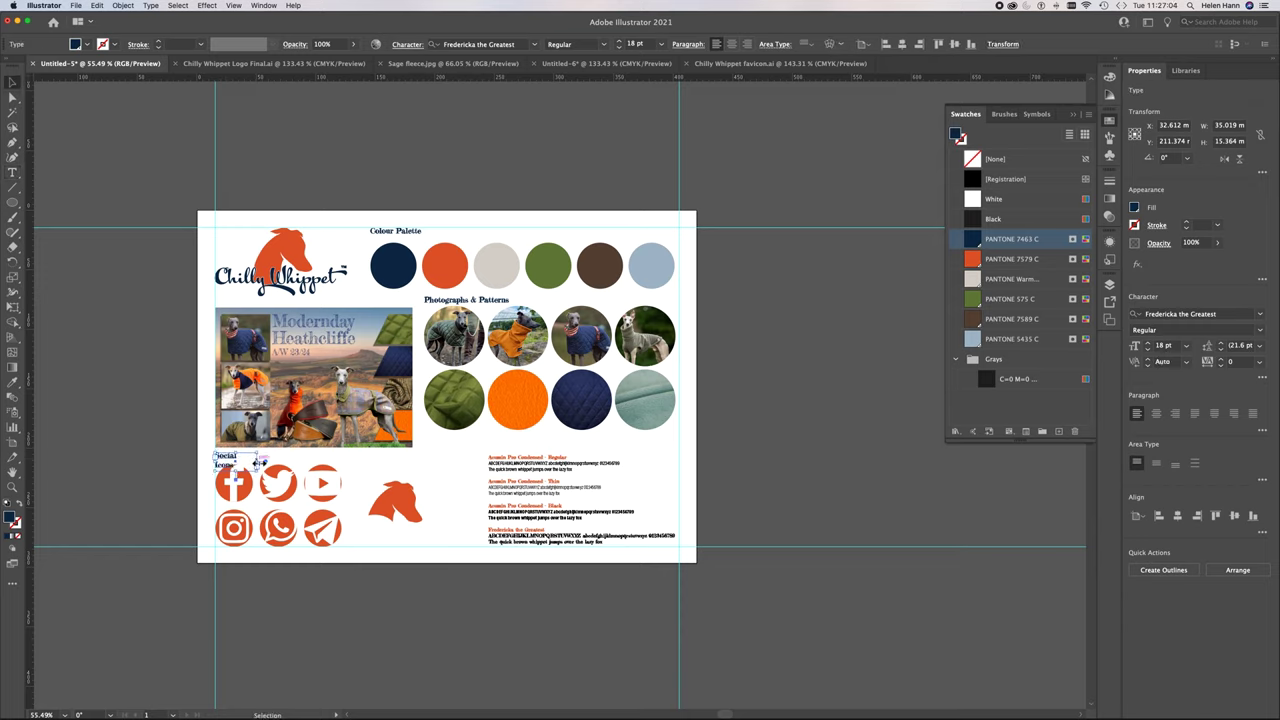
Widen the "Social Icons" text frame to about 62 mm and copy it above the orange dog head as "Favicon"
{"action": "left_click_drag", "start_coordinate": [257, 462], "coordinate": [385, 473]}
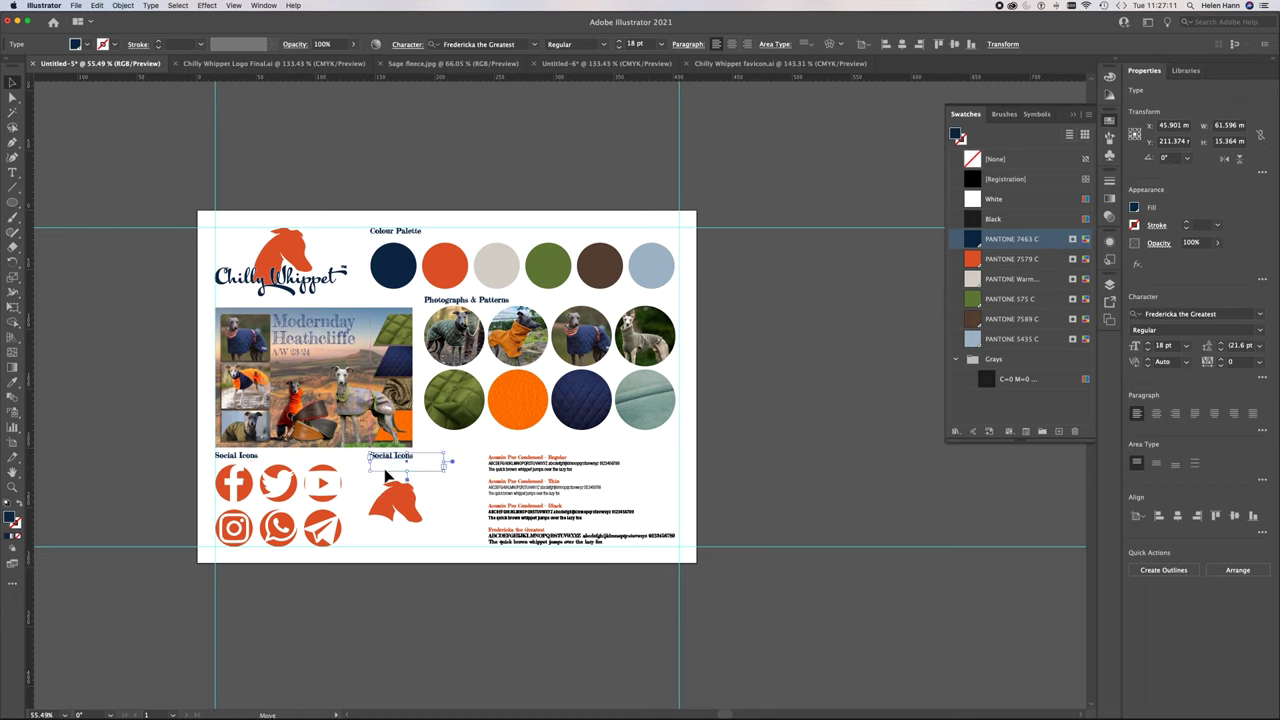
{"action": "left_click", "coordinate": [12, 172]}
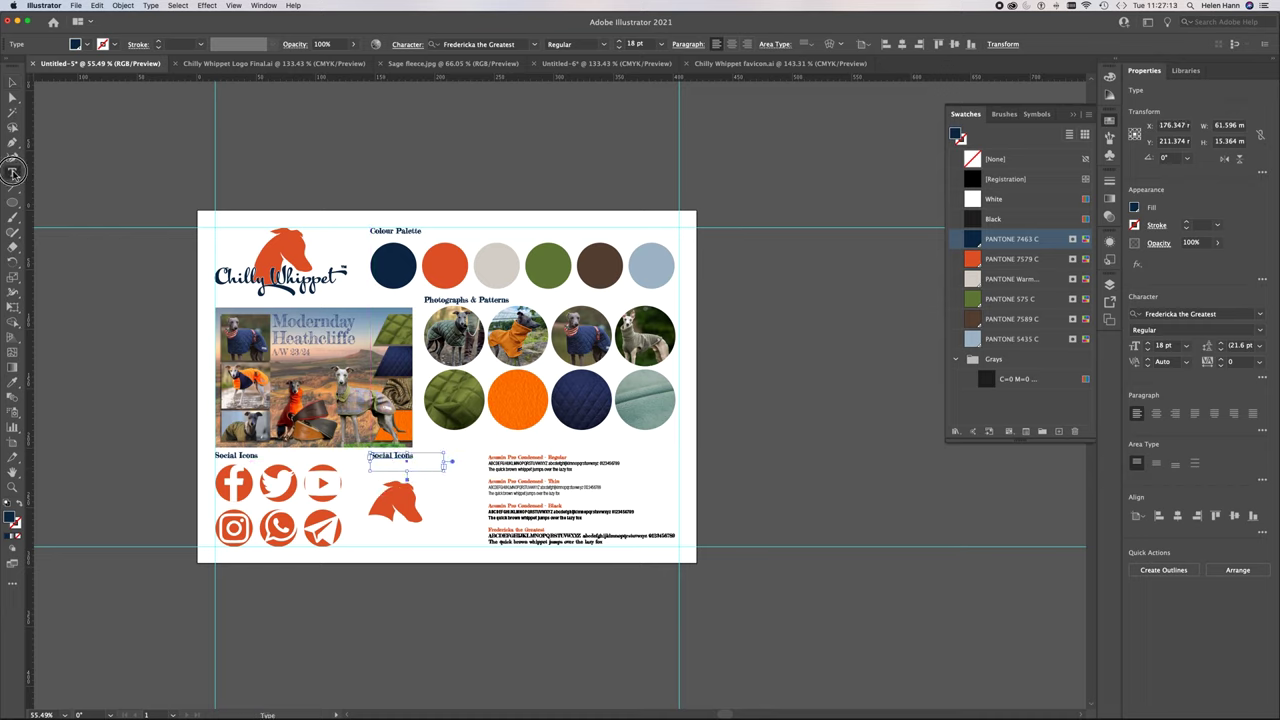
{"action": "triple_click", "coordinate": [397, 458]}
{"action": "type", "text": "Favicon"}
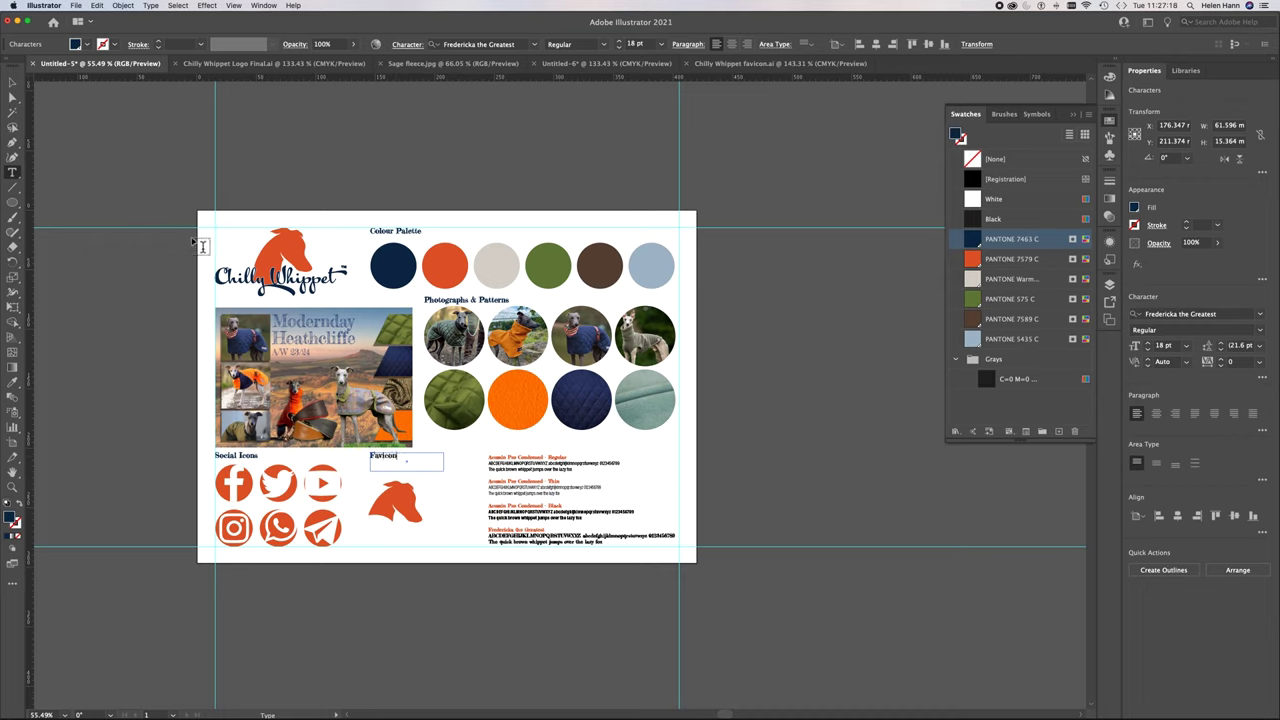
{"action": "left_click", "coordinate": [12, 82]}
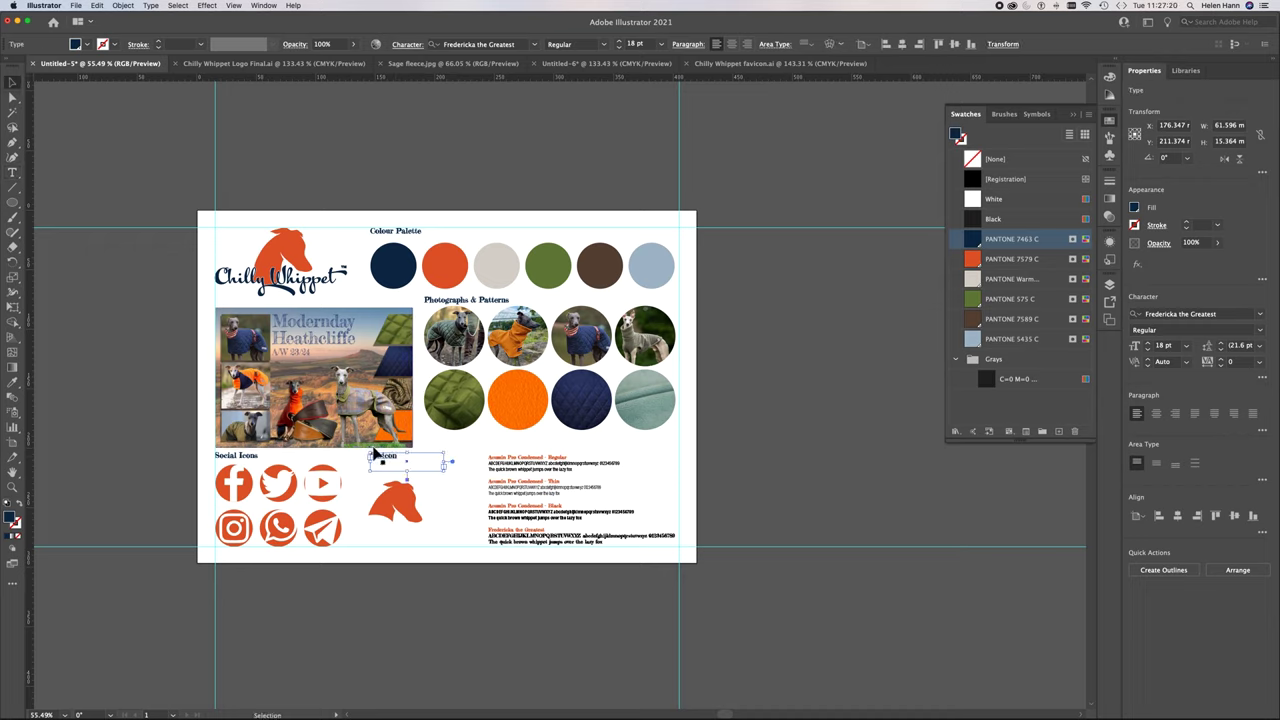
Copy the "Favicon" label above the font samples and replace the copy's text with "Typefaces"
{"action": "left_click_drag", "start_coordinate": [398, 457], "coordinate": [500, 447]}
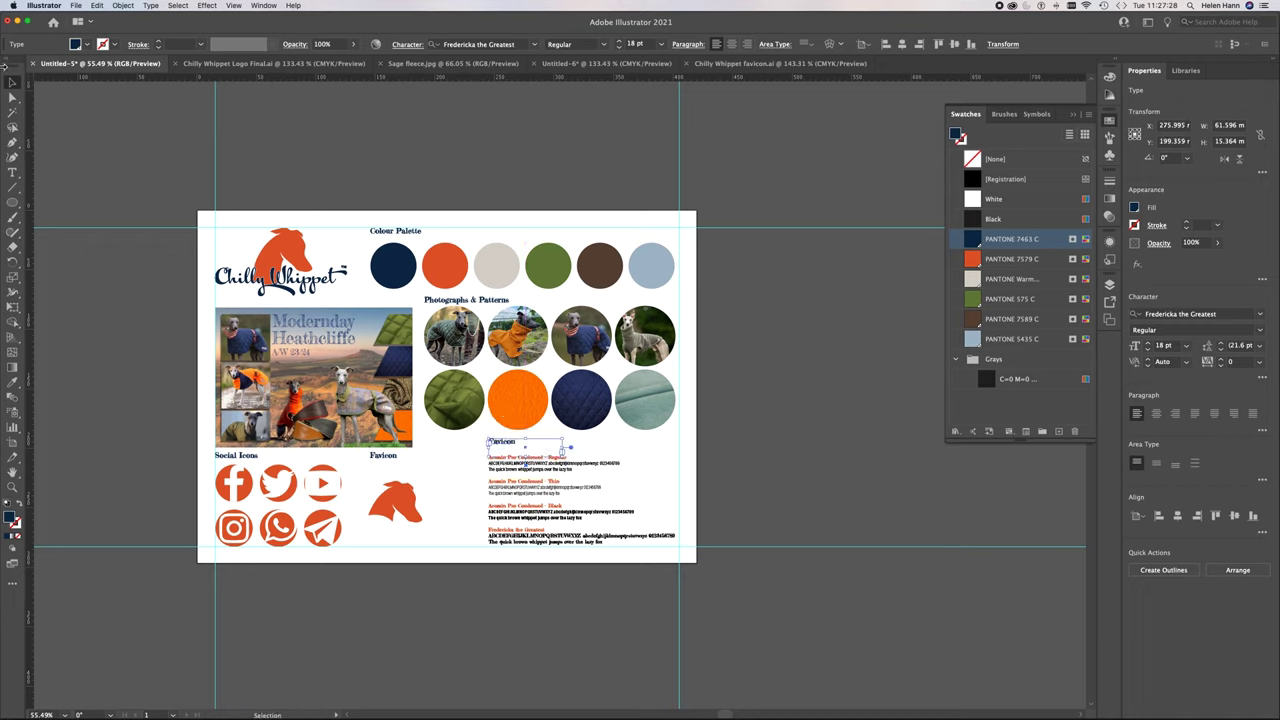
{"action": "left_click", "coordinate": [12, 172]}
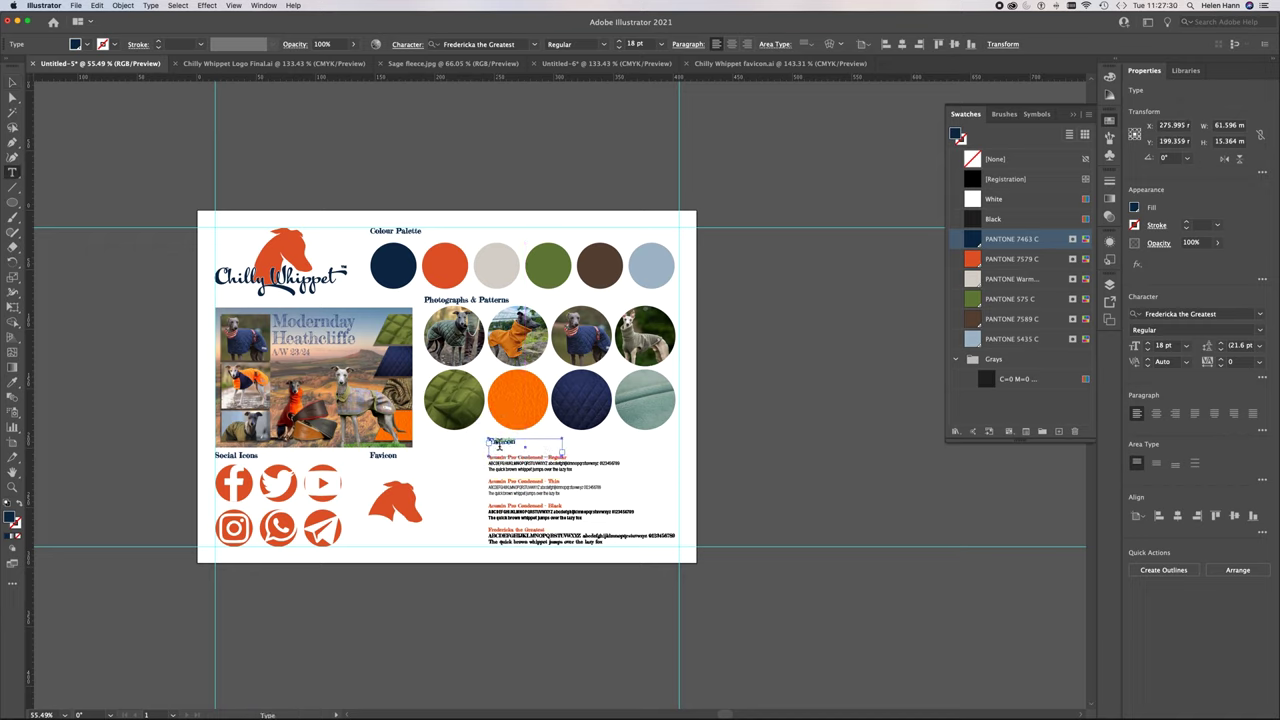
{"action": "double_click", "coordinate": [500, 445]}
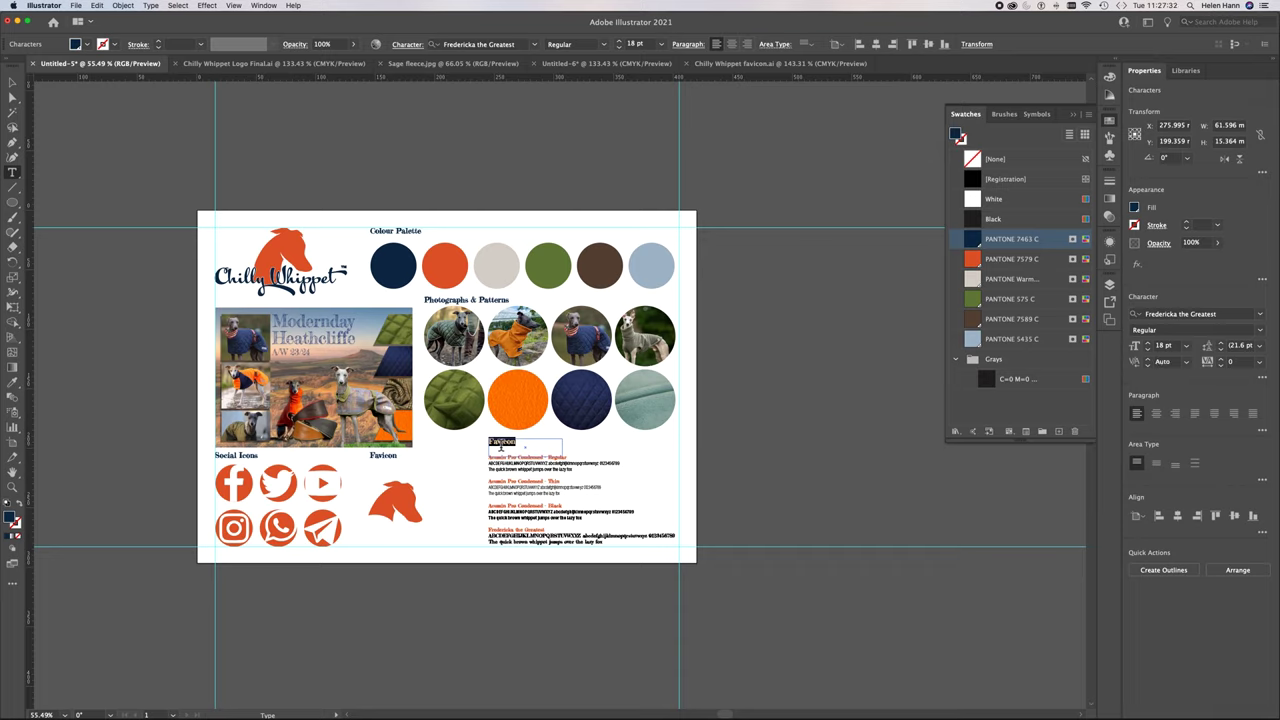
{"action": "type", "text": "Typefaces"}
{"action": "left_click", "coordinate": [12, 83]}
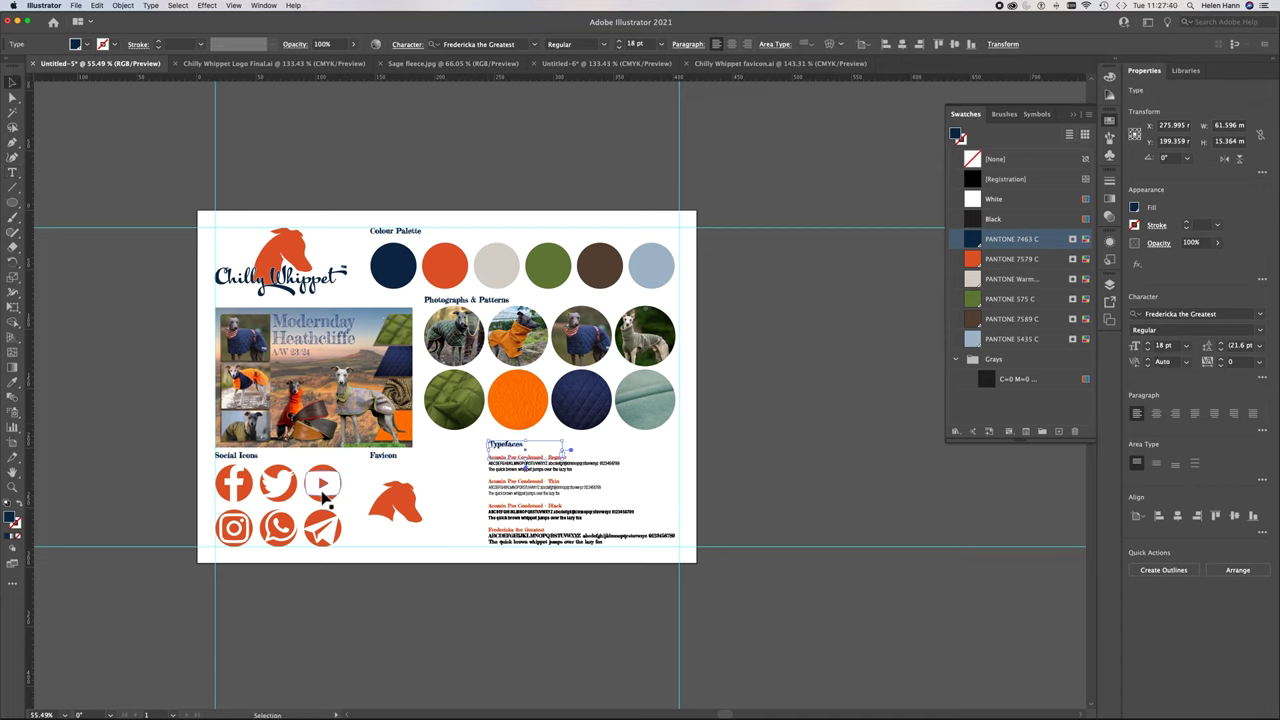
{"action": "left_click", "coordinate": [166, 381]}
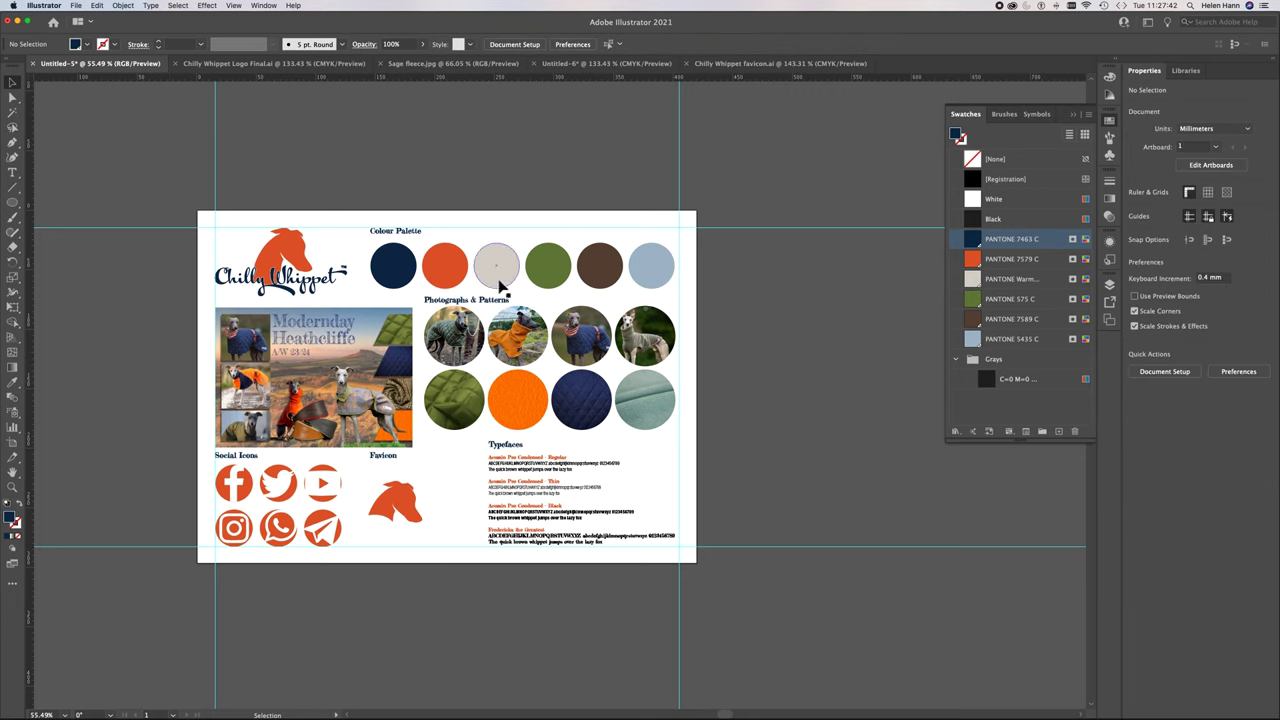
Move the four dog photograph circles and four fabric circles down about 3 mm, and collapse the swatches
{"action": "left_click", "coordinate": [457, 331]}
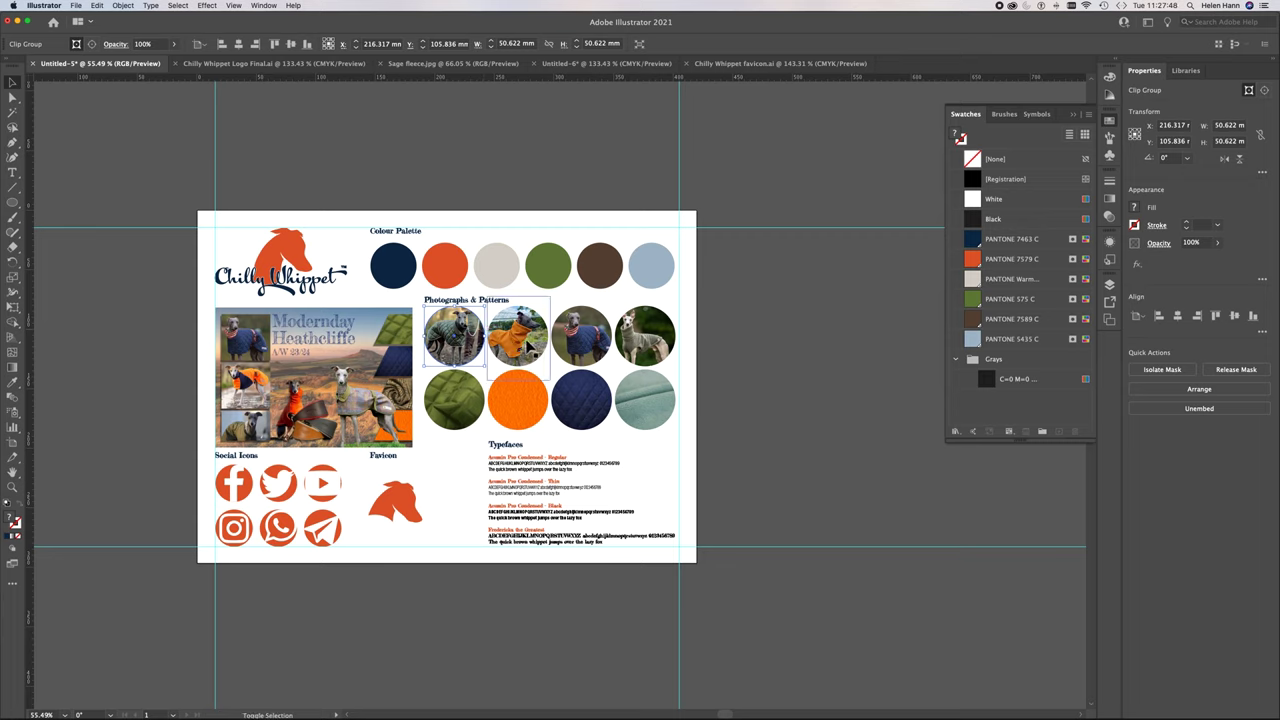
{"action": "left_click", "coordinate": [532, 348], "text": "shift"}
{"action": "left_click", "coordinate": [586, 345], "text": "shift"}
{"action": "left_click", "coordinate": [640, 352], "text": "shift"}
{"action": "left_click", "coordinate": [643, 402], "text": "shift"}
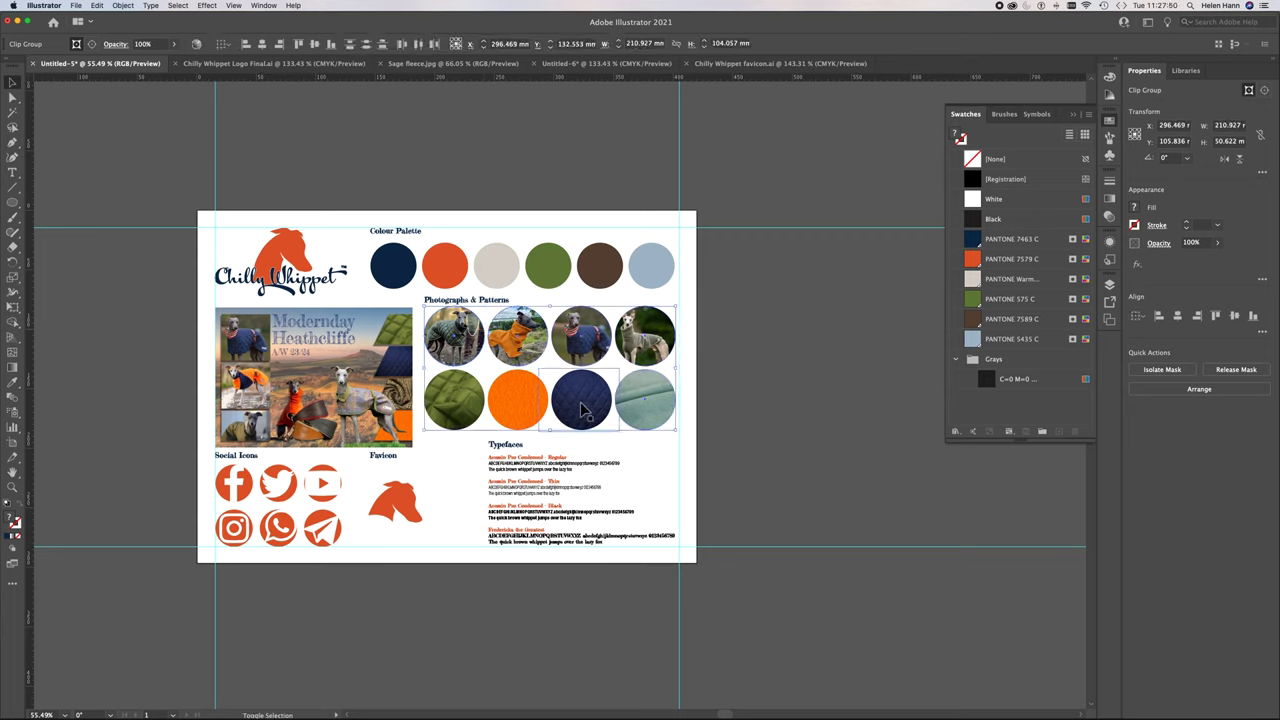
{"action": "left_click", "coordinate": [581, 400], "text": "shift"}
{"action": "left_click", "coordinate": [517, 402], "text": "shift"}
{"action": "left_click", "coordinate": [465, 410], "text": "shift"}
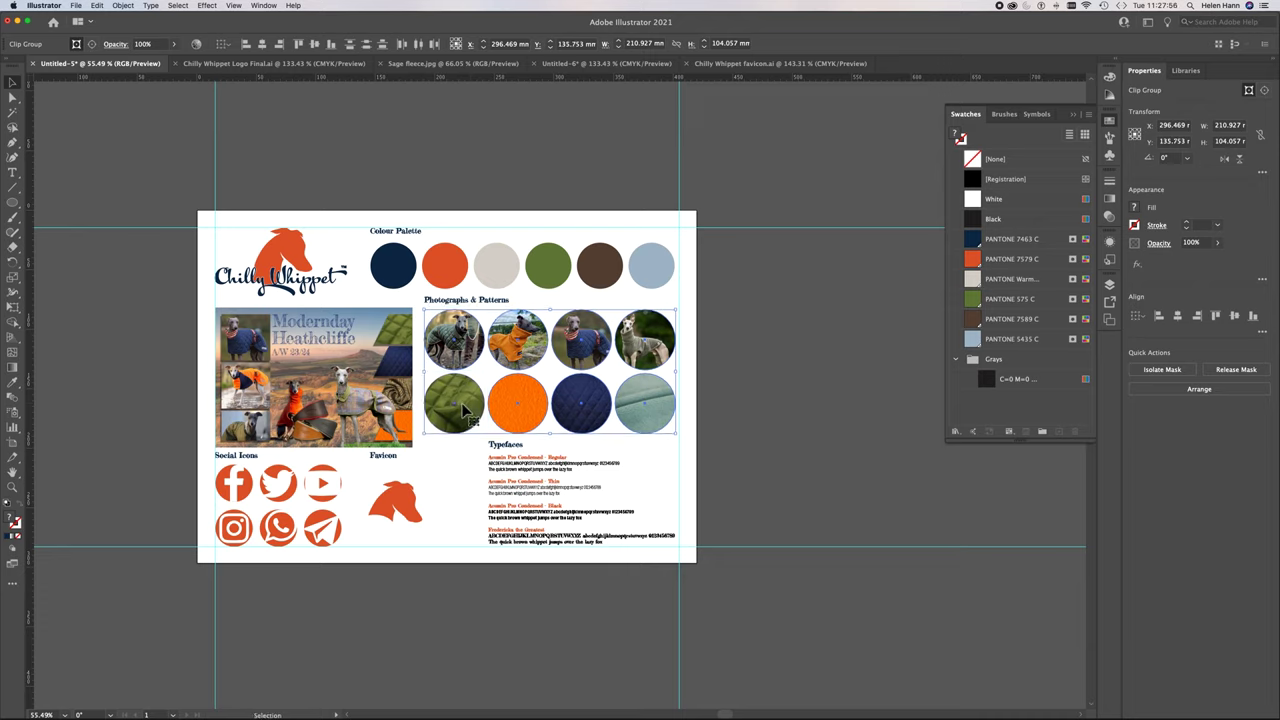
{"action": "left_click", "coordinate": [123, 402]}
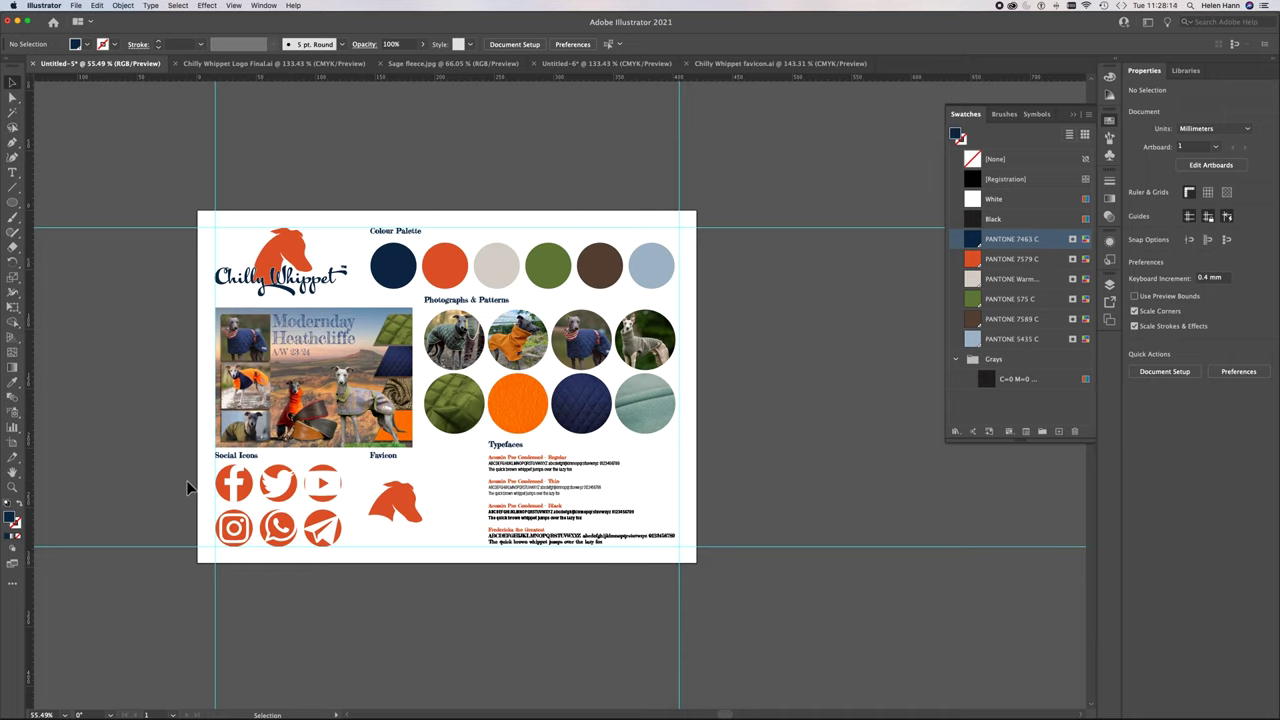
{"action": "left_click", "coordinate": [966, 113]}
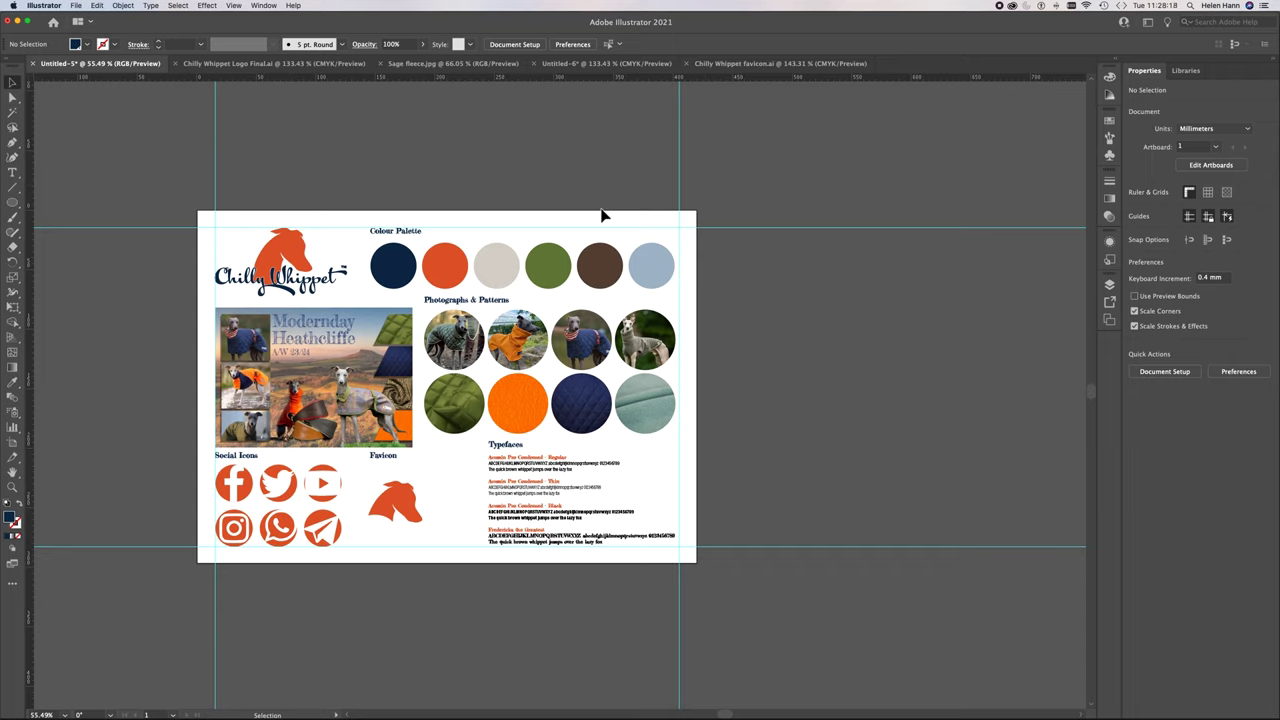
Try portrait orientation on the brand board's A3 artboard and return it to landscape
{"action": "left_click", "coordinate": [13, 447]}
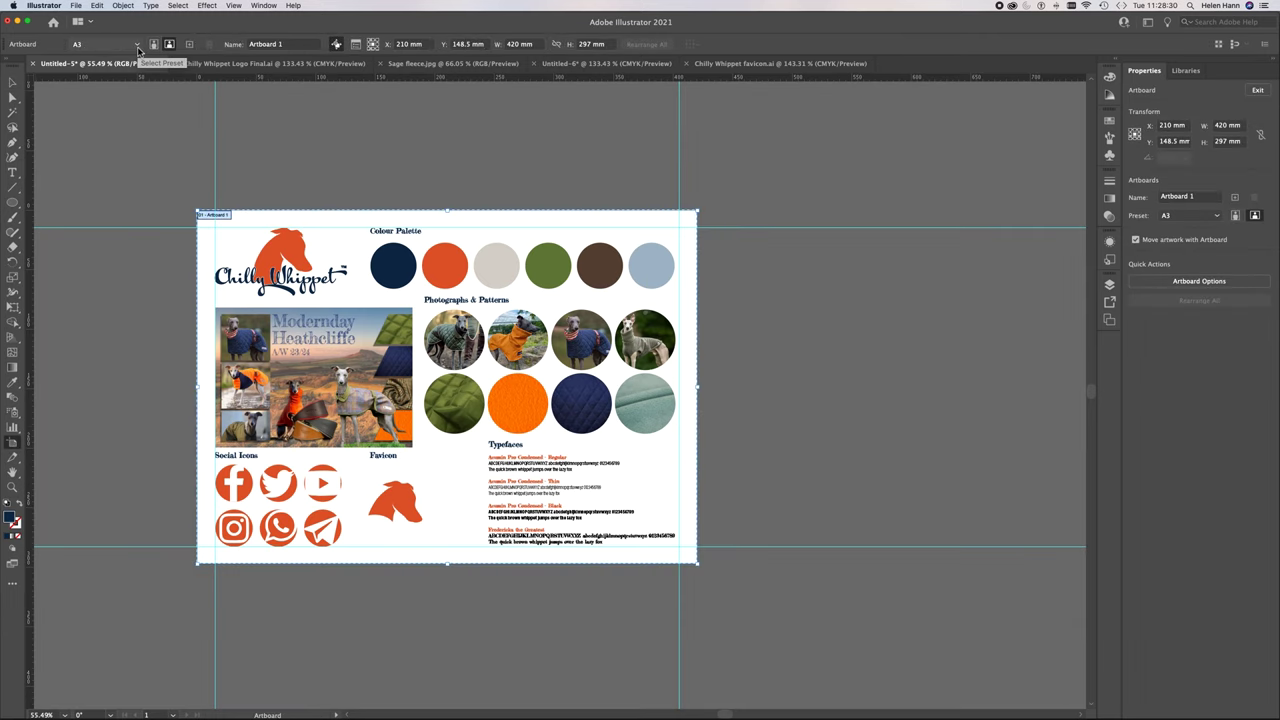
{"action": "left_click", "coordinate": [776, 211]}
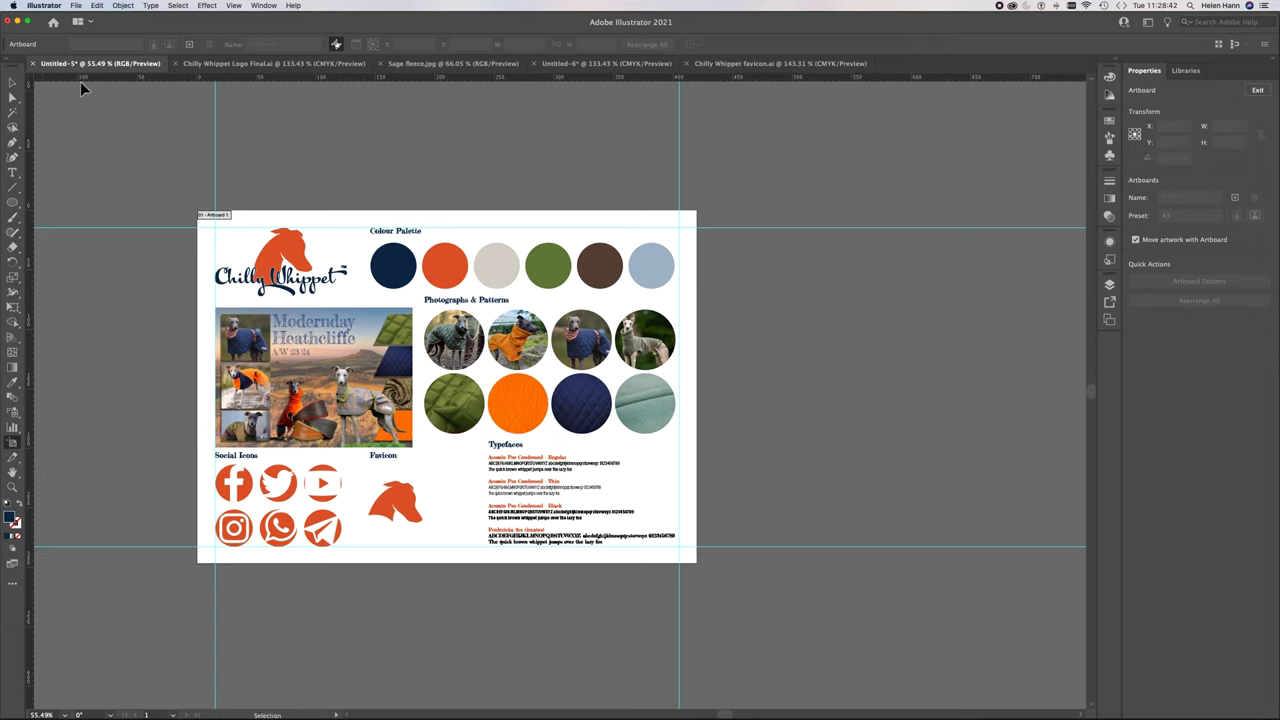
{"action": "left_click", "coordinate": [12, 83]}
{"action": "left_click", "coordinate": [13, 443]}
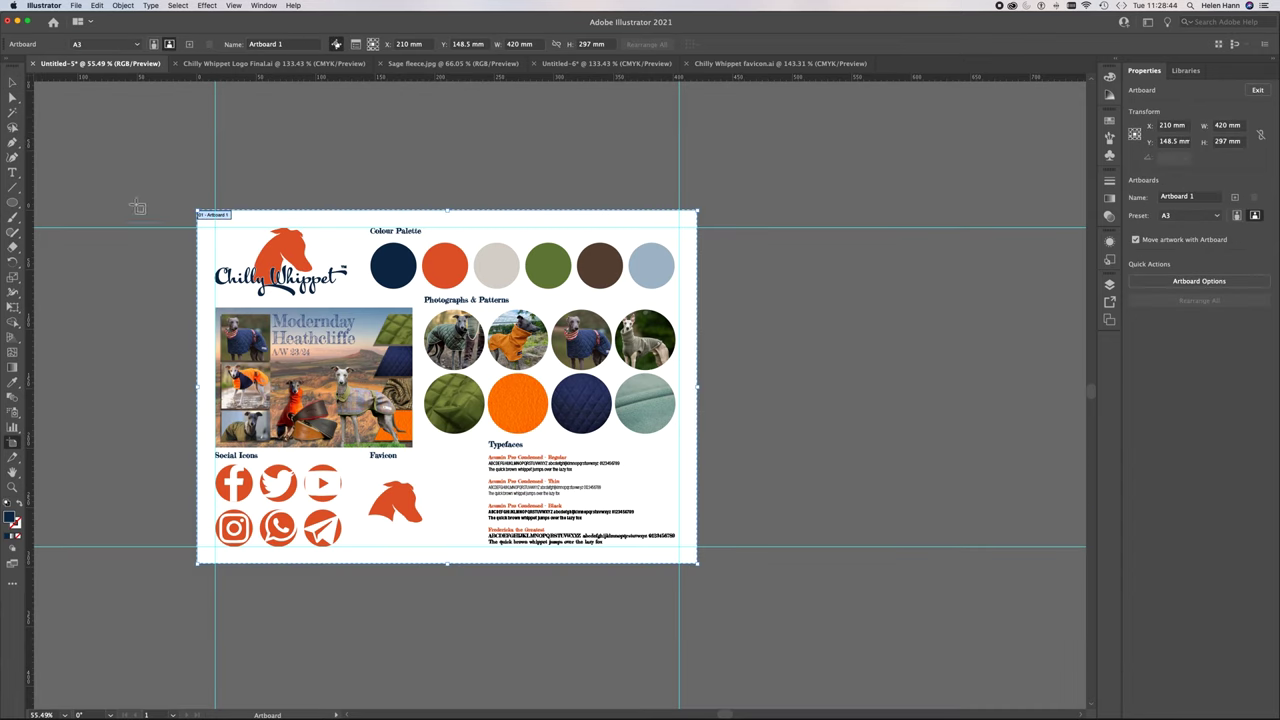
{"action": "left_click", "coordinate": [153, 45]}
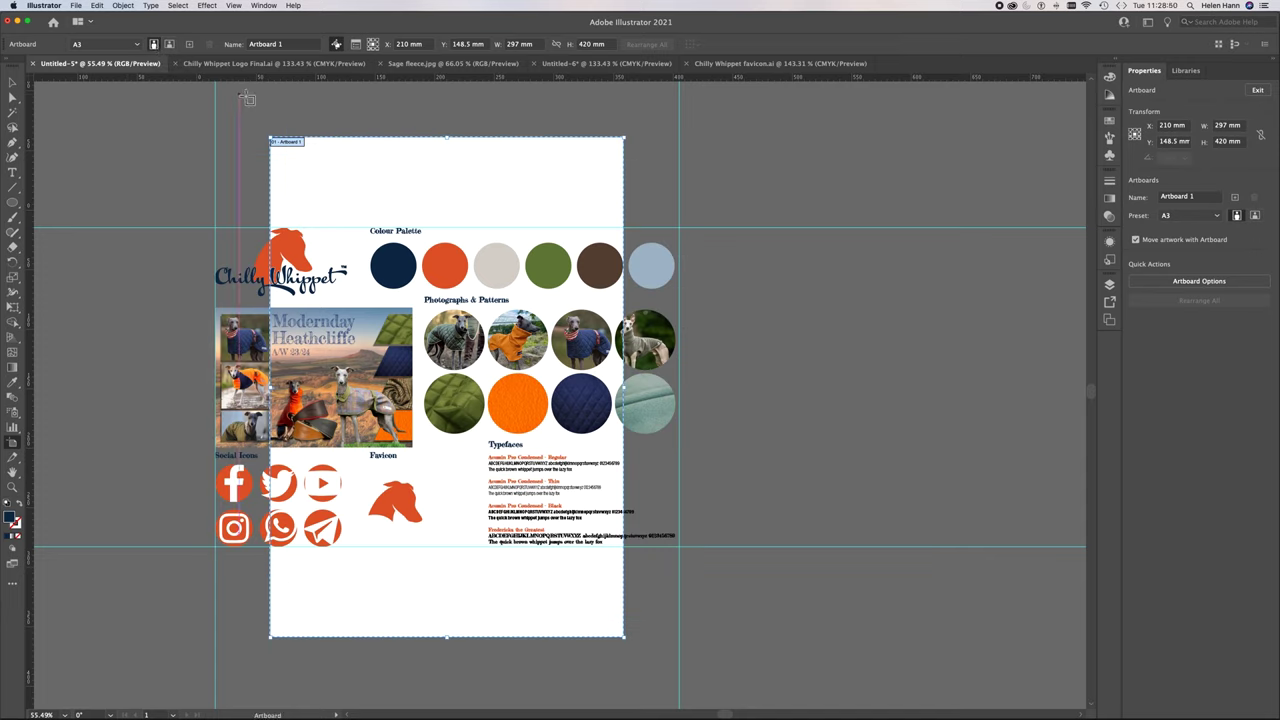
{"action": "left_click", "coordinate": [169, 44]}
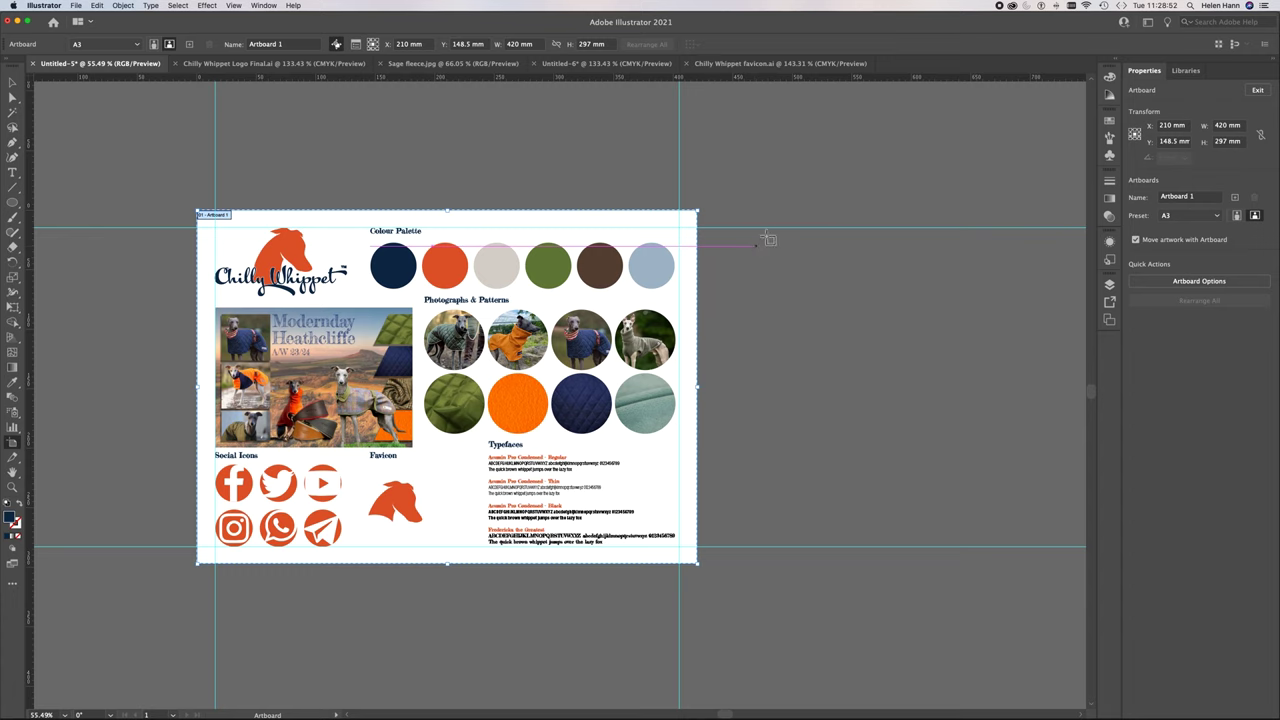
Draw a second, portrait artboard beside the landscape brand board and set it to the A3 preset
{"action": "left_click_drag", "start_coordinate": [760, 210], "coordinate": [1072, 691]}
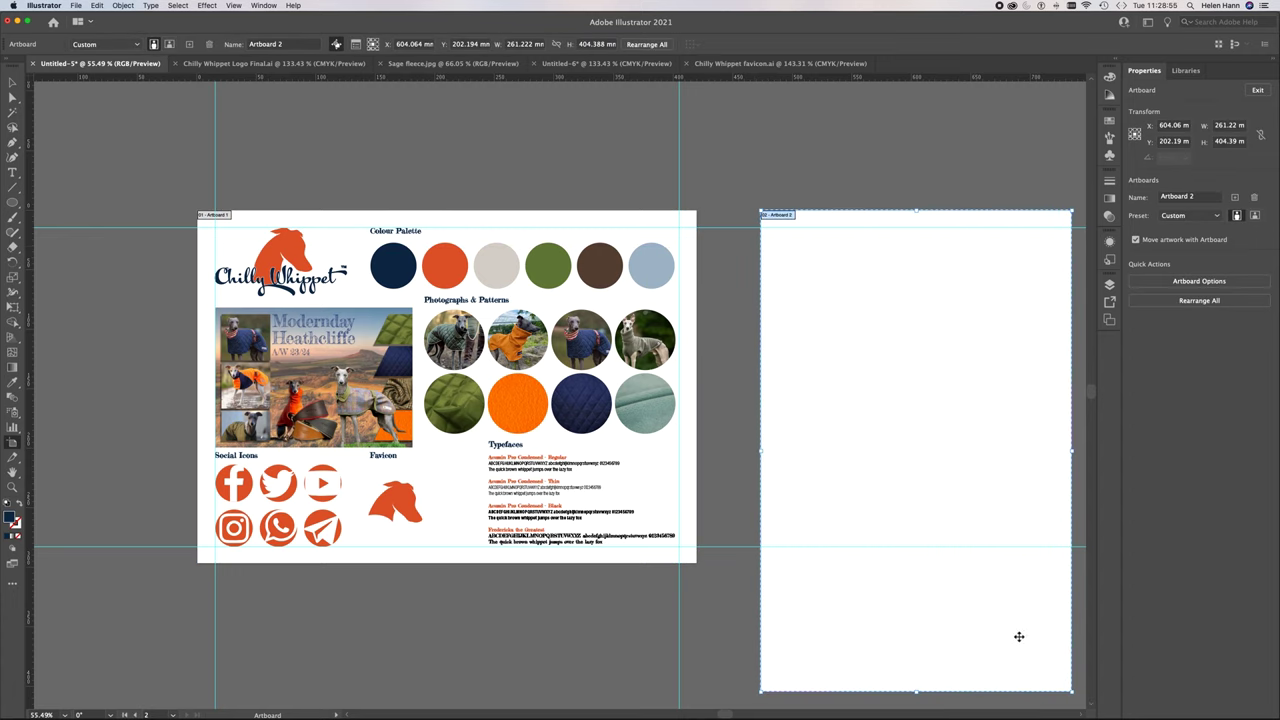
{"action": "left_click", "coordinate": [136, 45]}
{"action": "left_click", "coordinate": [88, 157]}
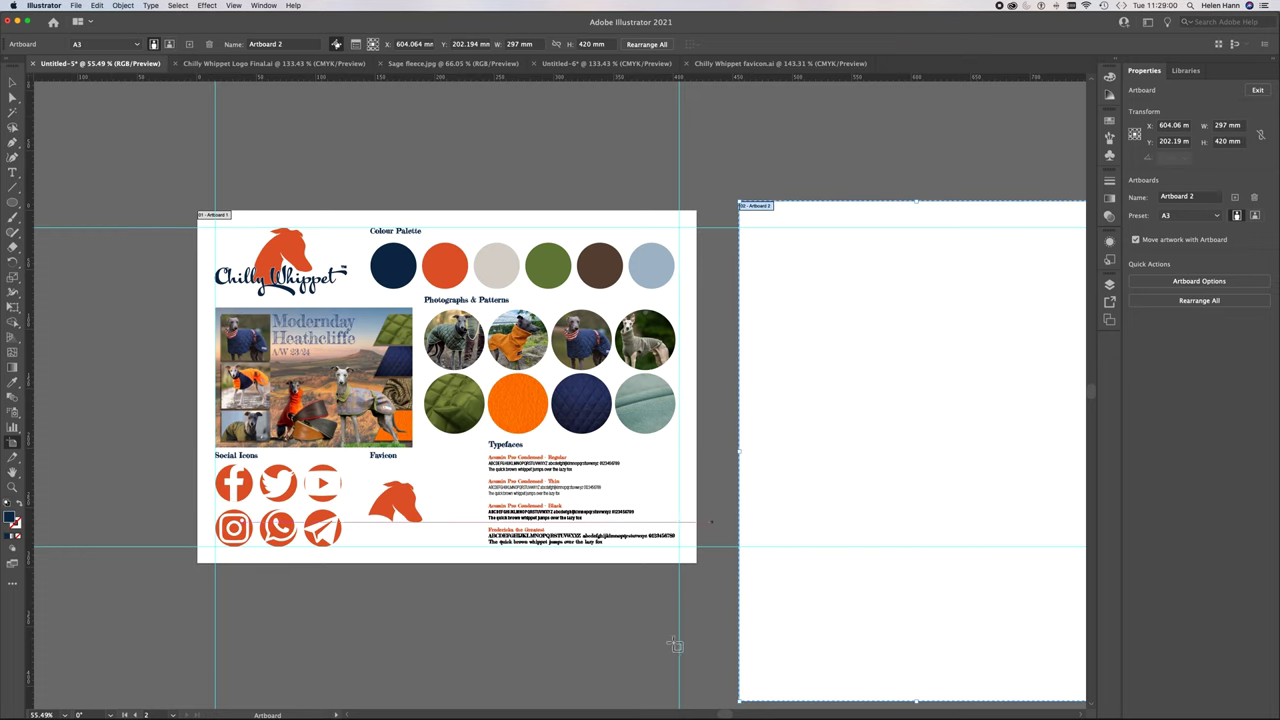
{"action": "scroll", "coordinate": [675, 651], "scroll_direction": "right", "scroll_amount": 5}
{"action": "scroll", "coordinate": [675, 651], "scroll_direction": "down", "scroll_amount": 2}
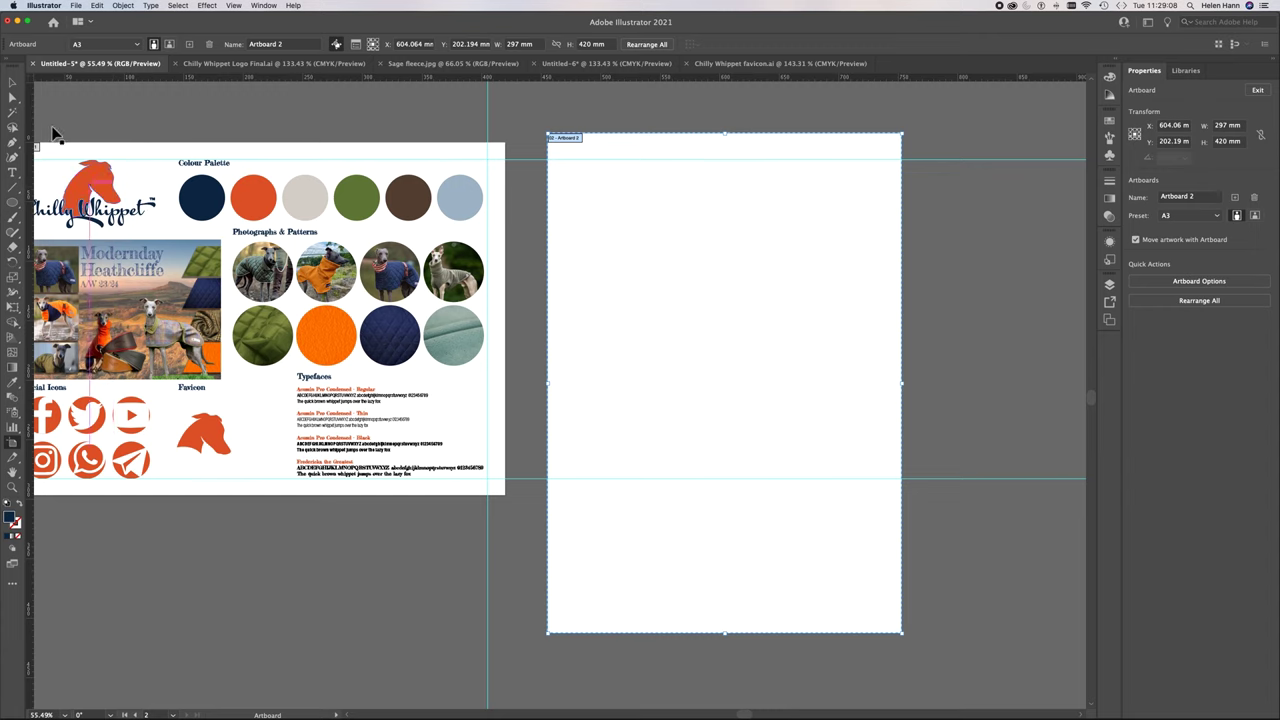
Copy the Chilly Whippet logo onto the new artboard, centred horizontally near its upper edge
{"action": "left_click", "coordinate": [12, 82]}
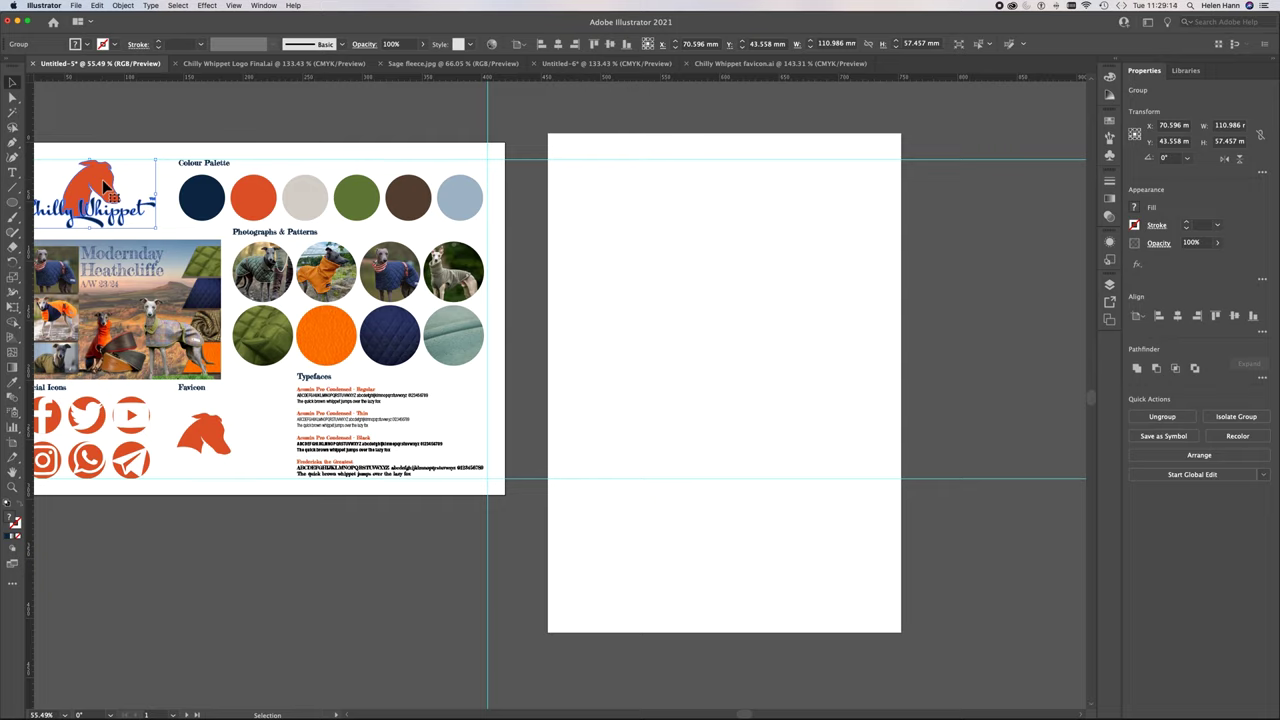
{"action": "left_click", "coordinate": [104, 187]}
{"action": "left_click_drag", "start_coordinate": [104, 187], "coordinate": [737, 184]}
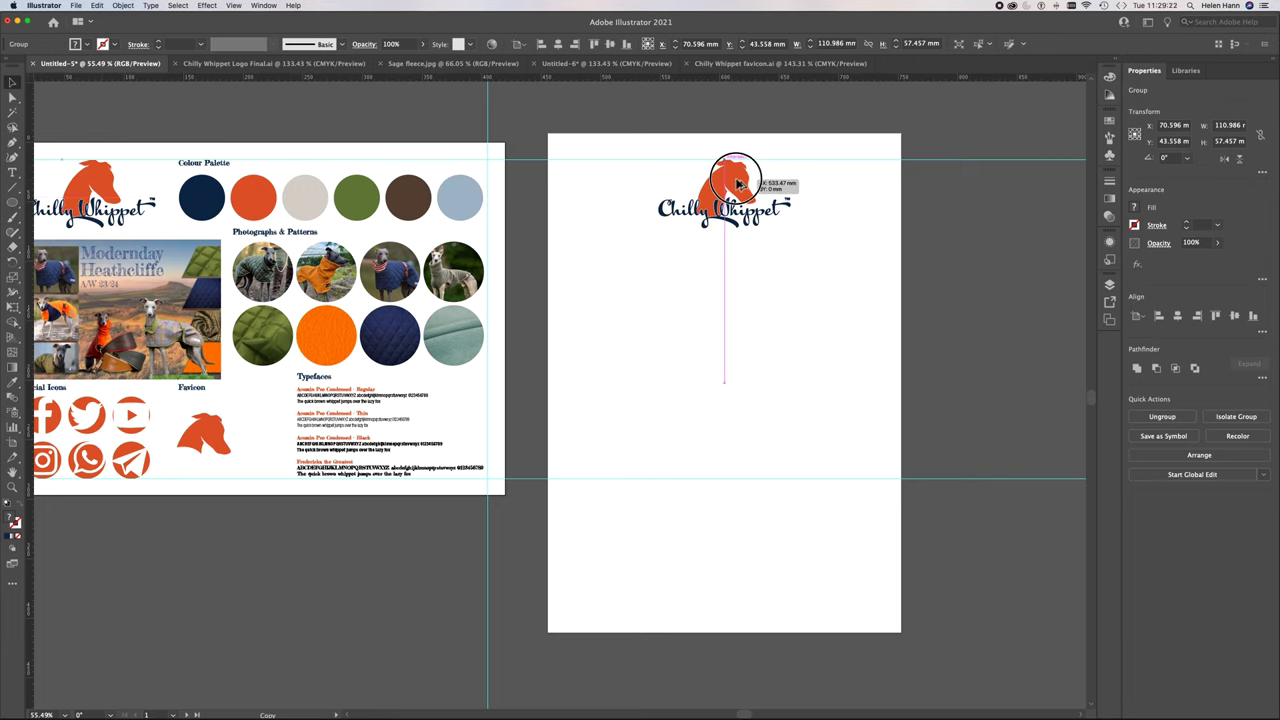
{"action": "left_click_drag", "start_coordinate": [737, 184], "coordinate": [740, 185]}
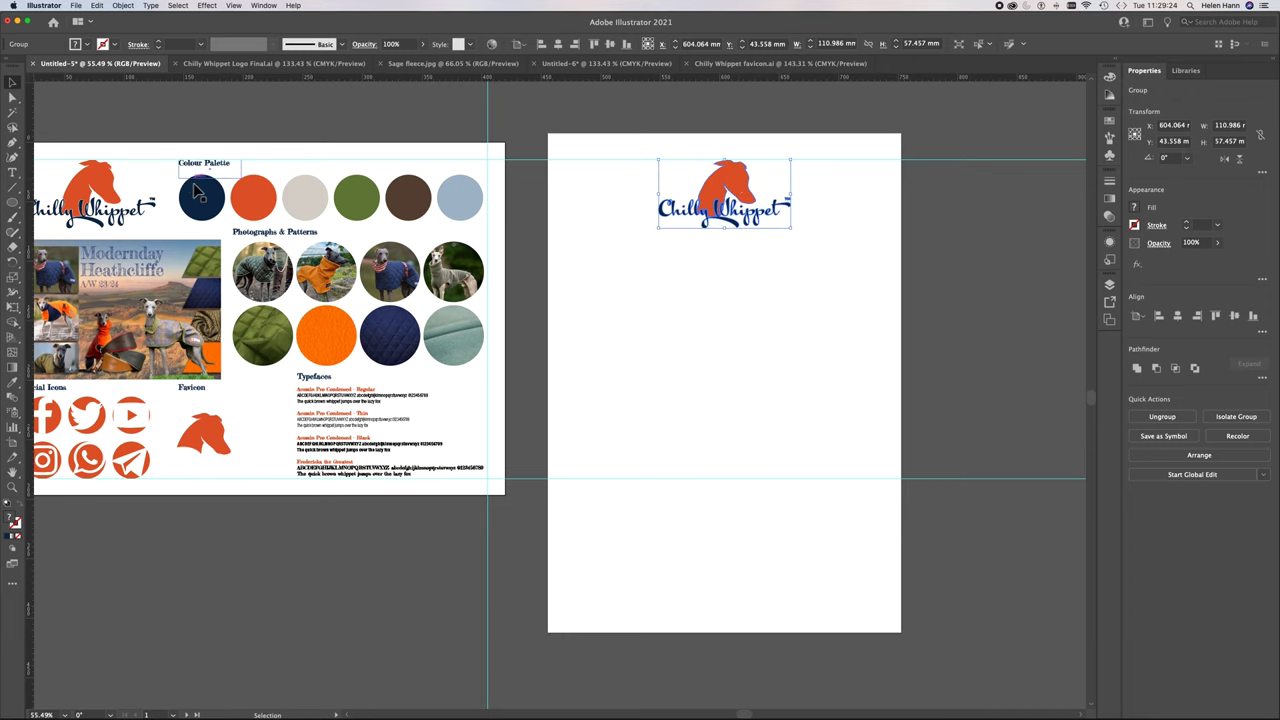
Move all six colour palette circles onto the portrait artboard, centred in a row beneath the logo
{"action": "scroll", "coordinate": [250, 247], "scroll_direction": "left", "scroll_amount": 1}
{"action": "scroll", "coordinate": [250, 247], "scroll_direction": "left", "scroll_amount": 3}
{"action": "left_click", "coordinate": [245, 246]}
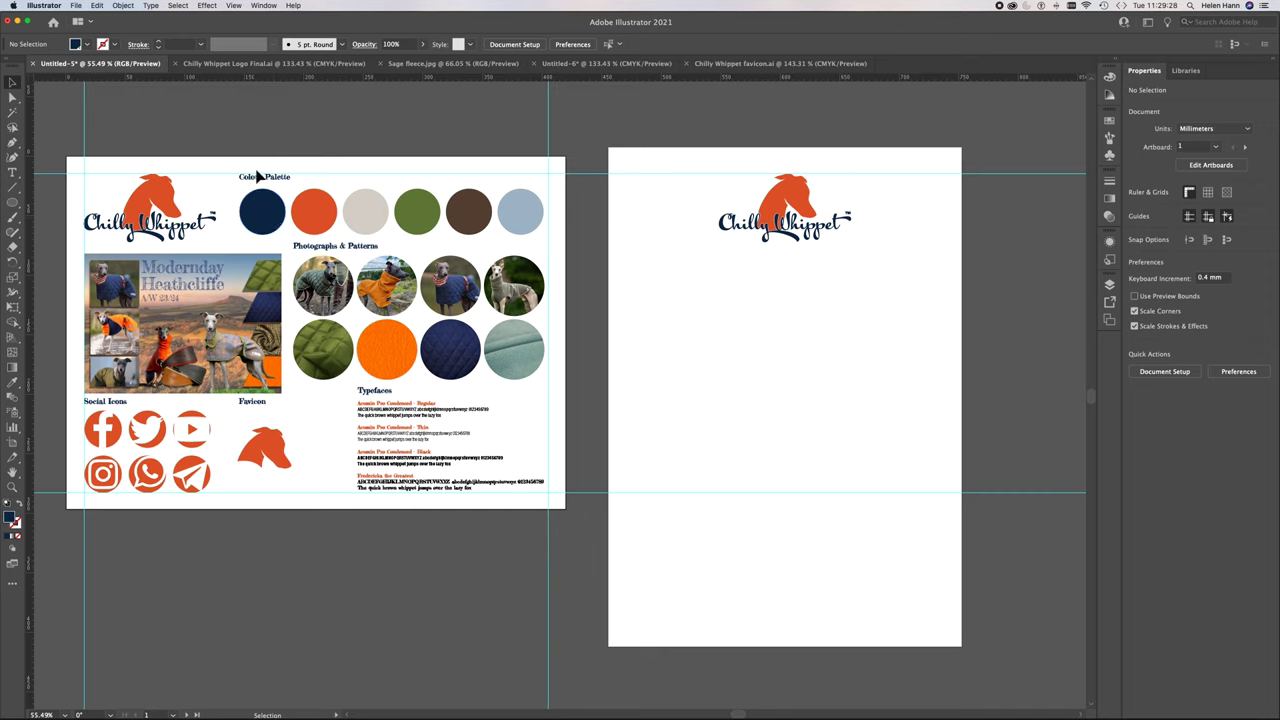
{"action": "left_click", "coordinate": [263, 212]}
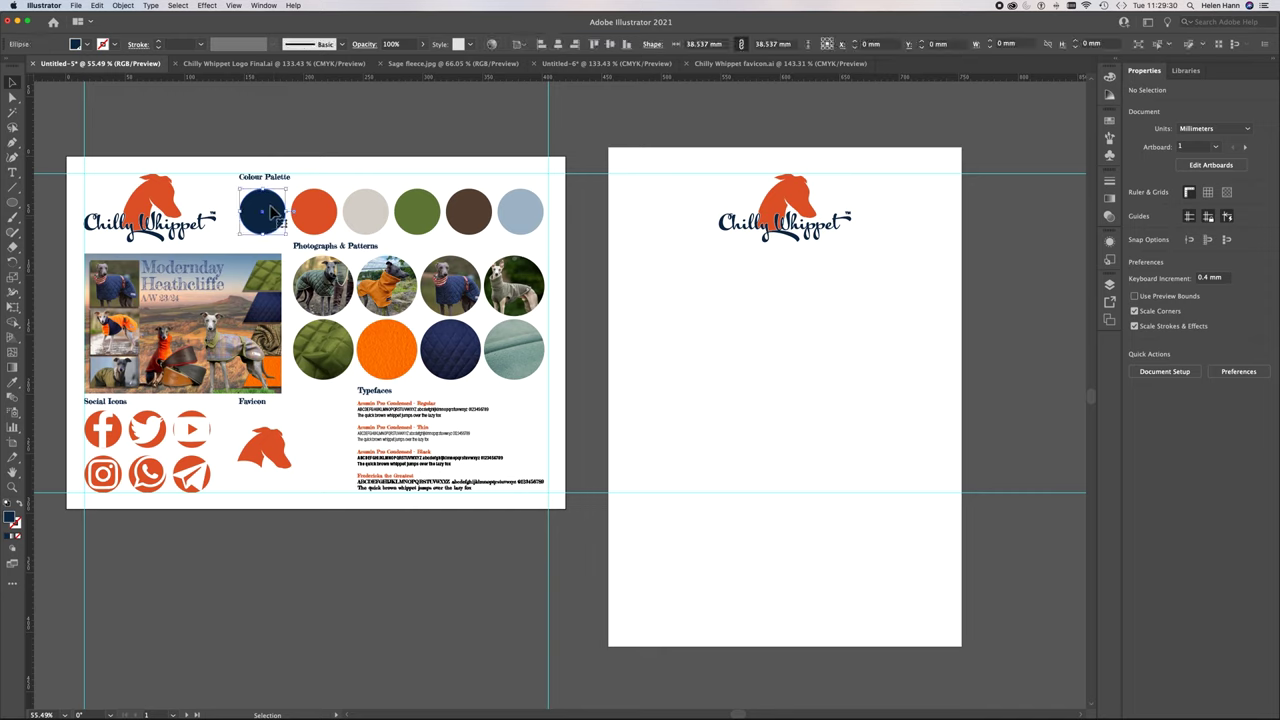
{"action": "left_click", "coordinate": [318, 215], "text": "shift"}
{"action": "left_click", "coordinate": [368, 213], "text": "shift"}
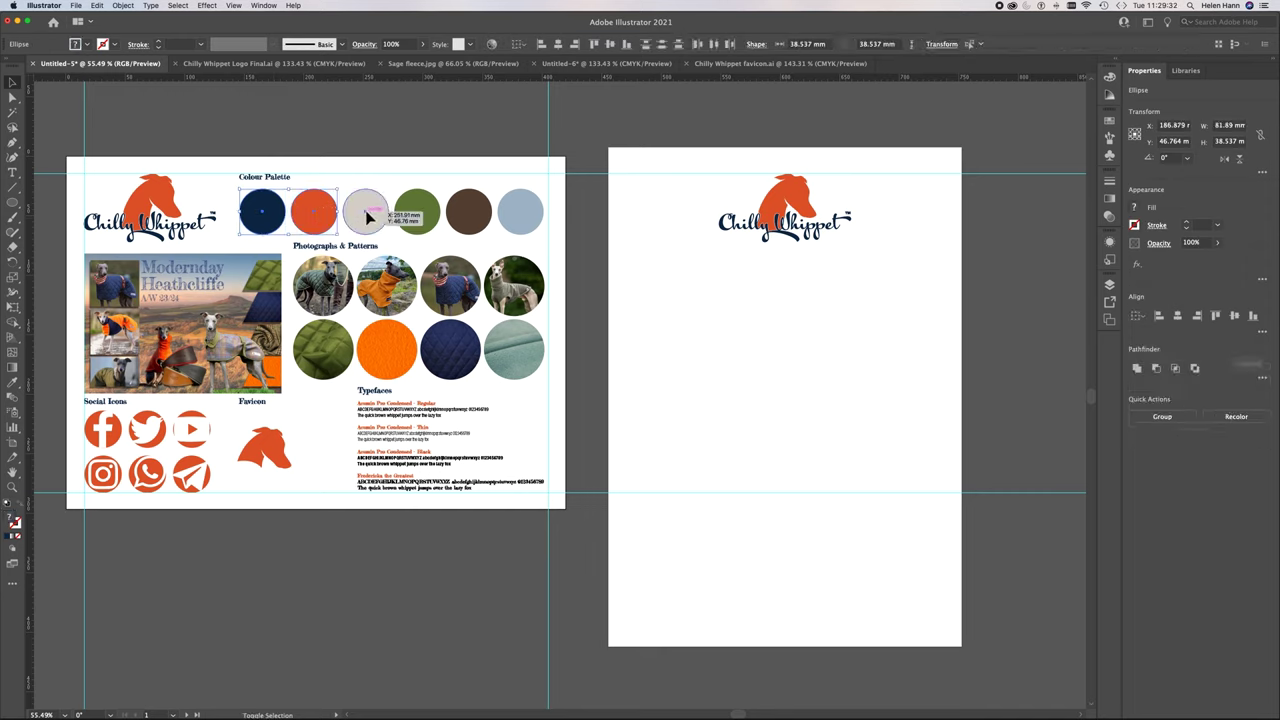
{"action": "left_click", "coordinate": [420, 215], "text": "shift"}
{"action": "left_click", "coordinate": [463, 216], "text": "shift"}
{"action": "left_click", "coordinate": [522, 220], "text": "shift"}
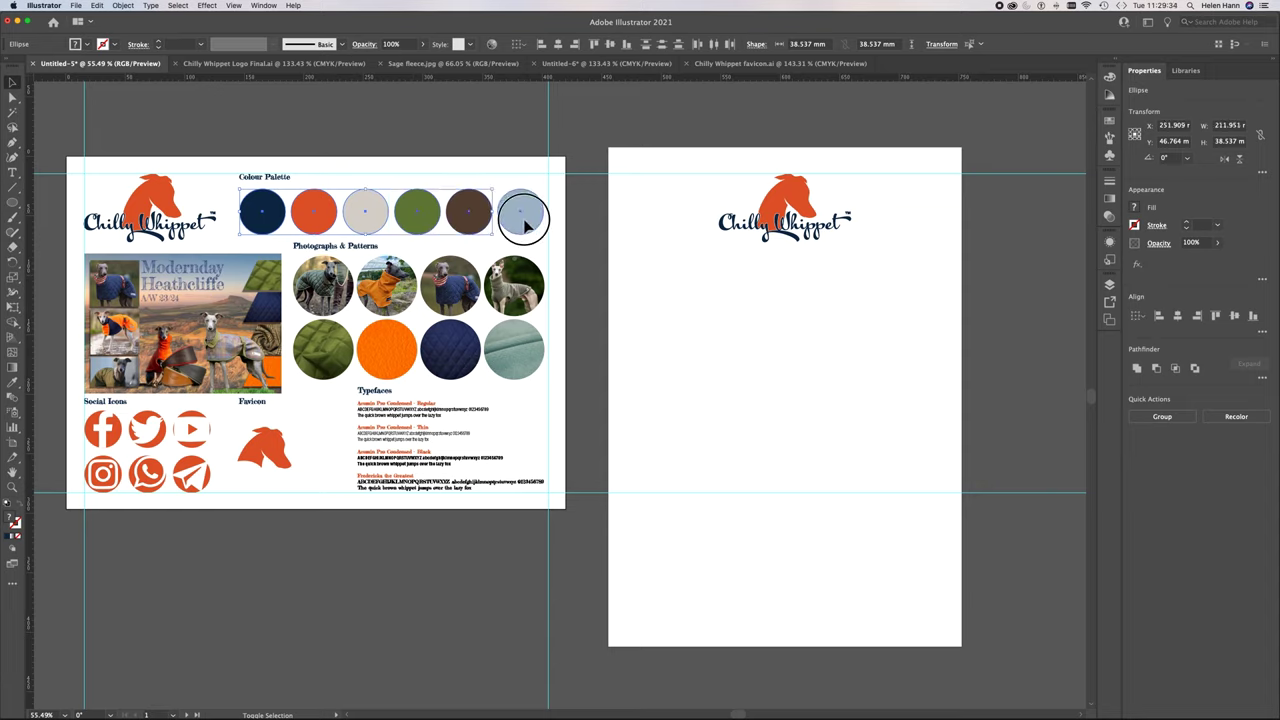
{"action": "left_click_drag", "start_coordinate": [524, 226], "coordinate": [919, 289]}
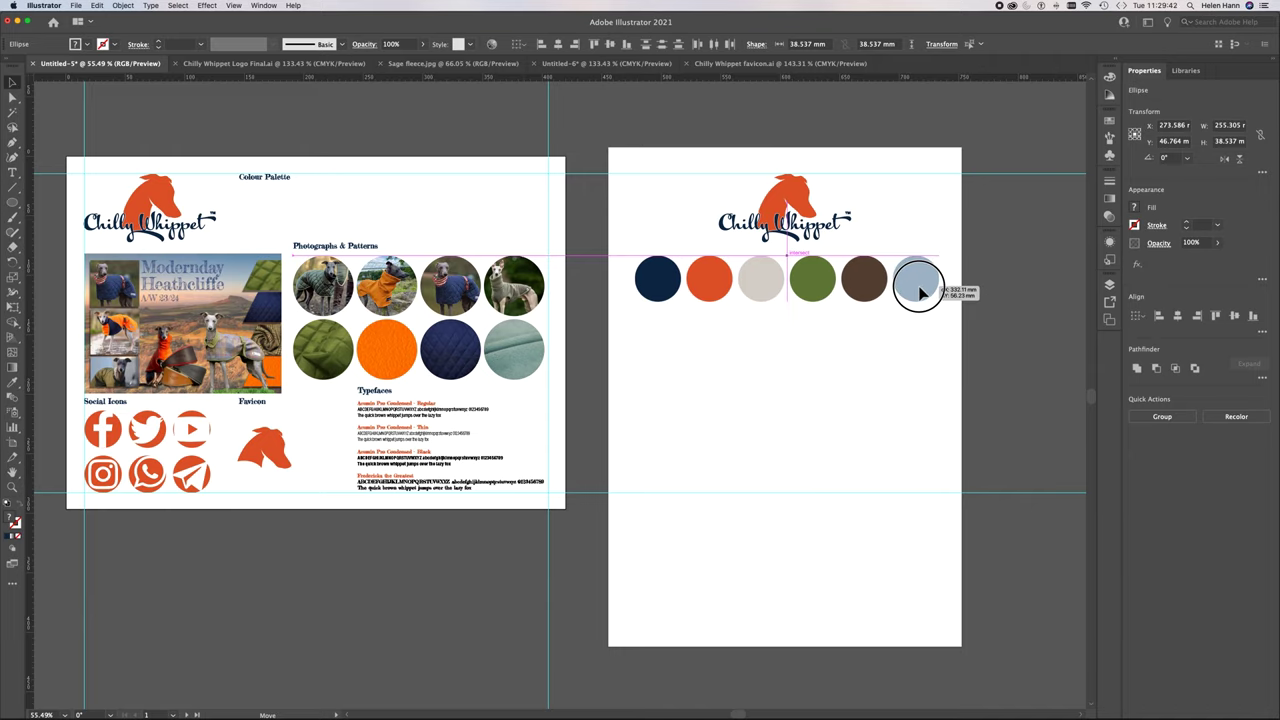
{"action": "left_click_drag", "start_coordinate": [920, 291], "coordinate": [921, 291]}
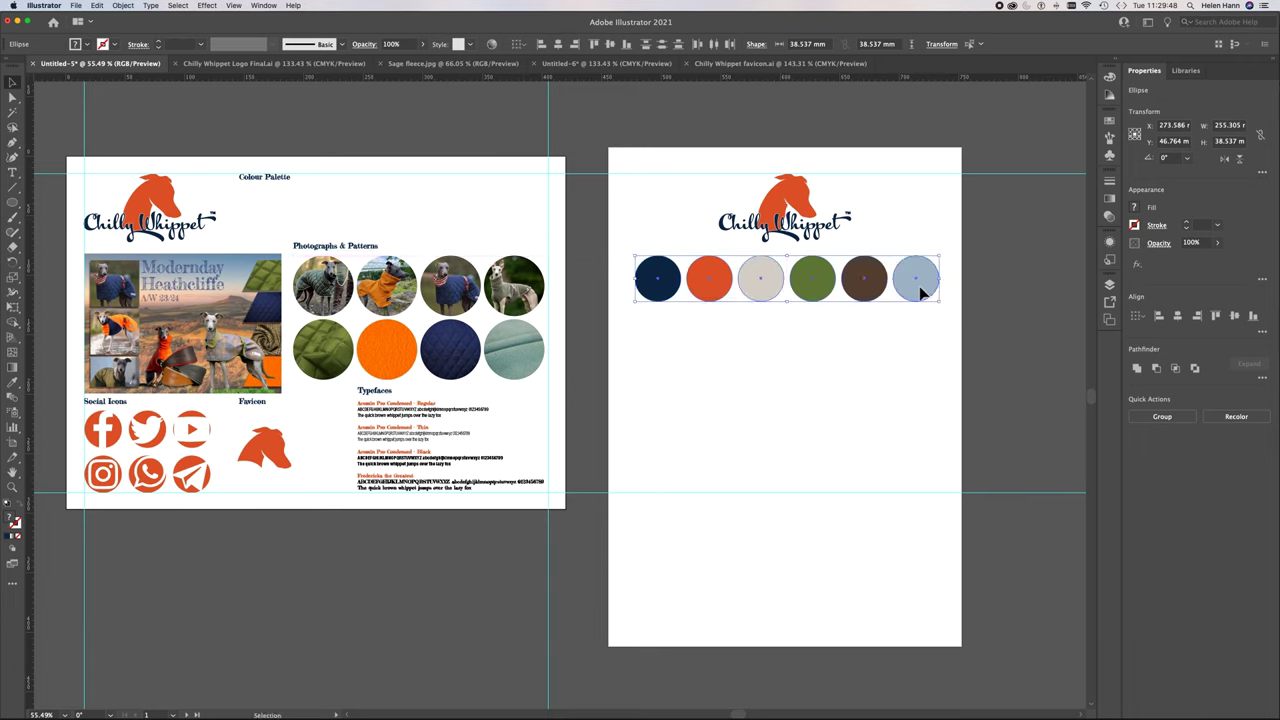
Try moving the eight photograph and pattern circles onto the portrait artboard beneath the colour palette row
{"action": "left_click", "coordinate": [343, 305]}
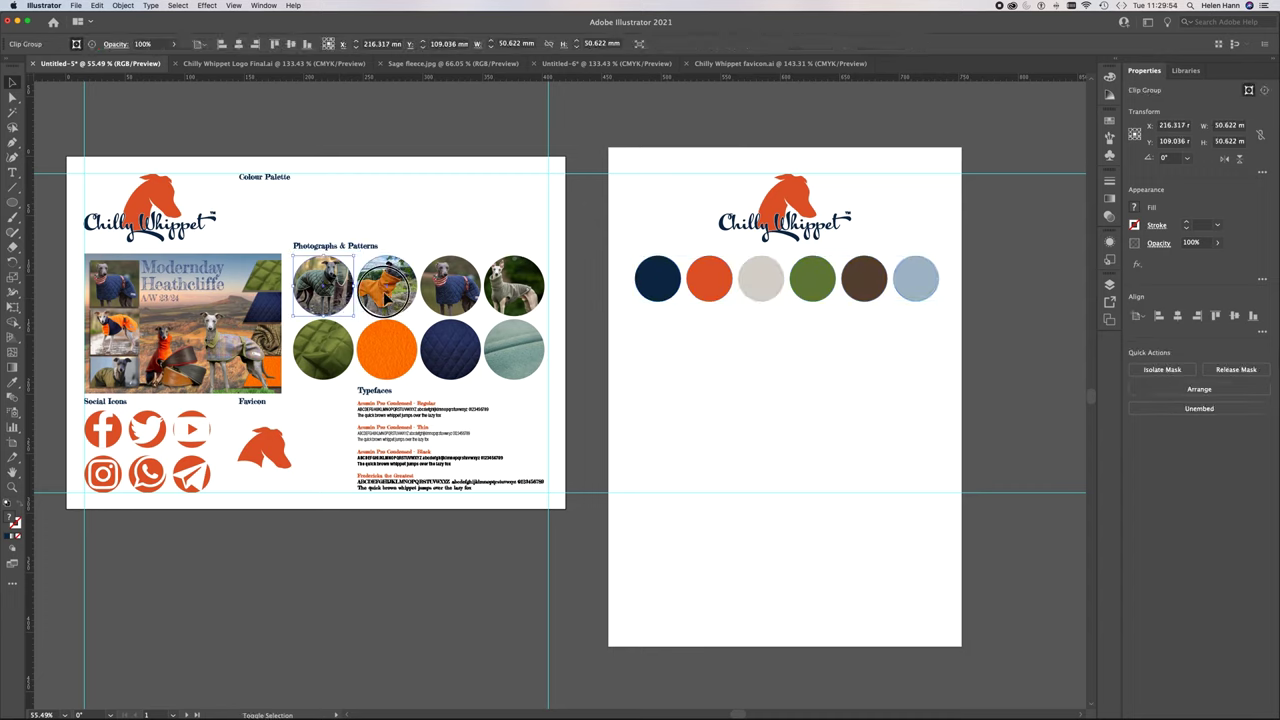
{"action": "left_click", "coordinate": [386, 305], "text": "shift"}
{"action": "left_click", "coordinate": [447, 300], "text": "shift"}
{"action": "left_click", "coordinate": [514, 288], "text": "shift"}
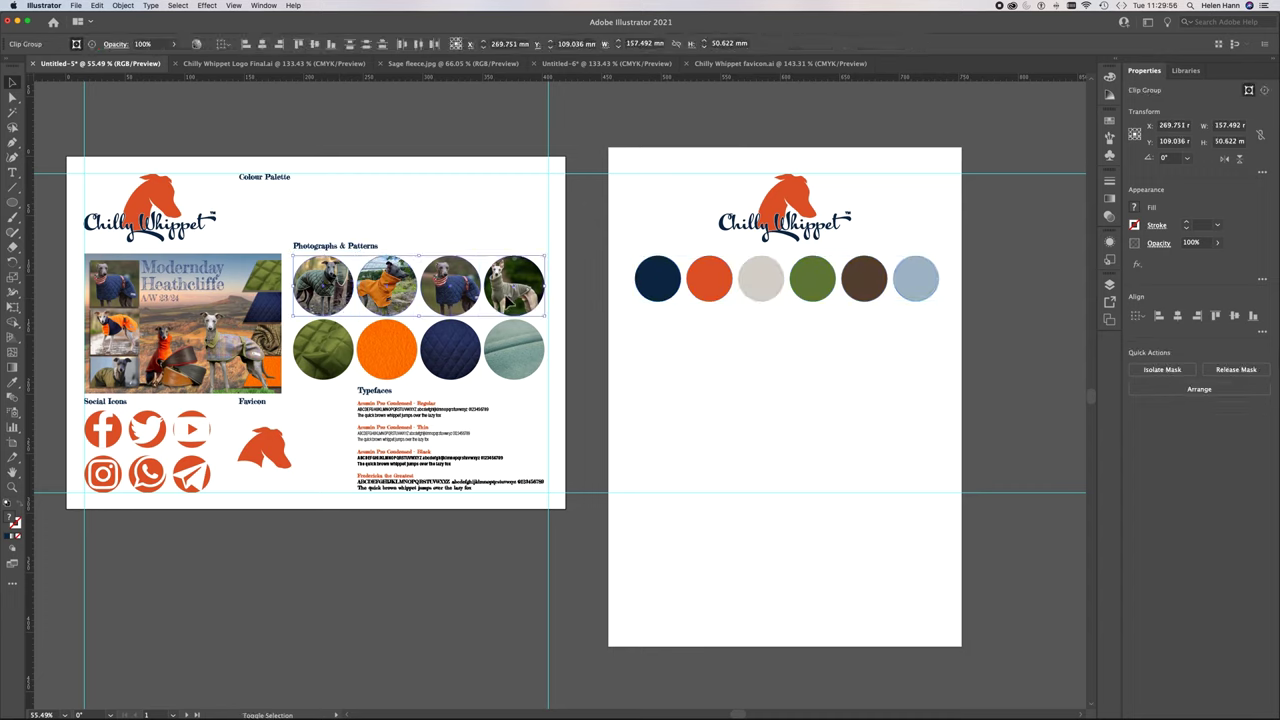
{"action": "left_click", "coordinate": [514, 350], "text": "shift"}
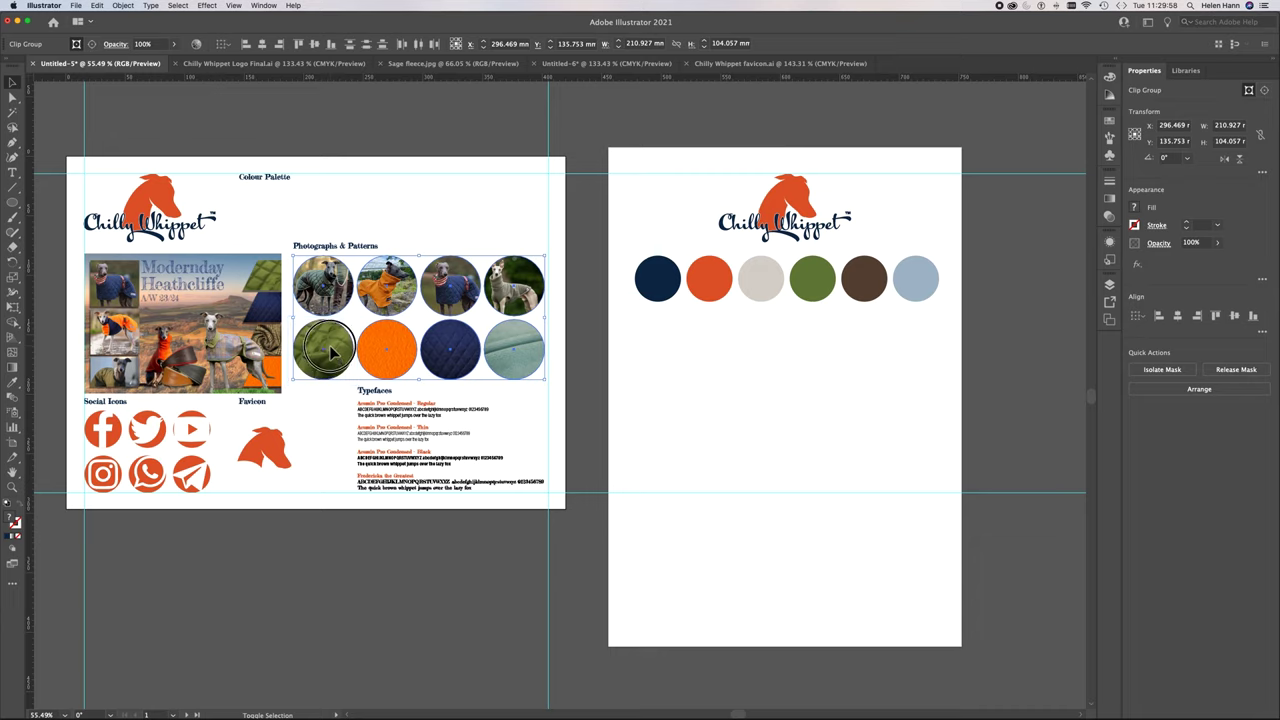
{"action": "left_click_drag", "start_coordinate": [335, 346], "coordinate": [706, 413]}
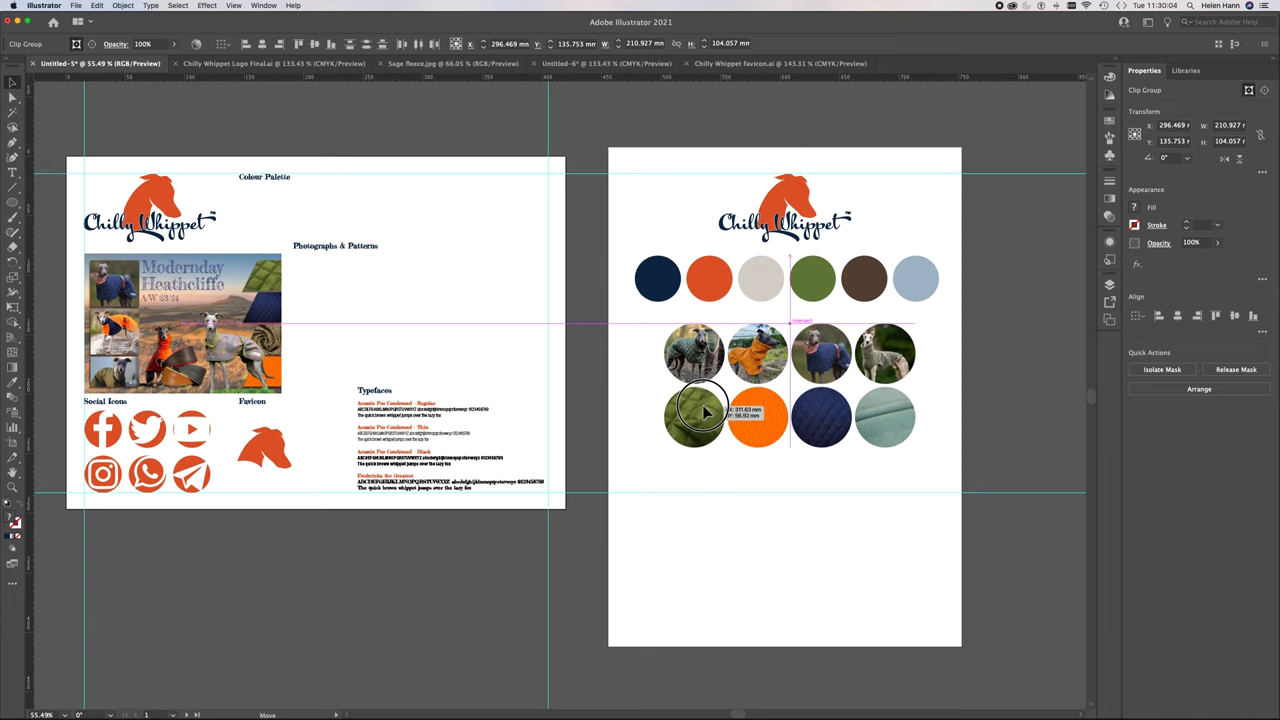
{"action": "left_click_drag", "start_coordinate": [705, 413], "coordinate": [705, 413]}
{"action": "key", "text": "super+z"}
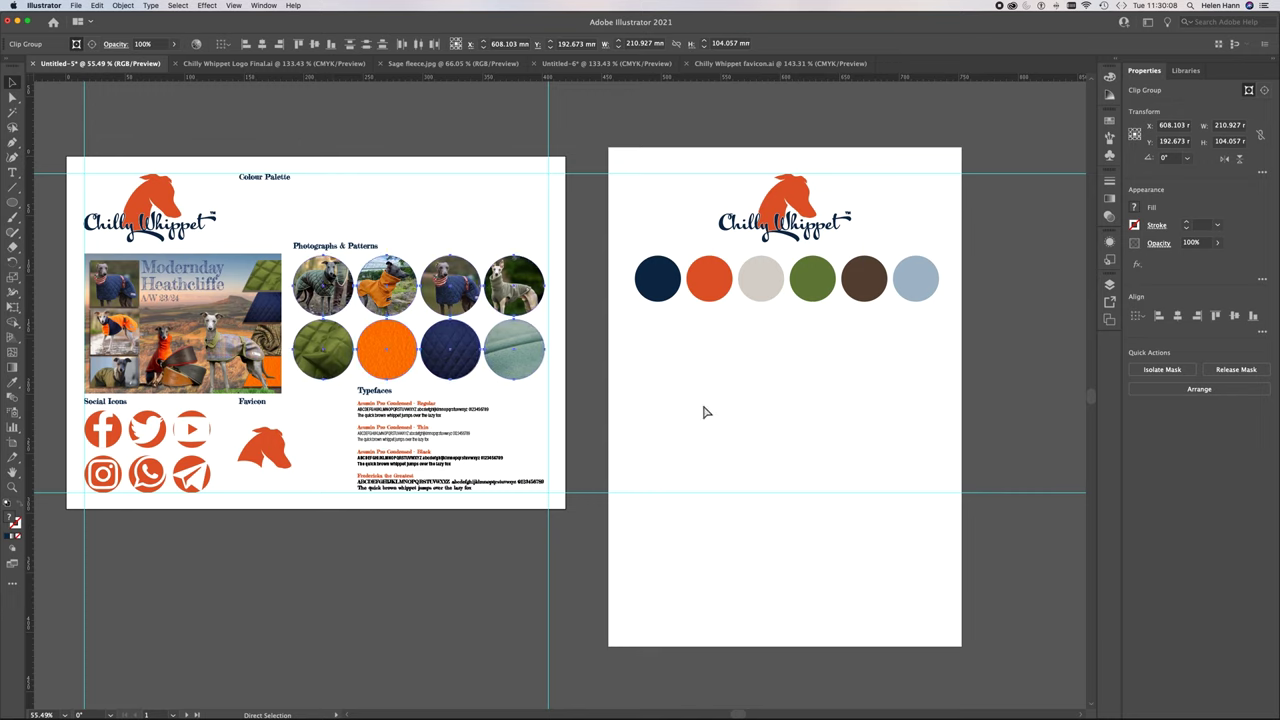
Undo the colour palette move and place copies of the six palette circles beneath the logo on the portrait artboard
{"action": "key", "text": "super+z"}
{"action": "left_click_drag", "start_coordinate": [470, 234], "coordinate": [860, 295]}
Copy the eight photograph and pattern circles onto the portrait artboard, roughly centred beneath the colour palette row
{"action": "left_click", "coordinate": [322, 285]}
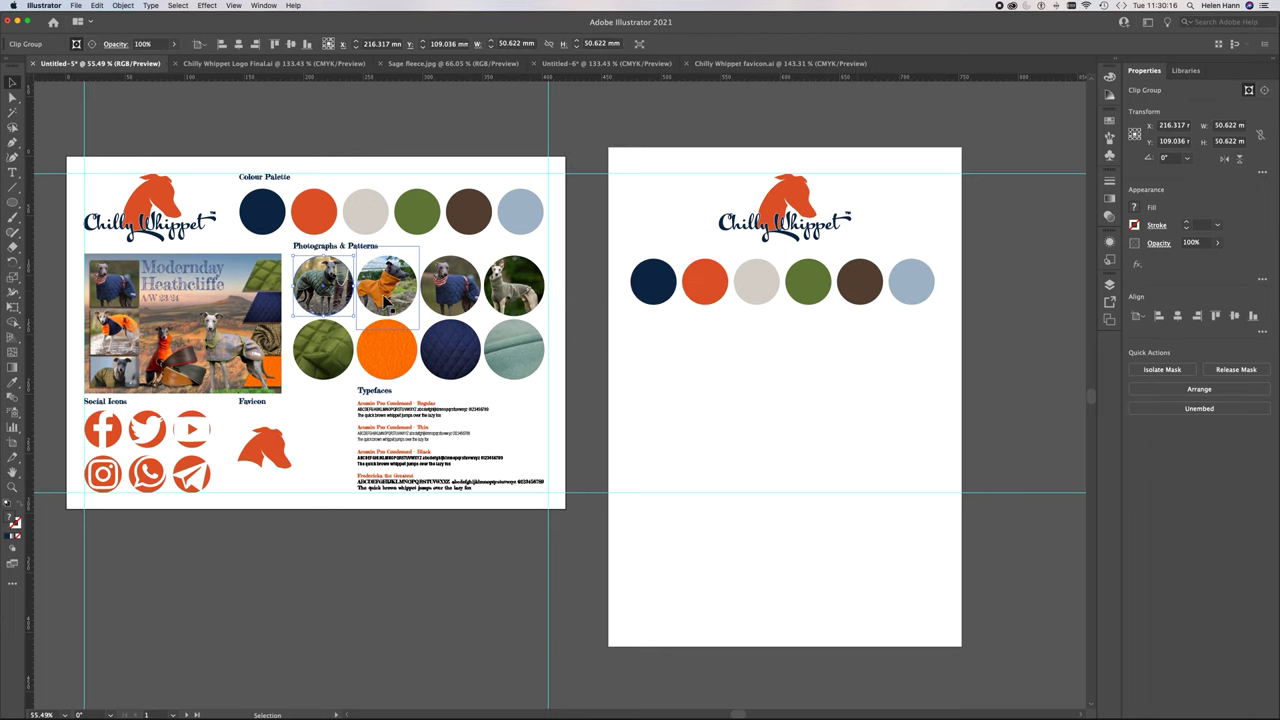
{"action": "left_click", "coordinate": [386, 285], "text": "shift"}
{"action": "left_click", "coordinate": [450, 285], "text": "shift"}
{"action": "left_click", "coordinate": [493, 308], "text": "shift"}
{"action": "left_click", "coordinate": [513, 355], "text": "shift"}
{"action": "left_click", "coordinate": [322, 350], "text": "shift"}
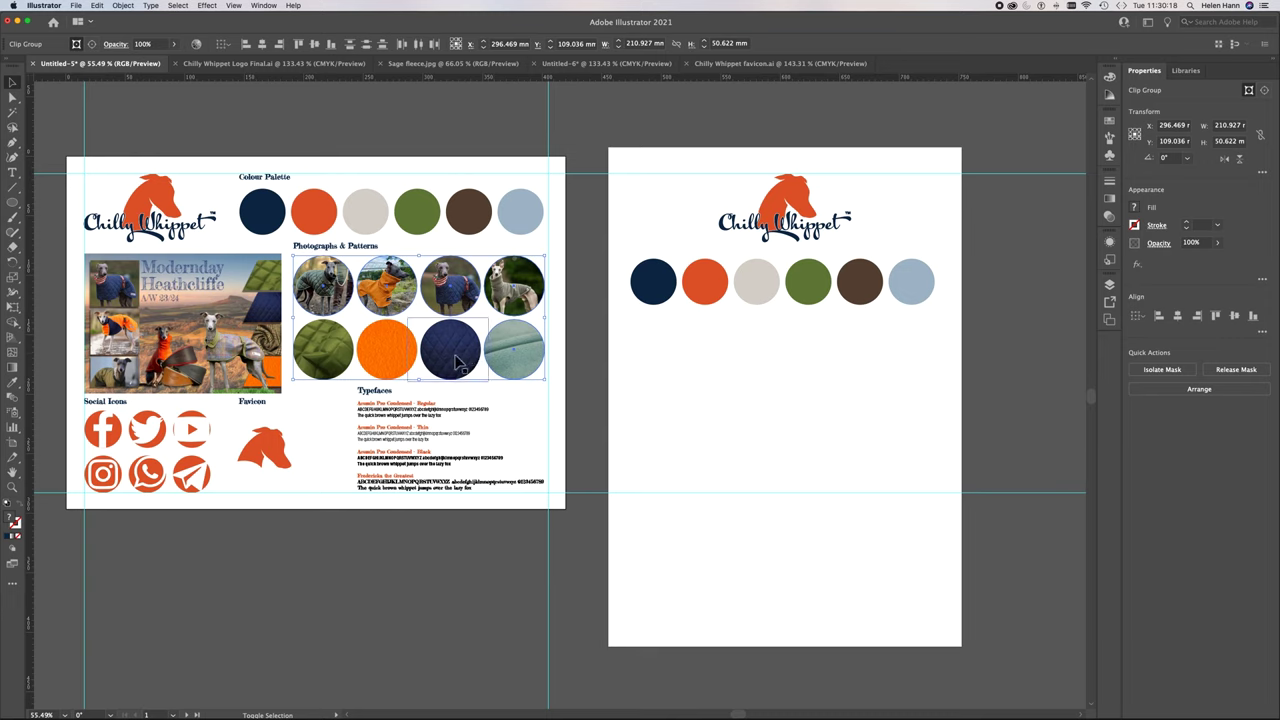
{"action": "left_click", "coordinate": [450, 350], "text": "shift"}
{"action": "left_click_drag", "start_coordinate": [318, 370], "coordinate": [690, 432]}
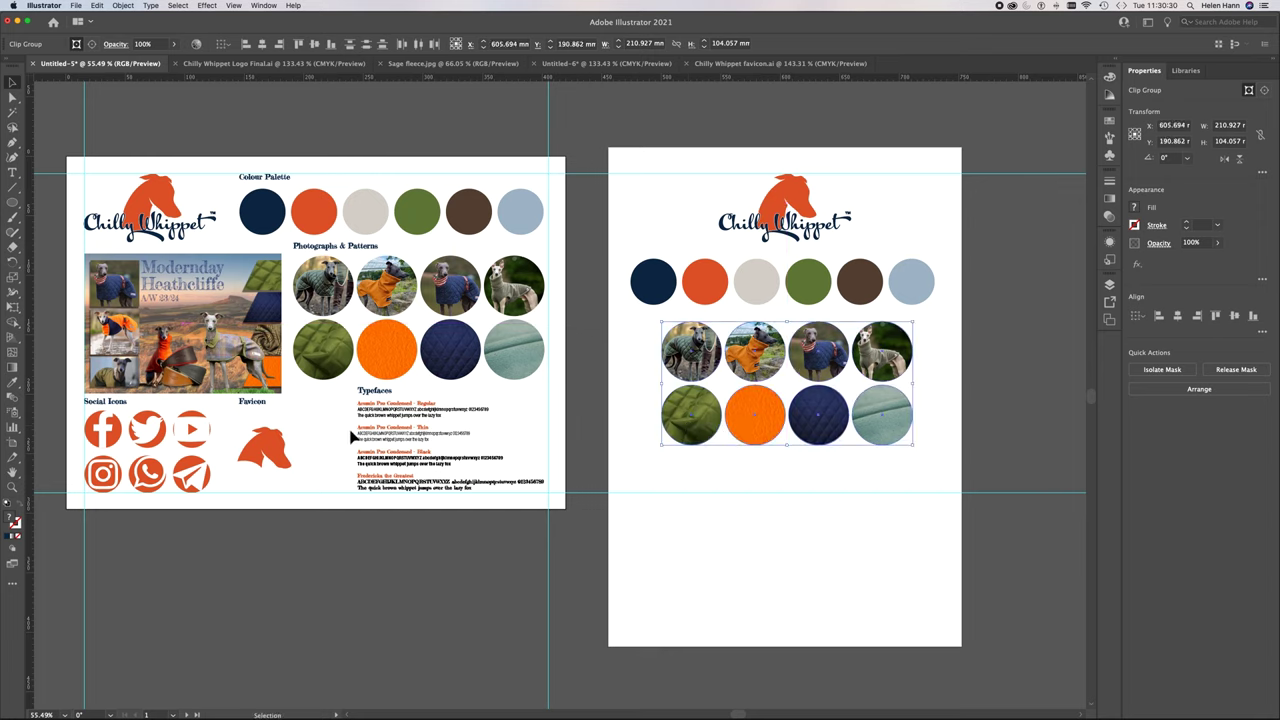
Copy the six social media icons from the landscape board to the lower part of the portrait artboard
{"action": "key", "text": "a"}
{"action": "left_click", "coordinate": [101, 431]}
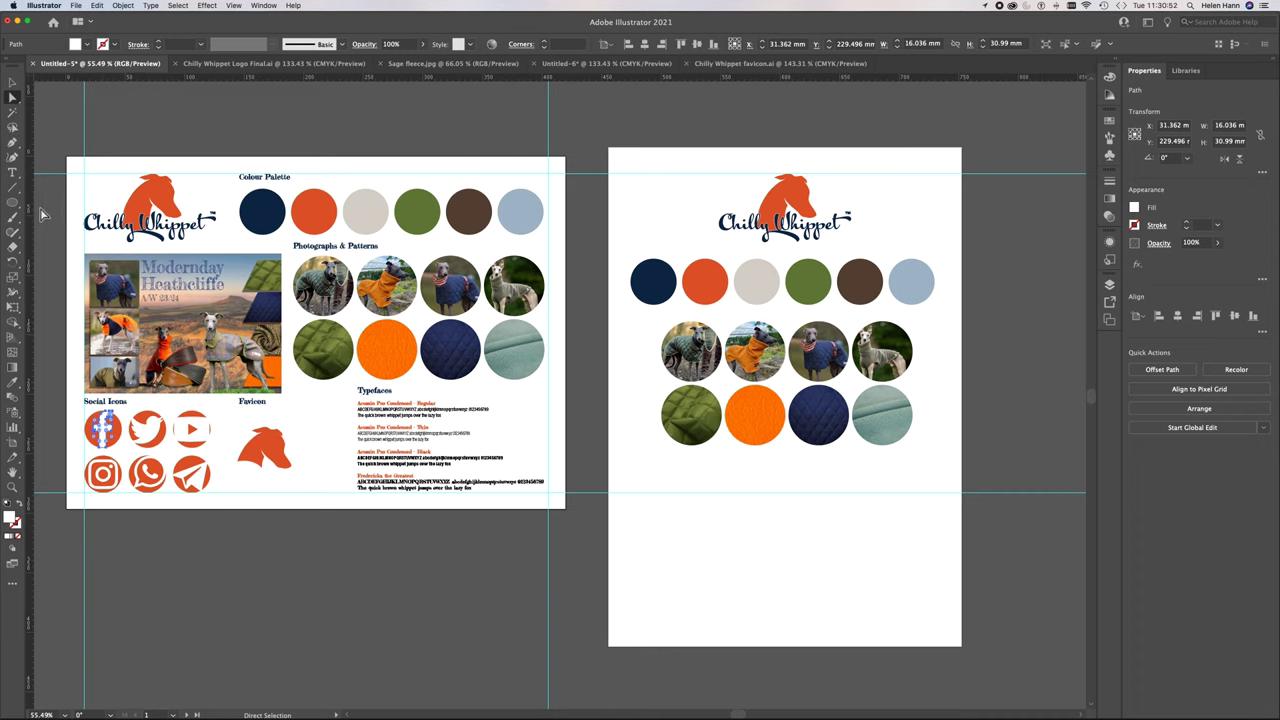
{"action": "left_click", "coordinate": [15, 87]}
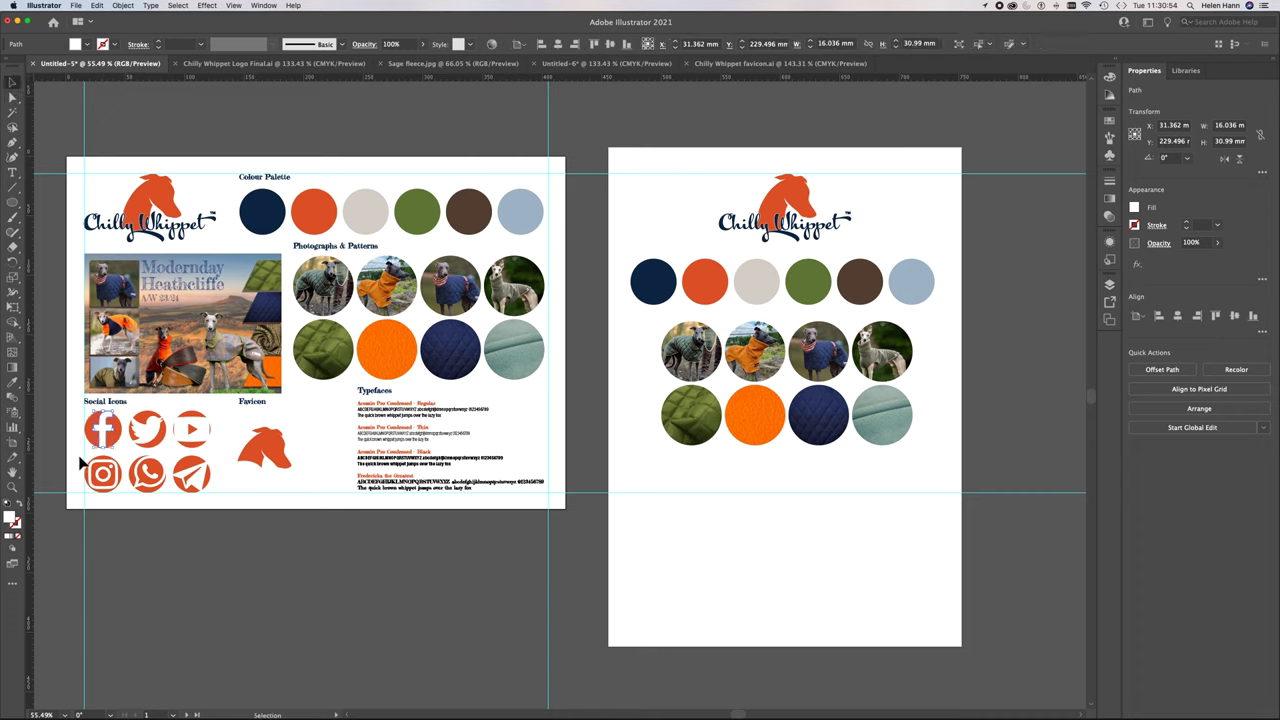
{"action": "left_click", "coordinate": [104, 432]}
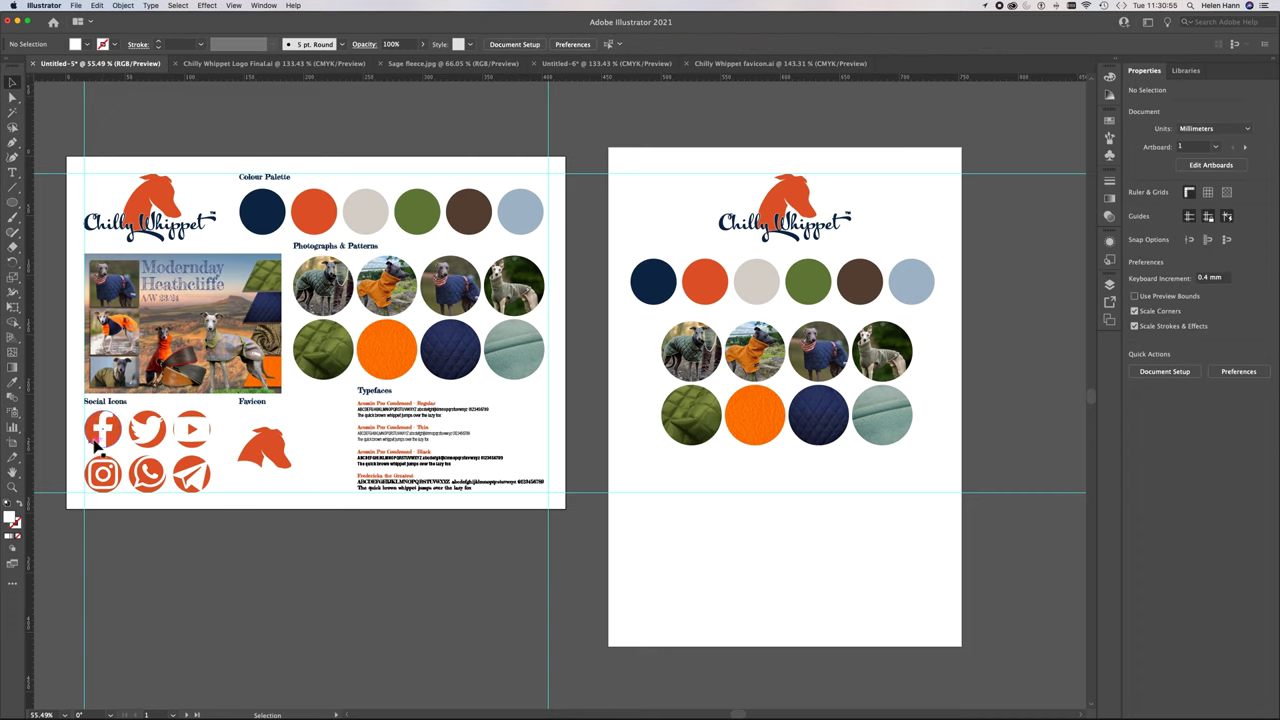
{"action": "left_click", "coordinate": [147, 428], "text": "shift"}
{"action": "left_click", "coordinate": [191, 428], "text": "shift"}
{"action": "left_click", "coordinate": [198, 473], "text": "shift"}
{"action": "left_click", "coordinate": [147, 473], "text": "shift"}
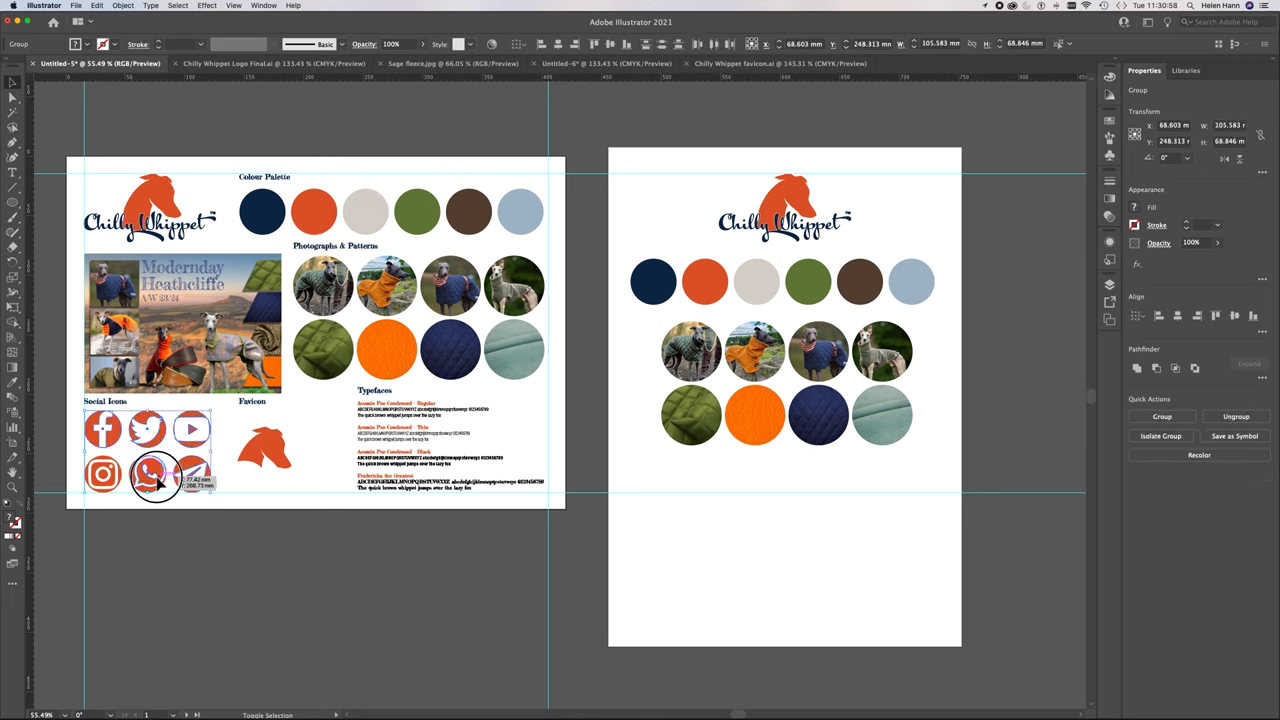
{"action": "left_click", "coordinate": [104, 473], "text": "shift"}
{"action": "left_click_drag", "start_coordinate": [159, 480], "coordinate": [842, 620]}
Arrange the six copied social icons in one row near the portrait artboard's lower edge and distribute them evenly horizontally
{"action": "left_click_drag", "start_coordinate": [794, 541], "coordinate": [788, 622]}
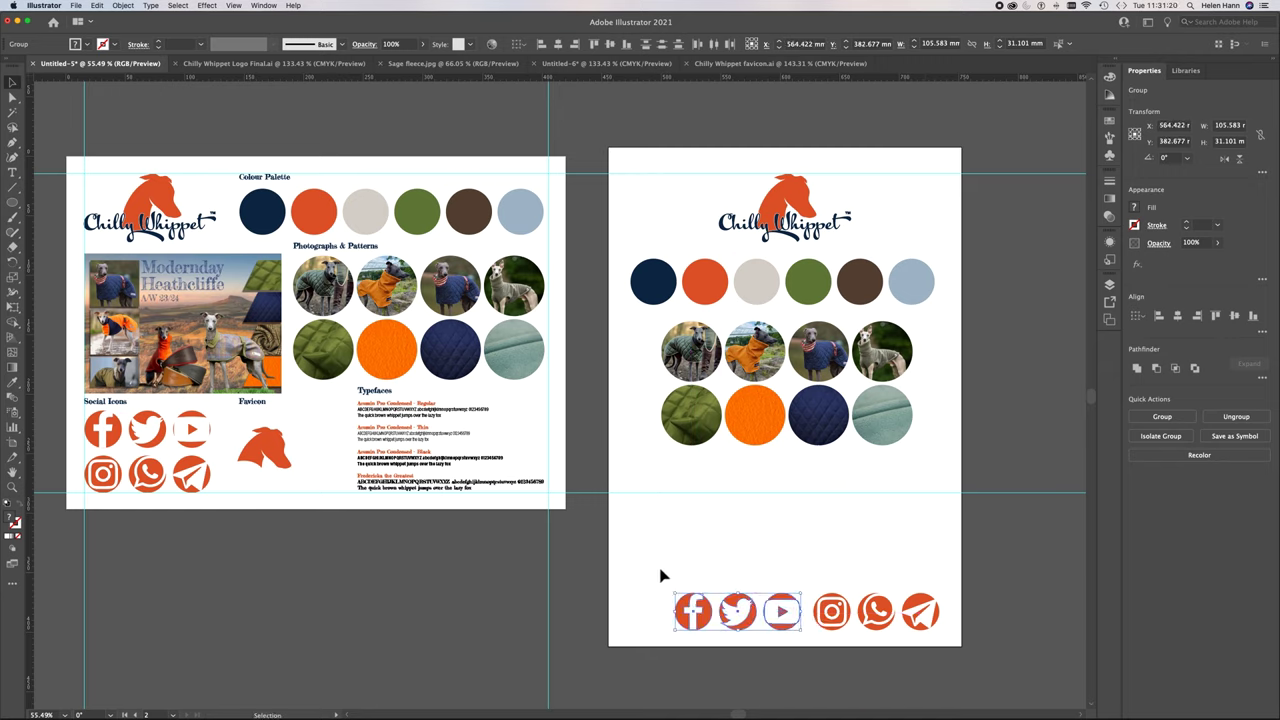
{"action": "left_click_drag", "start_coordinate": [646, 568], "coordinate": [907, 627]}
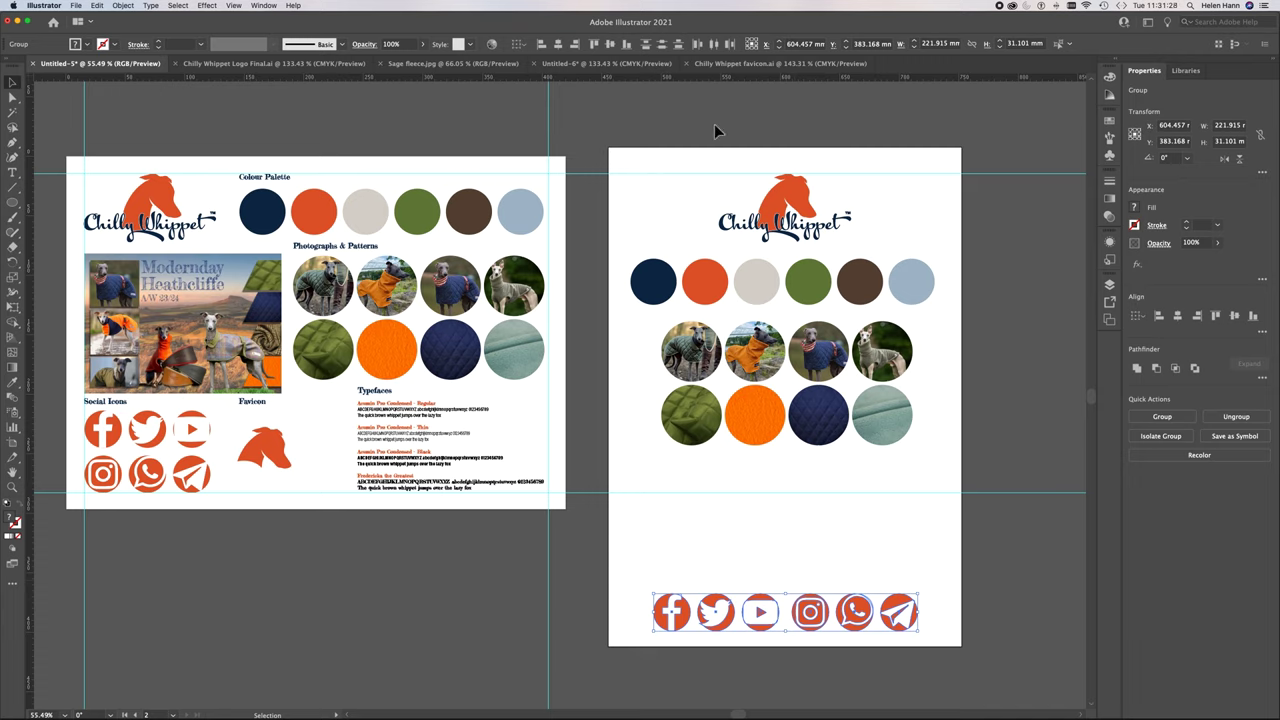
{"action": "left_click", "coordinate": [697, 45]}
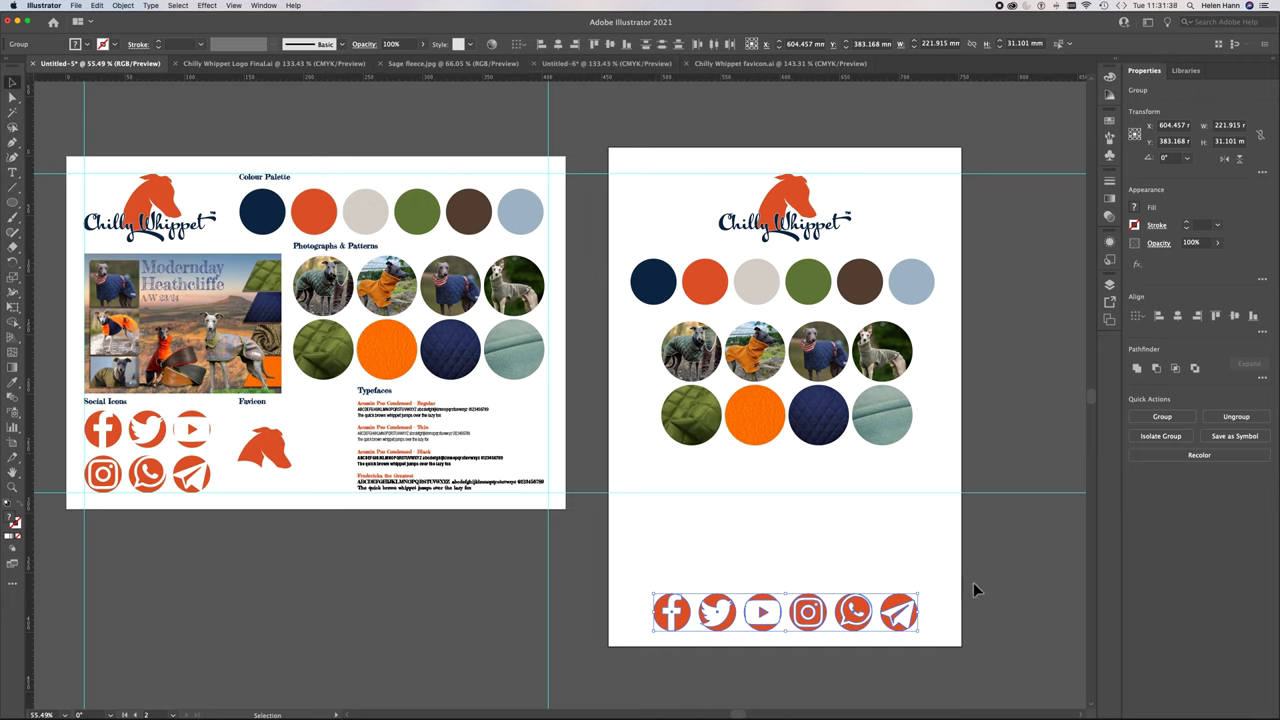
{"action": "left_click", "coordinate": [598, 667]}
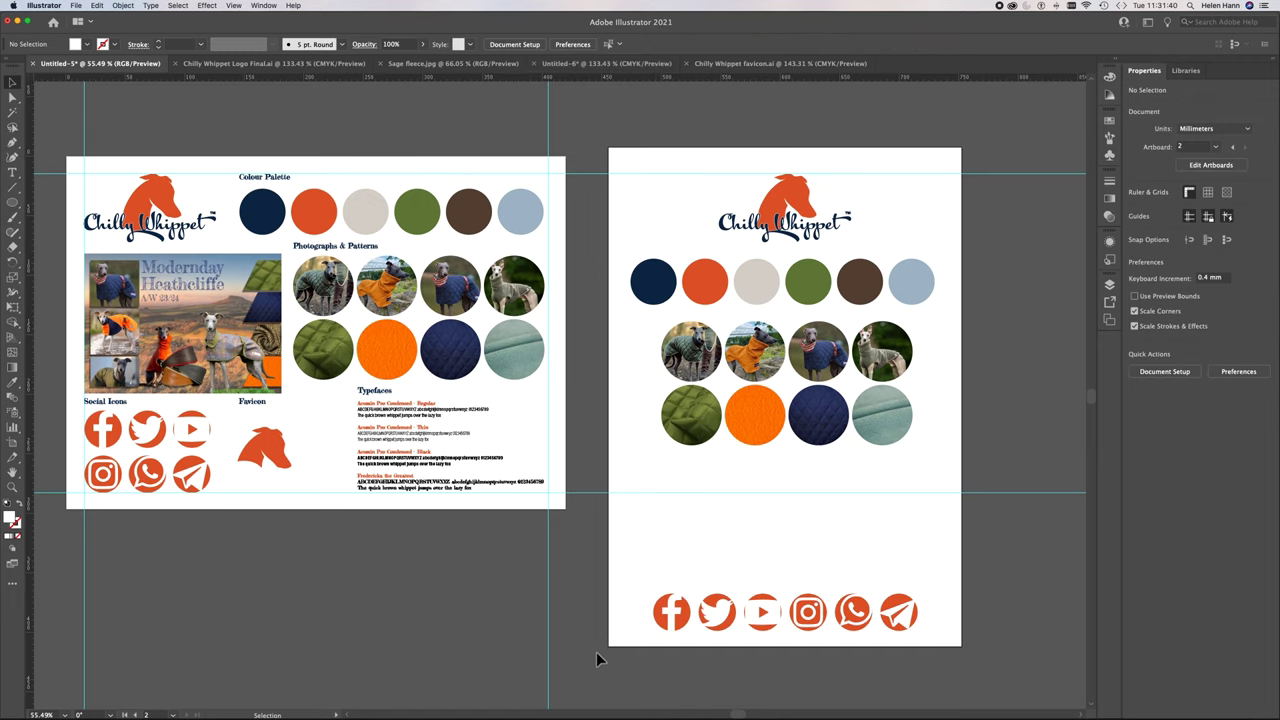
Copy the typeface samples text and the favicon side by side onto the portrait artboard, between the pattern circles and social icons
{"action": "left_click_drag", "start_coordinate": [378, 440], "coordinate": [661, 508]}
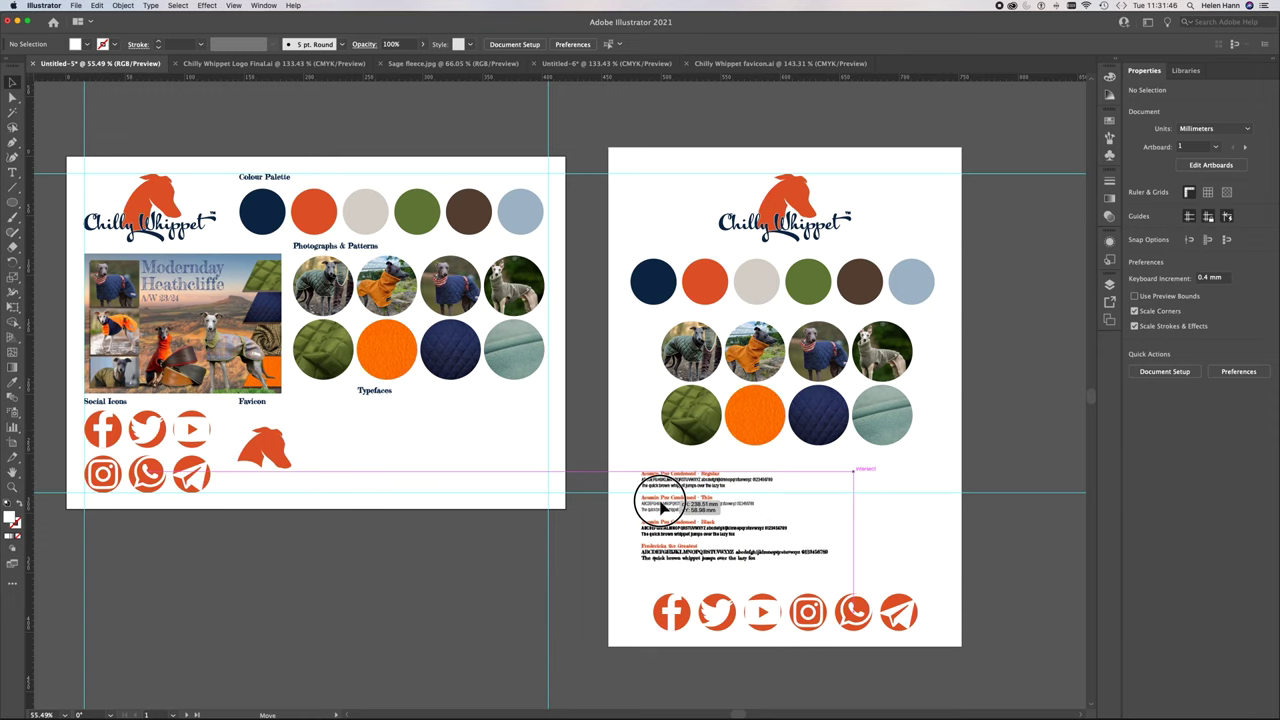
{"action": "left_click_drag", "start_coordinate": [661, 508], "coordinate": [661, 511]}
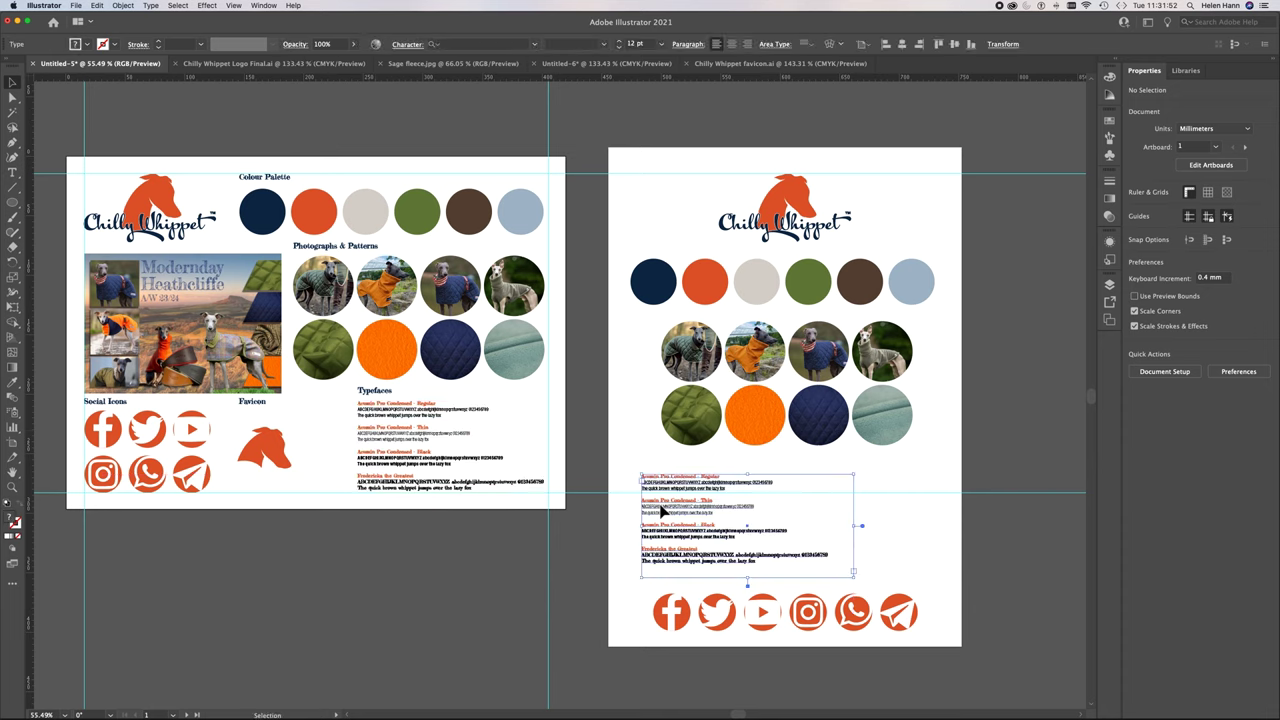
{"action": "left_click", "coordinate": [274, 451]}
{"action": "left_click_drag", "start_coordinate": [274, 451], "coordinate": [893, 521]}
{"action": "left_click", "coordinate": [161, 553]}
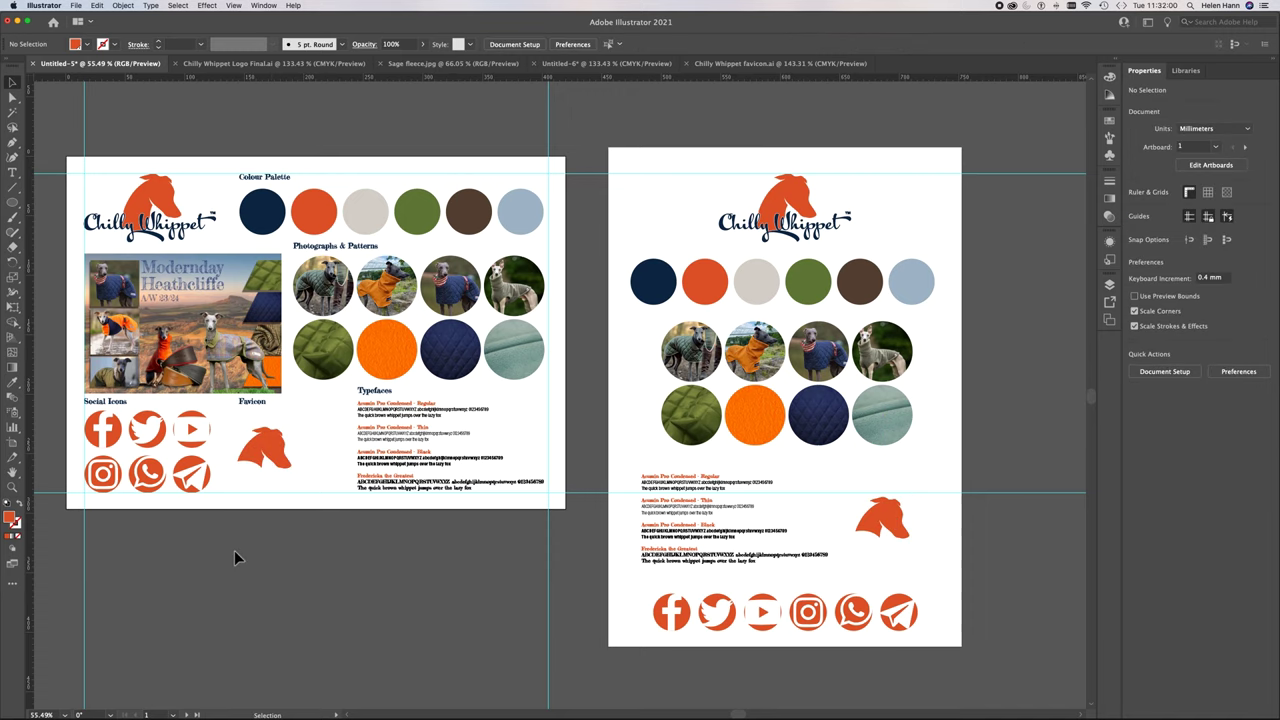
Copy the Social Icons heading to above the landscape board's logo, level with the Colour Palette heading, and change its text to "Logo"
{"action": "left_click", "coordinate": [115, 406]}
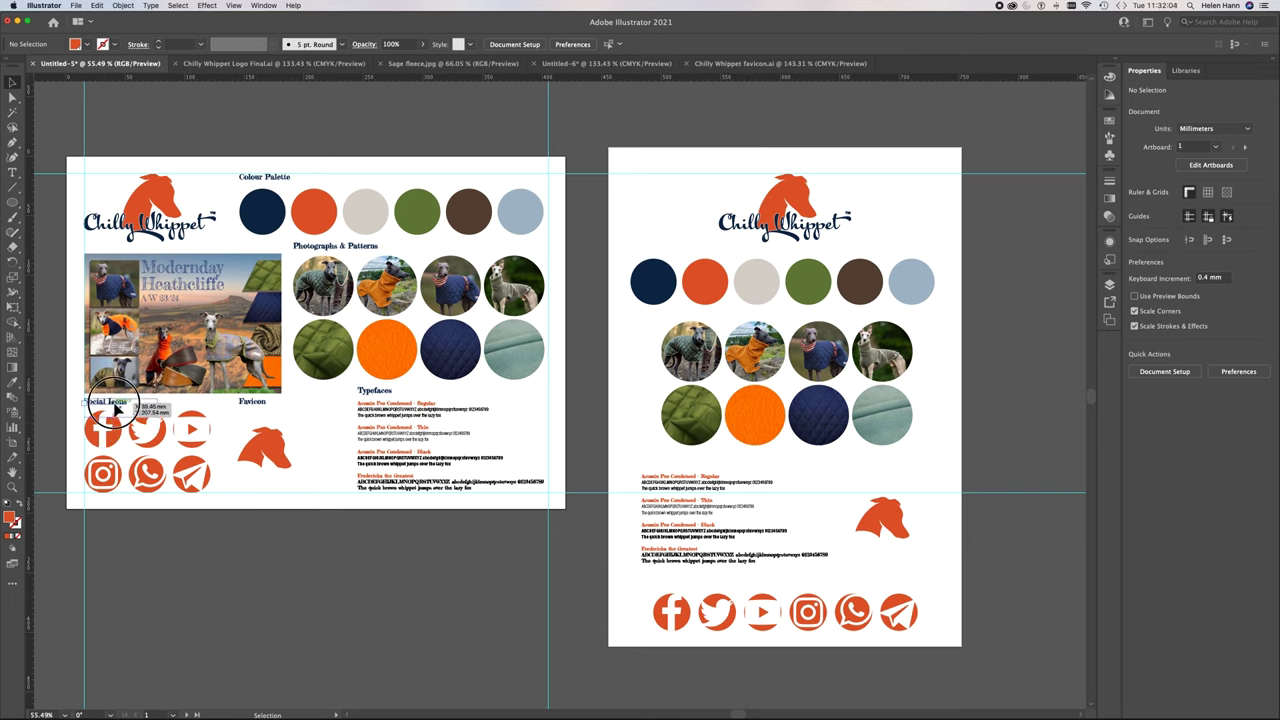
{"action": "left_click_drag", "start_coordinate": [115, 408], "coordinate": [116, 184]}
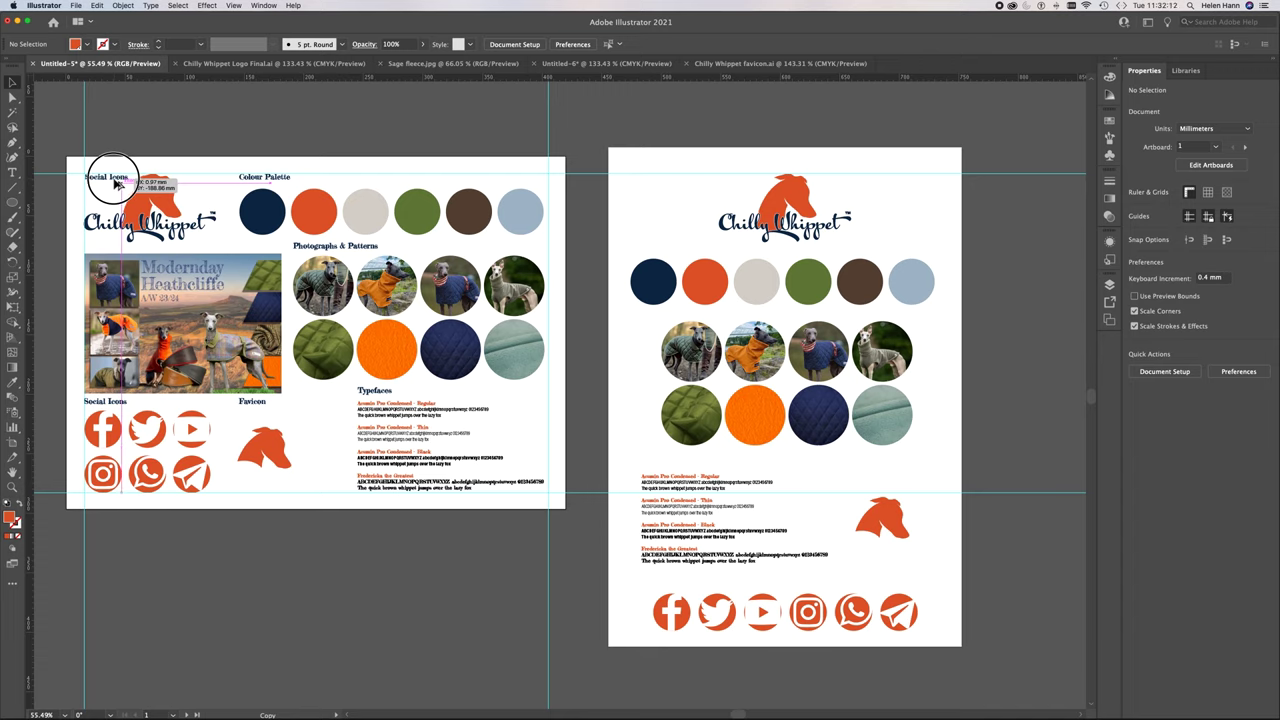
{"action": "left_click_drag", "start_coordinate": [116, 184], "coordinate": [116, 184]}
{"action": "left_click", "coordinate": [12, 172]}
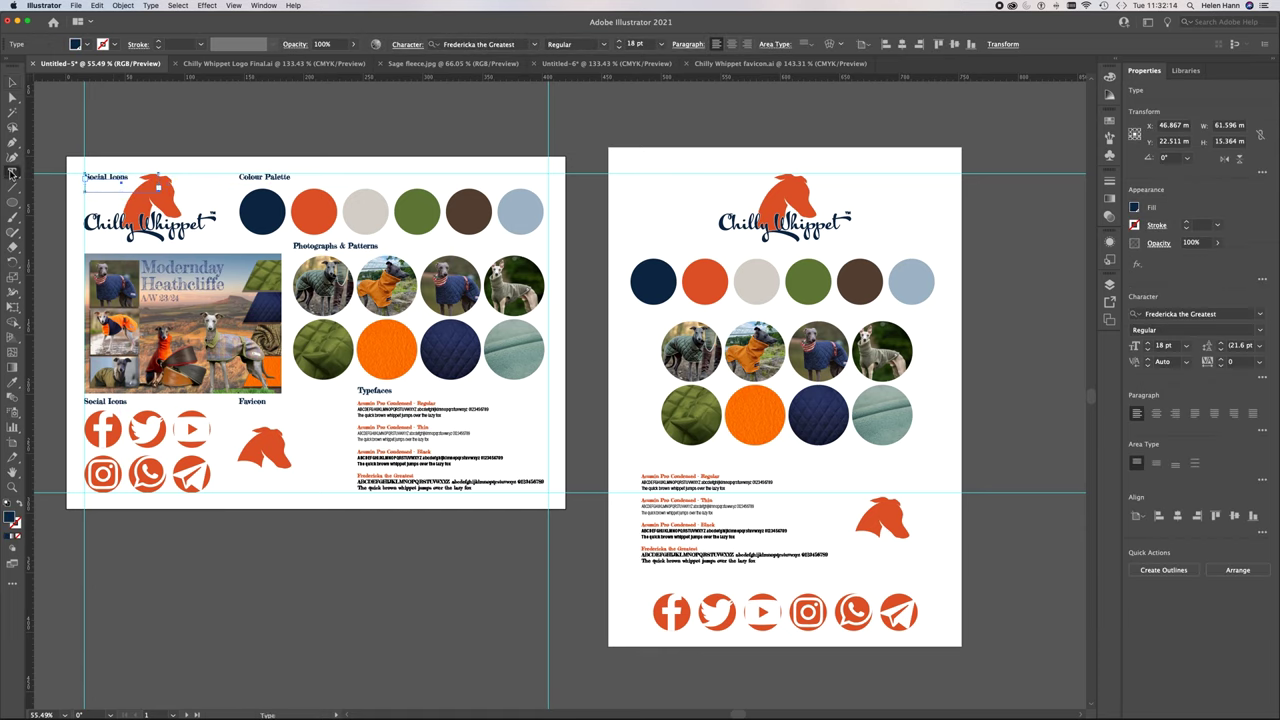
{"action": "triple_click", "coordinate": [112, 178]}
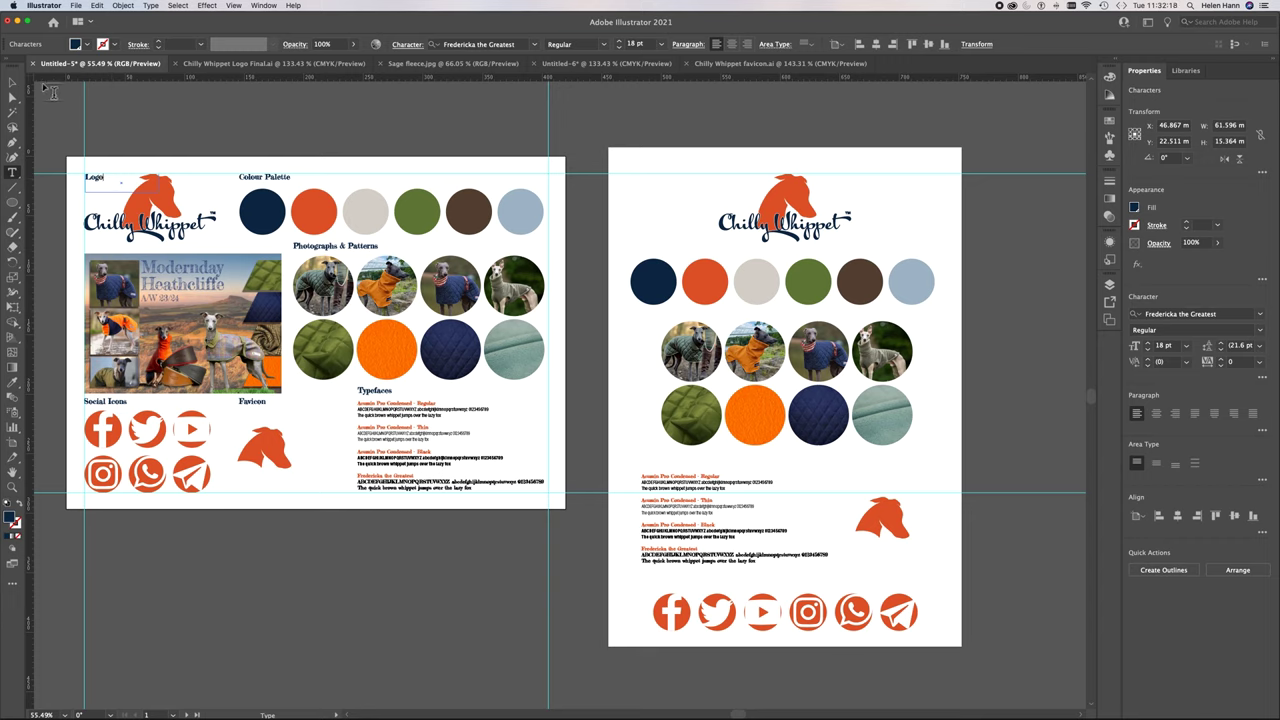
{"action": "left_click", "coordinate": [12, 80]}
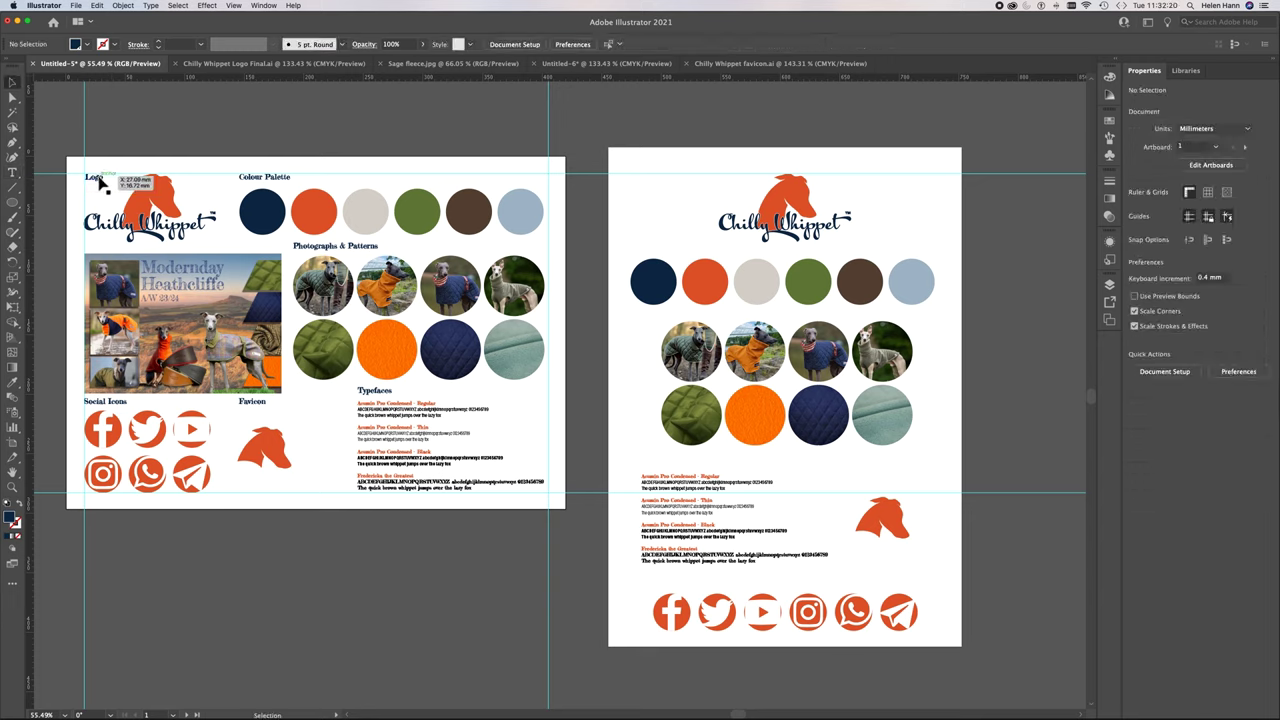
Copy the Logo, Colour Palette, Photographs & Patterns, Typefaces, Favicon and Social Icons headings above their matching items on the portrait artboard
{"action": "left_click_drag", "start_coordinate": [90, 186], "coordinate": [733, 182]}
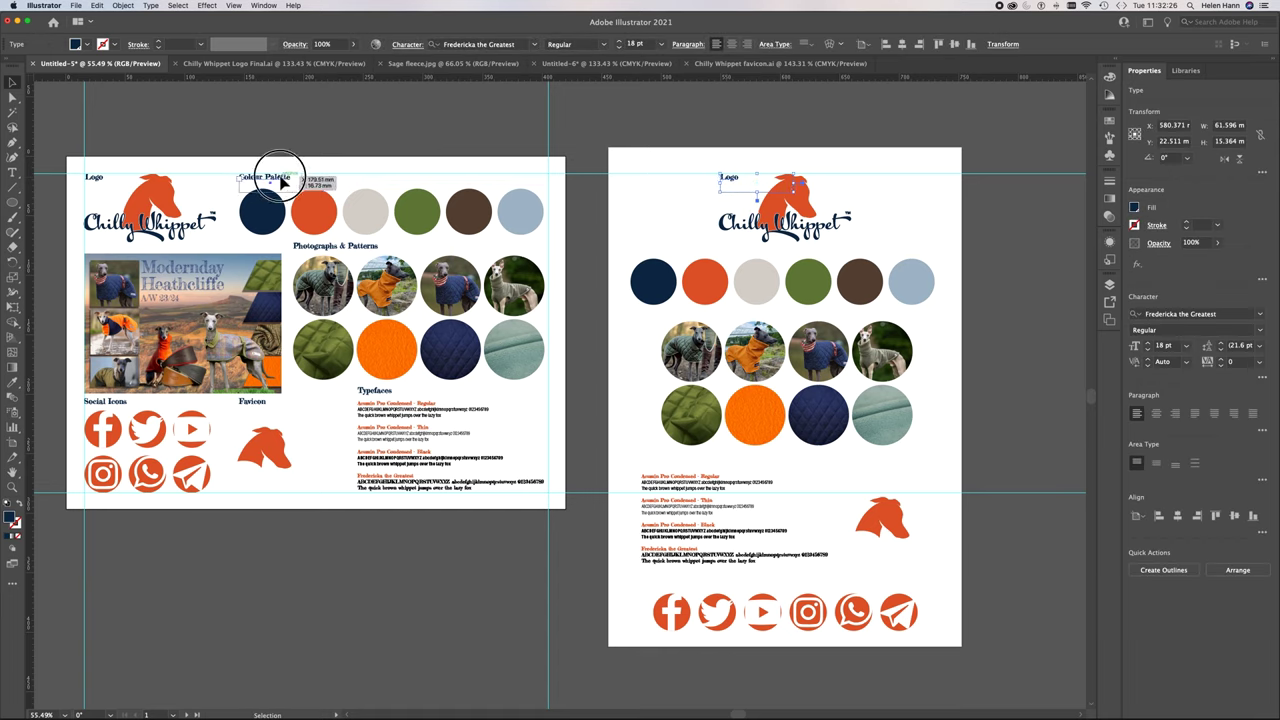
{"action": "left_click_drag", "start_coordinate": [282, 181], "coordinate": [678, 256]}
{"action": "left_click_drag", "start_coordinate": [350, 248], "coordinate": [696, 320]}
{"action": "left_click_drag", "start_coordinate": [375, 392], "coordinate": [656, 464]}
{"action": "left_click_drag", "start_coordinate": [250, 405], "coordinate": [888, 488]}
{"action": "left_click_drag", "start_coordinate": [97, 403], "coordinate": [657, 586]}
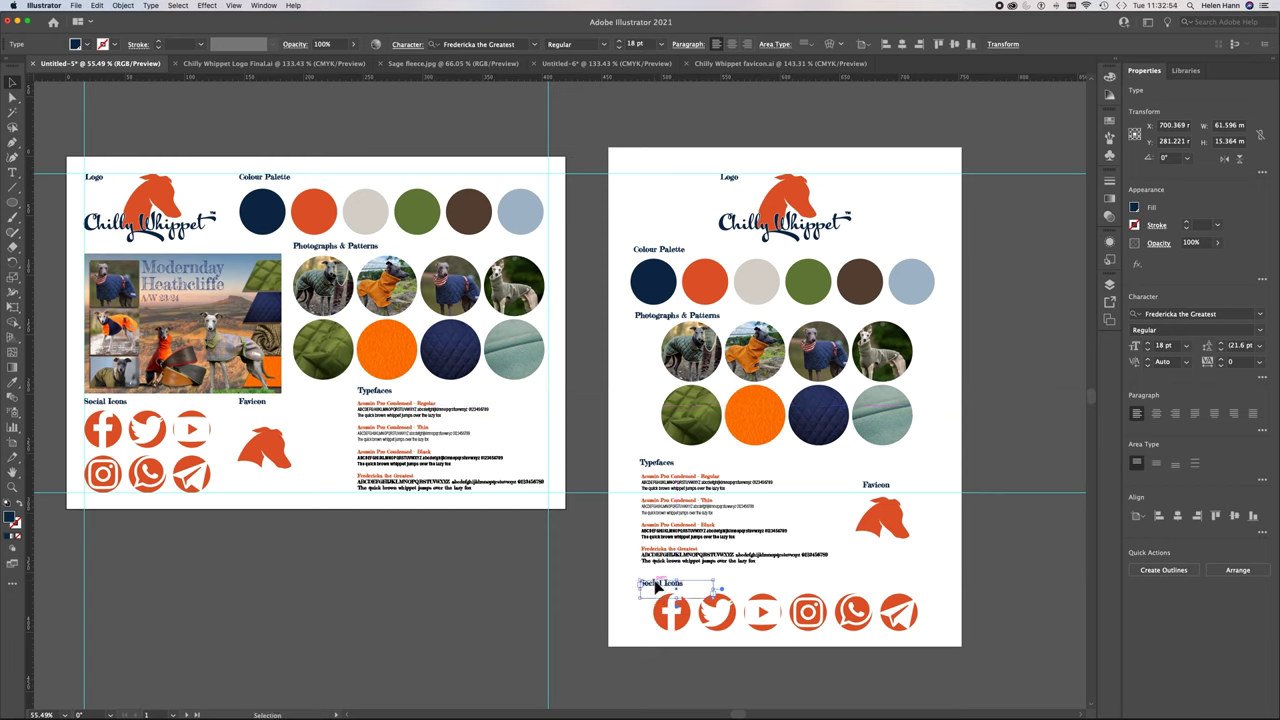
Left-align the portrait artboard's Colour Palette, Photographs & Patterns, Typefaces and Social Icons headings, and hide the guides
{"action": "left_click", "coordinate": [655, 465], "text": "shift"}
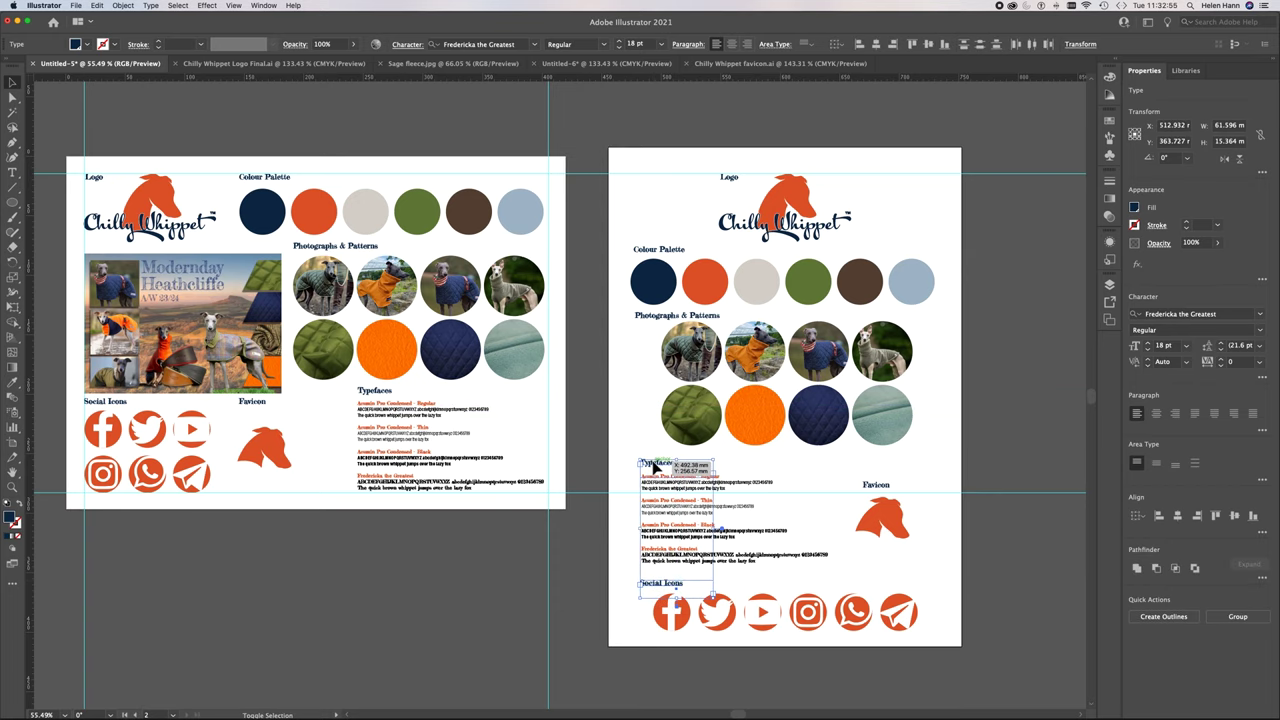
{"action": "left_click", "coordinate": [652, 316], "text": "shift"}
{"action": "left_click", "coordinate": [647, 249], "text": "shift"}
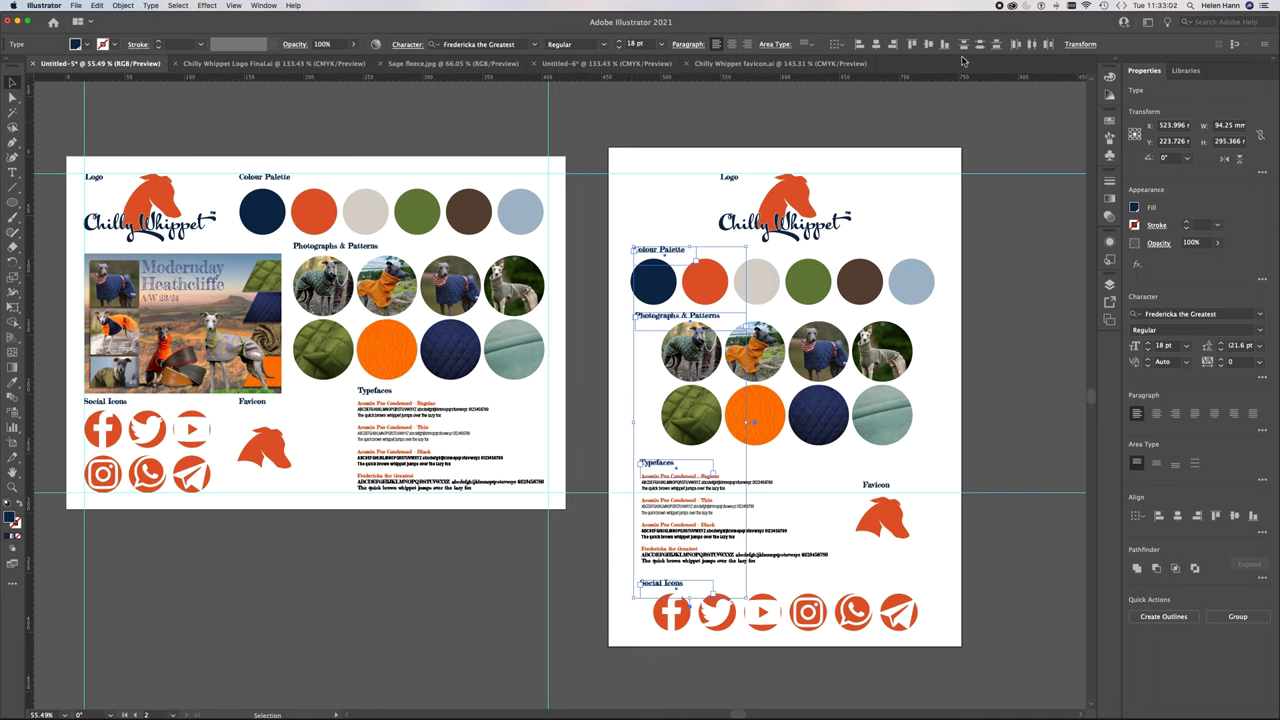
{"action": "left_click", "coordinate": [860, 46]}
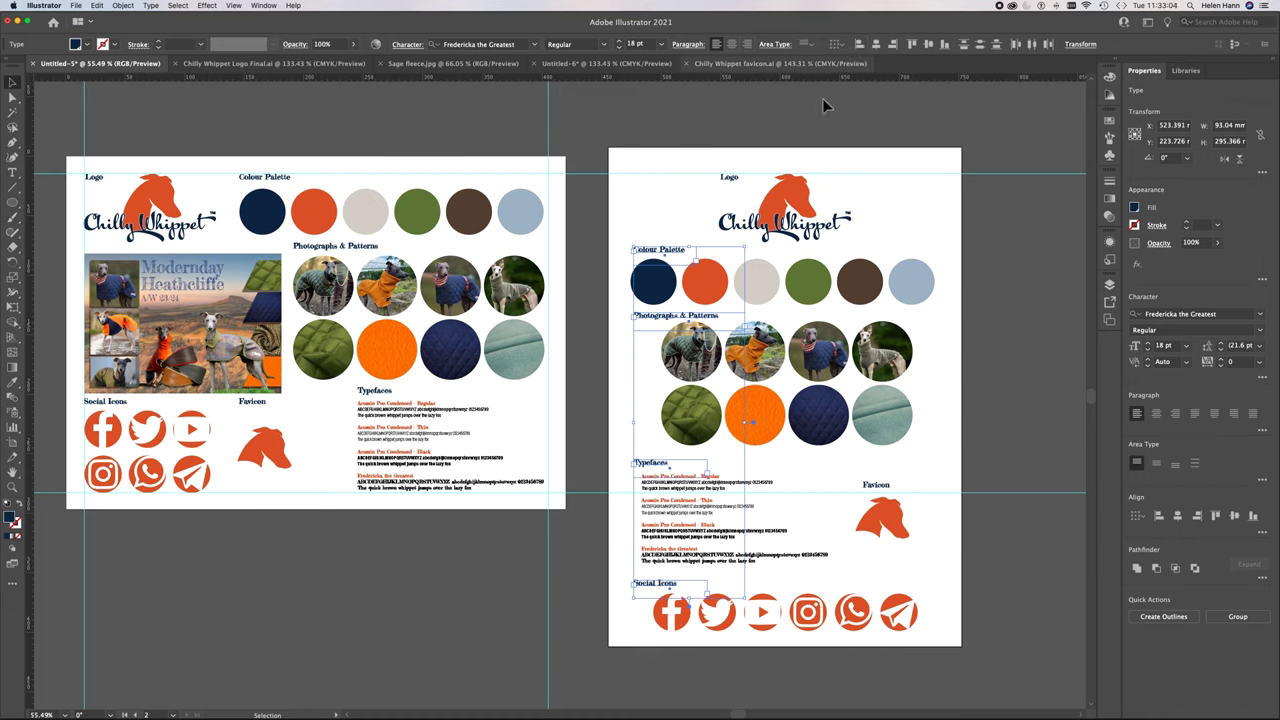
{"action": "left_click", "coordinate": [620, 410]}
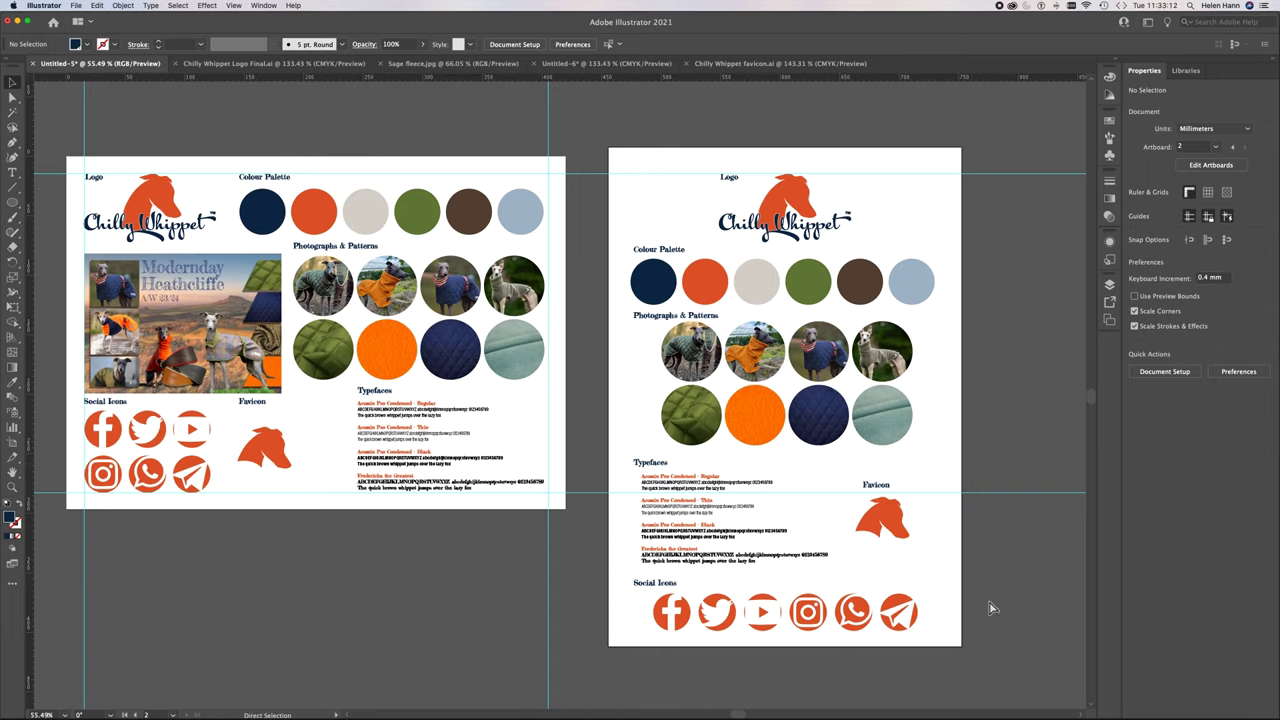
{"action": "key", "text": "super+semicolon"}
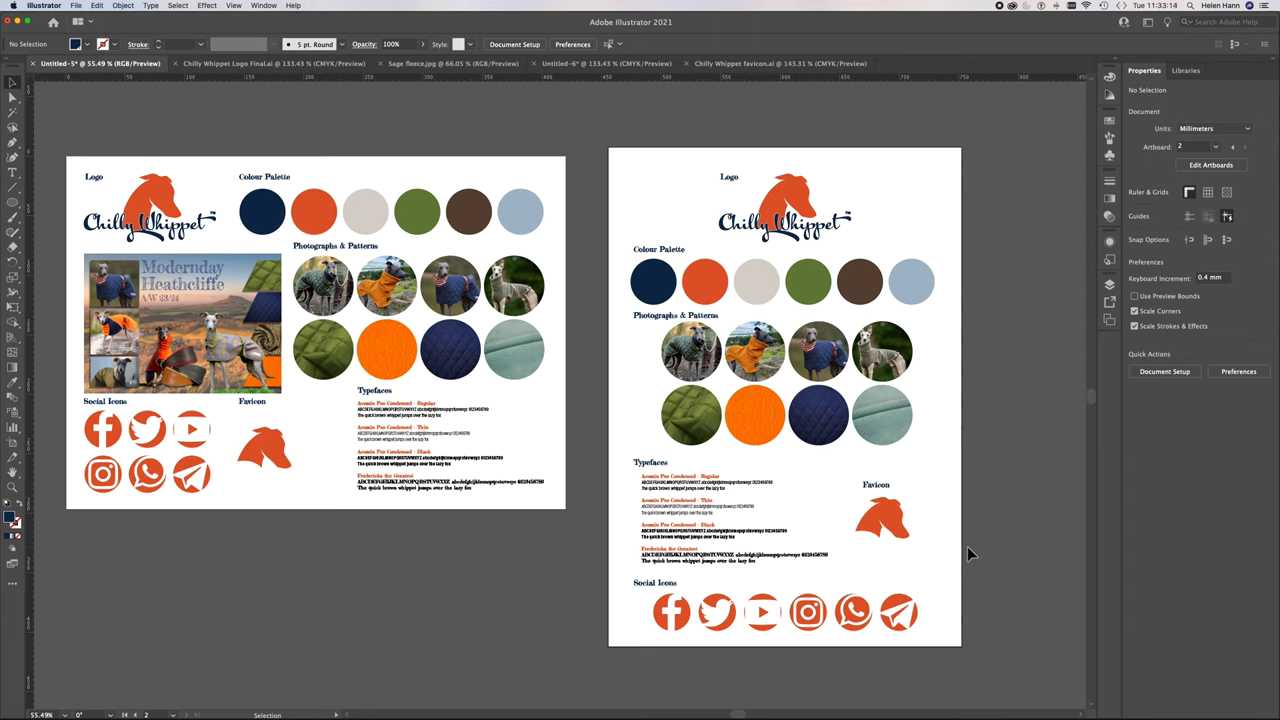